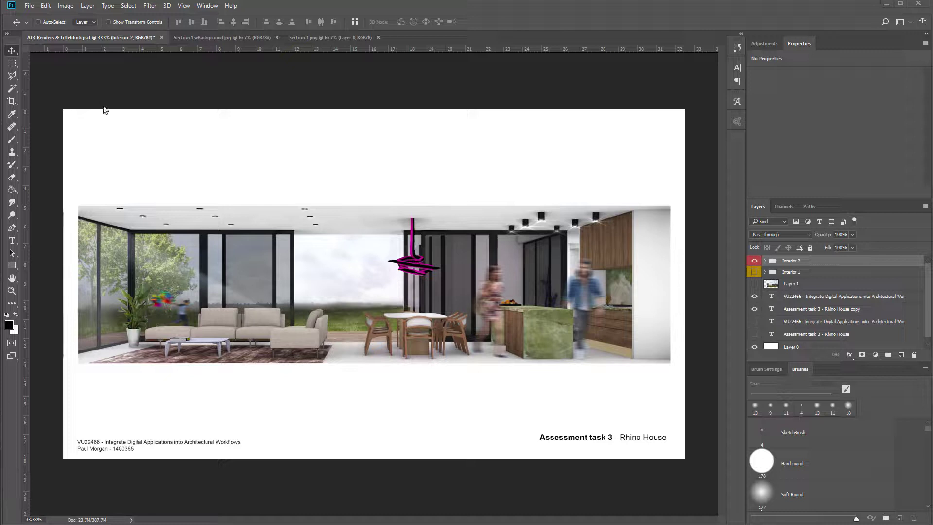
Compare the raw section renders in Section 1 wBackground.jpg and Section 1.png, and return to the AT3_Renders & Titleblock.psd document.
left_click(240, 41)
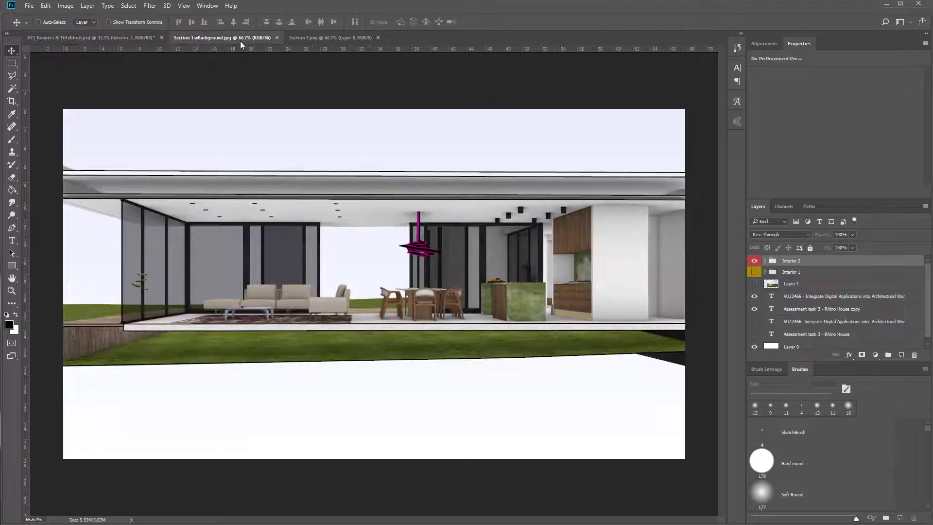
left_click(301, 37)
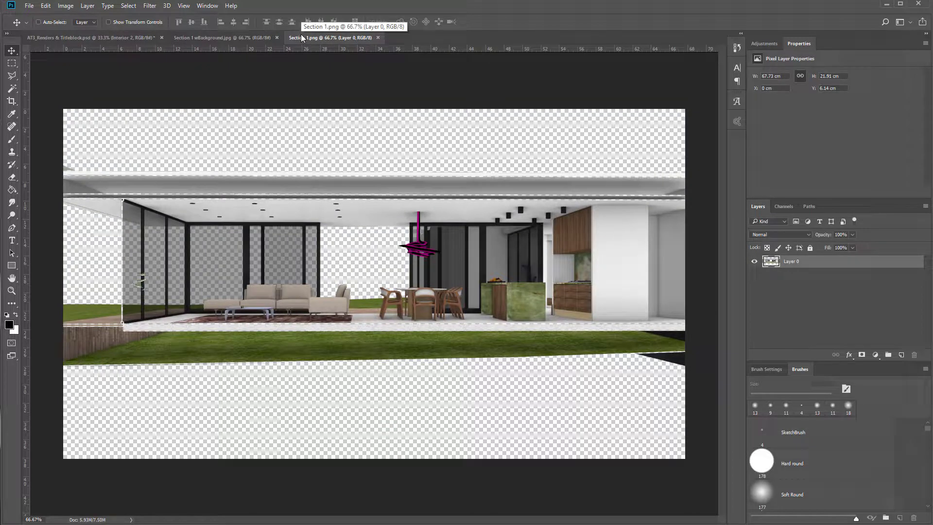
left_click(111, 39)
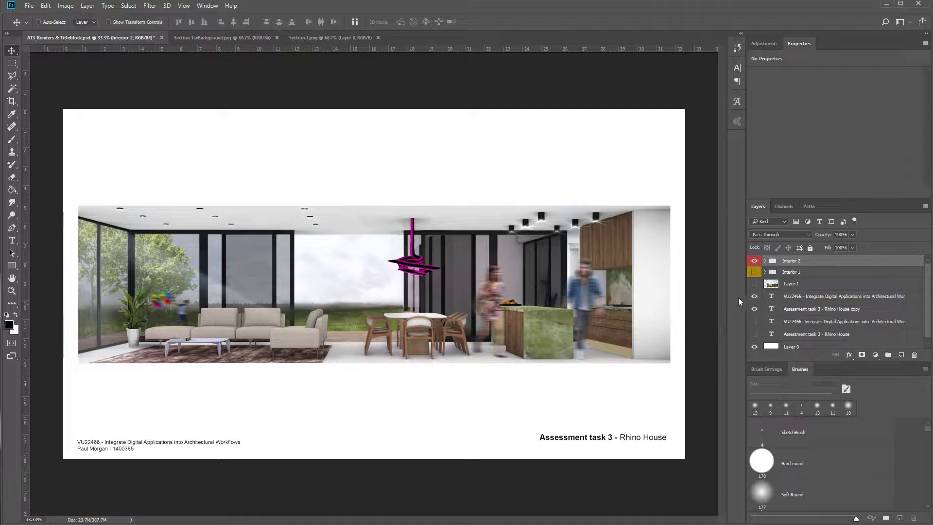
Display the exterior render on Layer 1 with its stacked title text layers, hiding the Interior 2 group and its title text.
left_click(754, 283)
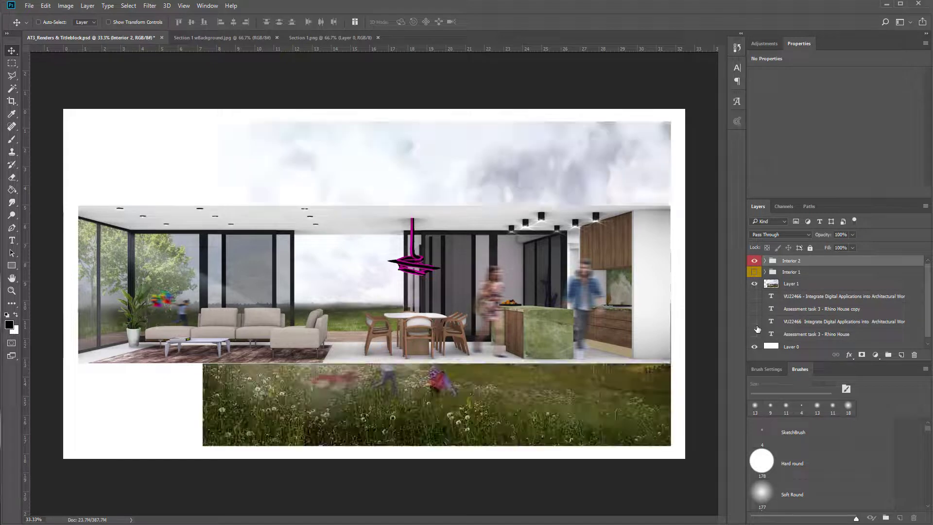
left_click(754, 261)
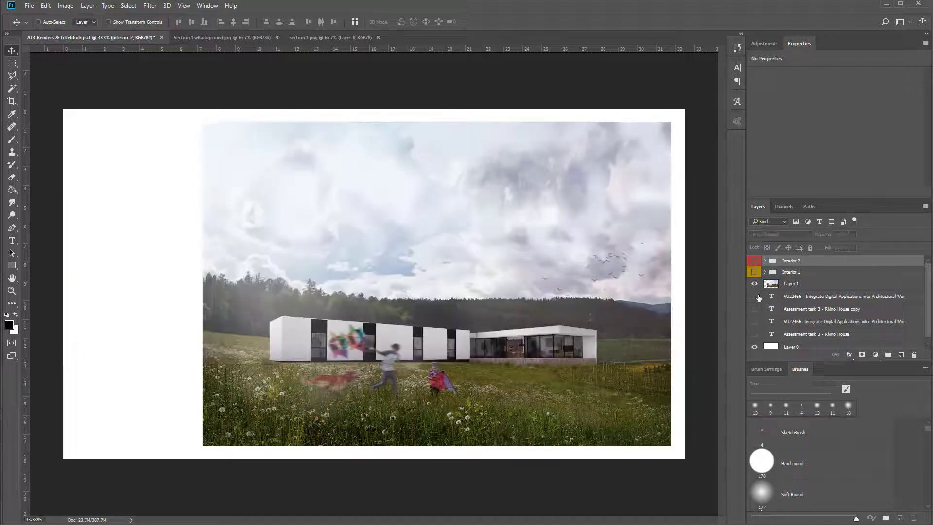
left_click(754, 321)
left_click(754, 333)
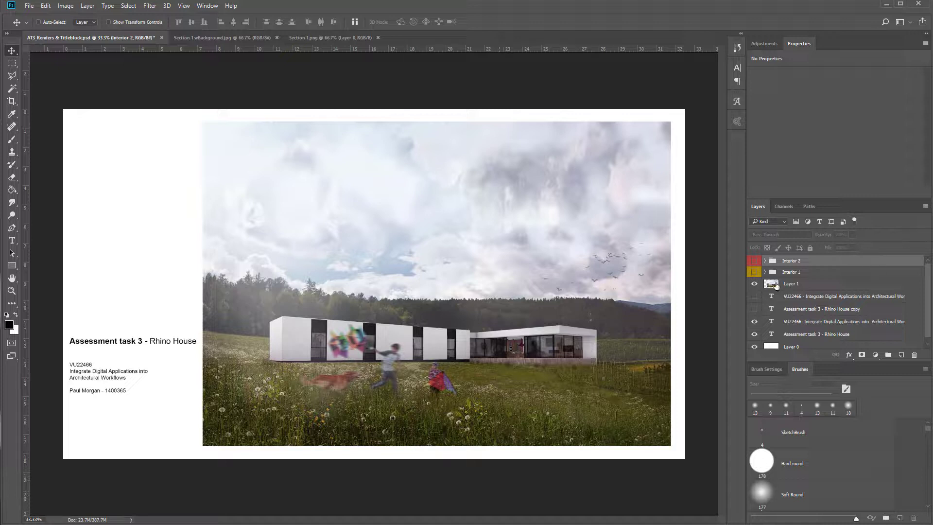
Preview the Interior 1 group in place of the exterior render, and restore Layer 1 as the visible render.
left_click(753, 283)
left_click(753, 272)
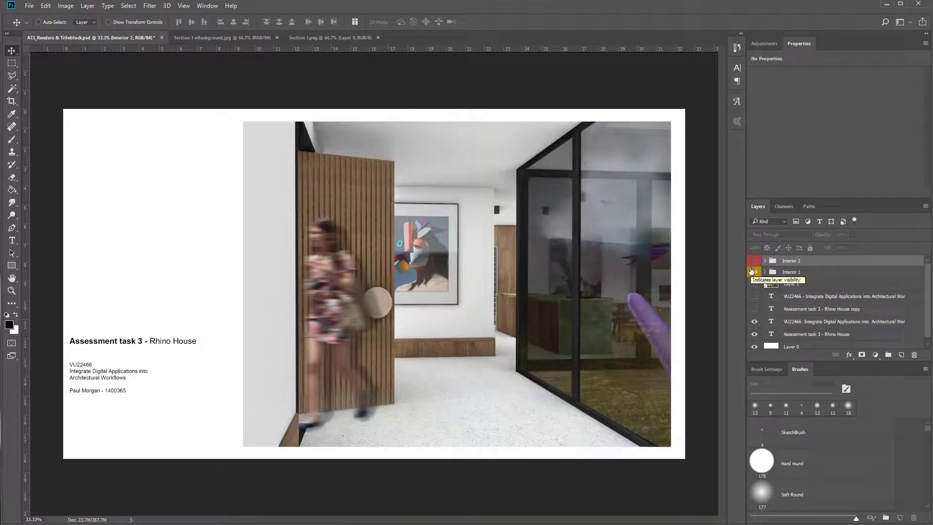
left_click(754, 271)
left_click(754, 284)
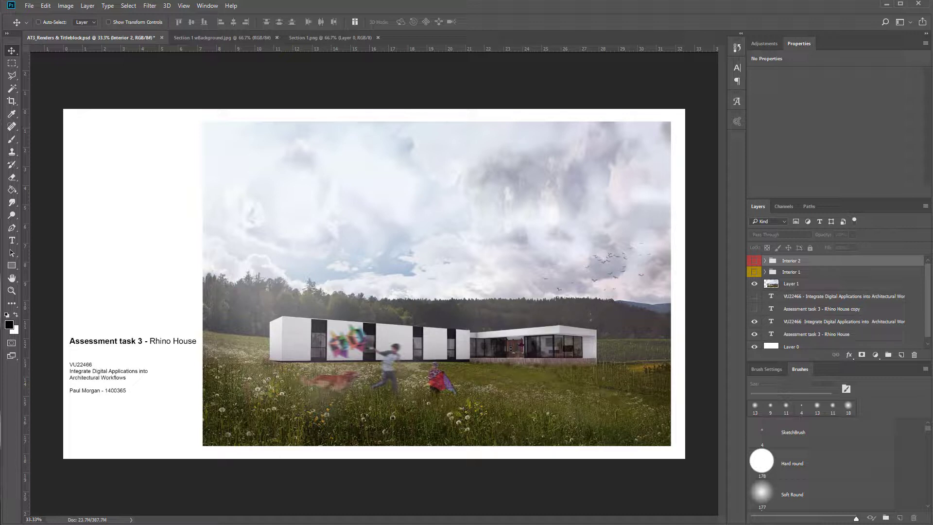
Switch to the browser, dismiss the cookie notice on arqui9learn.com, and compare the beach pavilion's before and after images with the comparison slider.
key("alt+Tab")
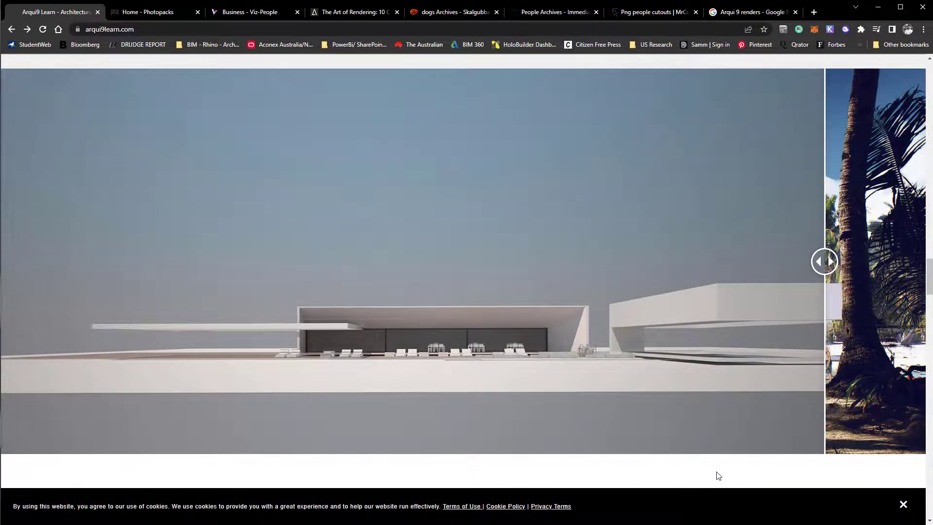
left_click(902, 505)
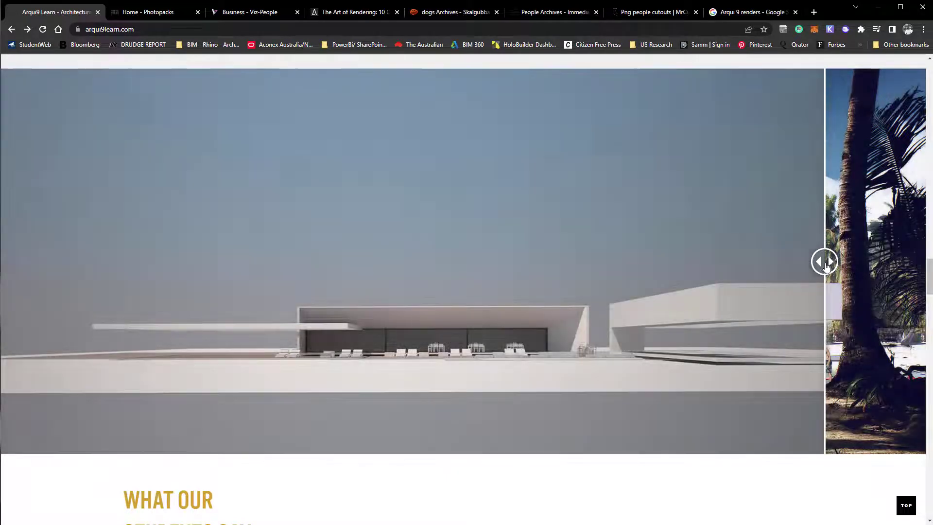
left_click_drag(826, 266, 27, 256)
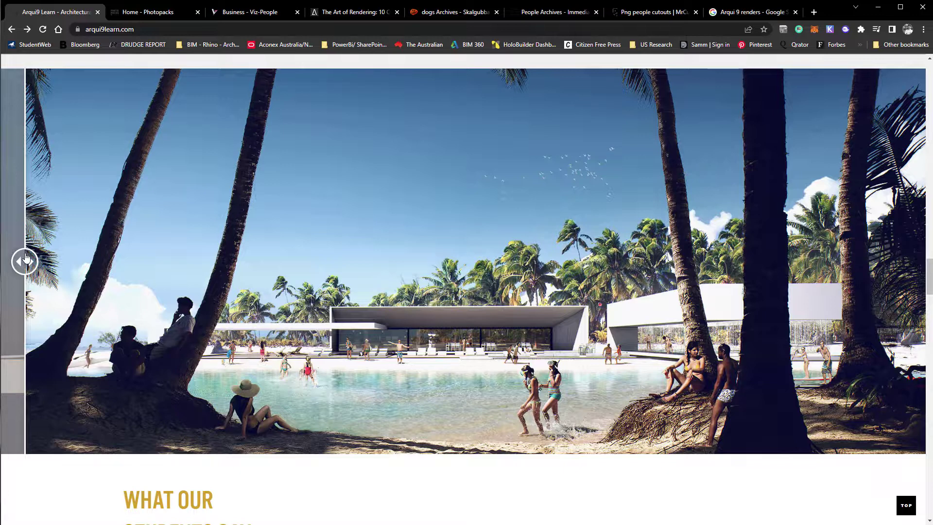
left_click_drag(26, 260, 337, 269)
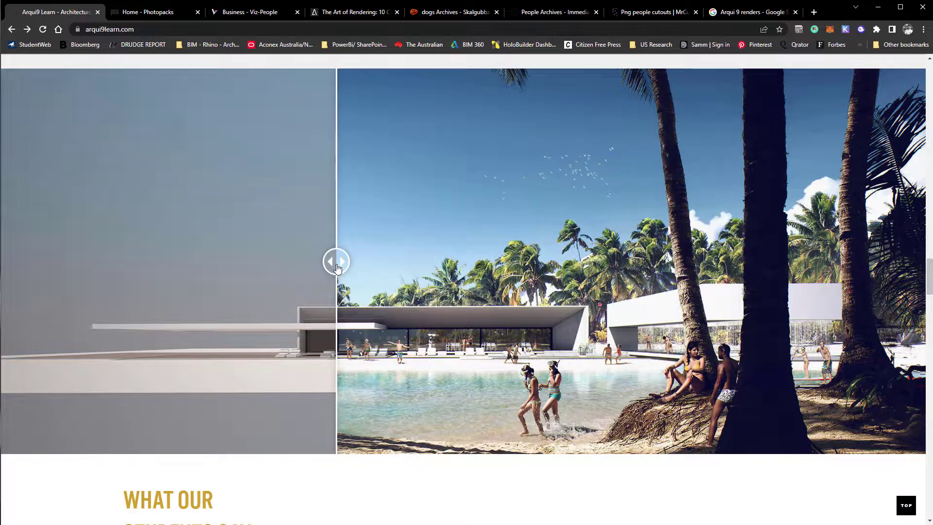
left_click_drag(338, 268, 394, 259)
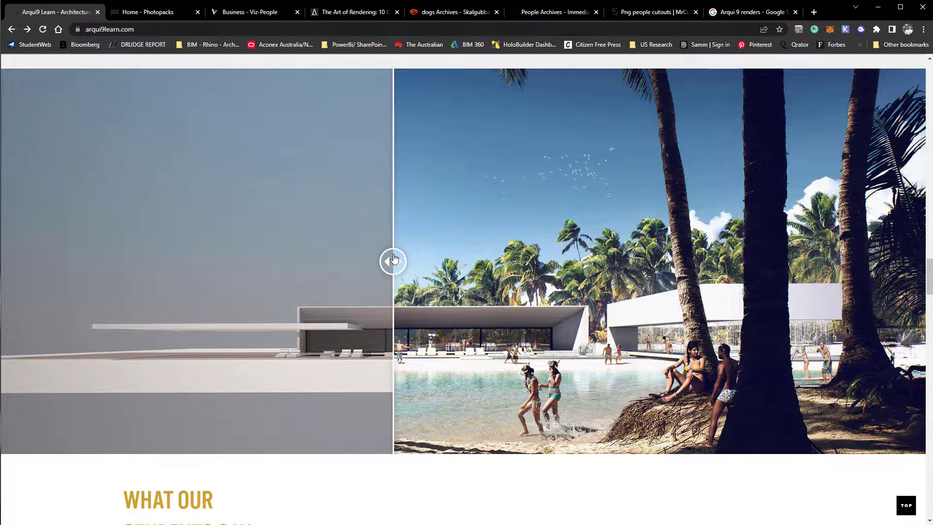
left_click_drag(393, 259, 342, 270)
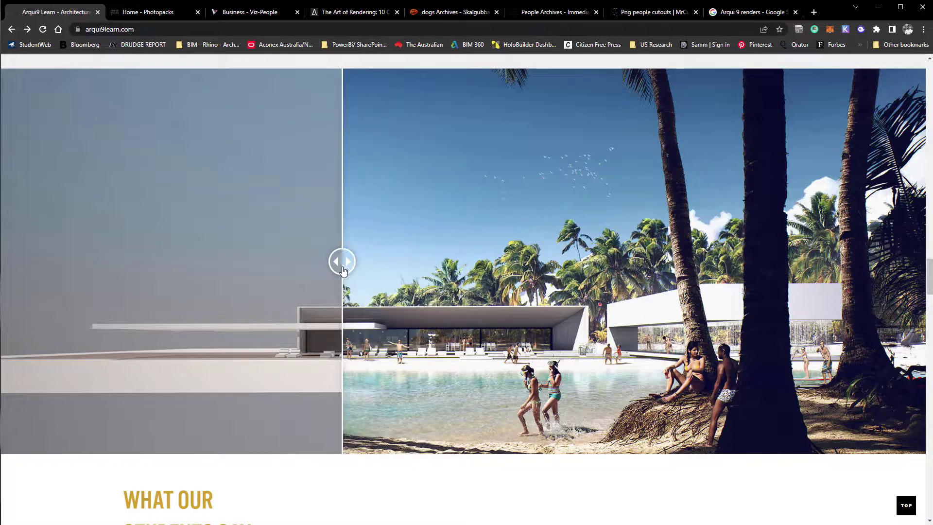
left_click_drag(343, 270, 345, 263)
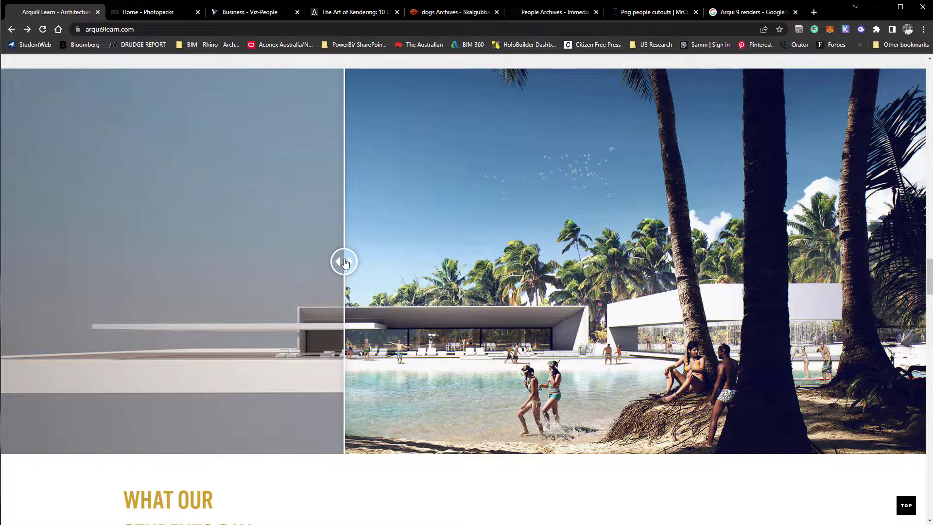
left_click_drag(345, 263, 117, 262)
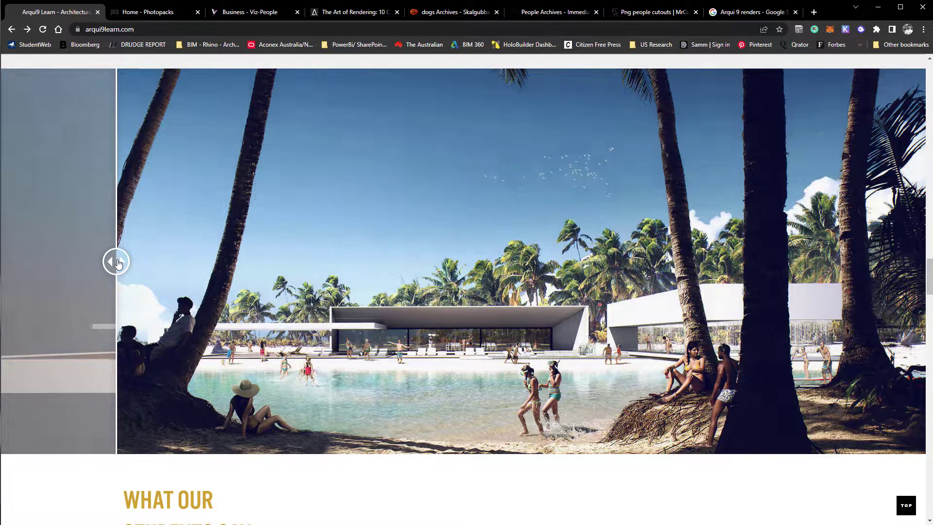
left_click_drag(118, 263, 84, 265)
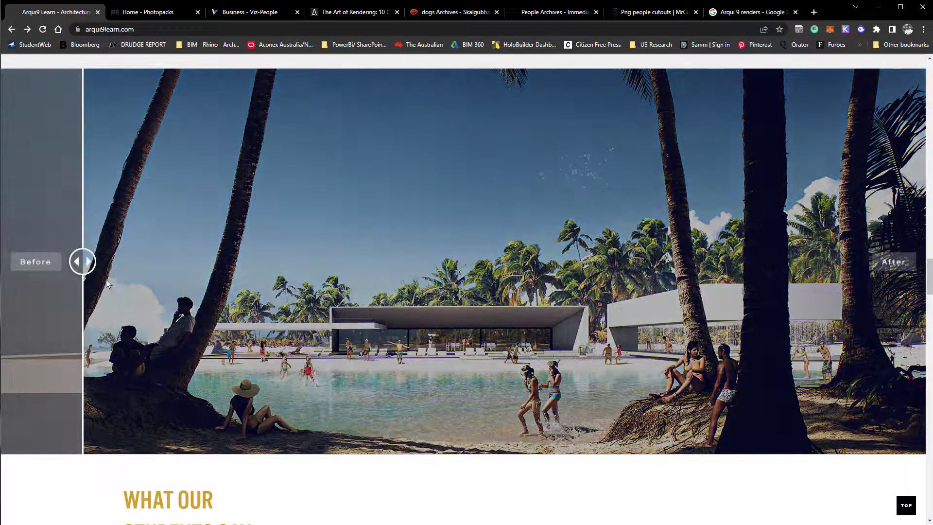
left_click_drag(106, 280, 418, 308)
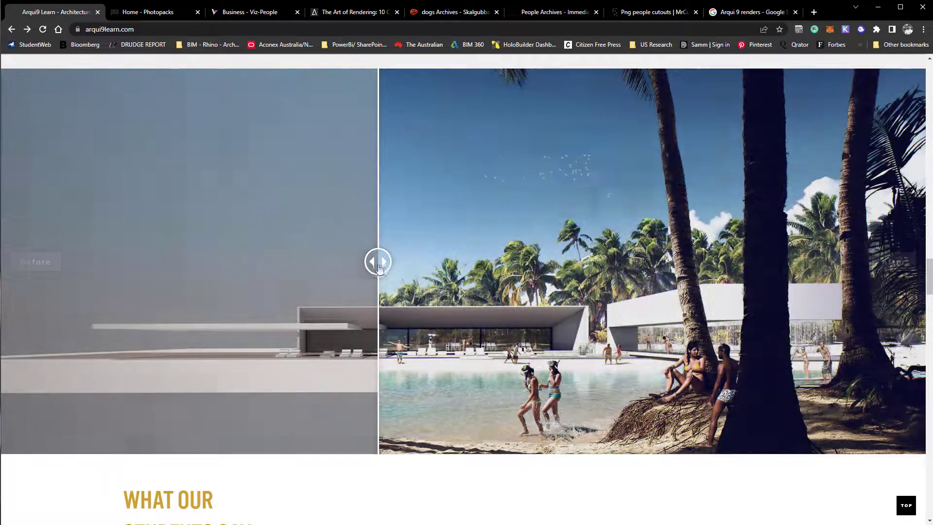
left_click_drag(379, 267, 325, 275)
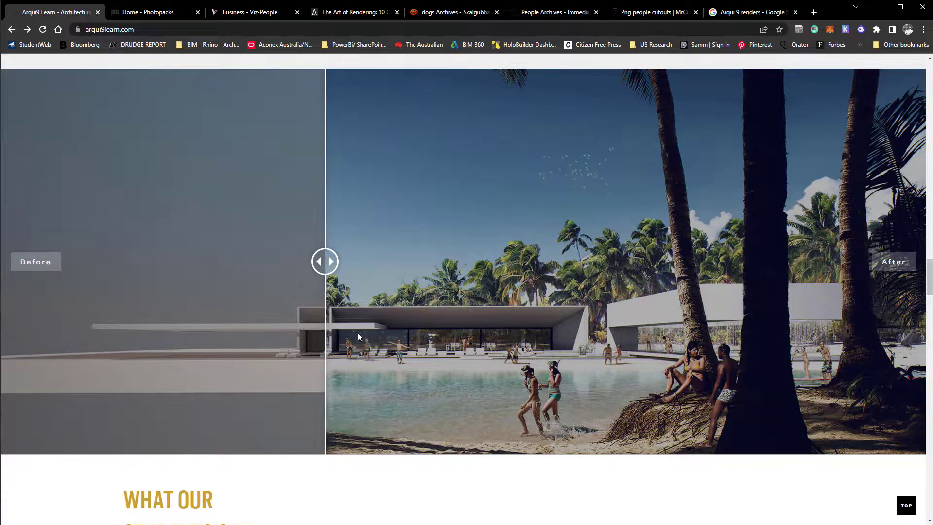
left_click_drag(330, 277, 423, 294)
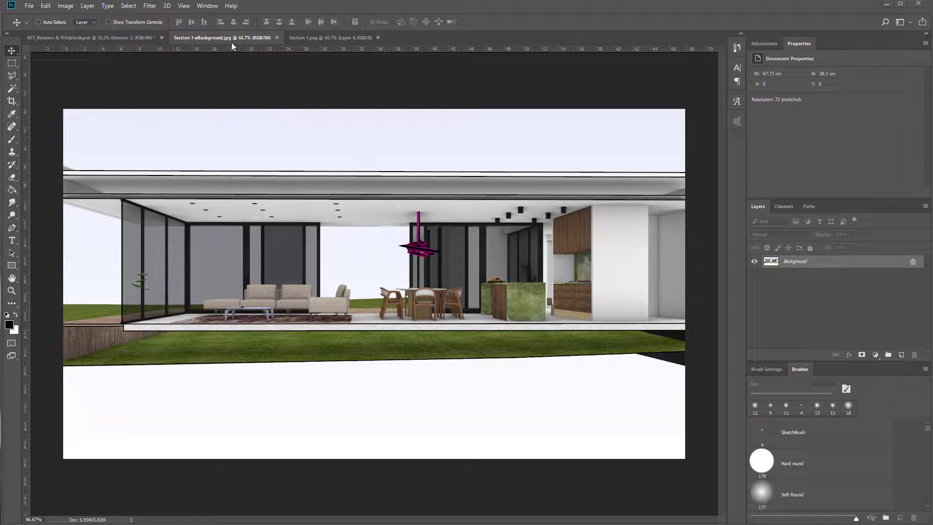
Review the transparent Section 1.png against Section 1 wBackground.jpg, and return to the finished titleblock document.
left_click(308, 37)
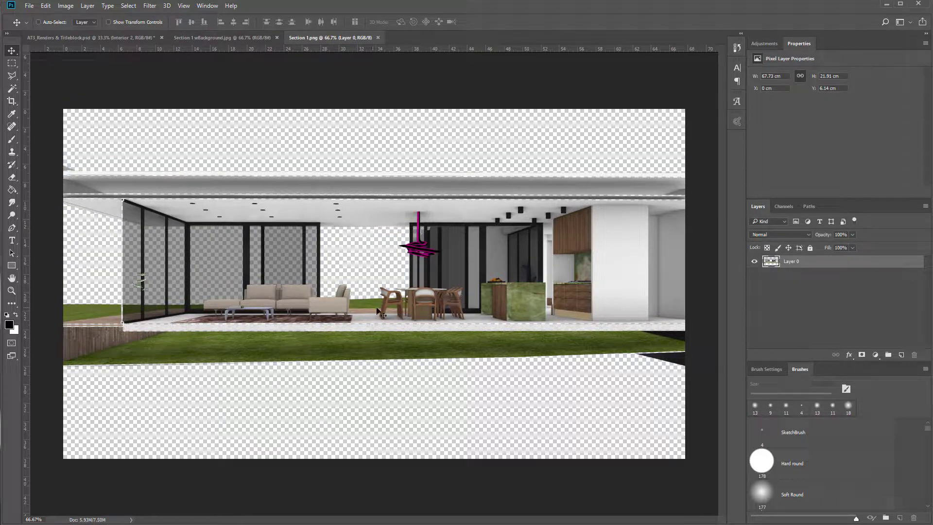
left_click(214, 37)
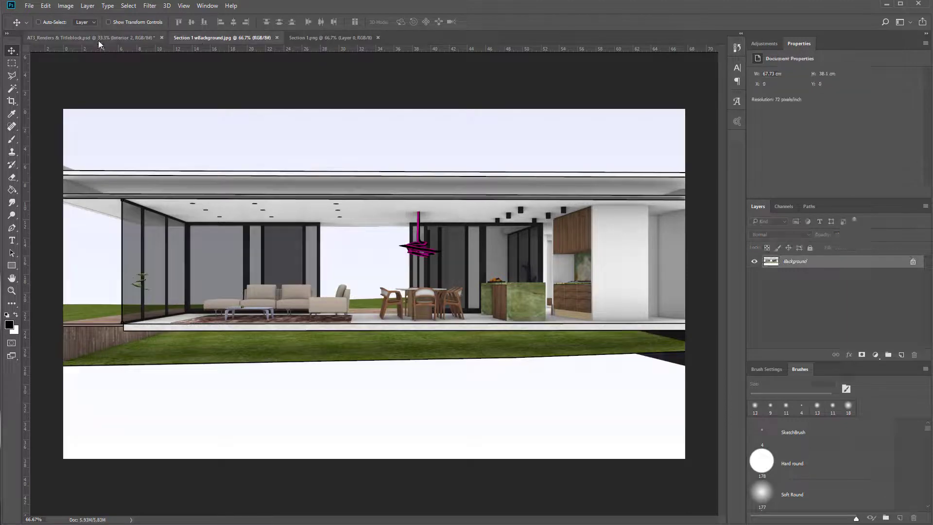
left_click(99, 41)
Hide the exterior render on Layer 1 and display the Interior 2 group as the example section render.
left_click(753, 283)
left_click(754, 273)
left_click(754, 273)
left_click(754, 262)
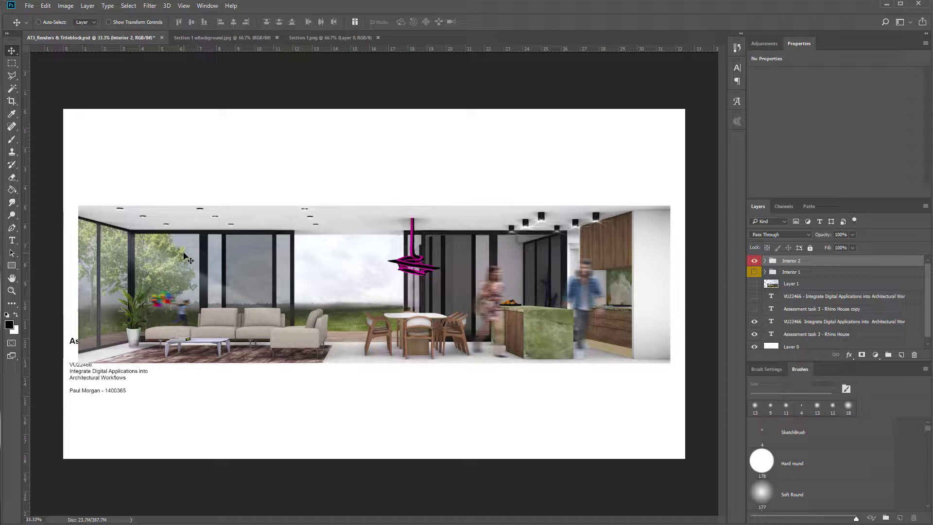
Unlock the background layer of Section 1 wBackground.jpg, copy it aligned into Section 1.png, and place it beneath Layer 0.
left_click(309, 37)
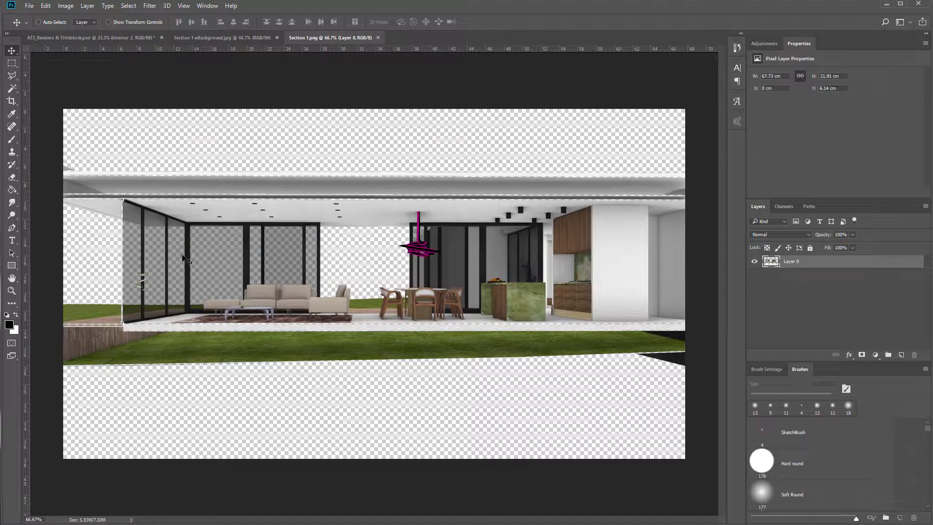
left_click(233, 42)
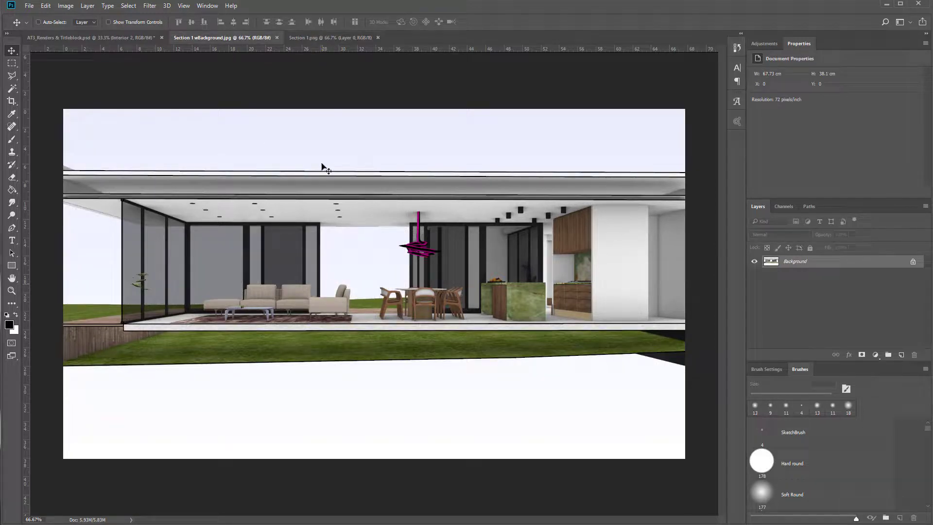
left_click(912, 261)
left_click_drag(353, 284, 433, 282)
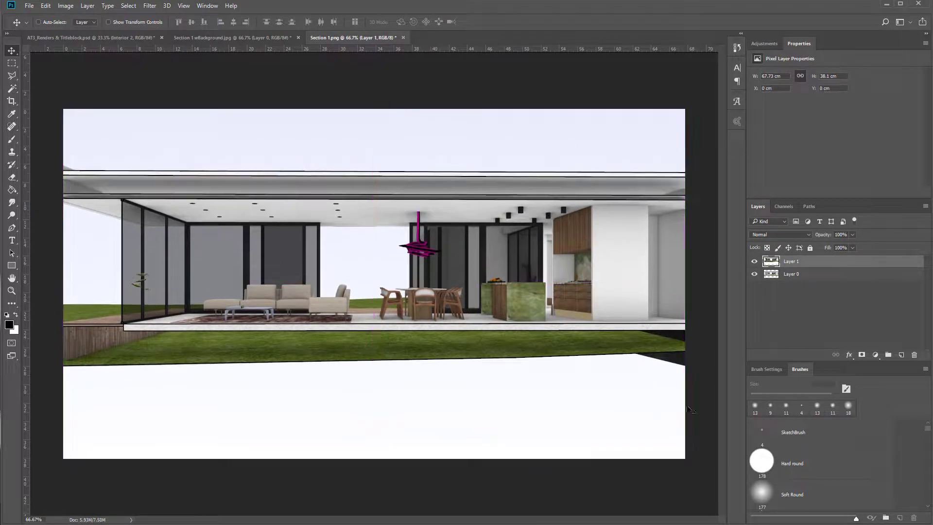
left_click_drag(802, 262, 801, 286)
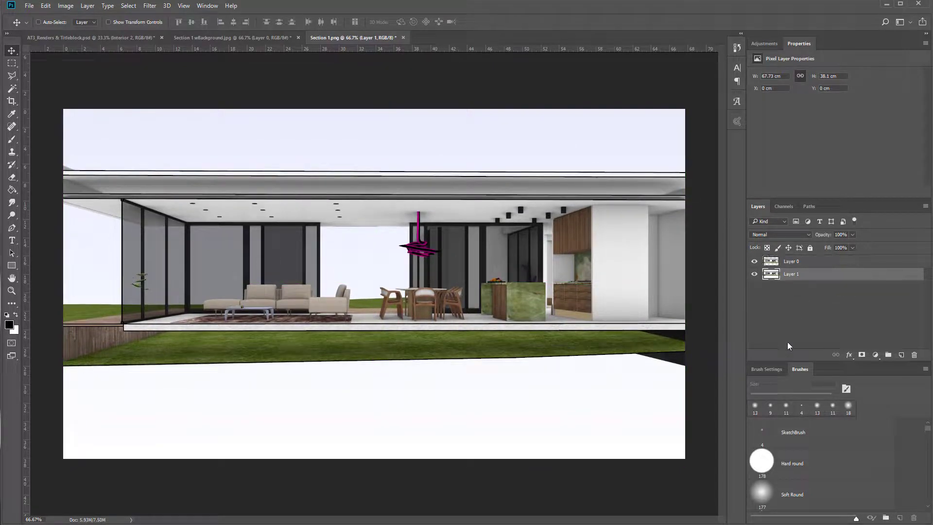
Rename the lower layer with the solid background to RAW JPEG and the upper transparent layer to RAW PNG.
double_click(791, 274)
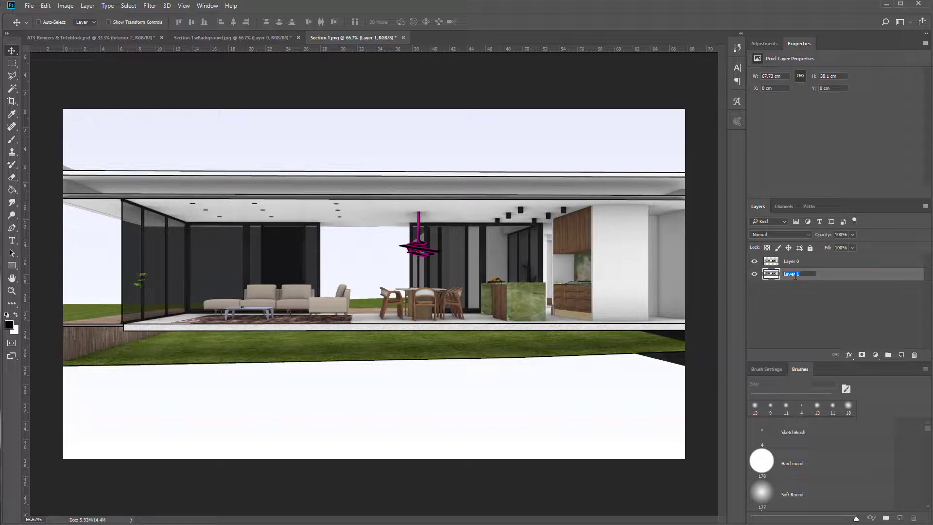
type("RAW")
key("Return")
left_click(795, 263)
double_click(795, 263)
type("RAW")
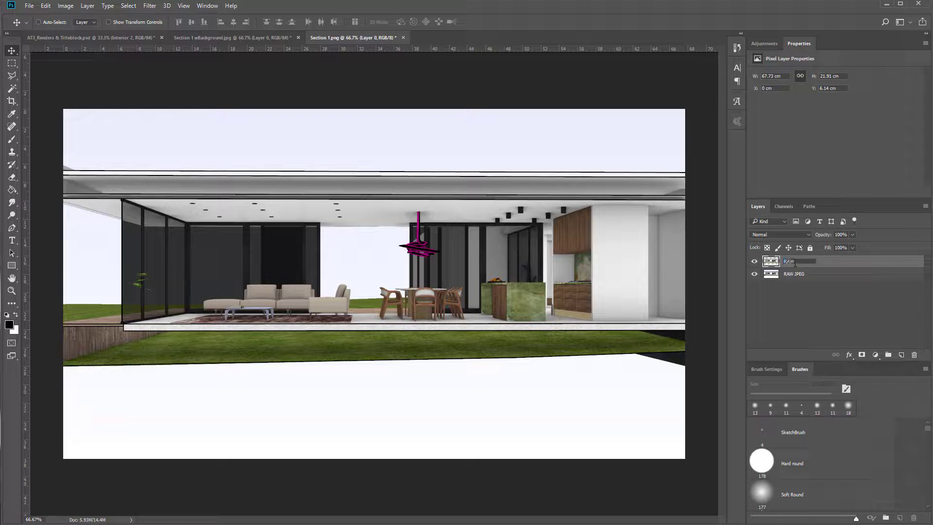
key("Return")
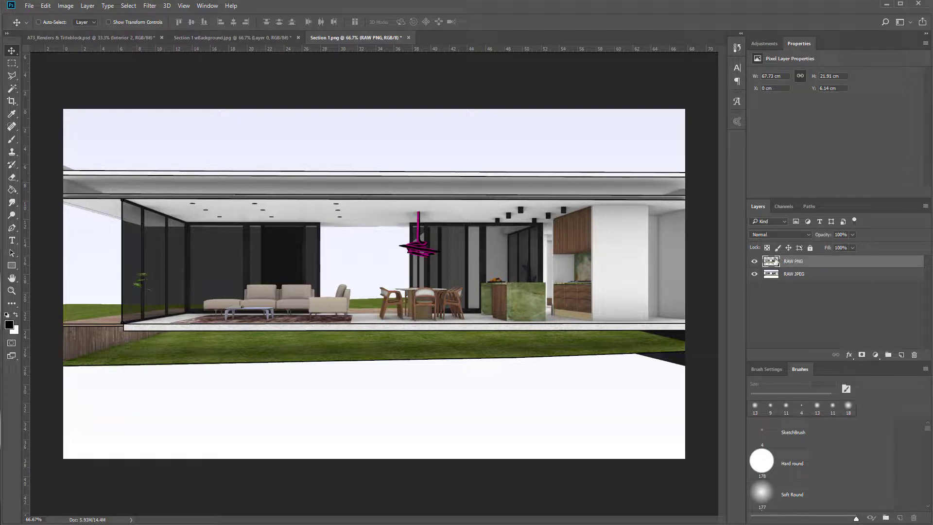
Hide the RAW JPEG layer and close the Section 1 wBackground.jpg document.
left_click(754, 273)
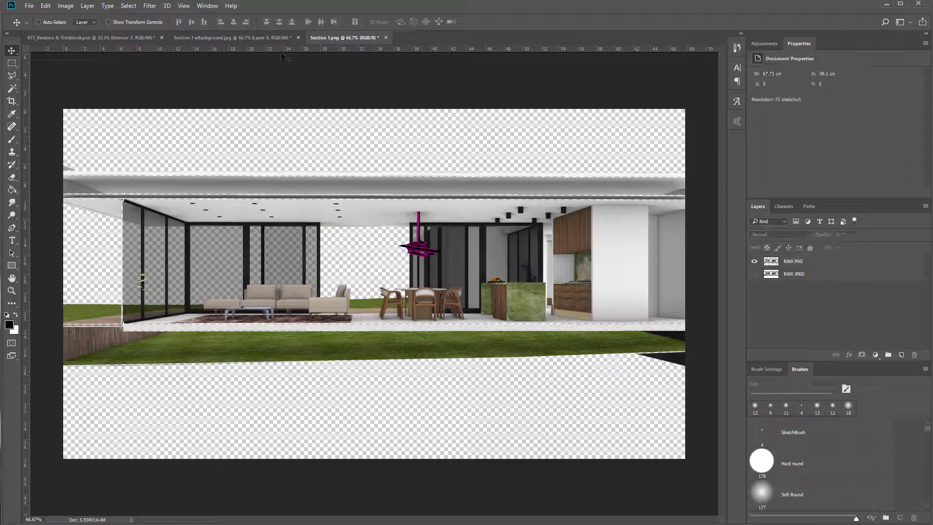
left_click(294, 38)
left_click(299, 37)
left_click(767, 170)
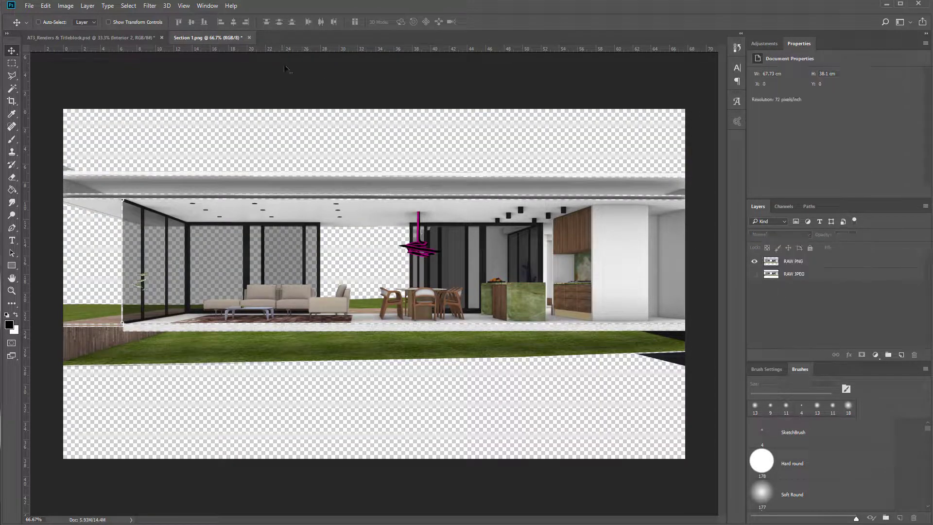
Save the layered document as AT3_Interior Render 1_Section.psd in Photoshop format with maximum compatibility enabled.
left_click(30, 6)
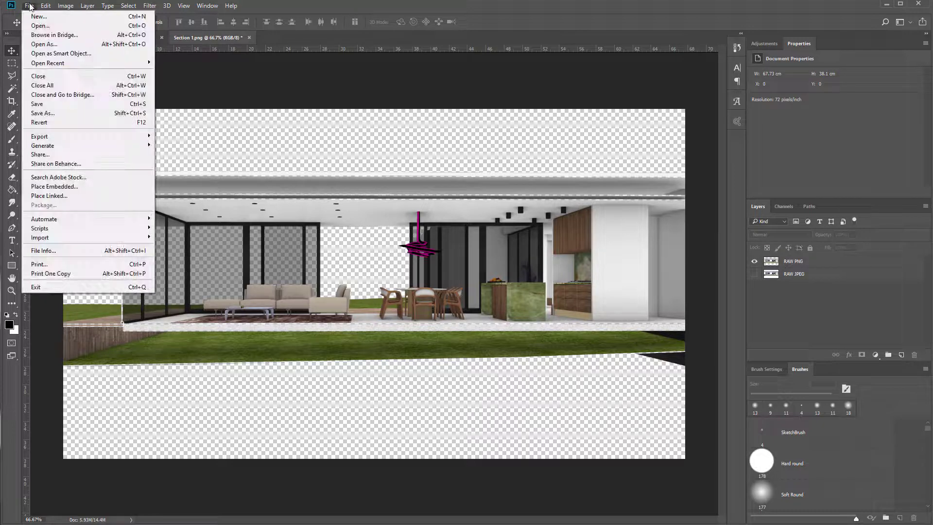
left_click(53, 114)
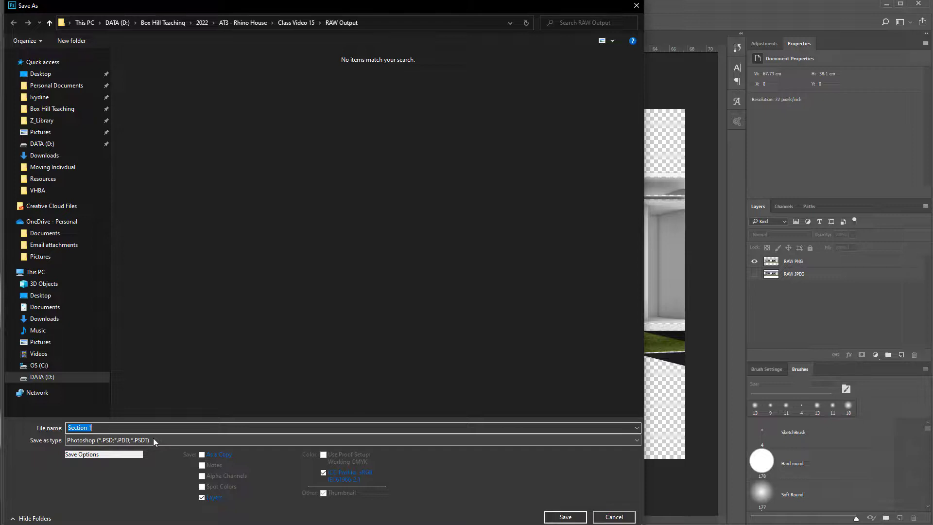
left_click(147, 427)
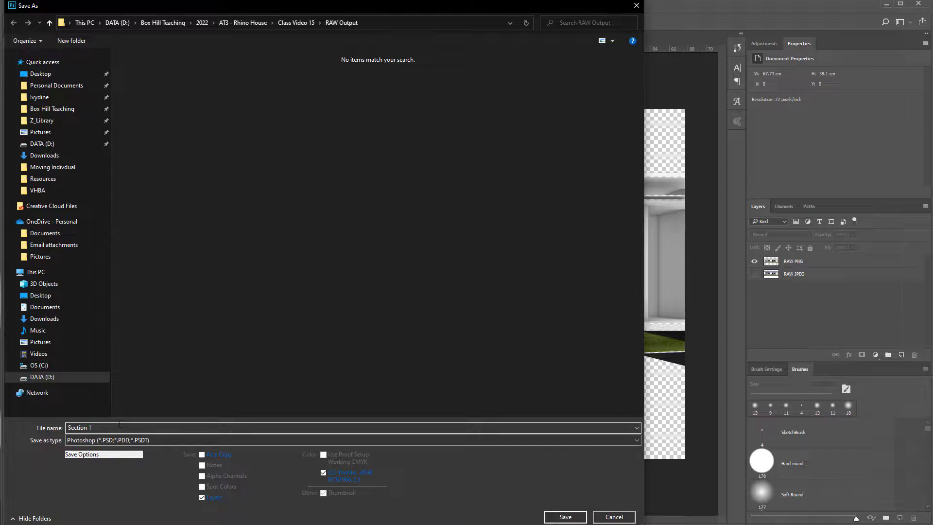
key("BackSpace")
key("BackSpace")
key("BackSpace")
key("BackSpace")
key("BackSpace")
key("Return")
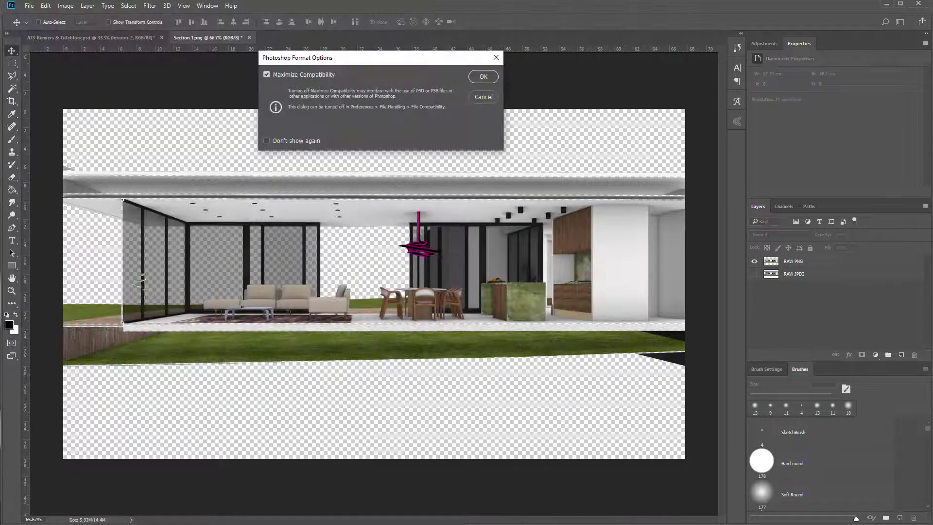
left_click(483, 78)
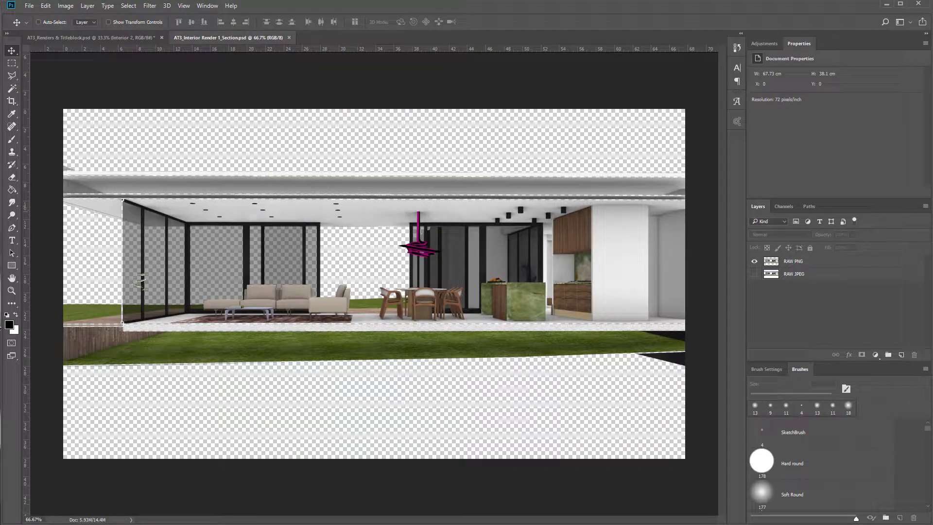
Draw a white rectangle about 1960 × 1094 px covering the whole canvas and place its layer directly beneath RAW PNG.
left_click(15, 268)
left_click(16, 315)
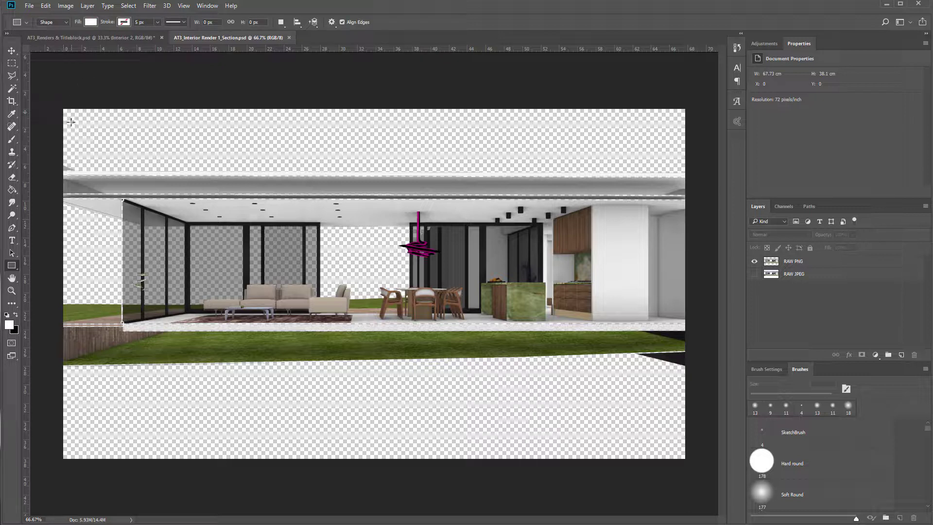
left_click_drag(56, 107, 689, 459)
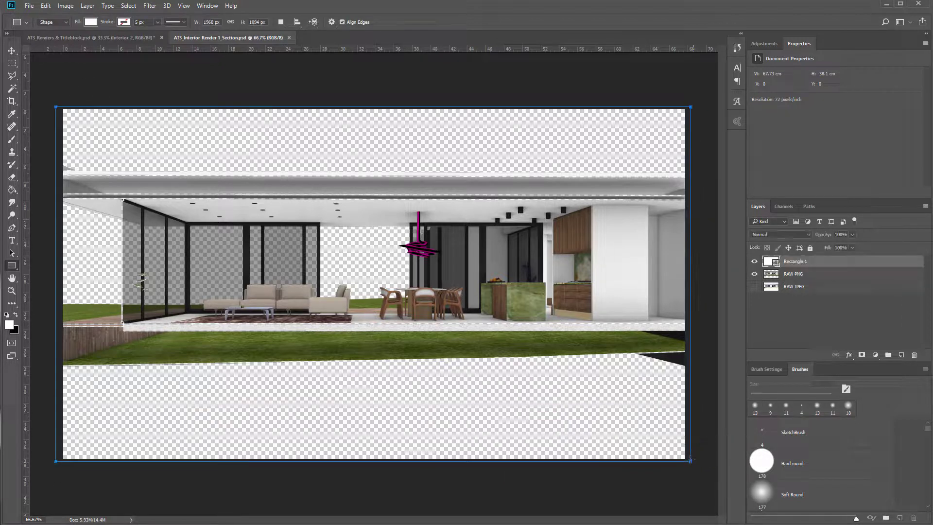
left_click_drag(824, 262, 800, 271)
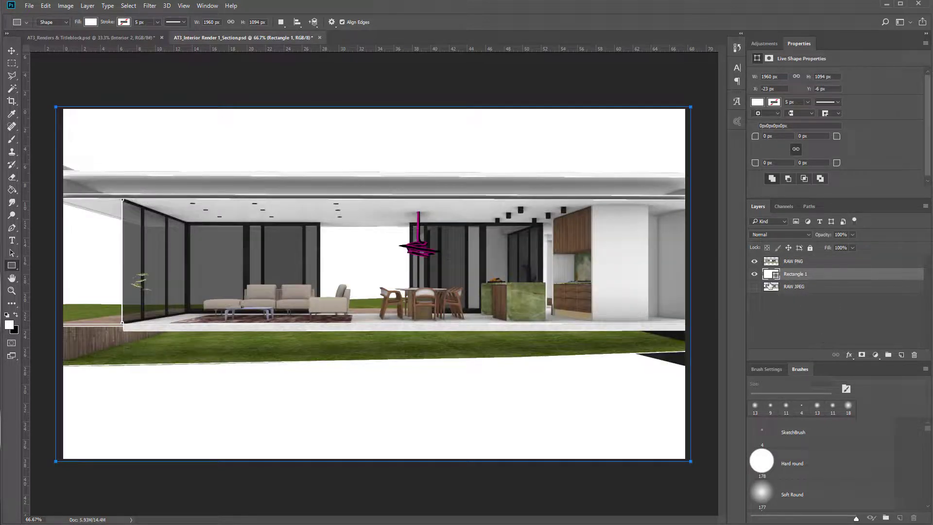
left_click(809, 312)
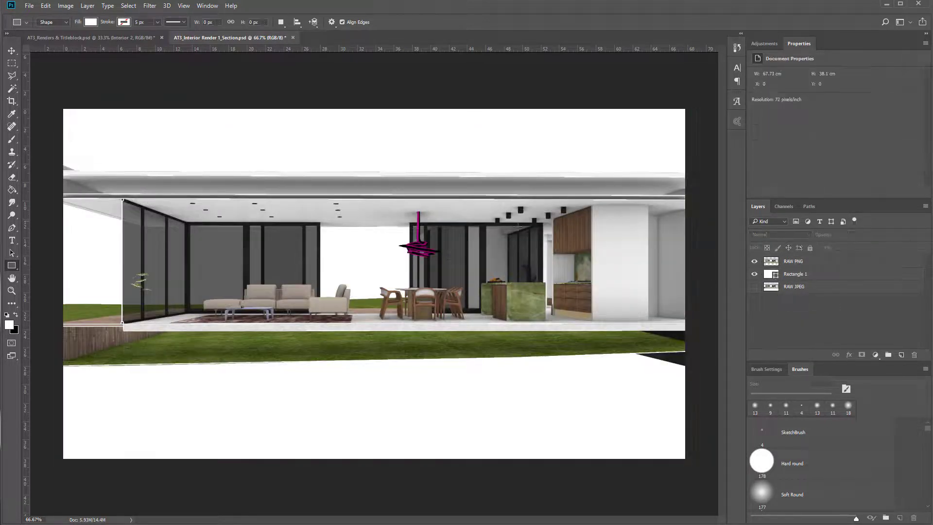
Hide and redisplay the white Rectangle 1 layer to compare the render with and without its backing.
key("v")
left_click(753, 273)
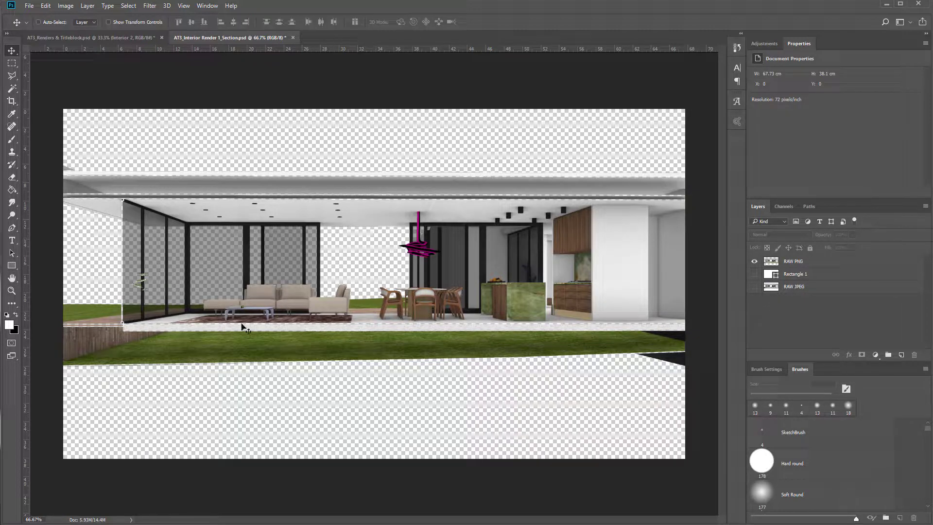
left_click(754, 274)
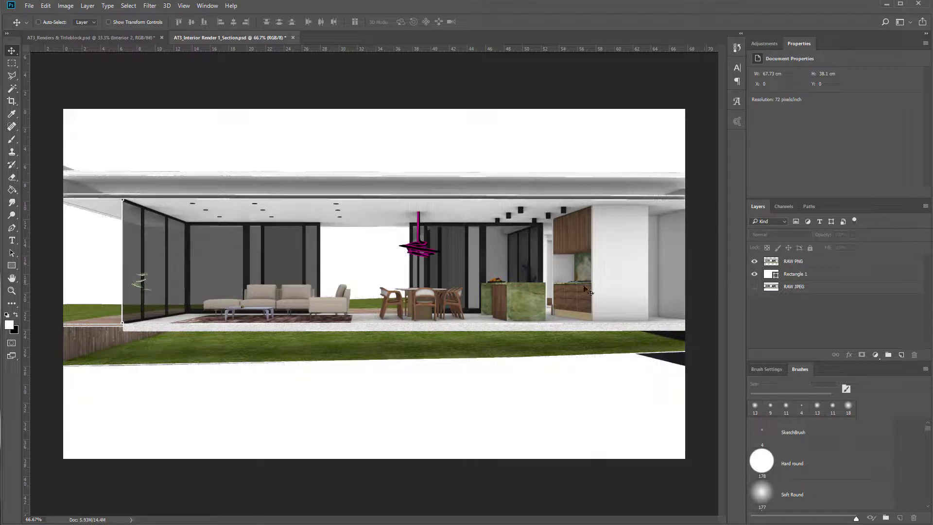
Crop the canvas to the living, dining and kitchen interior, about 51 × 13.4 cm, excluding the roof, ground and outer sides.
key("c")
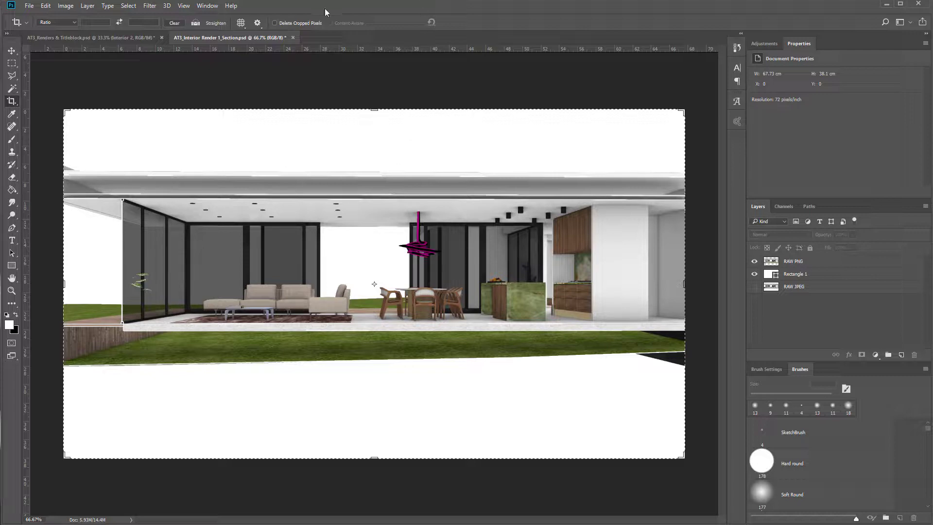
key("ctrl")
left_click_drag(374, 110, 375, 155)
left_click_drag(684, 285, 652, 290)
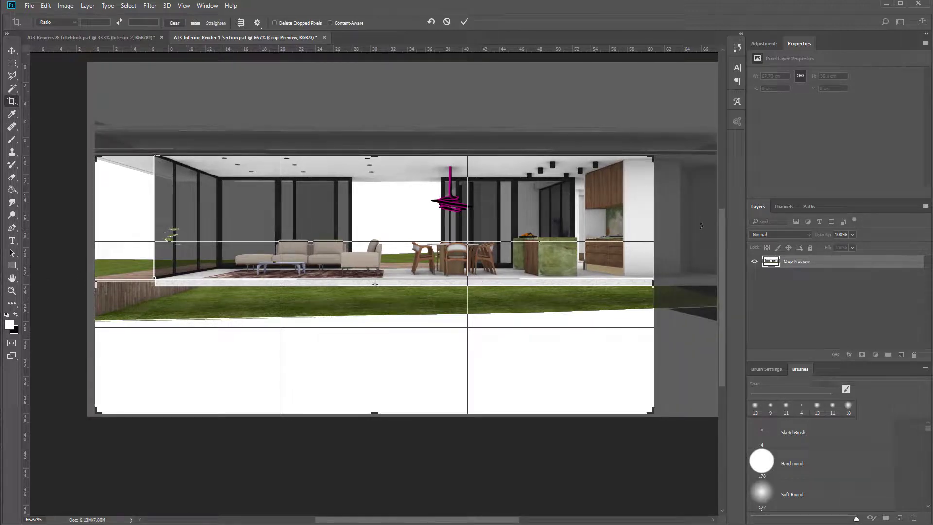
left_click_drag(100, 279, 141, 282)
left_click_drag(374, 412, 370, 348)
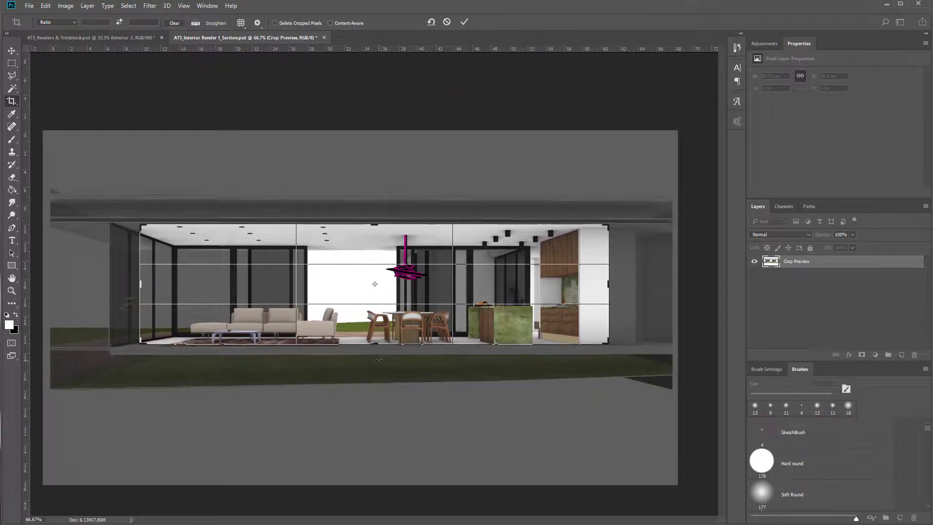
scroll(377, 358, "up", 5)
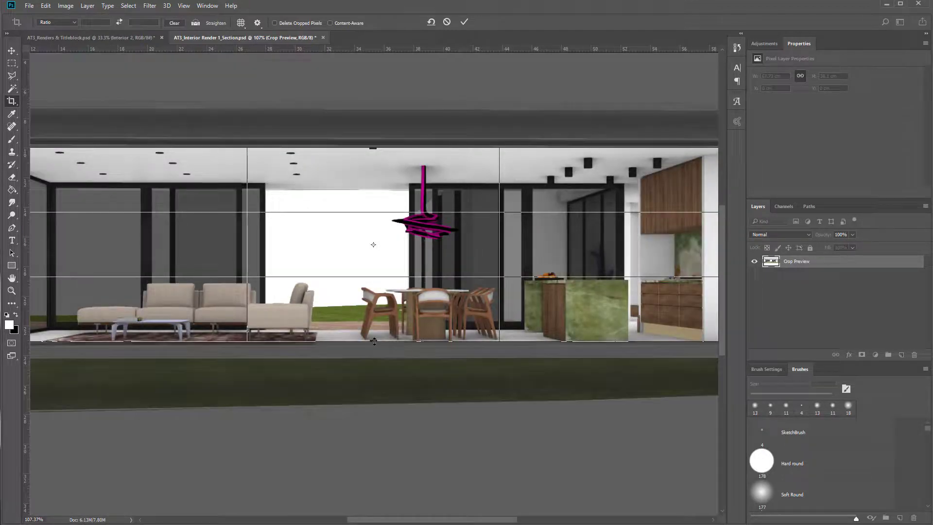
left_click_drag(372, 341, 375, 343)
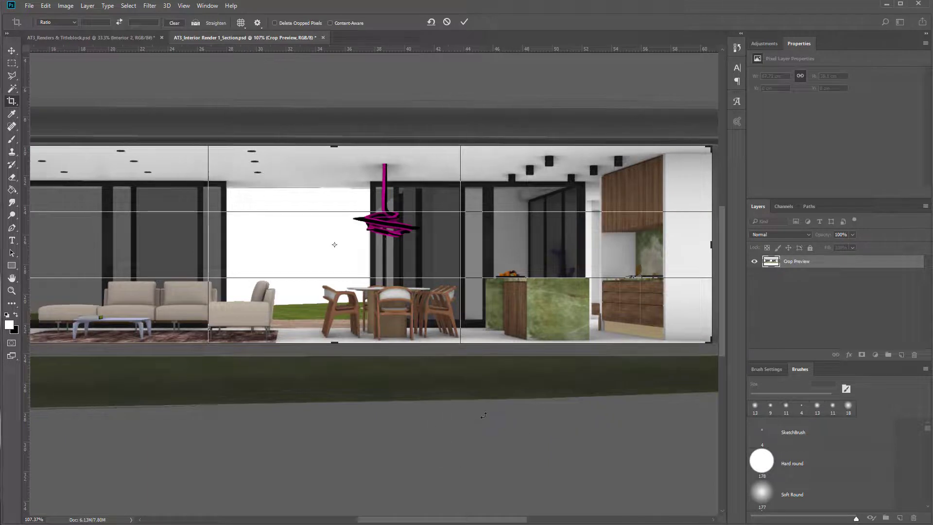
scroll(488, 412, "down", 4)
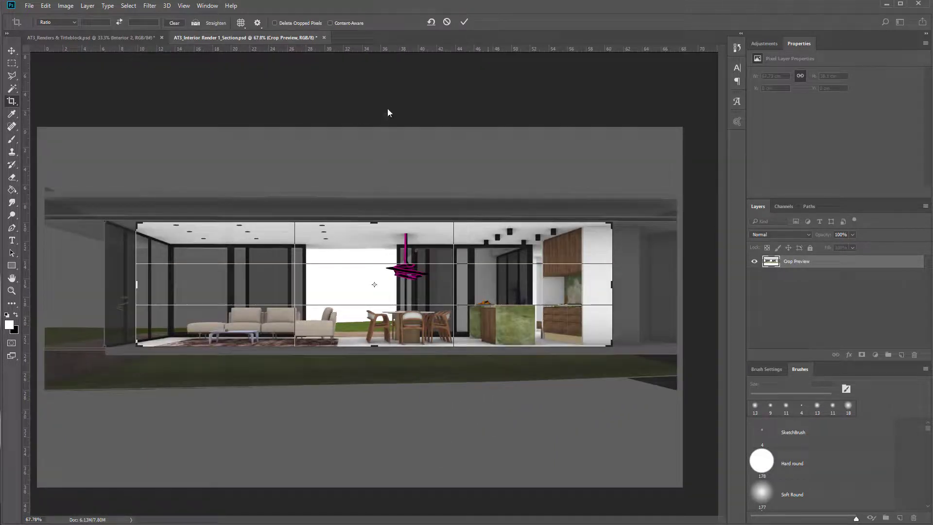
key("alt+space")
left_click(362, 164)
key("Return")
key("v")
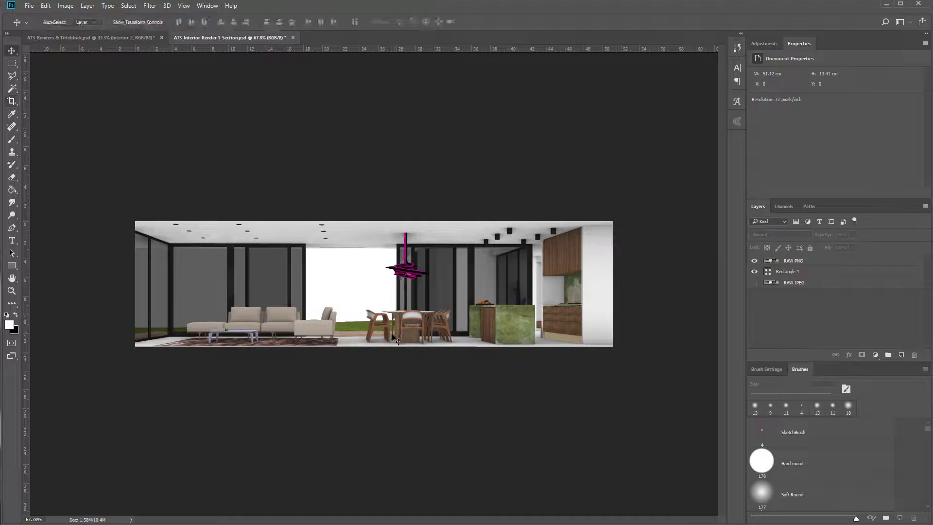
Inspect the cropped section up close and check its window openings with the white backing off and on.
key("ctrl+1")
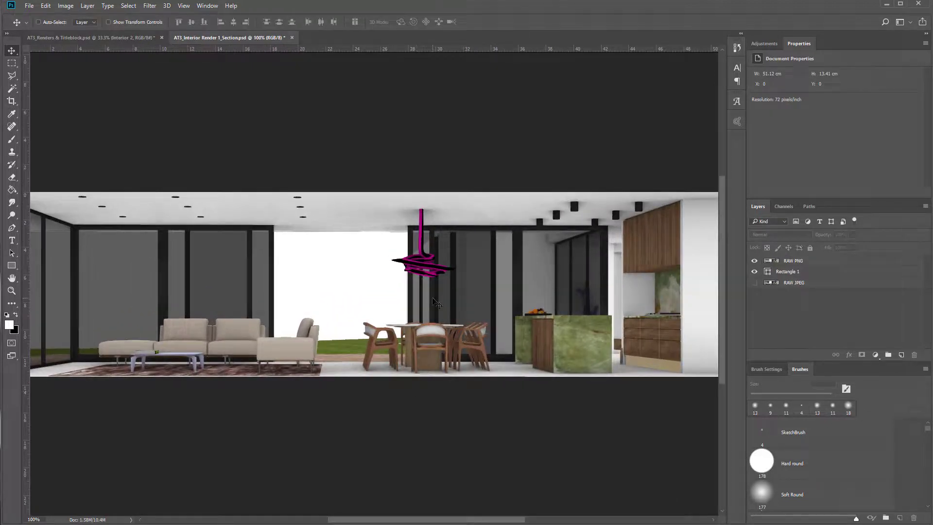
mouse_move(394, 333)
left_mouse_down()
mouse_move(572, 333)
mouse_move(311, 329)
mouse_move(401, 332)
left_mouse_up()
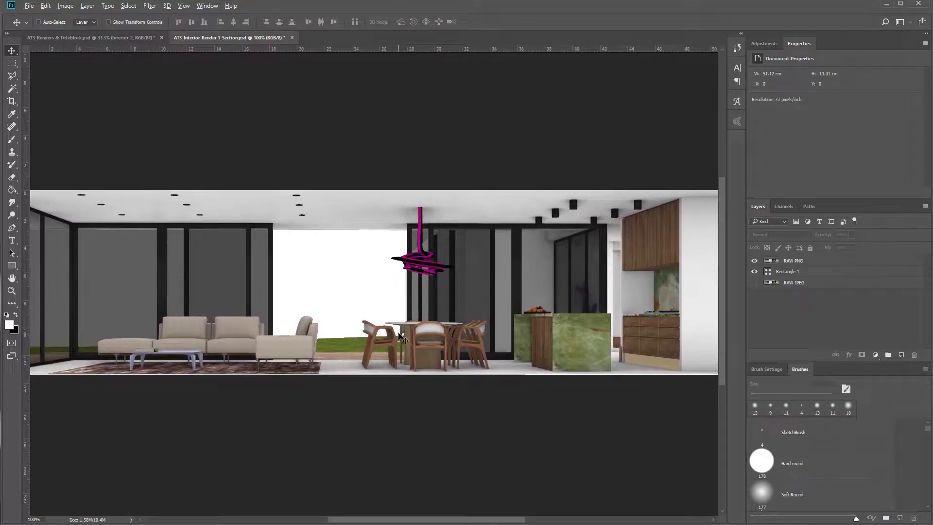
scroll(398, 333, "down", 1)
scroll(398, 335, "down", 1)
scroll(357, 345, "up", 1)
scroll(360, 347, "down", 1)
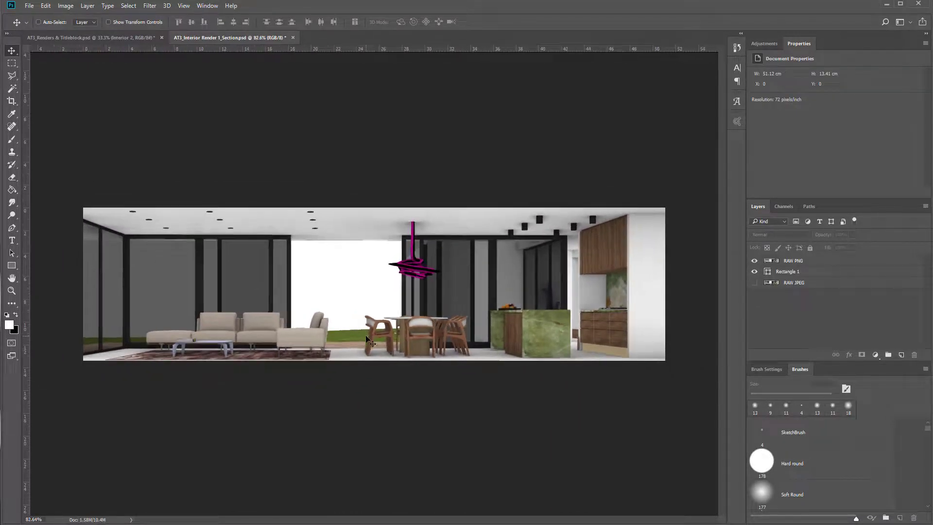
left_click(753, 272)
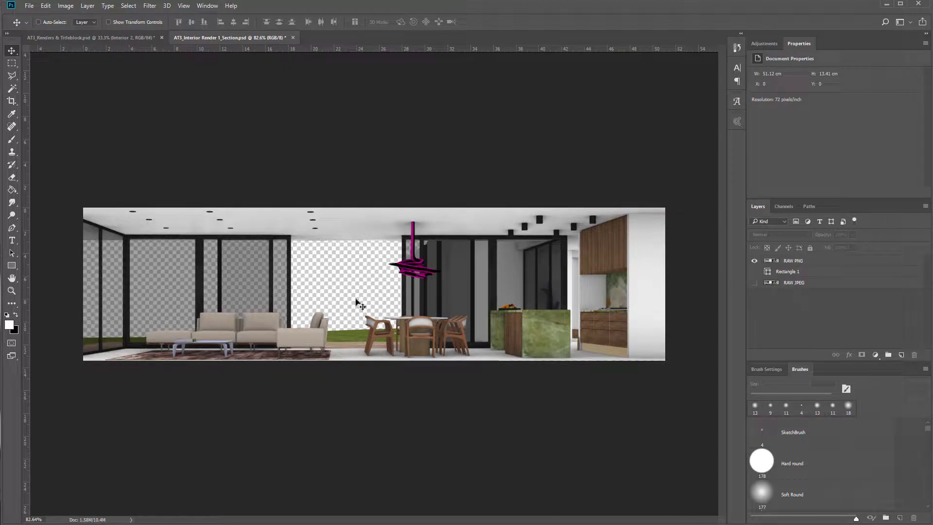
left_click(755, 272)
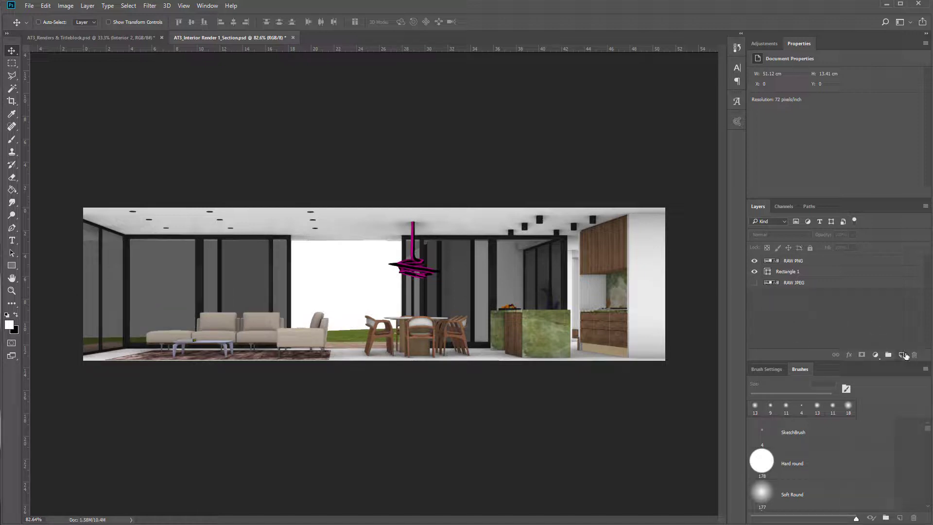
Add a new layer above RAW PNG and name it Composition.
left_click(901, 355)
double_click(792, 261)
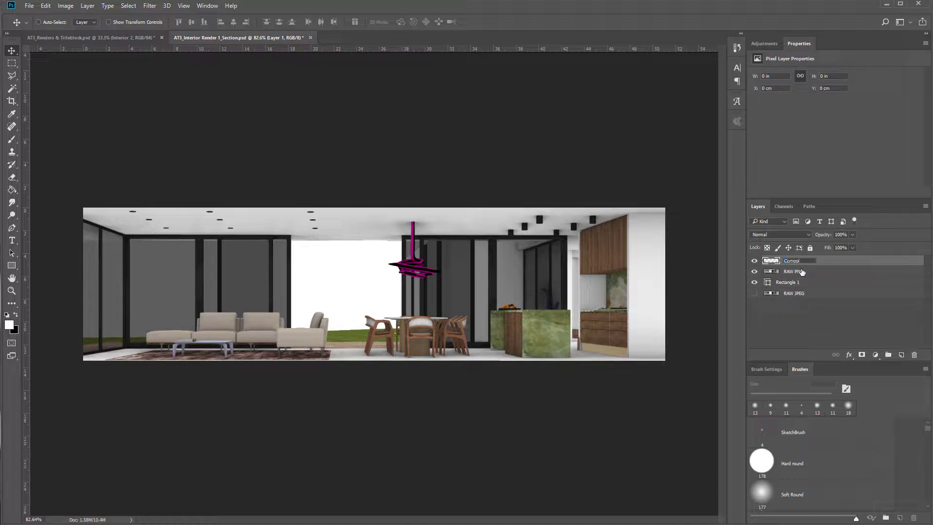
type("Composition")
key("Return")
Set up the Hexagon brush at 12 px with pure red (ff0000) as the foreground colour.
key("b")
scroll(807, 473, "down", 2)
left_click(810, 465)
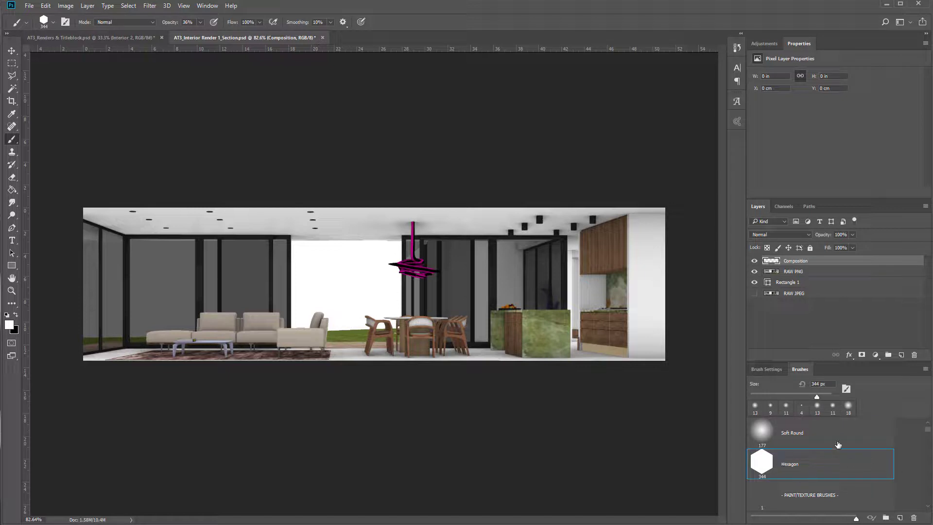
scroll(783, 472, "up", 1)
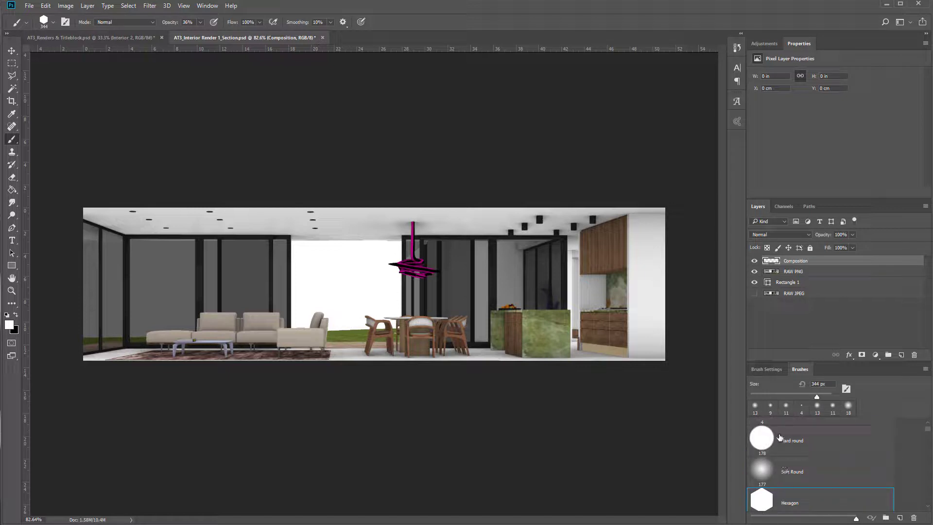
left_click(16, 315)
left_click(10, 325)
left_click(656, 144)
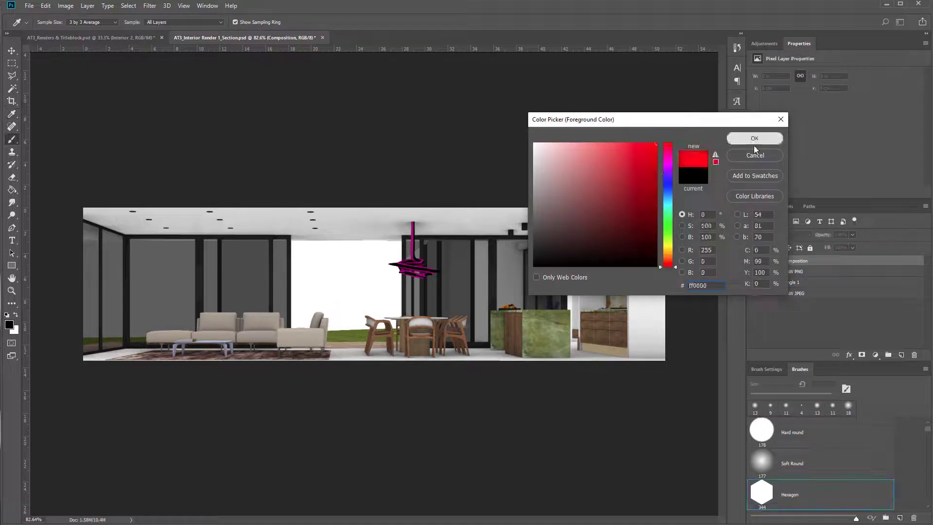
left_click(770, 139)
right_click(500, 311, "ctrl")
left_click_drag(547, 282, 479, 299)
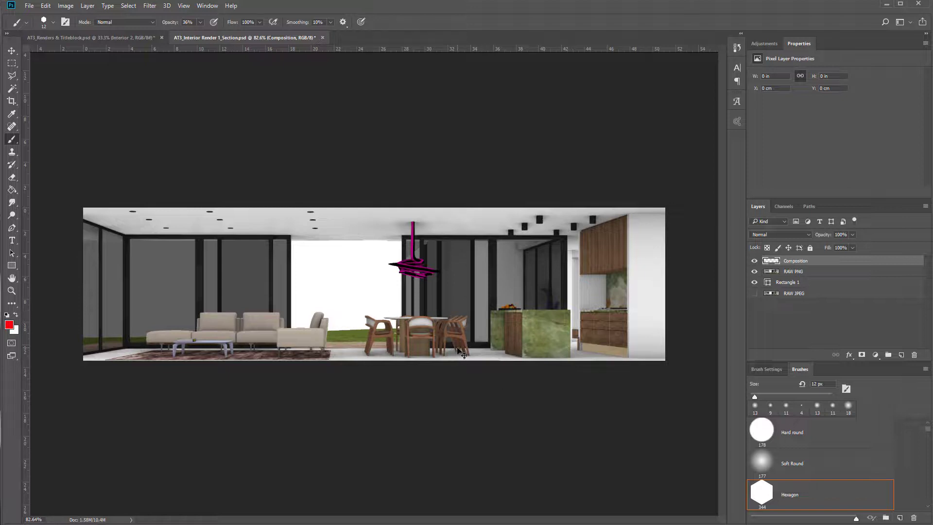
Sketch trial red outlines around the dining and kitchen area and over the living room glazing, and undo these strokes.
scroll(377, 374, "up", 1)
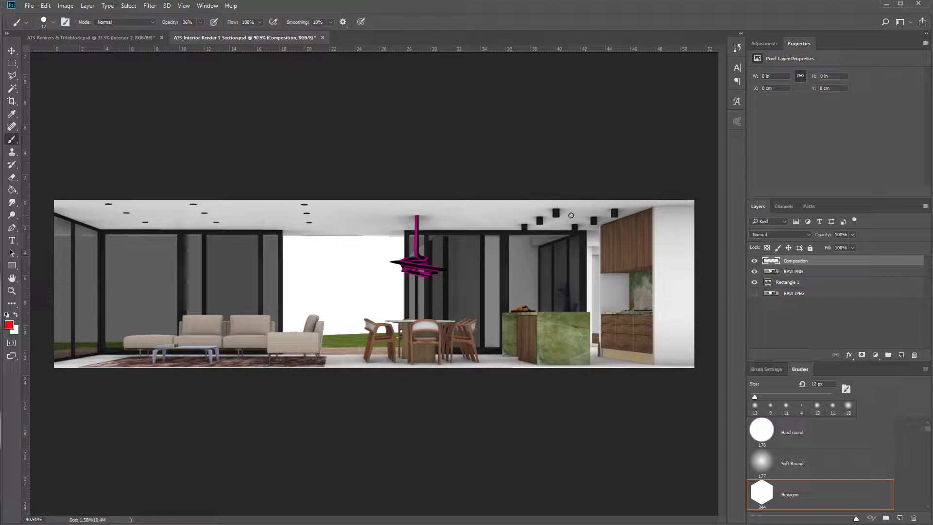
mouse_move(638, 206)
left_mouse_down()
mouse_move(452, 267)
mouse_move(369, 307)
mouse_move(320, 354)
mouse_move(362, 370)
mouse_move(448, 372)
mouse_move(577, 372)
mouse_move(658, 355)
mouse_move(688, 309)
mouse_move(682, 227)
mouse_move(624, 202)
left_mouse_up()
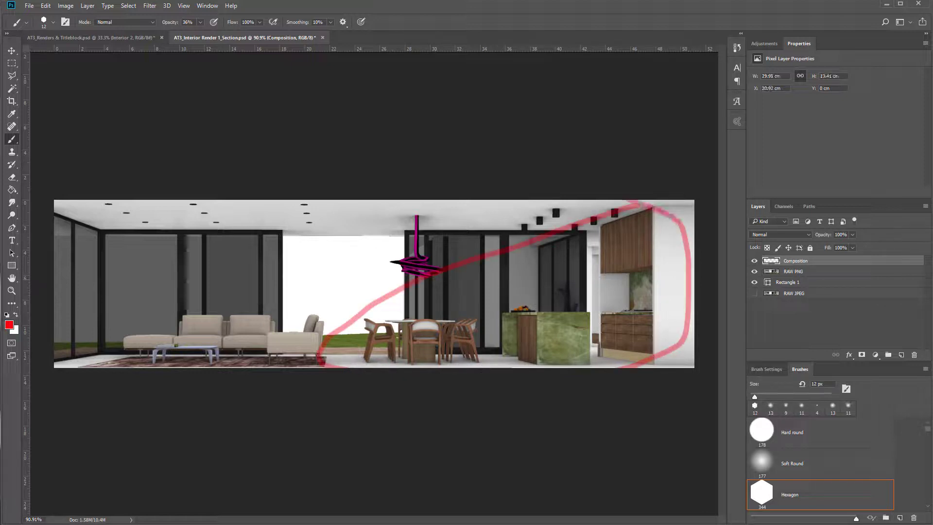
mouse_move(103, 219)
left_mouse_down()
mouse_move(81, 242)
mouse_move(150, 267)
mouse_move(132, 306)
mouse_move(170, 337)
left_mouse_up()
key("ctrl+z")
key("ctrl+z")
key("ctrl+alt+z")
key("ctrl+alt+z")
Raise the brush opacity to 100% and sketch rough red tree outlines over the glazing beyond the sofa's far end.
left_click(200, 22)
left_click_drag(202, 34, 255, 37)
left_click(438, 186)
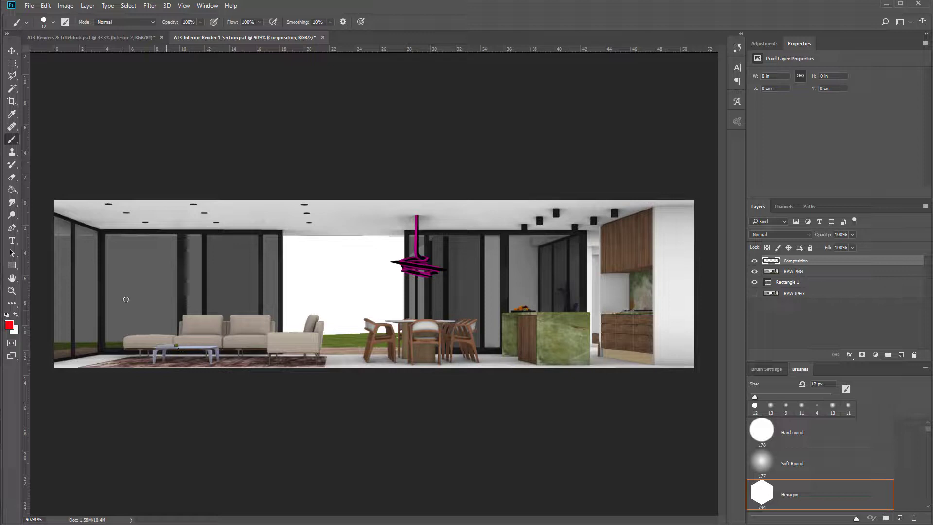
mouse_move(105, 237)
left_mouse_down()
mouse_move(127, 243)
mouse_move(148, 273)
mouse_move(158, 309)
mouse_move(96, 322)
mouse_move(78, 303)
mouse_move(91, 239)
left_mouse_up()
left_click(160, 307)
left_click_drag(111, 322, 111, 335)
mouse_move(63, 231)
left_mouse_down()
mouse_move(82, 263)
mouse_move(76, 301)
mouse_move(43, 315)
left_mouse_up()
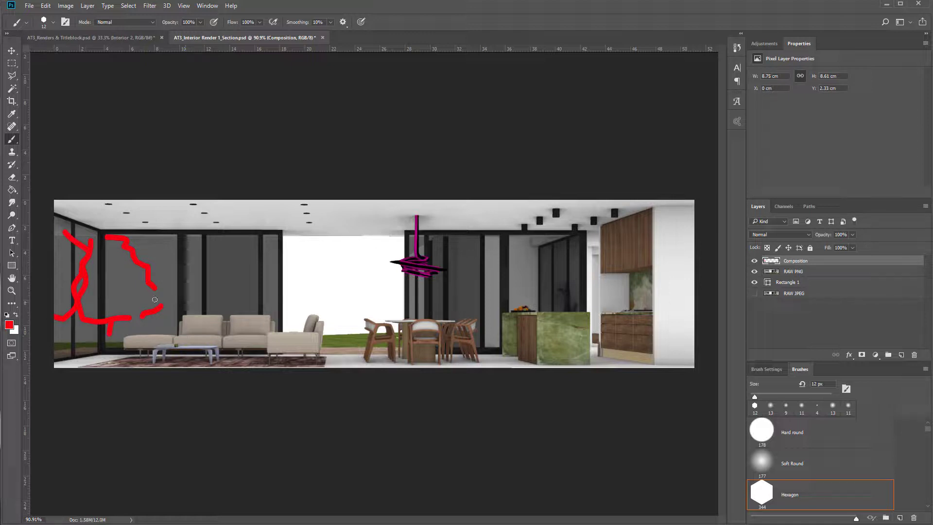
Extend a wavy red line from the tree outline to the first dining chair and sketch upright shapes around the sofa's end.
mouse_move(159, 287)
left_mouse_down()
mouse_move(180, 299)
mouse_move(393, 323)
left_mouse_up()
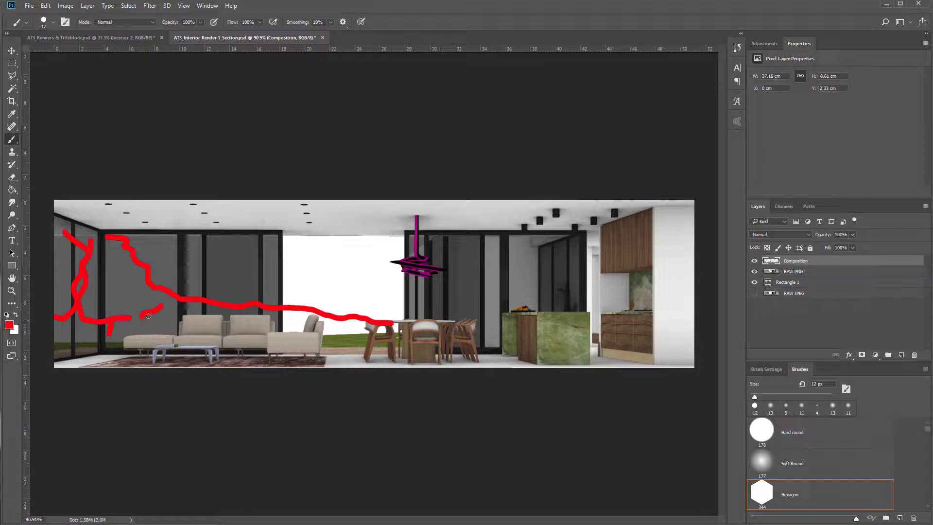
mouse_move(160, 310)
left_mouse_down()
mouse_move(156, 292)
mouse_move(136, 324)
mouse_move(145, 318)
mouse_move(148, 327)
mouse_move(156, 305)
mouse_move(152, 353)
left_mouse_up()
left_click_drag(185, 309, 187, 353)
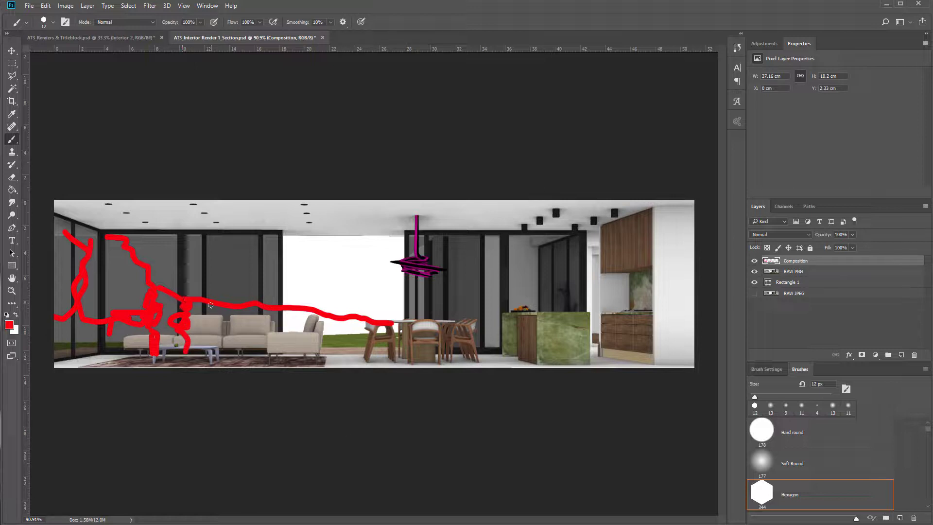
Raise the eraser opacity to 100% and erase the wavy red line running from the tree outline to the first dining chair.
key("e")
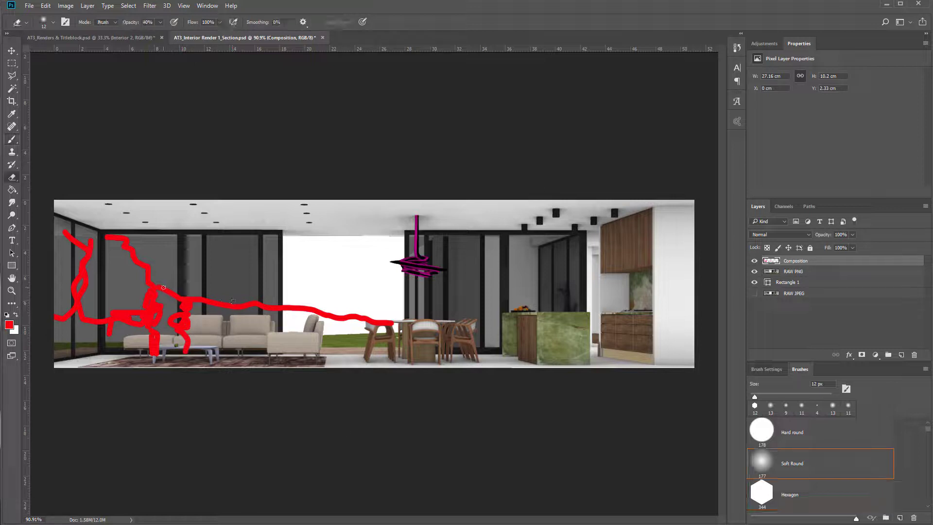
mouse_move(168, 290)
left_mouse_down()
mouse_move(200, 303)
mouse_move(251, 305)
left_mouse_up()
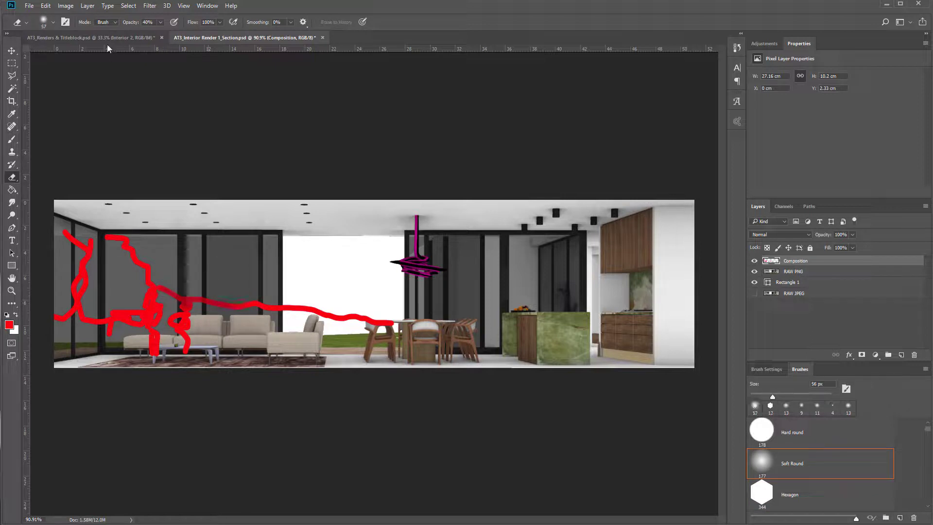
left_click(161, 22)
left_click_drag(174, 34, 213, 33)
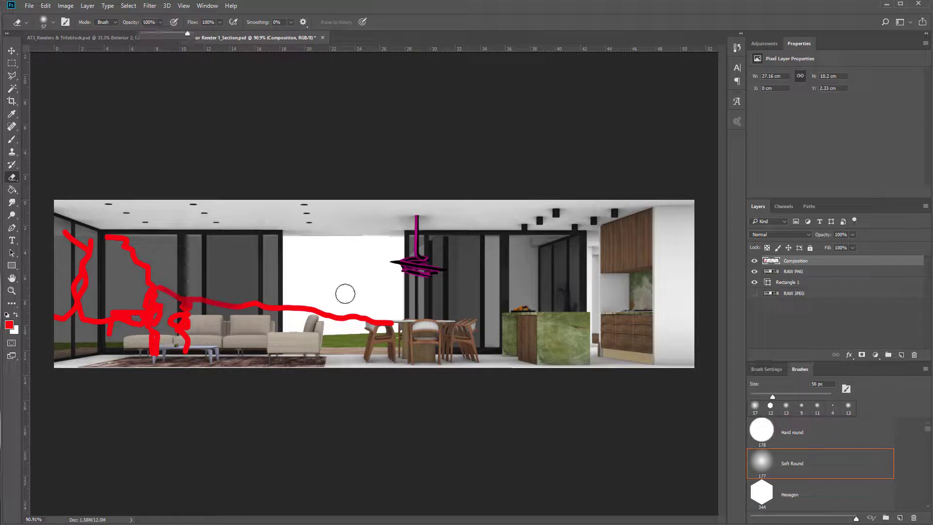
mouse_move(394, 321)
left_mouse_down()
mouse_move(222, 306)
mouse_move(155, 291)
left_mouse_up()
Thicken the red figure at the sofa's far end with the 12 px brush and sketch a reclining figure on the chaise.
key("b")
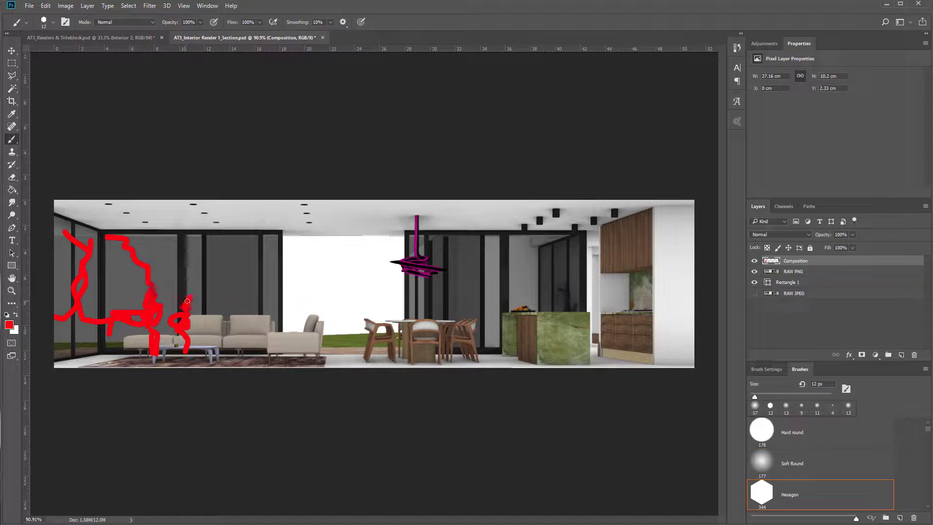
scroll(158, 311, "up", 1)
scroll(159, 311, "up", 1)
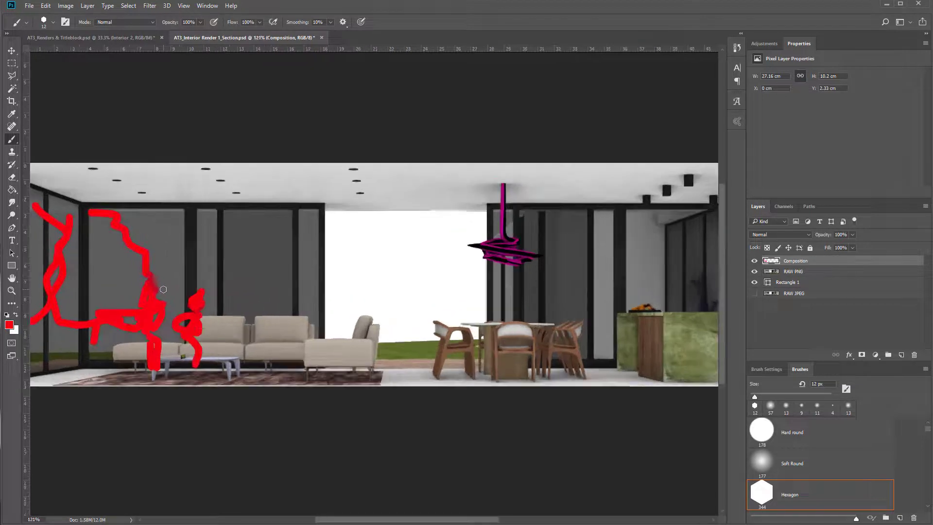
mouse_move(167, 313)
left_mouse_down()
mouse_move(156, 347)
mouse_move(146, 327)
mouse_move(167, 338)
mouse_move(157, 343)
mouse_move(164, 363)
left_mouse_up()
mouse_move(354, 312)
left_mouse_down()
mouse_move(351, 302)
mouse_move(338, 340)
mouse_move(359, 340)
mouse_move(310, 335)
mouse_move(302, 378)
left_mouse_up()
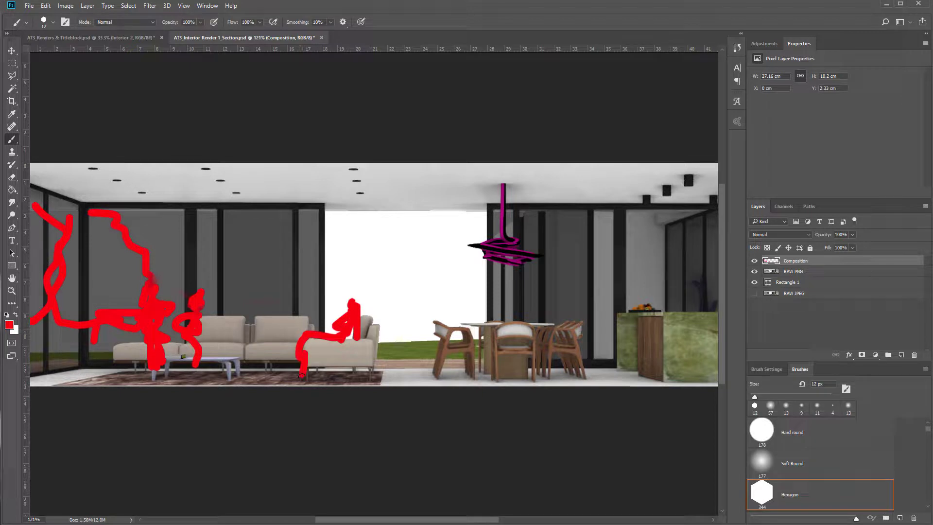
Sketch a red standing figure in front of the corner glazing beyond the sofa's far end.
scroll(314, 389, "down", 2)
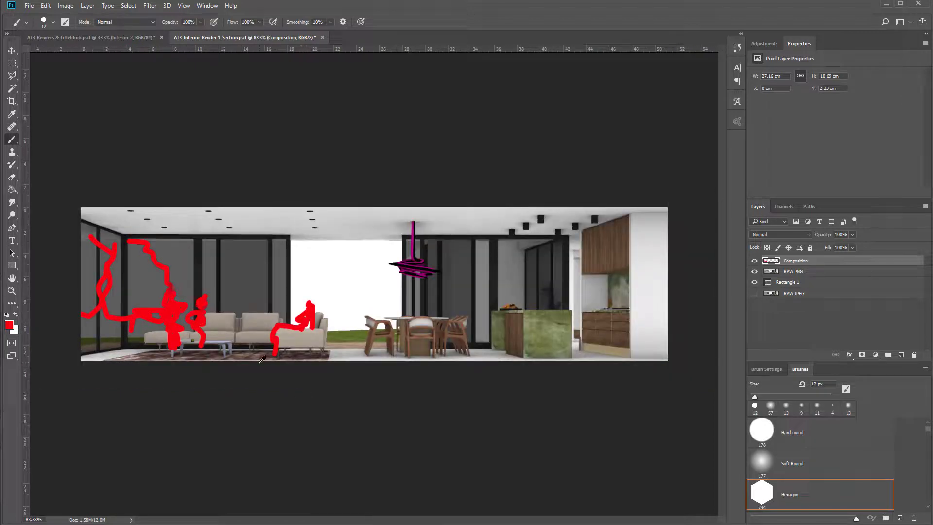
scroll(263, 359, "up", 3)
scroll(117, 320, "down", 3)
left_click(132, 327)
mouse_move(117, 283)
left_mouse_down()
mouse_move(116, 309)
mouse_move(125, 287)
mouse_move(131, 324)
mouse_move(123, 292)
mouse_move(125, 321)
mouse_move(119, 306)
mouse_move(128, 293)
mouse_move(132, 346)
left_mouse_up()
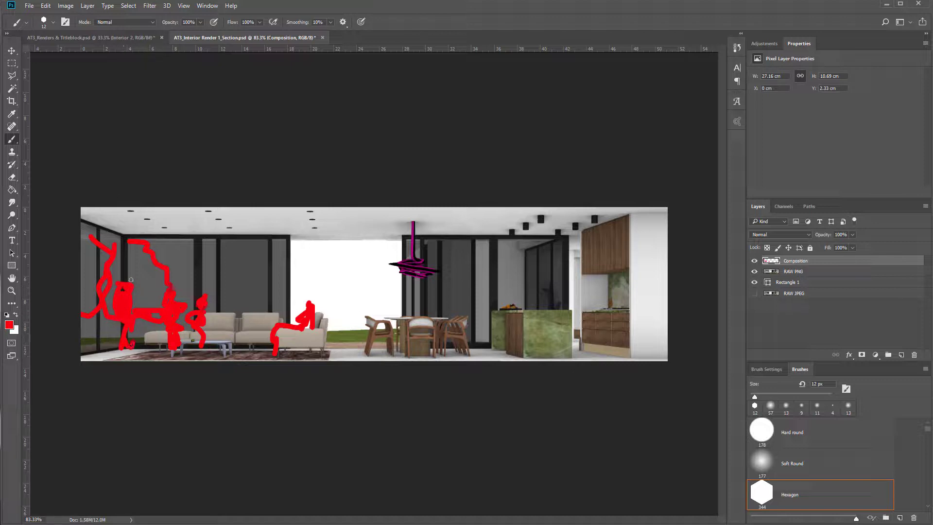
Sketch two thick red standing figures at either end of the green kitchen island, resizing the brush to 29 px.
mouse_move(479, 282)
left_mouse_down()
mouse_move(487, 275)
mouse_move(483, 358)
left_mouse_up()
right_click(484, 294, "alt")
left_click(489, 293)
right_click(486, 332, "alt")
mouse_move(573, 275)
left_mouse_down()
mouse_move(574, 357)
mouse_move(573, 278)
left_mouse_up()
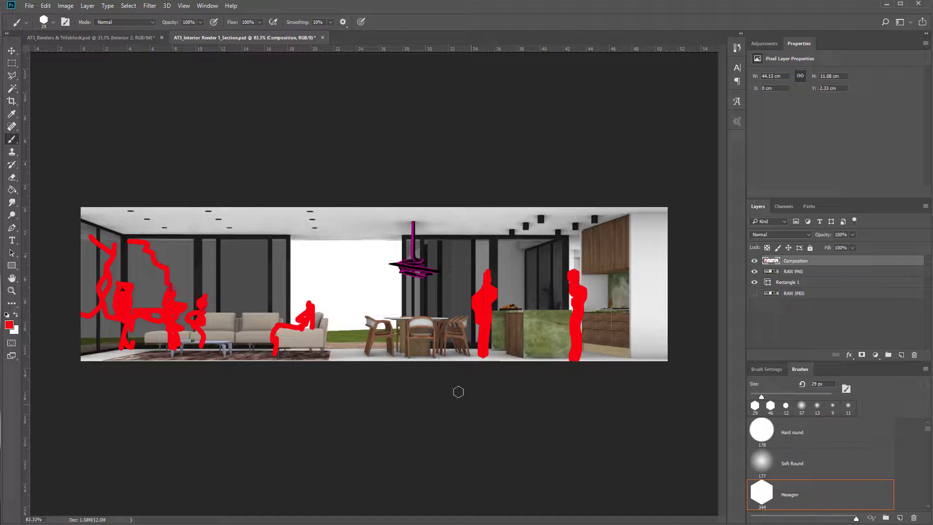
Reduce the brush to 1 px and sketch two wavy horizon lines across the open bay and a vertical line through the section.
key("bracketleft")
key("bracketleft")
key("bracketleft")
key("bracketleft")
key("bracketleft")
key("bracketleft")
key("bracketleft")
key("bracketleft")
key("bracketleft")
key("bracketleft")
key("bracketleft")
key("bracketleft")
key("bracketleft")
left_click_drag(290, 314, 394, 317)
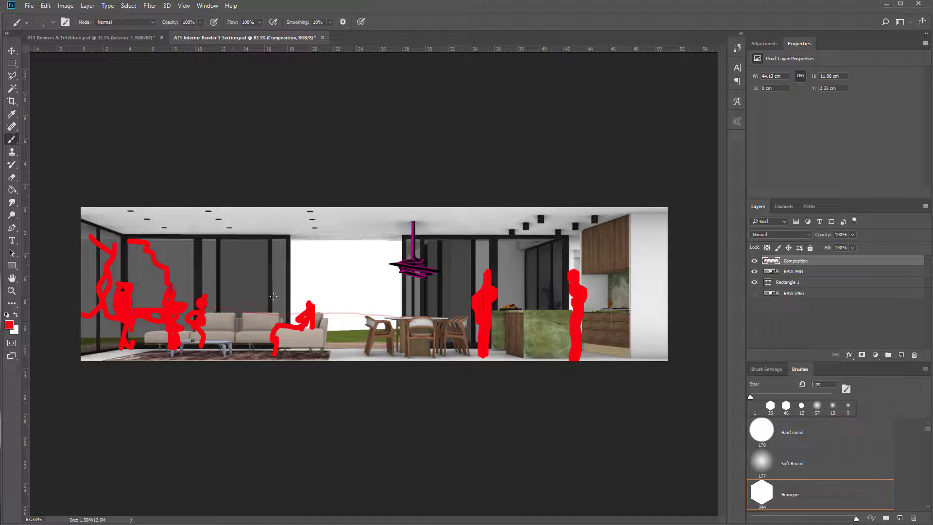
left_click_drag(295, 297, 402, 302)
left_click_drag(382, 203, 381, 366)
left_click_drag(380, 249, 390, 256)
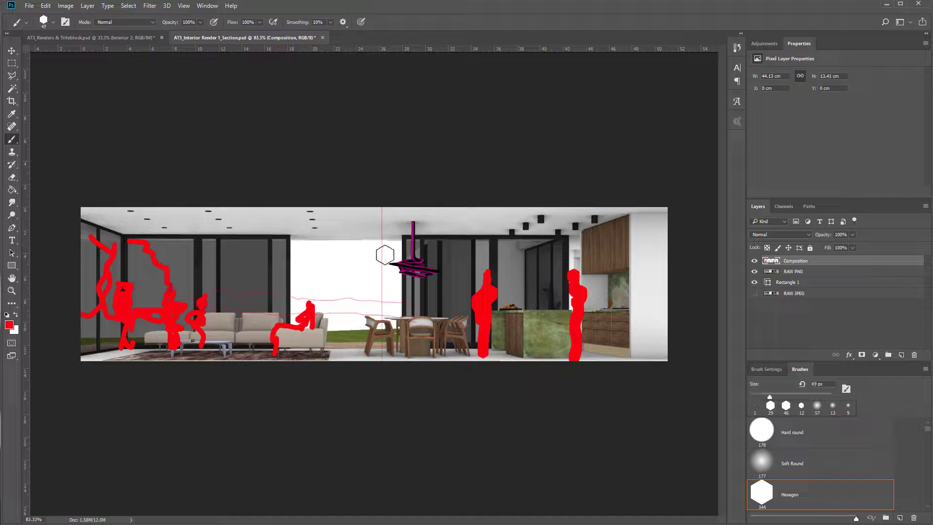
Check the current crop frame against the full render with the Crop tool, keeping the same boundaries.
key("v")
key("c")
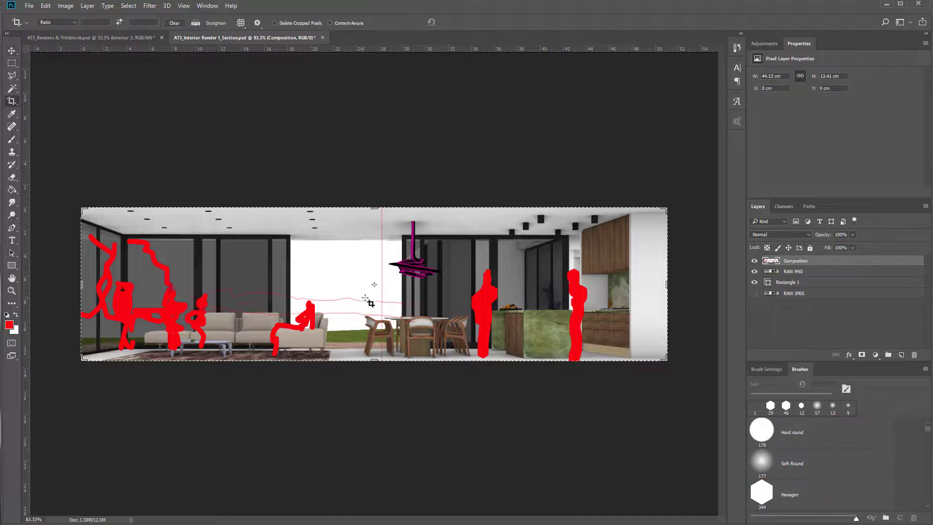
left_click(360, 269)
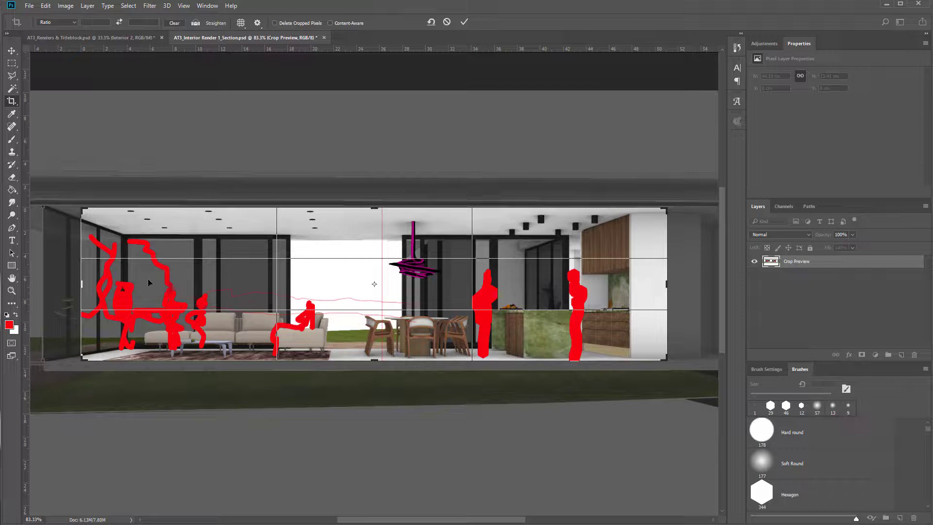
key("Return")
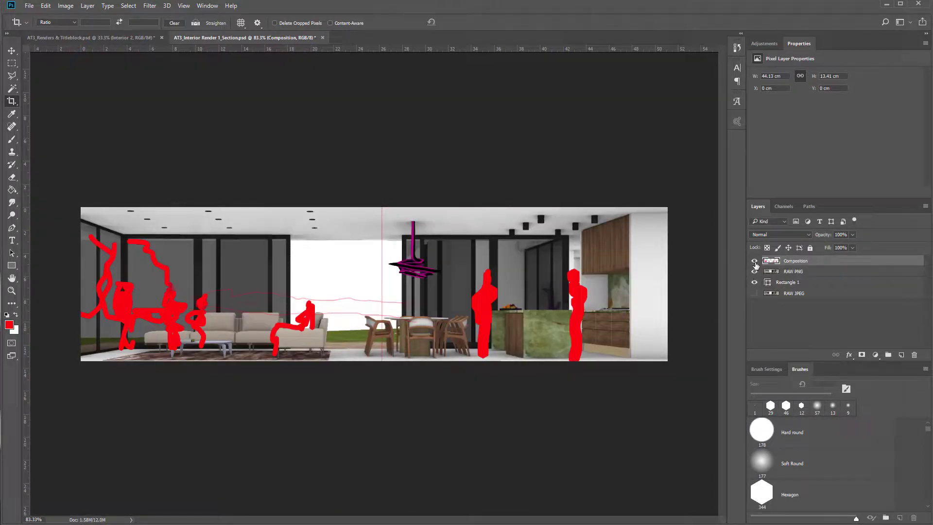
Hide the Composition layer to view the bare render and show the layer again.
left_click(755, 261)
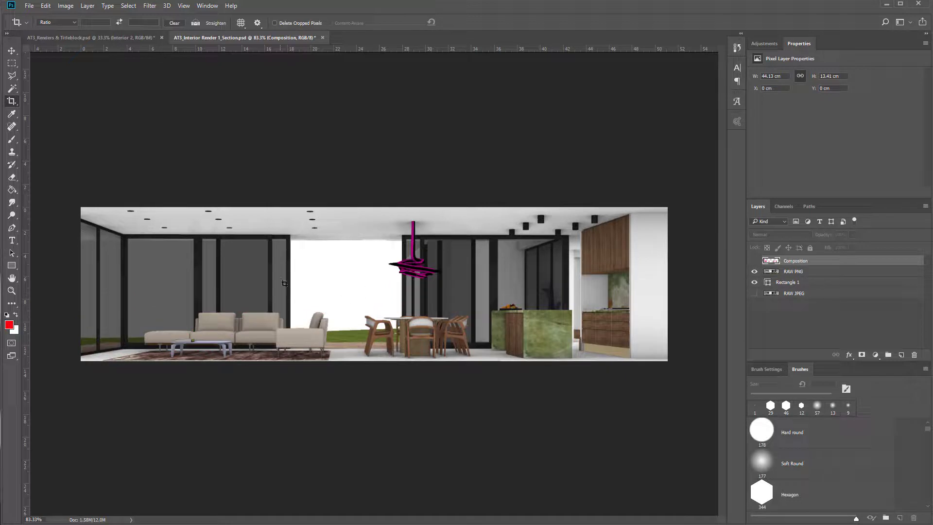
key("v")
key("b")
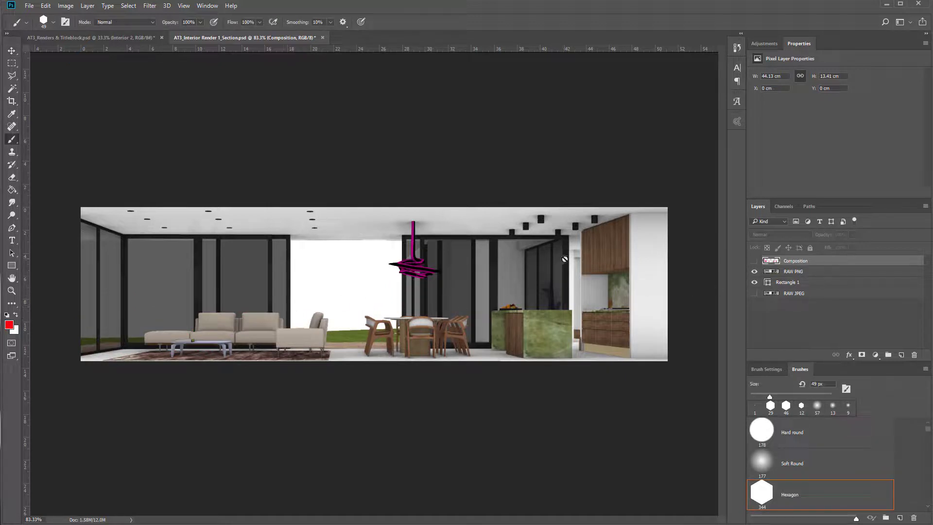
left_click(754, 261)
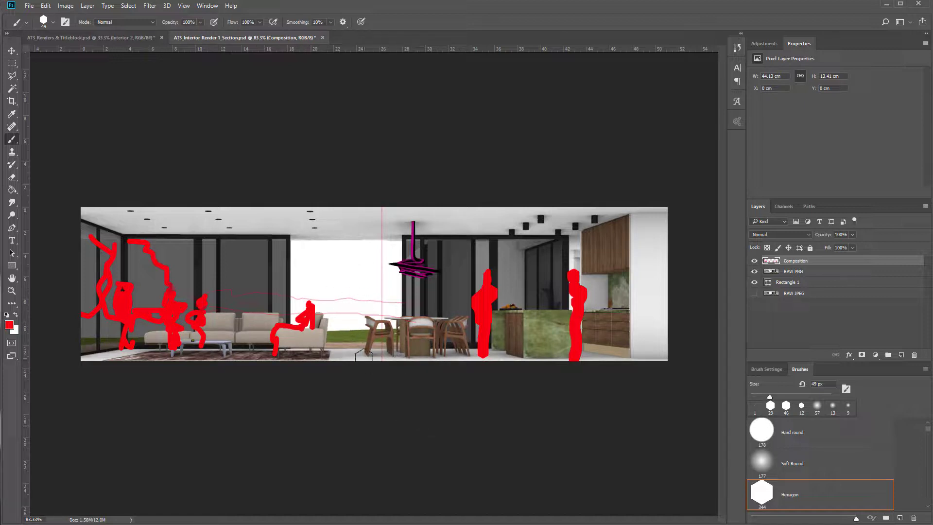
Try outlining the white opening between the glazed walls in red with the 12 px brush, and undo these strokes.
left_click_drag(434, 329, 413, 330)
left_click_drag(476, 332, 482, 332)
left_click_drag(289, 237, 290, 329)
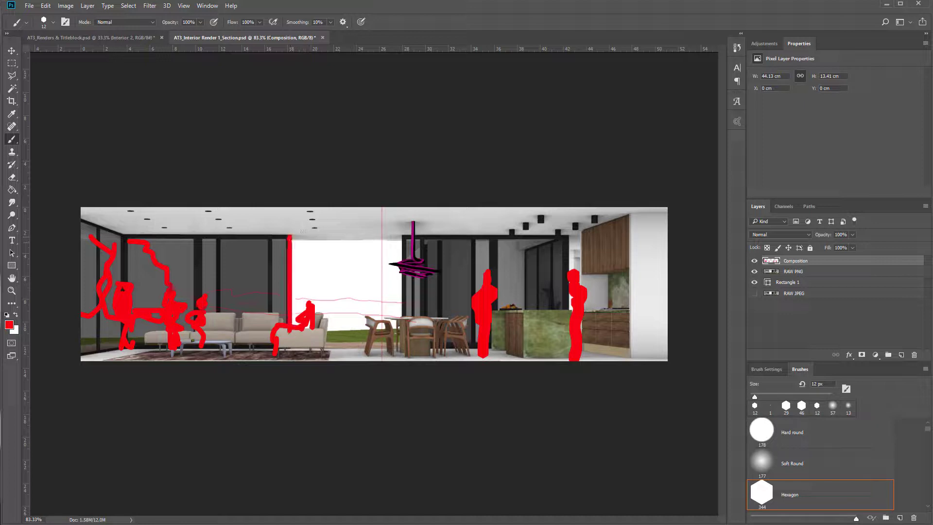
mouse_move(290, 242)
left_mouse_down()
mouse_move(404, 254)
mouse_move(402, 349)
left_mouse_up()
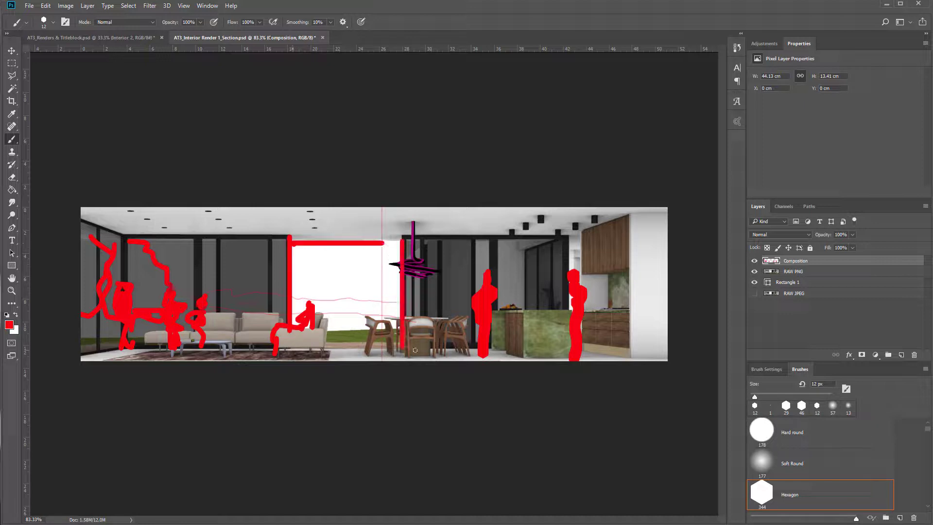
left_click_drag(334, 343, 399, 343)
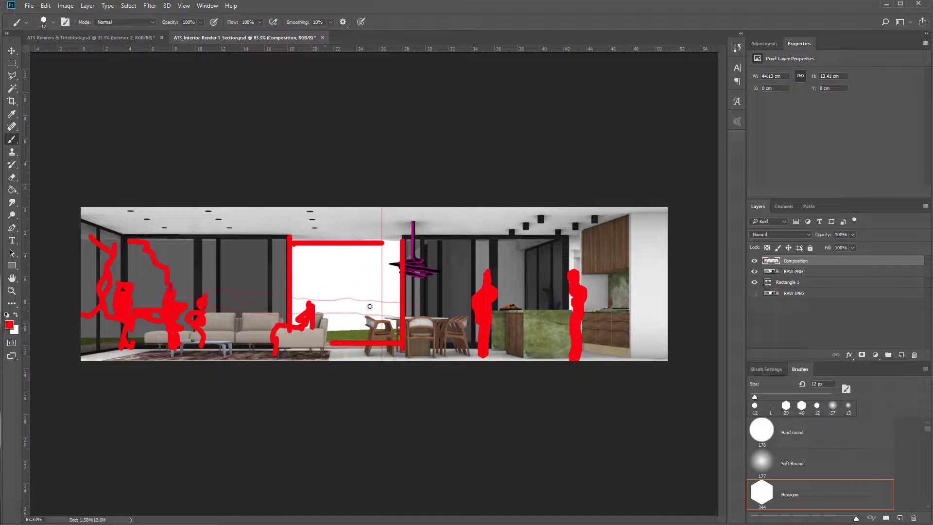
key("ctrl+z")
key("ctrl+z")
key("ctrl+z")
key("ctrl+z")
key("ctrl+z")
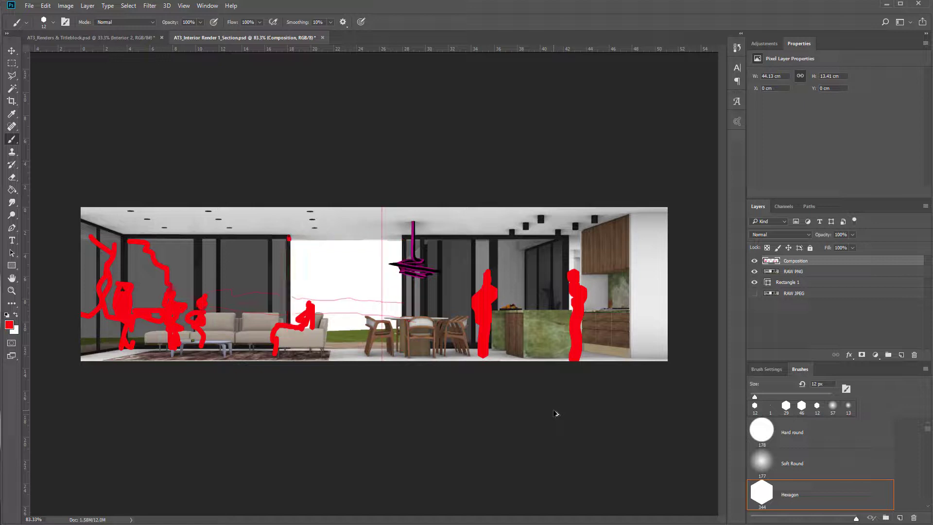
Hide the Composition layer and add a Hue/Saturation adjustment above RAW PNG with hue -5 and saturation +4.
key("v")
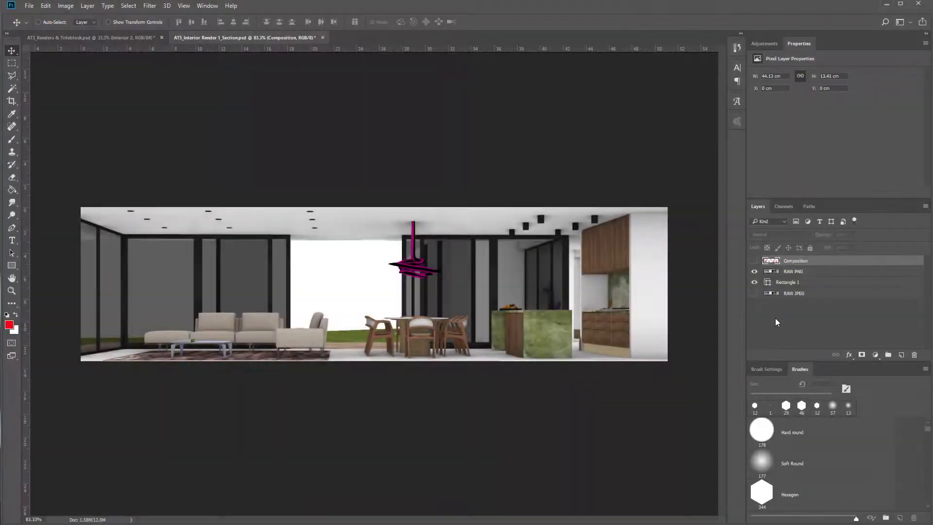
left_click(776, 322)
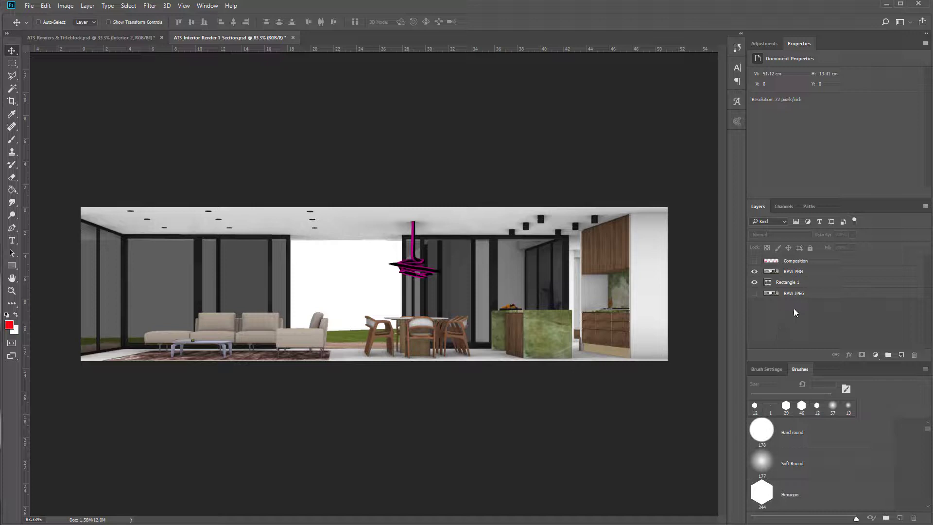
left_click(801, 273)
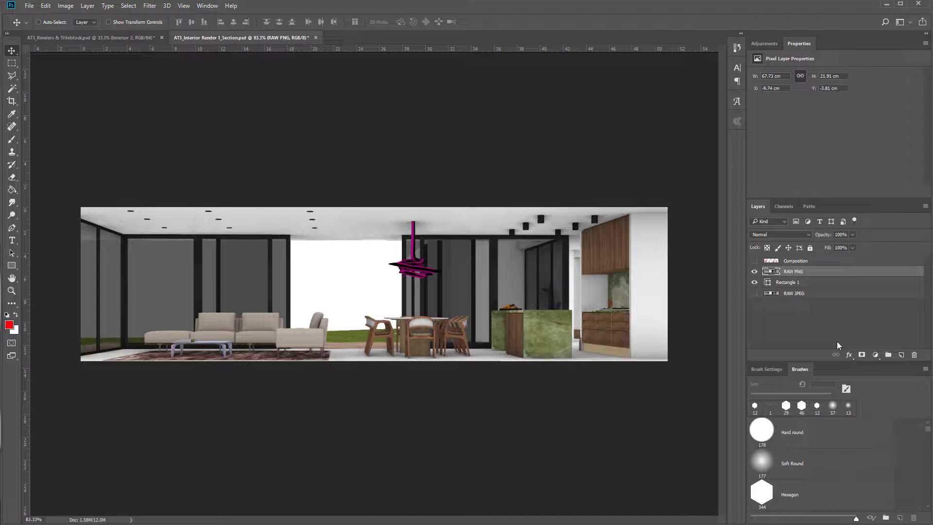
left_click(874, 355)
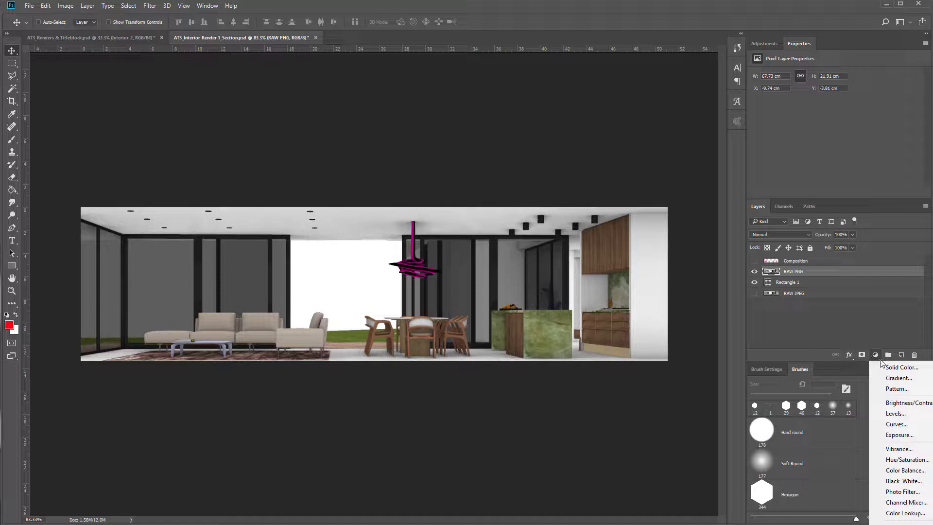
left_click(918, 463)
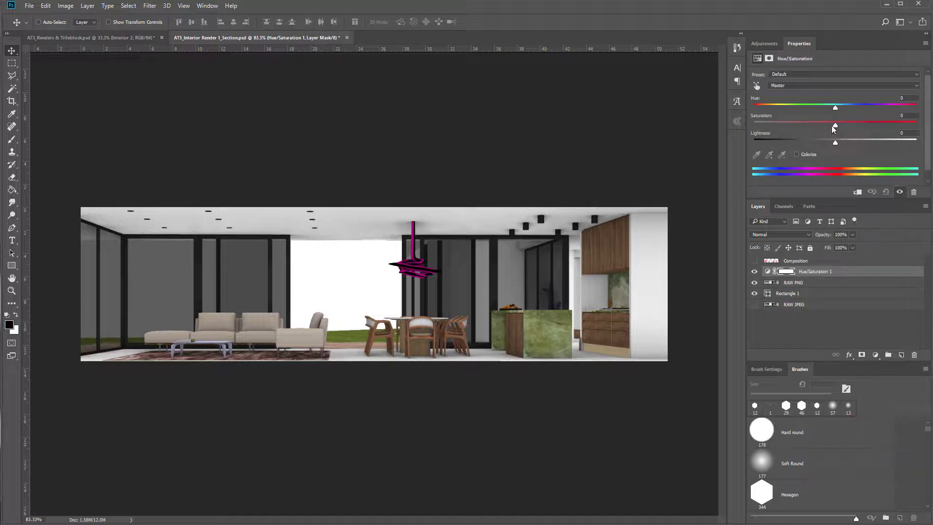
mouse_move(833, 124)
left_mouse_down()
mouse_move(851, 125)
mouse_move(821, 127)
mouse_move(869, 128)
mouse_move(833, 124)
mouse_move(828, 107)
left_mouse_up()
mouse_move(833, 127)
left_mouse_down()
mouse_move(852, 129)
mouse_move(839, 124)
left_mouse_up()
Compare the render with and without the Hue/Saturation adjustment by repeatedly switching its visibility, leaving it visible.
left_click(899, 193)
left_click(899, 192)
left_click(900, 192)
left_click(899, 192)
left_click(899, 192)
left_click(899, 192)
left_click(900, 192)
left_click(900, 193)
key("ctrl")
left_click(900, 192)
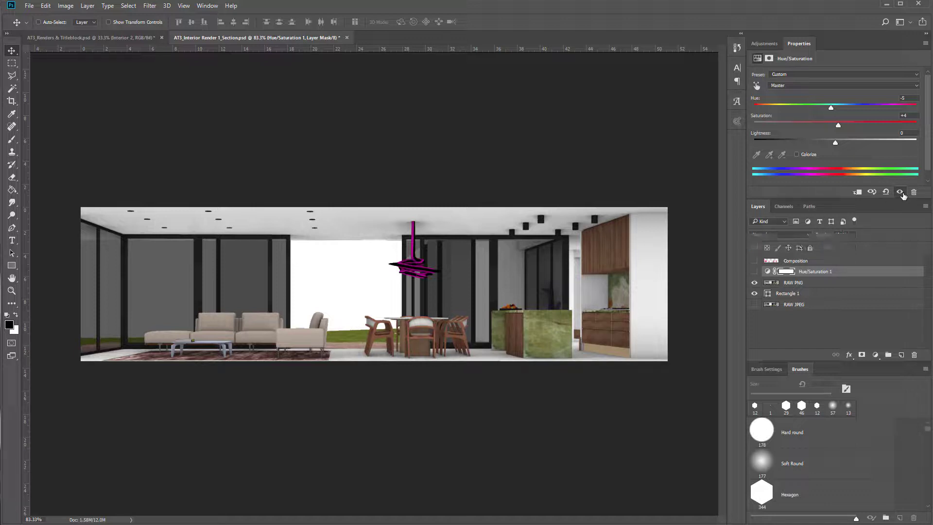
left_click(900, 192)
Paint black over the dining table and chairs on the Hue/Saturation layer's mask with the 177 px Soft Round brush at 100% opacity.
left_click(785, 272)
left_click(785, 271)
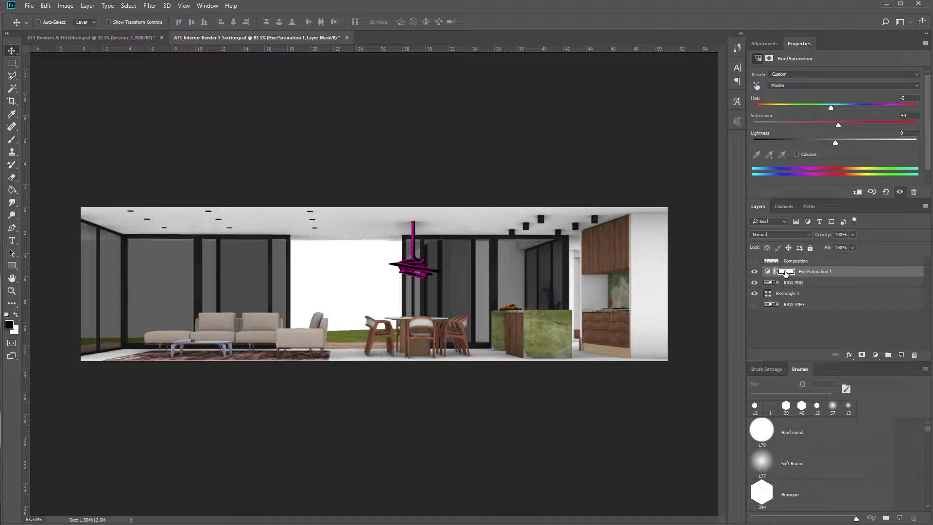
left_click(816, 326)
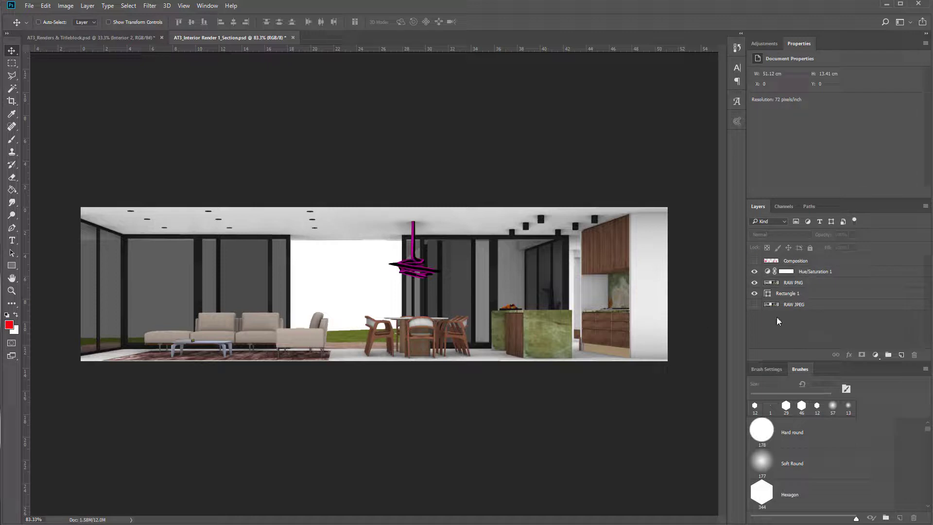
left_click(822, 273)
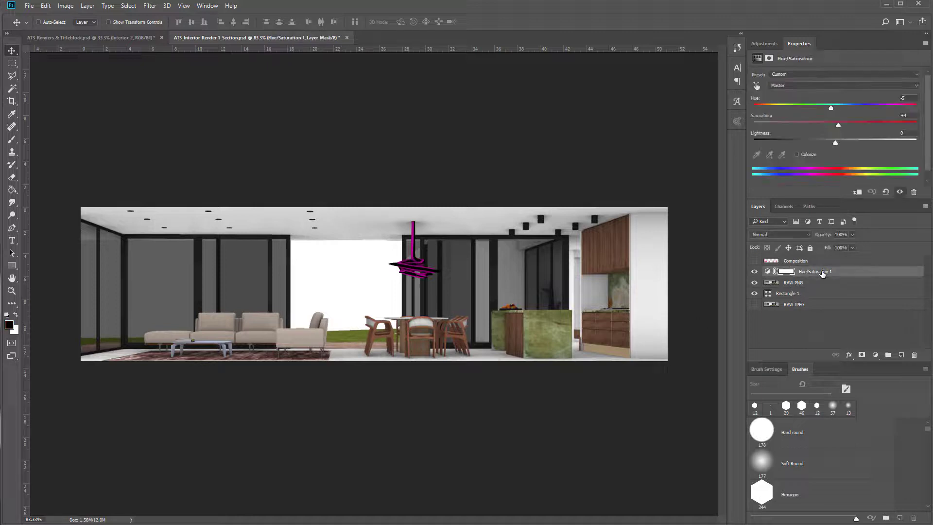
left_click(782, 274)
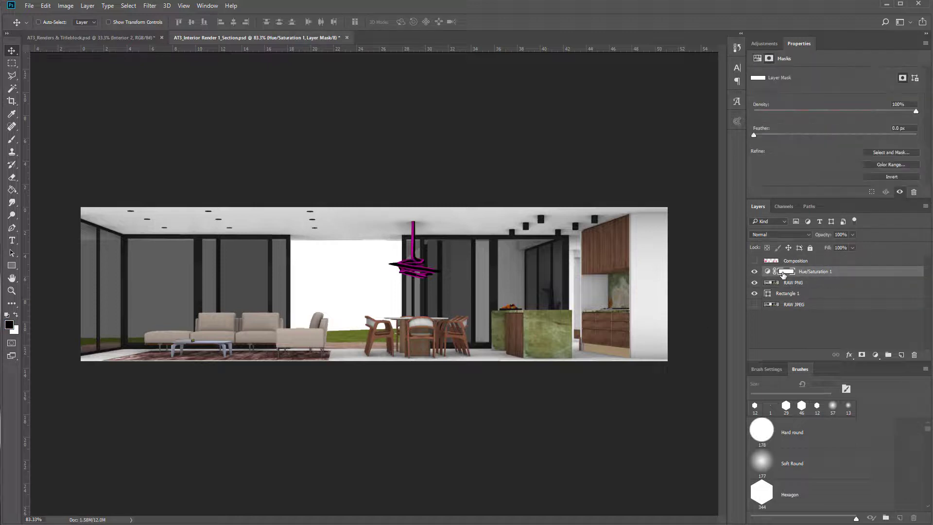
key("b")
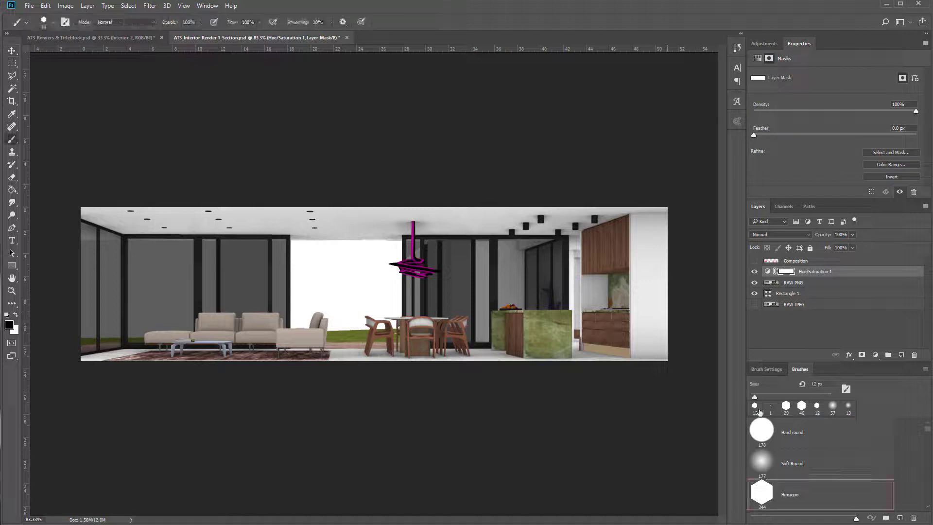
left_click(778, 457)
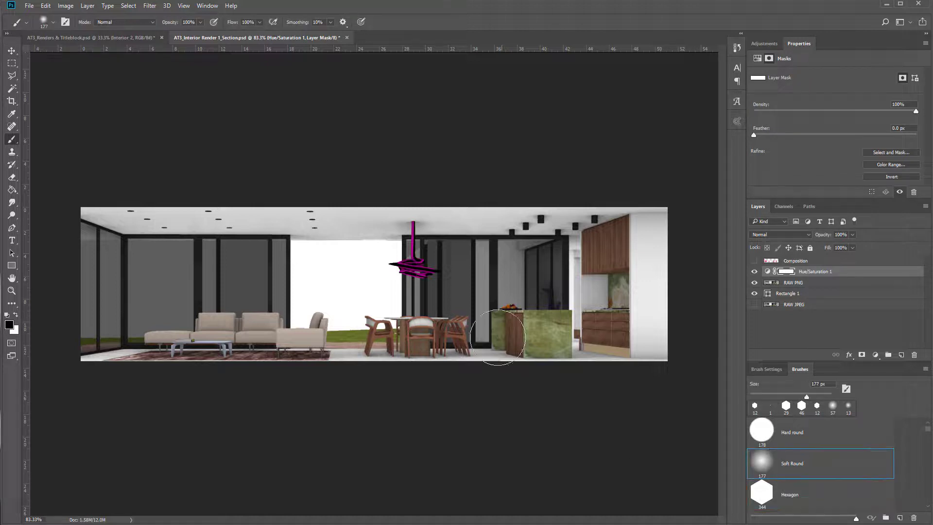
left_click(201, 23)
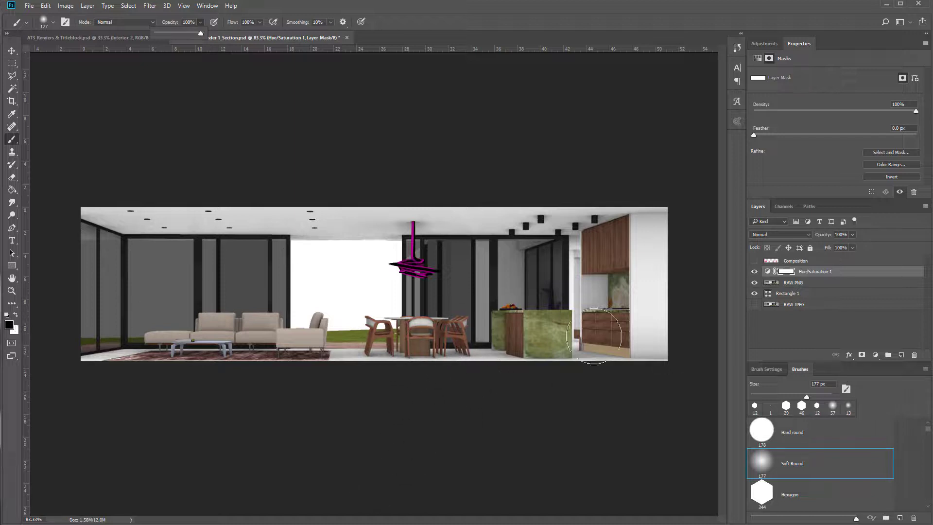
left_click(383, 327)
mouse_move(445, 329)
left_mouse_down()
mouse_move(384, 324)
mouse_move(422, 358)
mouse_move(443, 358)
mouse_move(396, 340)
mouse_move(463, 347)
left_mouse_up()
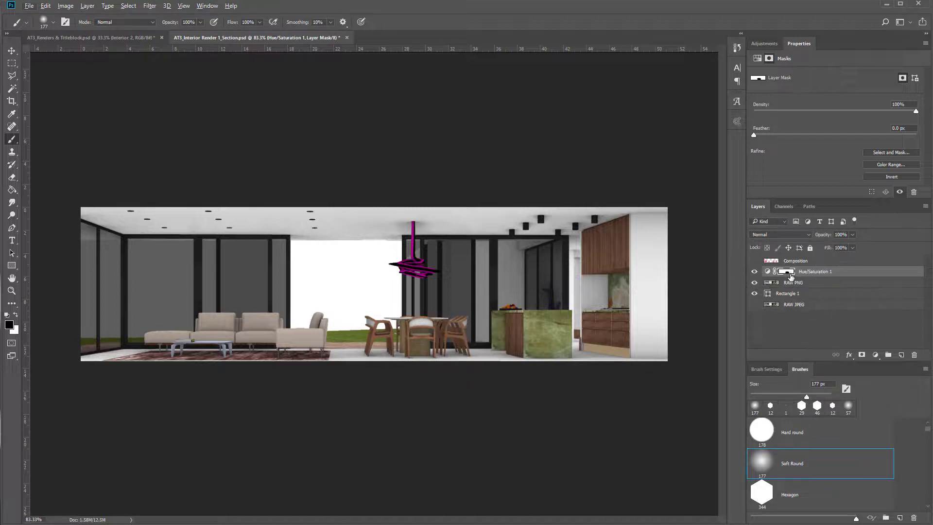
left_click(790, 276)
key("alt+v")
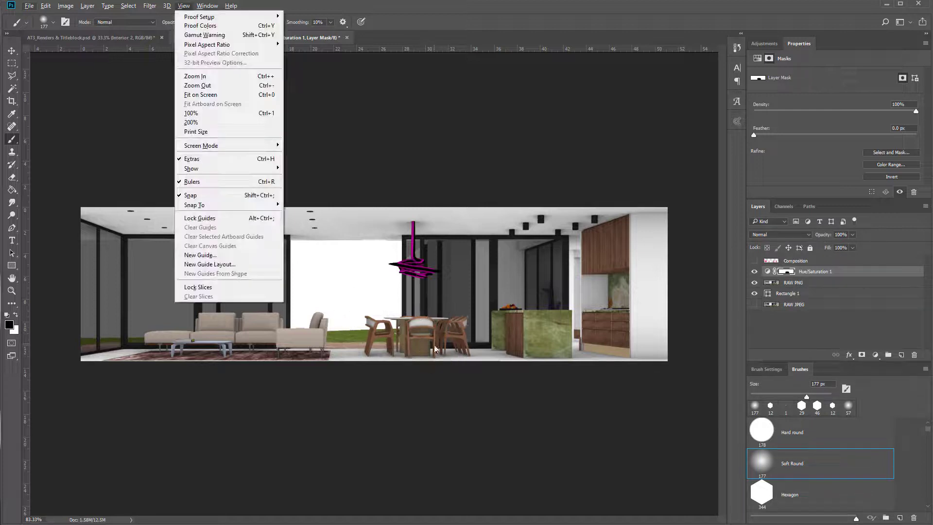
key("Escape")
Add a Levels adjustment above the Hue/Saturation layer with shadows at 16 and midtones at 1.19.
key("v")
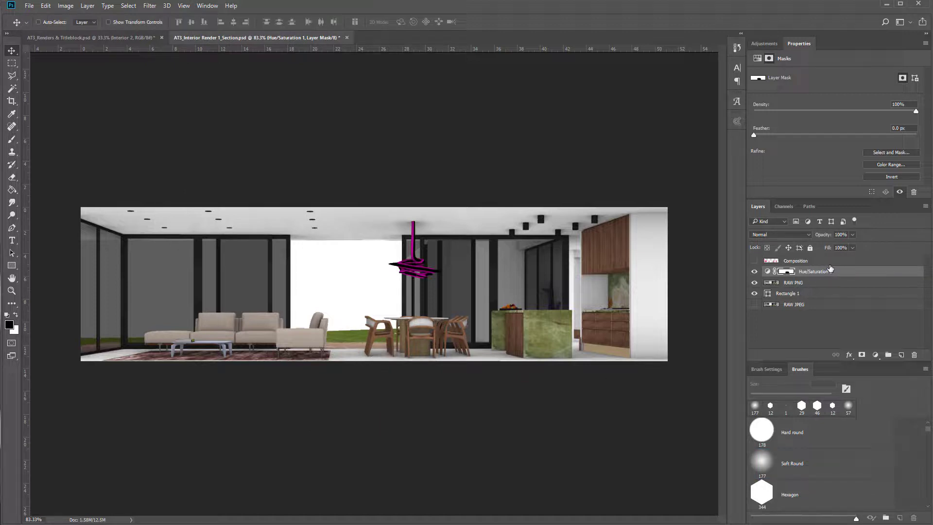
left_click(875, 354)
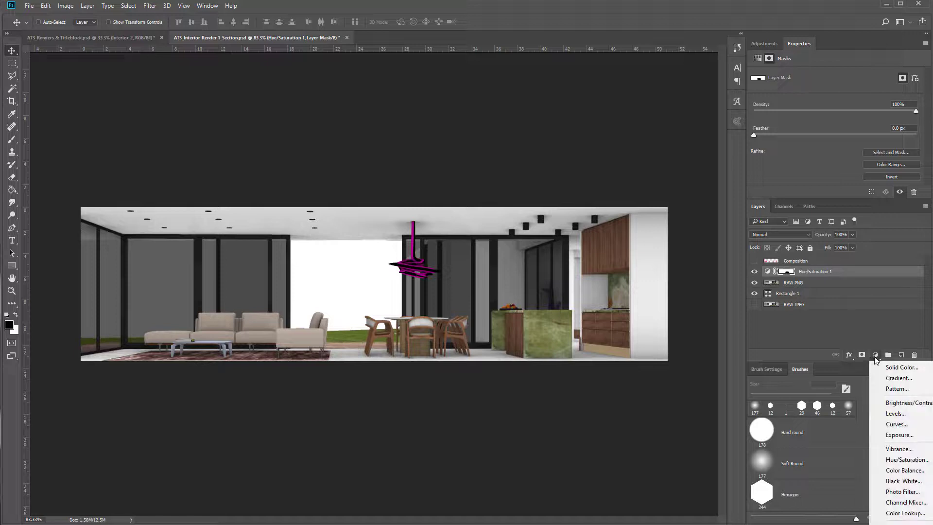
left_click(916, 416)
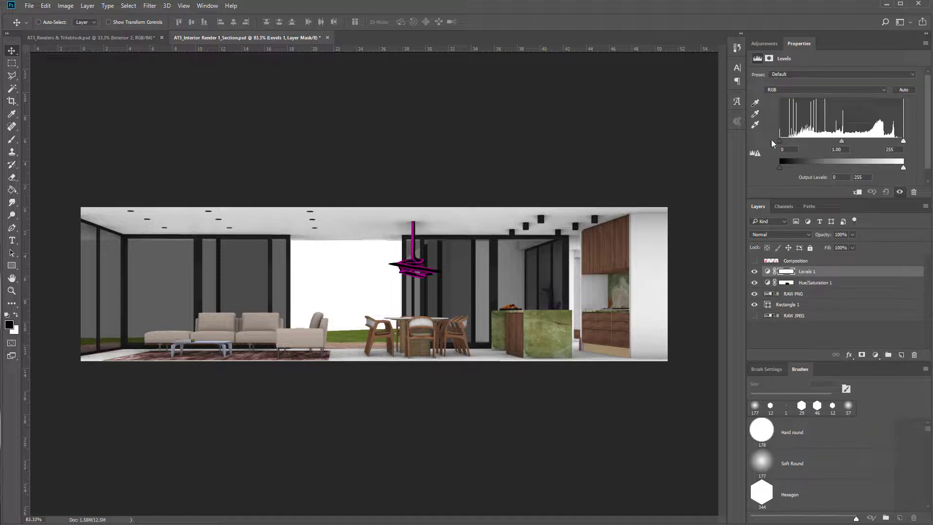
left_click_drag(784, 144, 783, 141)
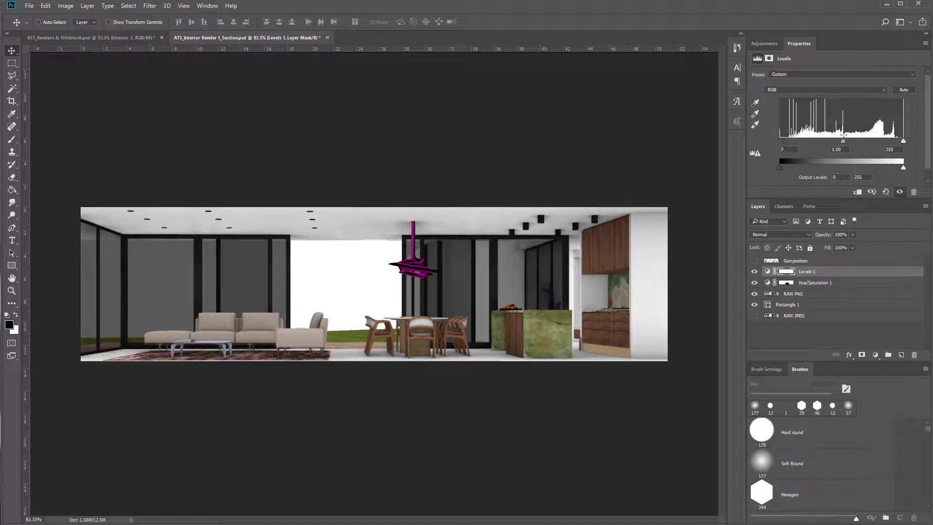
left_click_drag(844, 143, 836, 144)
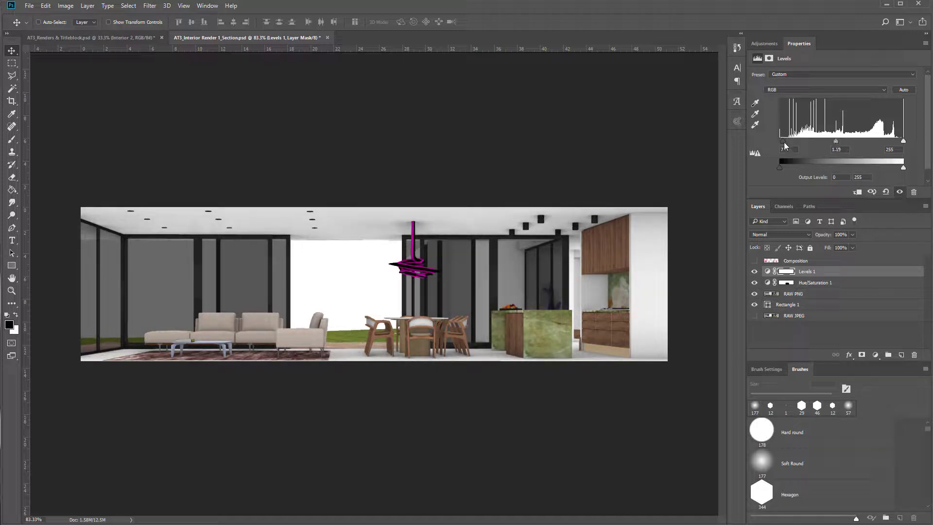
left_click_drag(786, 141, 788, 143)
Compare the render with and without the Levels adjustment by repeatedly switching its visibility, leaving it visible.
left_click(899, 193)
left_click(898, 193)
left_click(898, 193)
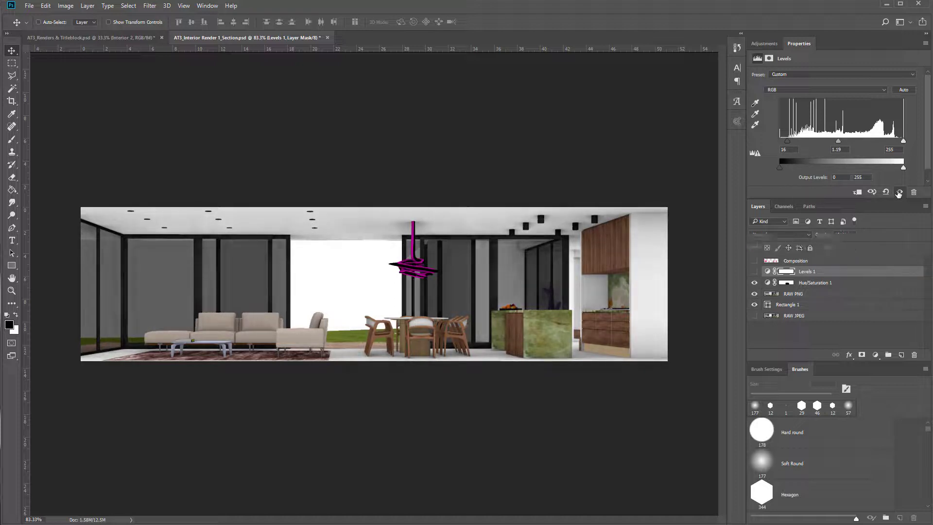
left_click(899, 193)
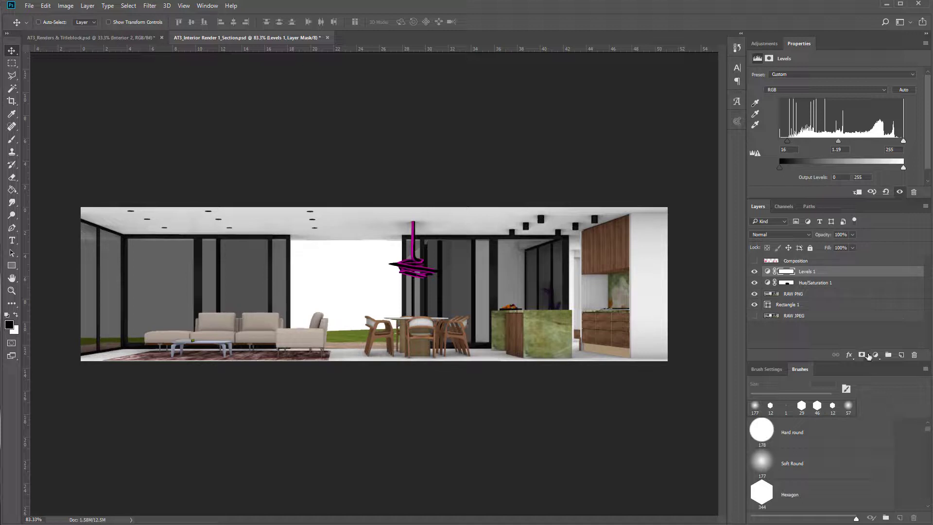
Add a Color Balance adjustment above Levels with midtones at cyan-red +4, magenta-green -2 and yellow-blue -1.
left_click(874, 355)
left_click(908, 468)
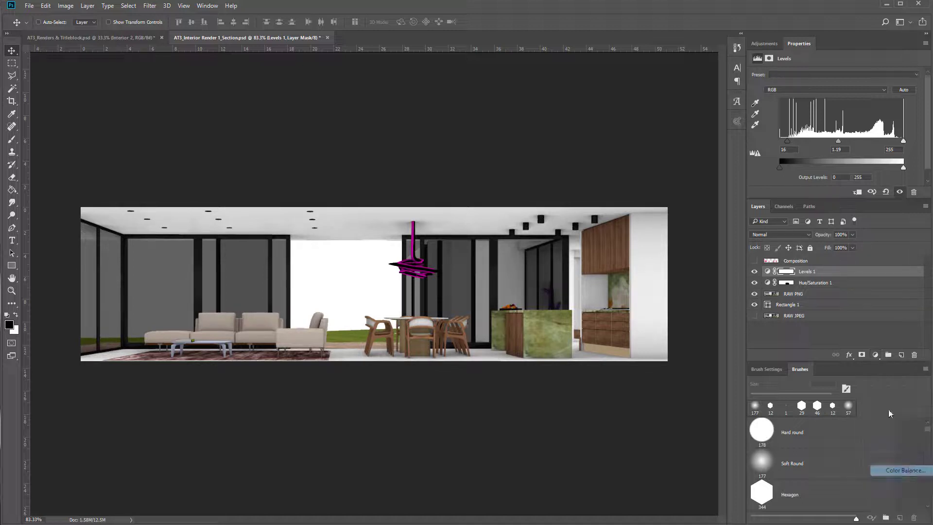
left_click_drag(822, 95, 818, 95)
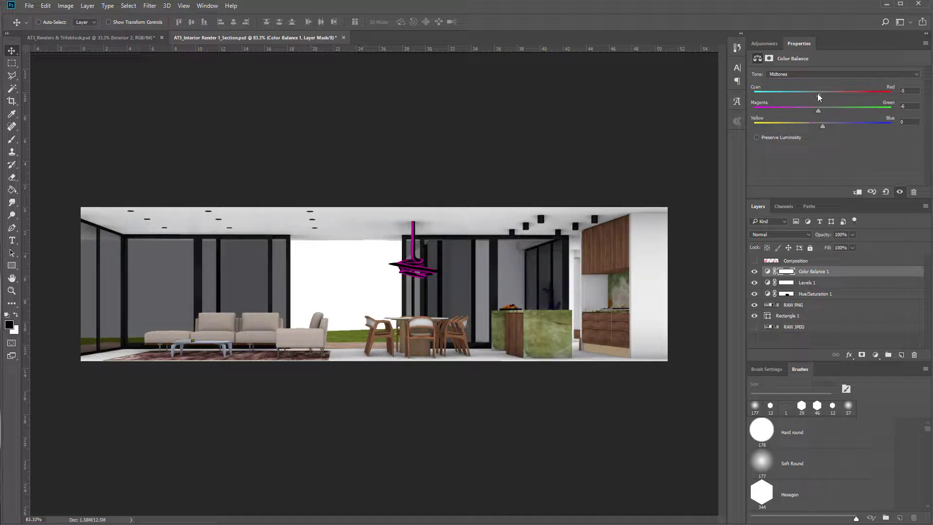
left_click_drag(823, 127, 815, 113)
left_click_drag(823, 95, 824, 93)
Compare the render with and without the Color Balance adjustment by repeatedly switching its visibility, leaving it visible.
left_click(900, 192)
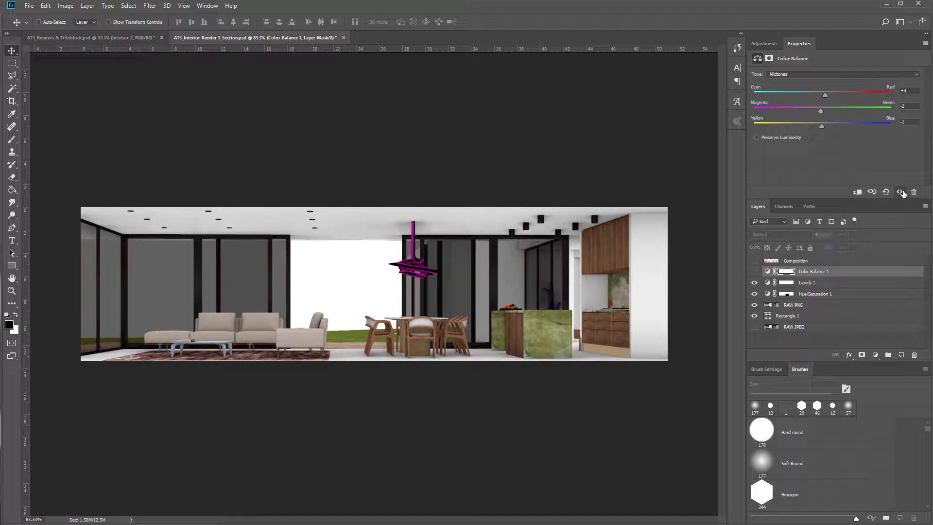
left_click(900, 192)
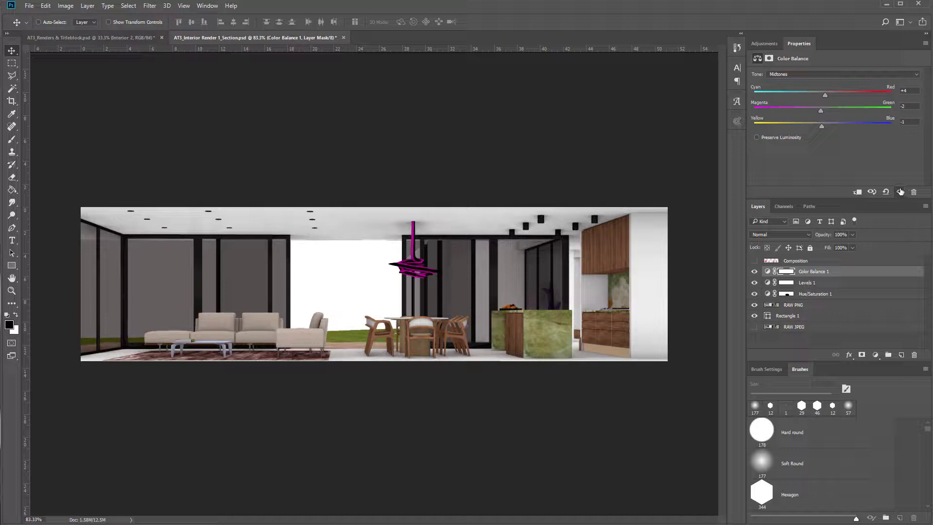
left_click(900, 192)
left_click(900, 192)
Move the RAW JPEG layer to the top of the layer stack, above Composition.
left_click(831, 294, "shift")
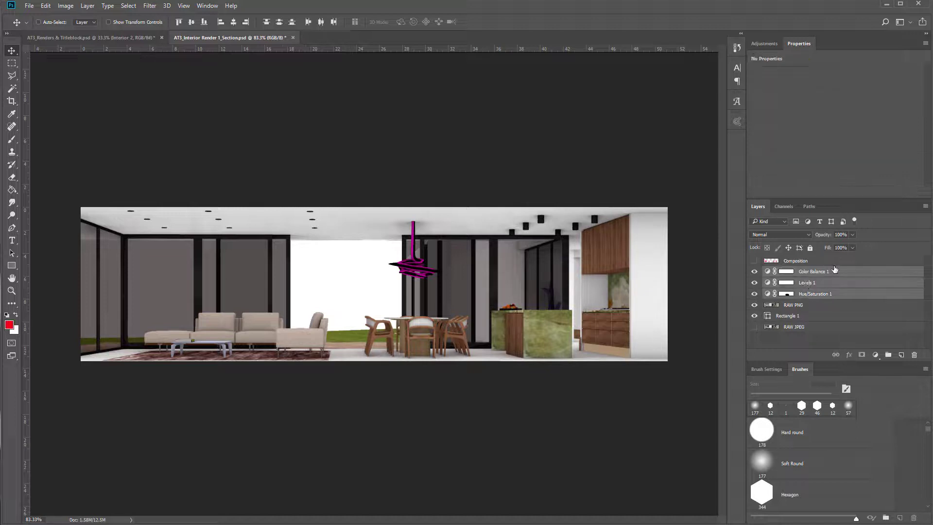
left_click(821, 304)
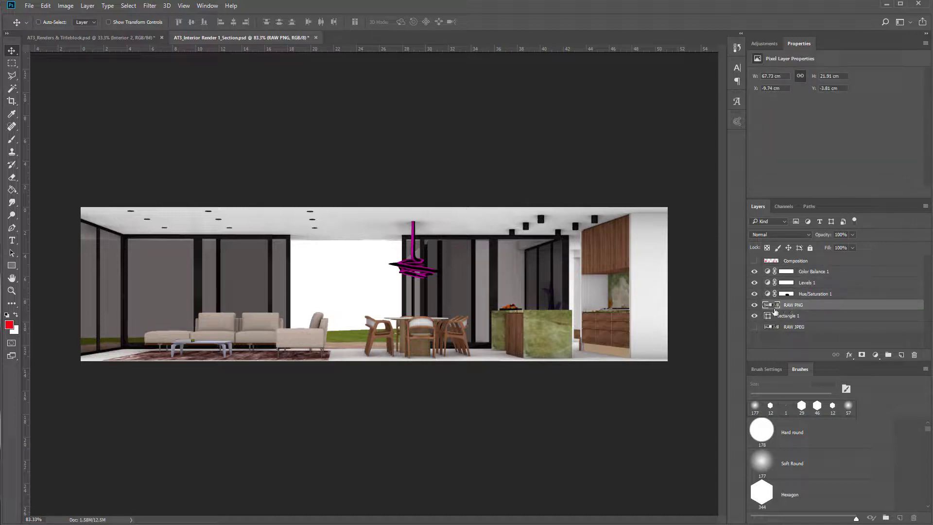
left_click(782, 326)
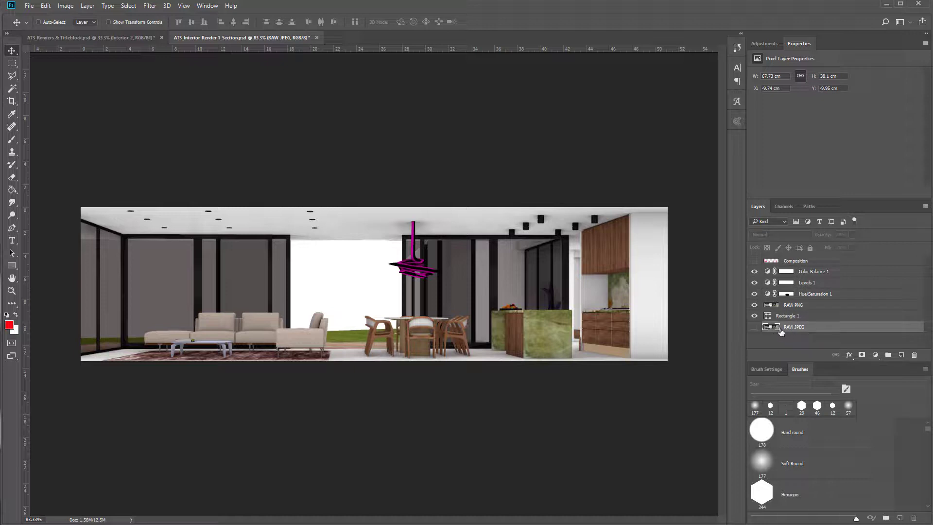
left_click_drag(803, 330, 759, 263)
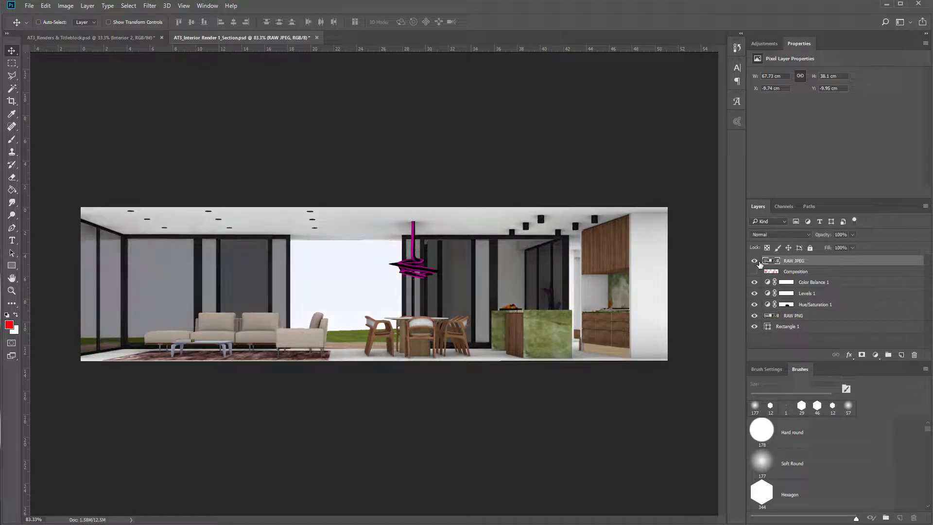
Compare the original render with the adjusted version by repeatedly switching the RAW JPEG layer's visibility.
left_click(757, 261)
left_click(753, 264)
left_click(752, 264)
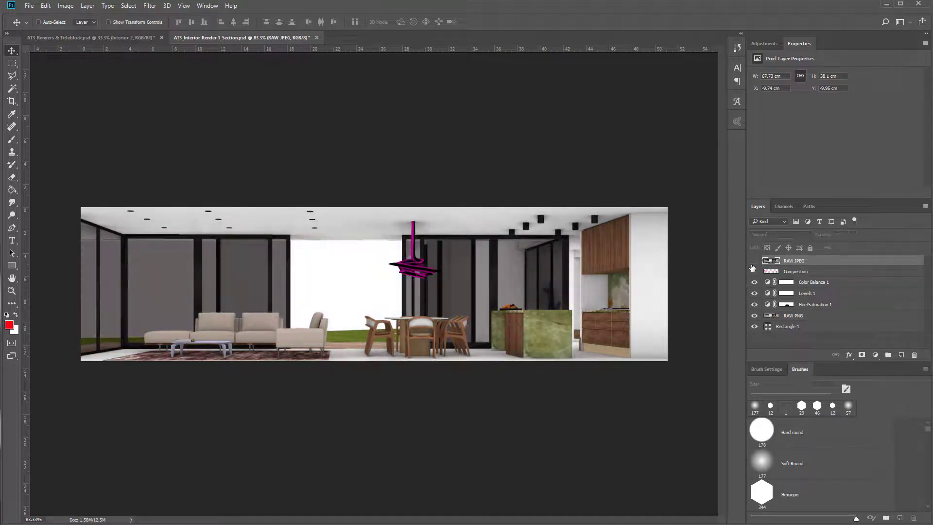
left_click(753, 264)
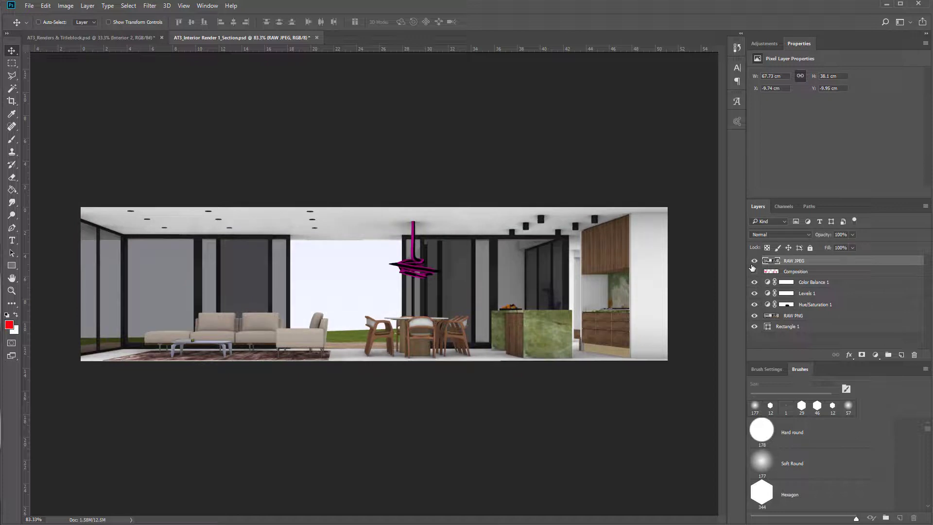
left_click(753, 264)
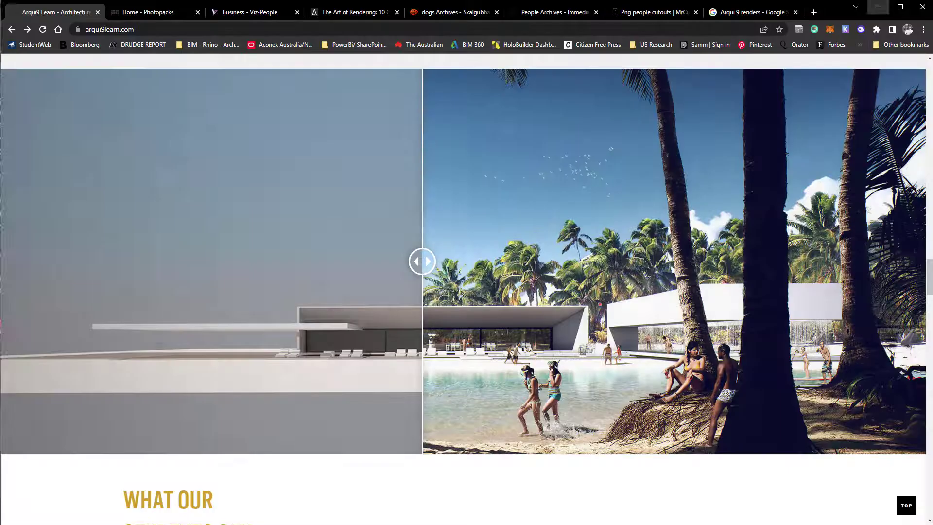
Look over the Arqui9 Learn home page and Architizer's article on 10 cutout and texture resources for architectural visualizations.
scroll(325, 322, "up", 8)
scroll(329, 337, "up", 10)
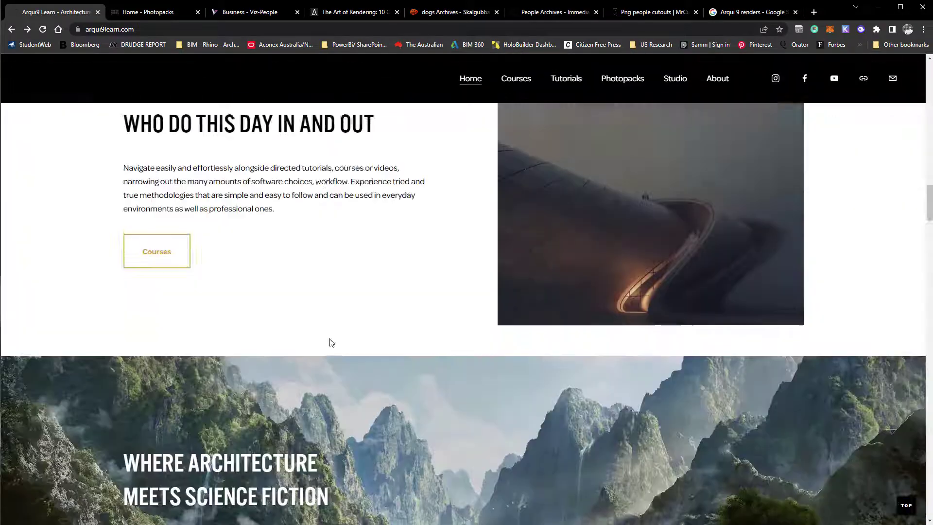
left_click(240, 17)
left_click(349, 15)
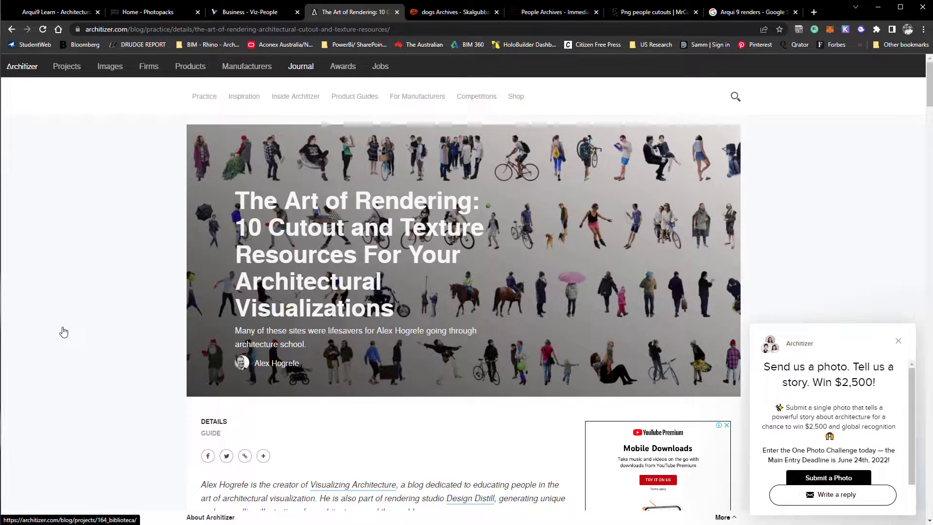
scroll(63, 329, "down", 7)
scroll(301, 281, "down", 3)
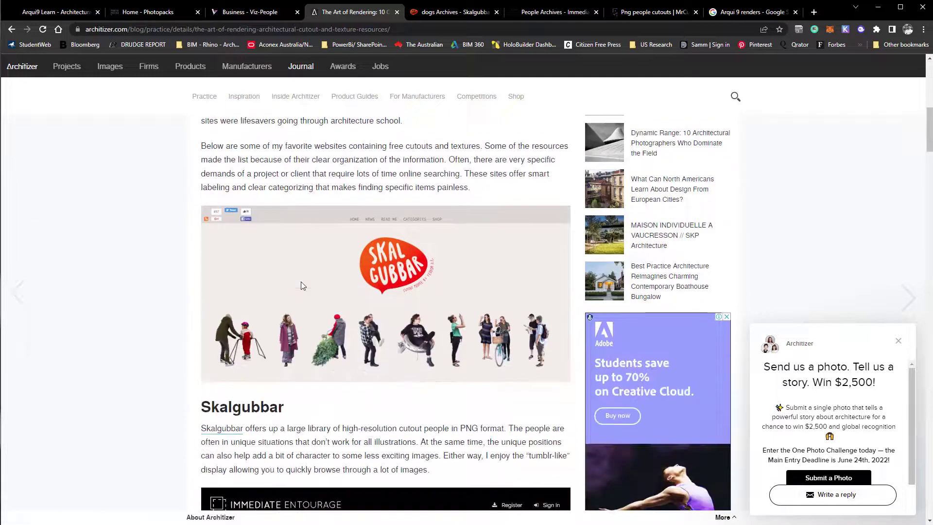
scroll(216, 321, "down", 5)
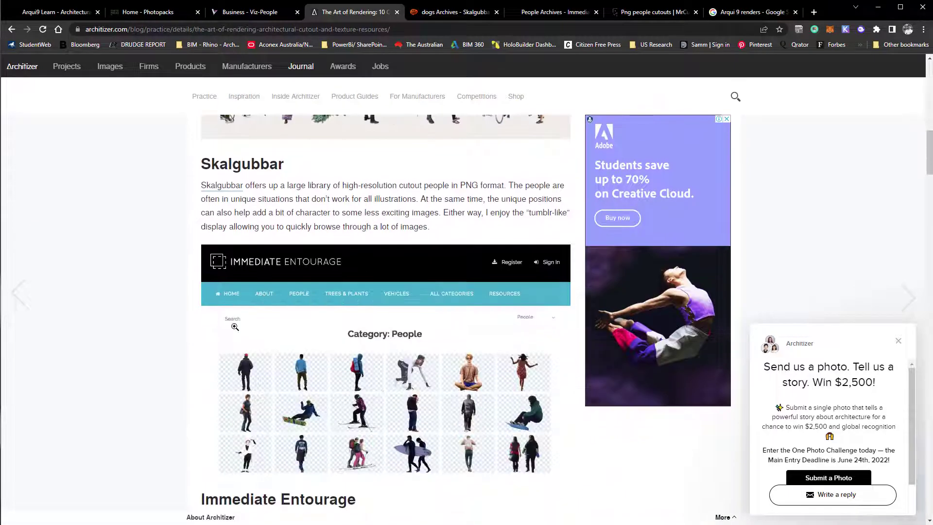
scroll(292, 298, "down", 8)
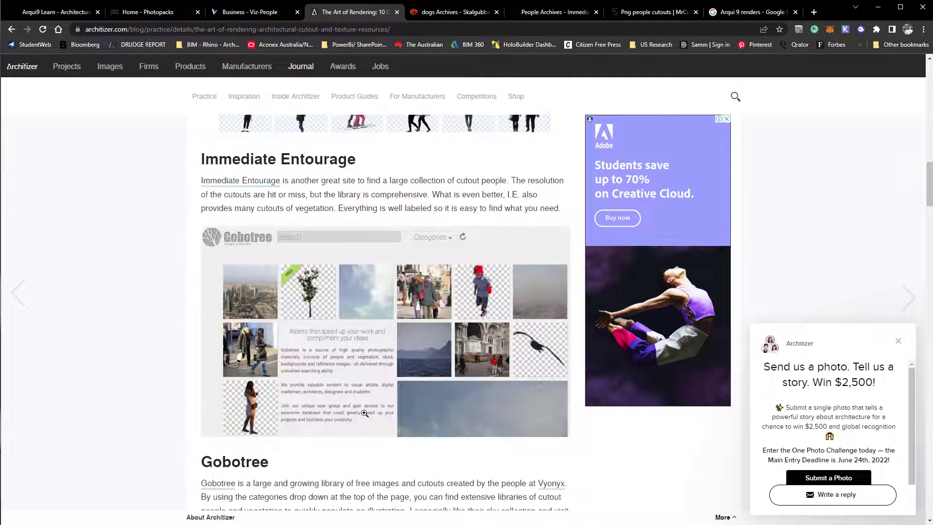
scroll(423, 225, "down", 2)
scroll(423, 225, "down", 10)
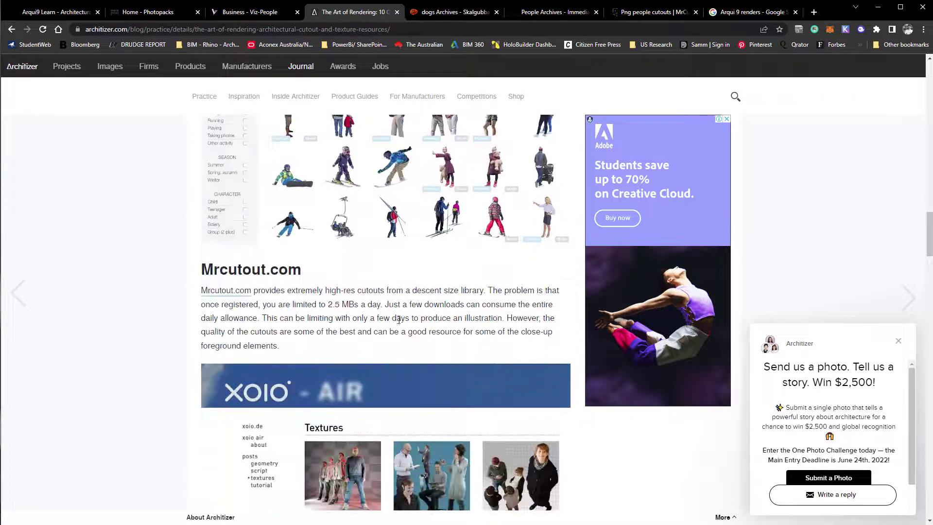
scroll(331, 207, "up", 3)
scroll(424, 323, "down", 12)
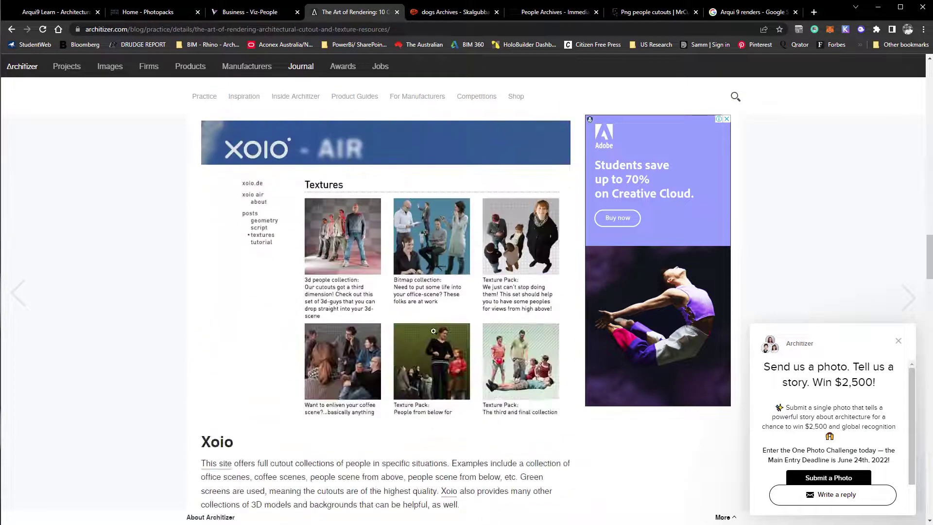
scroll(389, 324, "down", 18)
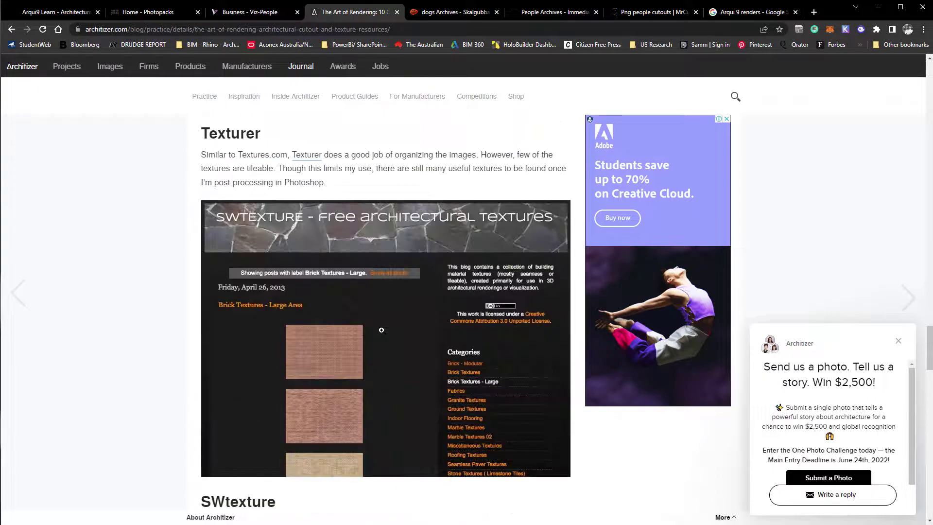
scroll(388, 338, "down", 4)
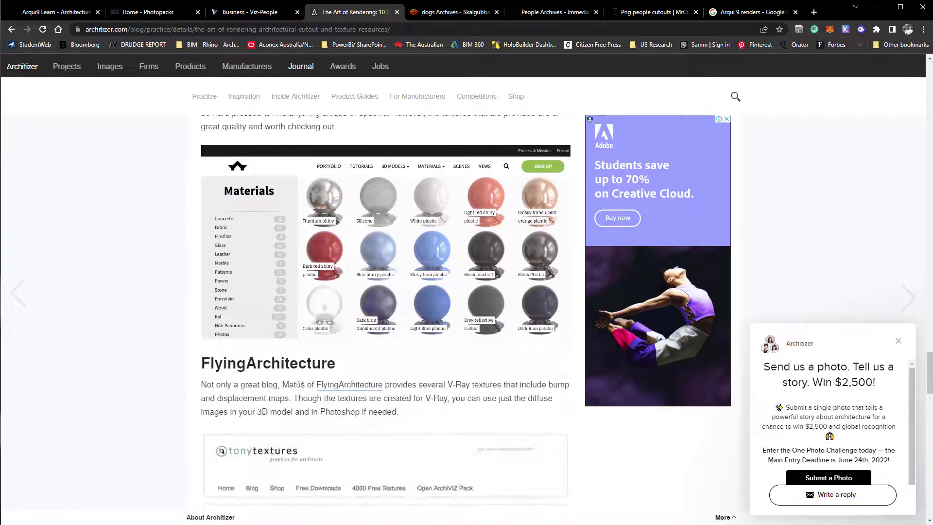
Browse the photo packs on photopacks.net for people cutouts, skies, landscapes and other assets usable in architectural visuals.
left_click(140, 12)
left_click(57, 14)
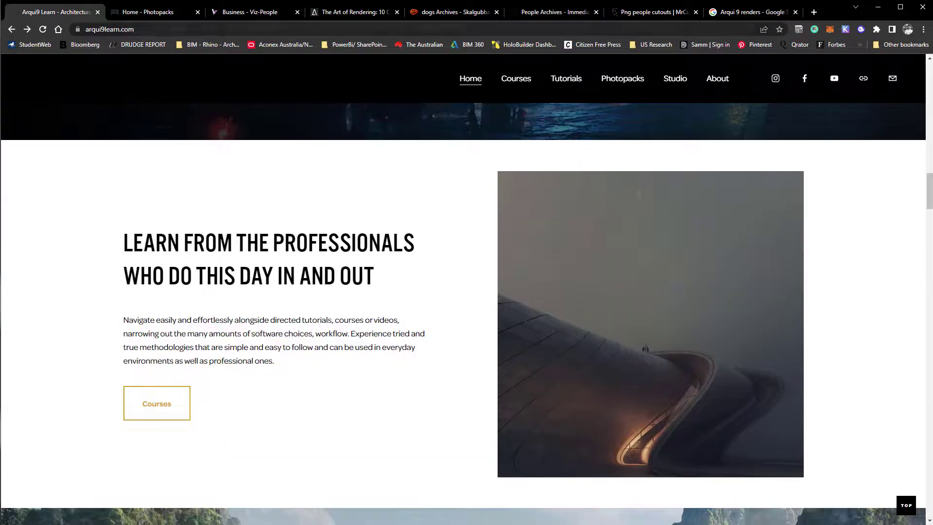
left_click(123, 14)
scroll(434, 315, "up", 10)
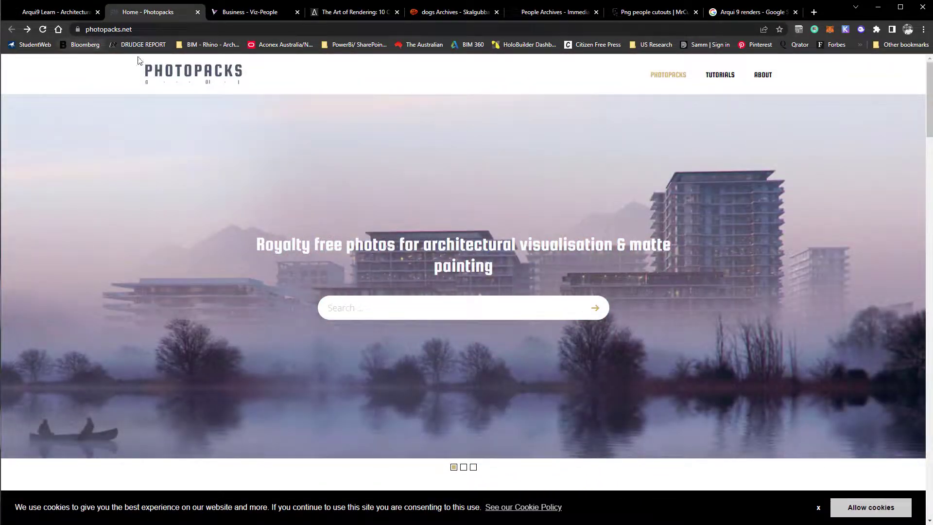
scroll(545, 302, "down", 18)
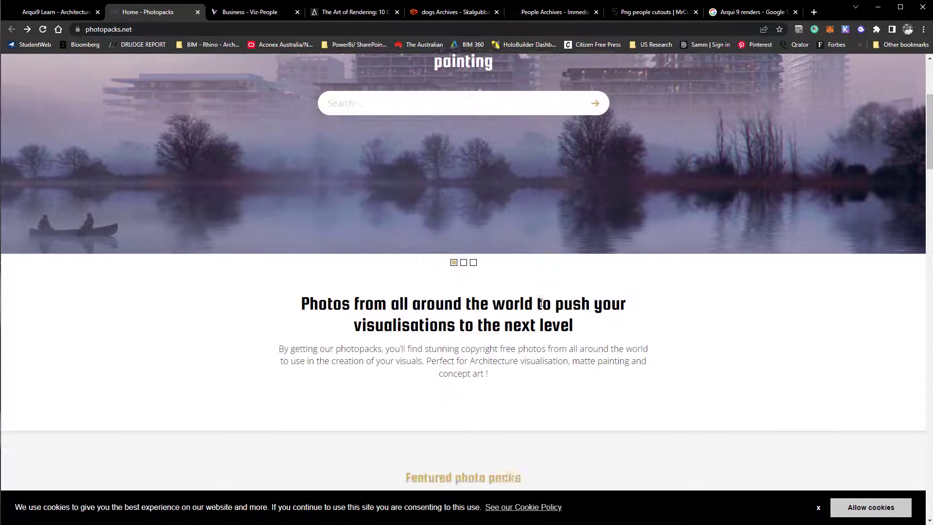
scroll(544, 302, "down", 14)
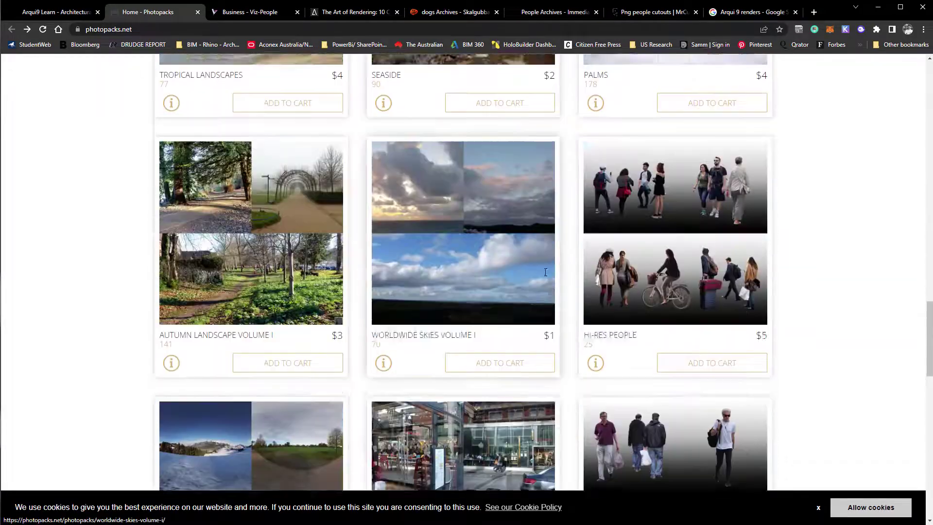
scroll(685, 175, "down", 4)
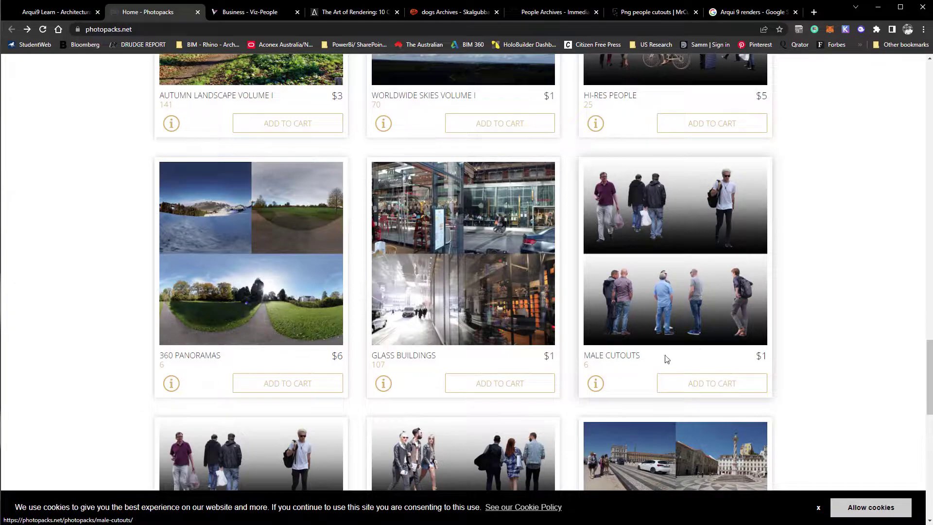
scroll(594, 307, "down", 3)
scroll(594, 308, "down", 3)
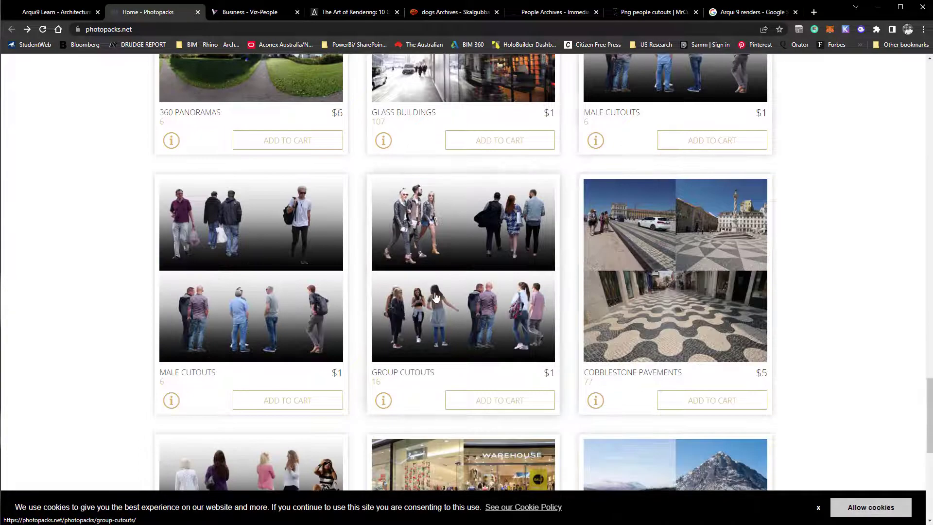
scroll(440, 297, "down", 7)
scroll(291, 304, "up", 9)
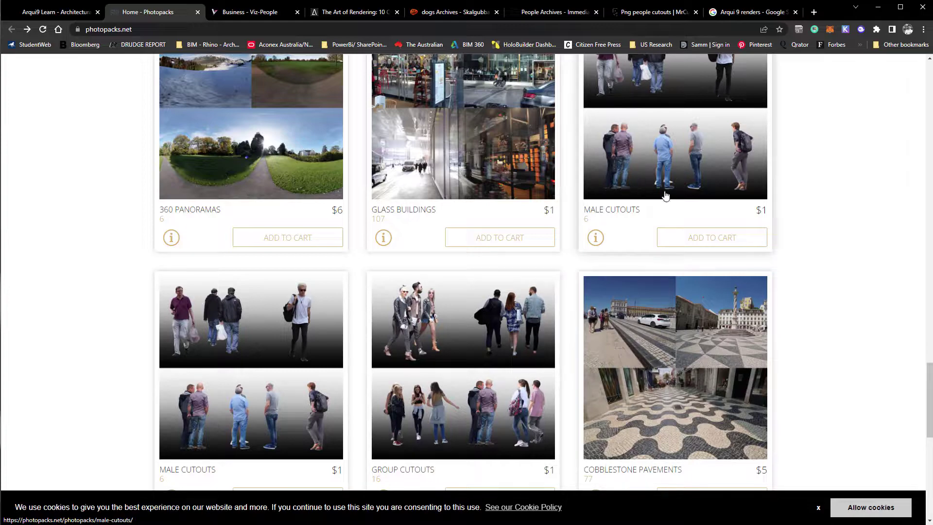
Finish browsing the Photopacks assets and look through the Business people packs on viz-people.com.
scroll(728, 340, "up", 6)
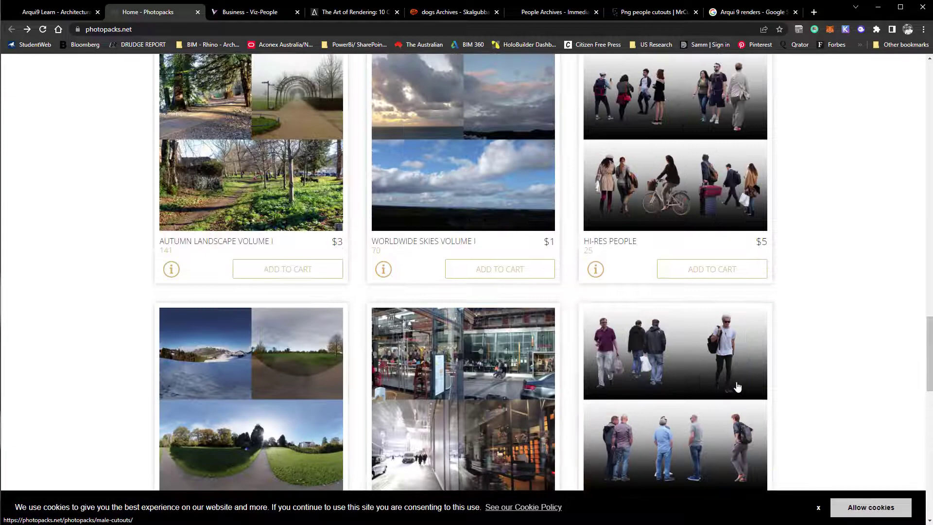
scroll(737, 387, "up", 3)
left_click(239, 15)
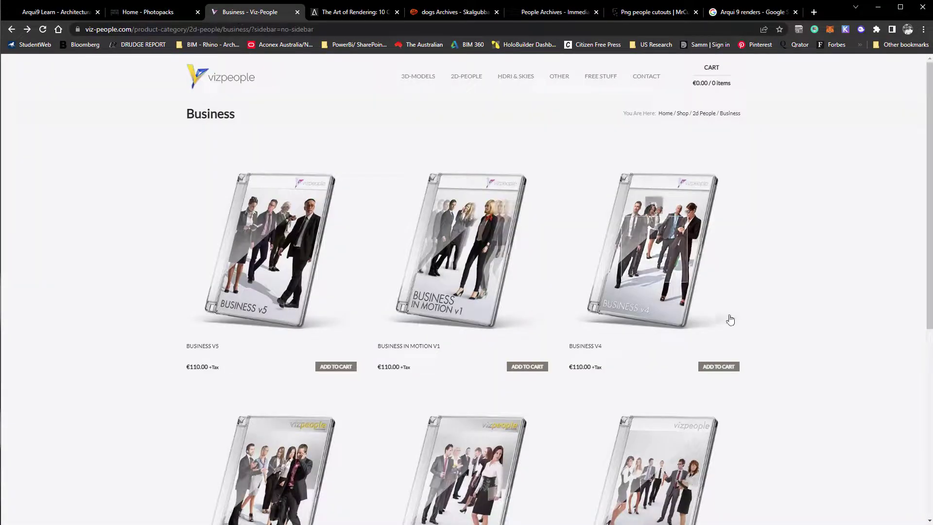
scroll(777, 277, "down", 4)
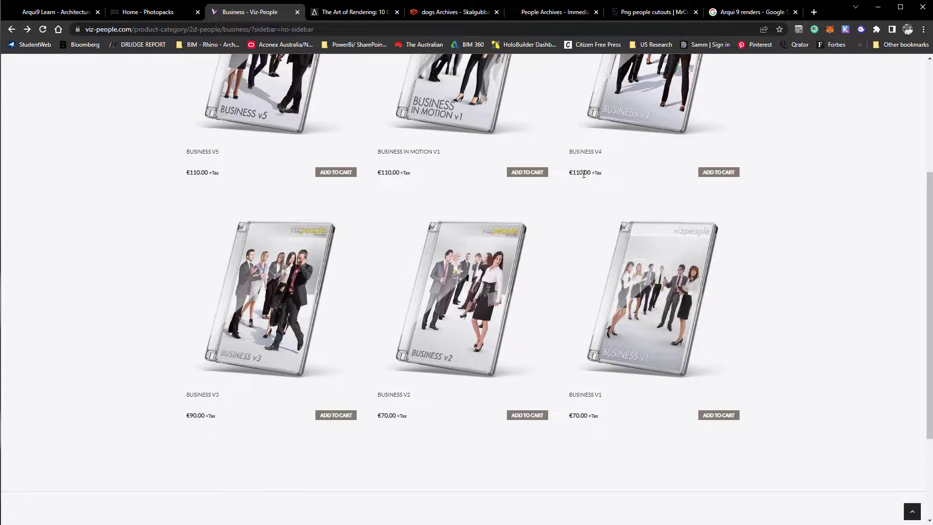
scroll(584, 173, "up", 2)
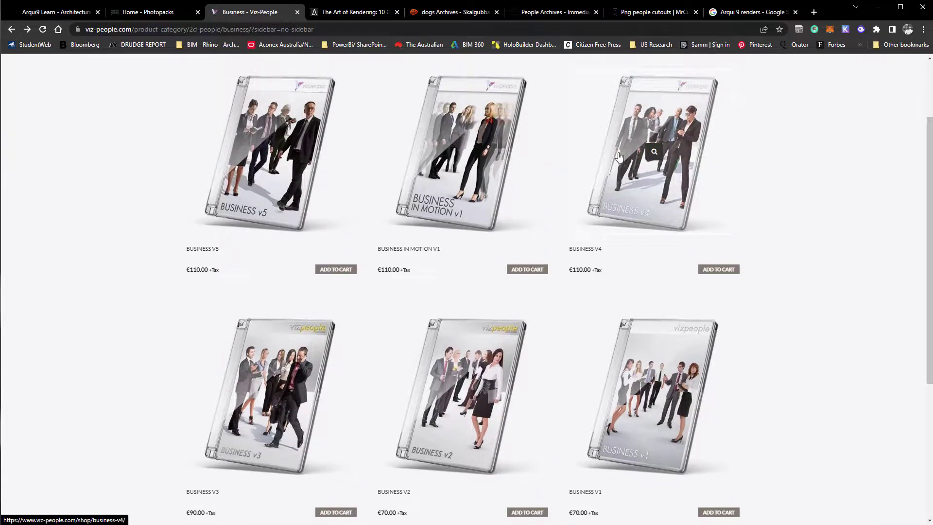
scroll(461, 195, "up", 2)
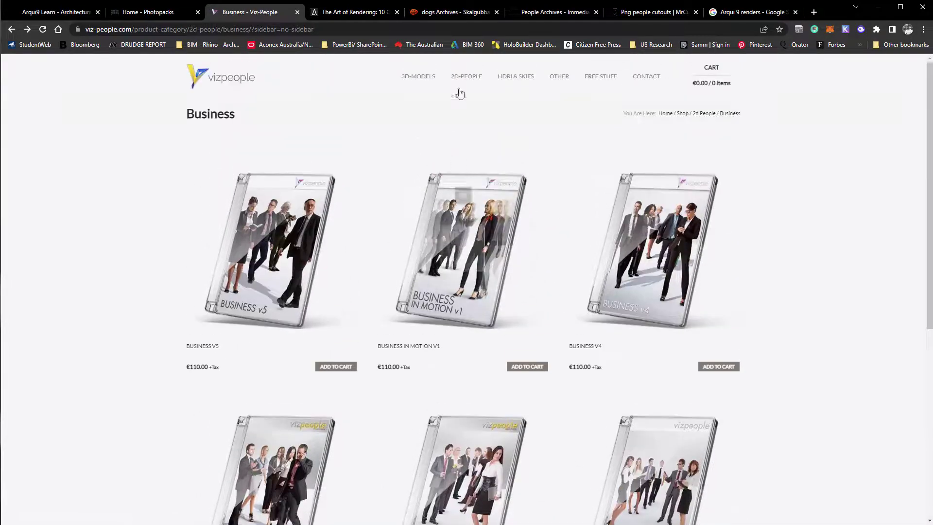
Browse the Casual category of 2D people packs on viz-people.com.
mouse_move(466, 78)
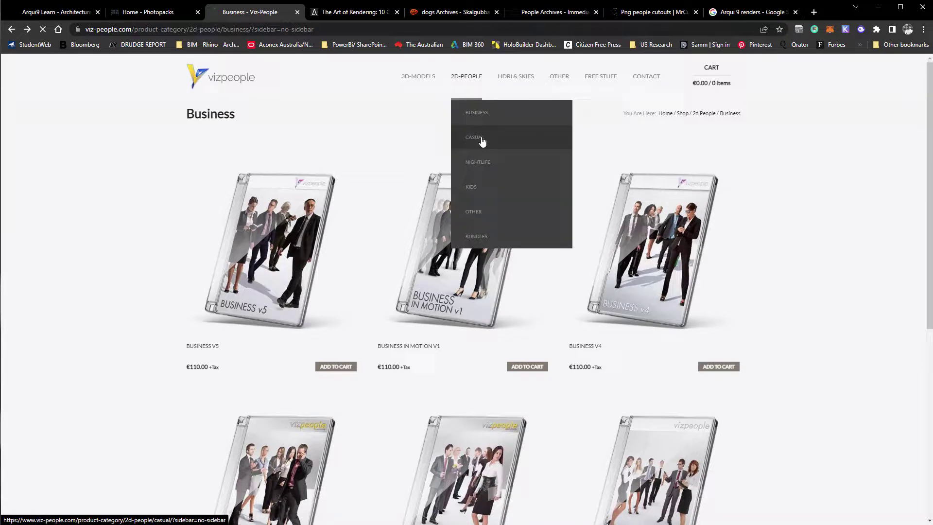
left_click(481, 140)
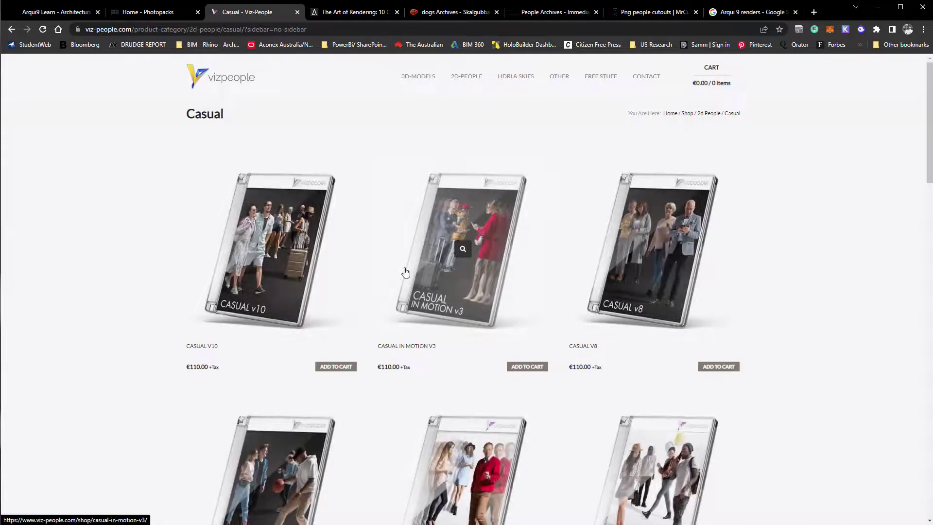
scroll(403, 271, "down", 4)
scroll(406, 272, "down", 5)
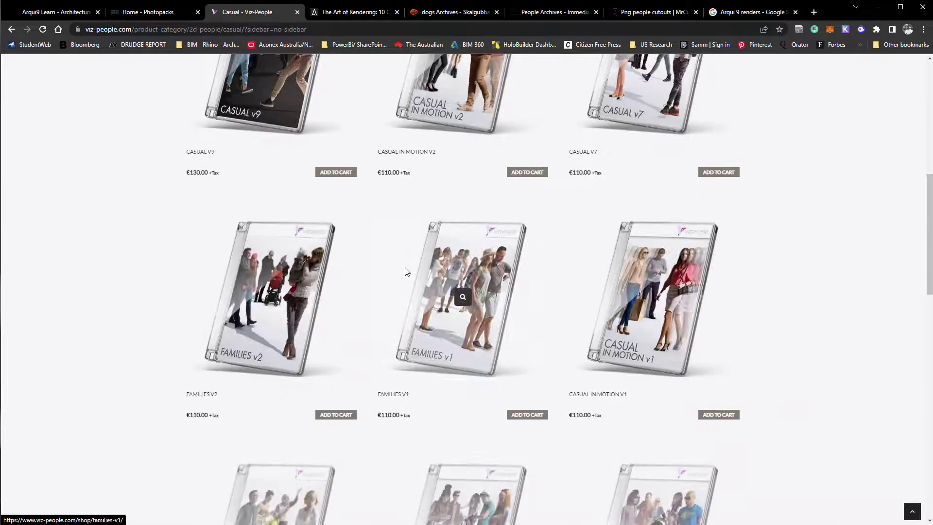
scroll(407, 272, "down", 3)
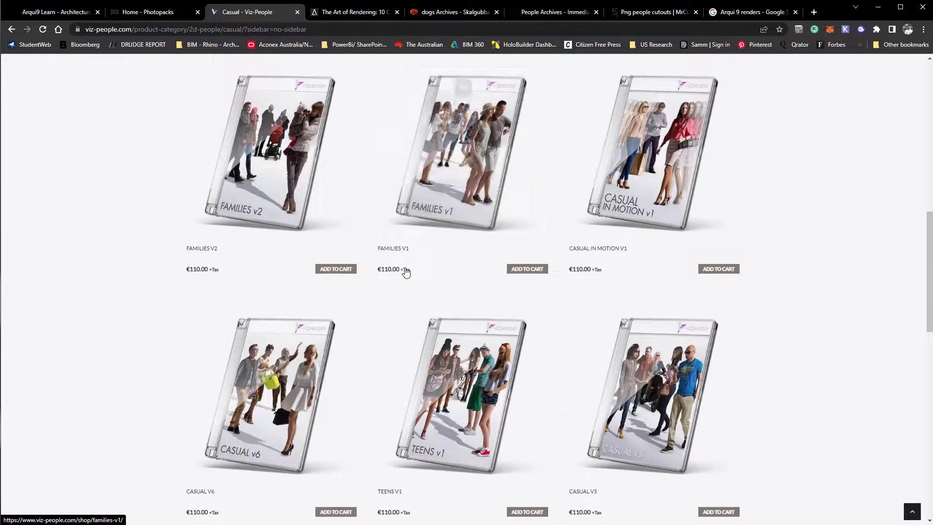
scroll(420, 272, "down", 3)
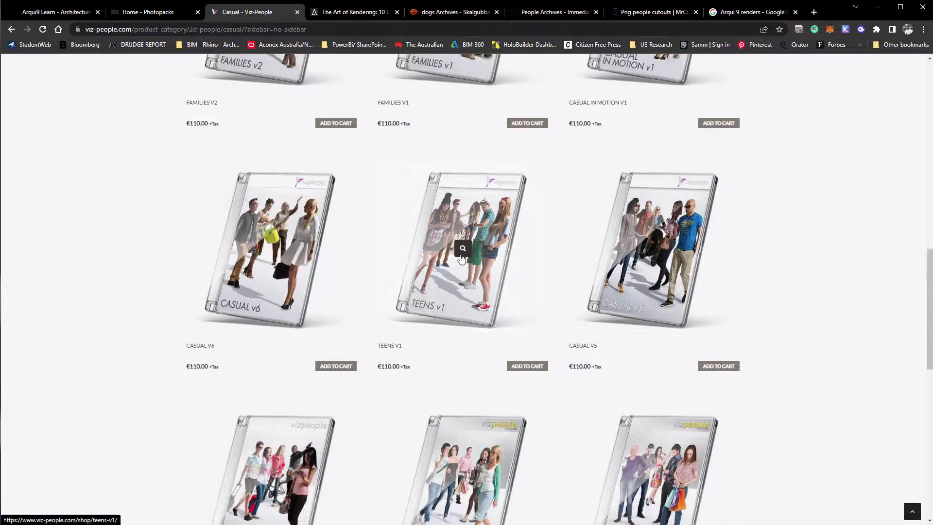
scroll(341, 339, "down", 8)
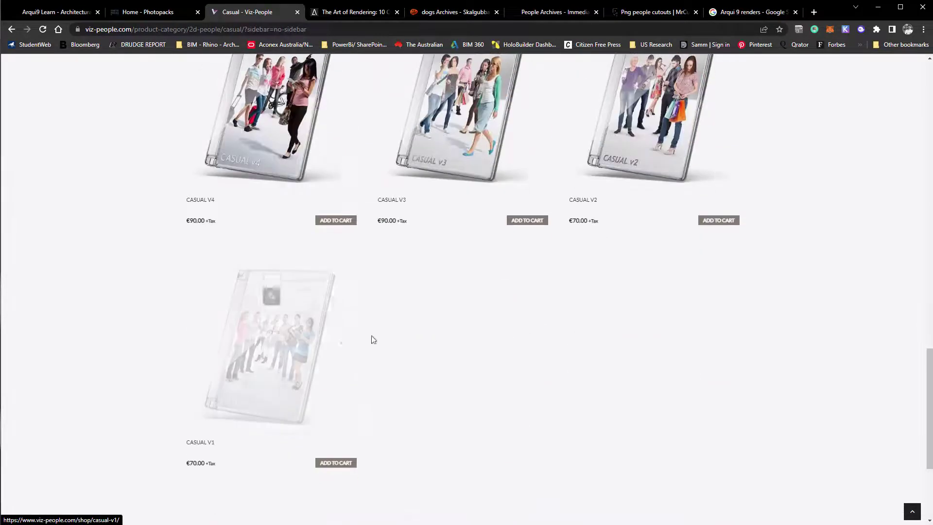
scroll(221, 301, "up", 4)
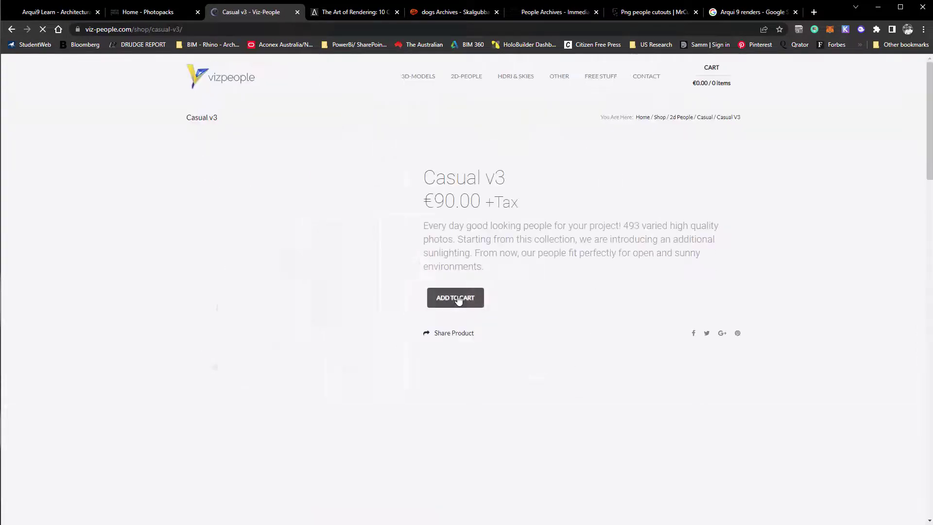
Examine the Casual v3 product page, including its free sample file, PDF catalog and collection description.
scroll(487, 321, "down", 3)
left_click(443, 339)
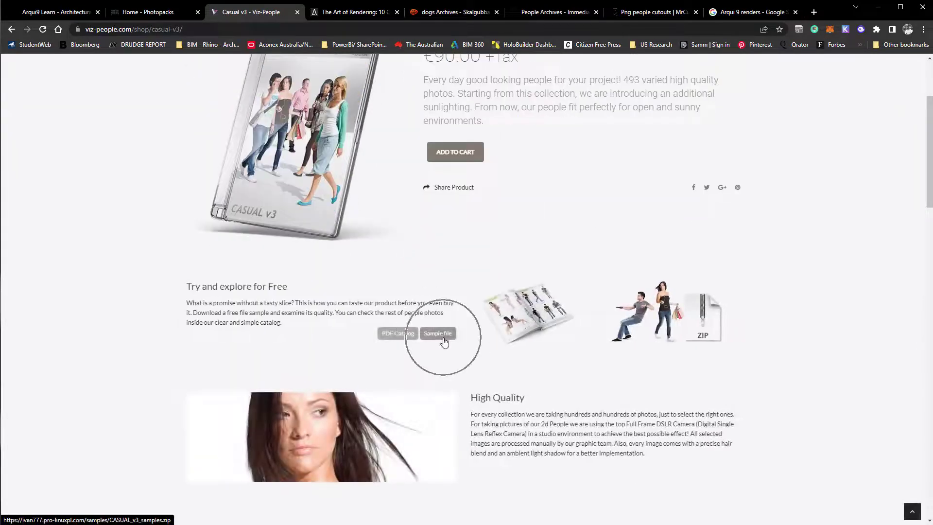
left_click(645, 325)
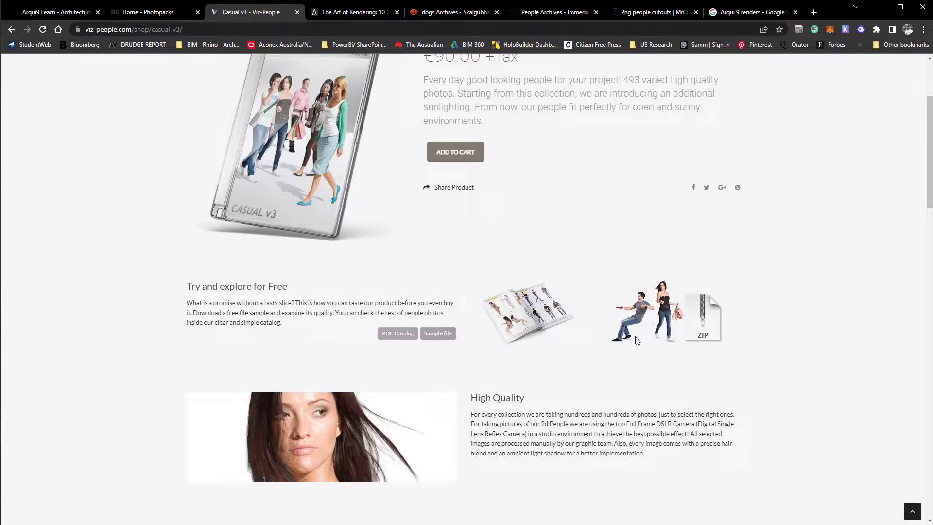
scroll(620, 292, "up", 3)
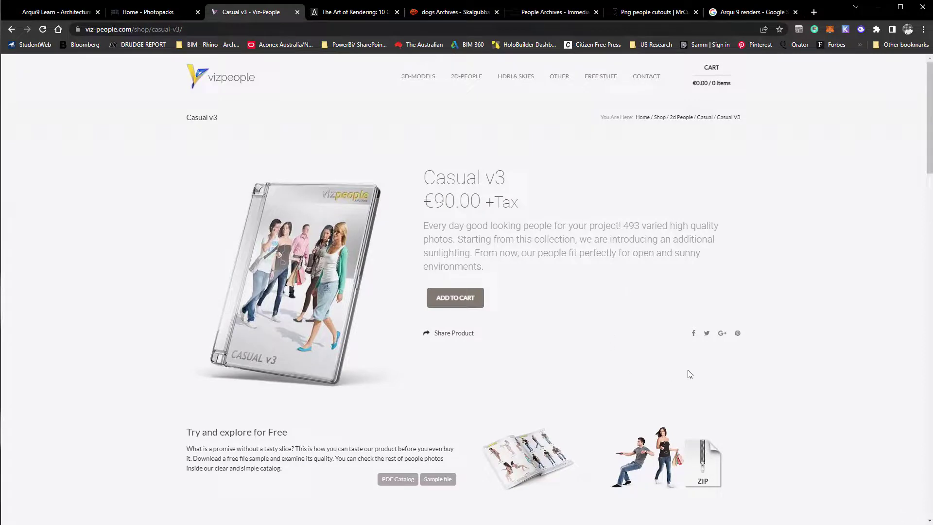
scroll(690, 374, "down", 7)
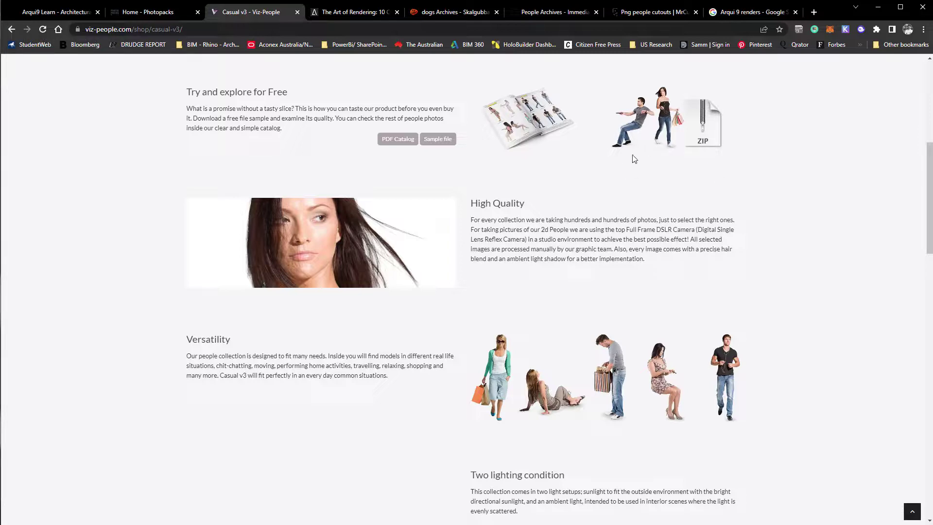
scroll(584, 253, "up", 7)
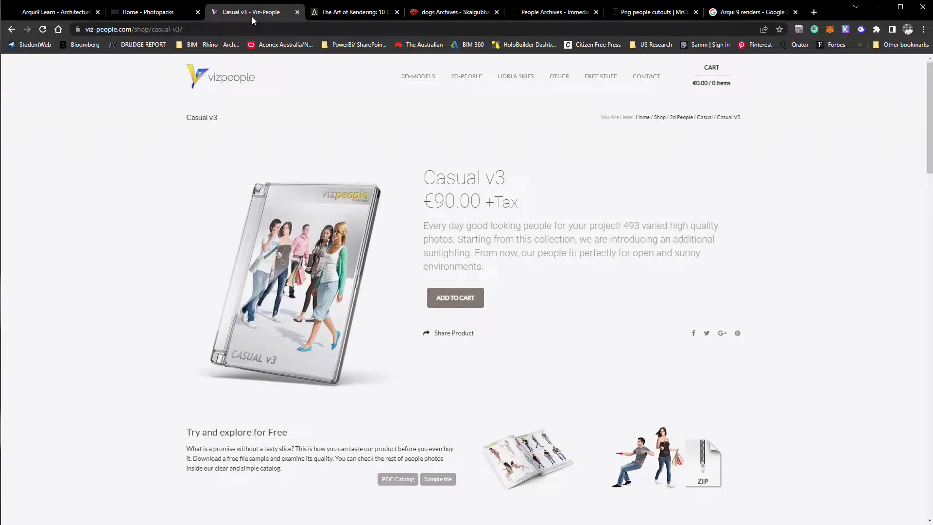
Look over Skalgubbar's dog-tagged cutouts and the People category on Immediate Entourage.
left_click(322, 13)
left_click(444, 14)
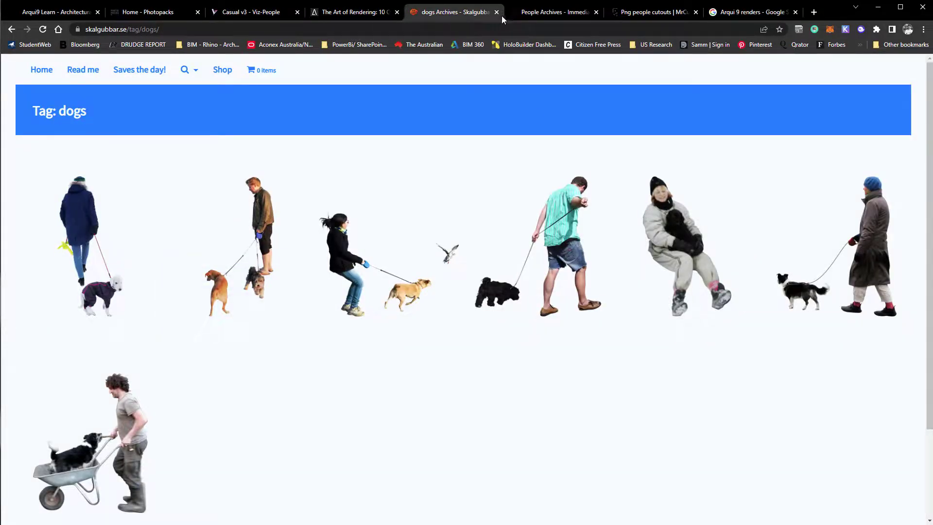
left_click(542, 13)
scroll(324, 272, "up", 10)
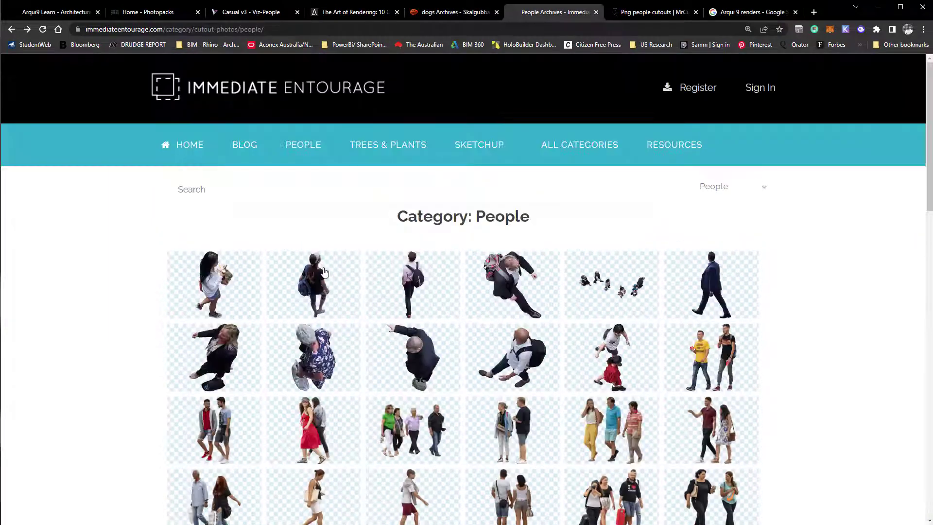
scroll(780, 300, "down", 4)
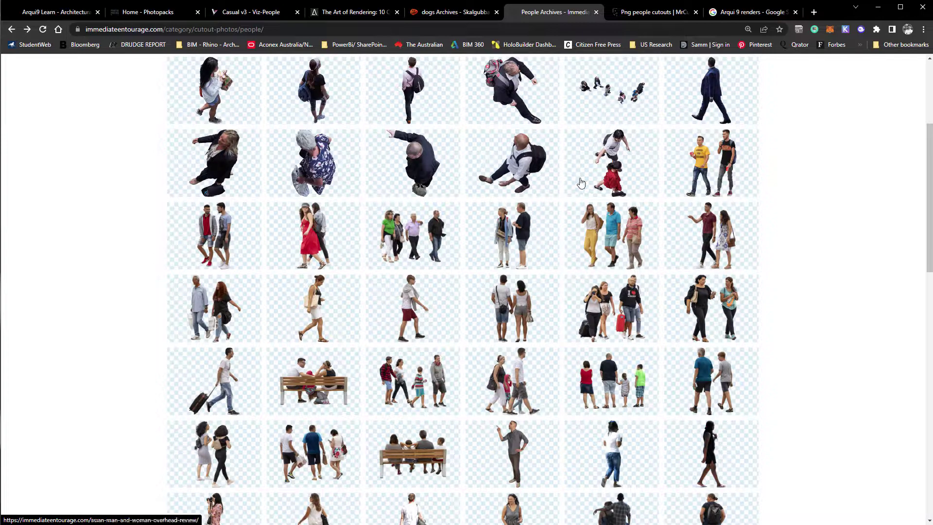
Browse MrCutout's PNG people cutouts and examine the filters for space, activity, light, view angle, season, character and age.
left_click(651, 12)
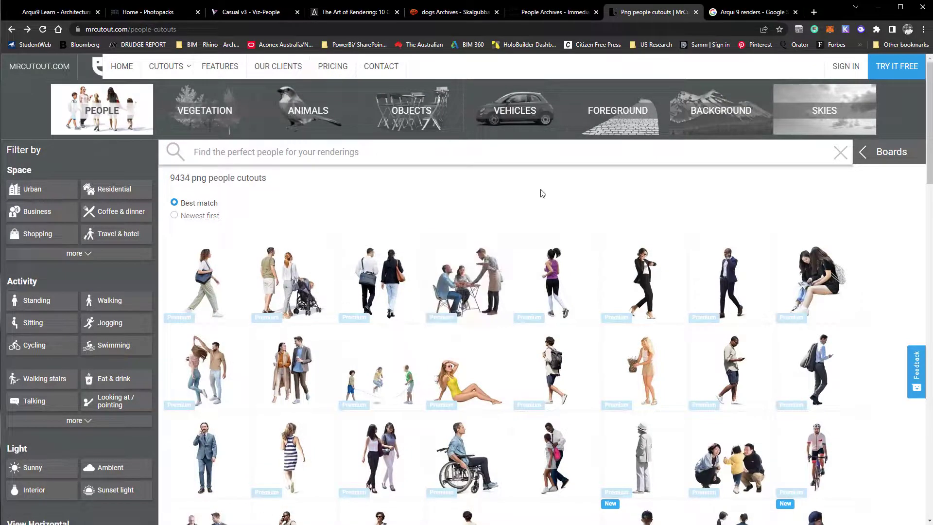
scroll(542, 193, "down", 5)
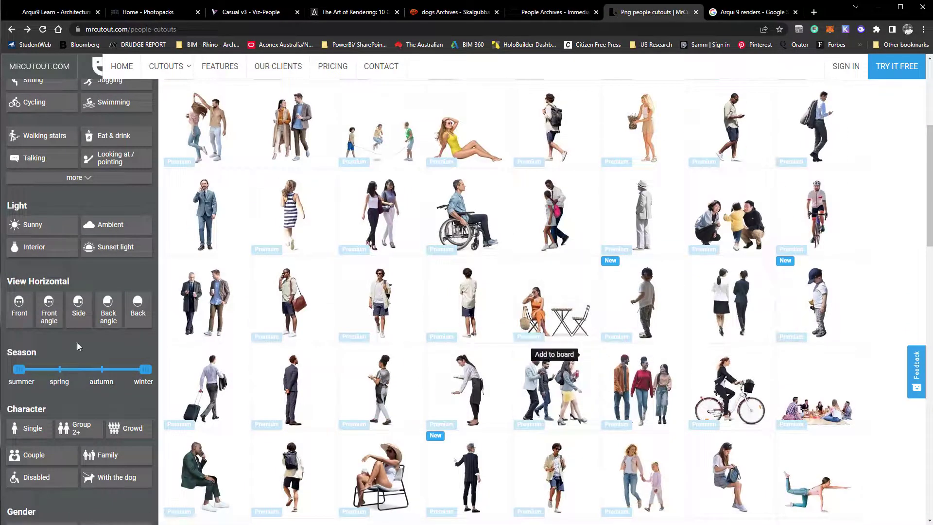
scroll(102, 353, "up", 5)
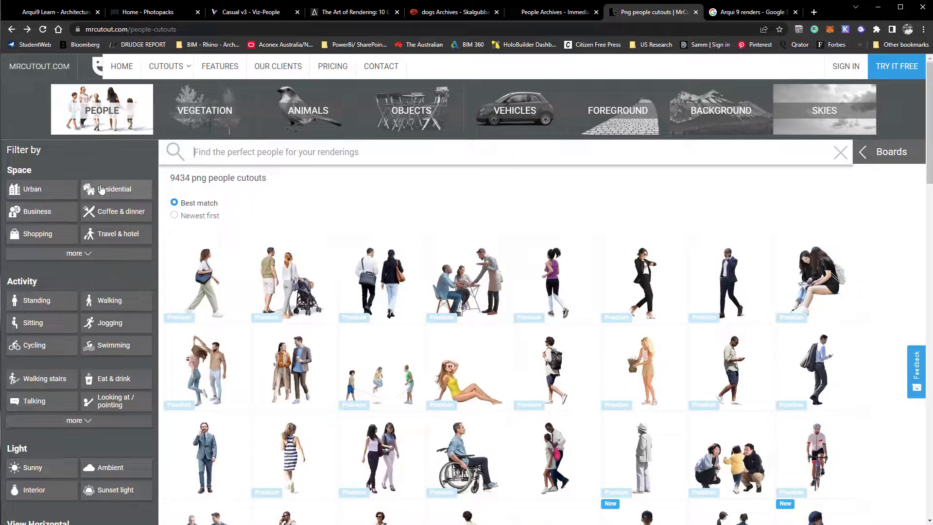
scroll(99, 189, "down", 2)
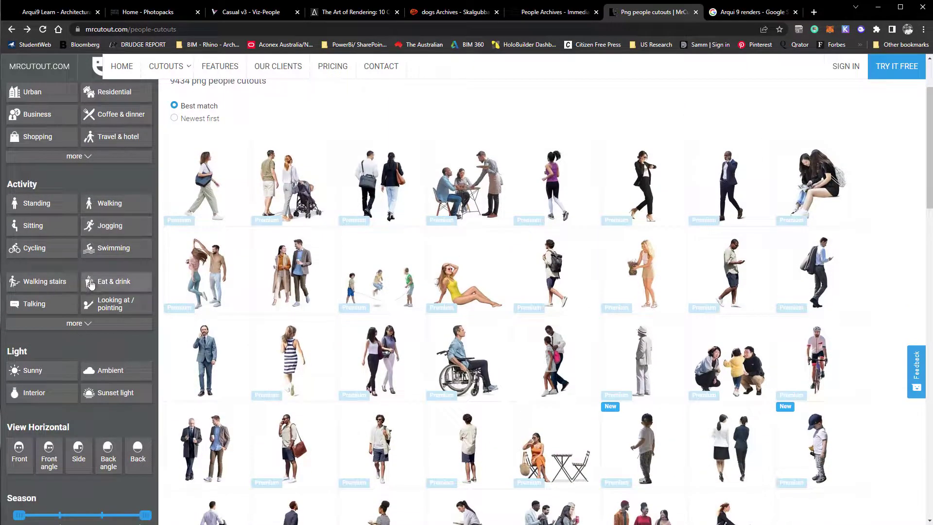
scroll(73, 291, "down", 2)
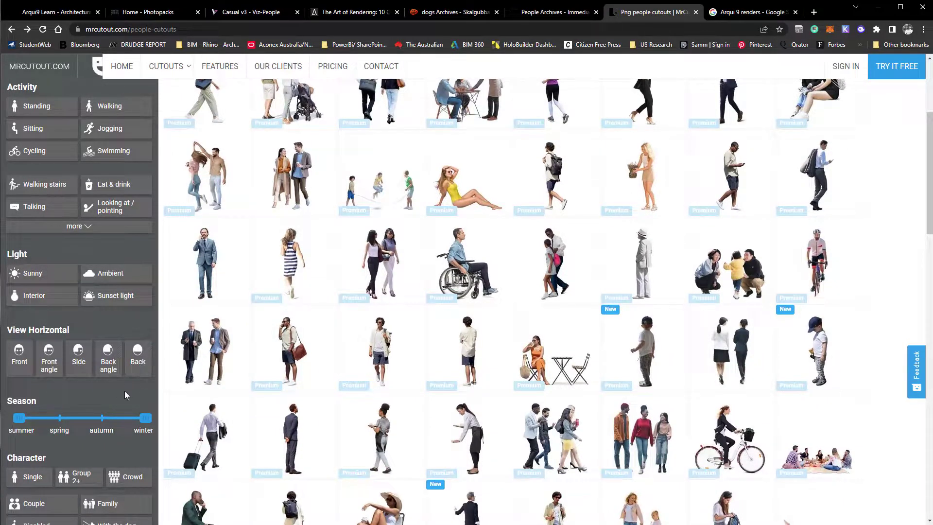
scroll(124, 395, "down", 3)
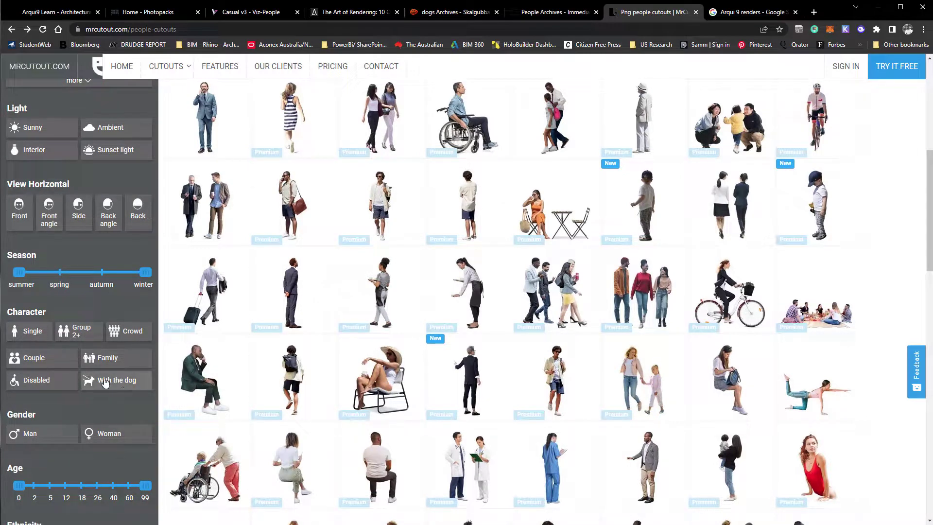
scroll(302, 419, "down", 5)
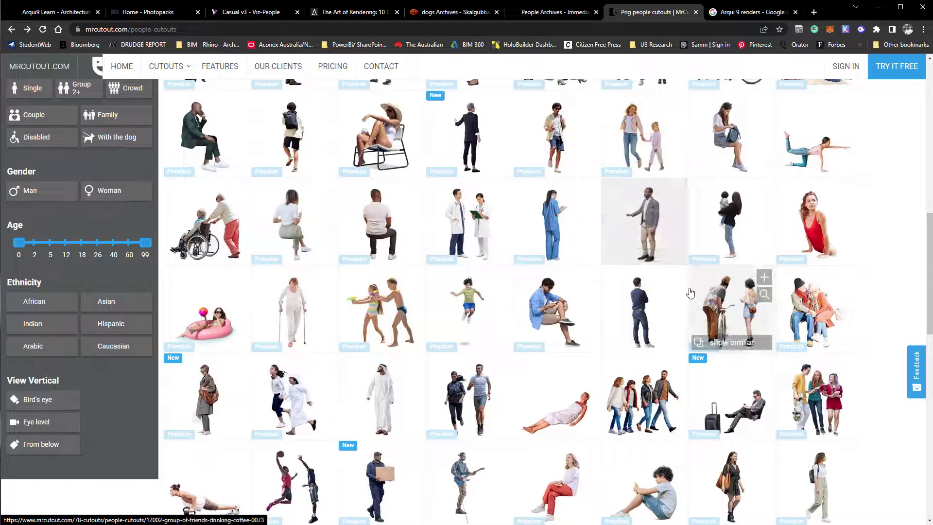
scroll(690, 292, "up", 10)
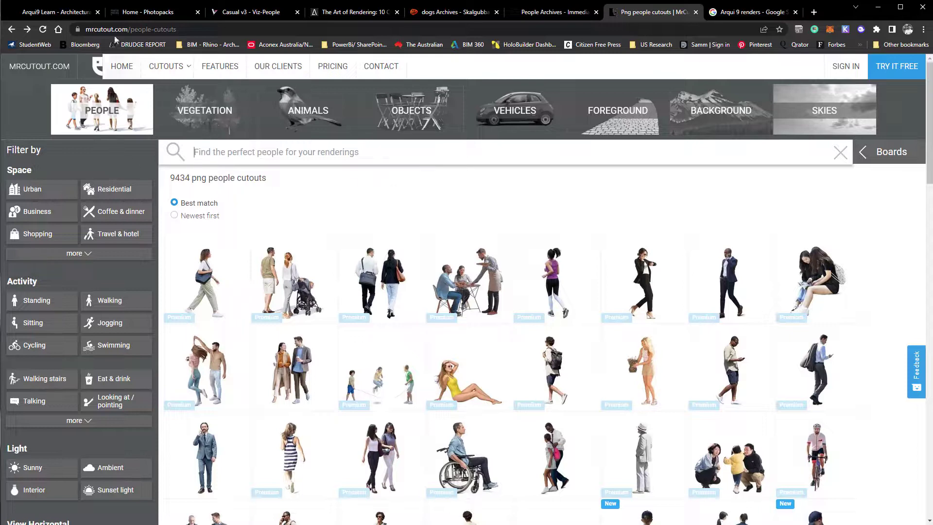
Return to the Photopacks site, dismiss its cookie notice and review the landscape, sky and people packs.
left_click(146, 12)
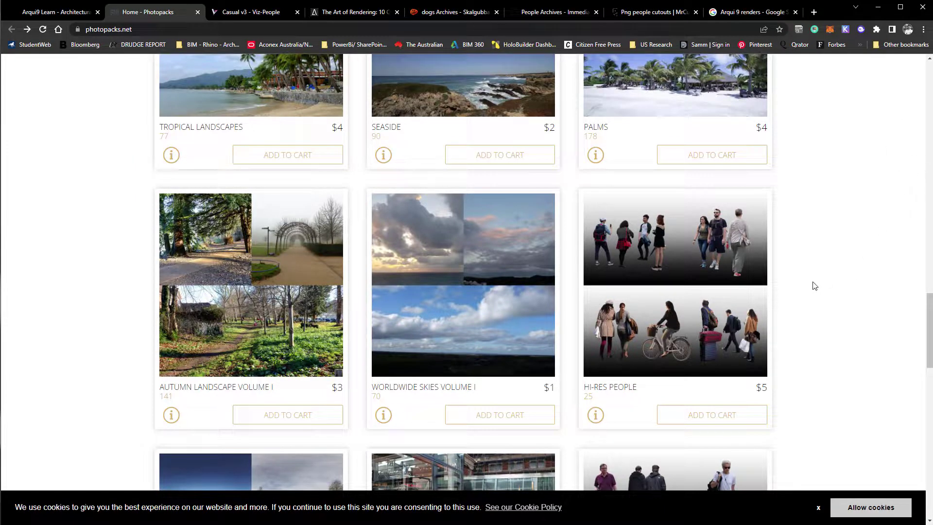
left_click(816, 514)
scroll(833, 384, "down", 1)
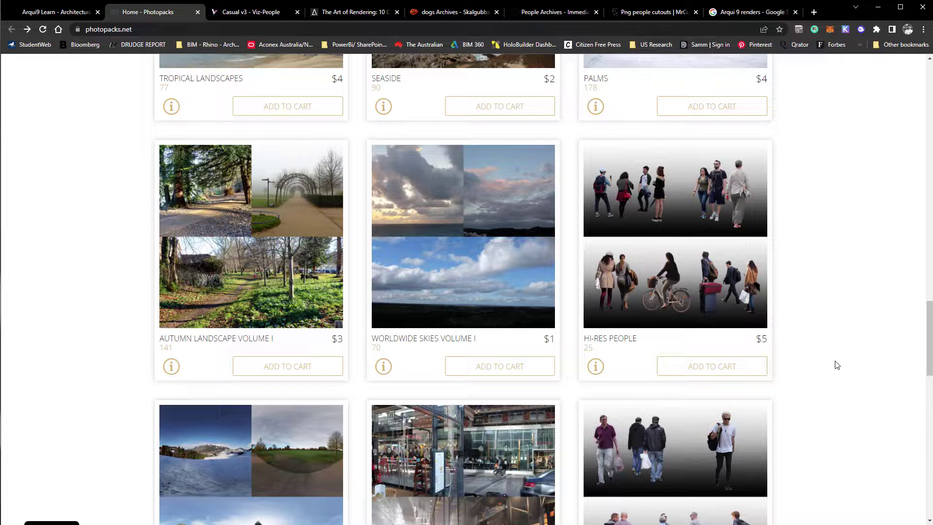
Switch to Photoshop and open the grass_field_by_jorago-d665dcy and Oosterpark_field_of_grass images from the Resources folder.
left_click(877, 9)
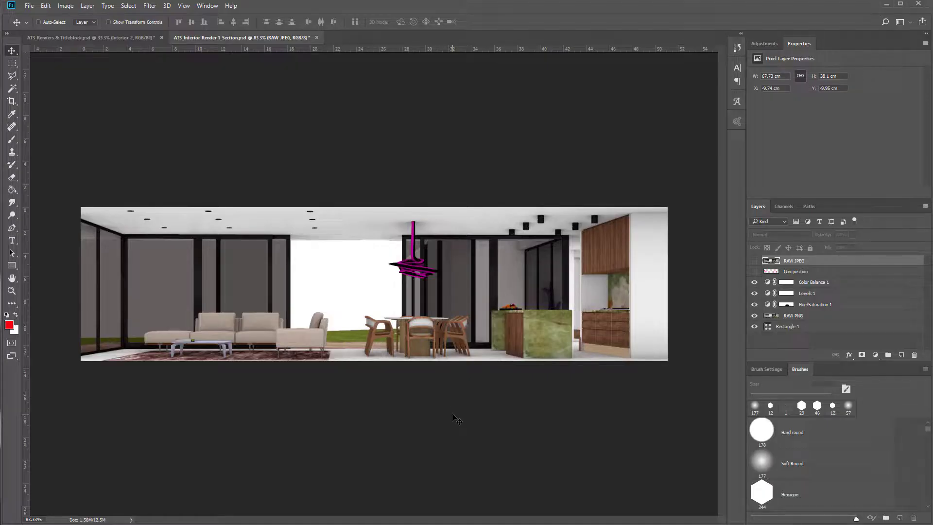
key("ctrl+o")
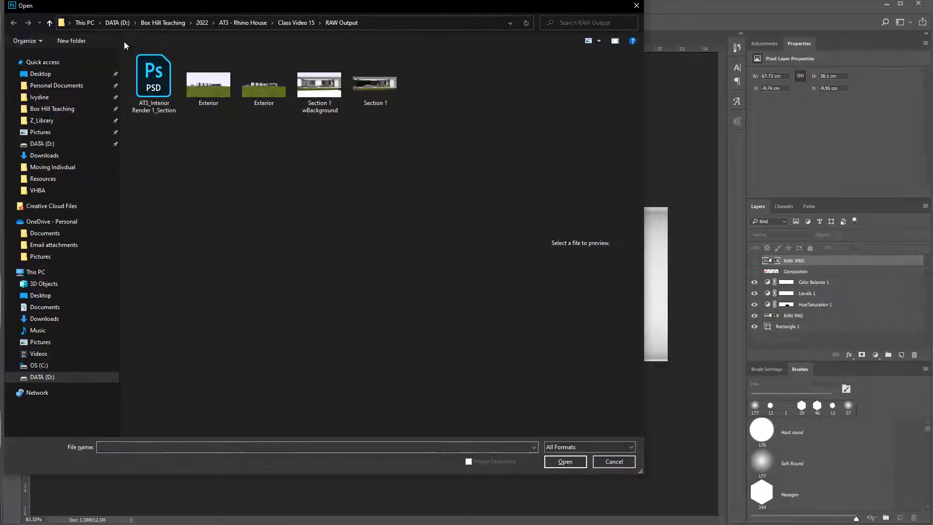
left_click(50, 23)
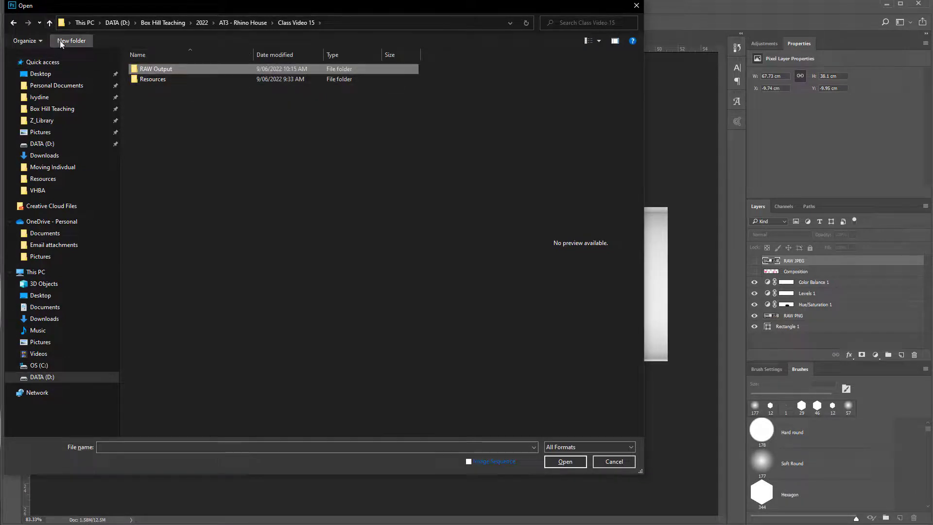
double_click(152, 79)
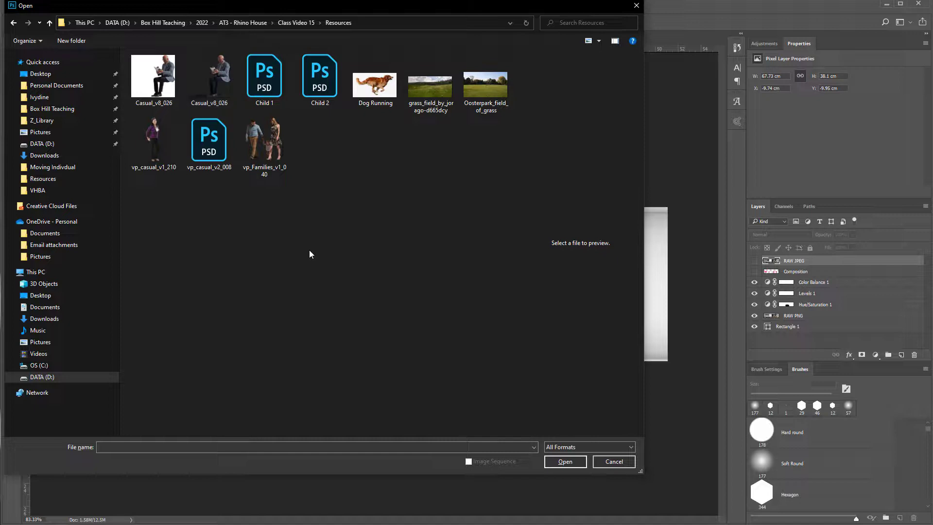
left_click(430, 85)
left_click(486, 85, "ctrl")
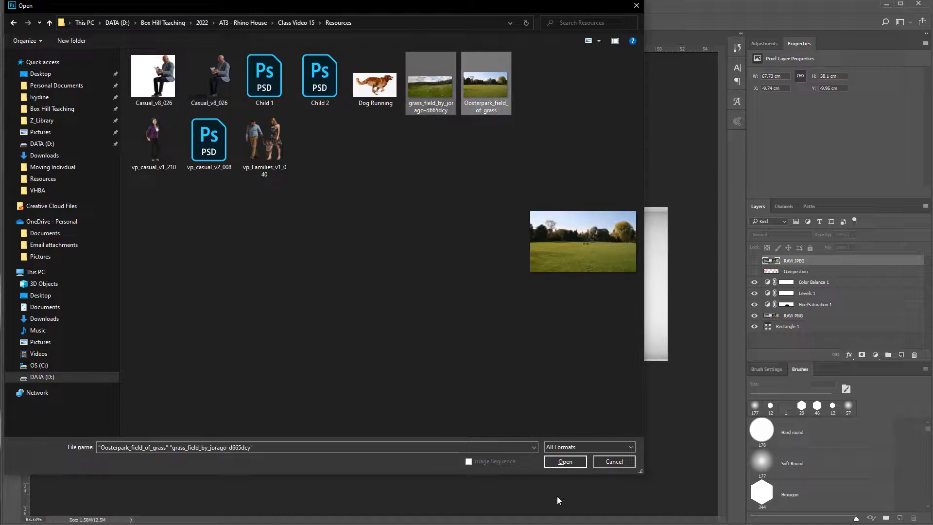
left_click(574, 461)
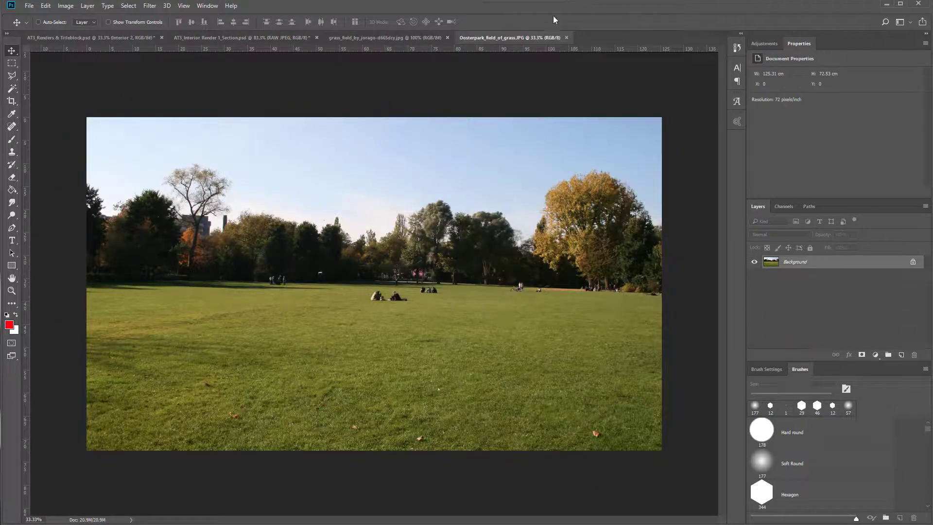
Unlock the grass_field_by_jorago image and bring it into the section render beneath RAW PNG, positioned as the view through the glazing.
left_click(389, 35)
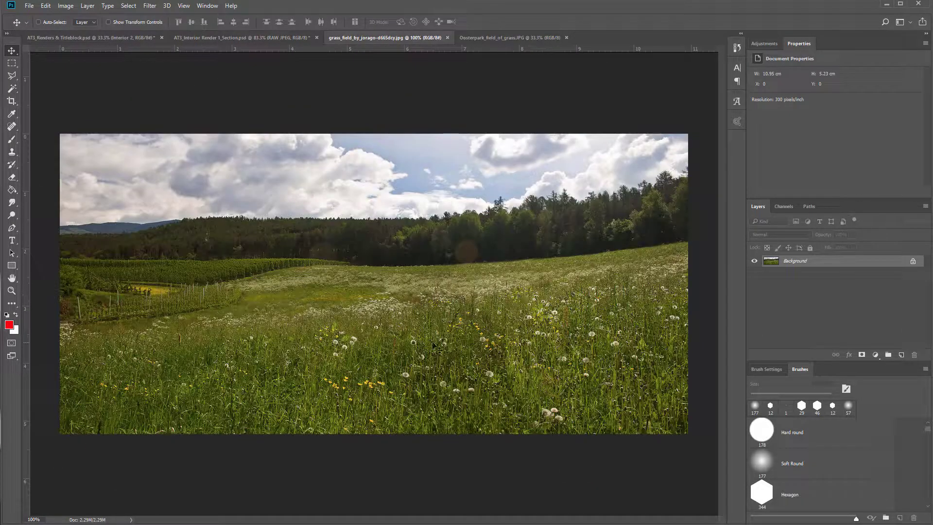
left_click(912, 262)
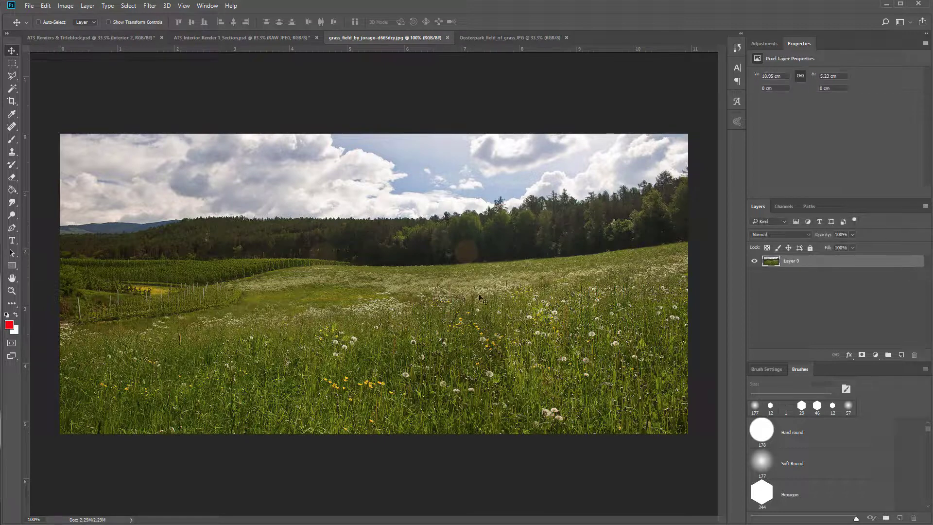
left_click_drag(493, 338, 436, 245)
left_click_drag(497, 263, 414, 295)
left_click_drag(804, 262, 804, 330)
left_click_drag(369, 306, 339, 289)
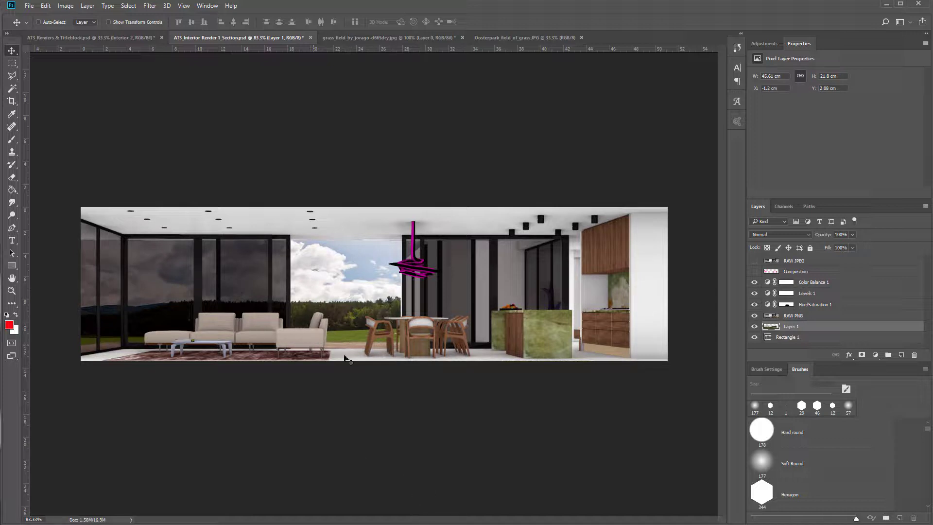
left_click_drag(360, 319, 357, 323)
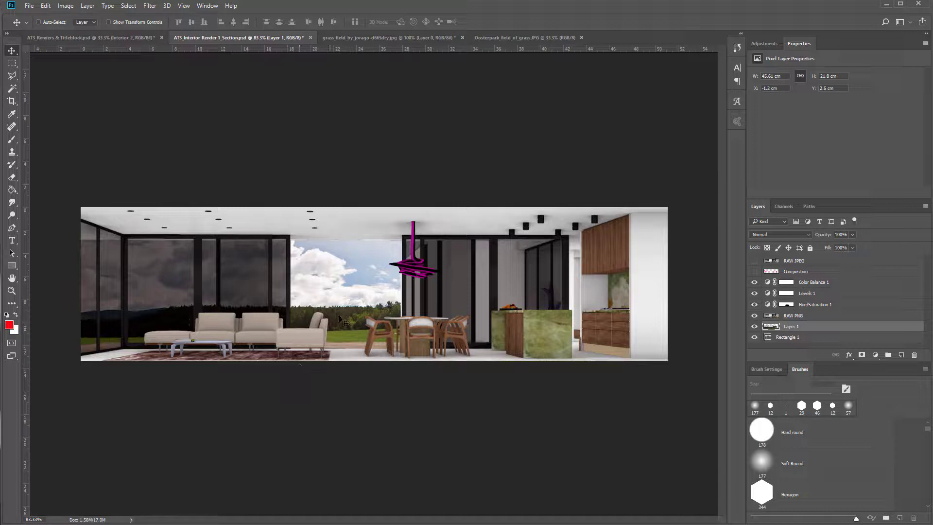
left_click(481, 38)
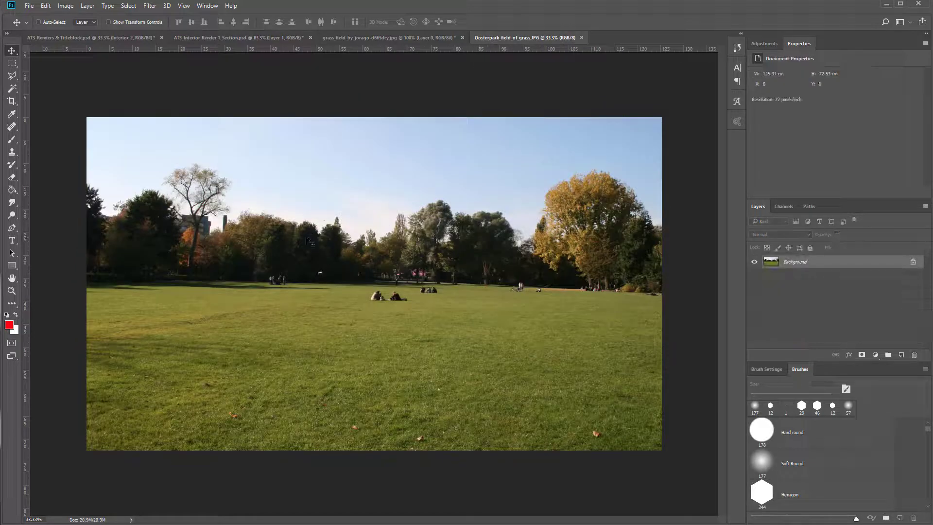
key("m")
left_click_drag(87, 148, 664, 298)
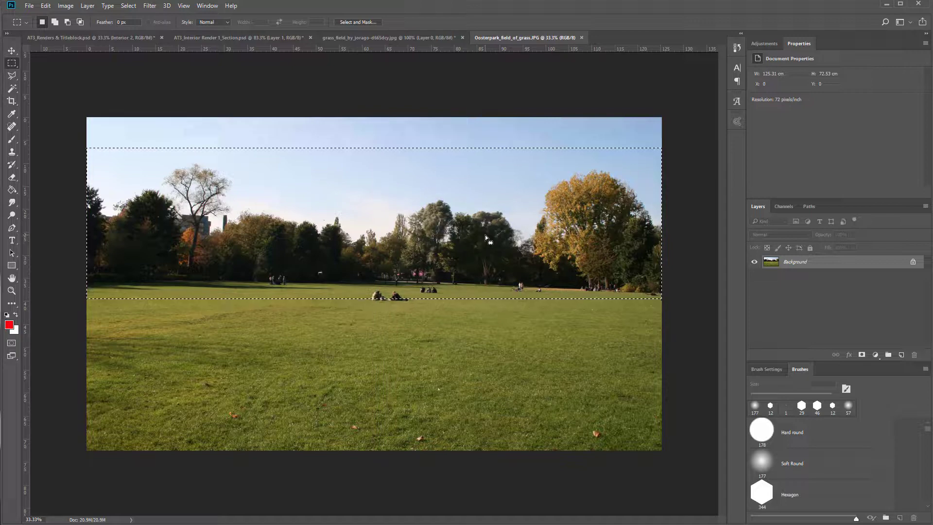
key("v")
mouse_move(524, 234)
left_mouse_down()
mouse_move(517, 331)
mouse_move(534, 217)
mouse_move(516, 251)
left_mouse_up()
key("ctrl+z")
left_click_drag(403, 370, 393, 366)
key("Escape")
key("ctrl+d")
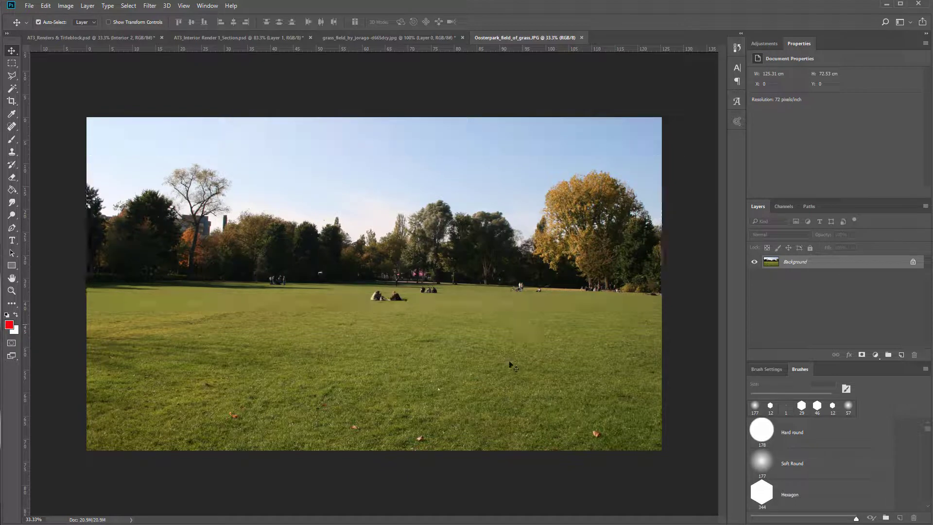
Open the transparent Exterior PNG render from the RAW Output folder.
key("ctrl+o")
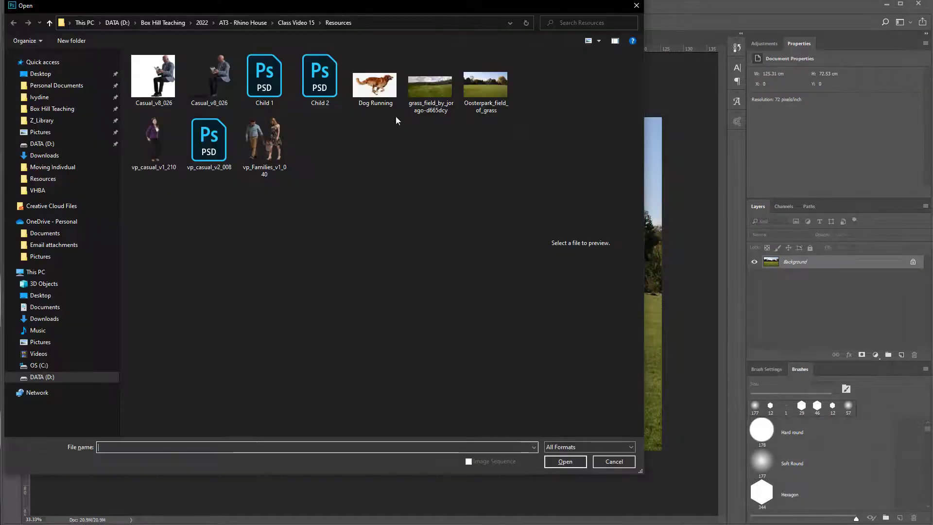
left_click(45, 24)
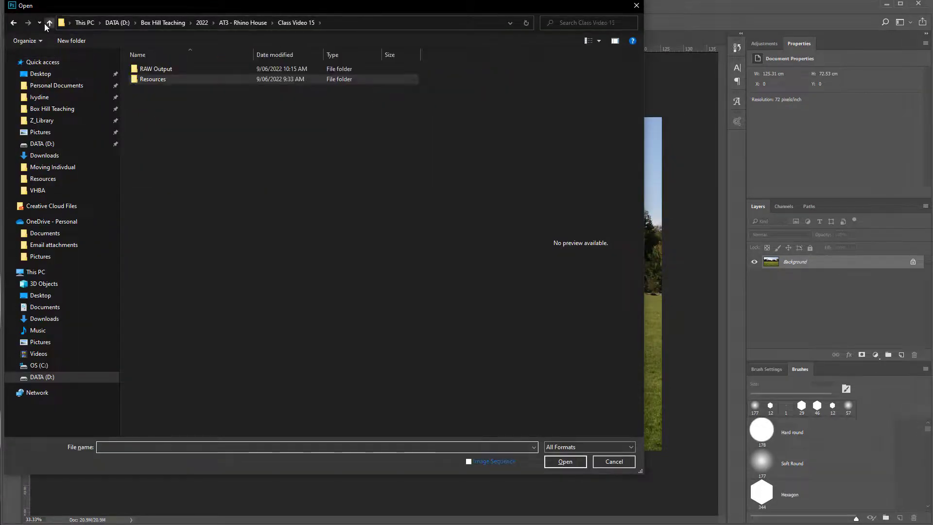
double_click(180, 71)
double_click(281, 98)
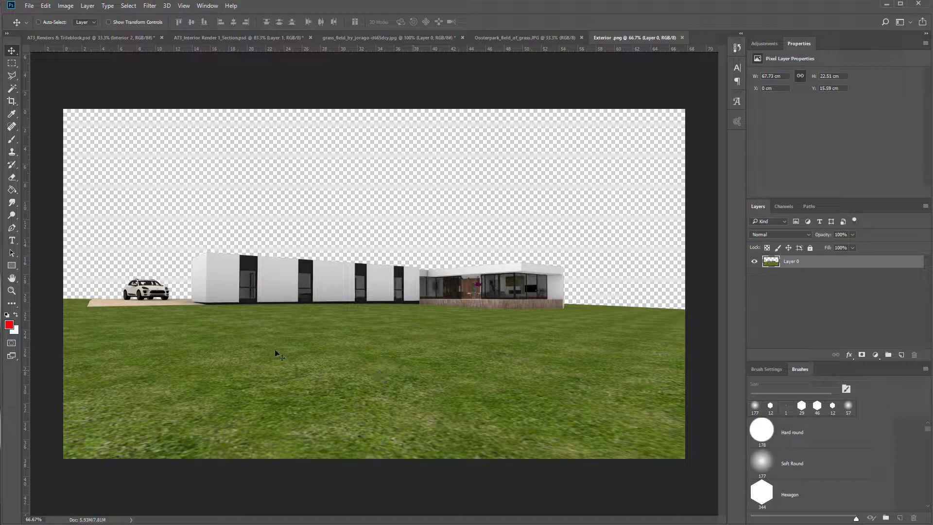
Bring the grass_field_by_jorago image into the exterior render and place it beneath the building layer.
left_click(529, 39)
left_click(395, 37)
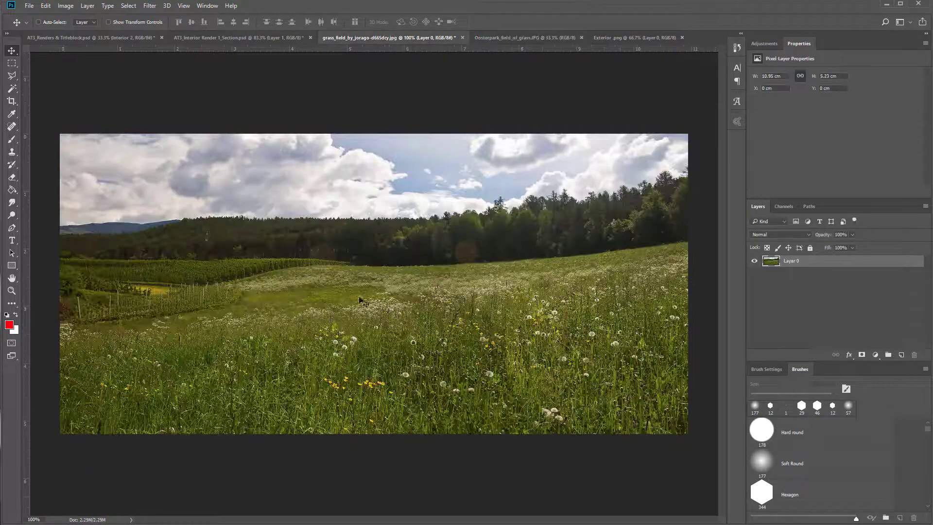
left_click_drag(340, 304, 366, 190)
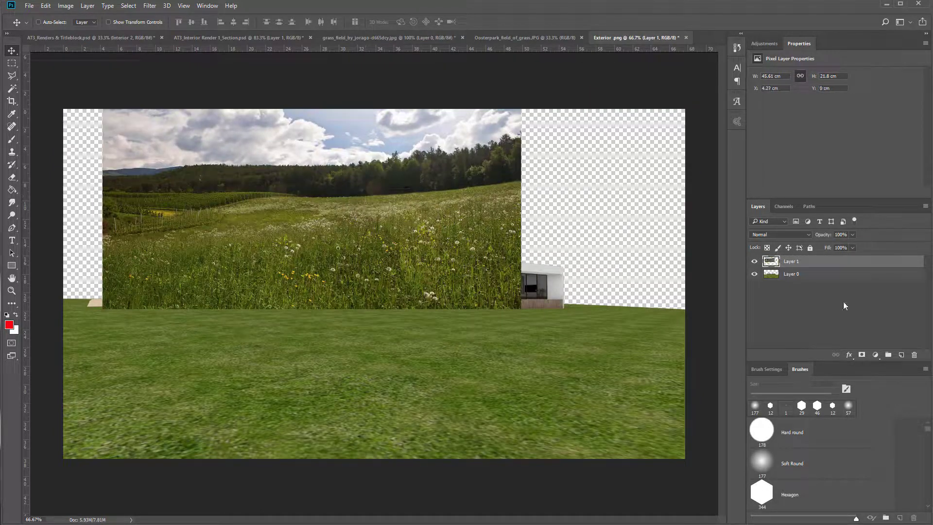
left_click(802, 273)
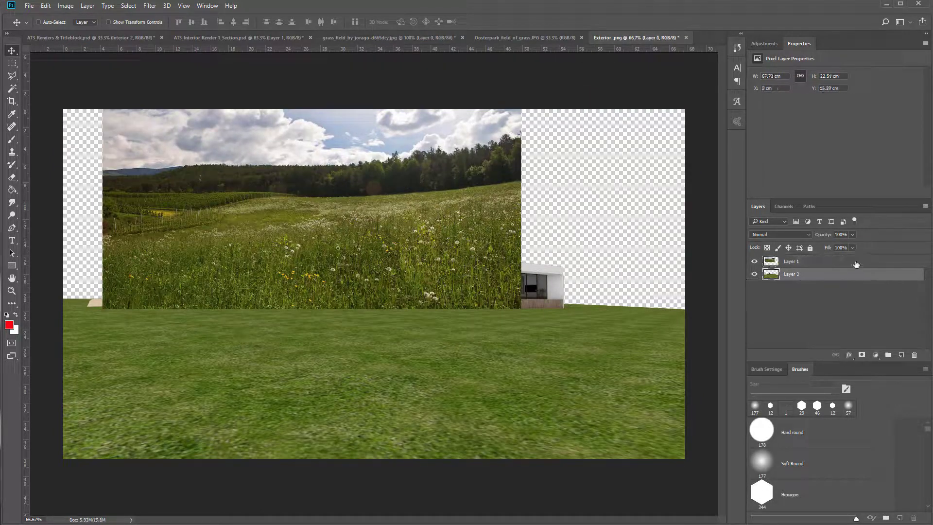
left_click_drag(787, 265, 789, 281)
Enlarge the grass-field layer to about 69.5 × 33.2 cm and position it across the full canvas width behind the house.
left_click_drag(425, 206, 384, 226)
key("ctrl+t")
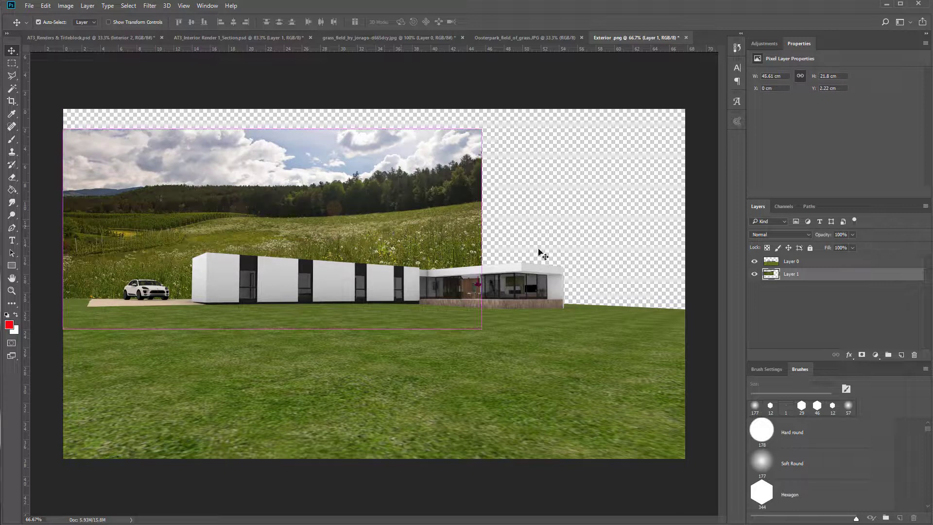
left_click_drag(479, 328, 700, 433)
left_click_drag(601, 255, 643, 247)
key("Return")
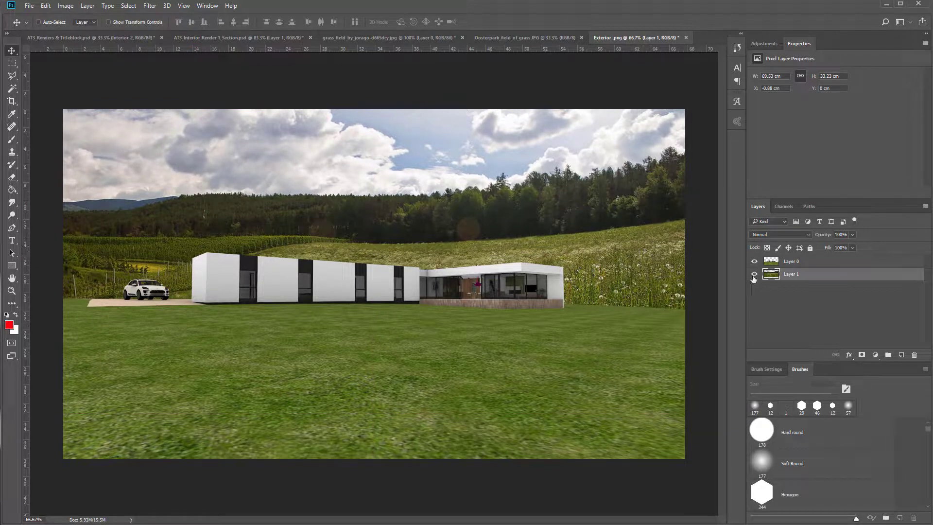
Move the grass-field layer above the building layer and flip it horizontally.
left_click_drag(796, 282, 794, 256)
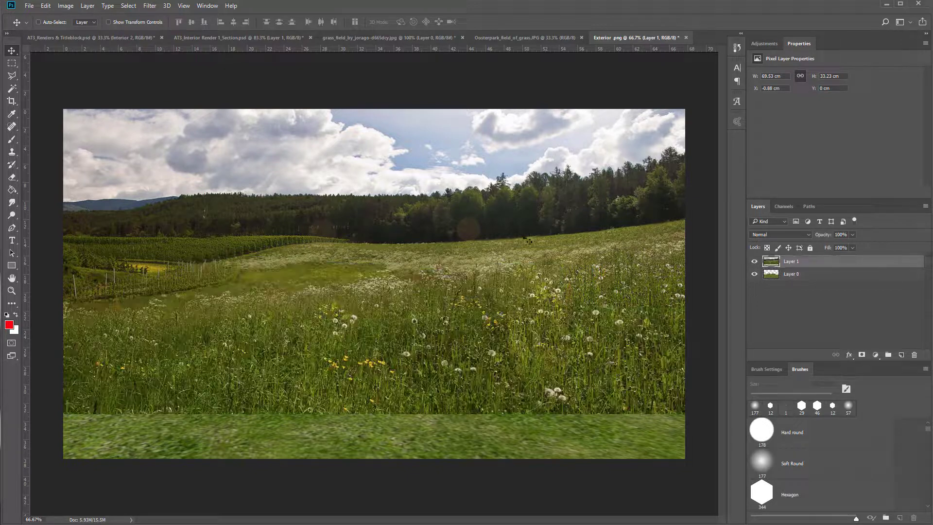
key("ctrl+t")
right_click(389, 281)
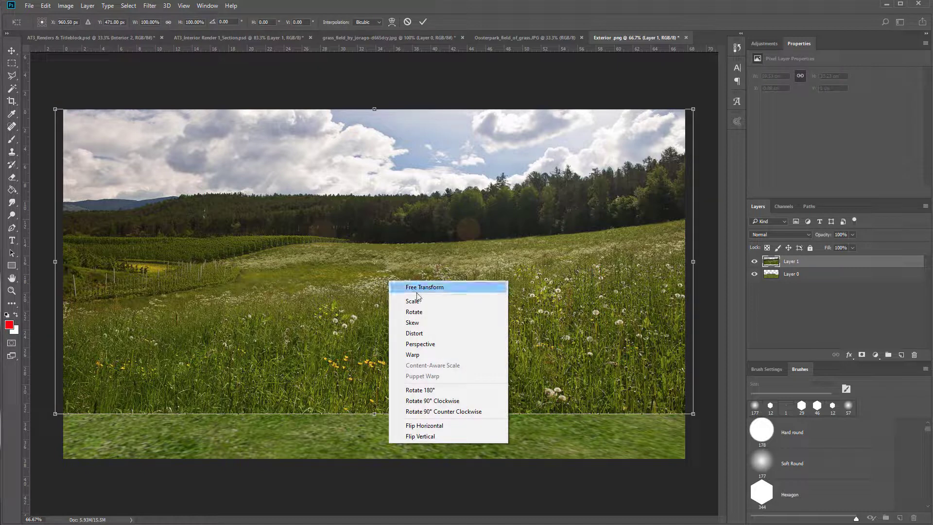
left_click(438, 425)
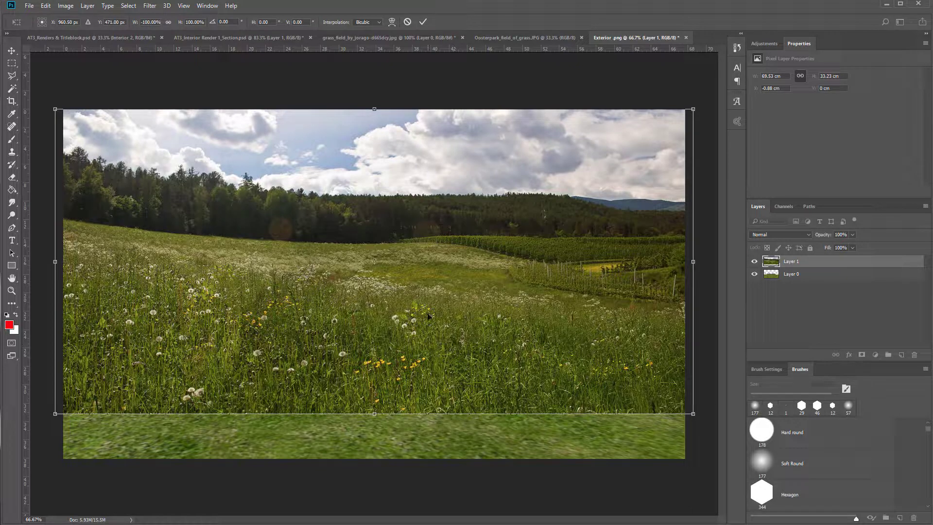
key("Return")
left_click_drag(430, 307, 406, 296)
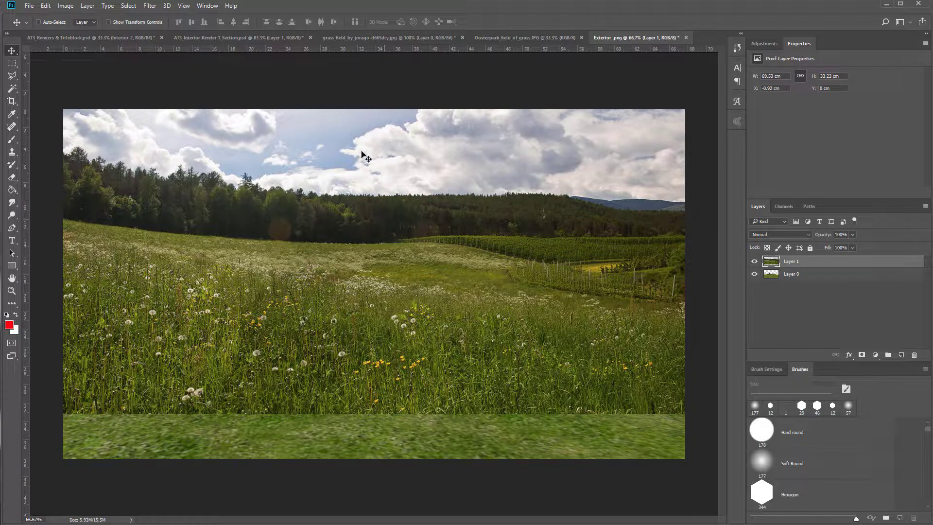
Lower the grass-field layer to about 4.9 cm from the canvas top over the lawn and set its opacity to 62%.
left_click(756, 262)
left_click(756, 262)
left_click(755, 275)
left_click(755, 275)
left_click(755, 264)
left_click(756, 265)
left_click_drag(834, 244, 821, 246)
left_click_drag(464, 268, 462, 311)
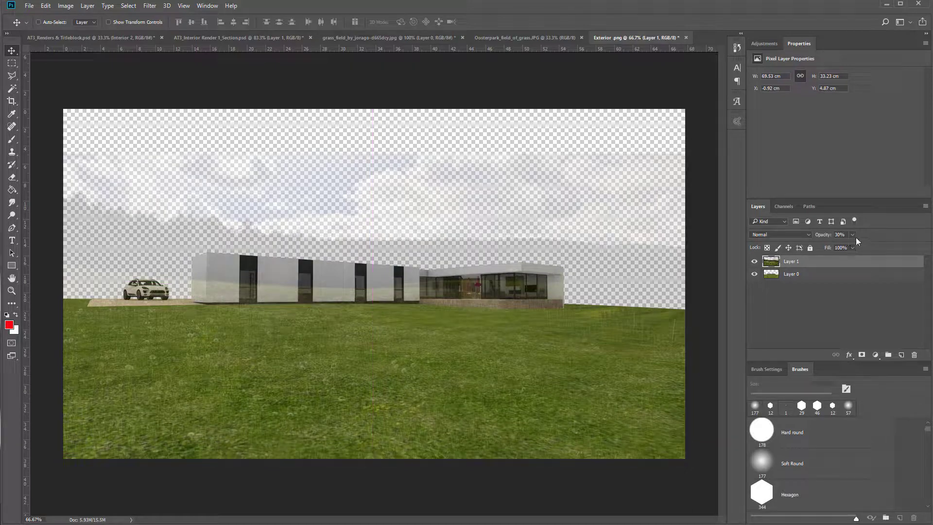
mouse_move(852, 245)
left_mouse_down()
mouse_move(889, 245)
mouse_move(867, 246)
left_mouse_up()
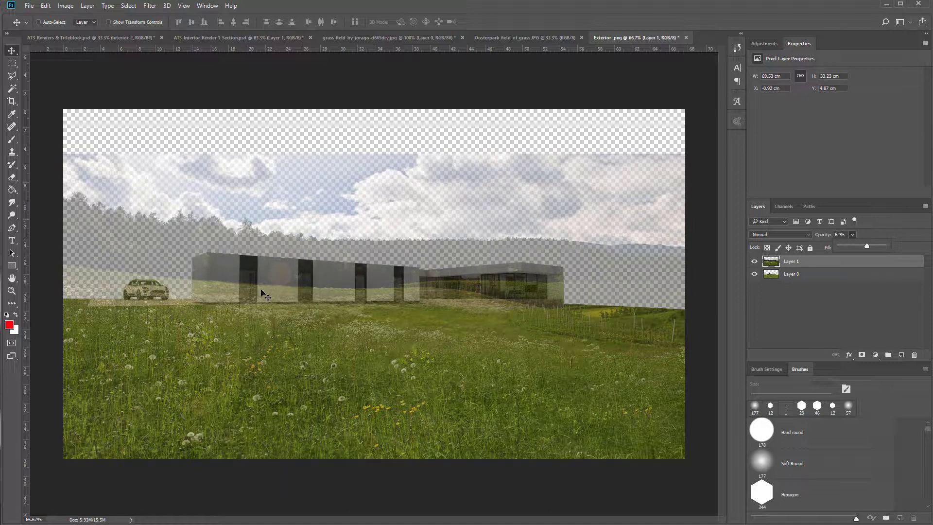
left_click(774, 289)
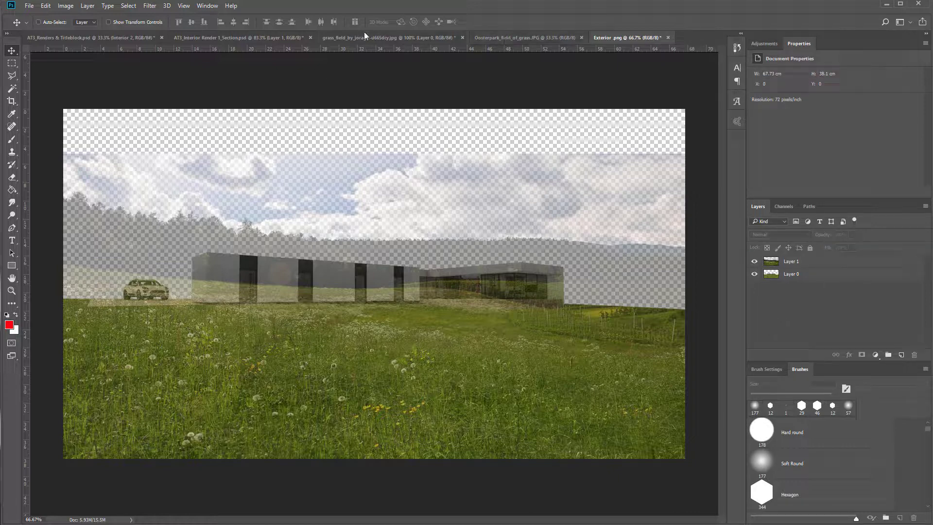
left_click(214, 33)
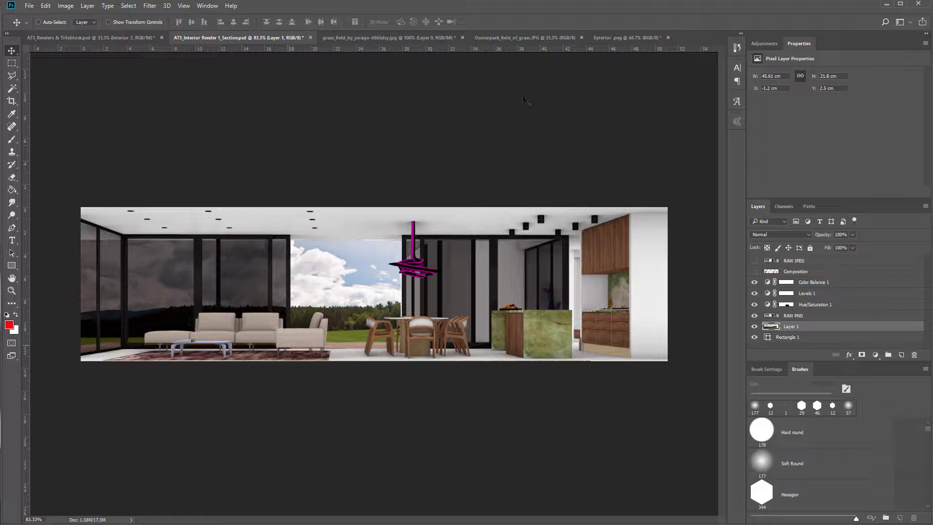
left_click(634, 39)
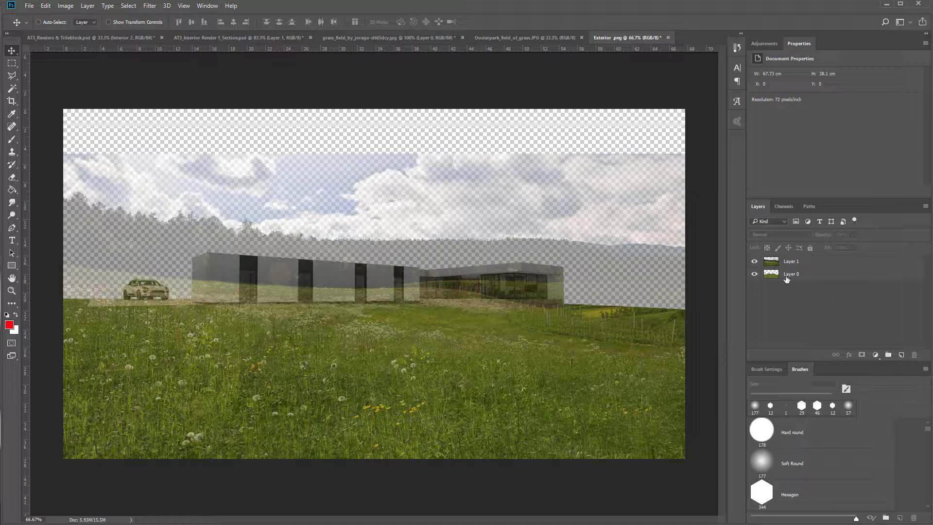
Rename the grass-field layer Vegetition and add a layer mask to it.
double_click(791, 261)
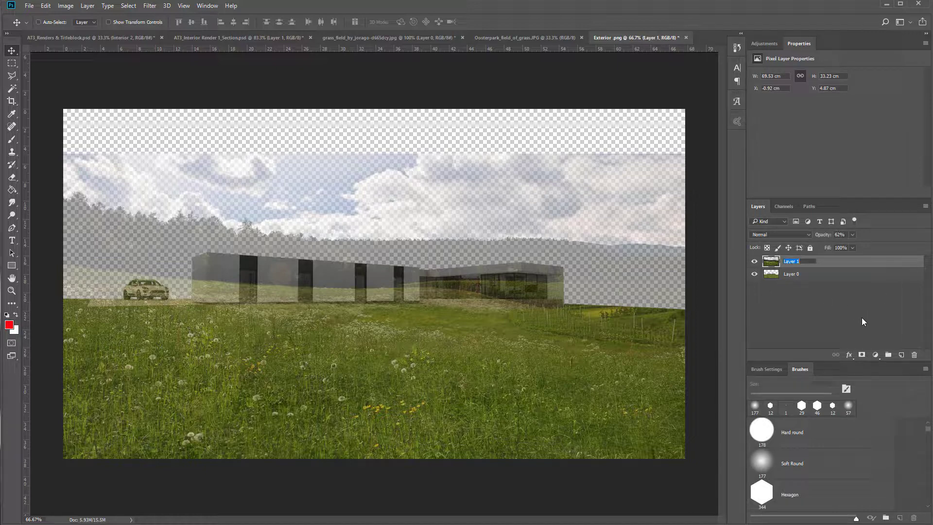
type("Vegetation")
left_click(869, 333)
left_click(799, 262)
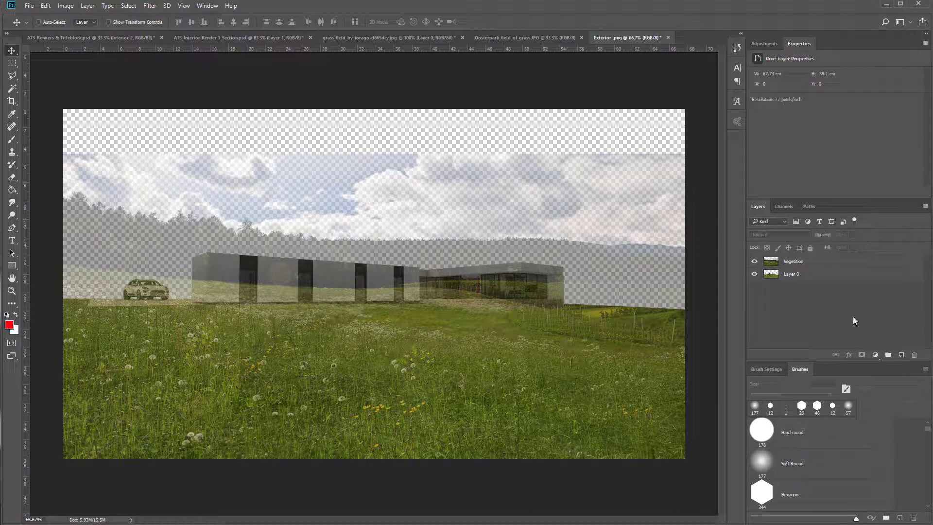
left_click(861, 354)
left_click(793, 263)
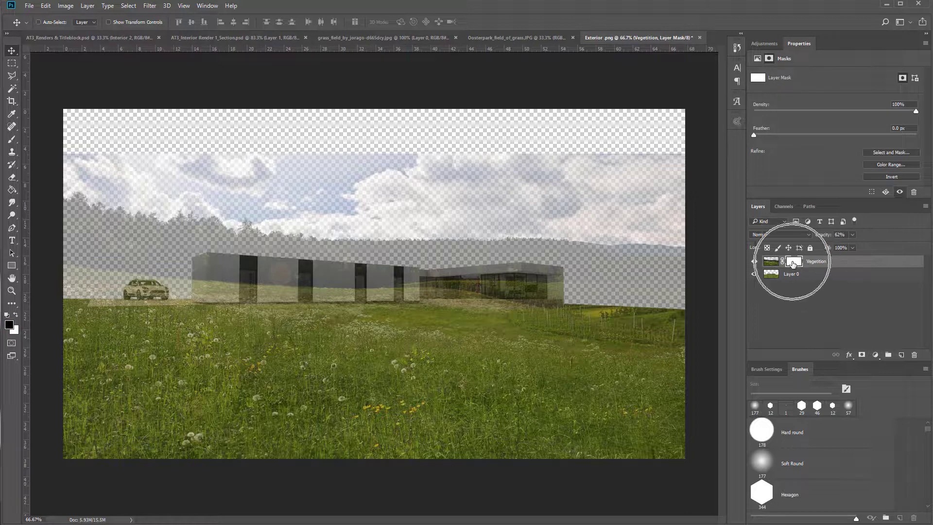
Mask out the vegetation over the house, driveway and car with a black Hexagon brush of about 82 px.
key("b")
left_click(780, 493)
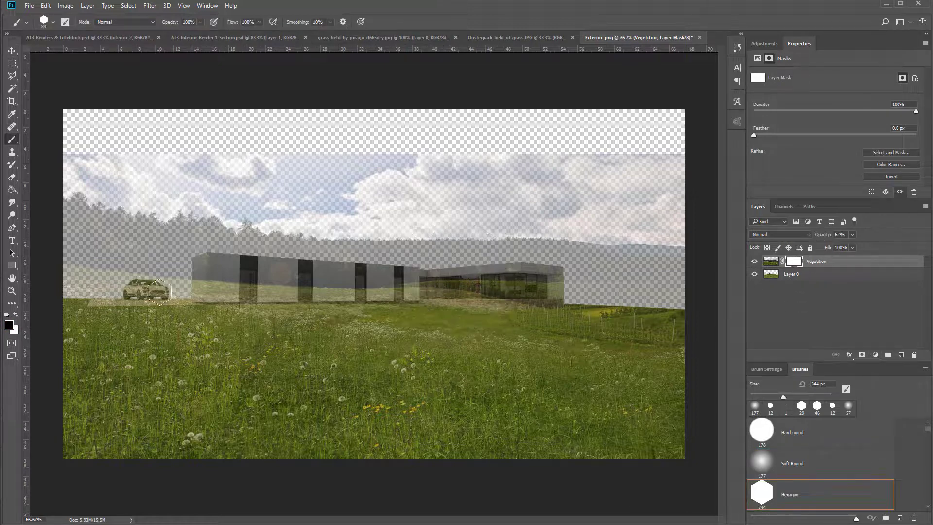
right_click(248, 300, "alt")
mouse_move(216, 269)
left_mouse_down()
mouse_move(420, 276)
mouse_move(417, 296)
mouse_move(202, 286)
mouse_move(493, 306)
mouse_move(543, 307)
mouse_move(556, 274)
mouse_move(432, 280)
mouse_move(210, 264)
mouse_move(199, 284)
mouse_move(203, 301)
mouse_move(156, 285)
mouse_move(115, 293)
mouse_move(167, 291)
mouse_move(233, 322)
mouse_move(185, 308)
mouse_move(190, 301)
mouse_move(87, 294)
left_mouse_up()
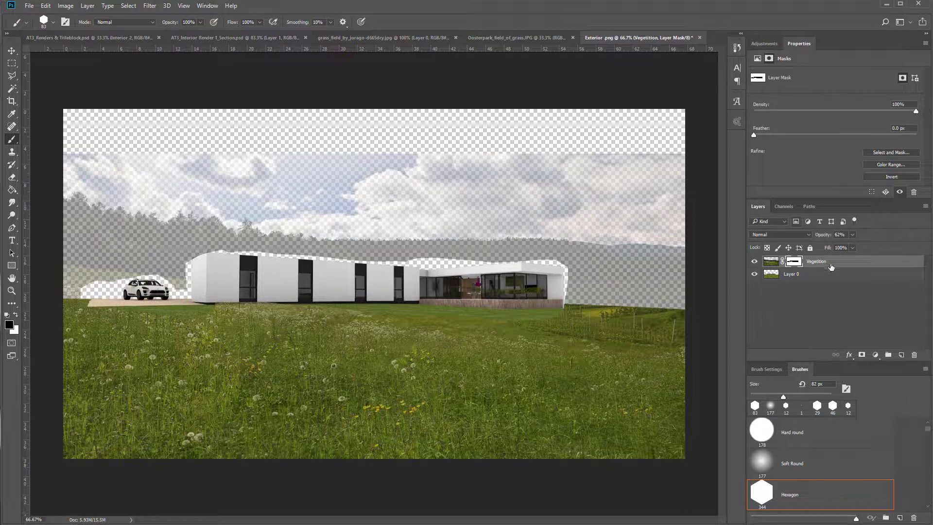
Set the Vegetition layer's opacity to 100% and mask out the plants left over the house's glazed facade and wooden plinth.
left_click(771, 262)
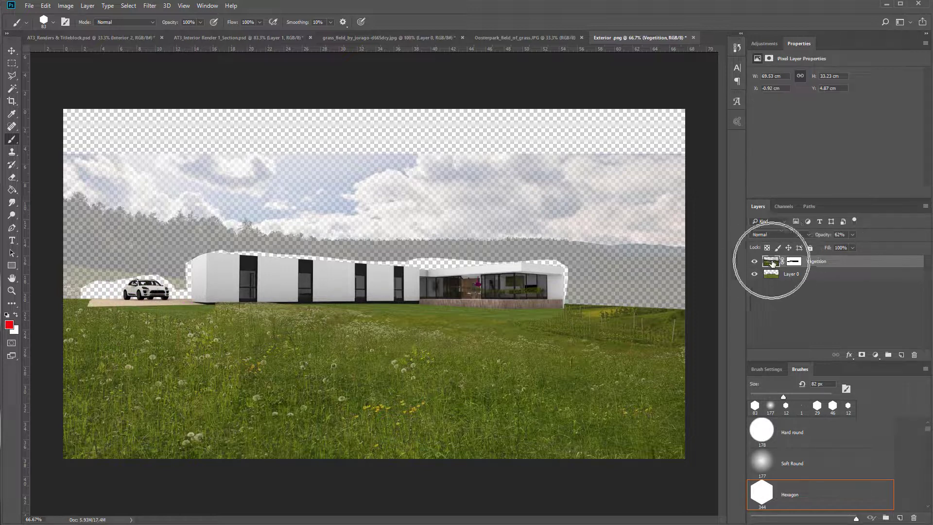
left_click_drag(855, 245, 869, 246)
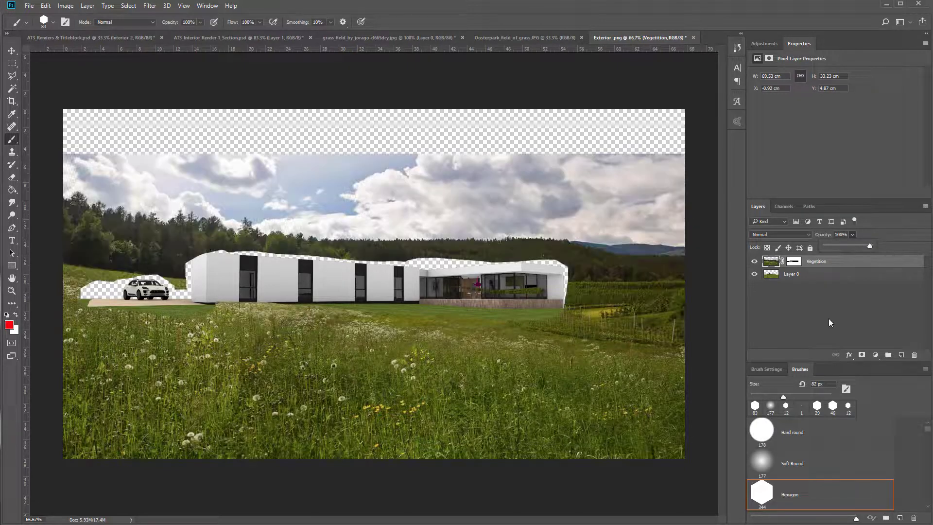
left_click(794, 263)
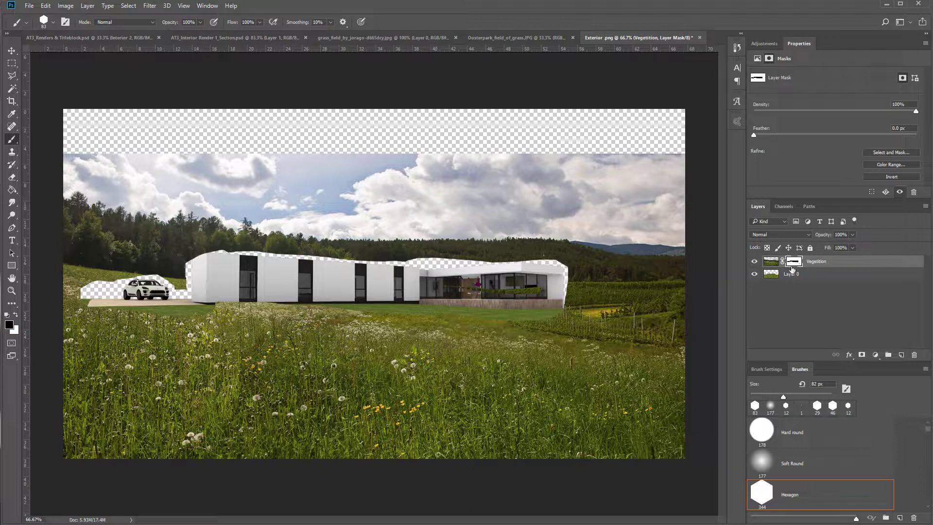
scroll(386, 284, "up", 5)
scroll(564, 303, "up", 4)
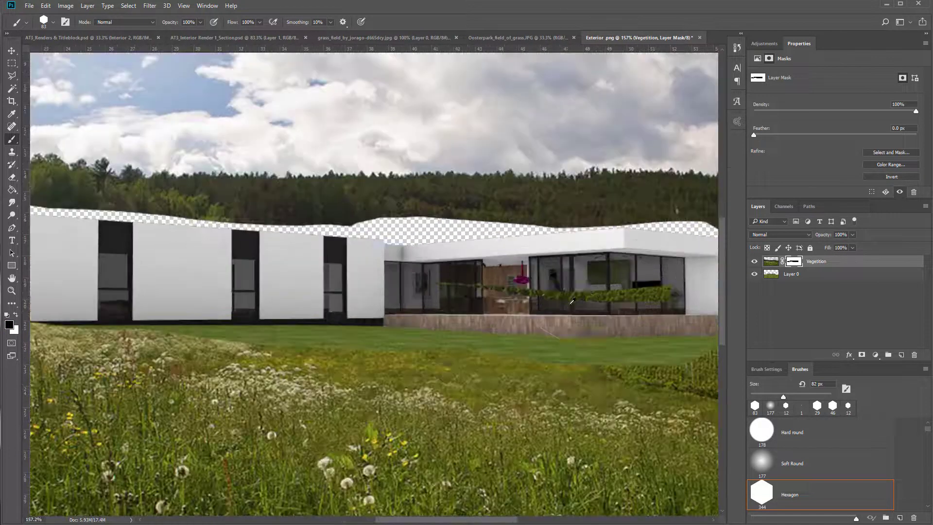
mouse_move(666, 301)
left_mouse_down()
mouse_move(657, 293)
mouse_move(405, 289)
left_mouse_up()
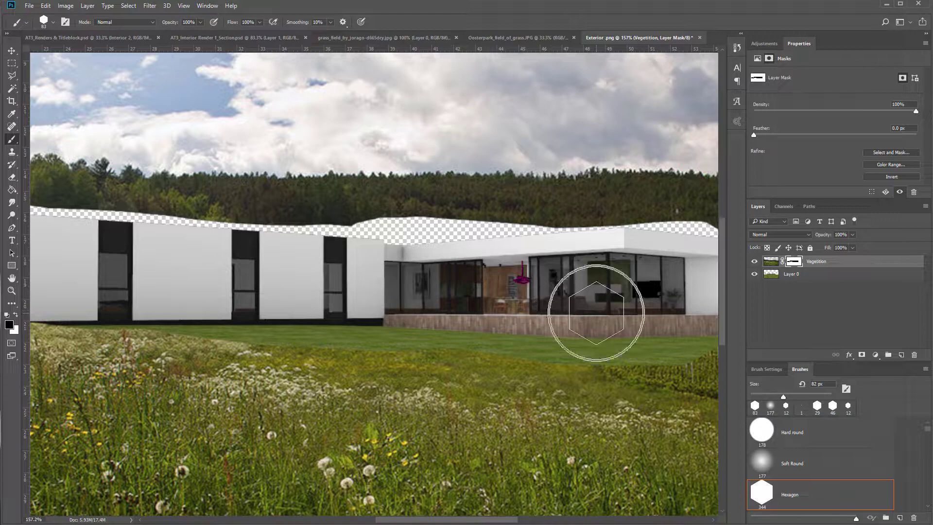
left_click_drag(596, 313, 411, 329)
Paint the vegetation back along the glazed wing's roofline and outer end wall on the mask with a white 18 px Hexagon brush.
scroll(556, 269, "left", 3)
scroll(560, 271, "right", 2)
scroll(563, 270, "up", 2)
scroll(564, 269, "down", 2)
scroll(571, 269, "up", 1)
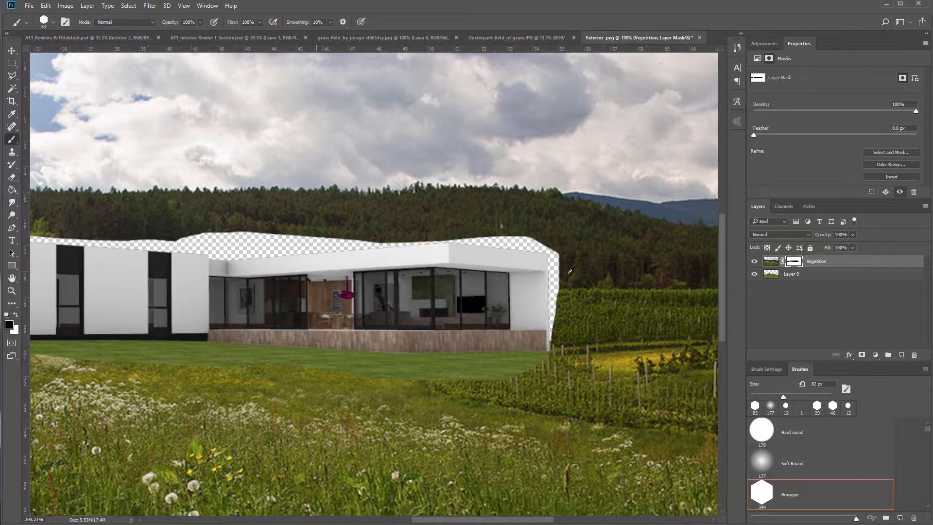
scroll(571, 270, "up", 1)
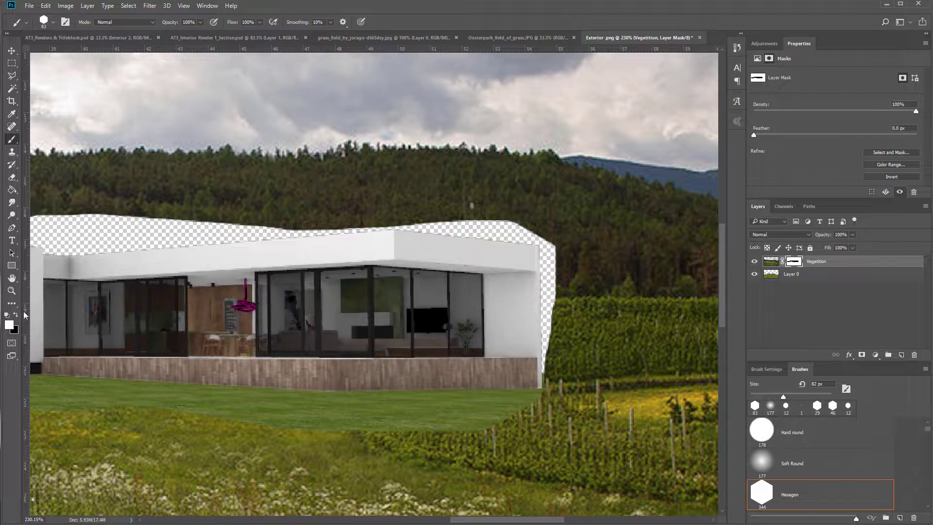
mouse_move(514, 215)
left_mouse_down("alt")
mouse_move(460, 227)
mouse_move(536, 240)
mouse_move(436, 228)
mouse_move(449, 237)
mouse_move(363, 319)
mouse_move(372, 367)
mouse_move(359, 400)
mouse_move(369, 418)
mouse_move(383, 369)
mouse_move(347, 329)
mouse_move(377, 305)
mouse_move(378, 284)
mouse_move(397, 281)
mouse_move(391, 291)
mouse_move(402, 264)
mouse_move(429, 247)
mouse_move(432, 254)
mouse_move(409, 265)
mouse_move(416, 244)
mouse_move(543, 259)
mouse_move(491, 250)
mouse_move(536, 254)
left_mouse_up("alt")
key("x")
key("x")
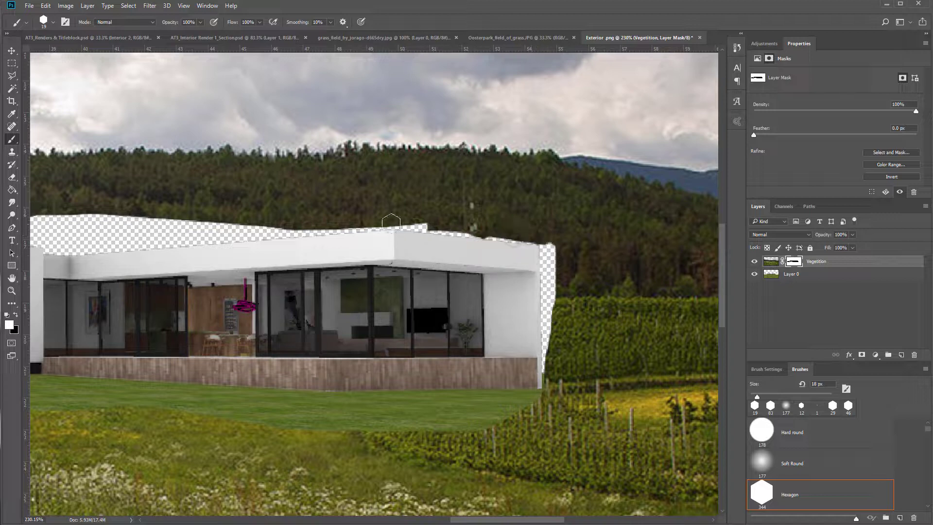
left_click(396, 219, "shift")
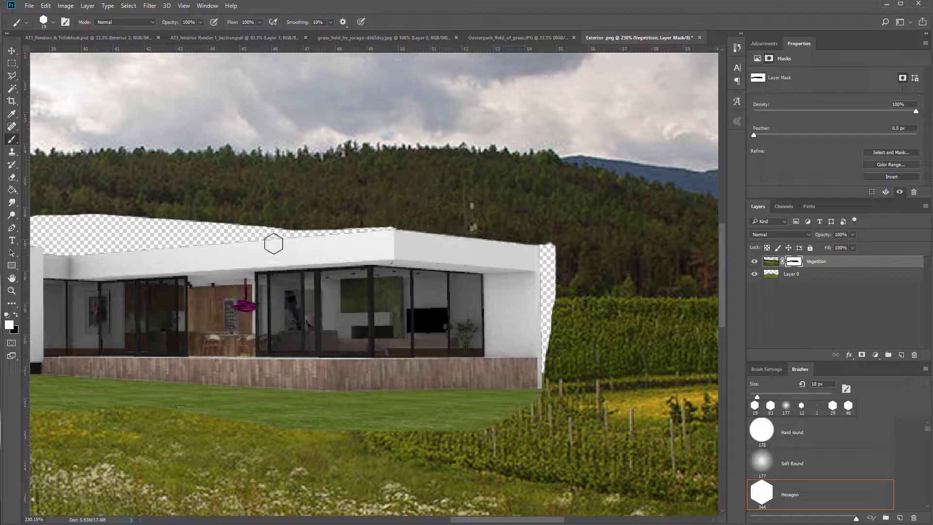
left_click(68, 244, "shift")
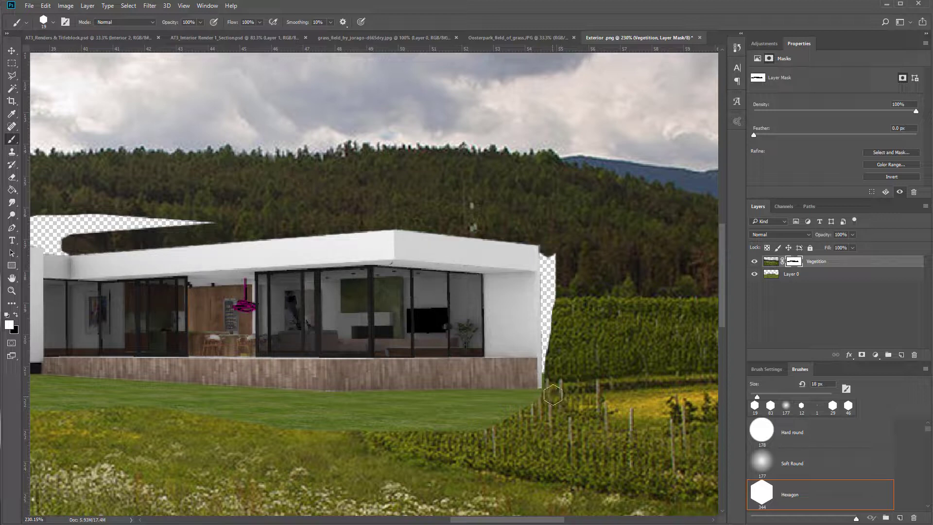
left_click(552, 389, "shift")
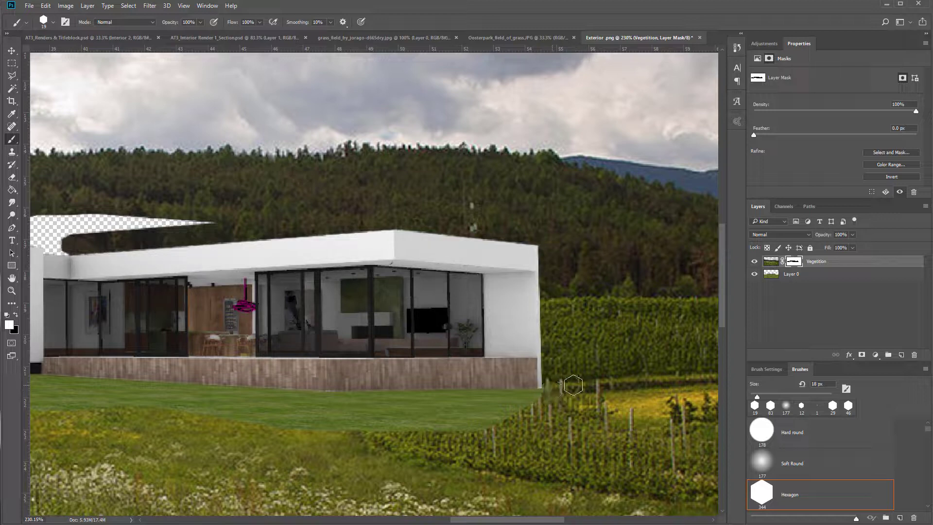
Restore the vegetation in the corner where the glazed wing's roof meets the white volume, refining the roof edge with a 5 px brush.
left_click_drag(389, 344, 724, 366)
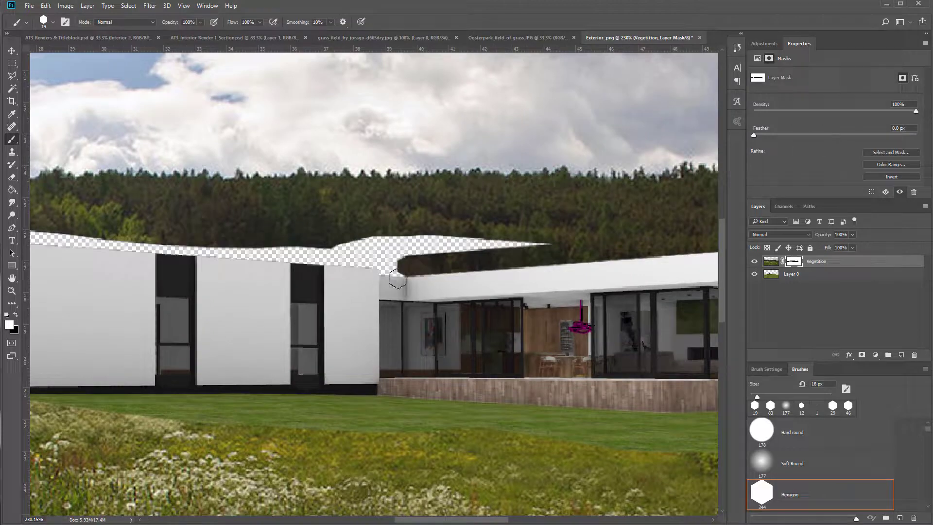
left_click_drag(403, 268, 385, 266)
scroll(385, 267, "up", 8, "alt")
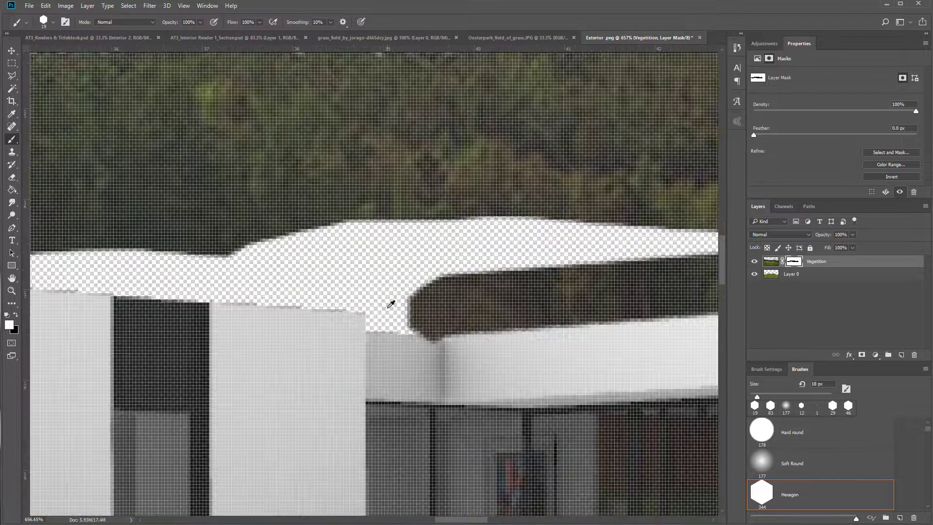
scroll(391, 303, "up", 2, "alt")
left_click(421, 302)
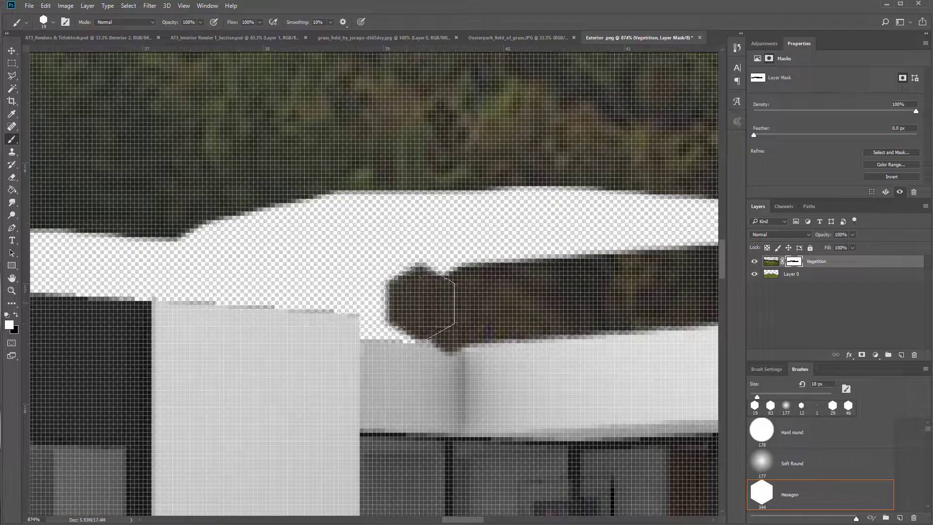
mouse_move(396, 299)
left_mouse_down()
mouse_move(438, 298)
mouse_move(408, 304)
left_mouse_up()
left_click(373, 330)
left_click(367, 330)
key("x")
mouse_move(448, 362)
left_mouse_down()
mouse_move(437, 356)
mouse_move(465, 357)
left_mouse_up()
key("x")
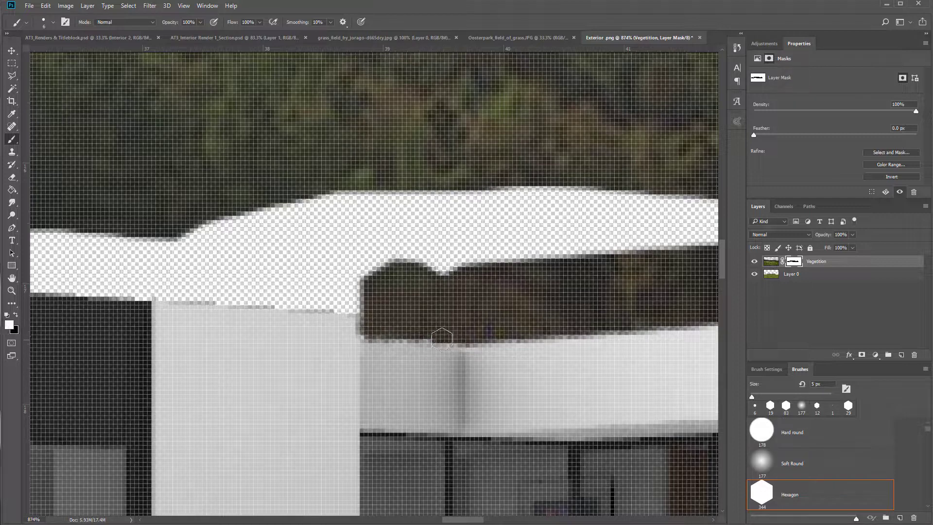
Outline the long white volume with a Polygonal Lasso selection along its roof, end wall and base, and return to the Brush tool.
scroll(448, 328, "down", 3)
scroll(449, 324, "down", 4)
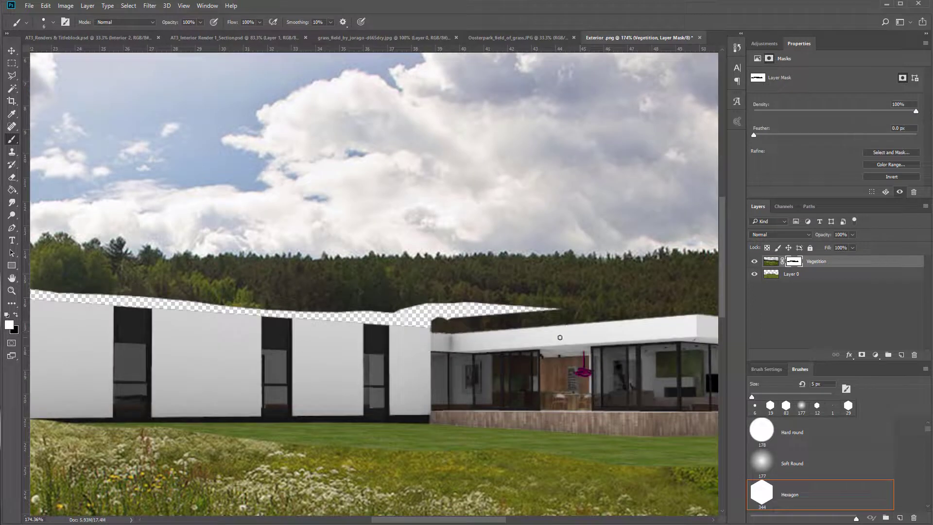
scroll(560, 337, "down", 2)
mouse_move(366, 322)
left_mouse_down()
mouse_move(454, 316)
mouse_move(460, 324)
left_mouse_up()
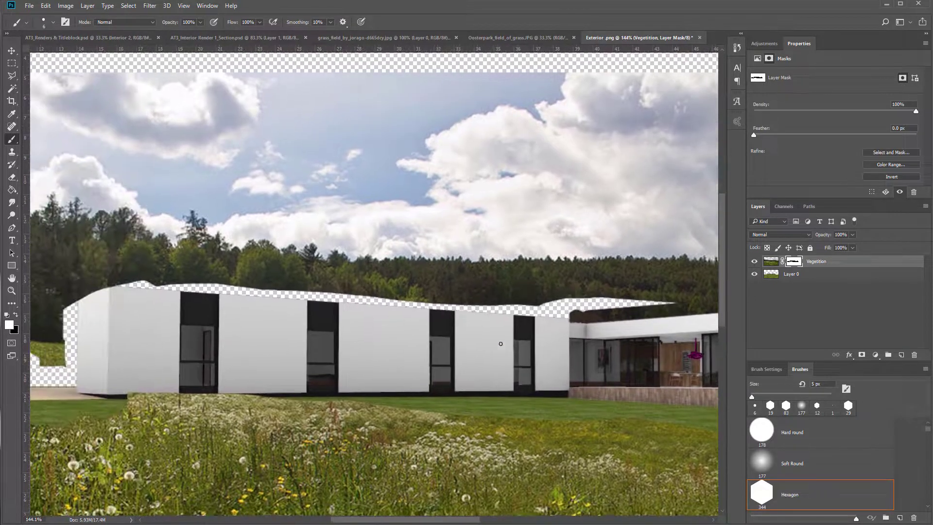
key("l")
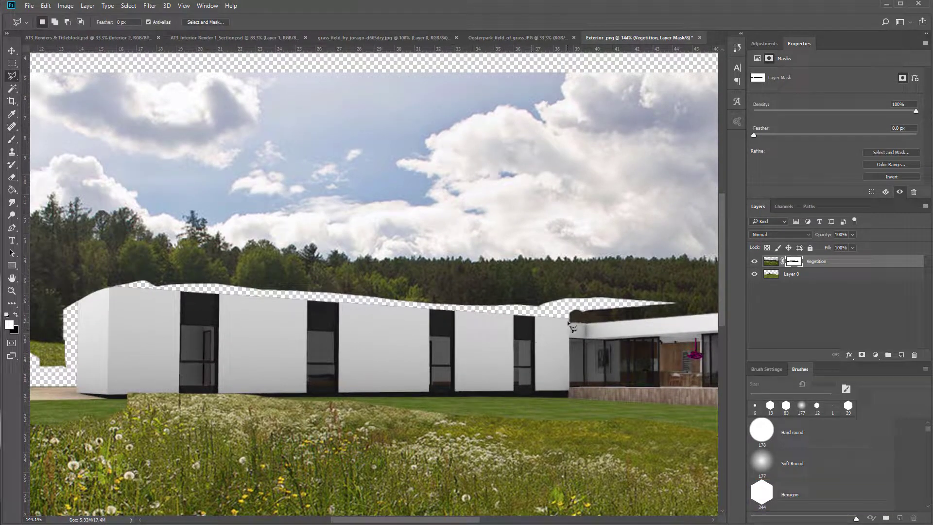
left_click(570, 319)
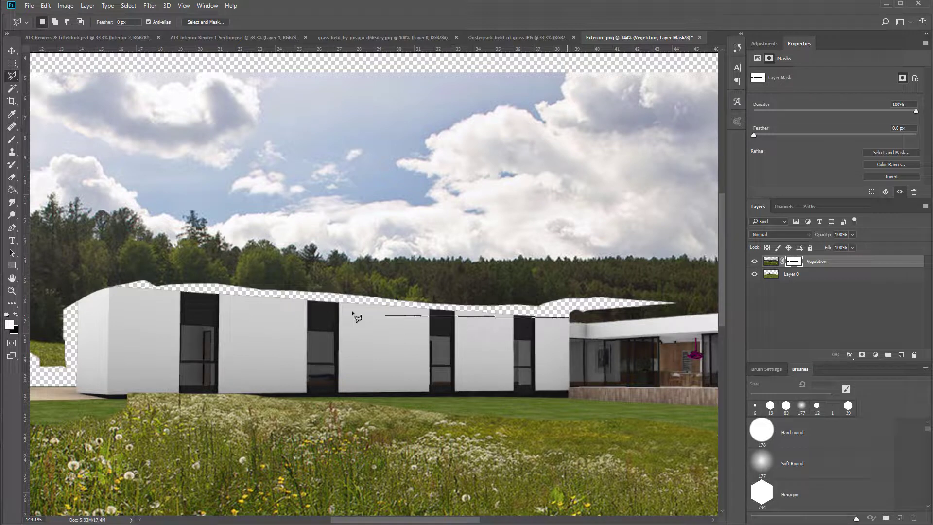
left_click(110, 287)
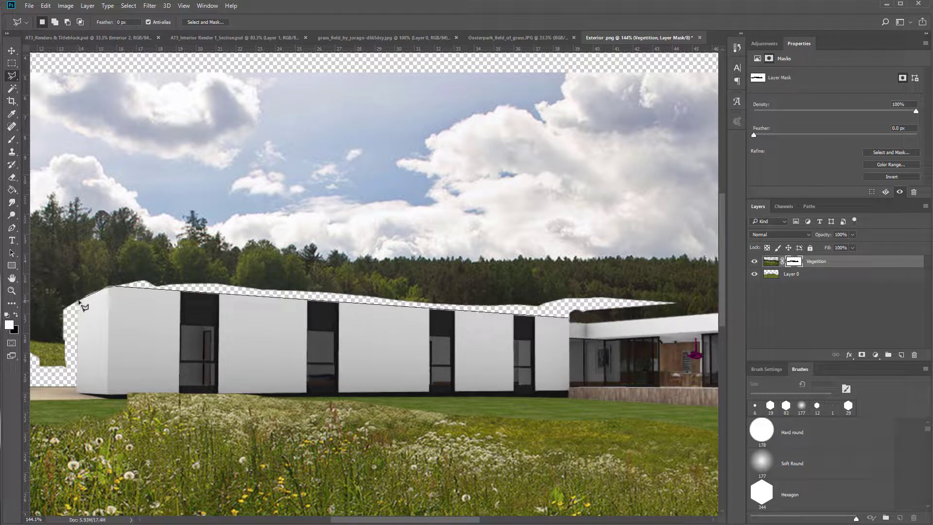
left_click(80, 299)
left_click(78, 391)
left_click(108, 398)
left_click(127, 398)
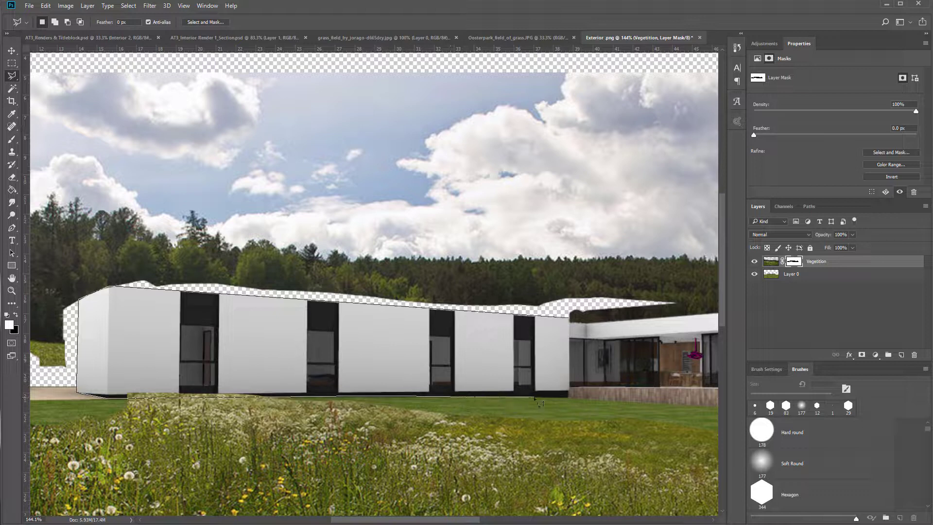
double_click(569, 397)
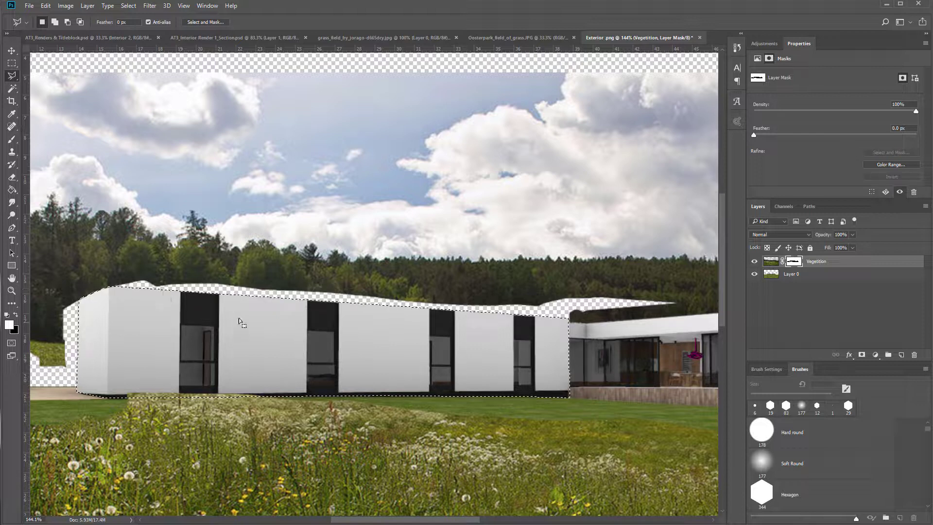
key("b")
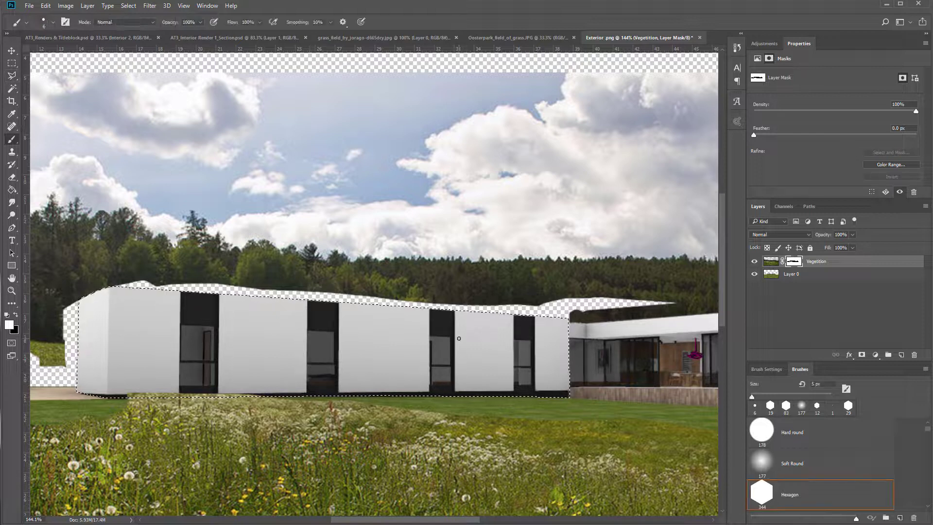
mouse_move(460, 342)
left_mouse_down()
mouse_move(378, 330)
mouse_move(392, 365)
left_mouse_up()
key("ctrl+z")
key("ctrl+z")
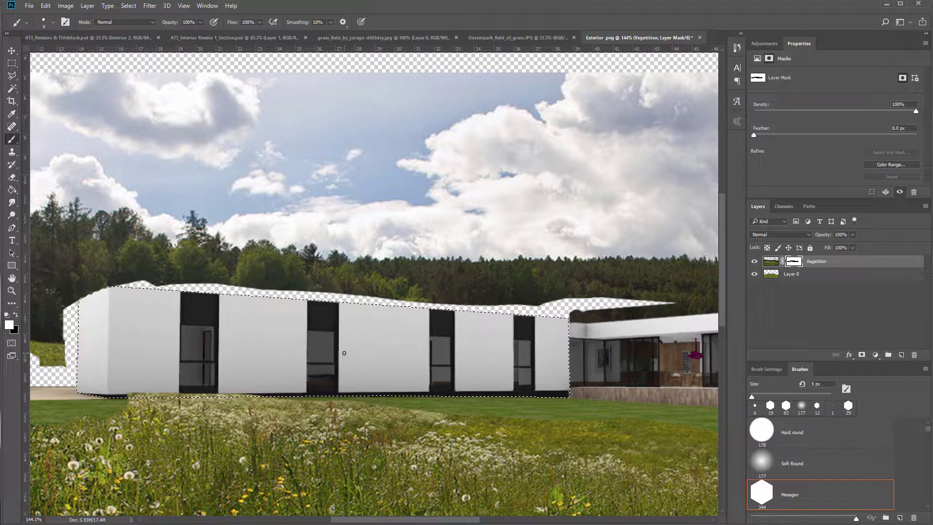
Invert the selection around the long white volume and enlarge the Hexagon brush to 98 px.
left_click(130, 6)
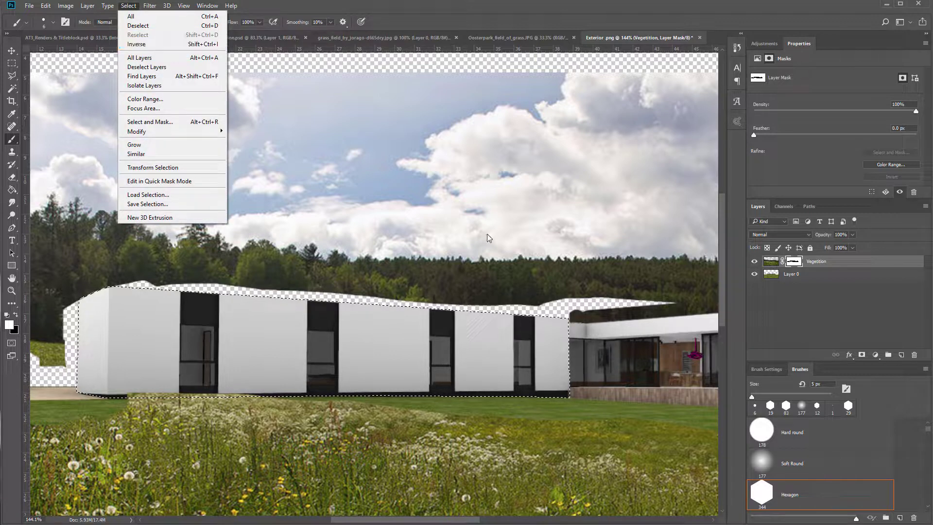
left_click(414, 311)
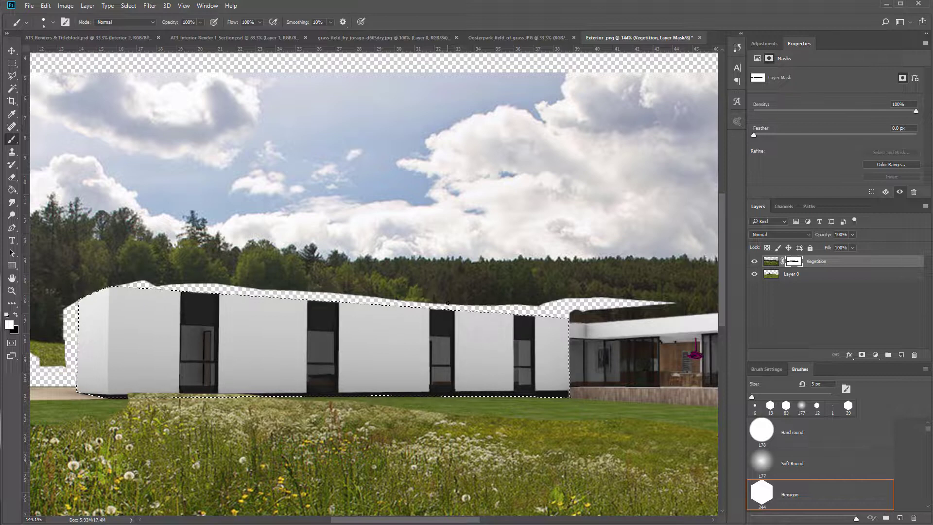
left_click_drag(410, 281, 456, 281, "alt")
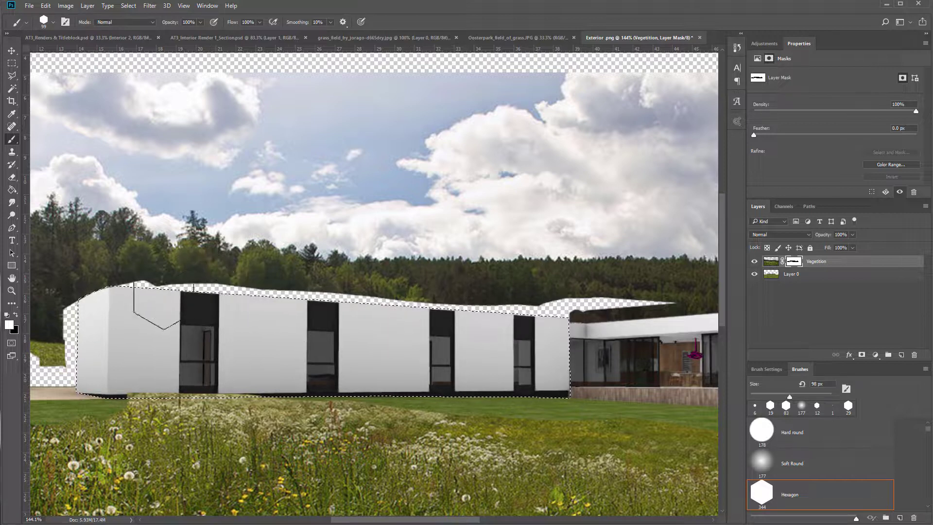
mouse_move(651, 286)
left_mouse_down()
mouse_move(502, 290)
mouse_move(530, 294)
mouse_move(232, 271)
mouse_move(320, 290)
mouse_move(107, 258)
mouse_move(155, 290)
mouse_move(71, 301)
mouse_move(67, 372)
mouse_move(339, 433)
mouse_move(502, 418)
left_mouse_up()
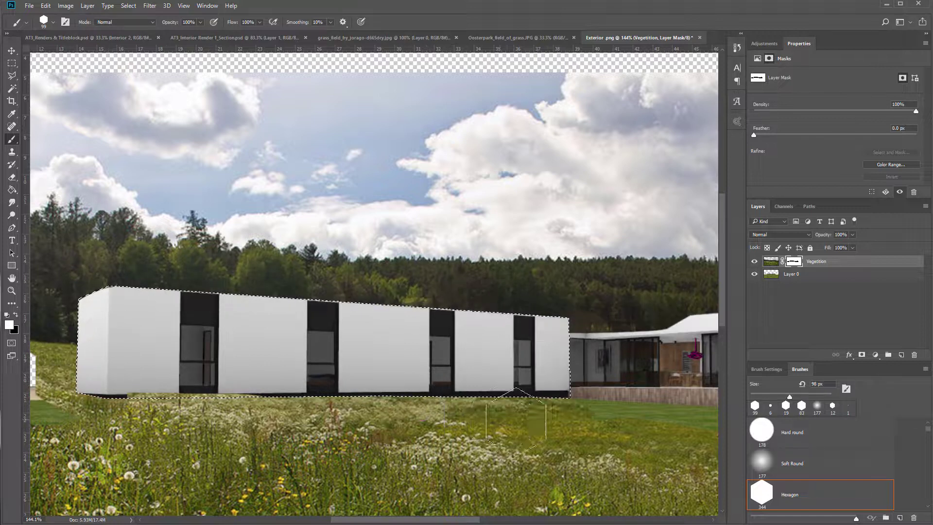
scroll(521, 425, "right", 8)
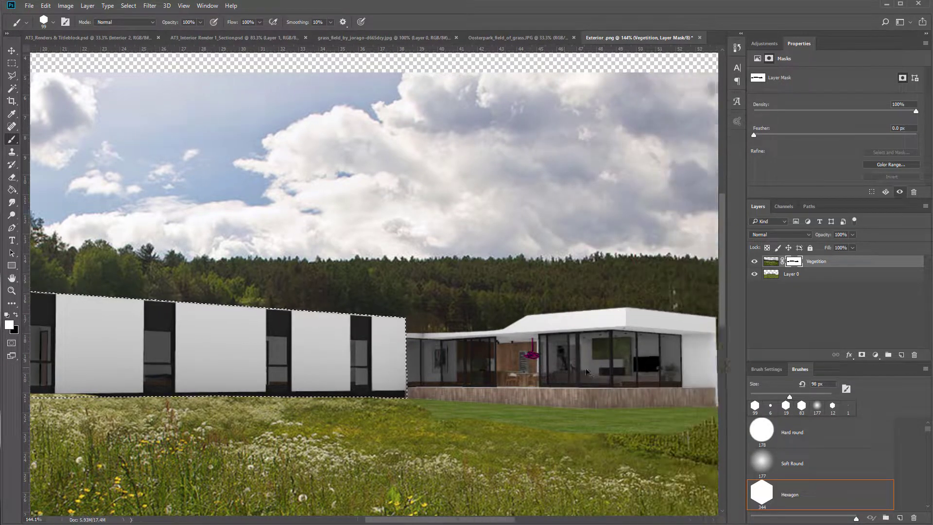
scroll(586, 372, "right", 1)
mouse_move(447, 345)
left_mouse_down()
mouse_move(530, 312)
mouse_move(598, 354)
mouse_move(422, 349)
mouse_move(609, 386)
left_mouse_up()
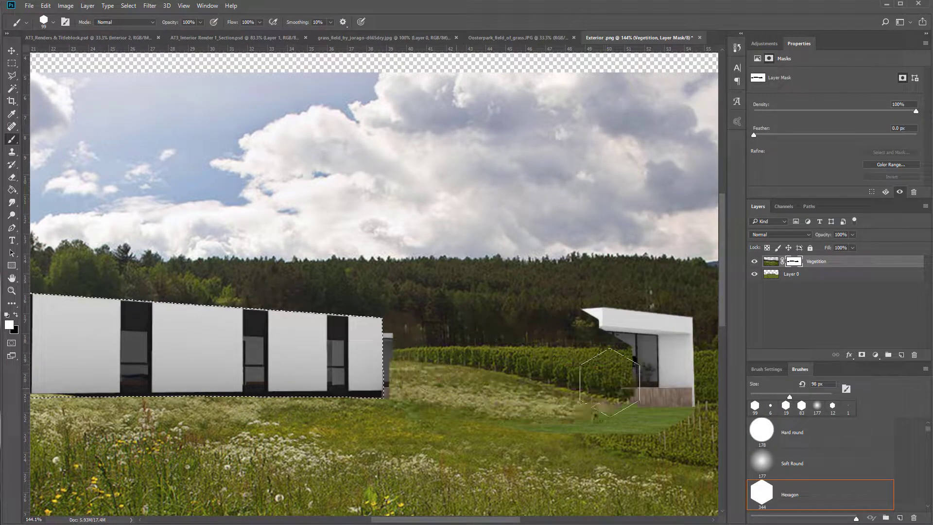
key("ctrl+z")
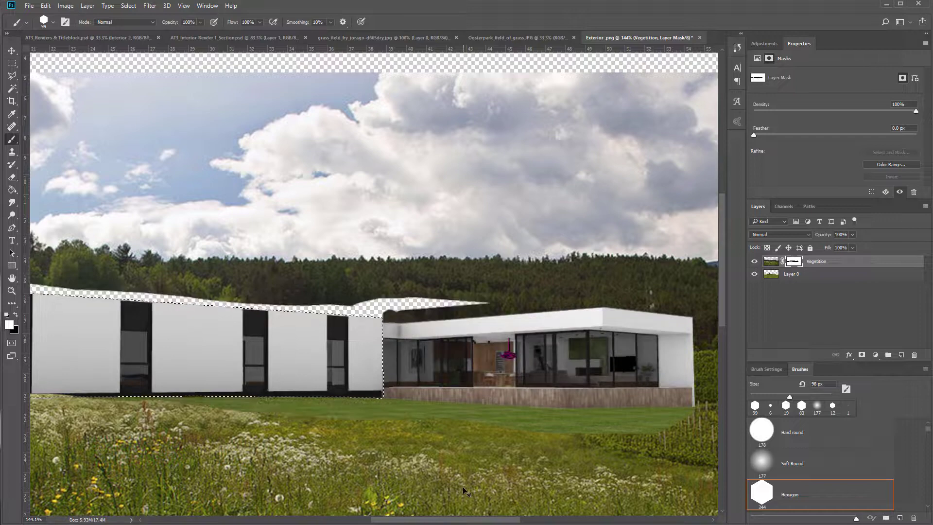
Paint the vegetation back around the outside of the selected white volume on the mask, and deselect.
left_click_drag(408, 294, 3, 264)
mouse_move(232, 290)
left_mouse_down()
mouse_move(310, 279)
mouse_move(583, 296)
left_mouse_up()
mouse_move(354, 288)
left_mouse_down()
mouse_move(236, 309)
mouse_move(232, 367)
mouse_move(253, 370)
mouse_move(267, 421)
mouse_move(675, 439)
mouse_move(392, 446)
left_mouse_up()
key("ctrl+d")
scroll(473, 403, "down", 4)
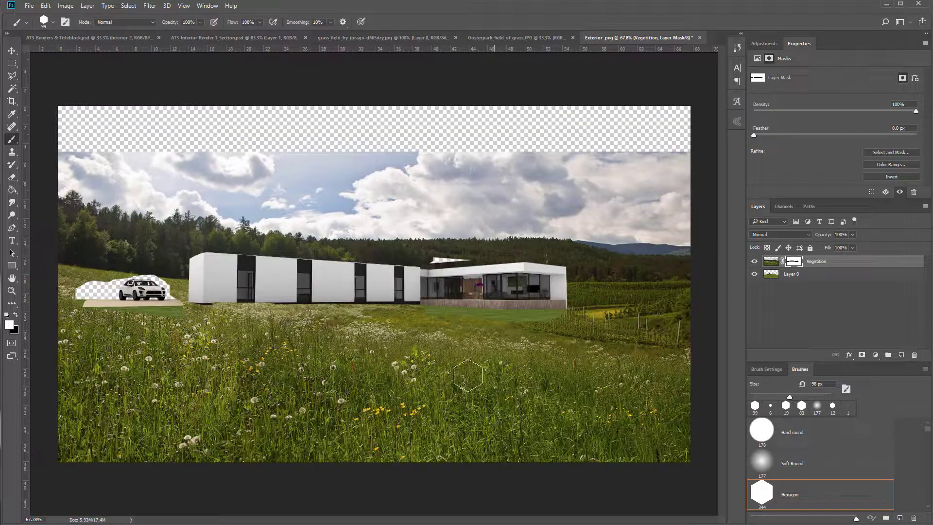
key("v")
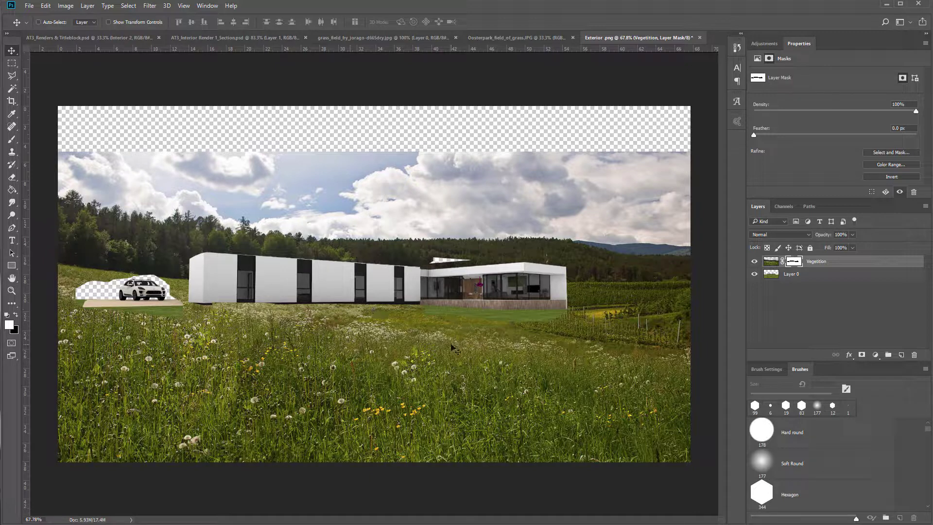
left_click(755, 263)
left_click(755, 262)
key("ctrl+t")
right_click(302, 240)
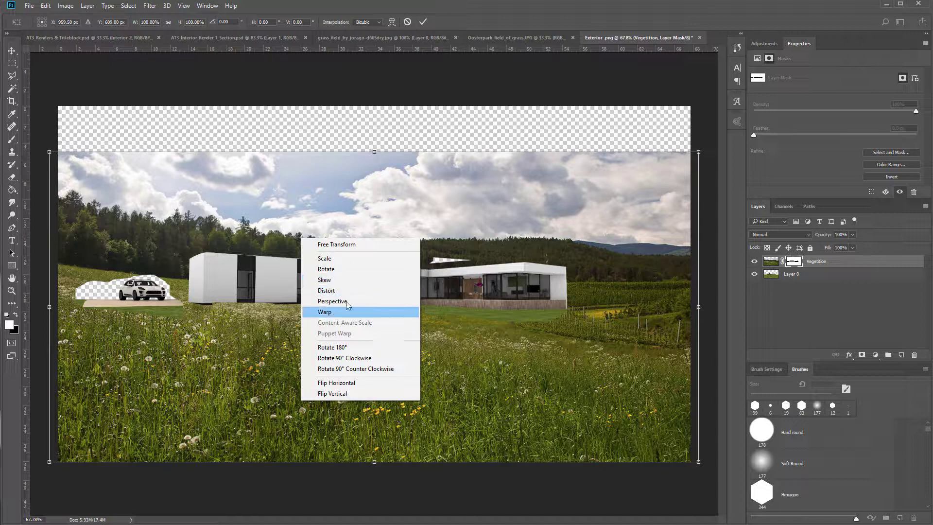
left_click(440, 143)
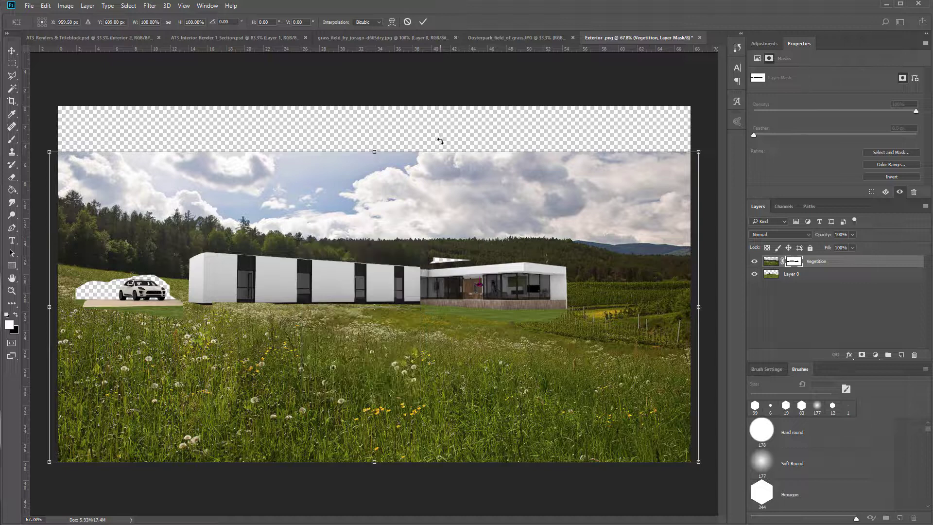
key("Return")
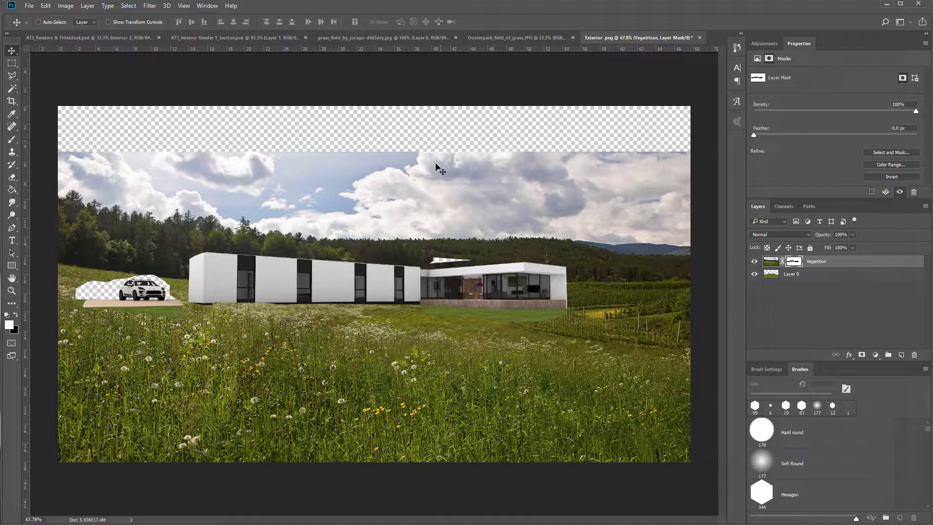
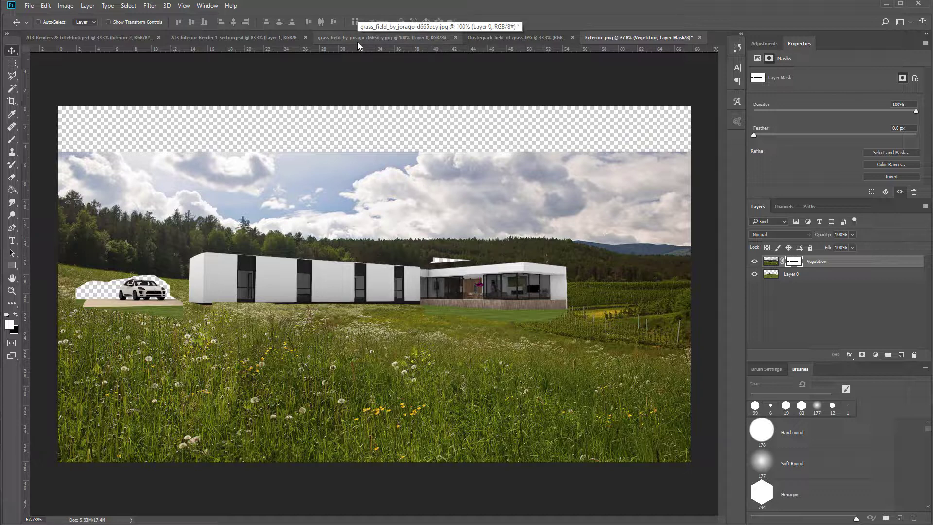
Return to the AT3_Interior Render 1_Section document and open the transparent-background Casual_v8_026 cutout from the Resources folder.
left_click(225, 37)
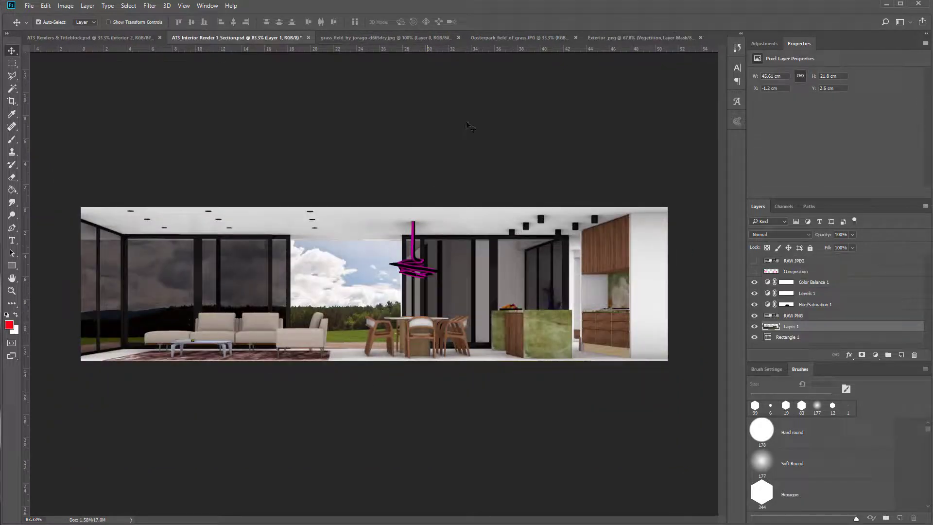
key("ctrl+o")
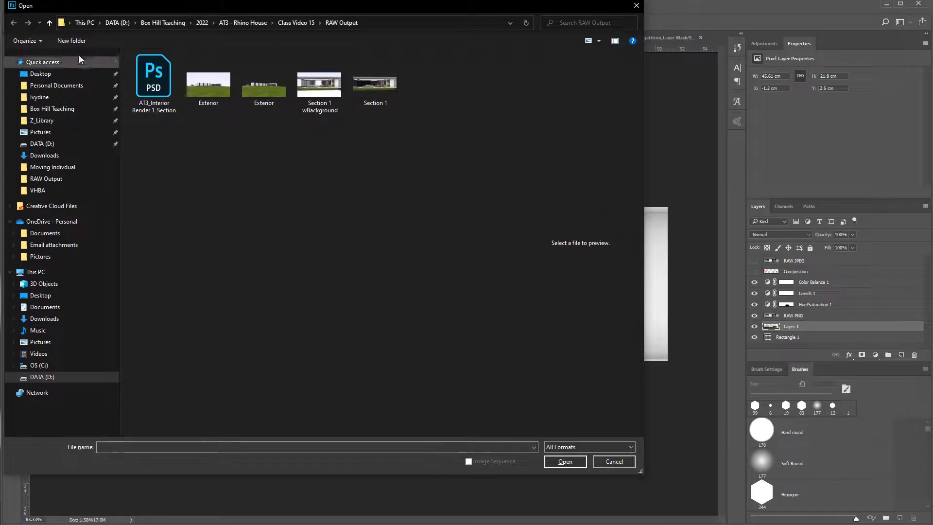
left_click(49, 22)
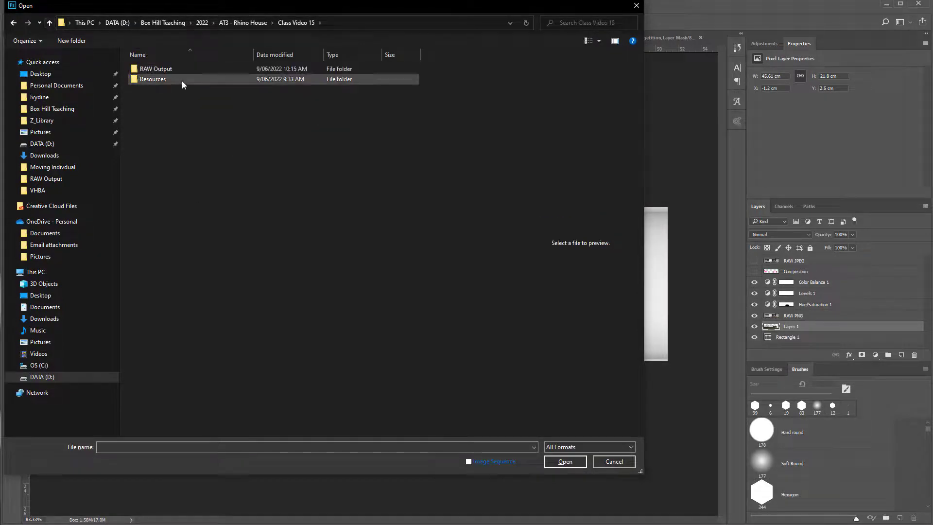
double_click(181, 81)
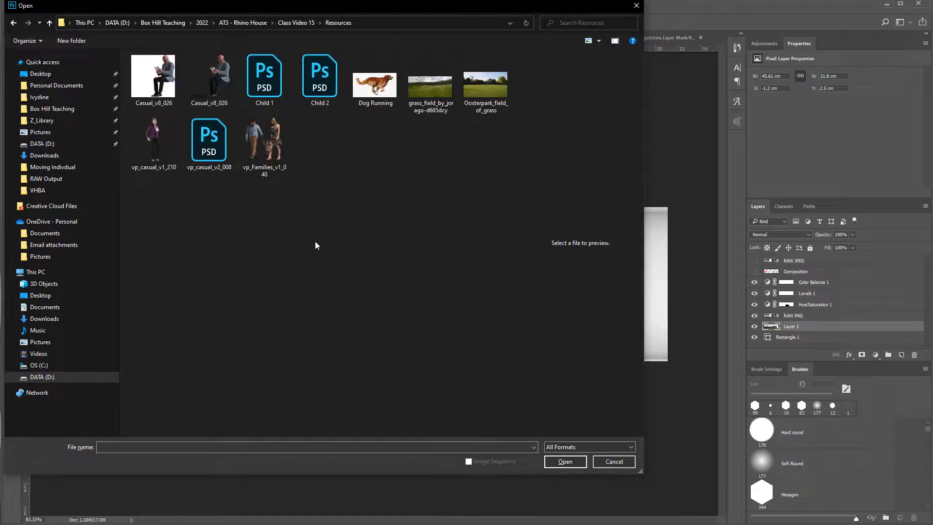
left_click(218, 99)
double_click(217, 77)
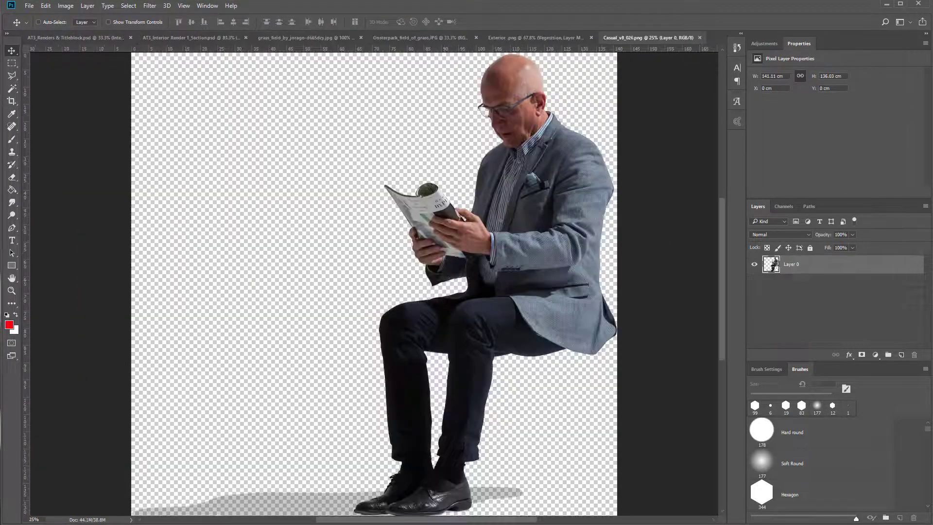
Copy the seated man cutout into the interior section document and raise its layer above Color Balance 1.
left_click_drag(509, 263, 450, 264)
left_click_drag(498, 223, 536, 226)
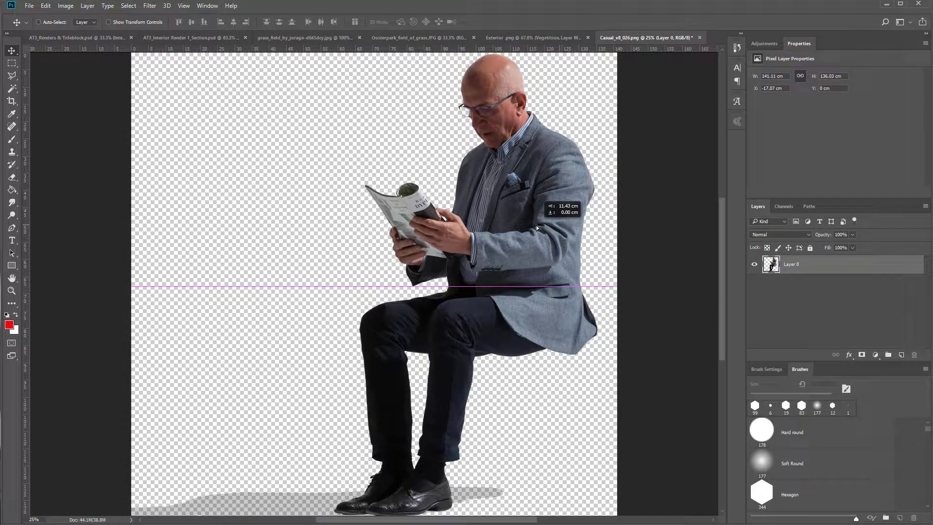
left_click_drag(535, 225, 194, 30)
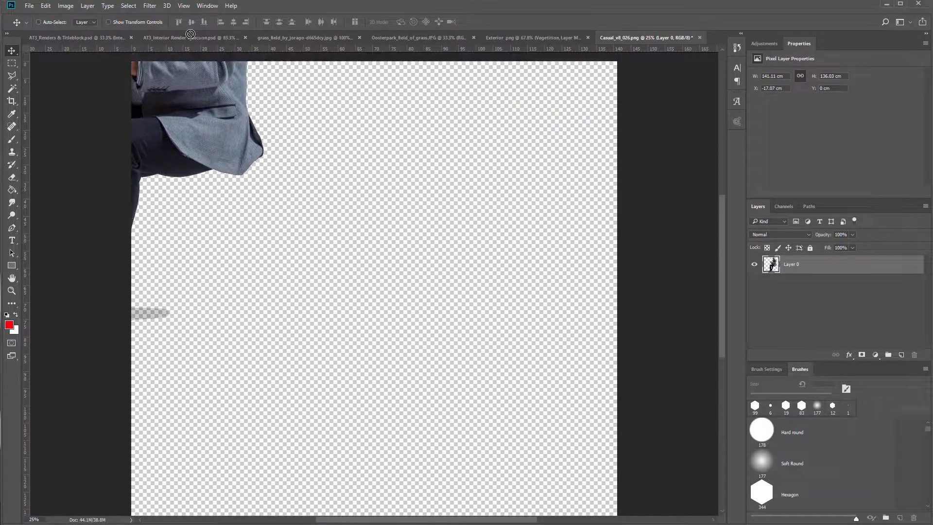
left_click(191, 38)
left_click_drag(354, 273, 721, 319)
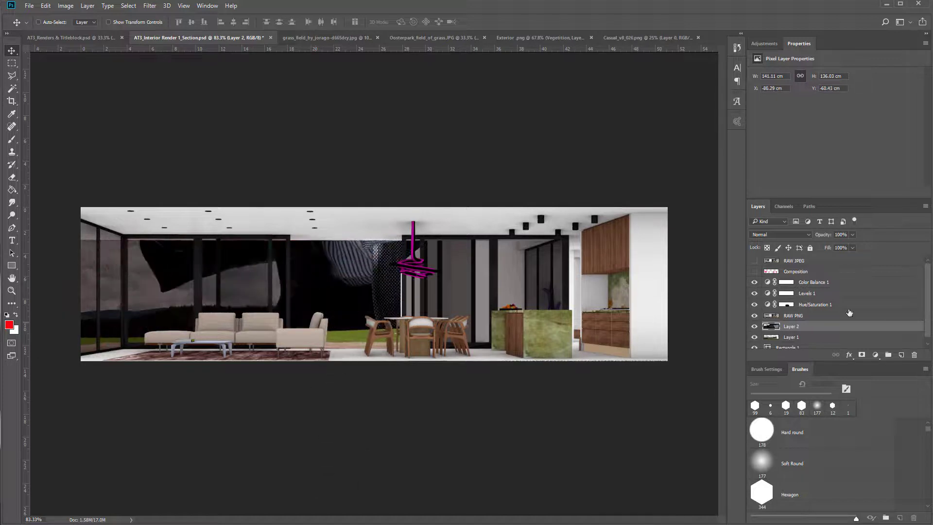
left_click_drag(795, 332, 798, 283)
key("ctrl")
key("ctrl")
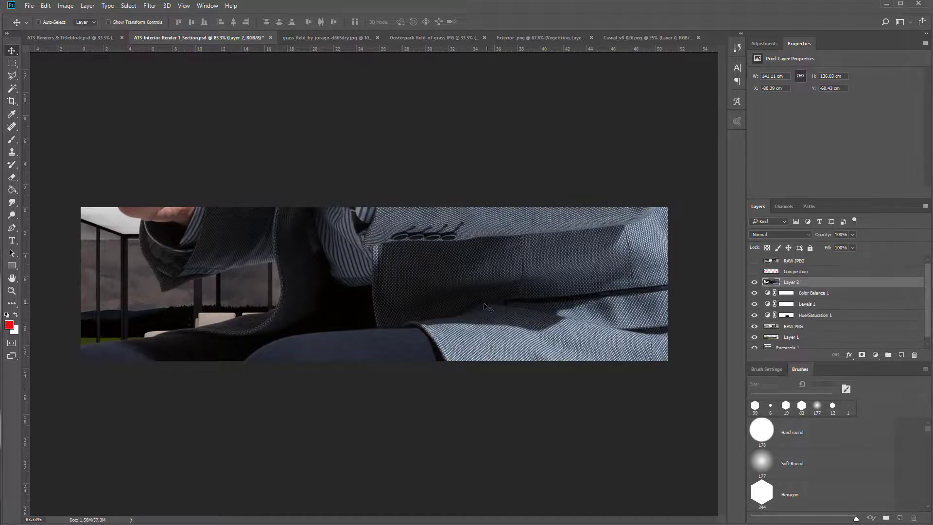
Scale the seated man down to about 5% of his size and place him over the kitchen area.
left_click_drag(491, 307, 493, 316)
scroll(496, 313, "down", 3)
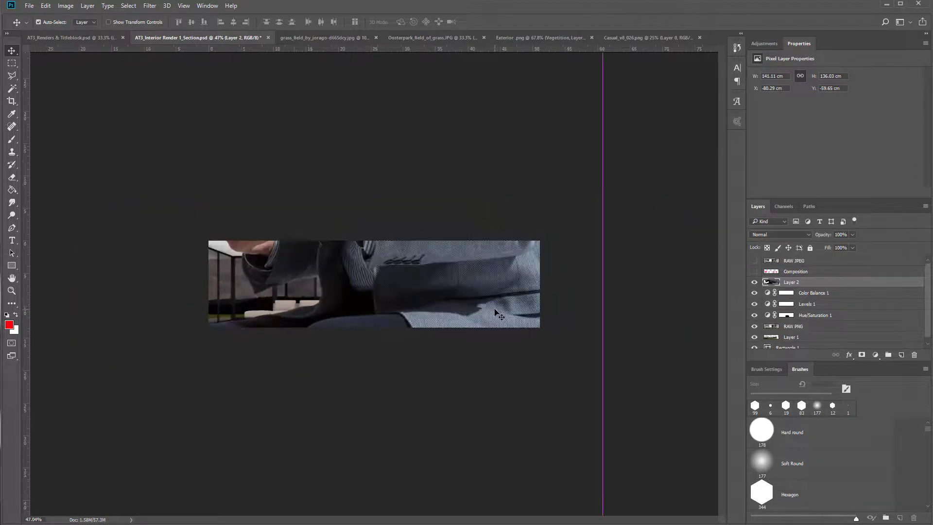
key("ctrl+t")
scroll(468, 327, "down", 10)
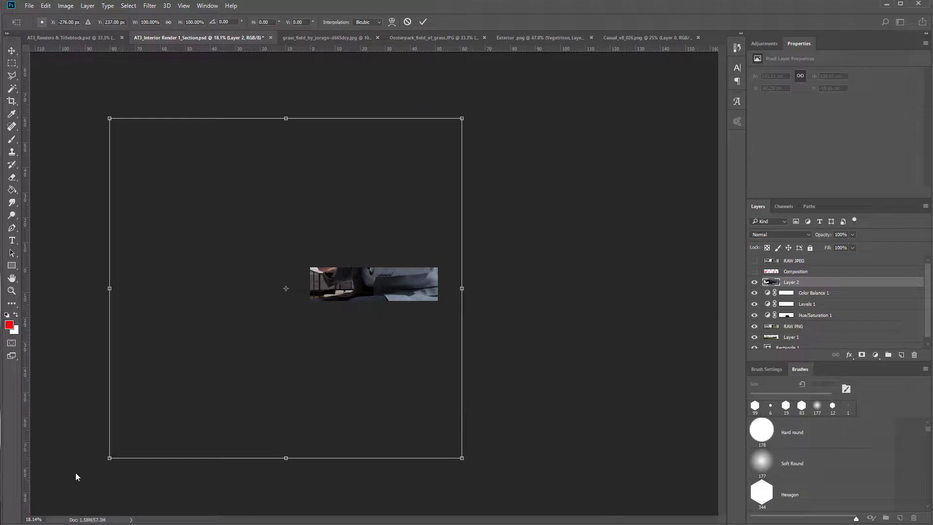
left_click_drag(110, 457, 410, 300)
scroll(412, 310, "up", 11)
left_click_drag(399, 352, 470, 305)
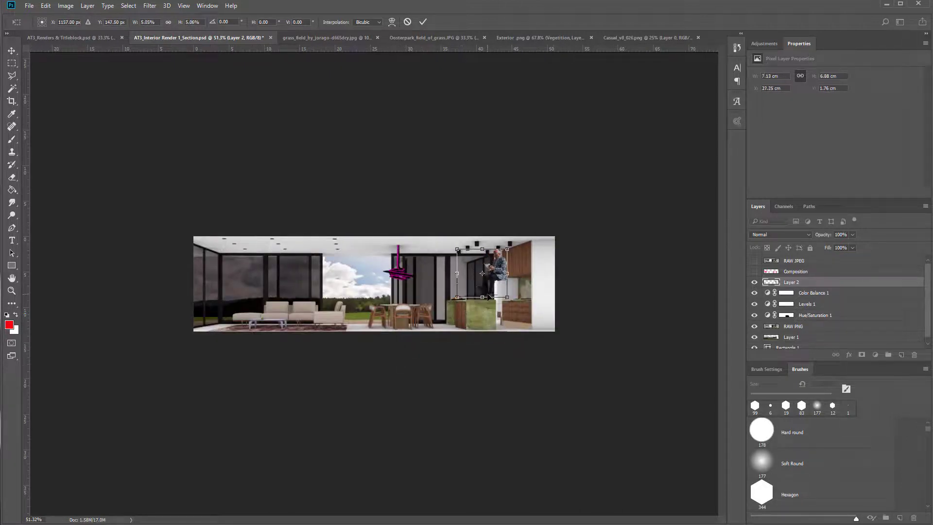
key("Return")
Move the seated man to the far end of the sofa by the corner glazing and shrink him to about 5.5 by 5.33 cm.
key("ctrl+plus")
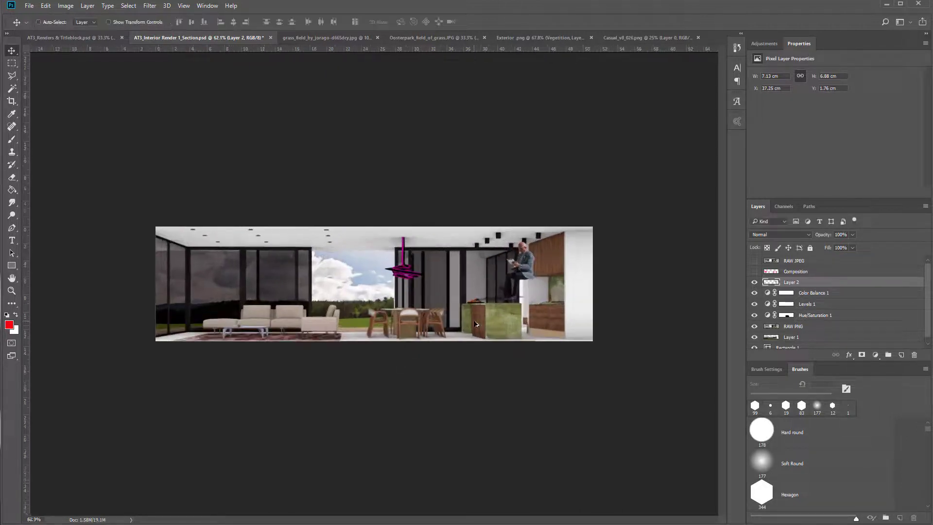
scroll(440, 303, "up", 2)
left_click_drag(640, 253, 243, 336)
key("ctrl+t")
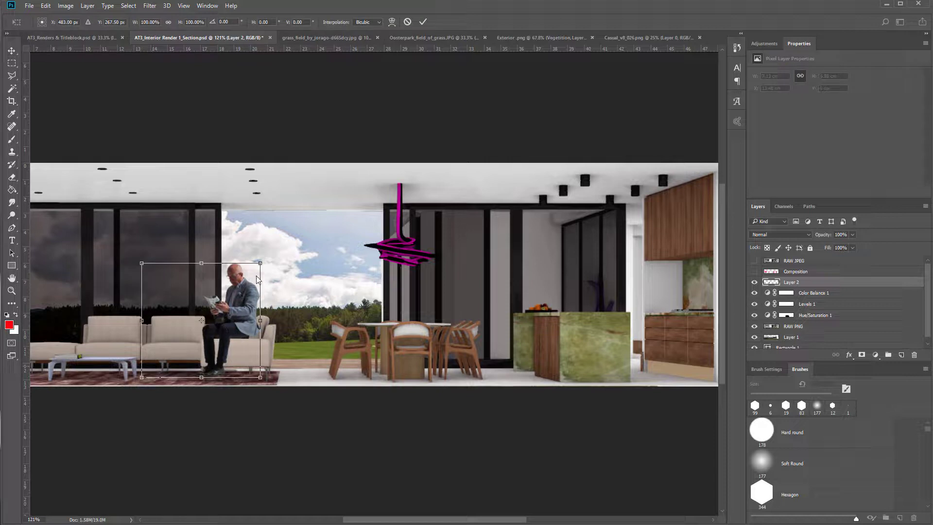
left_click_drag(262, 264, 229, 292)
left_click_drag(260, 341, 312, 362)
left_click_drag(336, 311, 350, 298)
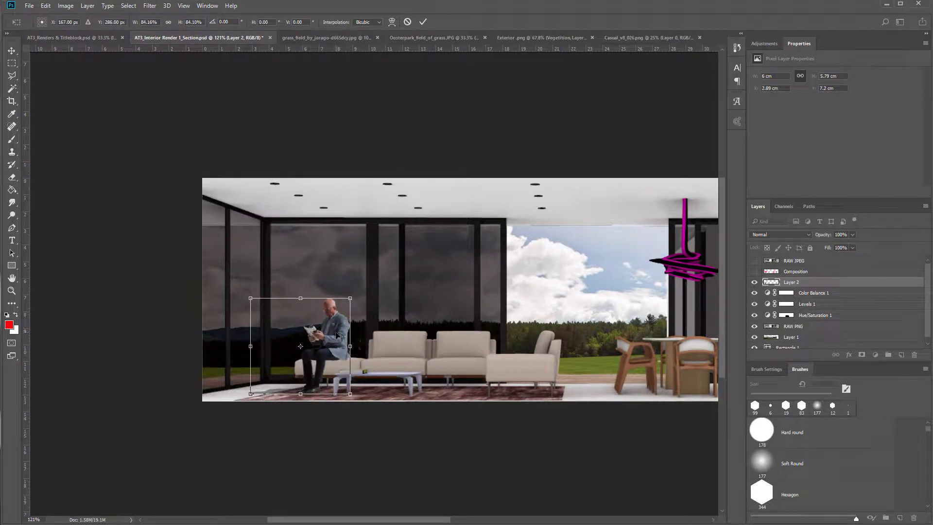
left_click_drag(356, 297, 323, 331)
key("Return")
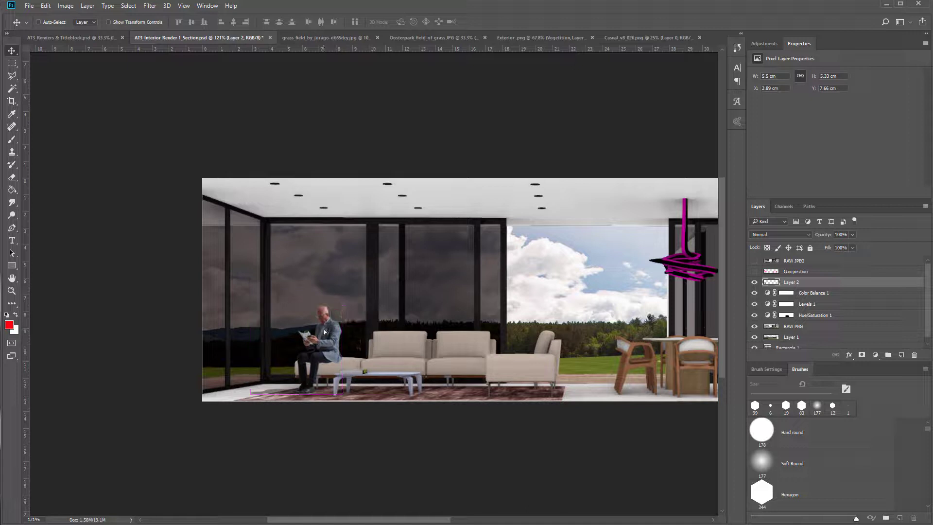
Flip the seated man horizontally and reposition him on the sofa's end seat, facing the coffee table.
right_click(316, 331)
right_click(330, 322)
left_click(326, 332)
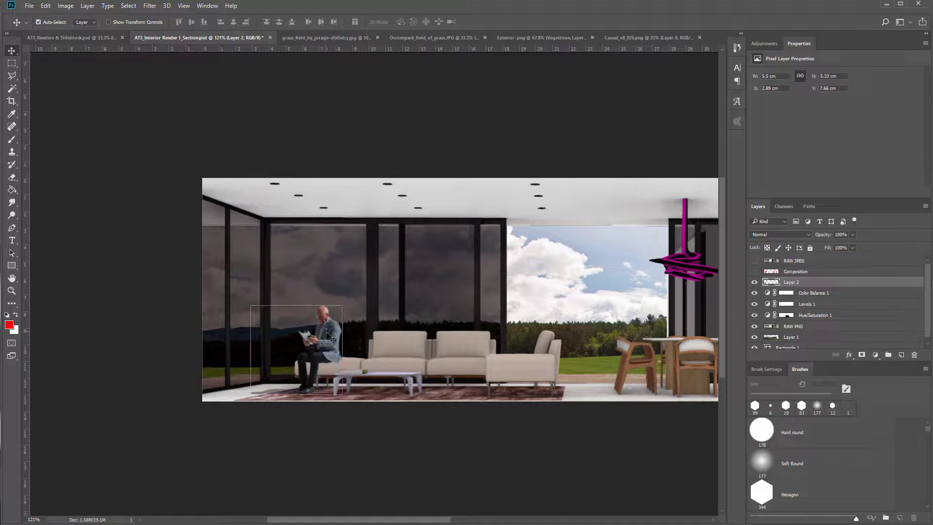
key("ctrl+t")
right_click(327, 332)
left_click(371, 479)
left_click_drag(281, 343, 339, 340)
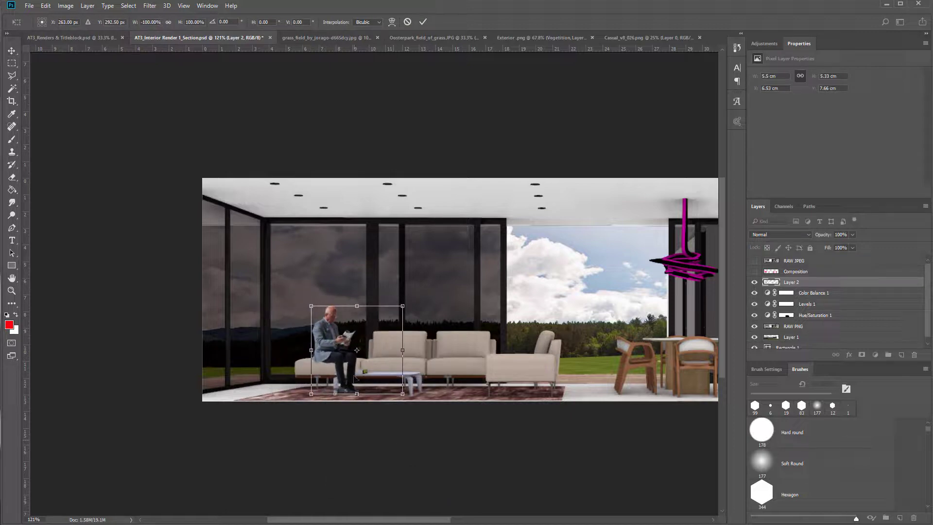
key("Return")
Enlarge the seated man to about 5.72 by 5.54 cm and check his fit against the sofa and coffee table.
scroll(339, 361, "up", 3)
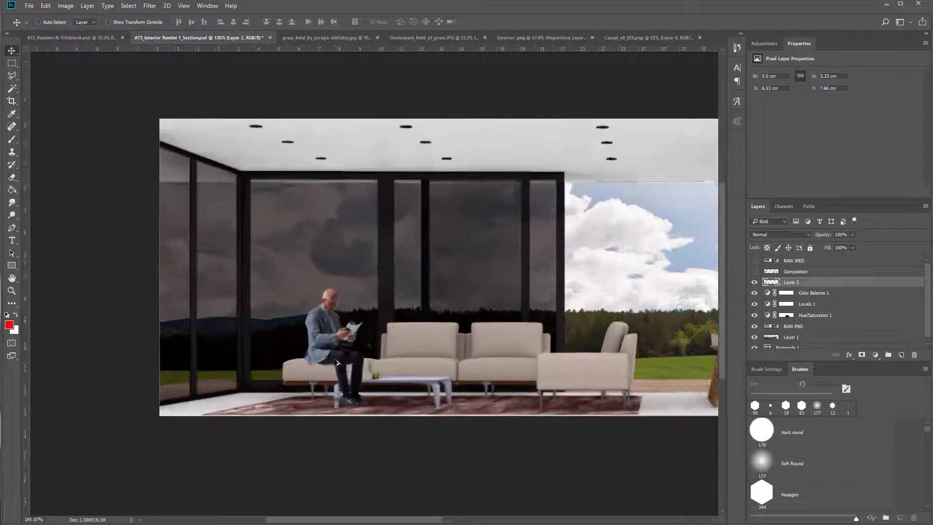
scroll(339, 362, "down", 2)
key("ctrl+t")
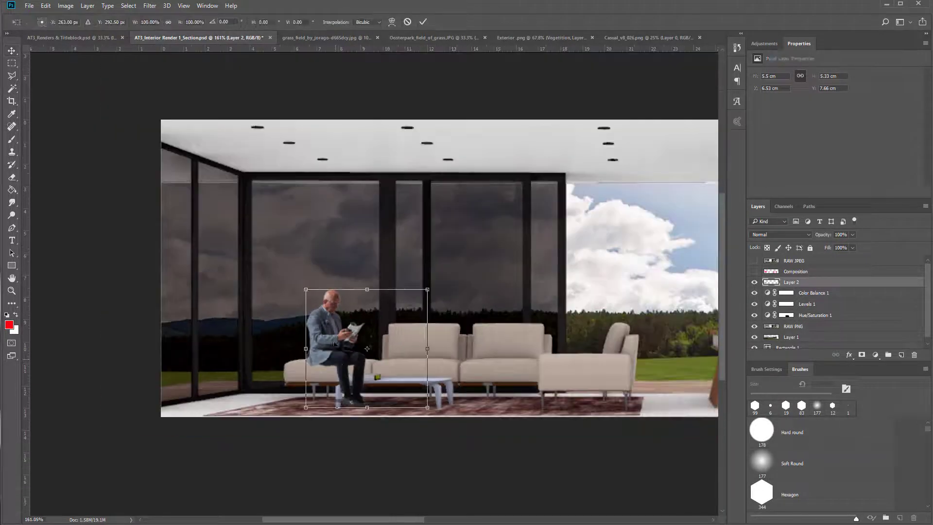
left_click_drag(429, 288, 435, 283)
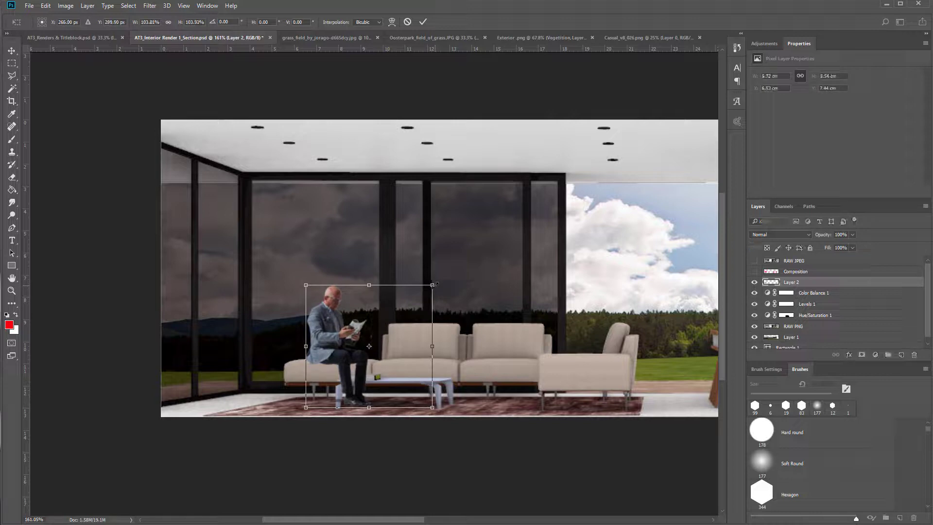
key("Return")
left_click_drag(334, 330, 334, 331)
scroll(334, 331, "down", 5)
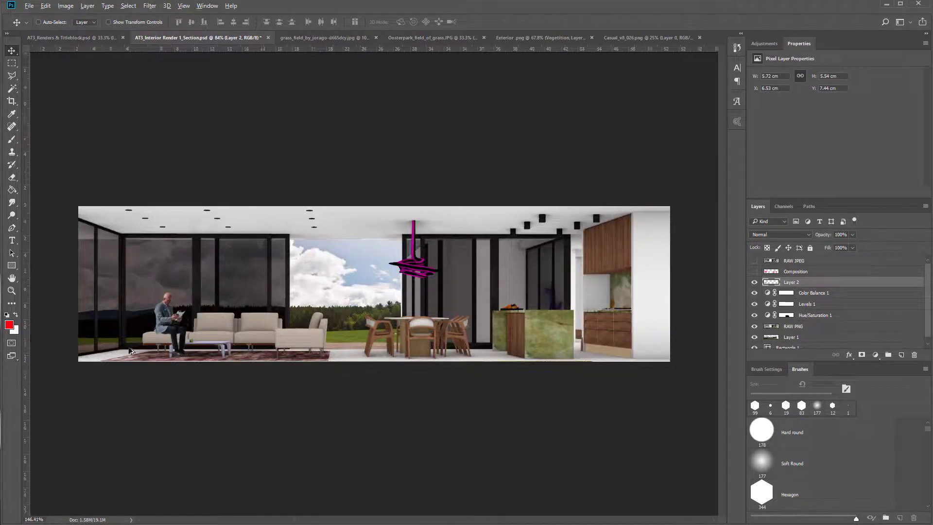
scroll(198, 368, "up", 7)
scroll(198, 367, "up", 3)
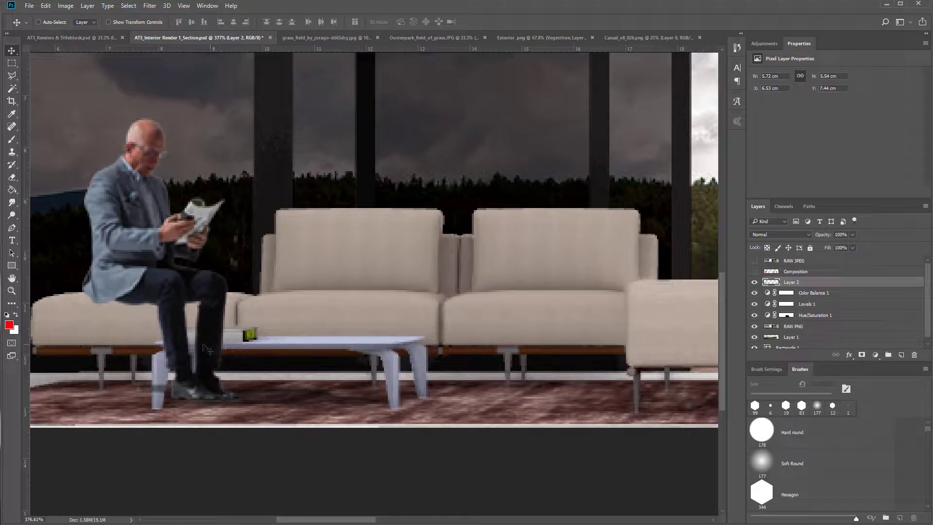
left_click_drag(210, 351, 305, 358)
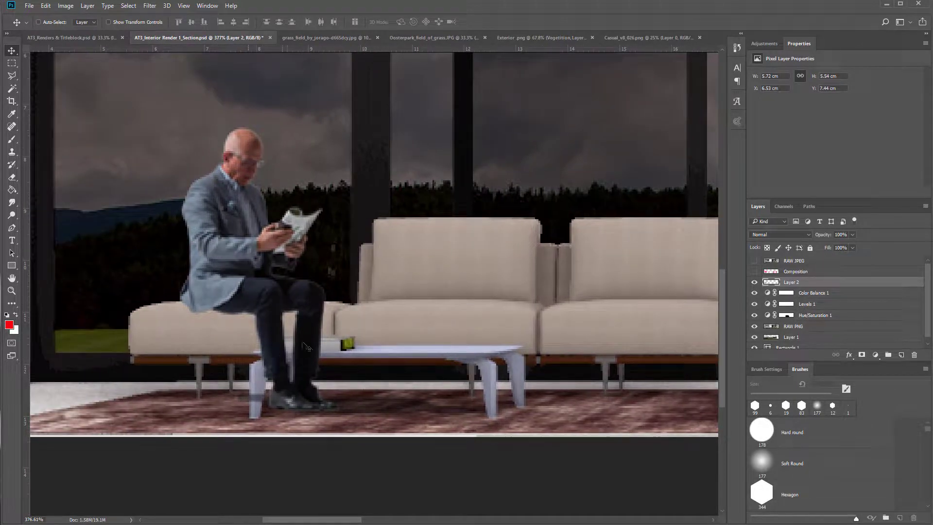
scroll(436, 398, "down", 5)
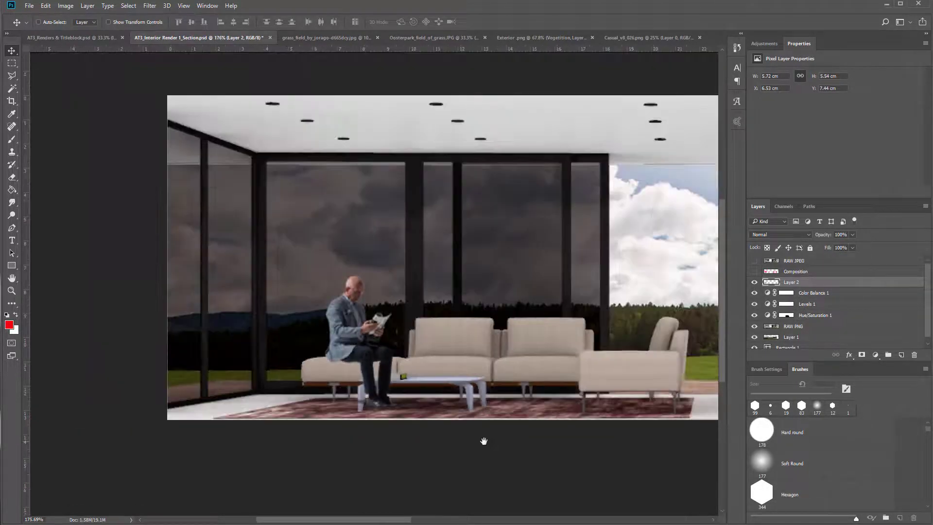
left_click_drag(483, 441, 424, 415)
Open the vp_casual_v2_008 PSD cutout from the Resources folder.
key("ctrl+o")
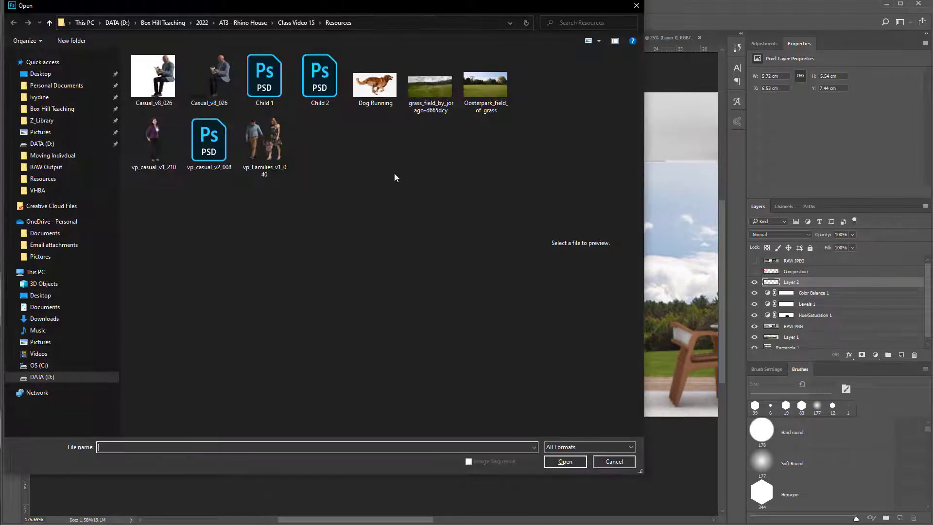
left_click(262, 78)
left_click(212, 150)
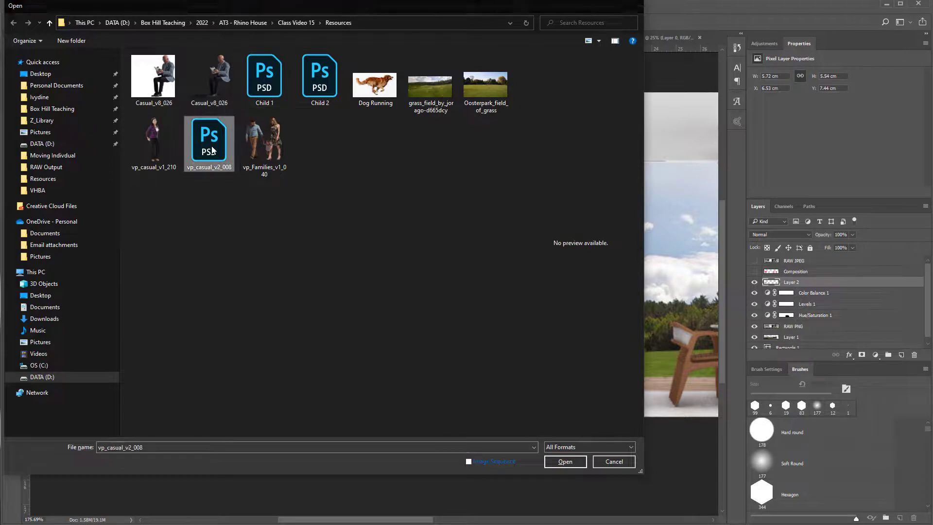
double_click(212, 150)
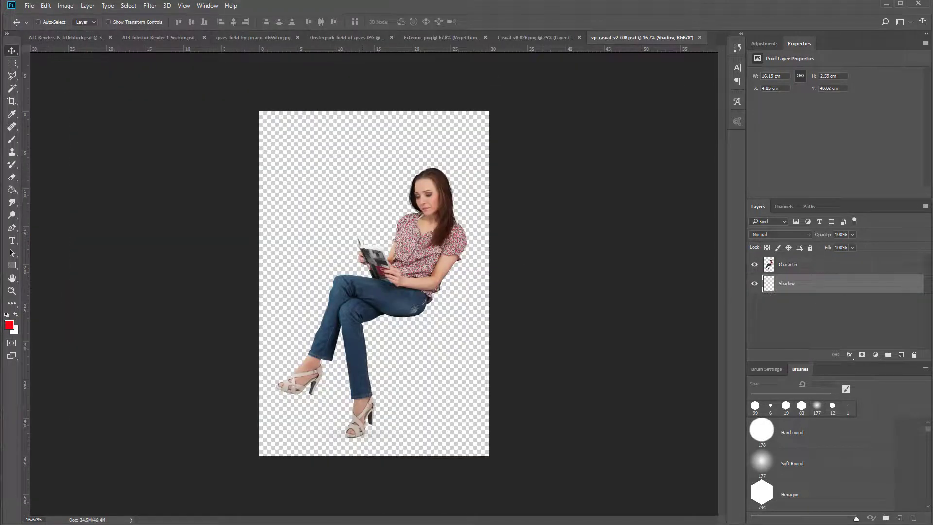
Copy the seated woman's Character layer, without its Shadow layer, into the interior section document above the man.
left_click(791, 269)
left_click_drag(427, 294, 437, 261)
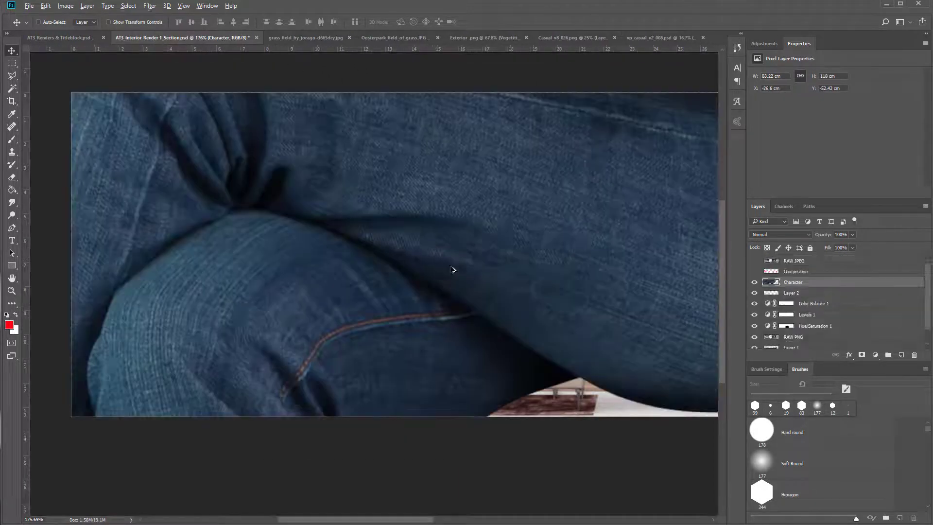
scroll(576, 308, "down", 3)
scroll(522, 294, "down", 3)
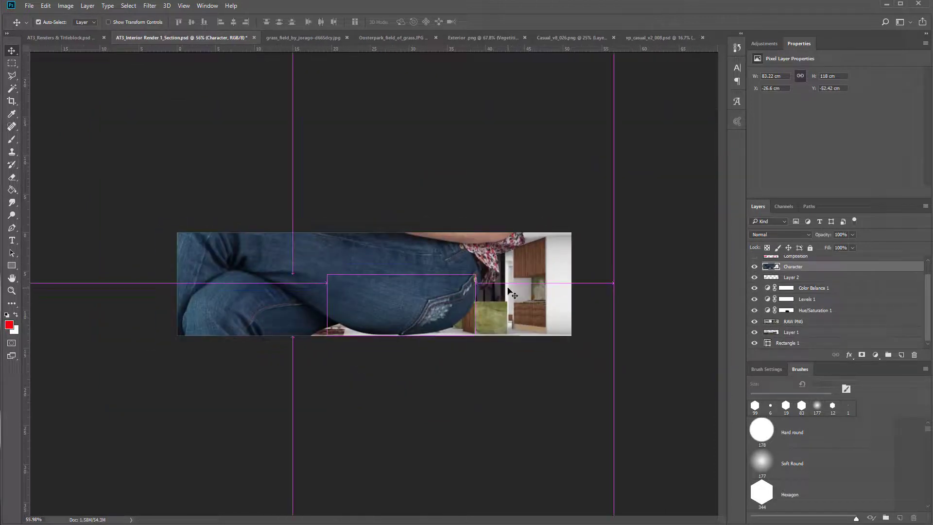
Scale the seated woman down to about 5.5 by 7.8 cm so she fits within the interior section.
key("ctrl+t")
scroll(449, 286, "down", 2)
scroll(450, 285, "down", 2)
left_click_drag(243, 428, 379, 301)
left_click_drag(387, 257, 387, 264)
key("Return")
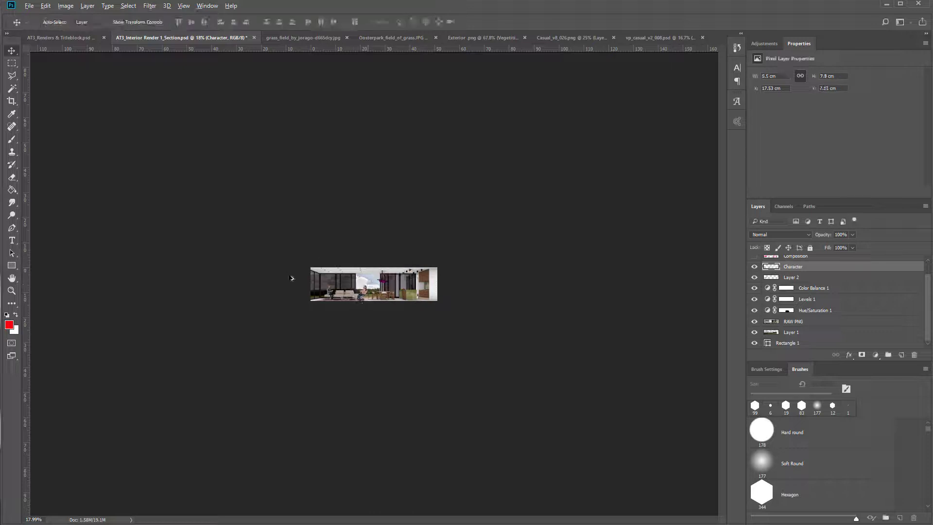
Reduce the seated woman to about 3.49 by 4.94 cm and place her on the sofa opposite the seated man.
scroll(337, 294, "up", 10)
left_click_drag(321, 332, 263, 302)
key("ctrl+t")
left_click_drag(283, 252, 259, 289)
left_click_drag(248, 329, 240, 328)
left_click_drag(250, 289, 235, 321)
key("Return")
scroll(184, 347, "up", 5)
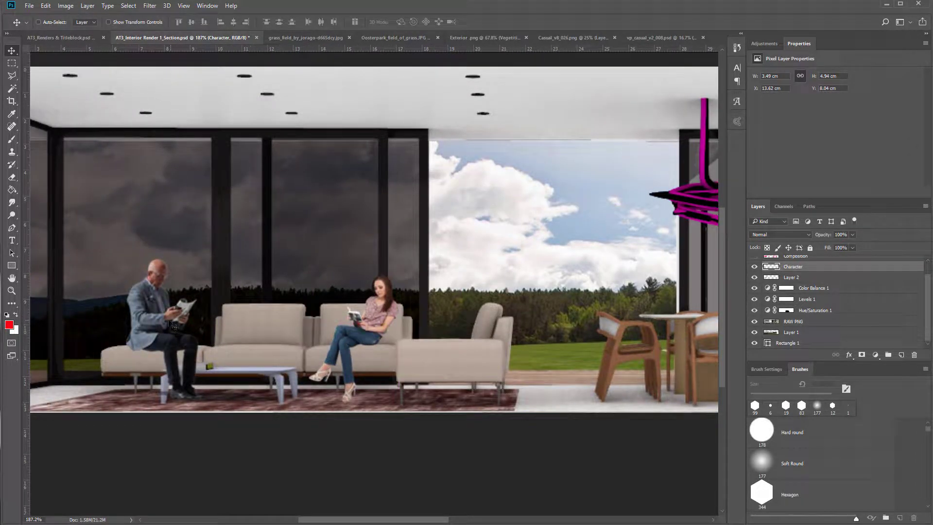
Scale the seated man on Layer 2 down to about 5.29 by 5.12 cm to match the woman.
right_click(164, 320)
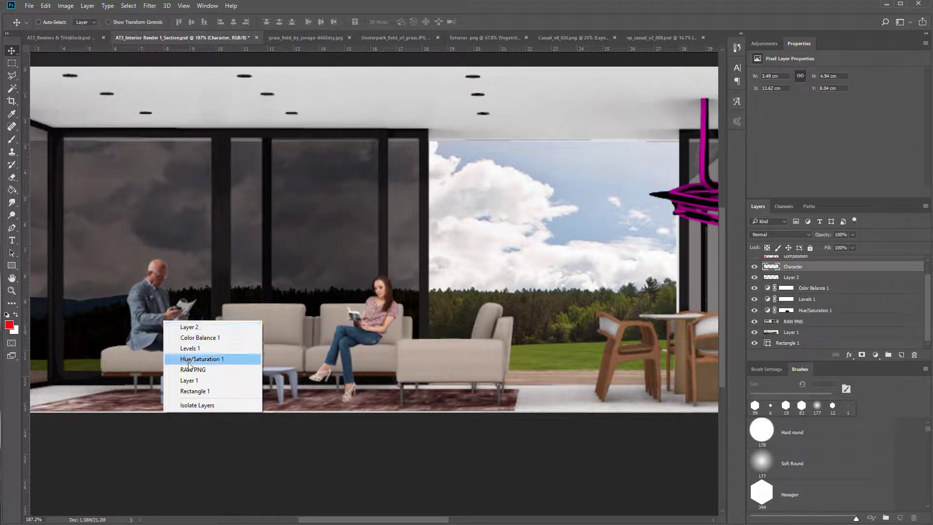
right_click(144, 306)
left_click(173, 315)
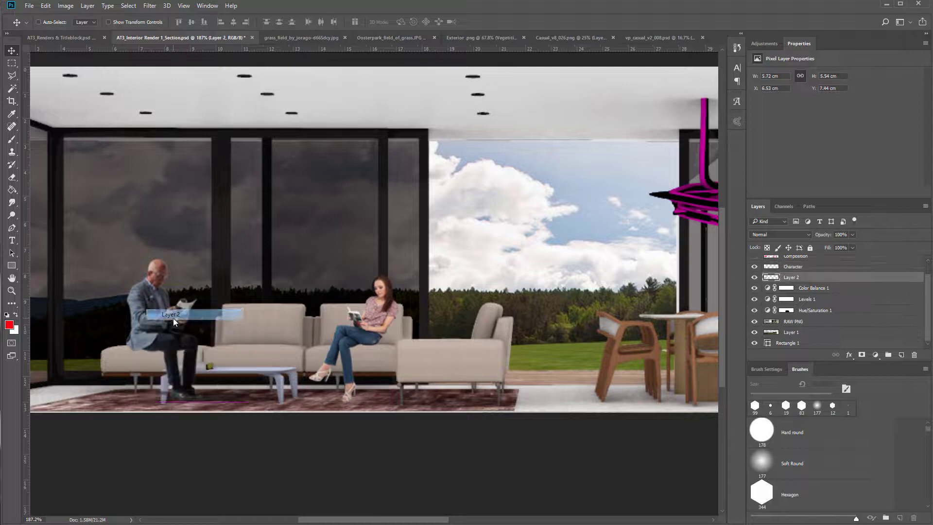
key("ctrl+t")
left_click_drag(274, 257, 262, 269)
key("Return")
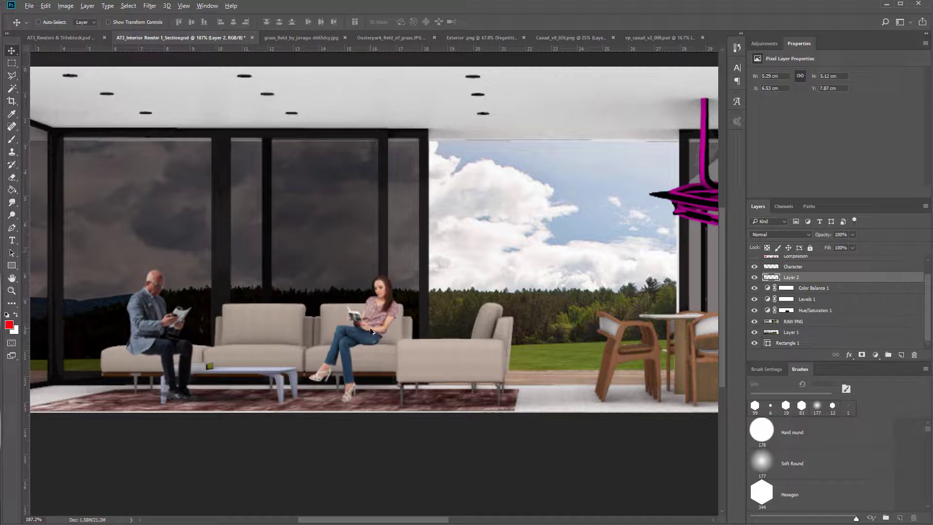
Compare the populated section with the Composition layer by toggling its visibility, leaving that layer hidden.
scroll(371, 330, "down", 3)
scroll(364, 365, "down", 3)
scroll(237, 343, "up", 2)
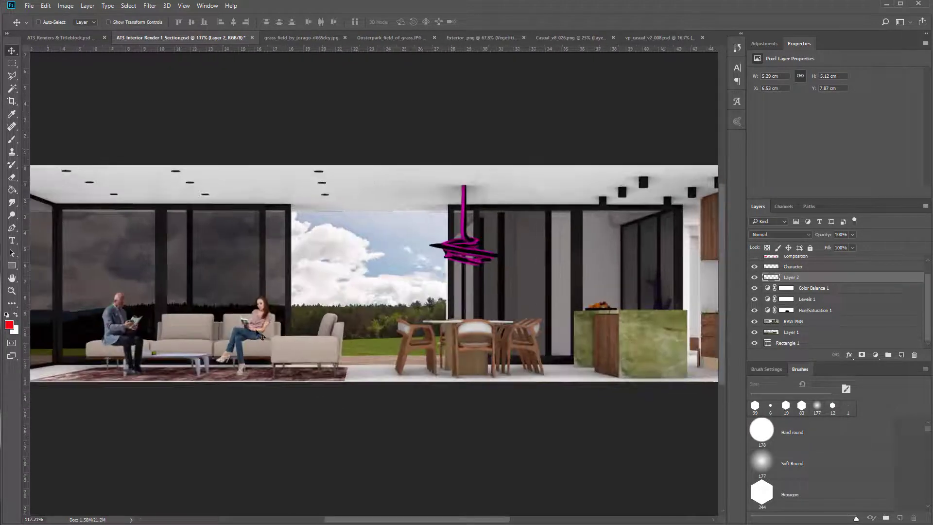
scroll(752, 292, "up", 1)
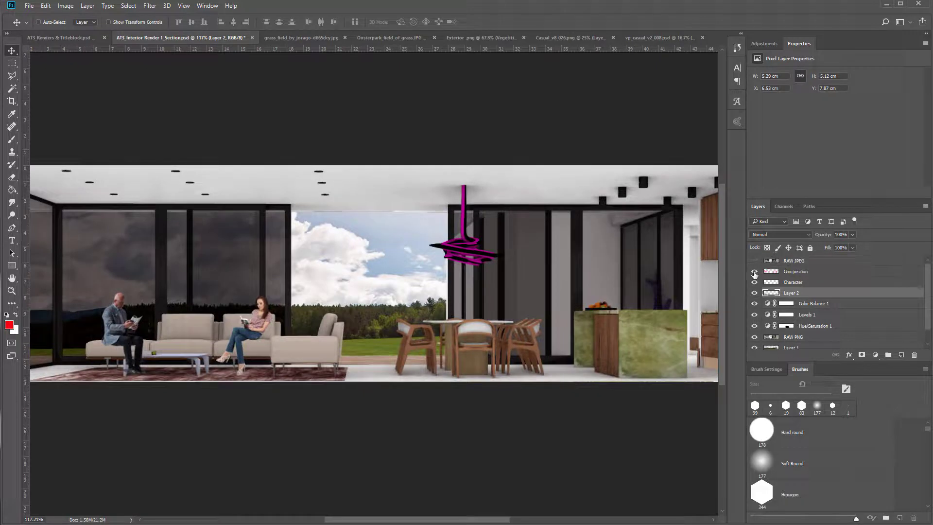
left_click(754, 272)
left_click(754, 272)
left_click(754, 272)
left_click(754, 272)
left_click(753, 272)
left_click(754, 272)
scroll(387, 342, "down", 1)
scroll(387, 343, "down", 1)
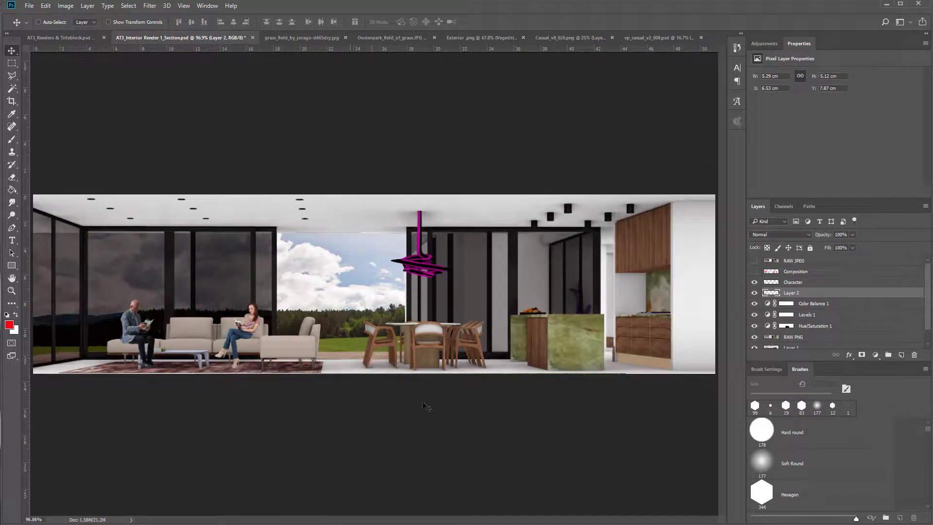
Create a layer group named PEOPLE above the seated man's layer.
left_click(887, 355)
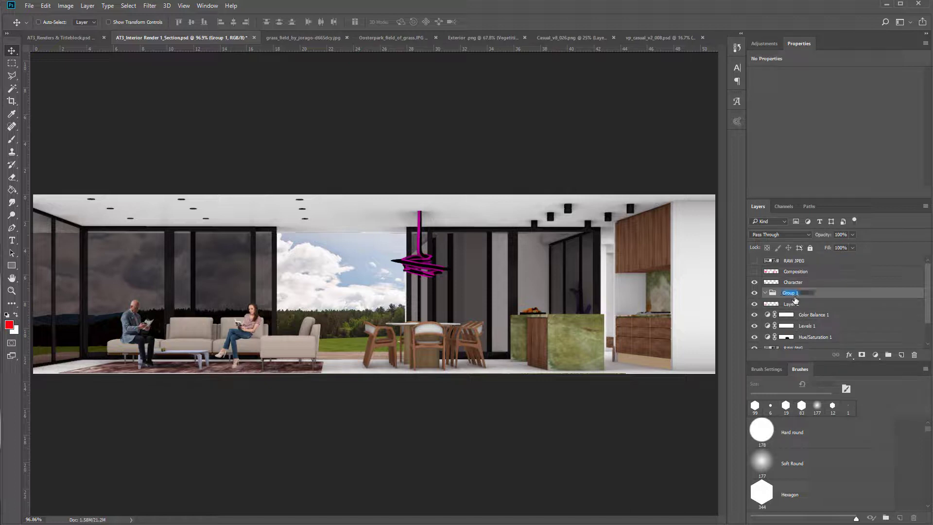
type("EOPL")
key("Return")
Identify the seated man's layer by toggling its visibility and rename it Man Sitting.
left_click(798, 306)
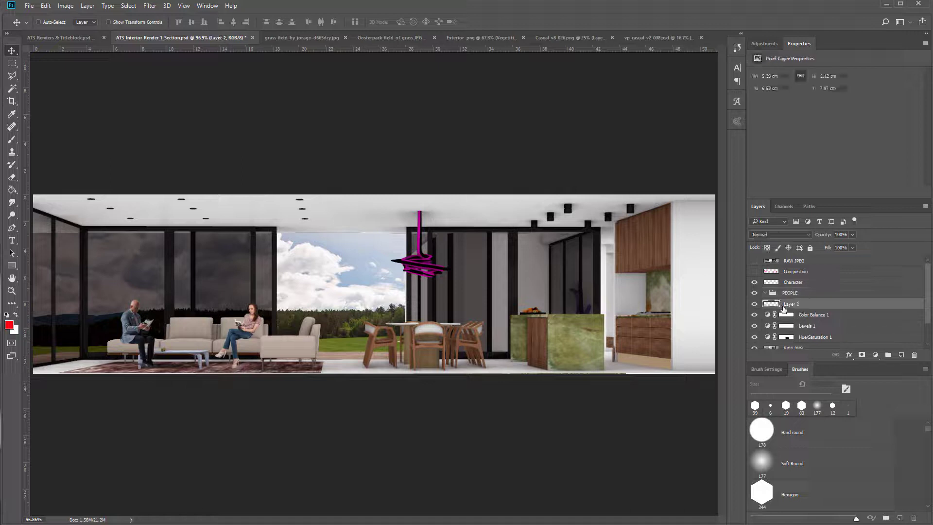
left_click(754, 303)
left_click(755, 303)
double_click(792, 303)
type("Man Sitting")
key("Return")
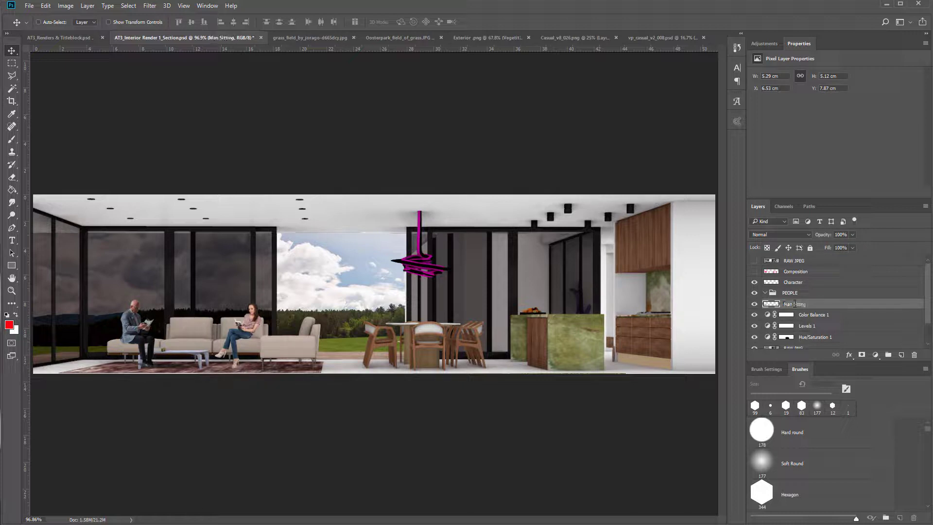
Rename the seated woman's layer Female Sitting, gather both people layers in the PEOPLE group, and check the group's visibility.
double_click(795, 283)
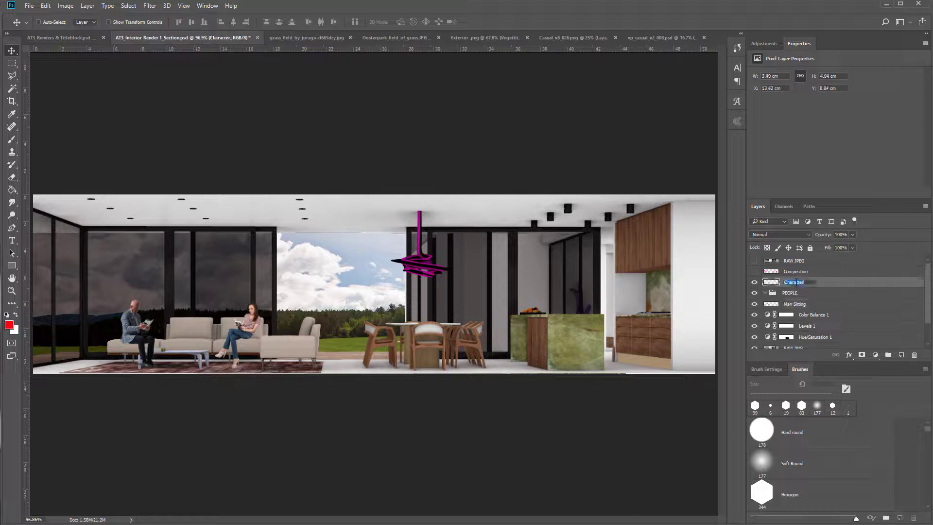
type("Female Sitting")
key("Return")
mouse_move(796, 282)
left_mouse_down()
mouse_move(792, 305)
mouse_move(802, 293)
left_mouse_up()
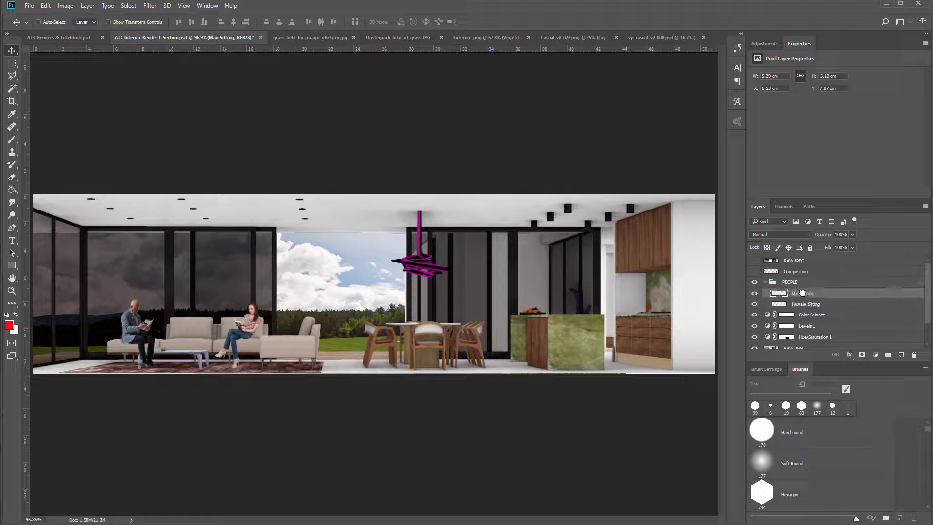
left_click(754, 284)
left_click(754, 284)
left_click(754, 284)
scroll(440, 314, "down", 1)
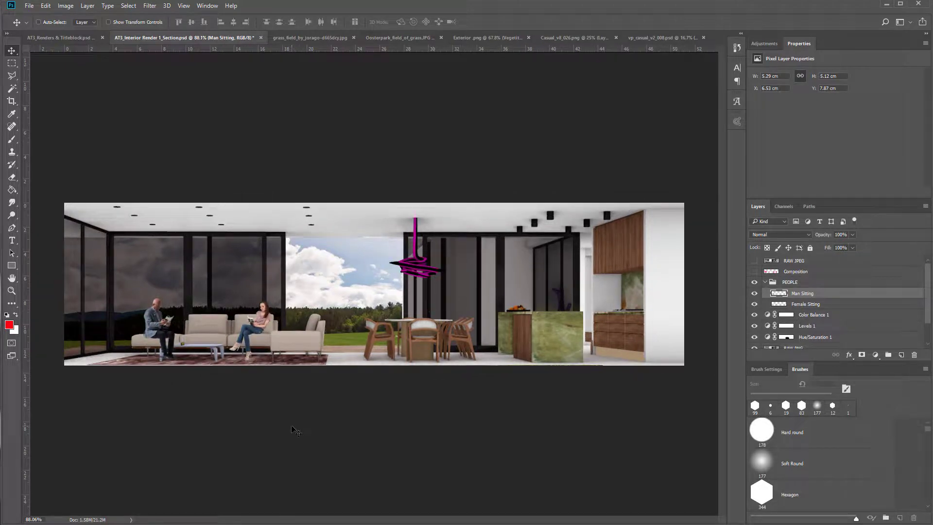
Close the Casual_v8_026 and vp_casual_v2_008 cutout documents without saving their changes.
left_click(328, 36)
left_click(375, 40)
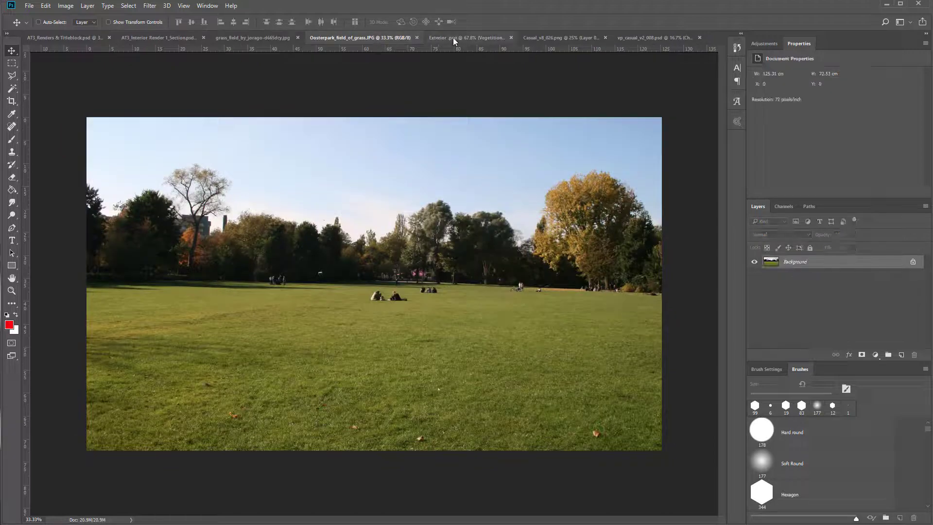
left_click(488, 39)
left_click(590, 39)
left_click(602, 37)
left_click(768, 174)
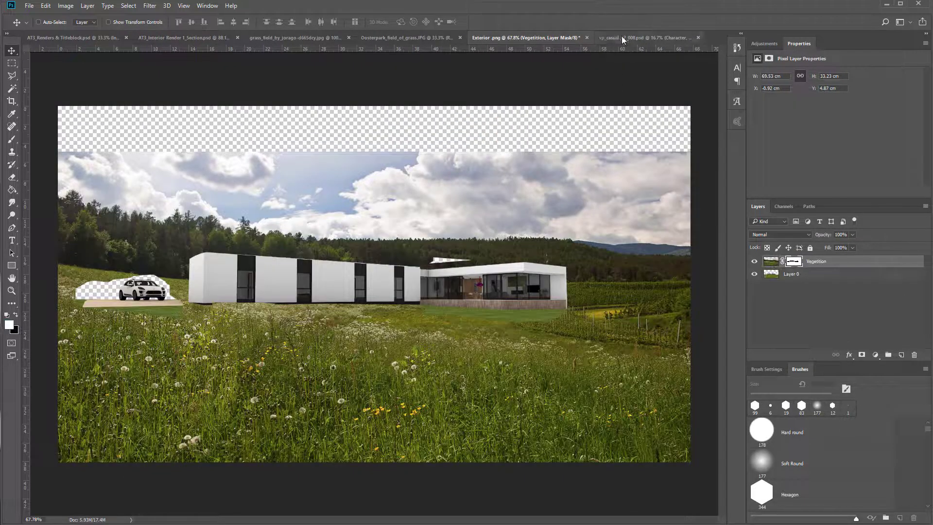
left_click(620, 37)
left_click(699, 37)
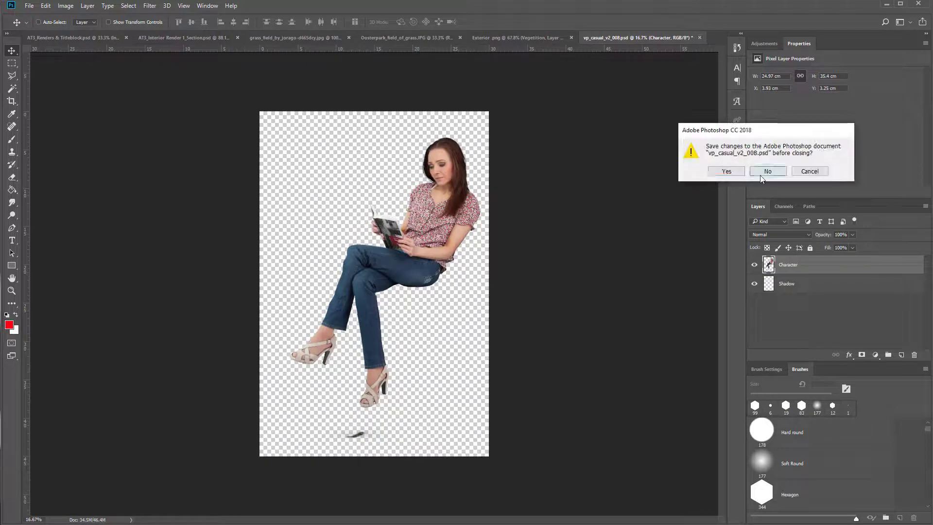
left_click(762, 174)
Open the 05, DUDE and VSH_people05 PSD cutouts from the Standing Men folder under Z_Library's Blocks and People folders.
key("ctrl+o")
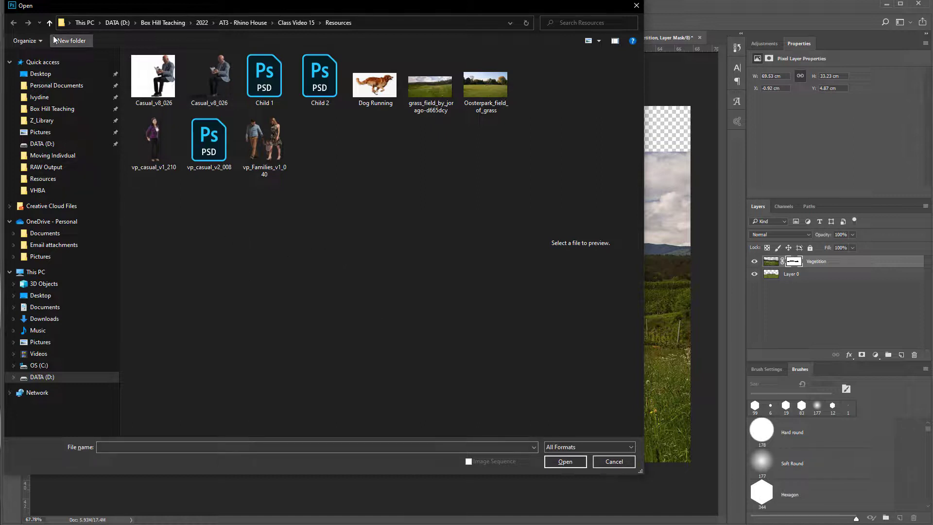
left_click(48, 121)
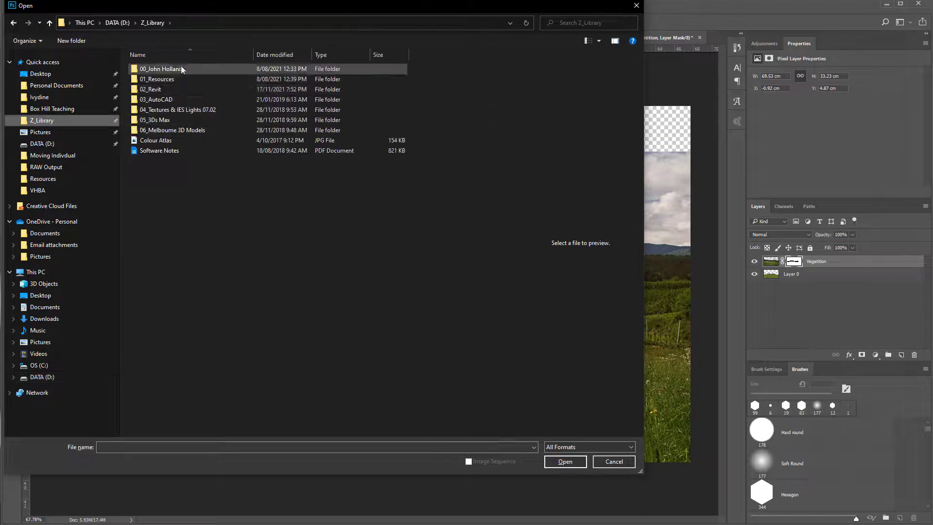
double_click(175, 109)
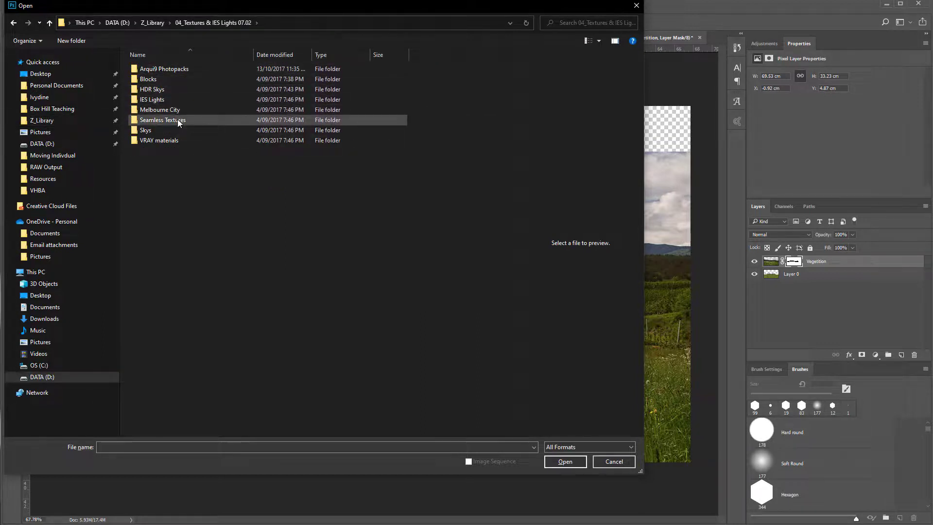
double_click(178, 81)
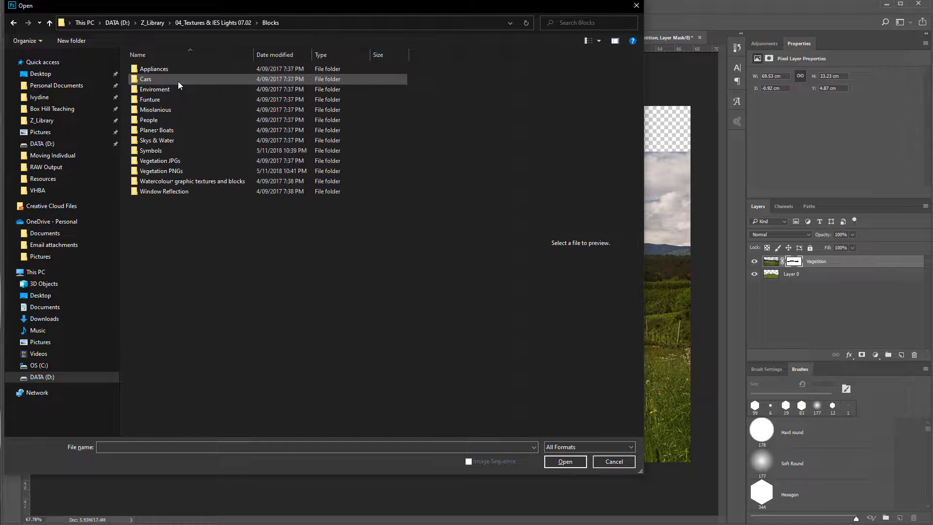
double_click(174, 120)
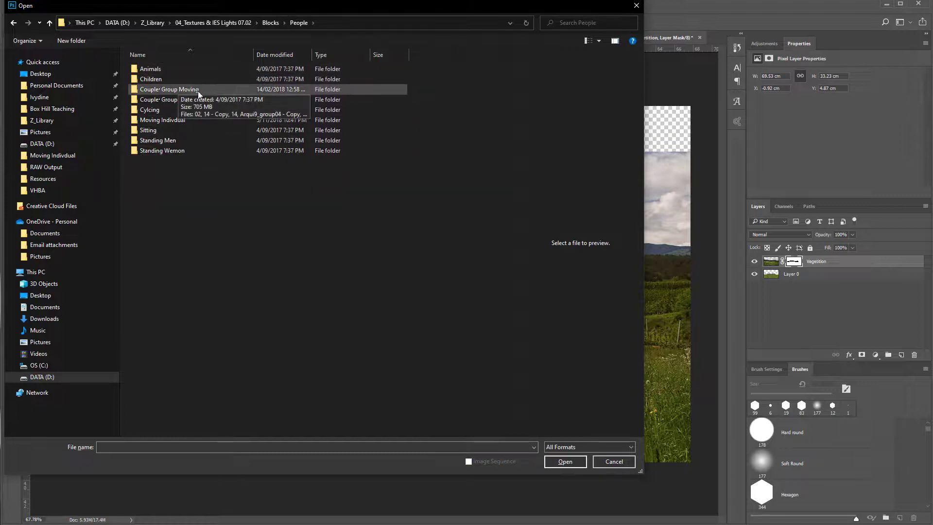
left_click(198, 143)
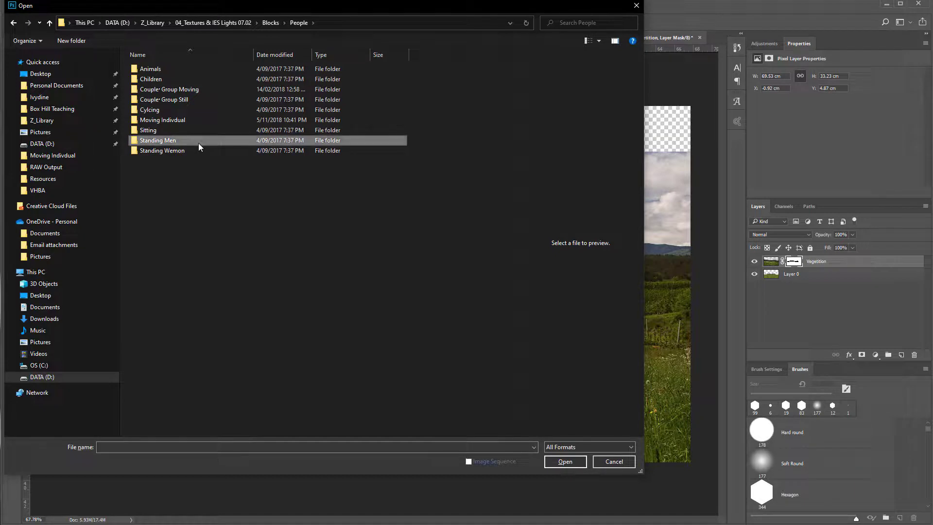
double_click(198, 143)
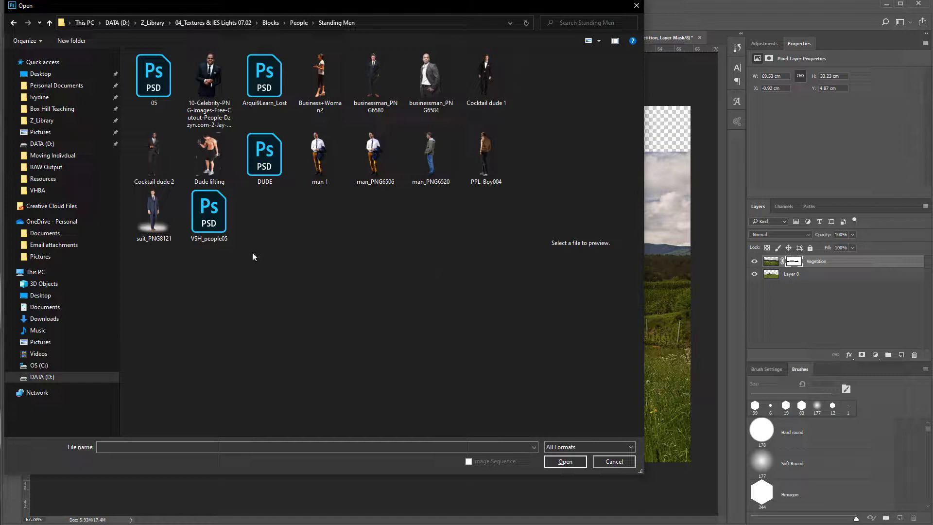
left_click(153, 78)
left_click(264, 161)
left_click(209, 211, "ctrl")
left_click(565, 461)
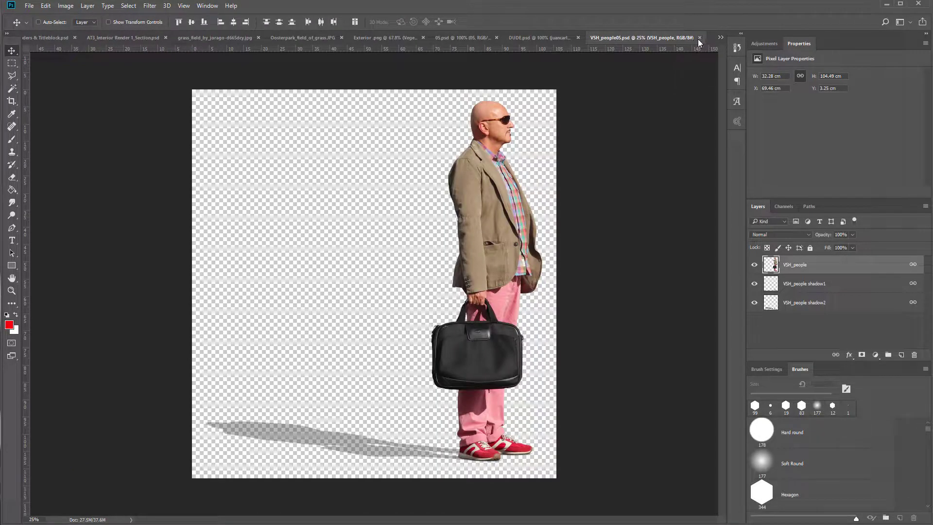
Close the VSH_people05 and 05 cutouts, and hide the yellow background group in the DUDE document.
left_click(699, 38)
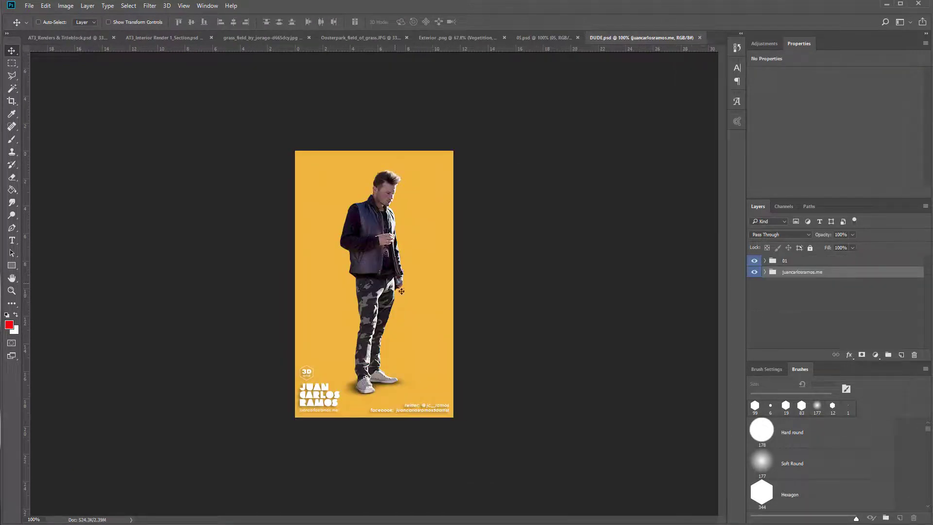
left_click(750, 272)
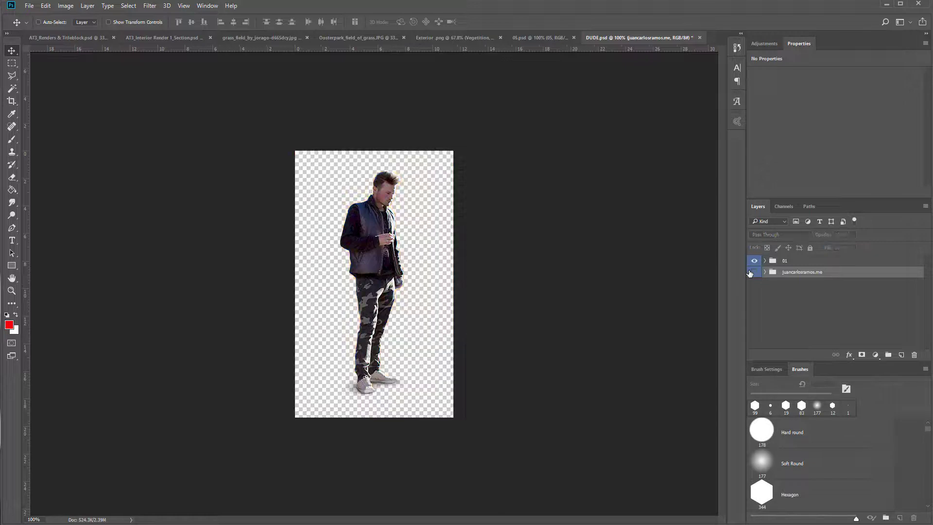
left_click(536, 38)
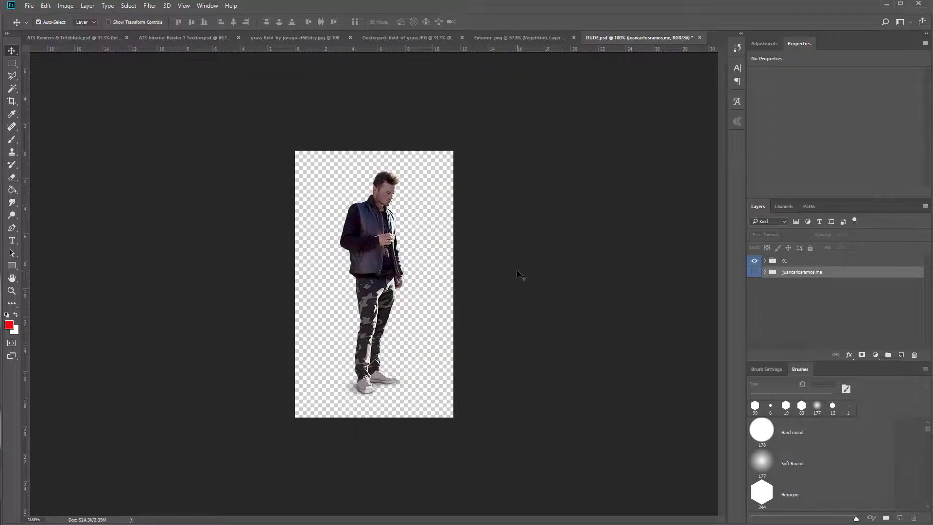
Open Arqui9_womanstanding03, Arqui9Learn_Group_TakingPhoto and Arqui9Learn_Woman from the Standing Wemon folder, review the figures, and close all three documents.
key("ctrl+o")
left_click(49, 25)
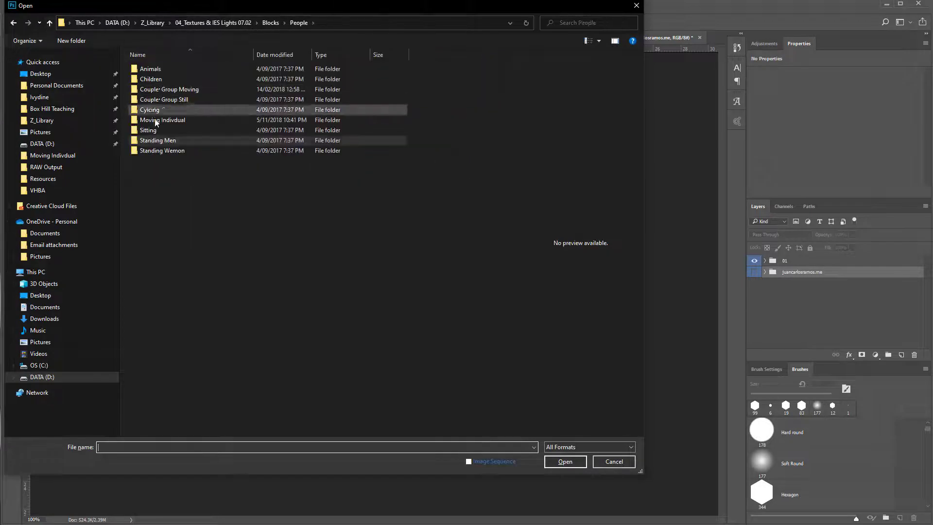
double_click(172, 152)
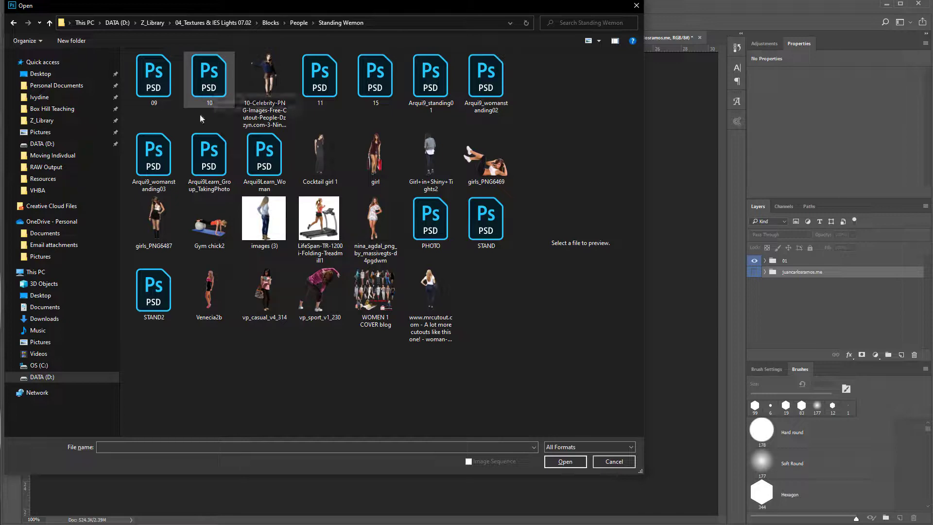
left_click(259, 160)
left_click(154, 156, "shift")
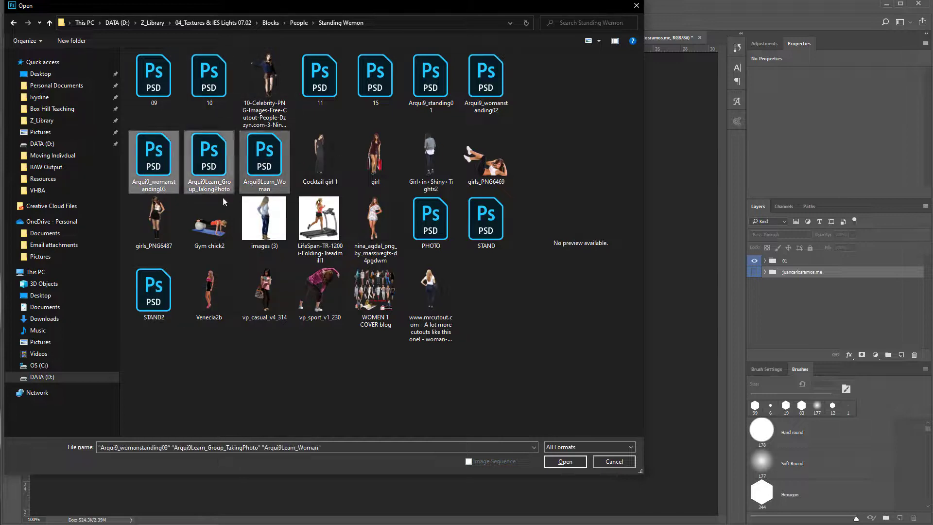
left_click(564, 461)
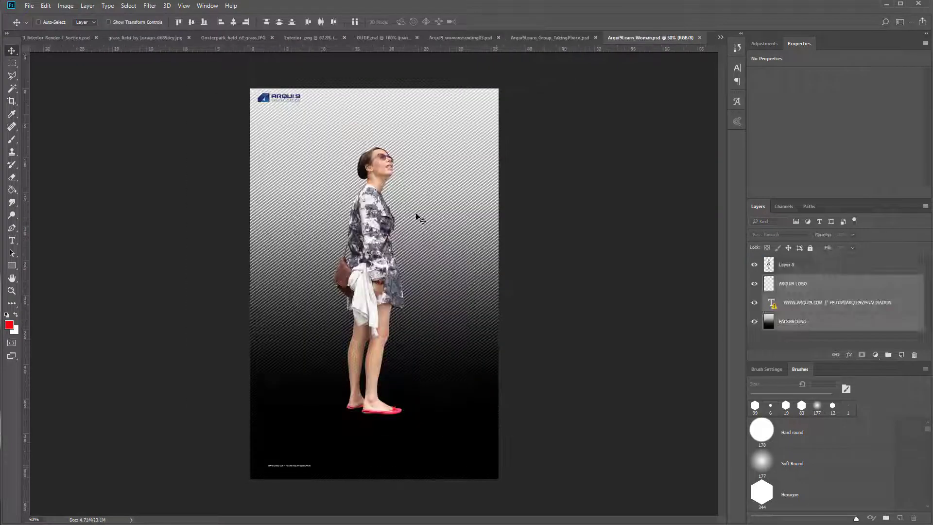
left_click(701, 36)
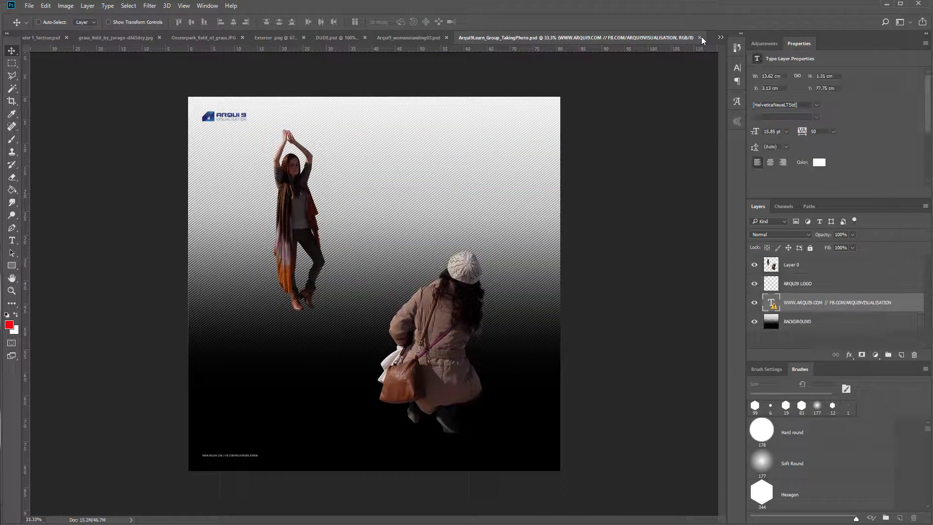
left_click(701, 36)
left_click(699, 36)
Open the PHOTO, STAND and STAND2 PSD cutouts from the Standing Wemon folder, and close STAND2 and PHOTO, keeping STAND open.
key("ctrl+o")
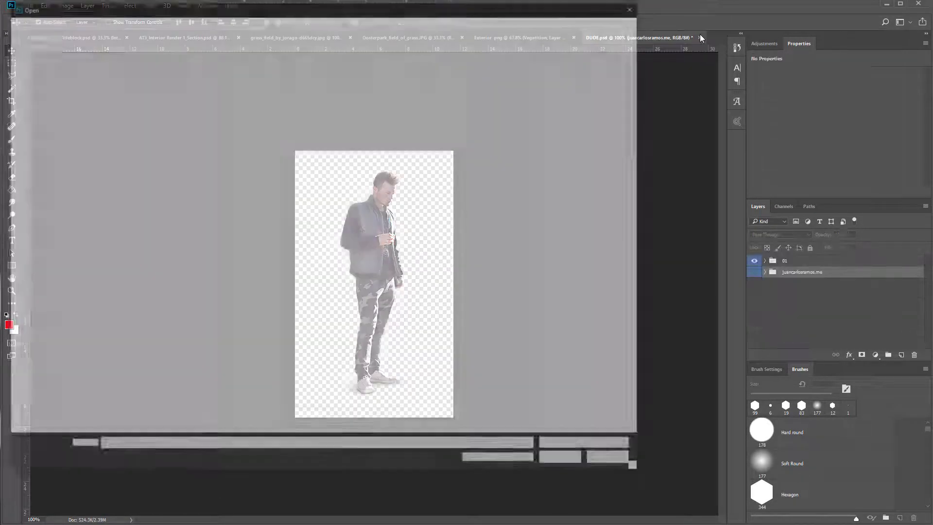
left_click(433, 232)
left_click(154, 291, "shift")
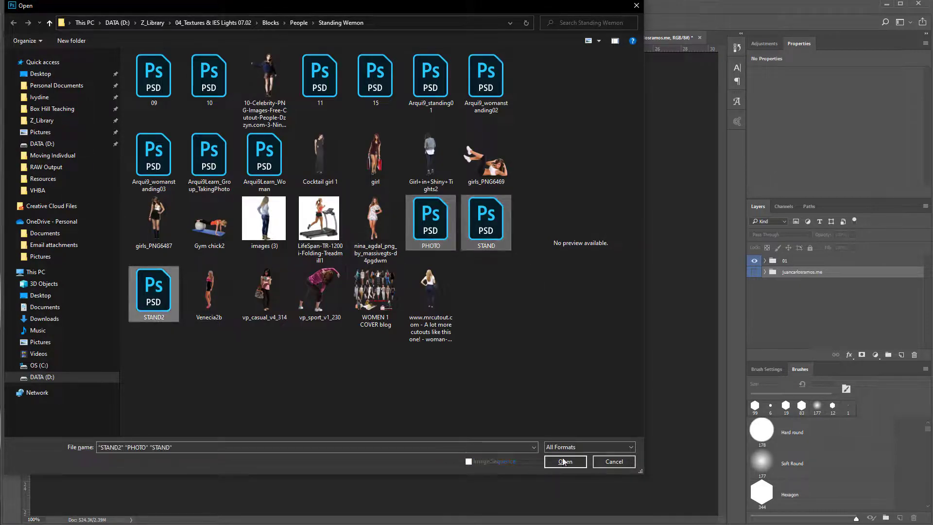
left_click(579, 462)
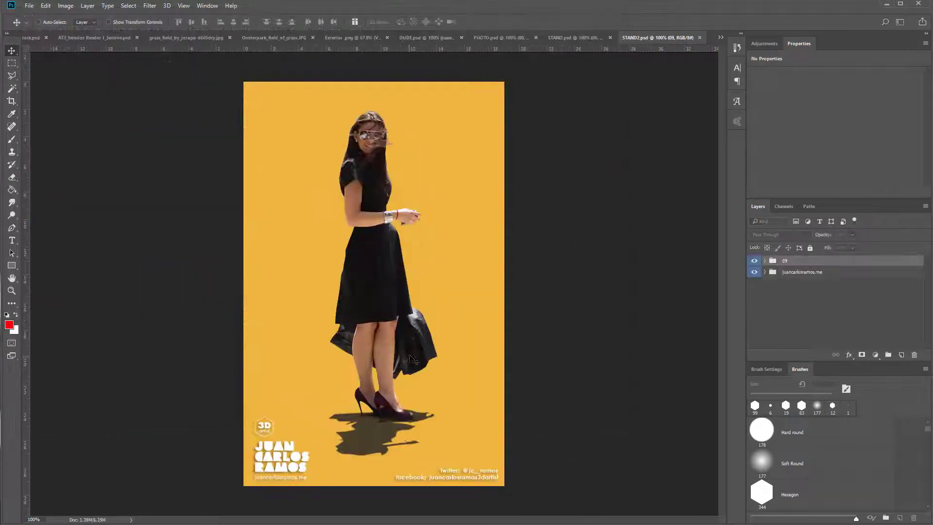
left_click(698, 38)
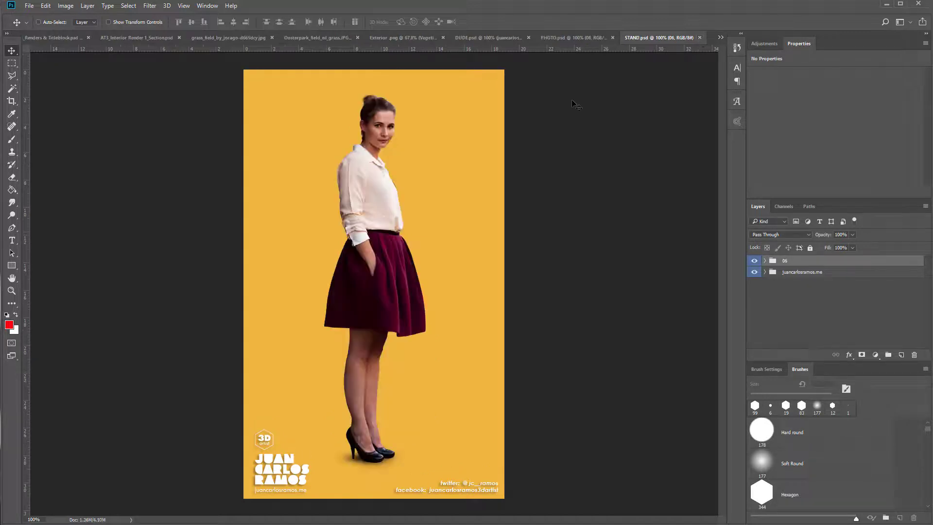
left_click(603, 39)
left_click(629, 36)
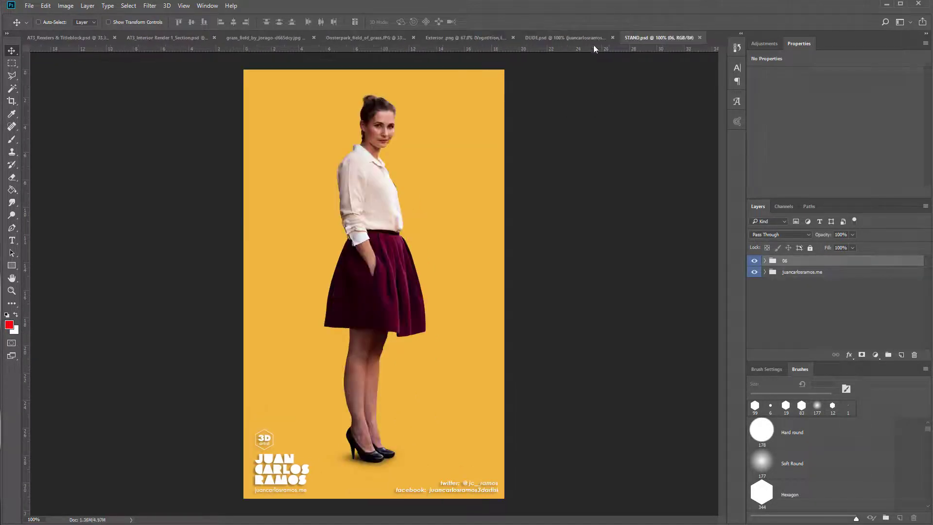
Hide STAND's yellow background group, bring the standing woman's group into the interior section, and scale her to about 27% beside the kitchen island.
left_click(753, 272)
left_click_drag(416, 270, 508, 287)
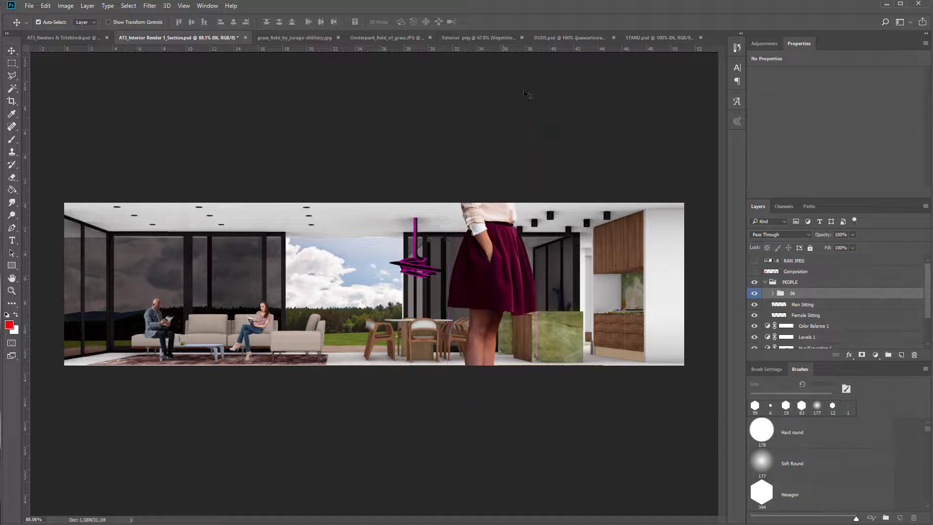
key("ctrl+t")
left_click_drag(535, 101, 510, 268)
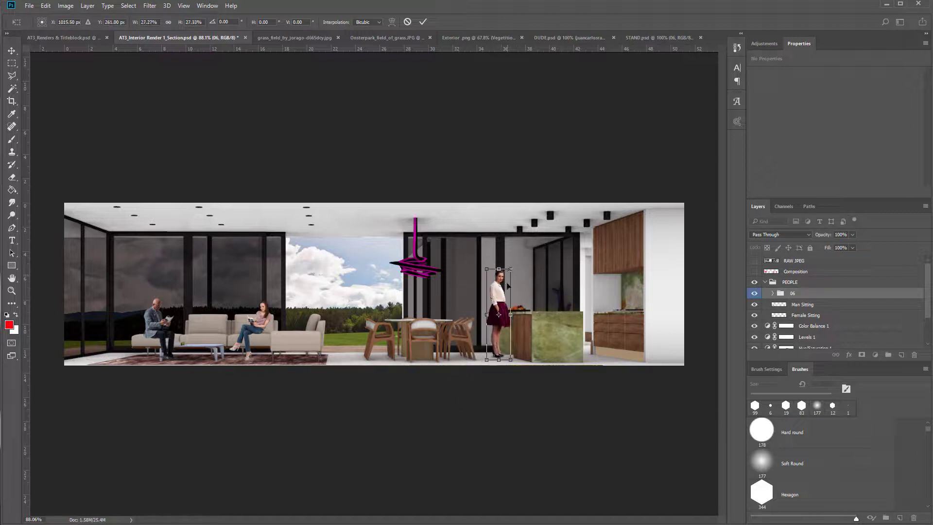
left_click_drag(506, 301, 502, 305)
key("Return")
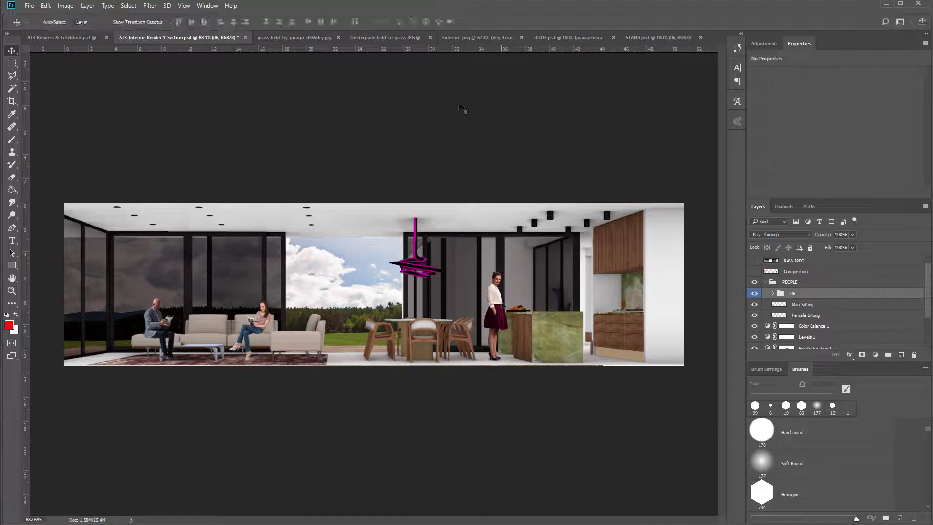
Close the STAND cutout document without saving its changes and switch to the DUDE document.
left_click(648, 39)
left_click(700, 37)
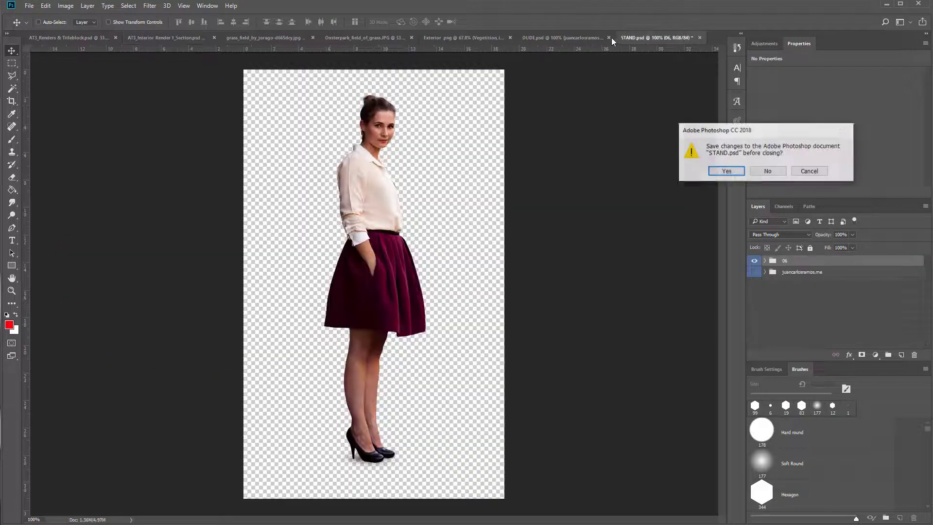
left_click(767, 171)
left_click(614, 37)
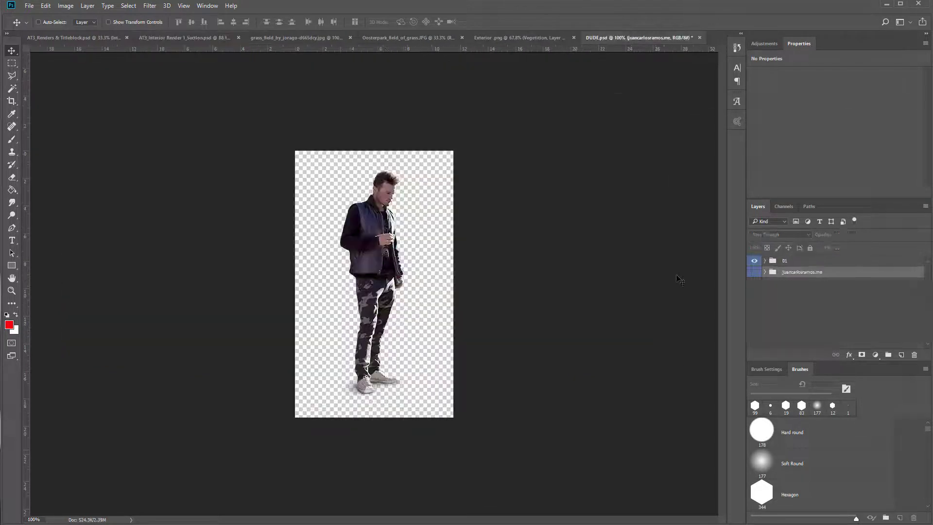
left_click_drag(391, 251, 362, 235)
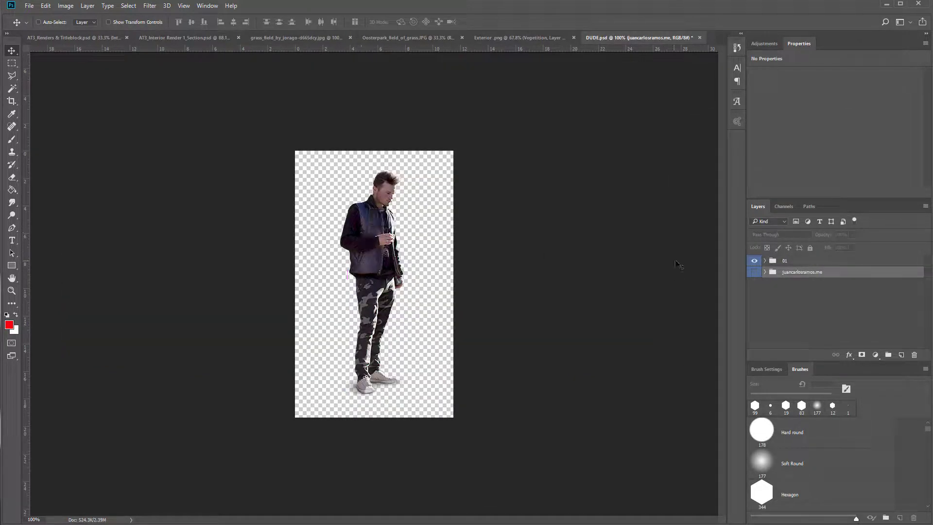
left_click(768, 261)
left_click(764, 261)
left_click(797, 282)
left_click_drag(384, 262, 420, 254)
key("ctrl+z")
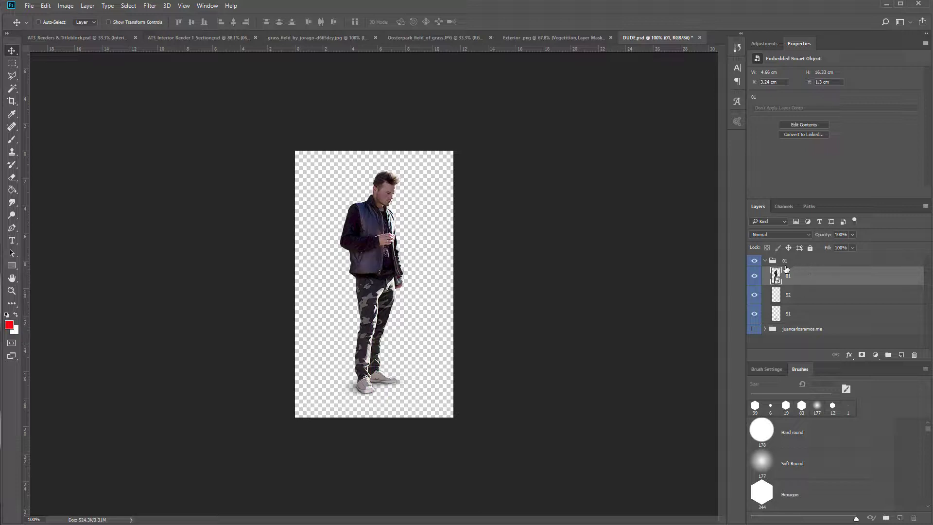
Bring DUDE's whole 01 group into the interior section and scale the standing man down to room height in front of the kitchen island.
left_click(793, 262)
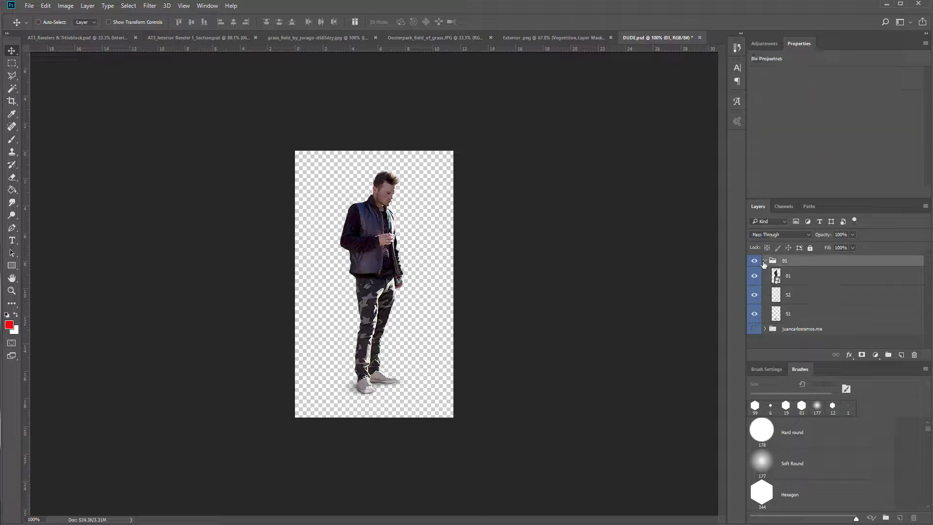
left_click(765, 262)
left_click_drag(375, 275, 584, 272)
key("ctrl+t")
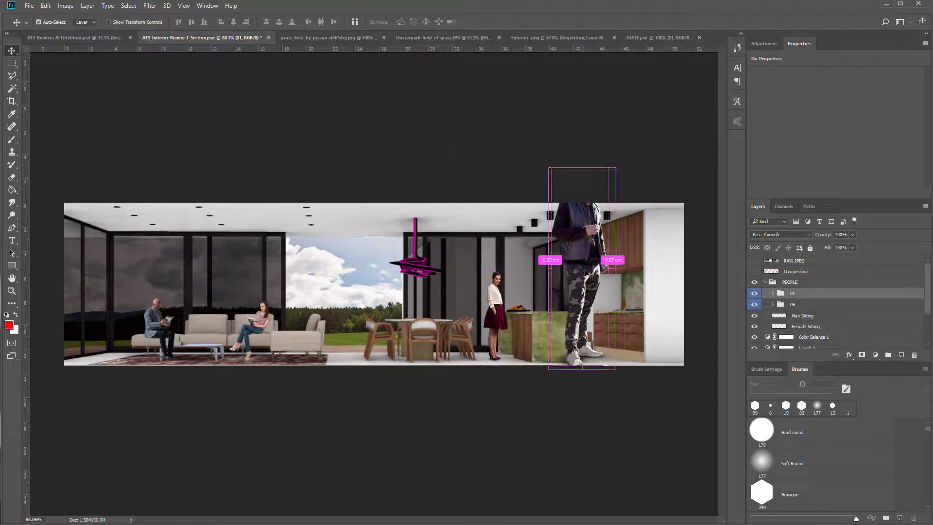
left_click_drag(616, 168, 582, 263)
key("Return")
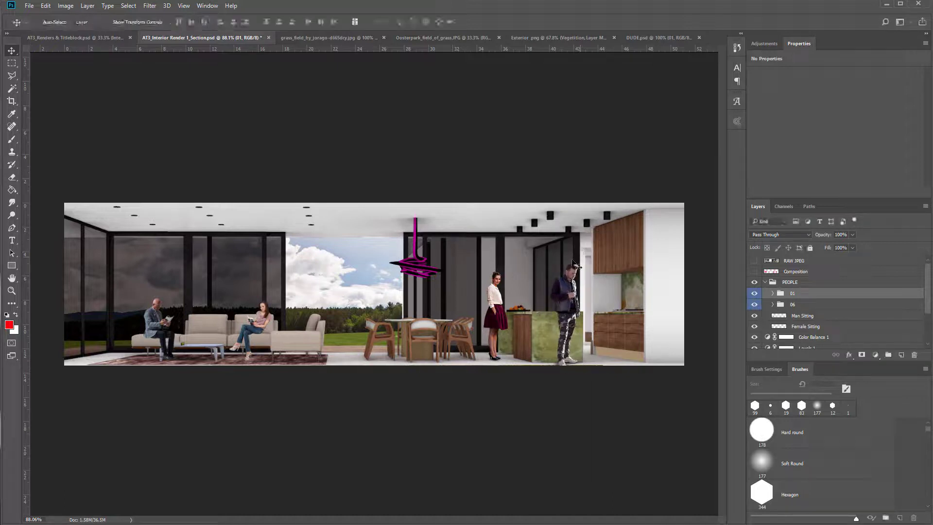
Flip the standing man horizontally, move him to the right end of the kitchen island, and scale him to about 89%.
key("ctrl+t")
right_click(567, 273)
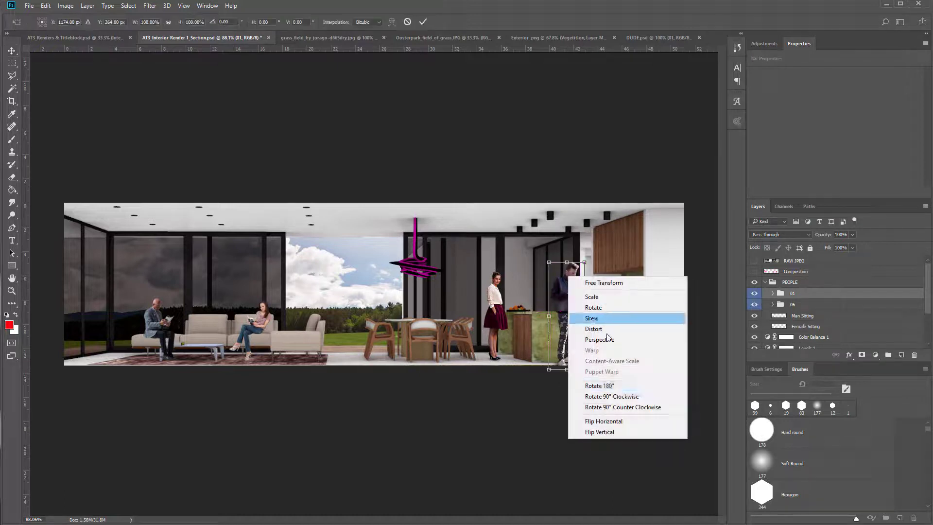
left_click(602, 421)
left_click_drag(566, 291, 585, 288)
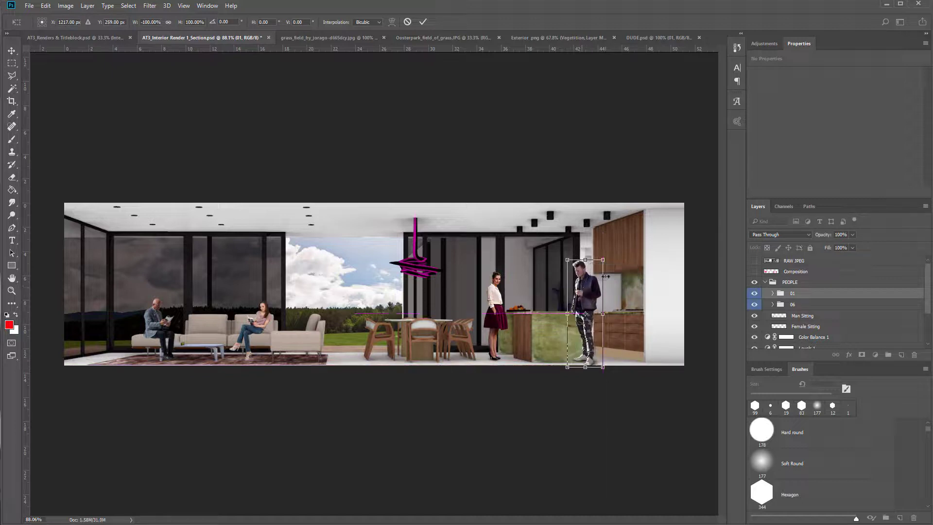
left_click_drag(605, 256, 598, 271)
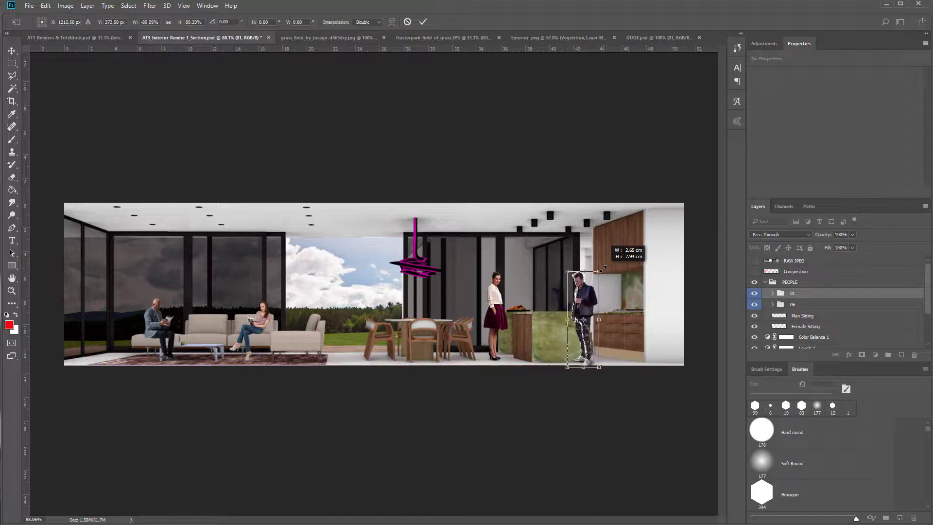
key("Return")
Fine-tune the standing man's position at the island's right end and his size, finishing with a scale of about 95%.
left_click_drag(588, 310, 588, 301)
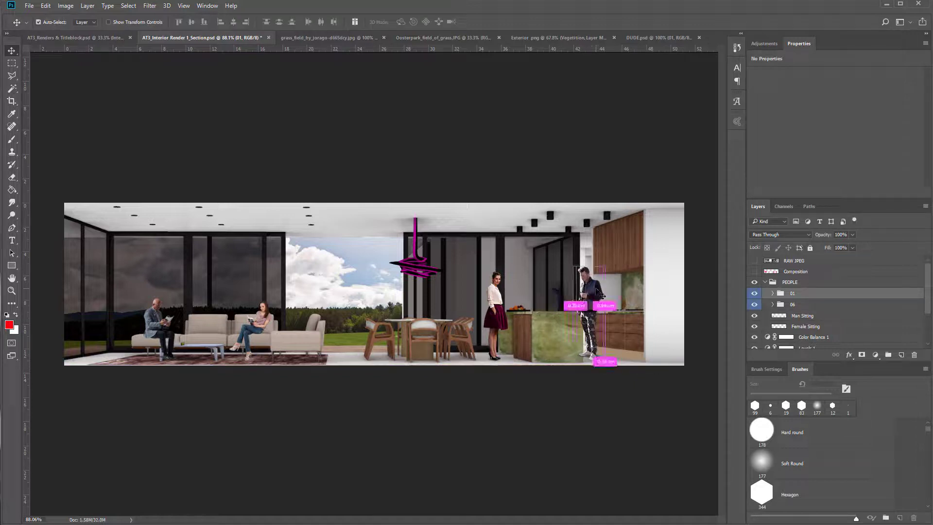
key("ctrl+t")
left_click_drag(607, 265, 610, 261)
key("Return")
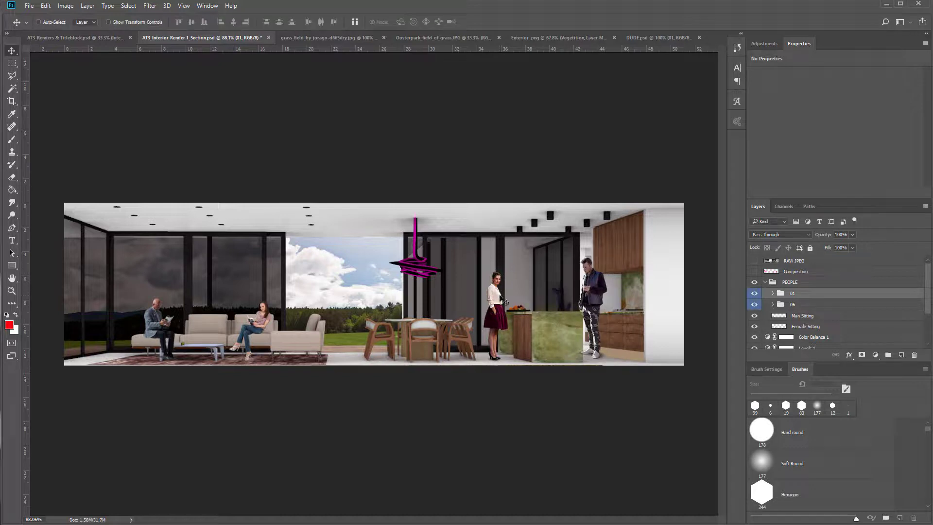
left_click_drag(593, 301, 585, 299)
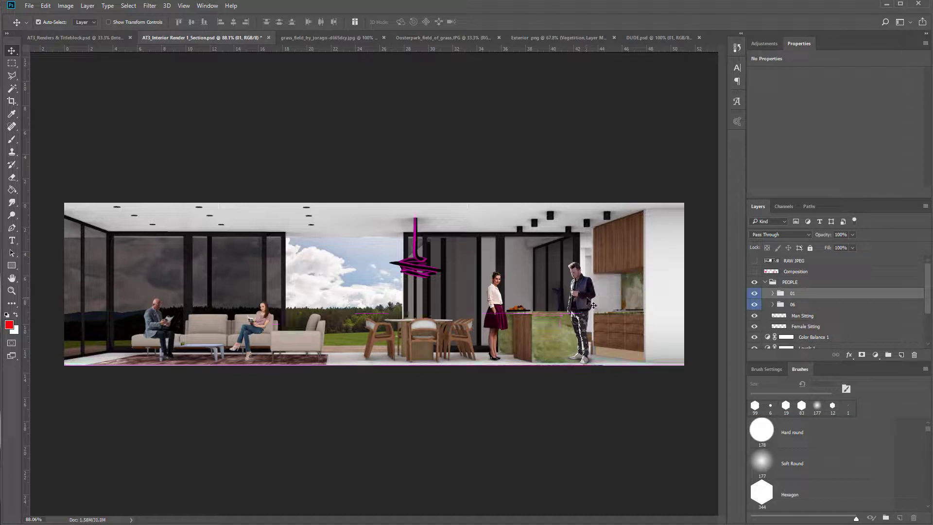
key("ctrl+t")
key("Return")
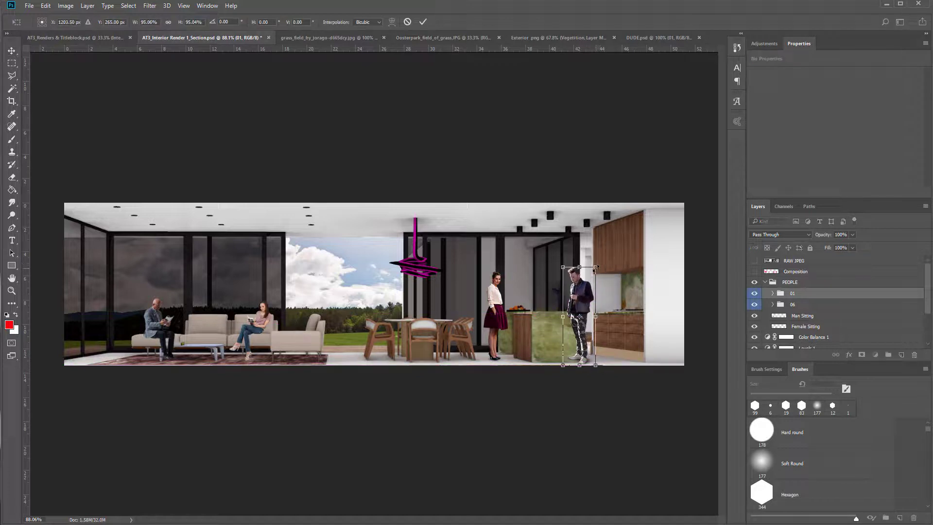
Select the standing woman's cutout beside the kitchen island and scale it to about 102%.
right_click(500, 302)
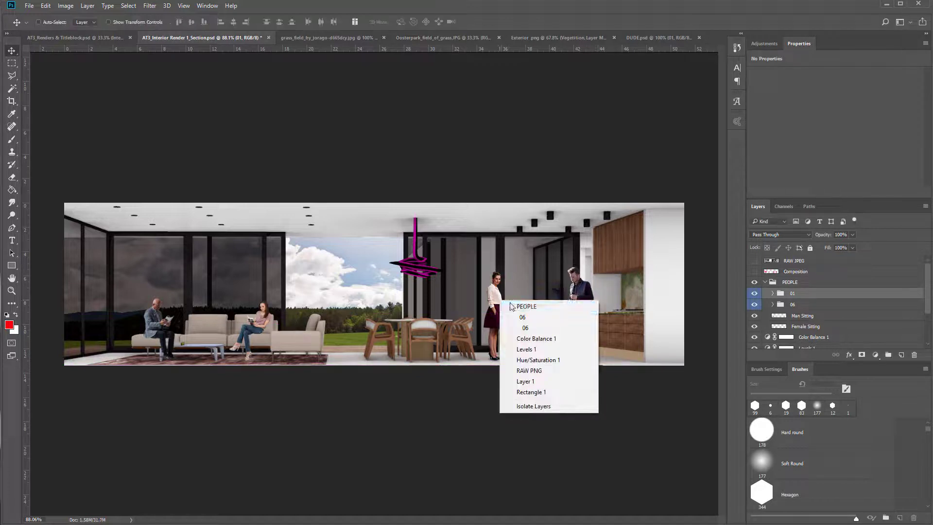
left_click(525, 327)
key("ctrl+t")
left_click_drag(511, 269, 510, 270)
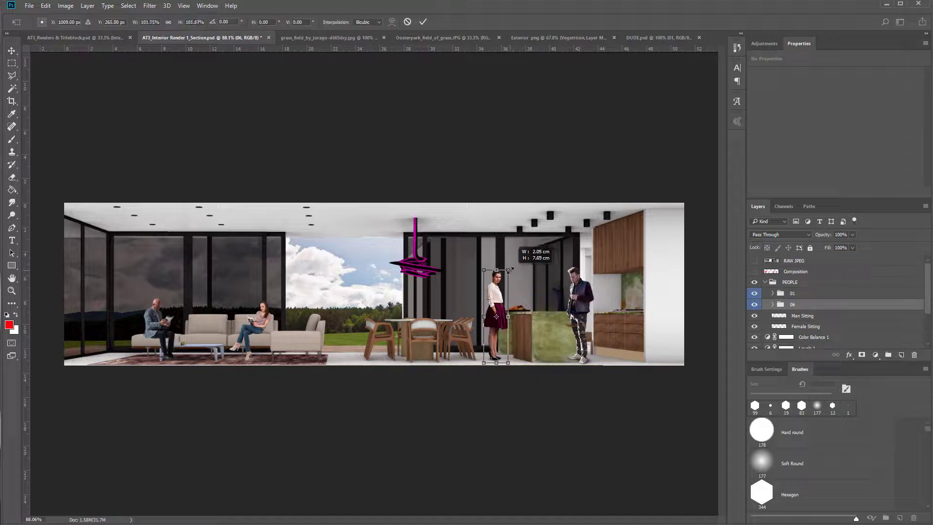
key("Return")
Select the standing man's 01 group and nudge him slightly up and right at the end of the kitchen island.
right_click(592, 297)
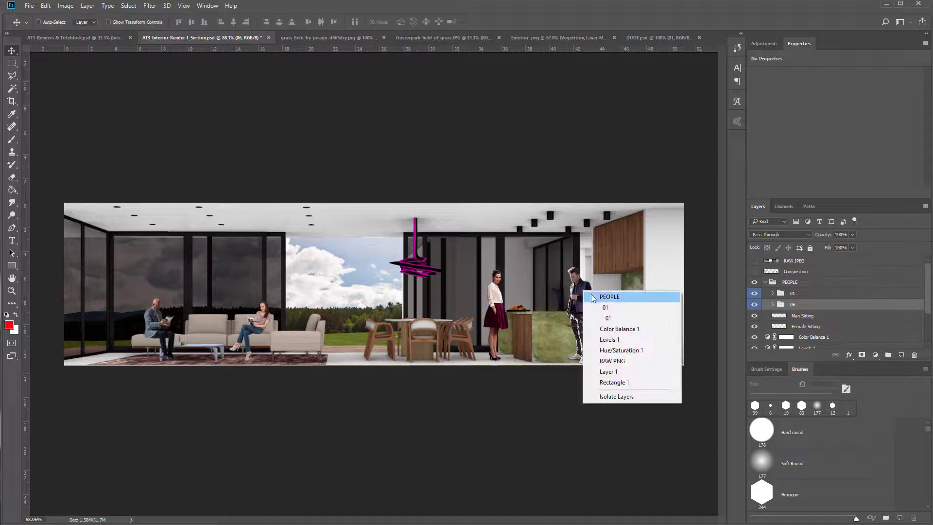
left_click(604, 307)
left_click_drag(587, 299, 589, 295)
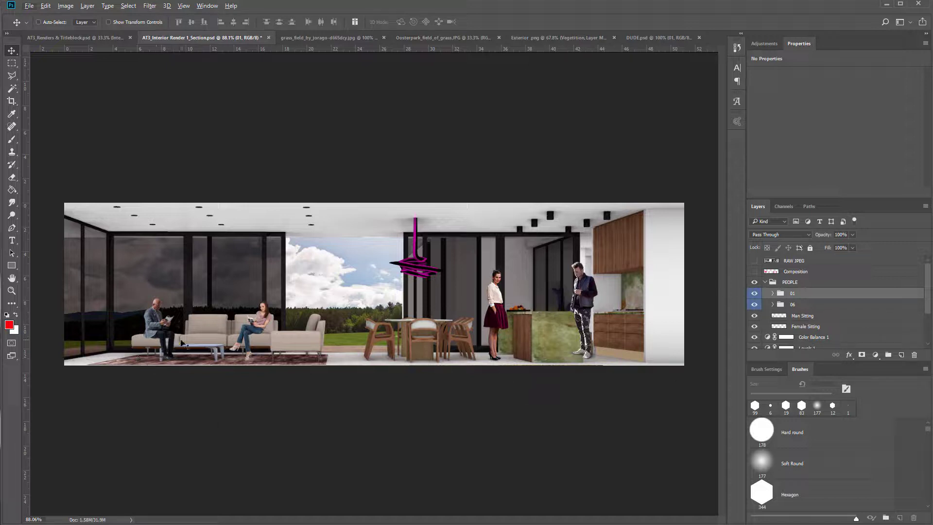
right_click(585, 288)
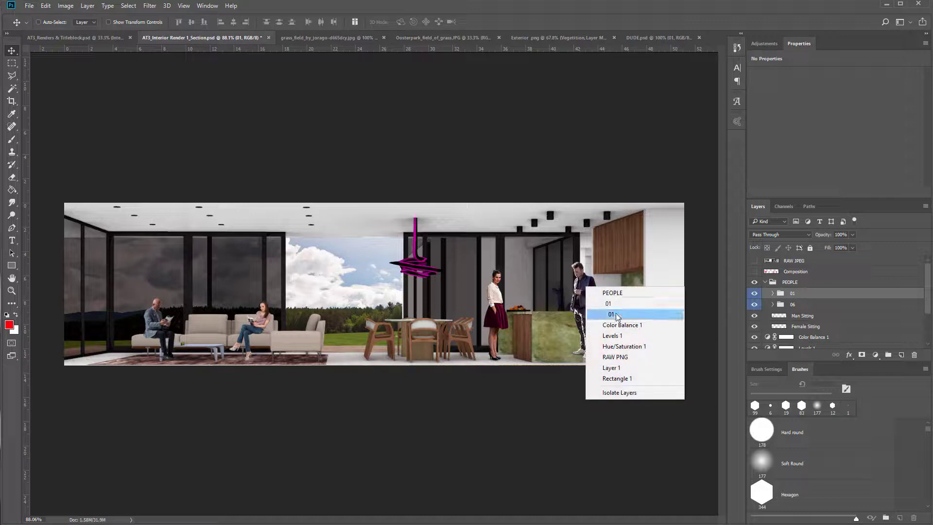
key("Escape")
Outline the island area overlapping the man with the Polygonal Lasso and mask it out of his 01 group, placing his legs behind the island.
scroll(579, 316, "up", 8)
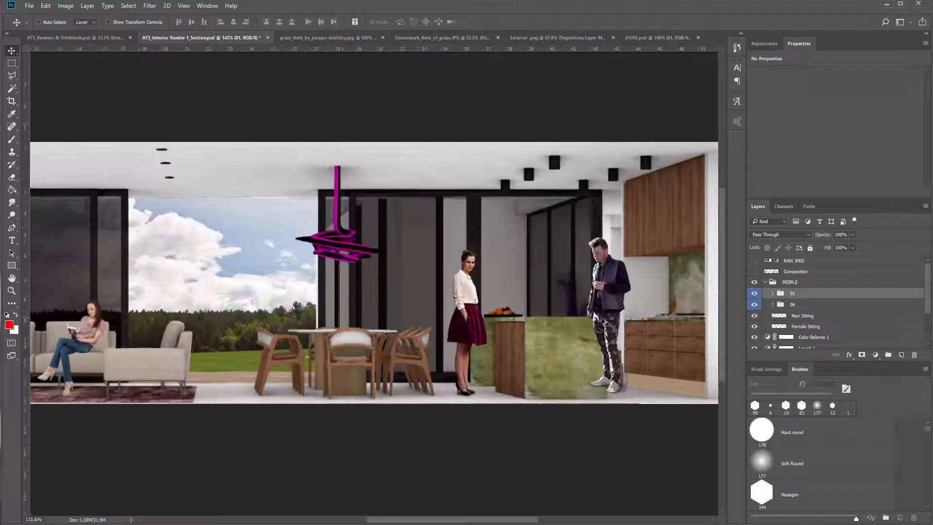
key("l")
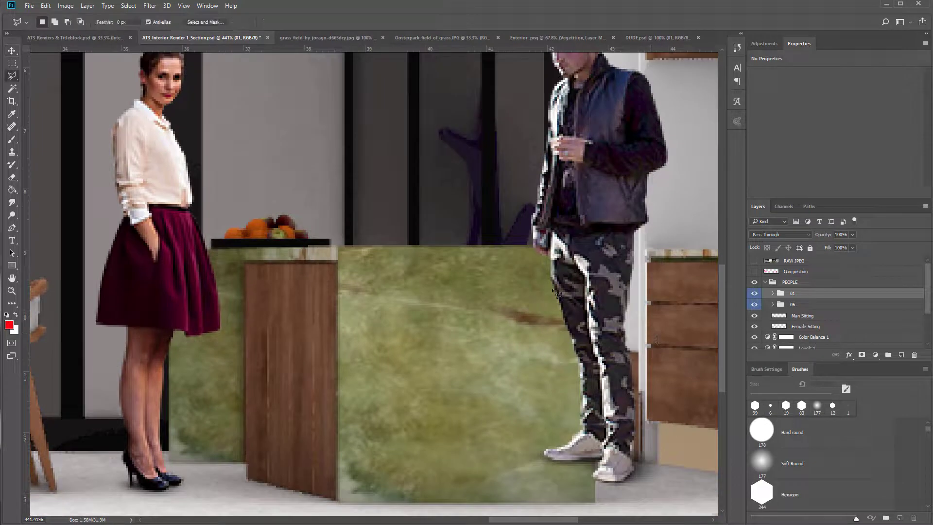
left_click(511, 243)
left_click(594, 245)
left_click(481, 245)
double_click(478, 462)
key("b")
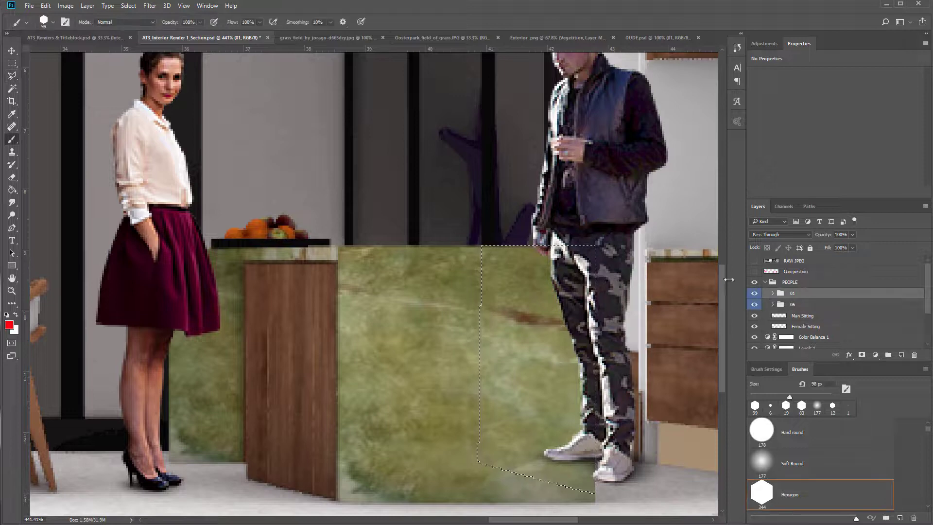
left_click(861, 354)
key("ctrl+shift+i")
left_click(861, 354)
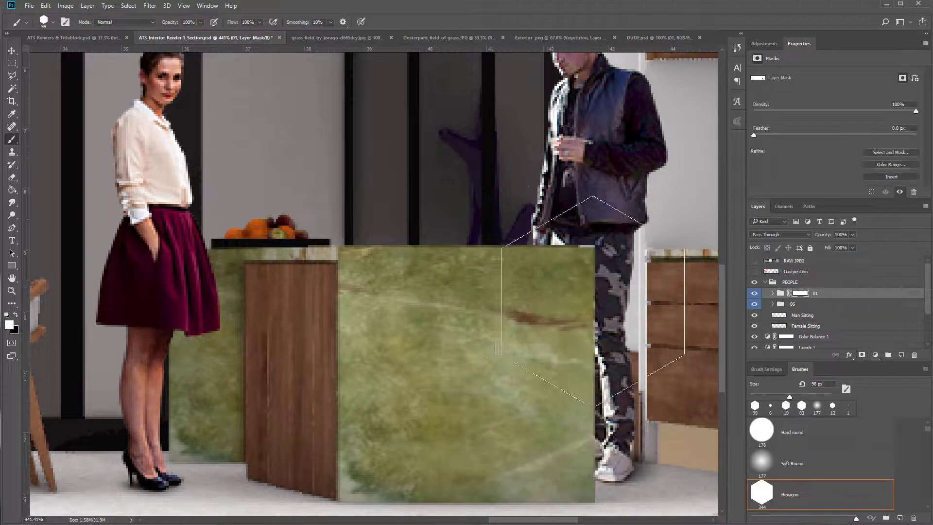
Rename the masked 01 group inside the PEOPLE group as Man Standing.
scroll(559, 287, "down", 4)
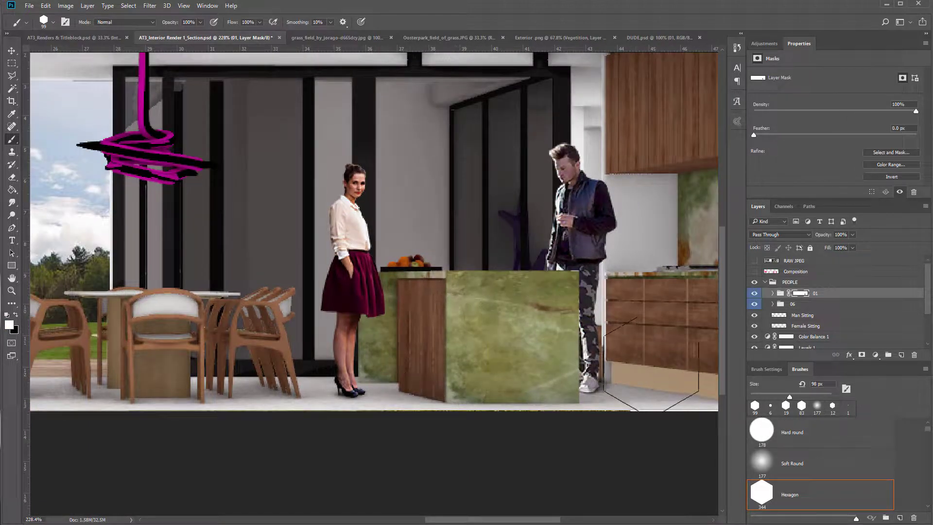
key("v")
scroll(523, 306, "down", 2)
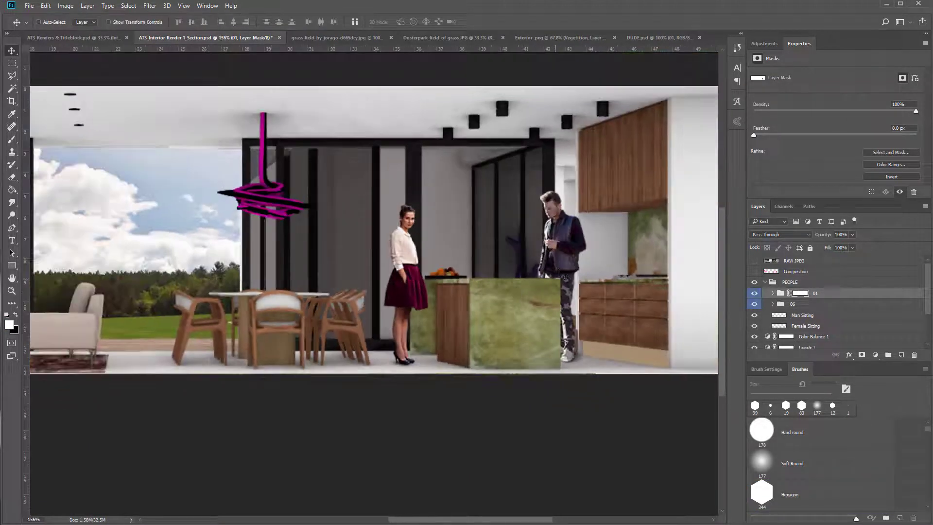
scroll(571, 287, "down", 1)
left_click_drag(562, 396, 682, 423)
left_click_drag(593, 410, 496, 417)
left_click(780, 294)
double_click(816, 294)
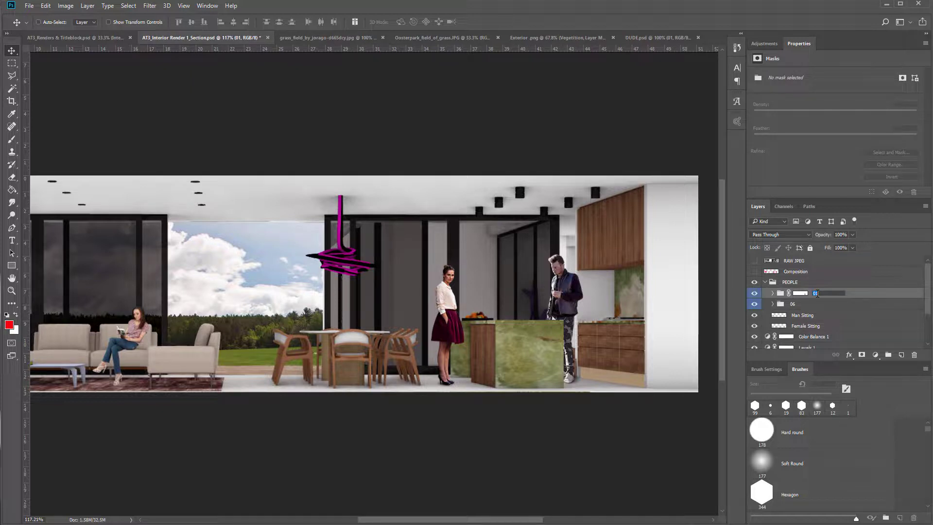
type("Man Standing")
key("Return")
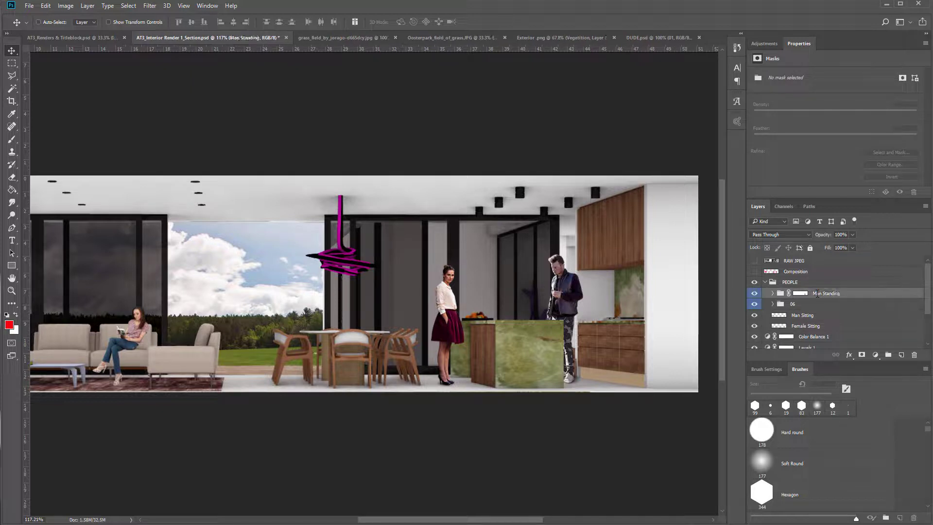
Rename the 06 group inside the PEOPLE group as Female Standing.
double_click(792, 304)
type("Female S")
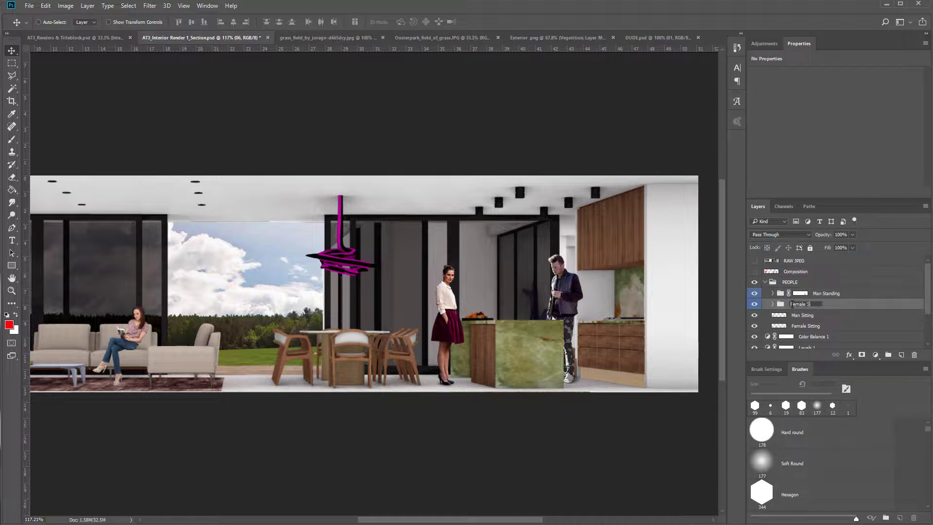
type("tanding")
key("Return")
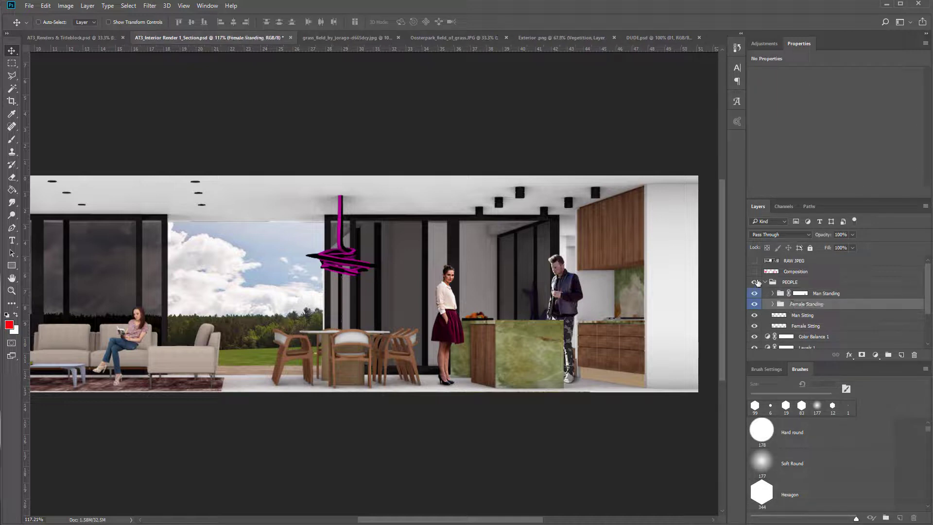
Select the Man Sitting layer and outline the coffee table and books overlapping his legs with the Polygonal Lasso.
left_click_drag(386, 429, 689, 433)
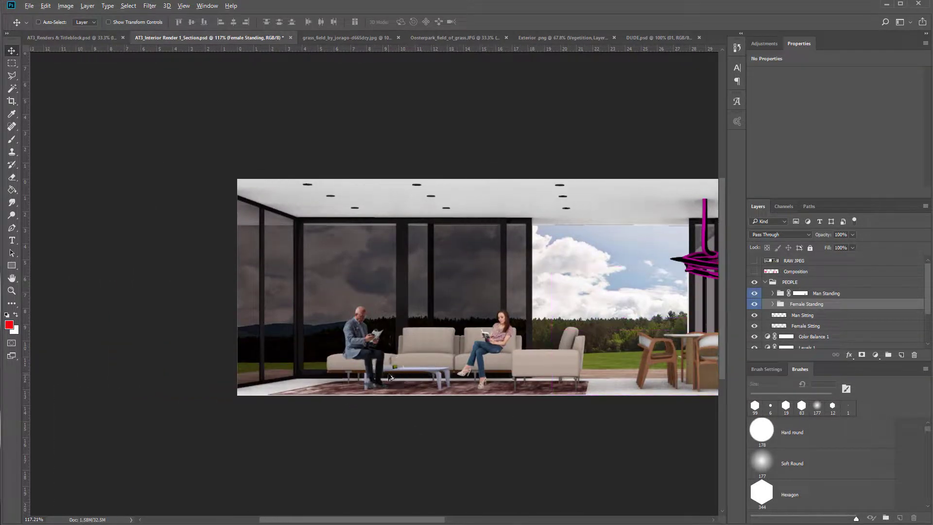
scroll(391, 381, "up", 3)
scroll(391, 376, "up", 1)
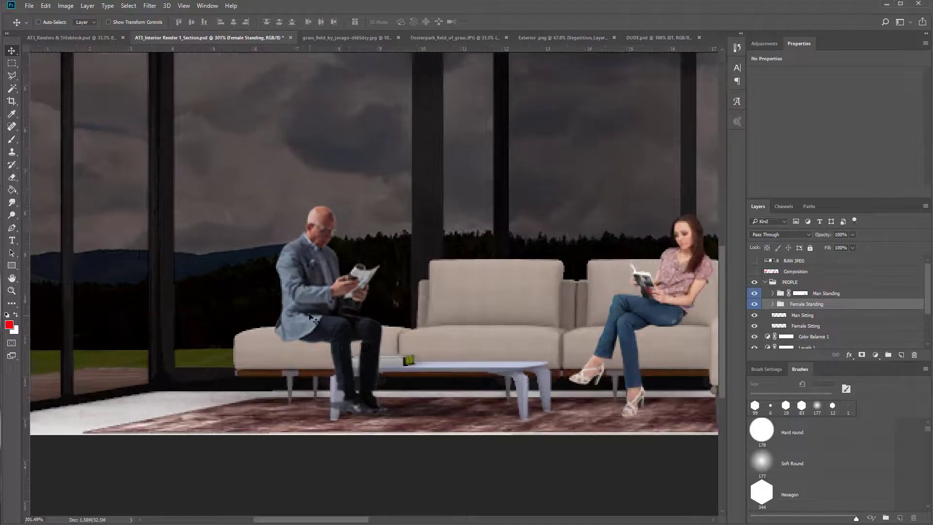
right_click(311, 318)
left_click(340, 332)
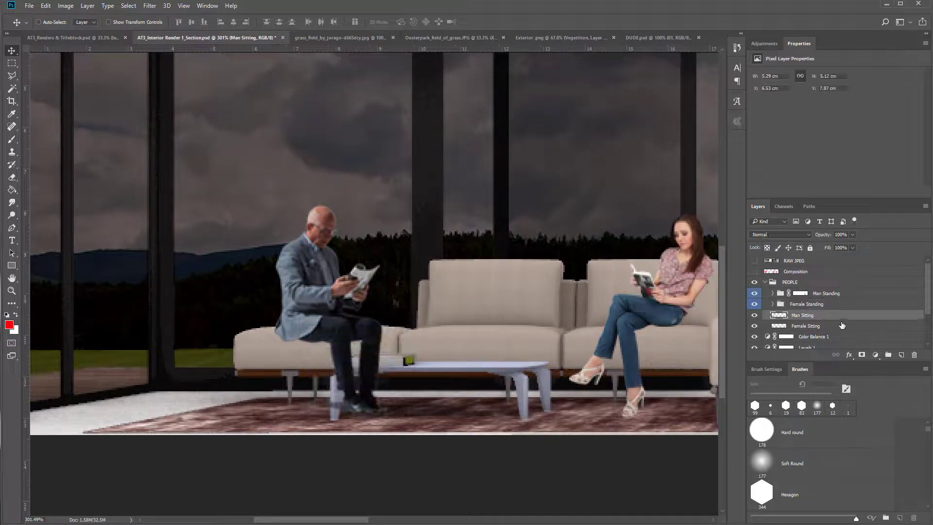
scroll(346, 400, "up", 3)
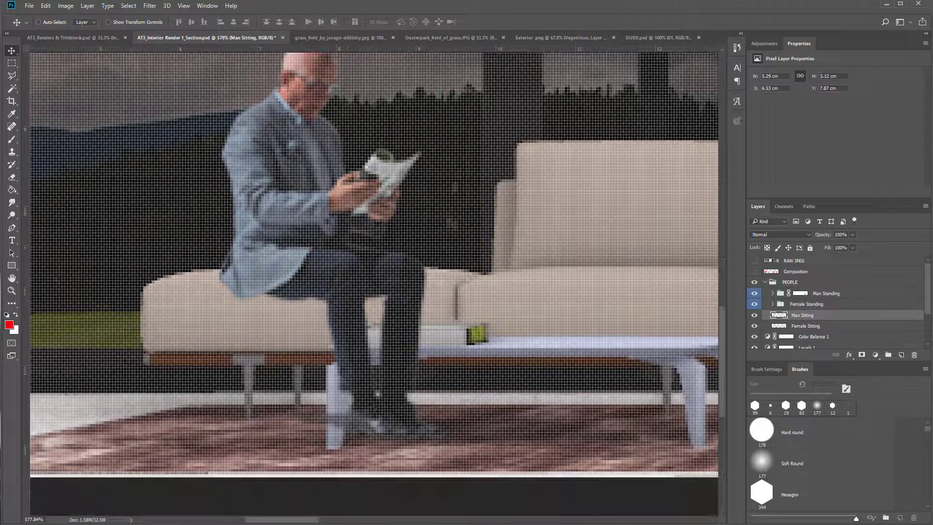
scroll(381, 398, "down", 1)
key("l")
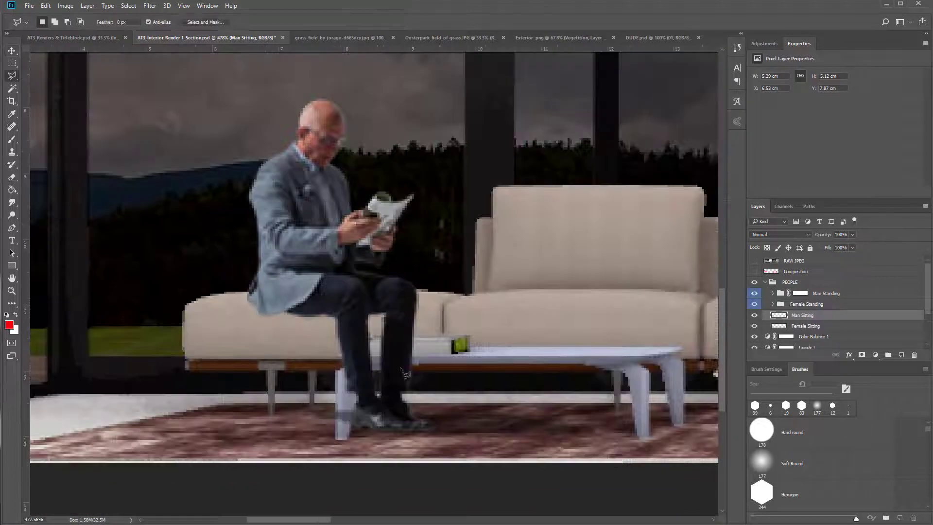
left_click(469, 335)
left_click(377, 335)
left_click(345, 348)
left_click(344, 358)
left_click(350, 363)
left_click(337, 371)
left_click(335, 439)
left_click(351, 438)
left_click(357, 404)
left_click(362, 403)
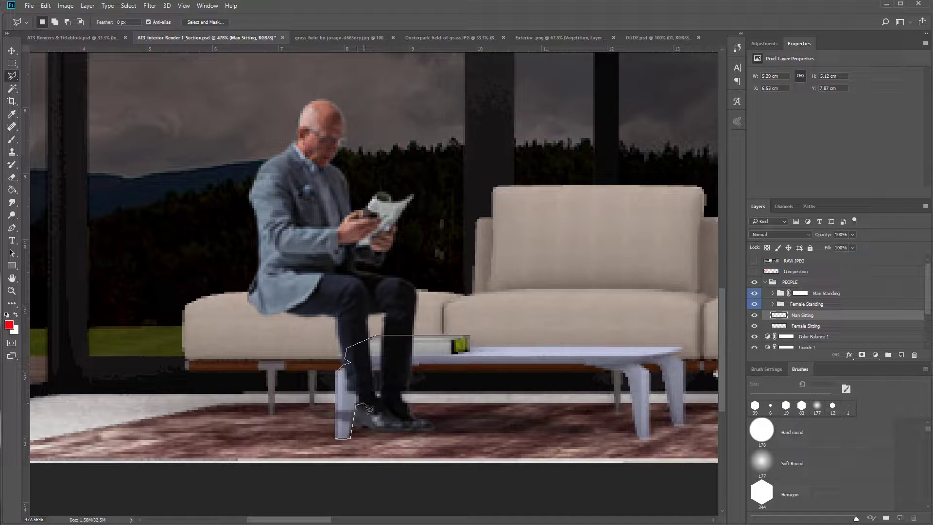
left_click(360, 379)
left_click(366, 372)
left_click(467, 355)
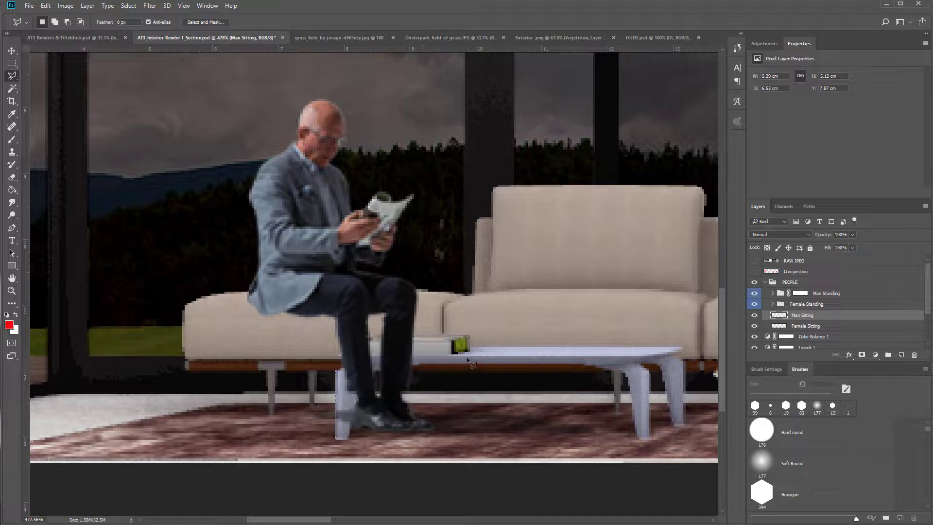
Invert the selection and add it as a layer mask on Man Sitting, placing his legs behind the coffee table.
key("ctrl+shift+i")
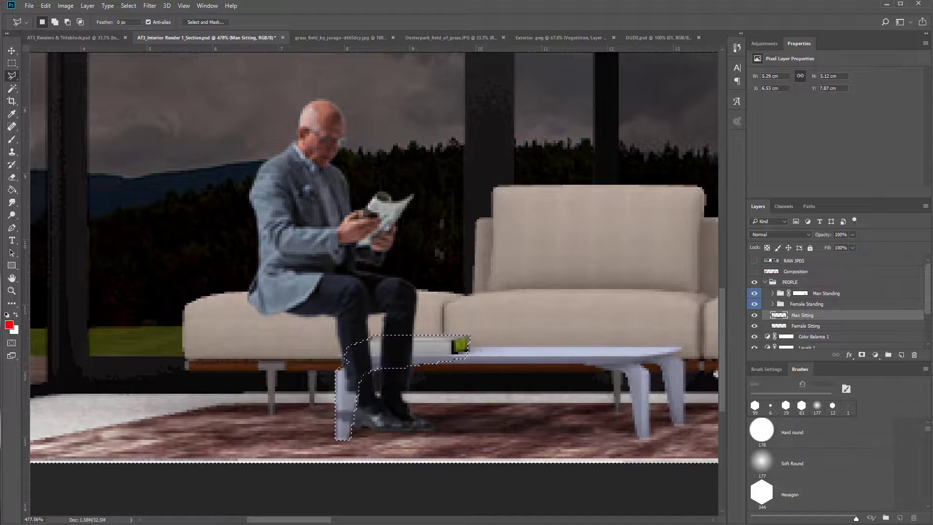
left_click(862, 355)
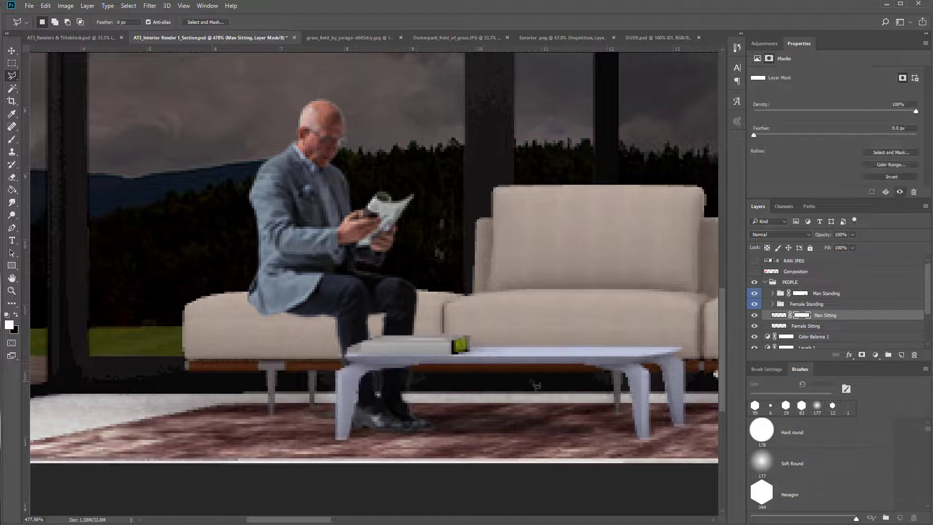
key("v")
scroll(390, 385, "down", 5)
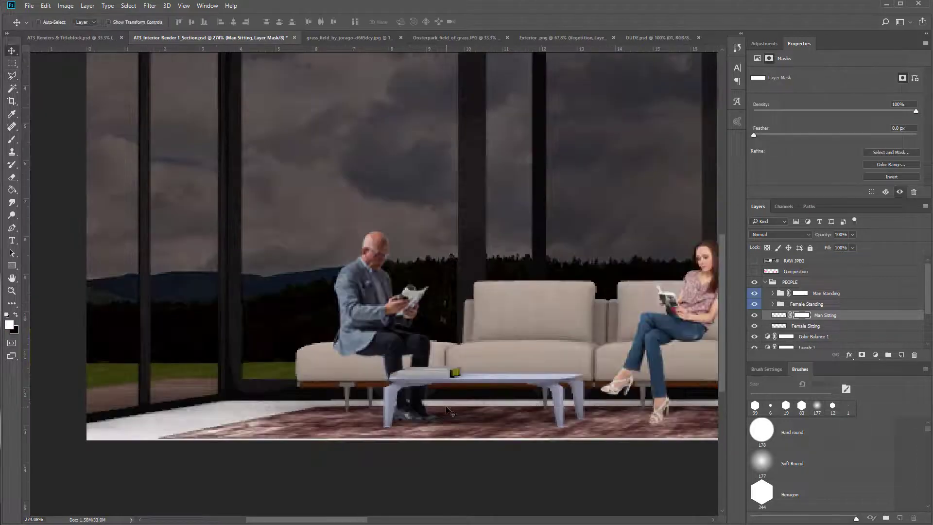
scroll(390, 386, "down", 4)
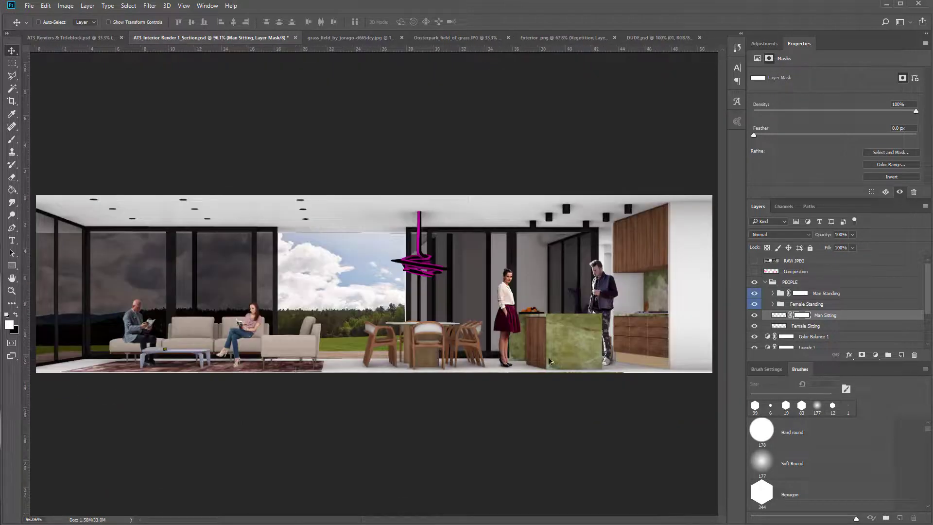
Toggle the RAW JPEG layer's visibility to compare the original render with the edited section.
left_click(754, 261)
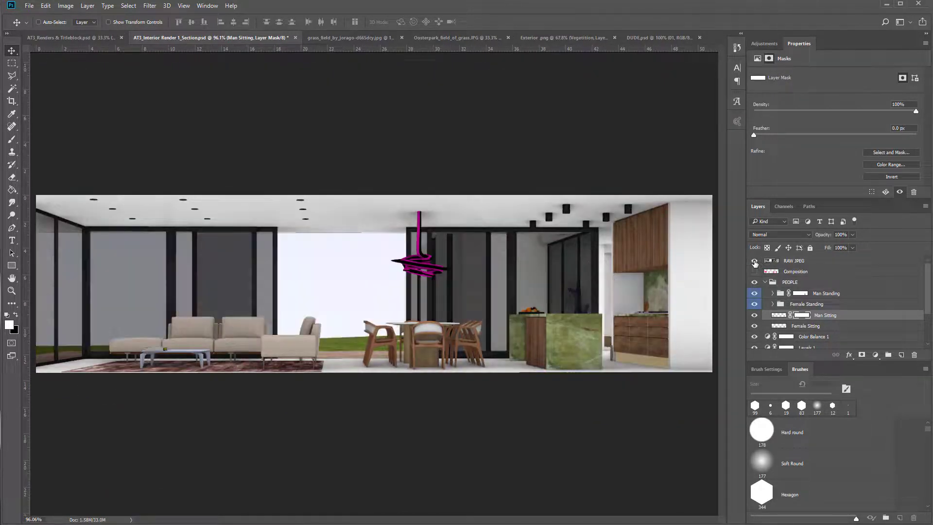
left_click(754, 262)
left_click(754, 261)
left_click(754, 261)
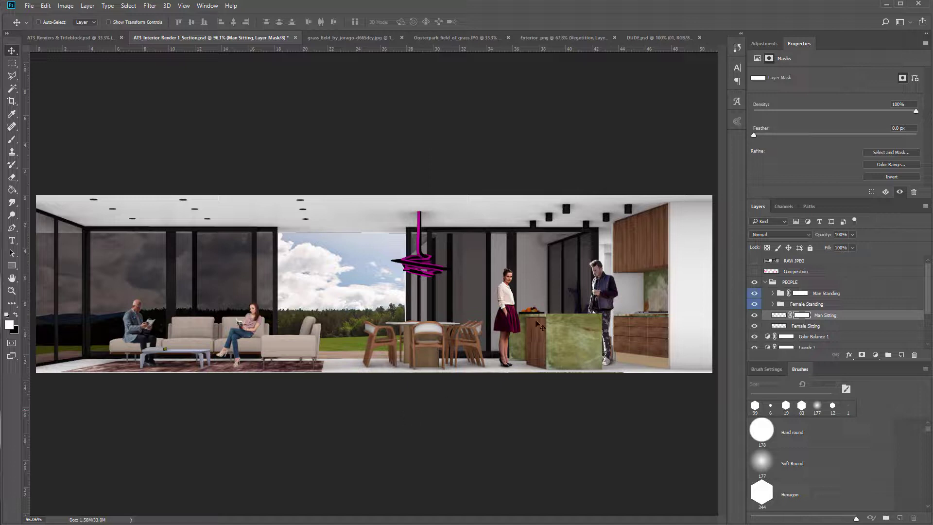
Add a Hue/Saturation adjustment layer directly above the PEOPLE group and clip it to that group.
left_click(797, 284)
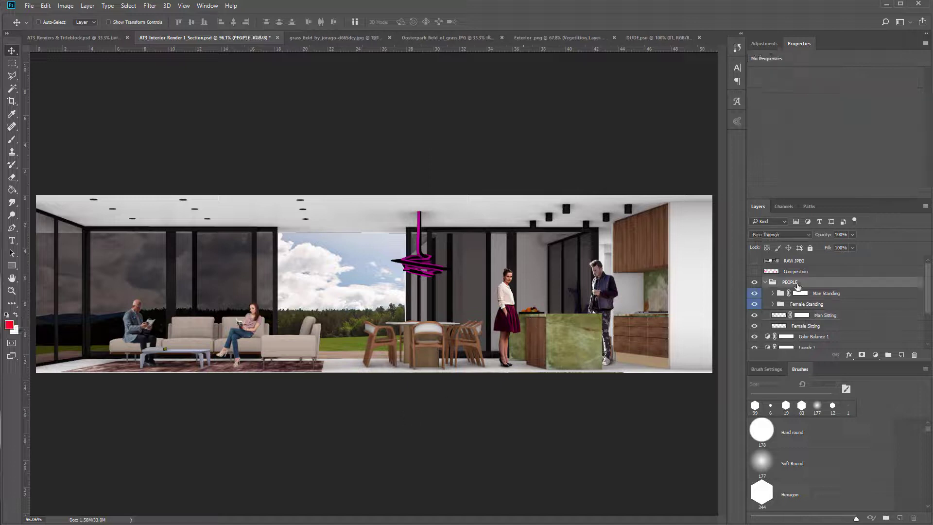
left_click(797, 287)
left_click(874, 355)
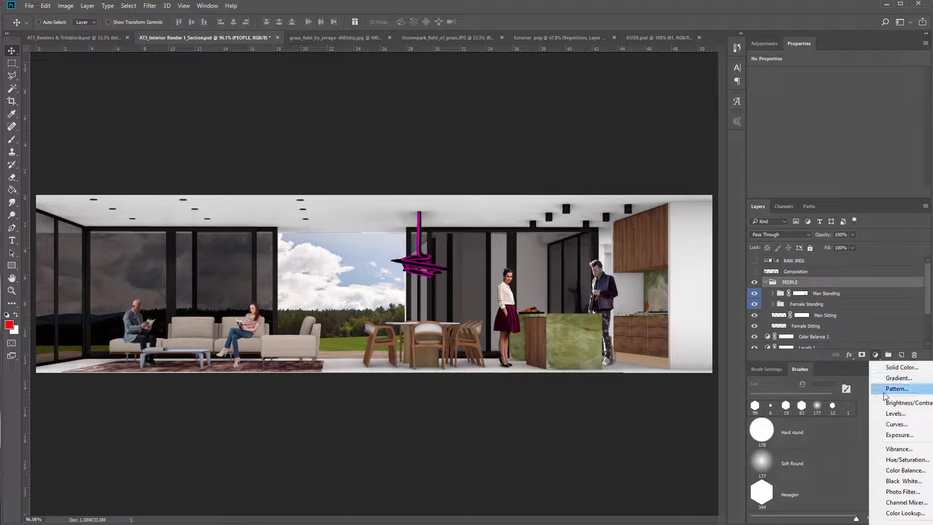
left_click(905, 460)
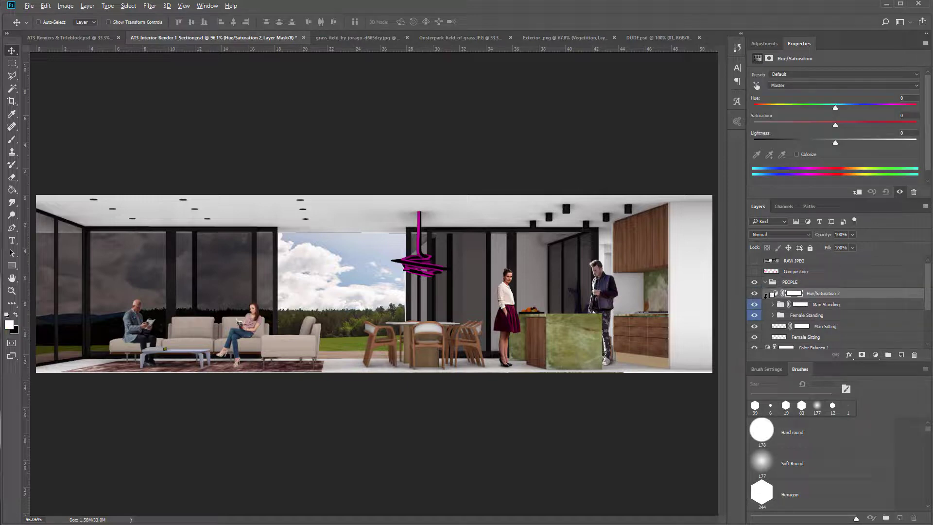
scroll(794, 349, "down", 2)
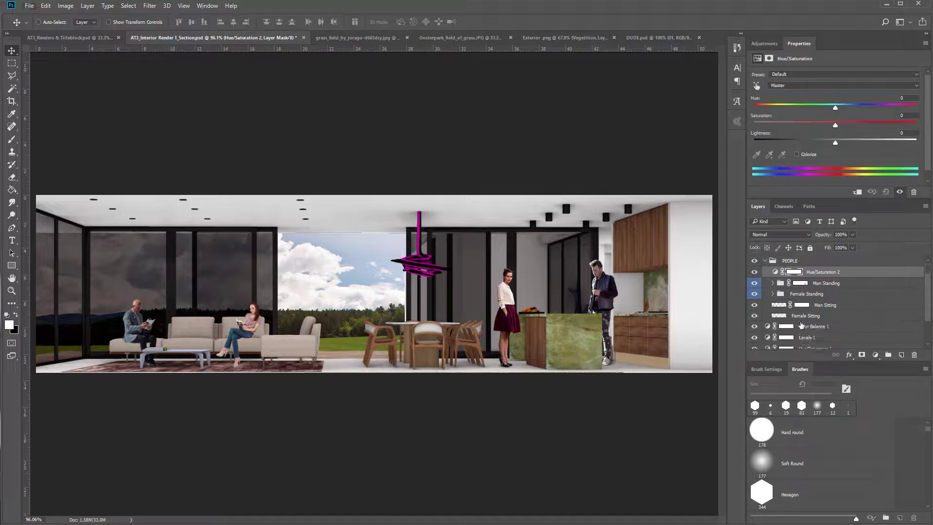
scroll(800, 325, "up", 2)
left_click(820, 283)
left_click_drag(828, 295, 780, 286)
left_click(772, 287, "alt")
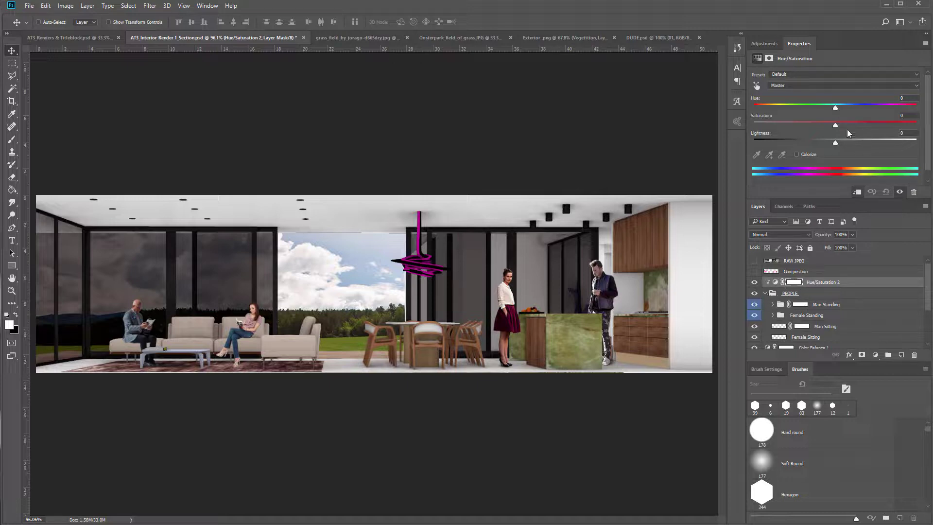
Lower the Saturation in the clipped Hue/Saturation adjustment to mute the colours of all the people cutouts.
left_click_drag(836, 126, 815, 128)
left_click_drag(820, 128, 807, 127)
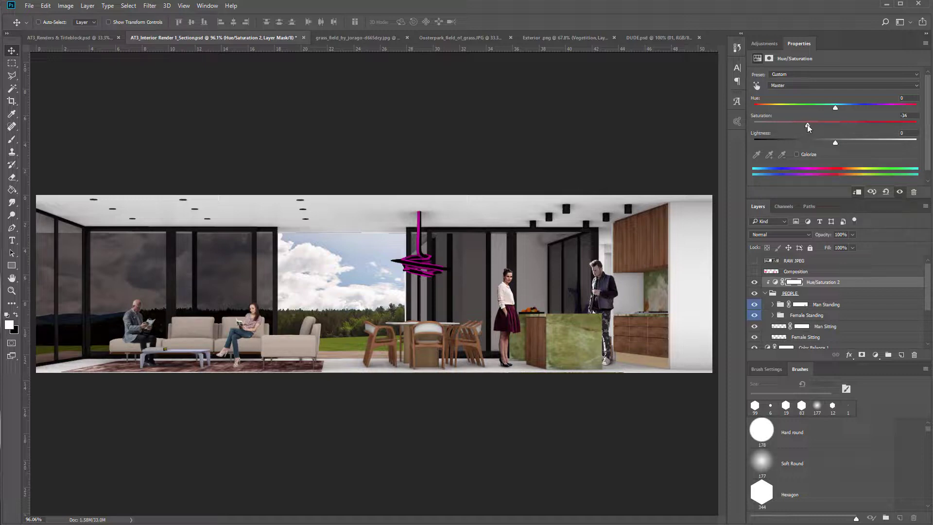
left_click_drag(810, 128, 816, 132)
left_click(855, 292)
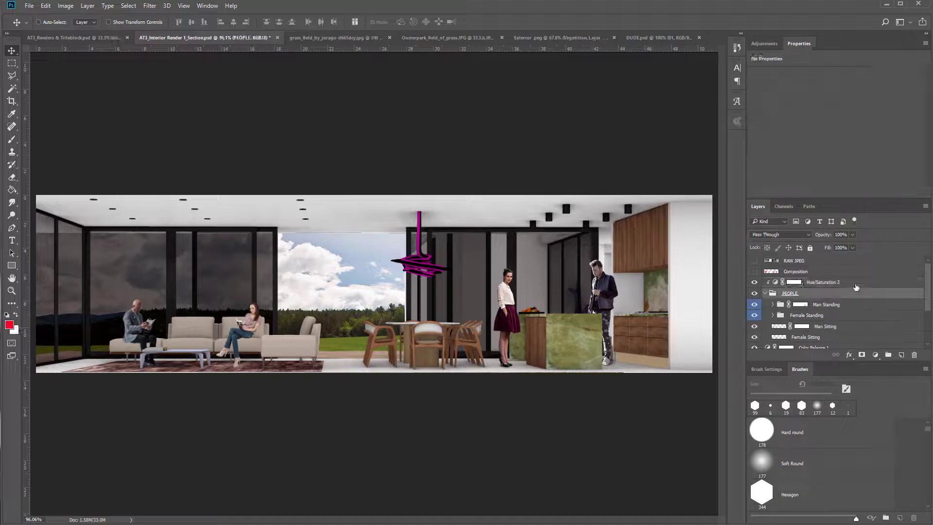
left_click(854, 285)
left_click(849, 294)
Apply a Hue/Saturation adjustment with Saturation -26 to the 06 smart object in the Female Standing group, and collapse the group.
right_click(514, 326)
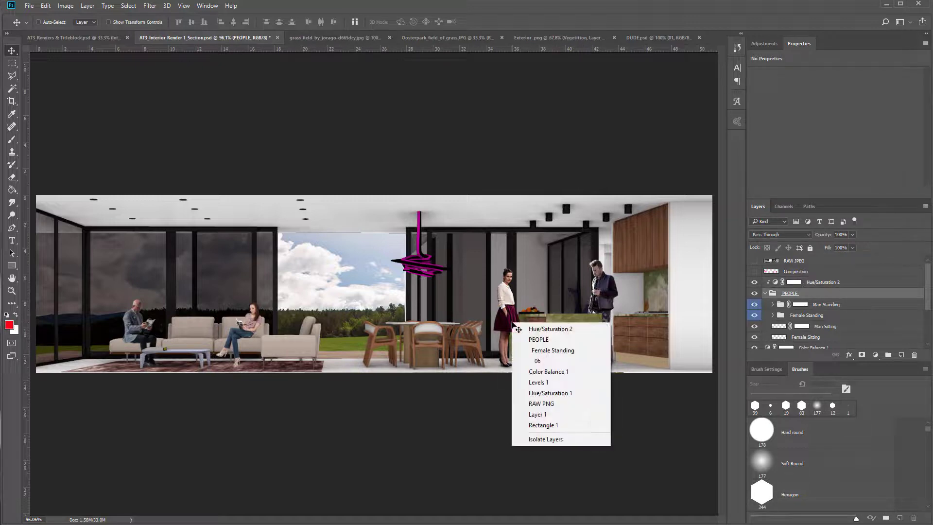
left_click(571, 349)
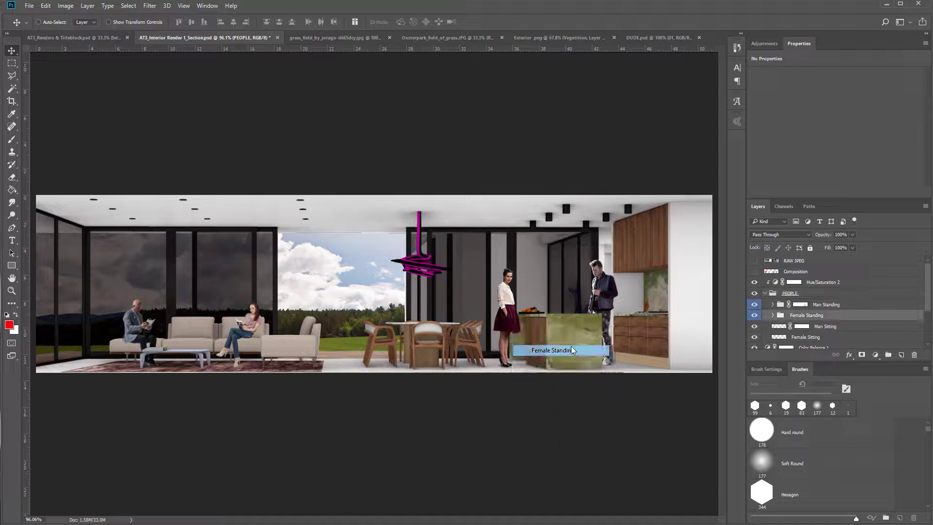
left_click(67, 7)
left_click(729, 299)
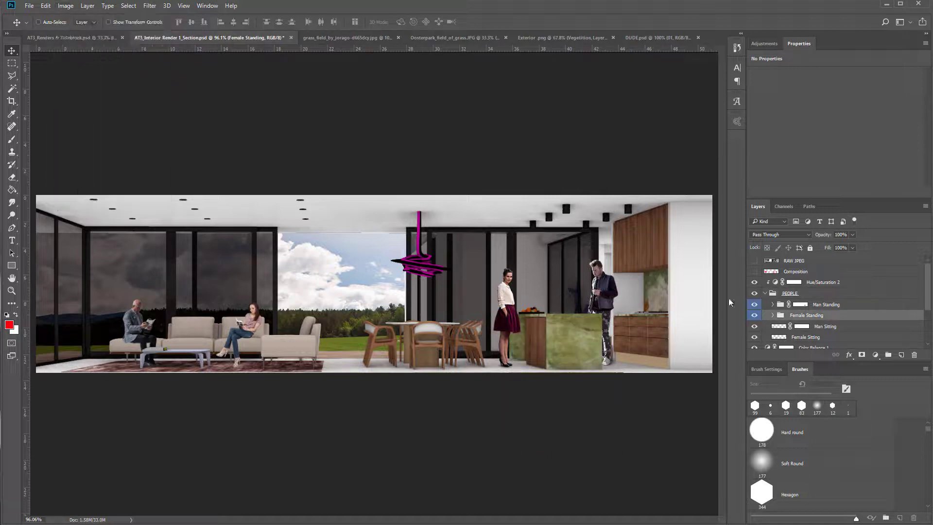
left_click(772, 315)
left_click(802, 327)
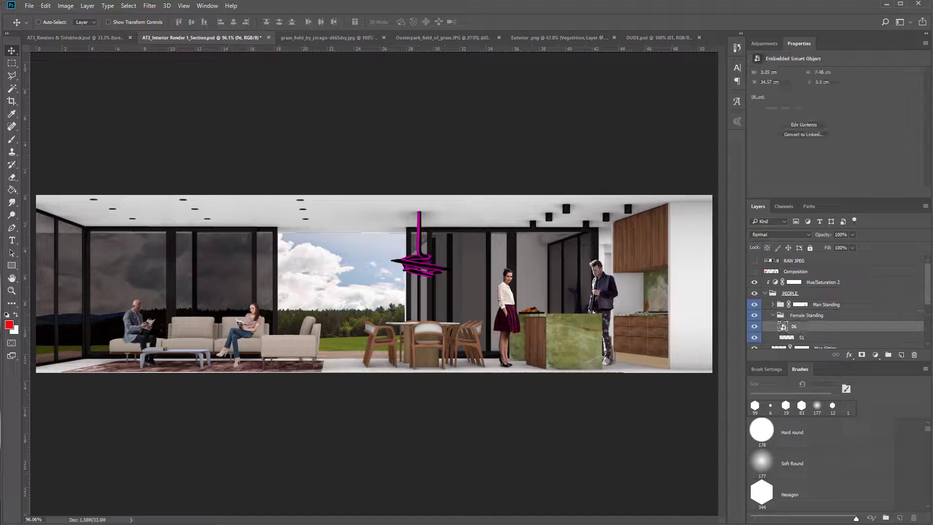
left_click(66, 6)
mouse_move(99, 31)
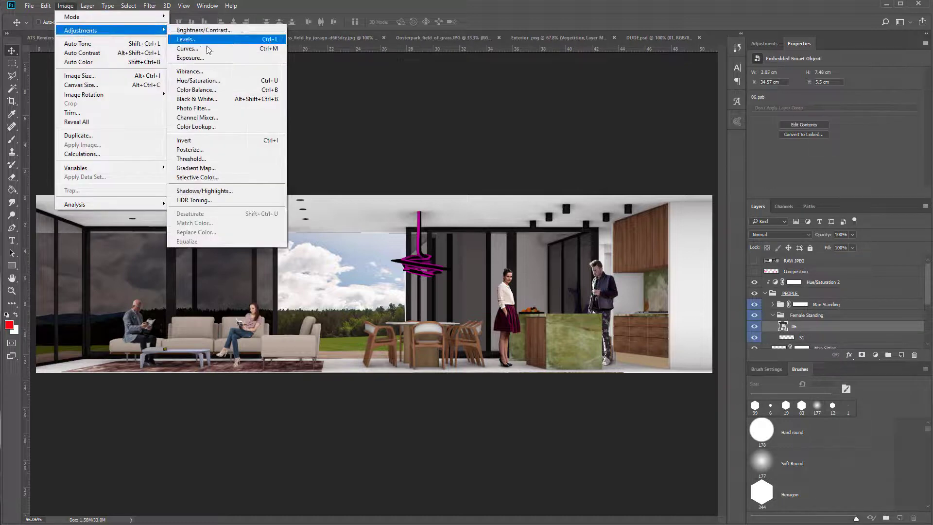
left_click(232, 85)
left_click_drag(740, 185, 725, 184)
key("ctrl")
key("ctrl")
key("ctrl")
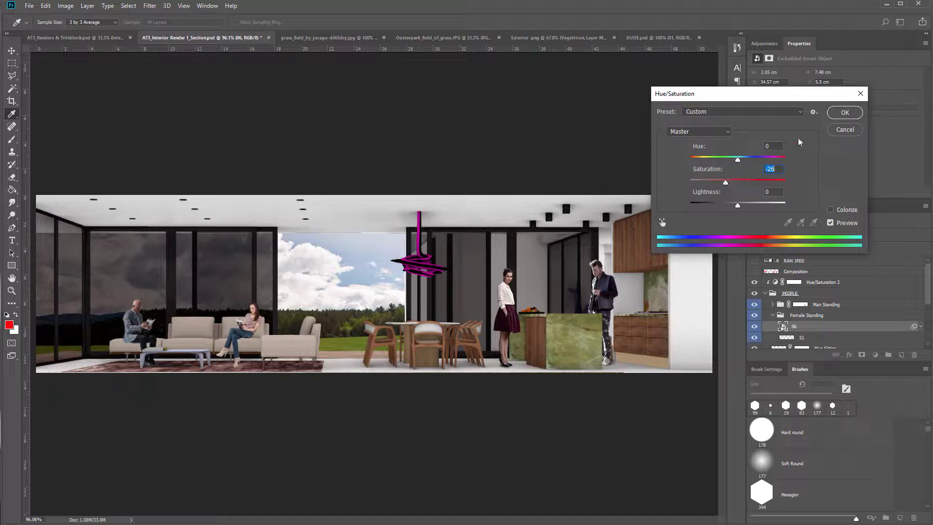
left_click(844, 112)
key("v")
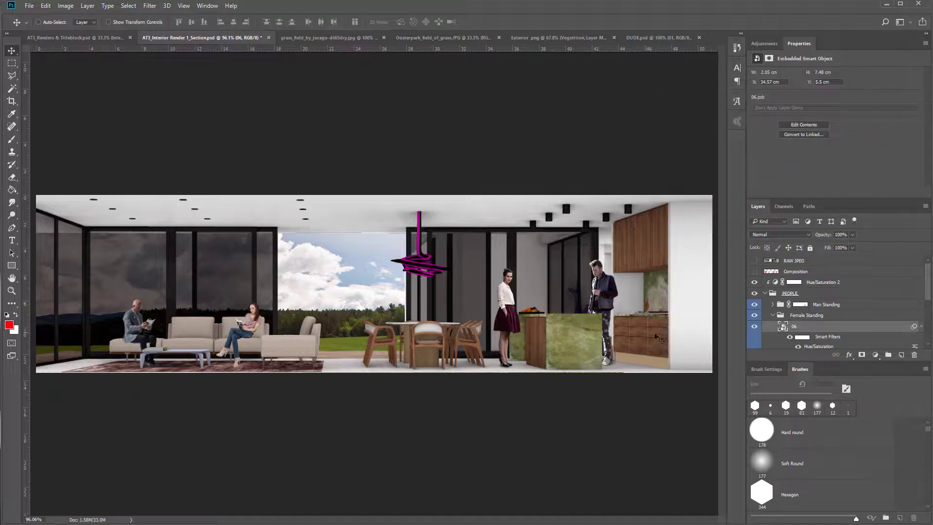
left_click(777, 315)
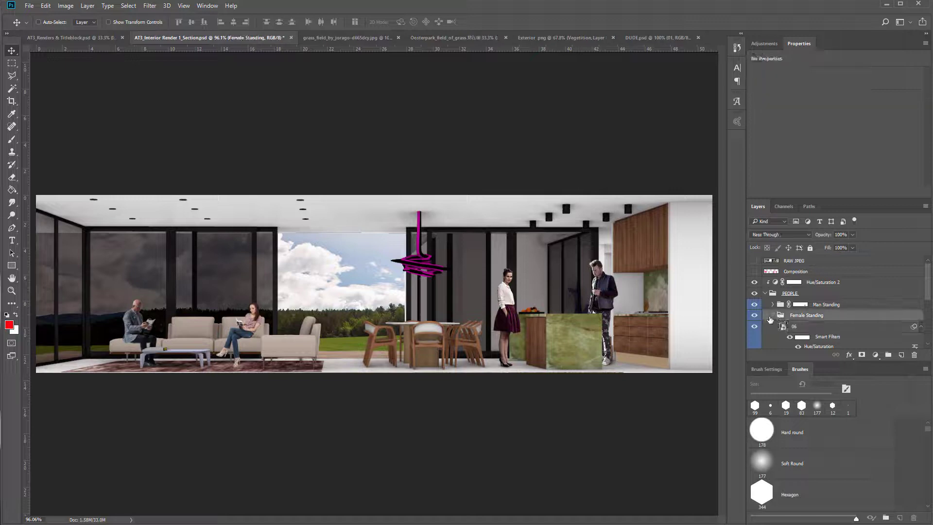
left_click(770, 319)
Burn shading along the underside of the seated woman's thighs on the Female Sitting layer with a small soft 8 px brush.
scroll(521, 355, "up", 3)
left_click_drag(399, 354, 303, 373)
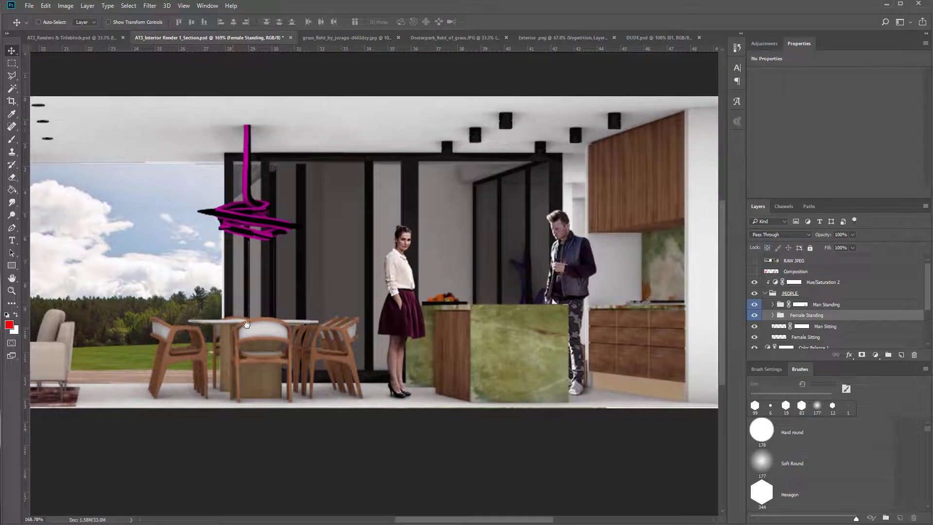
left_click_drag(234, 326, 598, 343)
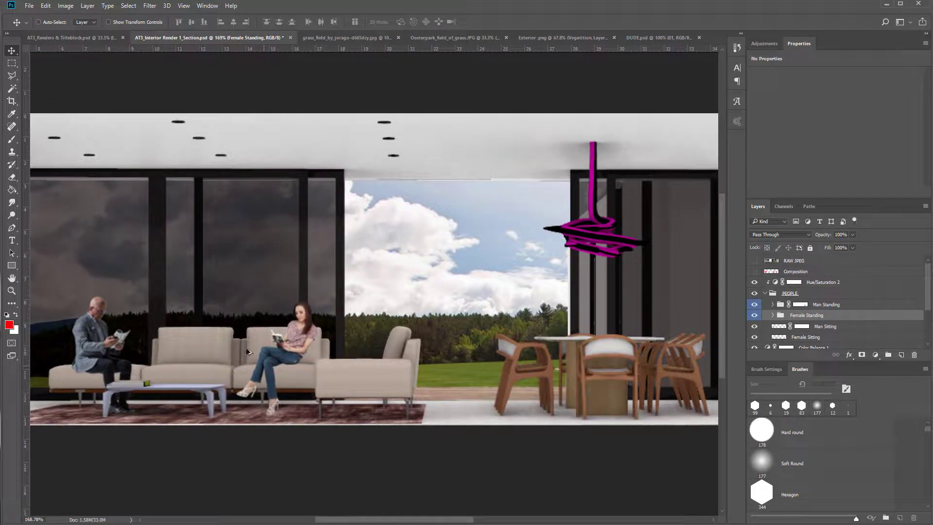
scroll(254, 358, "up", 3)
left_click_drag(366, 377, 410, 355)
right_click(404, 289)
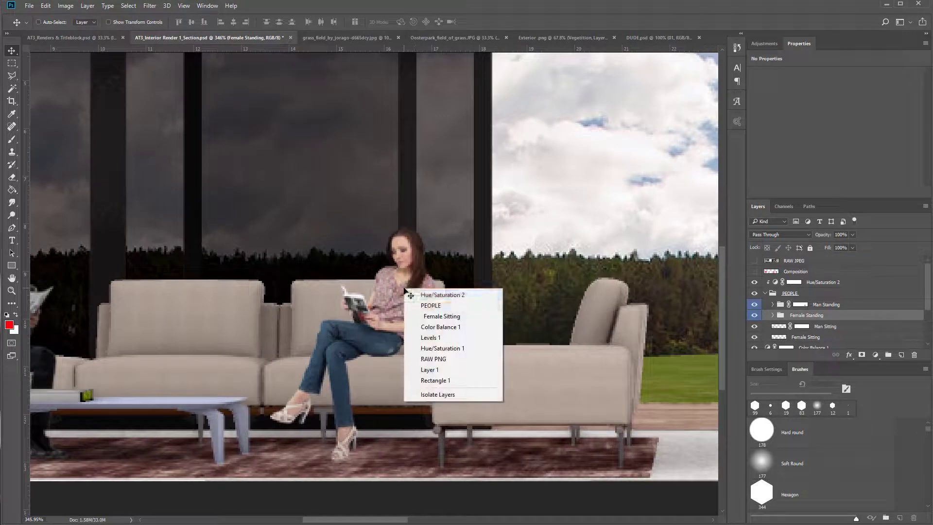
left_click(440, 316)
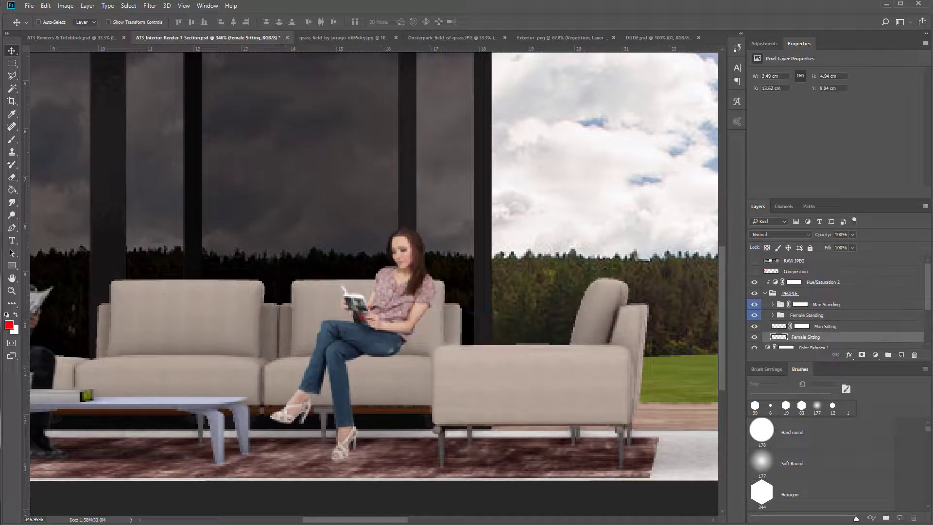
left_click(14, 206)
left_click(12, 215)
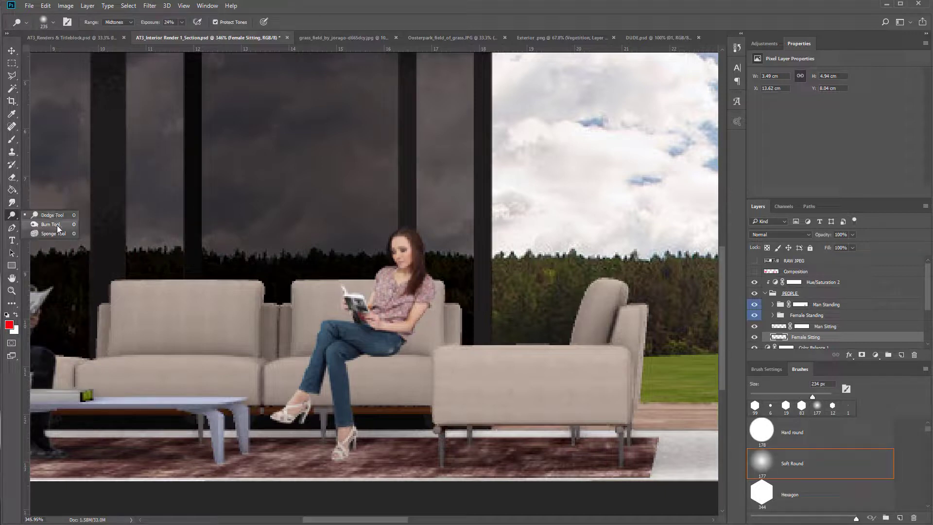
left_click(57, 225)
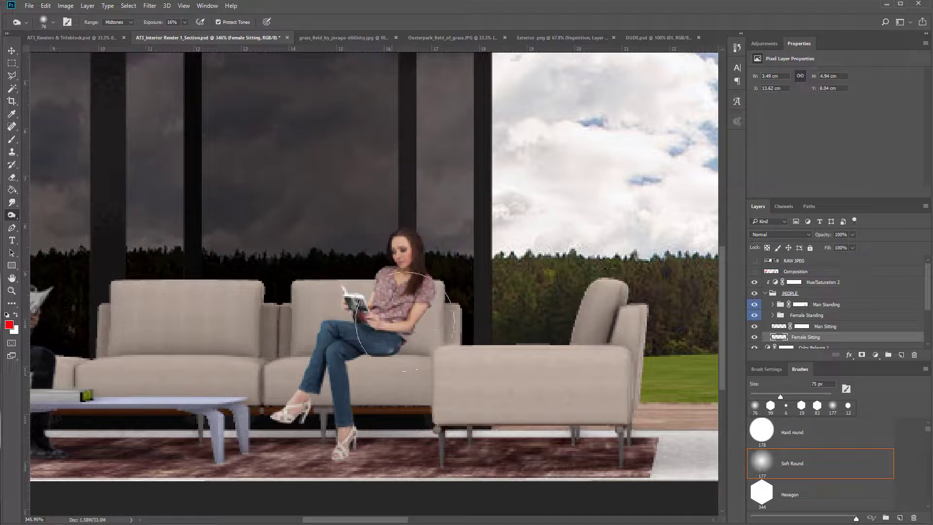
mouse_move(400, 339)
left_mouse_down()
mouse_move(344, 355)
mouse_move(417, 331)
mouse_move(356, 355)
mouse_move(379, 354)
mouse_move(387, 350)
mouse_move(354, 369)
left_mouse_up()
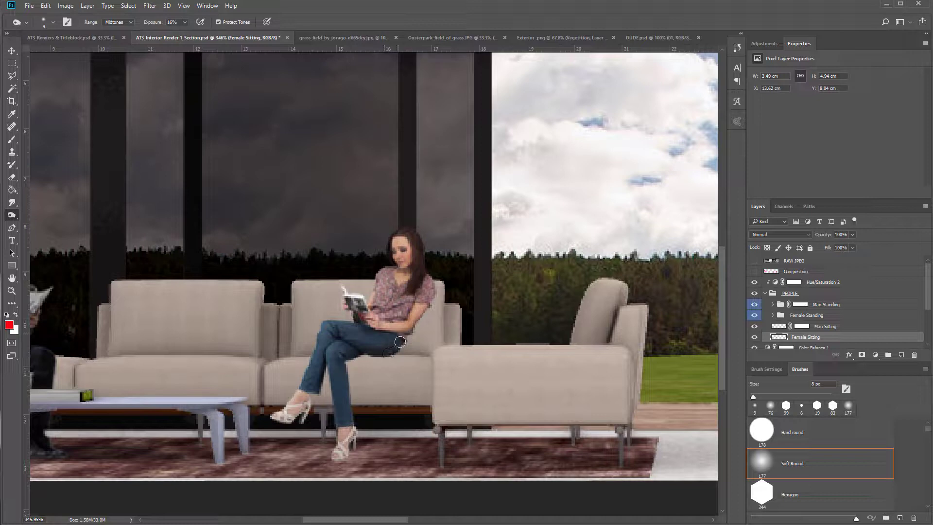
scroll(440, 345, "down", 2)
scroll(439, 372, "down", 1)
key("v")
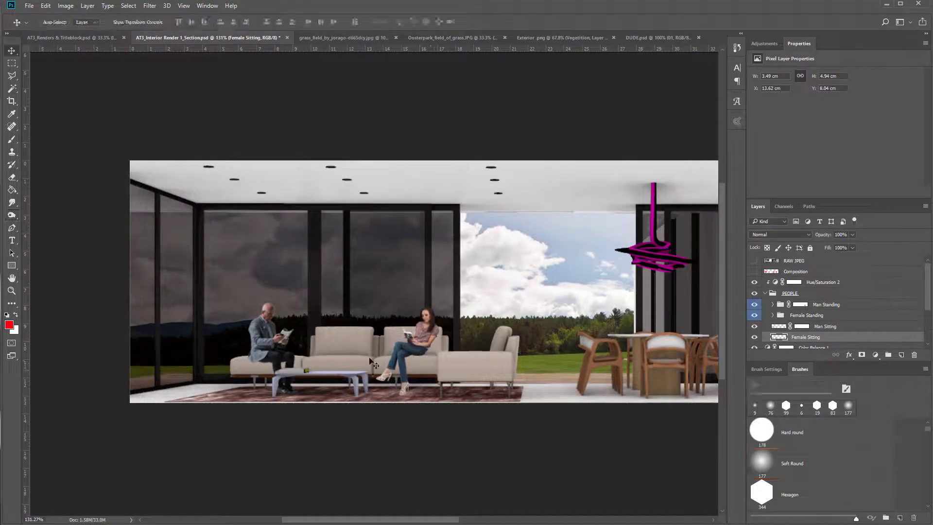
Select the Man Standing group inside the PEOPLE group, with its layer mask active.
scroll(362, 350, "down", 1)
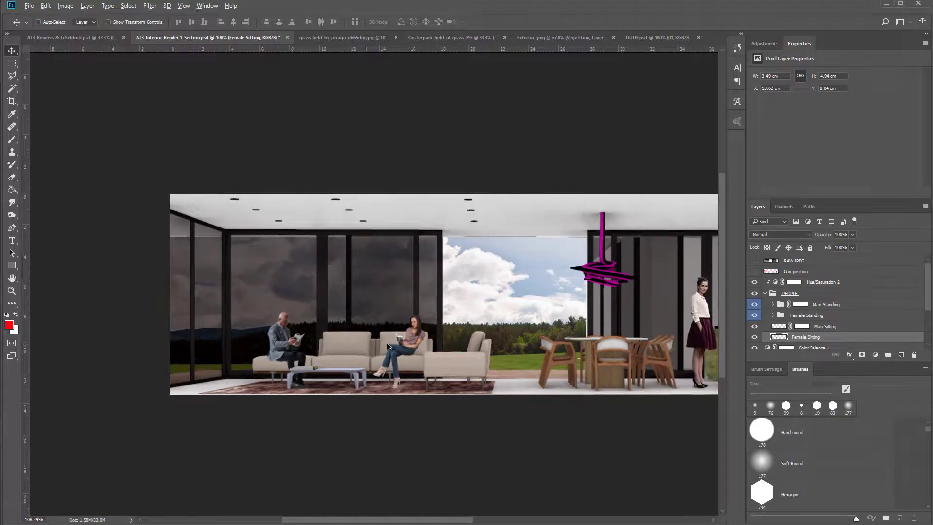
scroll(364, 345, "down", 1)
left_click_drag(532, 359, 453, 373)
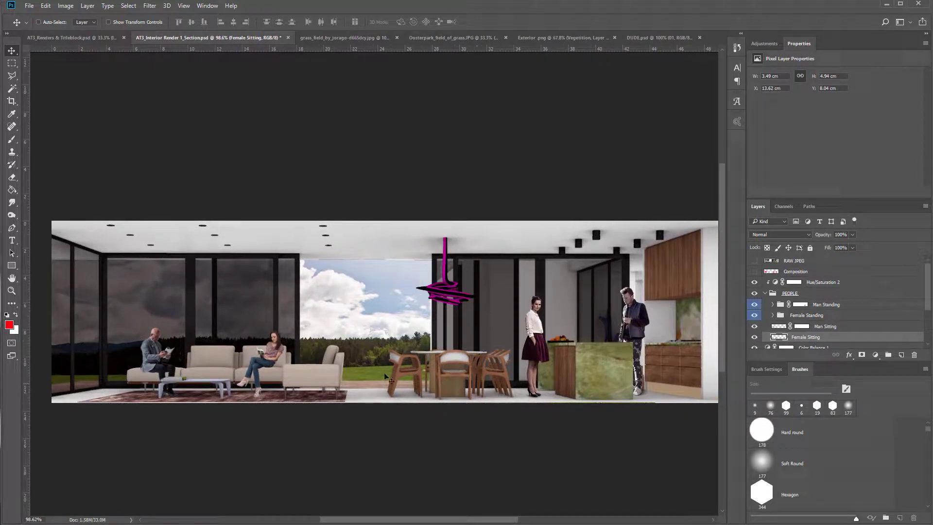
right_click(527, 343)
left_click(537, 325)
right_click(540, 328)
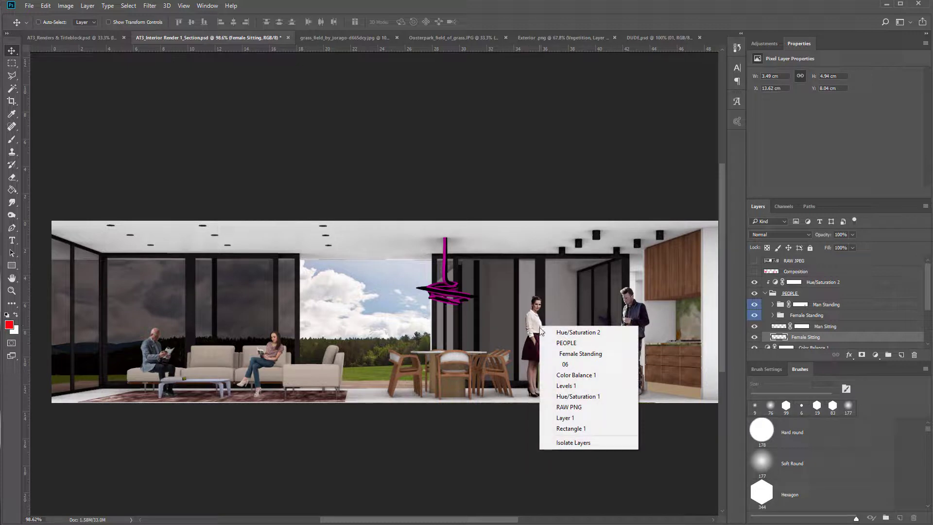
left_click(831, 300)
right_click(626, 329)
left_click(666, 347)
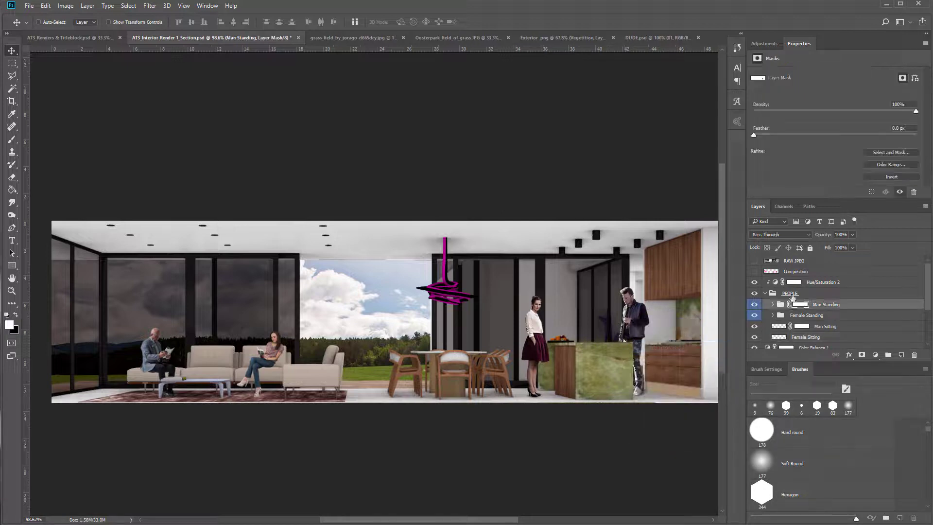
left_click(141, 8)
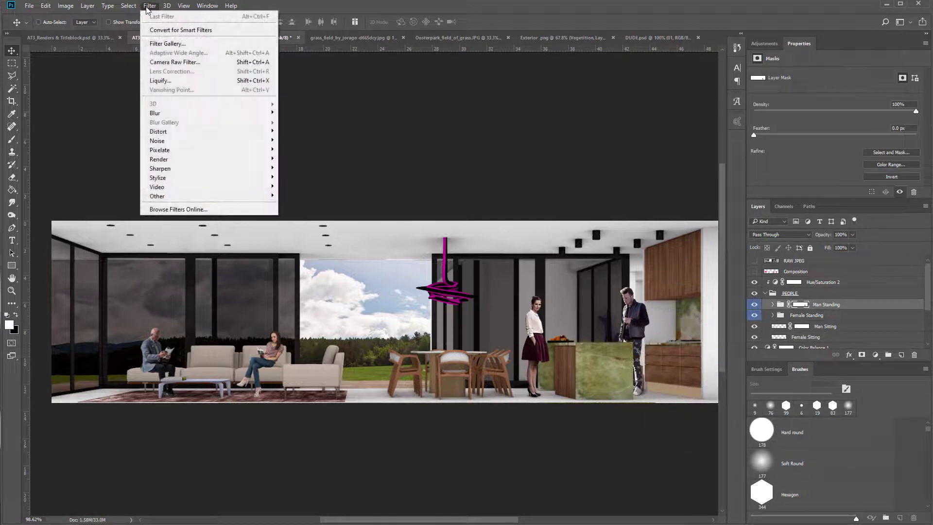
mouse_move(222, 116)
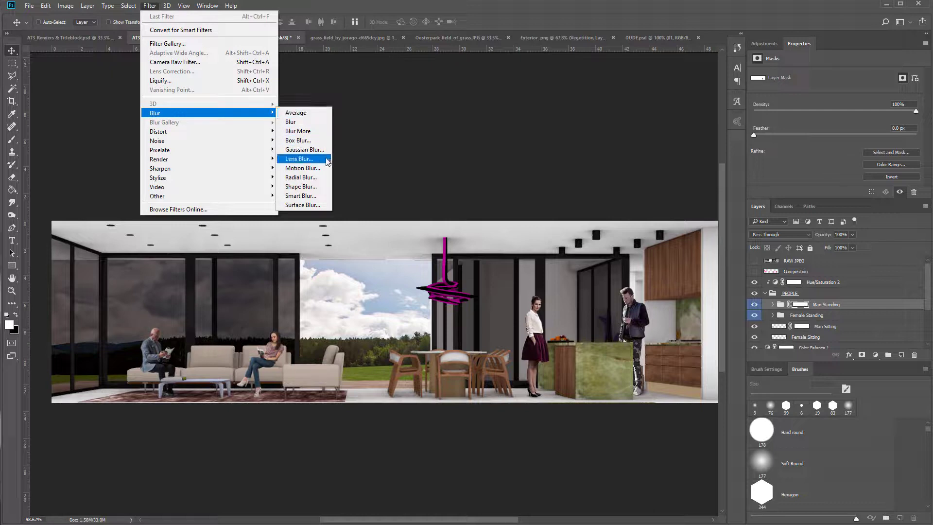
left_click(311, 169)
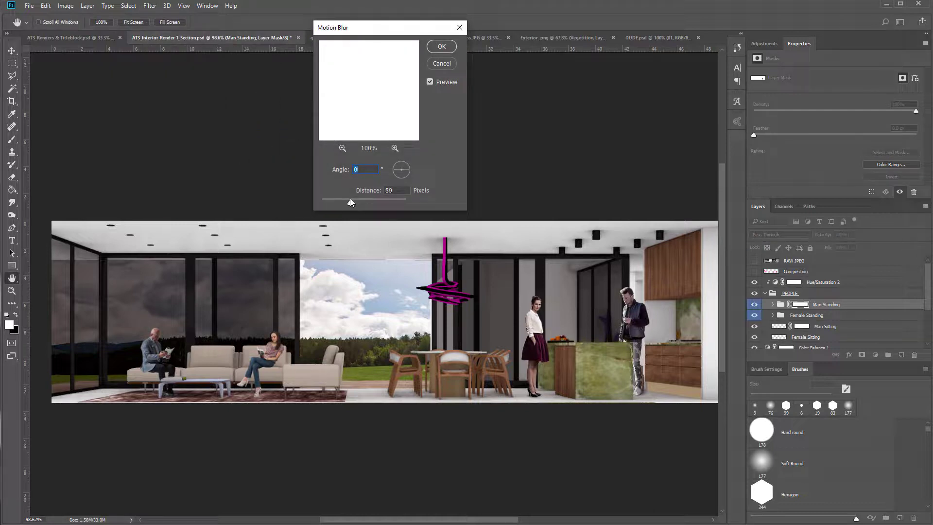
left_click(443, 64)
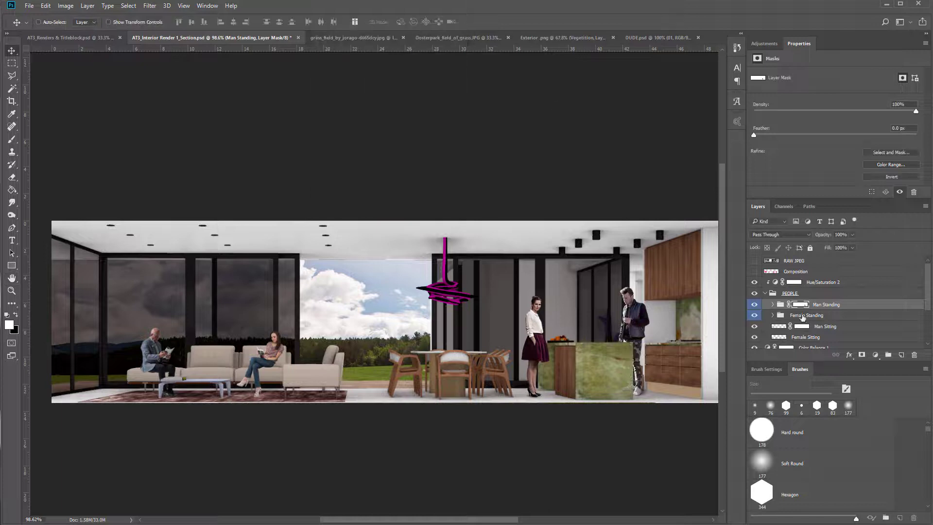
Apply a horizontal Motion Blur with a distance of 23 pixels to layer 01 in the Man Standing group.
left_click(773, 304)
left_click(777, 315)
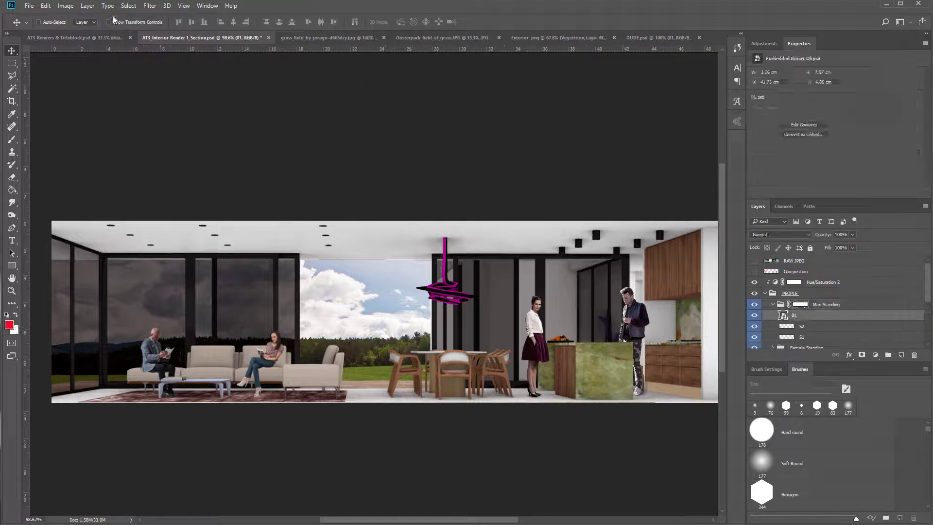
left_click(128, 5)
mouse_move(149, 5)
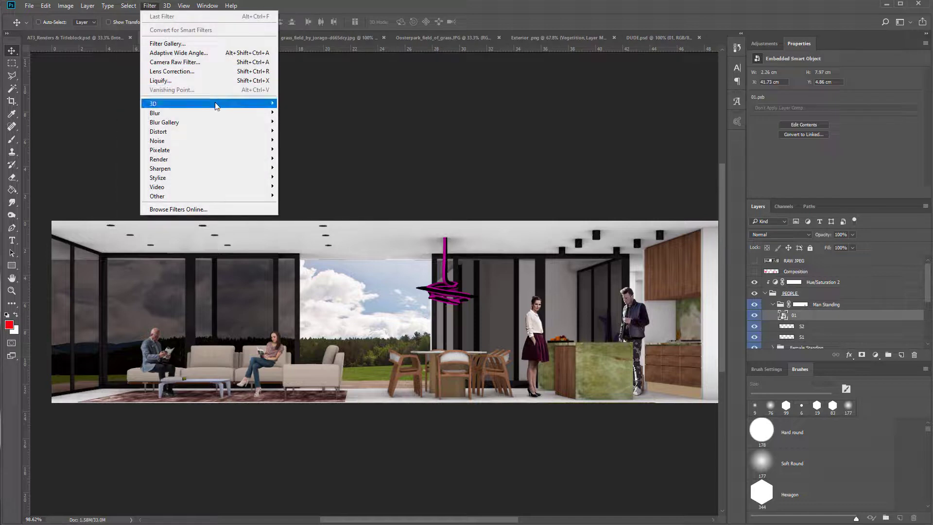
mouse_move(216, 113)
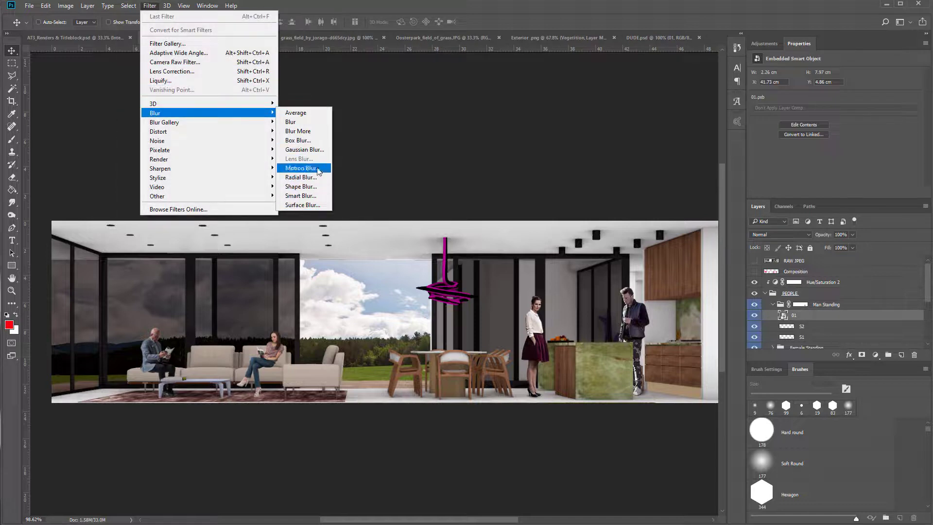
left_click(301, 167)
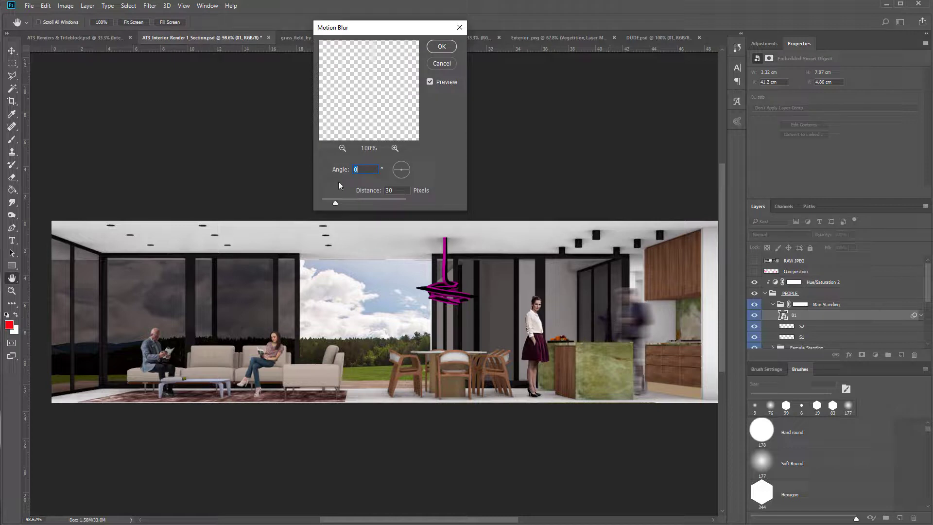
left_click(328, 199)
left_click_drag(329, 201, 370, 204)
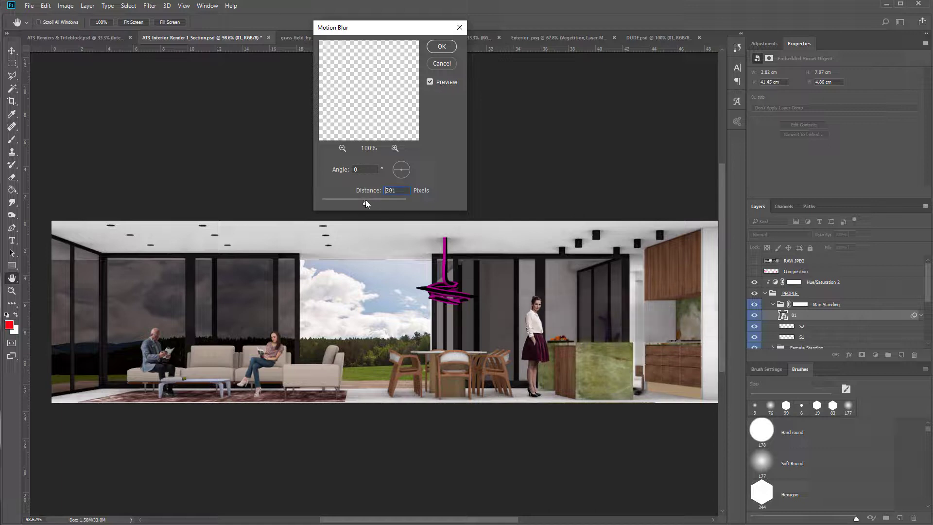
left_click_drag(335, 208, 334, 208)
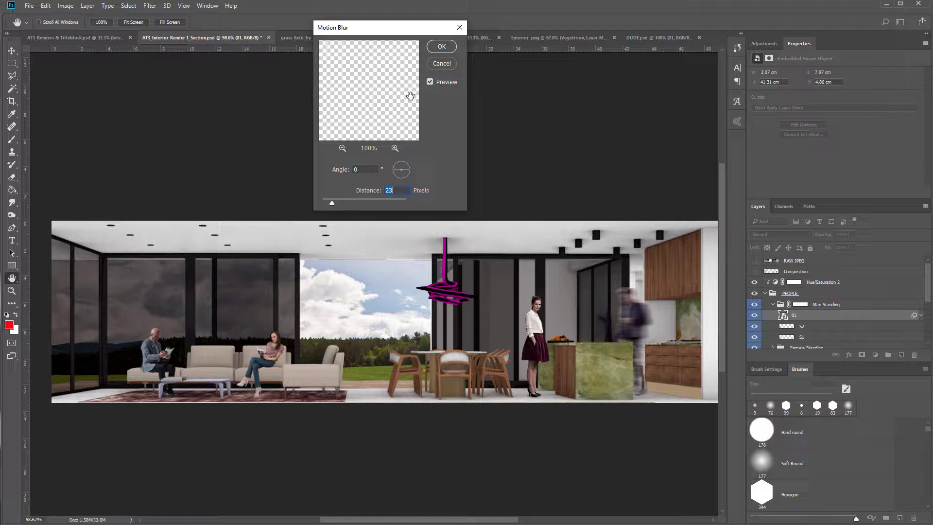
left_click(441, 47)
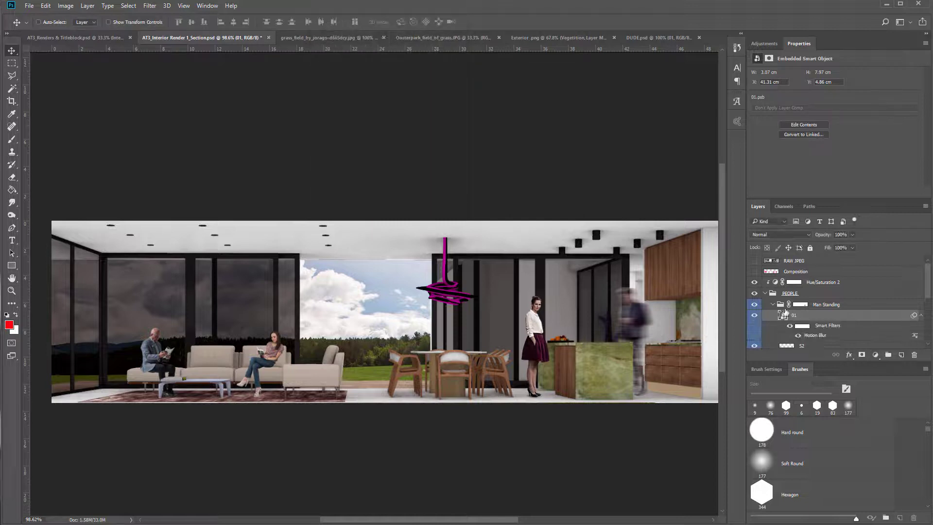
left_click(769, 305)
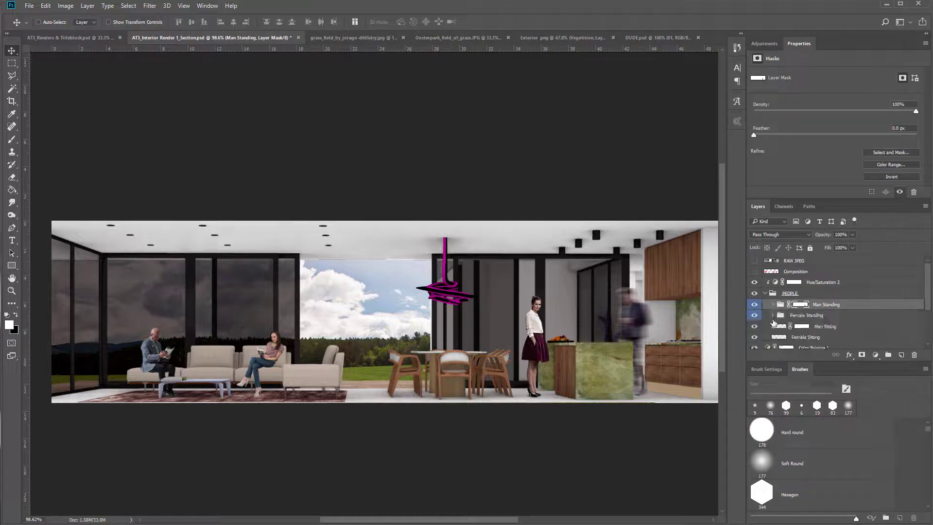
Apply a horizontal Motion Blur with a distance of 17 pixels to layer 06 in the Female Standing group.
left_click(773, 316)
left_click(794, 327)
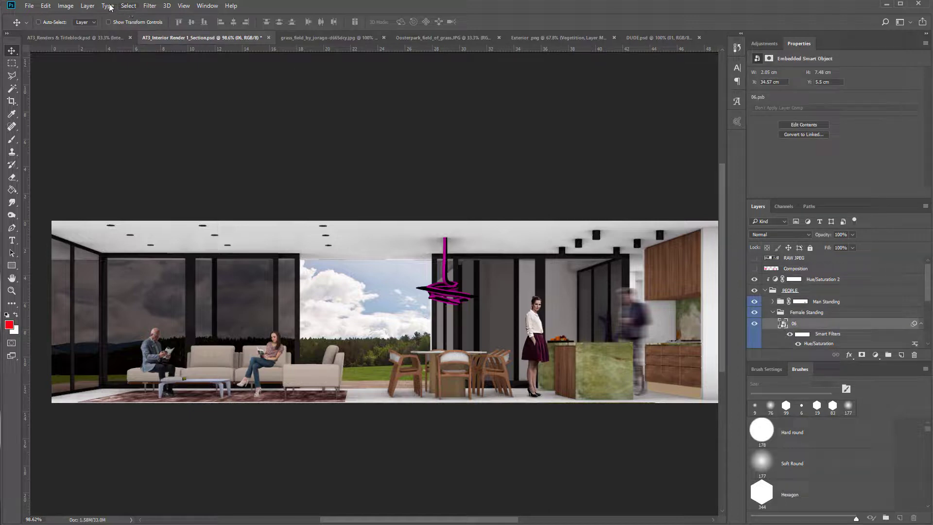
left_click(147, 5)
left_click(165, 15)
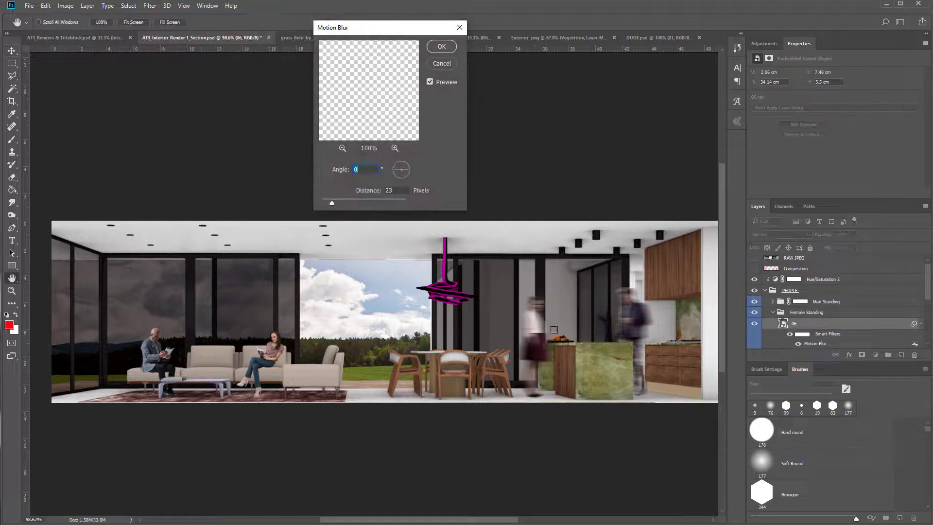
left_click_drag(327, 200, 328, 201)
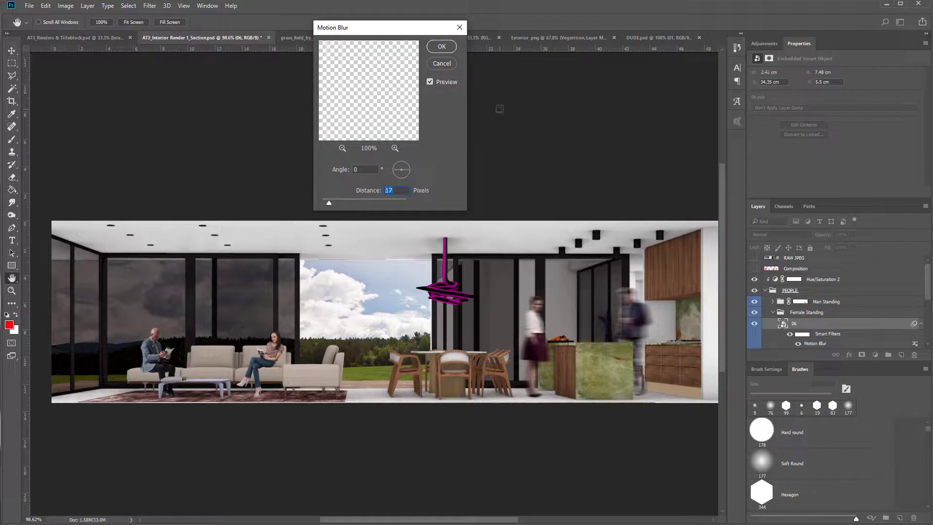
left_click(442, 47)
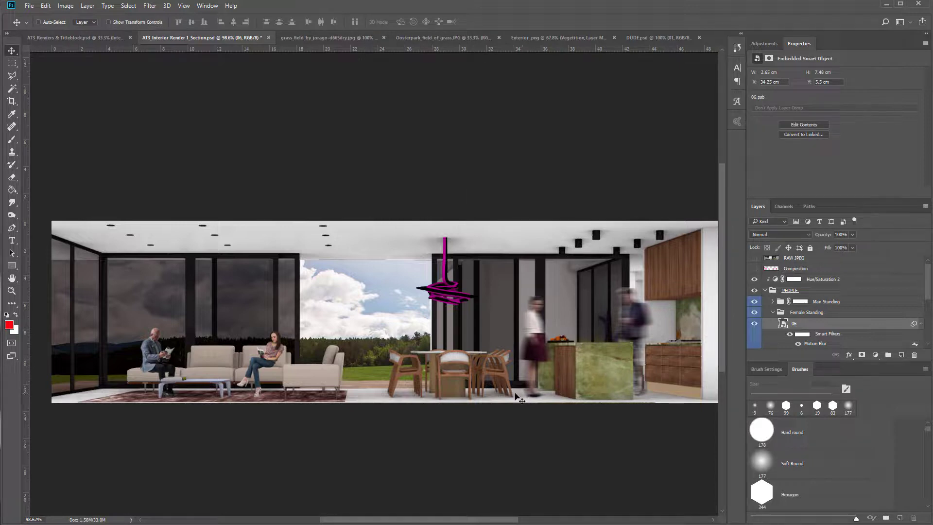
Check the PEOPLE group by hiding and showing it, and give the collapsed group a violet colour label.
right_click(354, 336)
left_click(534, 293)
left_click(765, 290)
left_click(754, 290)
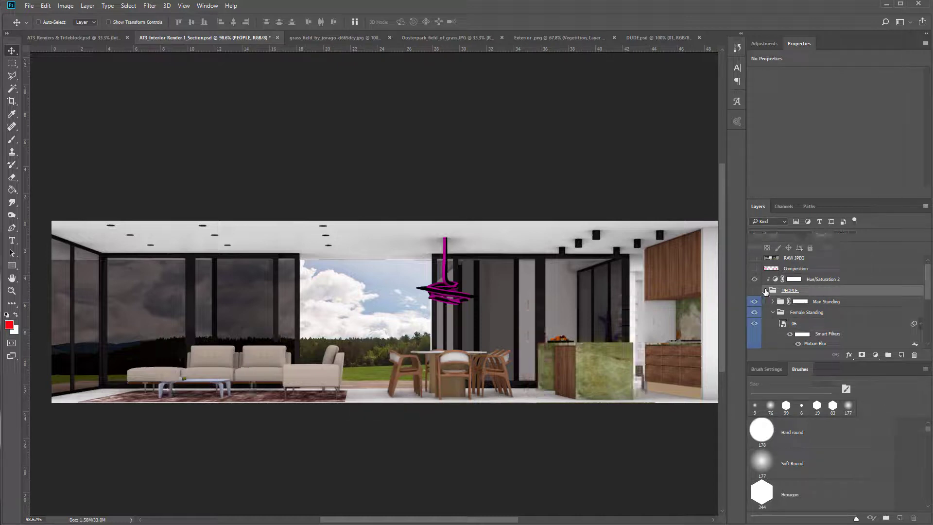
left_click(753, 290)
right_click(818, 290)
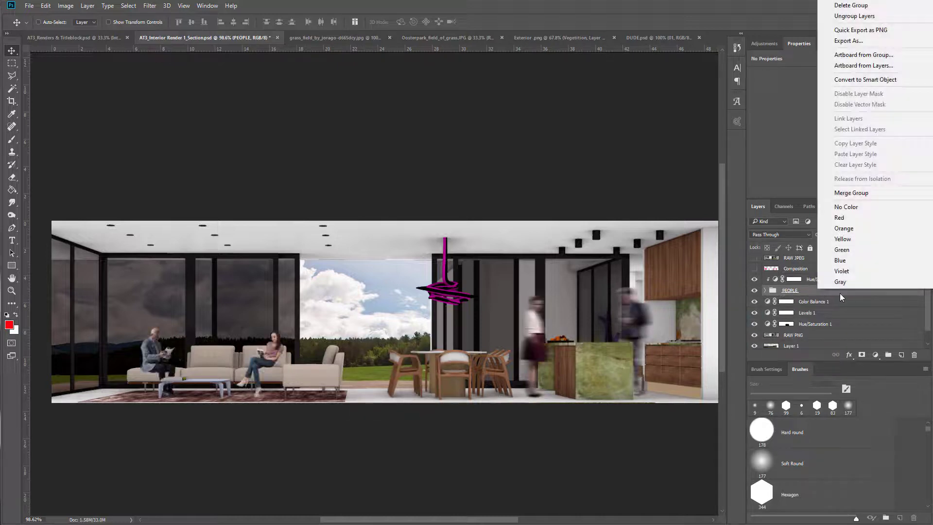
left_click(850, 271)
Rename Layer 1, the layer with the outdoor view, as Background.
scroll(801, 331, "down", 1)
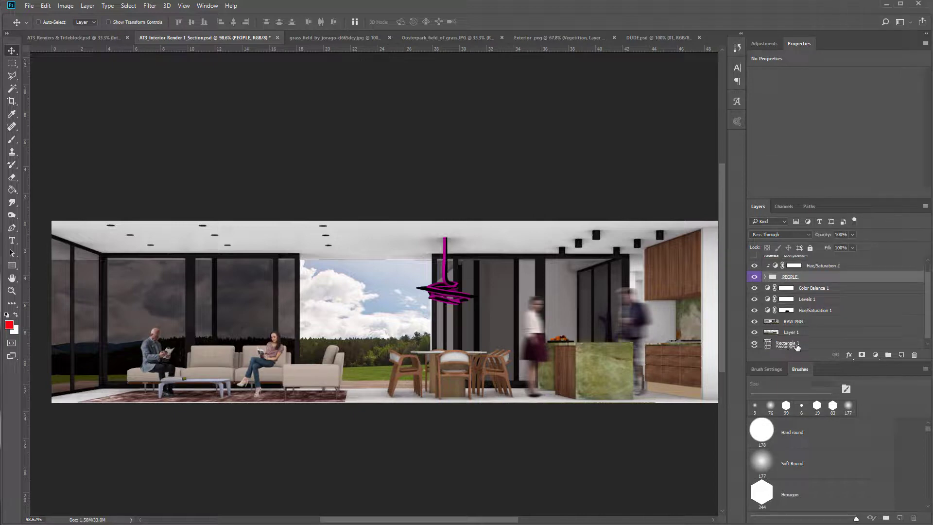
scroll(805, 331, "down", 1)
left_click(801, 334)
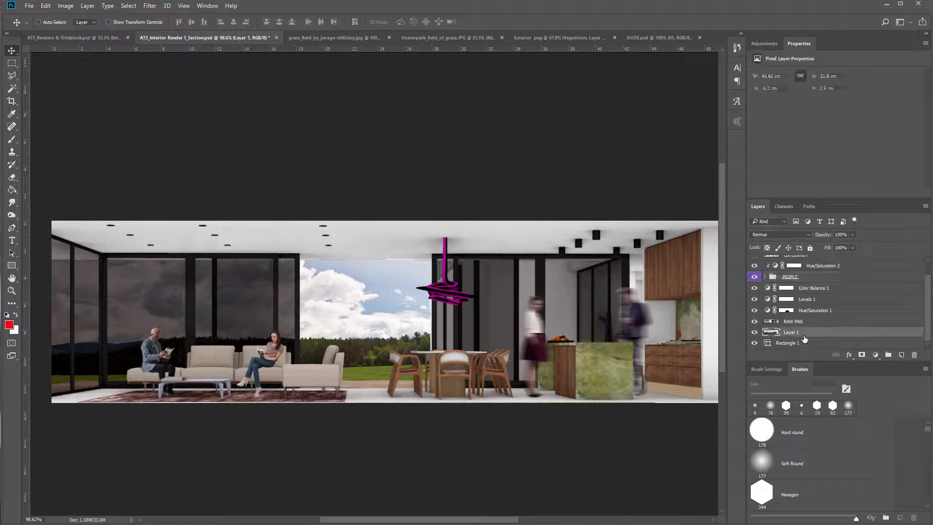
double_click(791, 333)
type("Background")
key("Return")
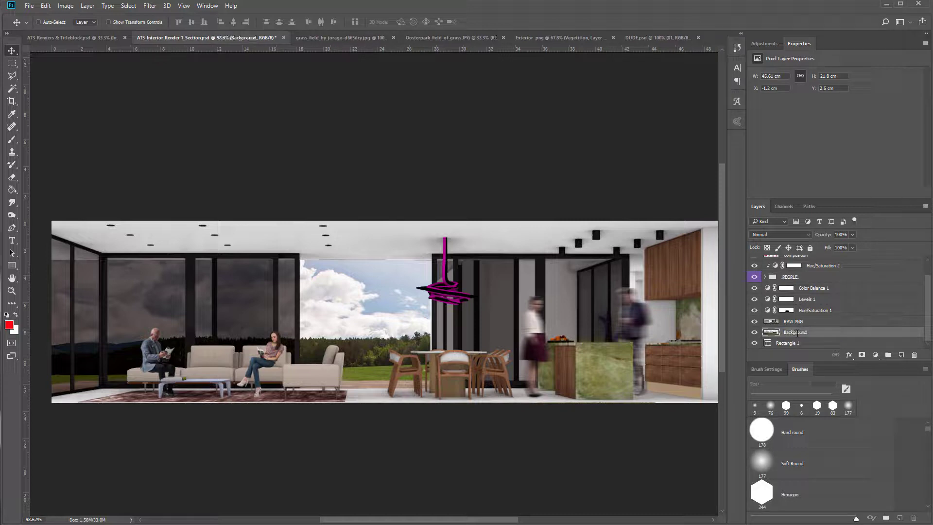
Create a new layer group above the Background layer and name it Background.
left_click(887, 354)
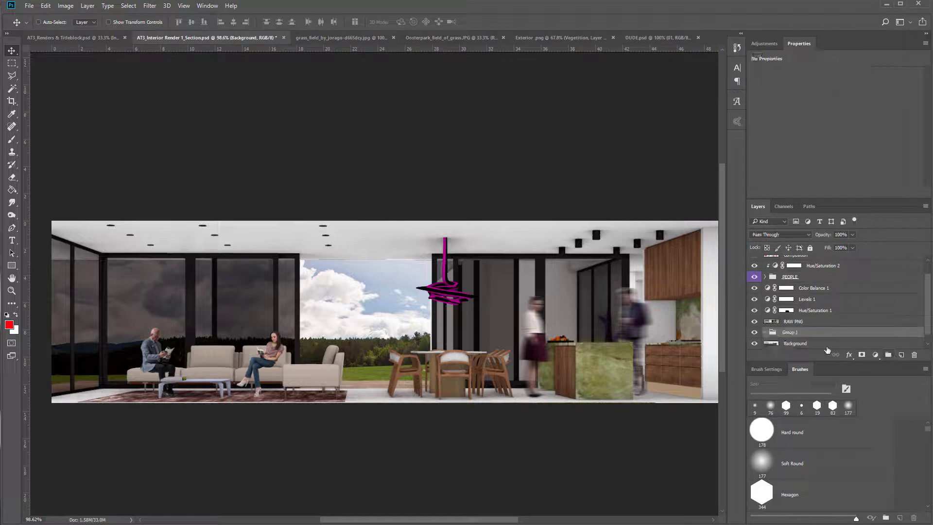
double_click(797, 334)
type("Background")
key("Return")
Reduce the Background layer's saturation to about -49 and shift its hue slightly with a Hue/Saturation adjustment.
scroll(797, 336, "down", 1)
left_click(798, 335)
left_click(797, 335)
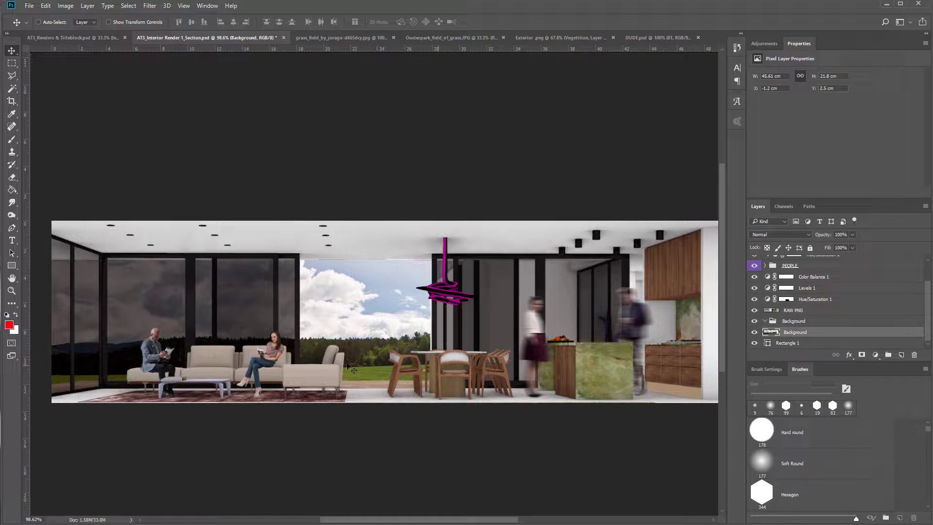
left_click(66, 6)
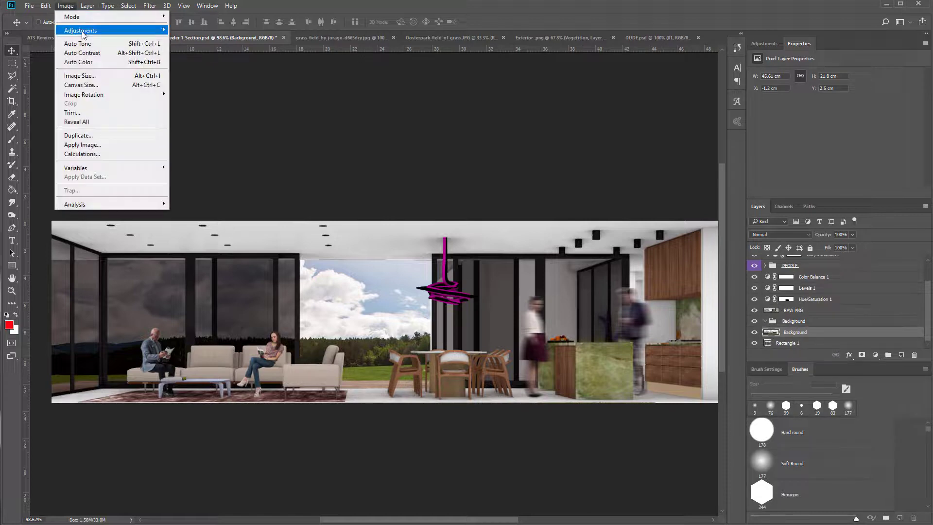
mouse_move(85, 30)
left_click(208, 80)
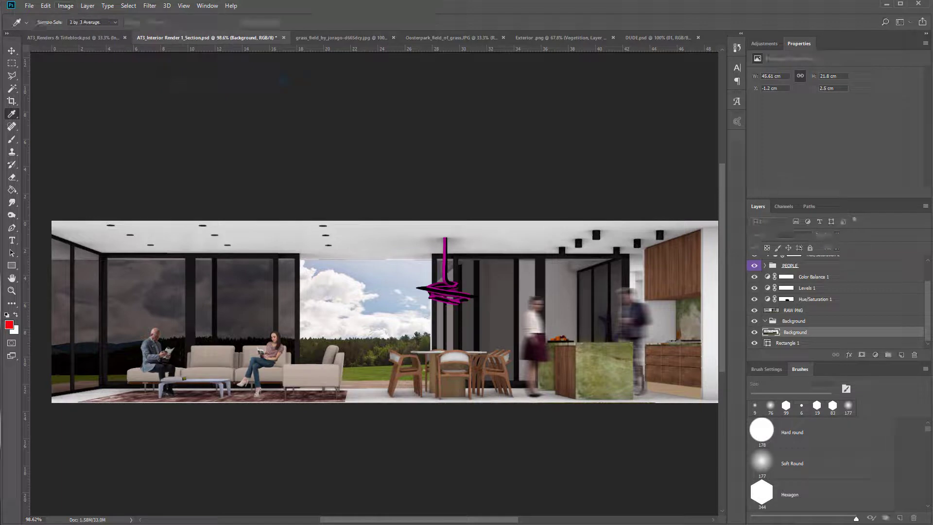
left_click_drag(547, 236, 524, 237)
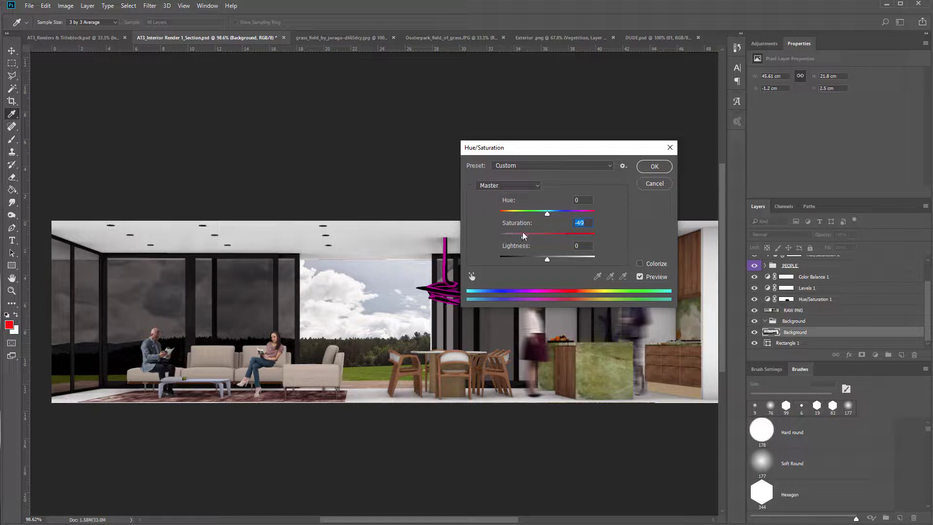
left_click(522, 233)
left_click_drag(520, 232, 540, 212)
left_click_drag(540, 211, 544, 211)
left_click(654, 166)
Shift the Background layer's midtones toward red with a Color Balance level of +8.
left_click(68, 6)
mouse_move(112, 31)
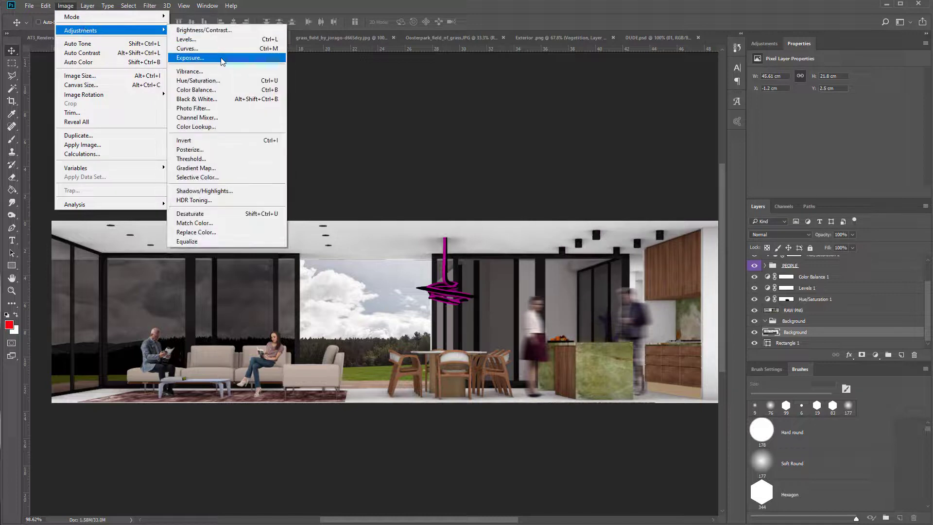
left_click(206, 92)
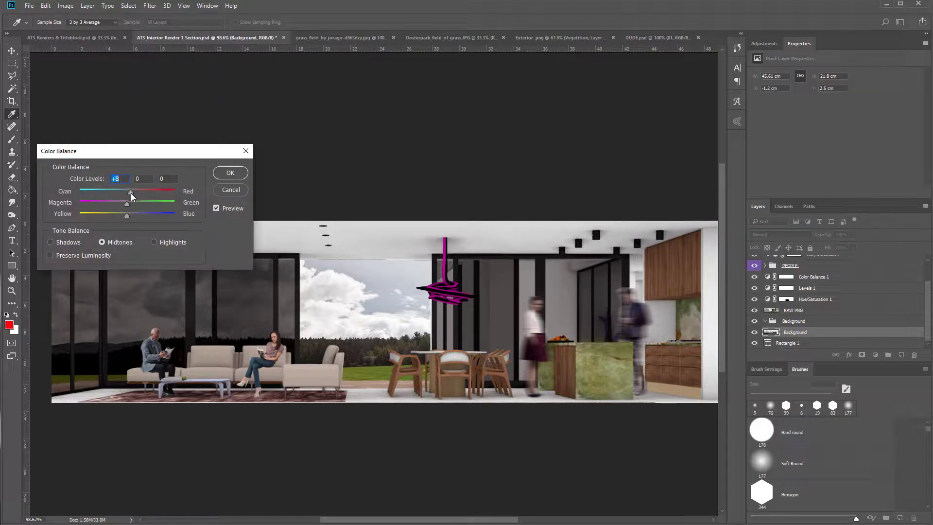
left_click_drag(156, 161, 410, 108)
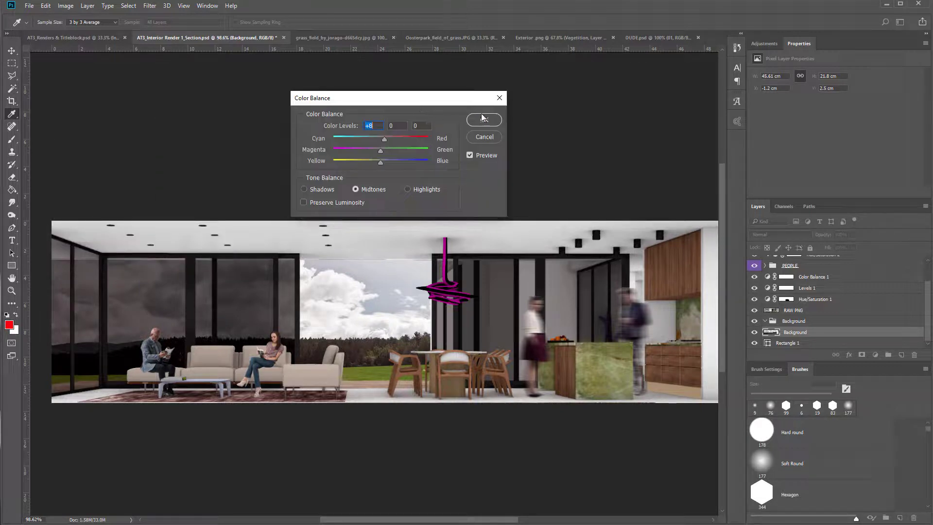
left_click(482, 120)
Compare the render with and without the latest colour balance change, viewing the whole image.
left_click(378, 281)
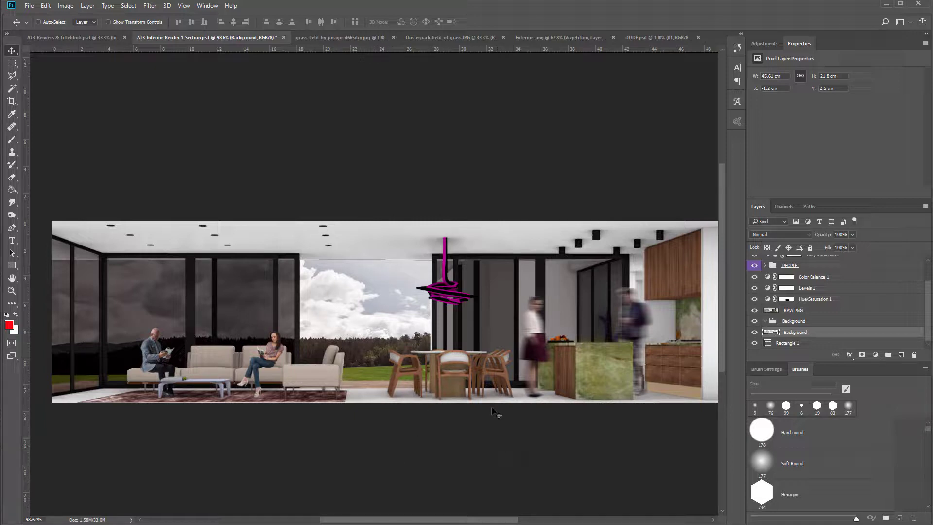
key("ctrl+z")
key("ctrl+z")
key("ctrl+0")
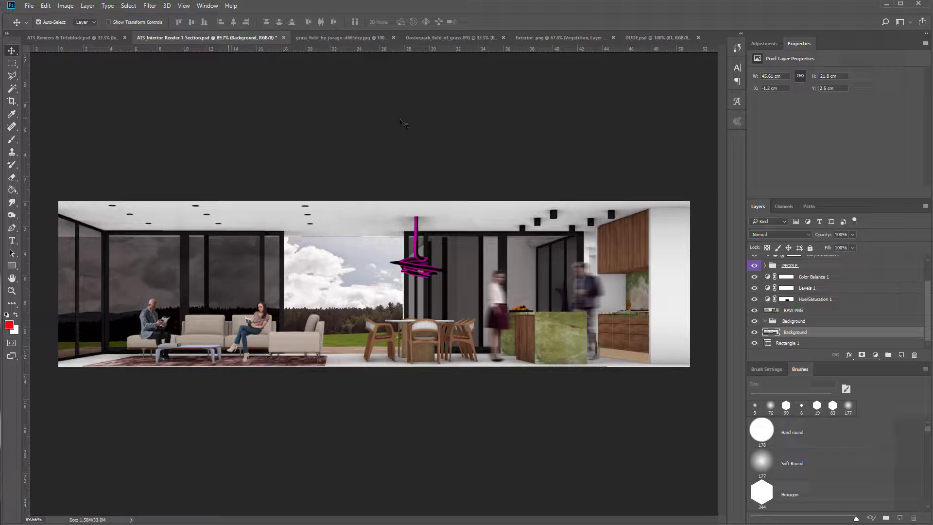
Start opening an image file and browse to the Vegetation PNGs folder in the Blocks library.
key("ctrl+o")
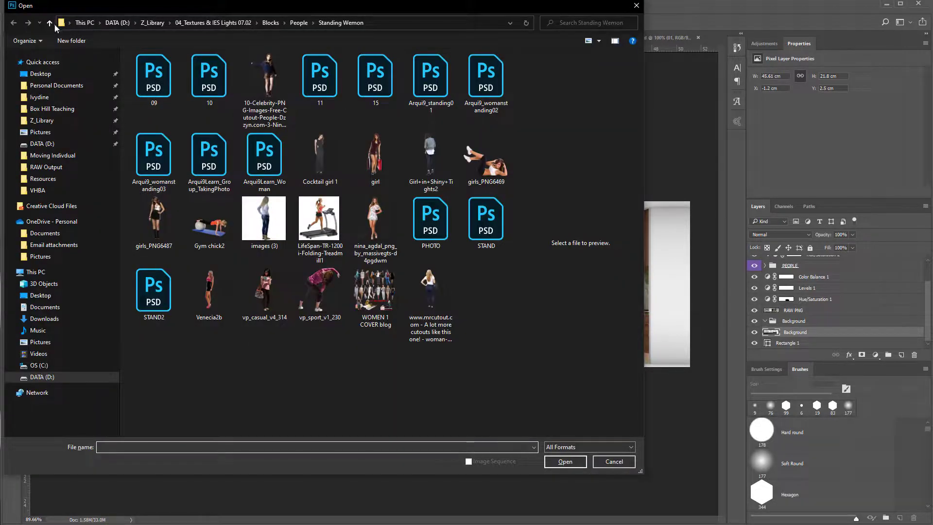
left_click(52, 24)
left_click(53, 23)
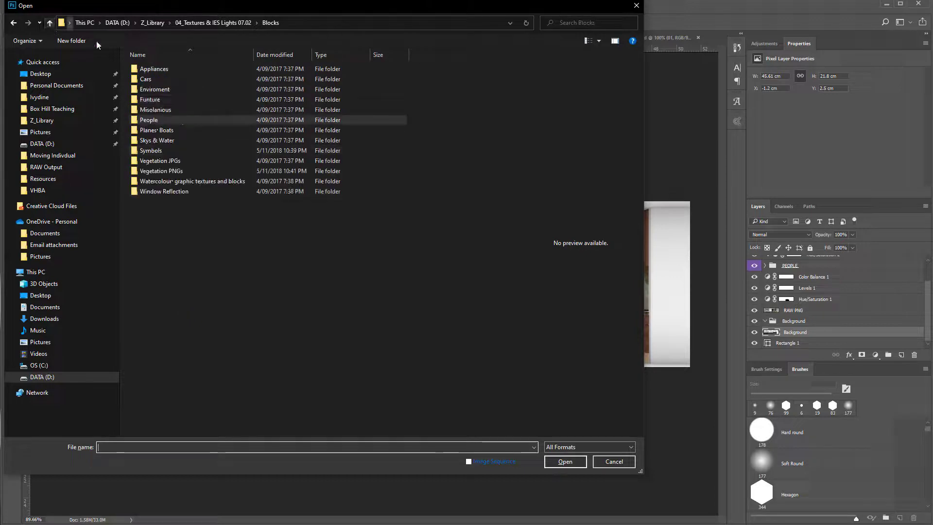
double_click(176, 170)
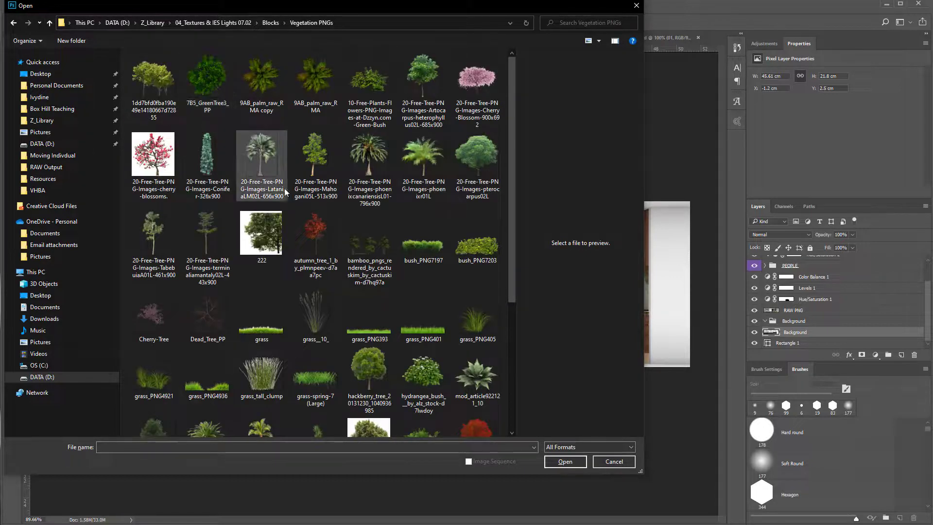
Browse the vegetation cutouts and open the tree image 20-Free-Tree-PNG-Images-pterocarpus02L.
scroll(294, 195, "down", 4)
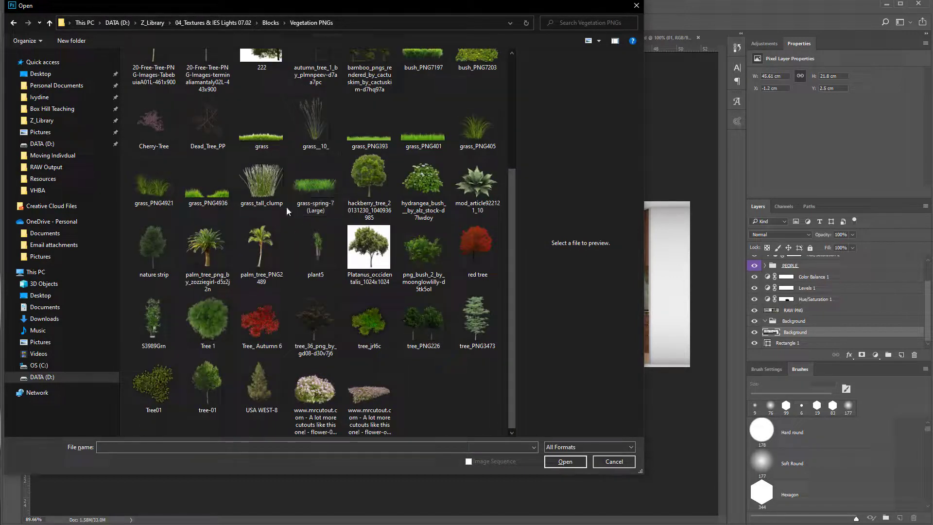
scroll(246, 343, "up", 4)
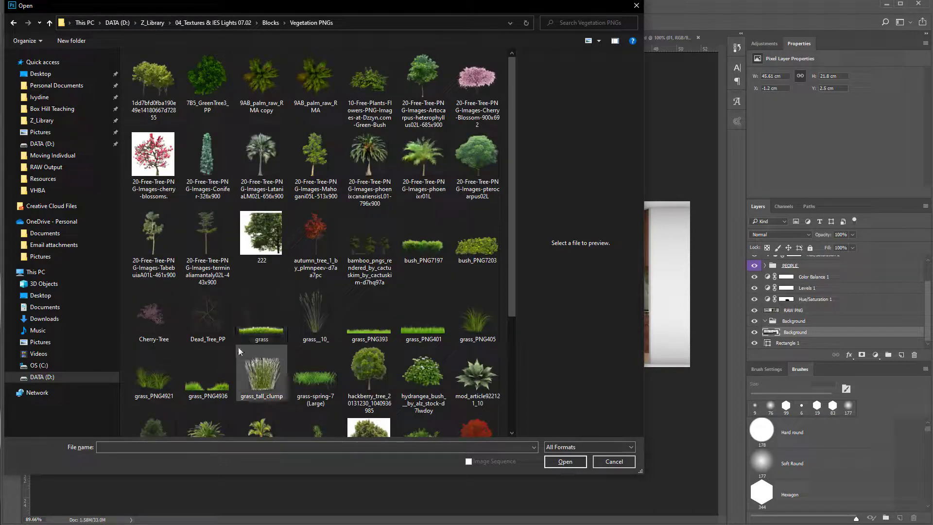
left_click(416, 90)
left_click(468, 169)
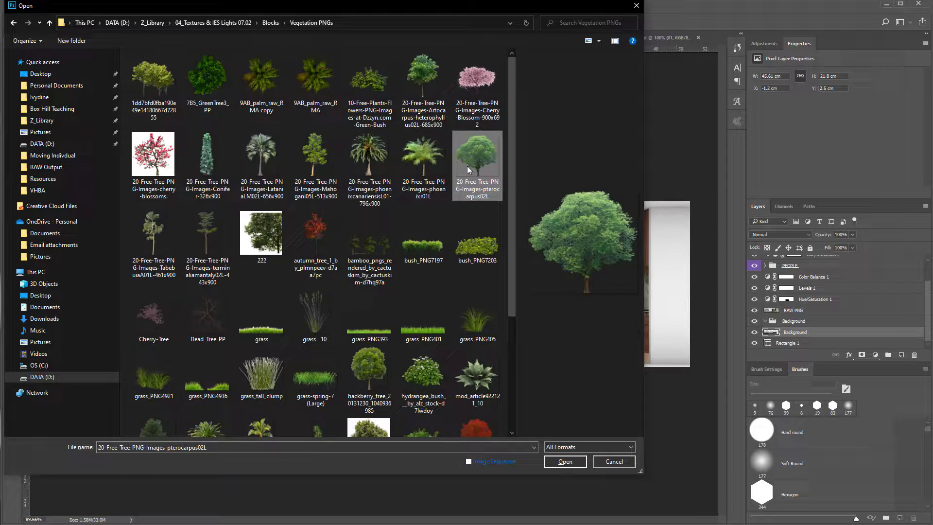
scroll(422, 238, "down", 3)
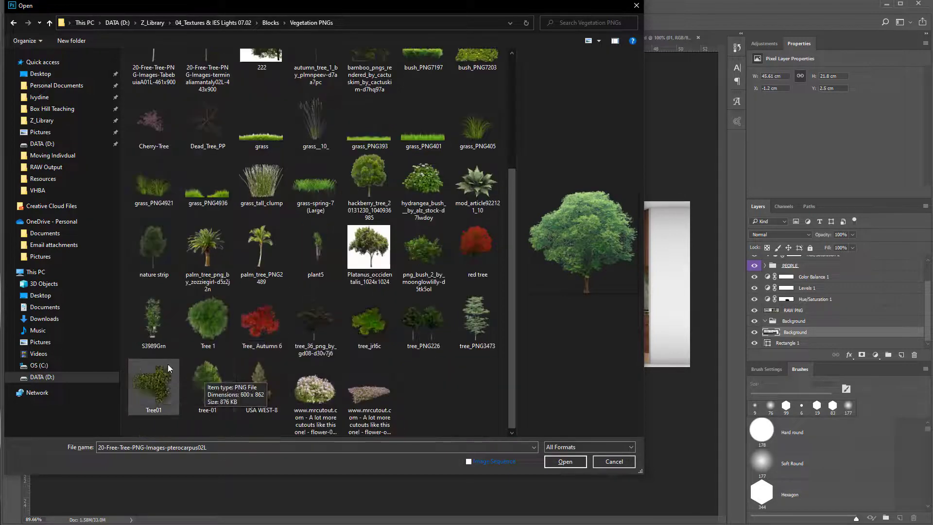
left_click(164, 260)
left_click(209, 313)
scroll(315, 306, "up", 3)
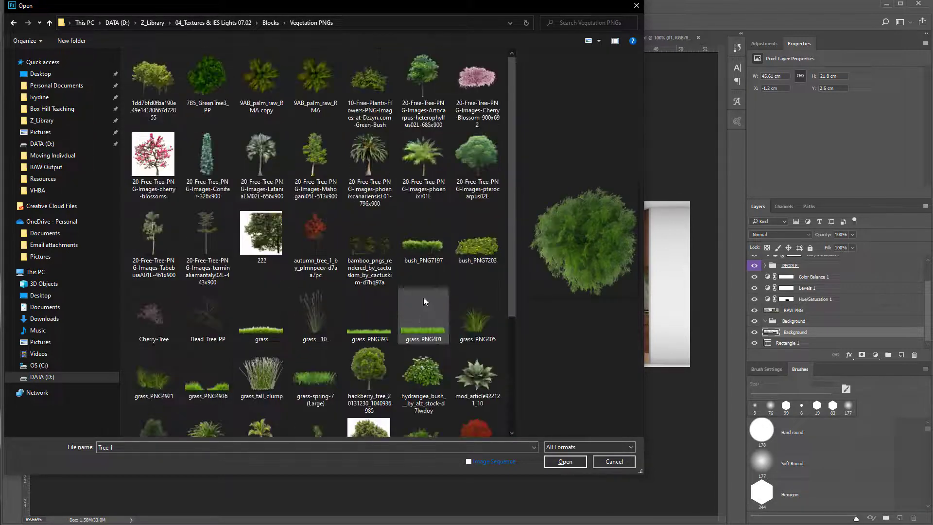
left_click(476, 174)
left_click(565, 463)
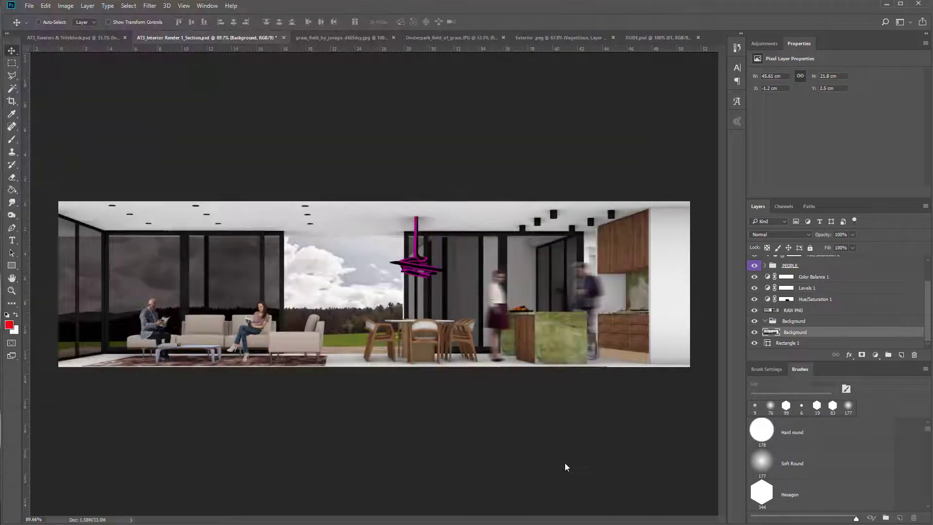
Bring the pterocarpus tree cutout into the interior section render and place it behind the glazing and window opening.
left_click_drag(385, 295, 293, 52)
left_click_drag(187, 25, 237, 238)
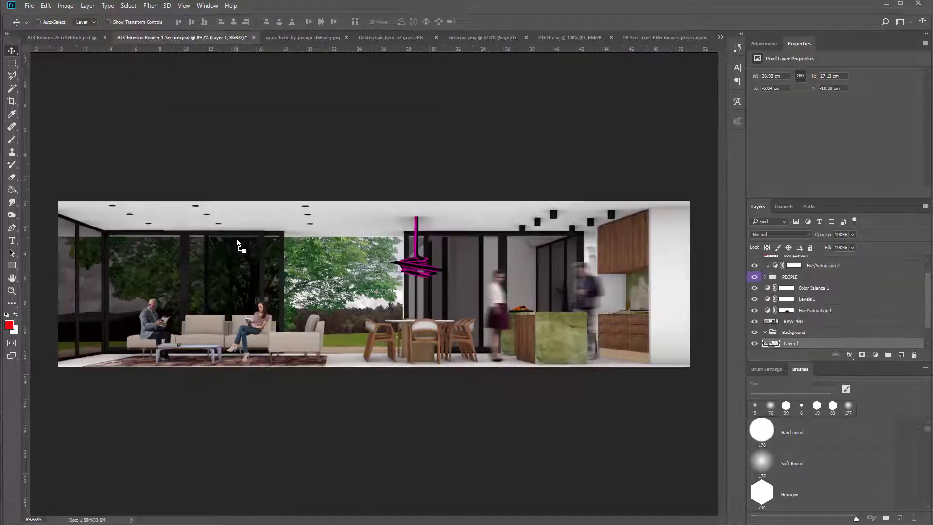
left_click_drag(276, 267, 313, 287)
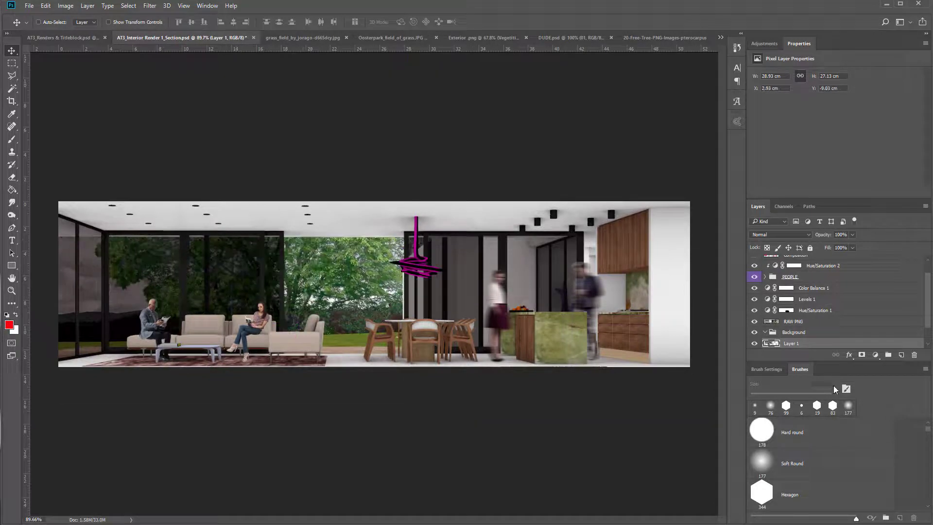
Select the Background layer beneath the tree and adjust its vertical position slightly.
scroll(801, 334, "down", 2)
left_click(802, 333)
mouse_move(324, 252)
left_mouse_down()
mouse_move(350, 284)
mouse_move(332, 286)
mouse_move(328, 269)
left_mouse_up()
key("ctrl+t")
key("ctrl+minus")
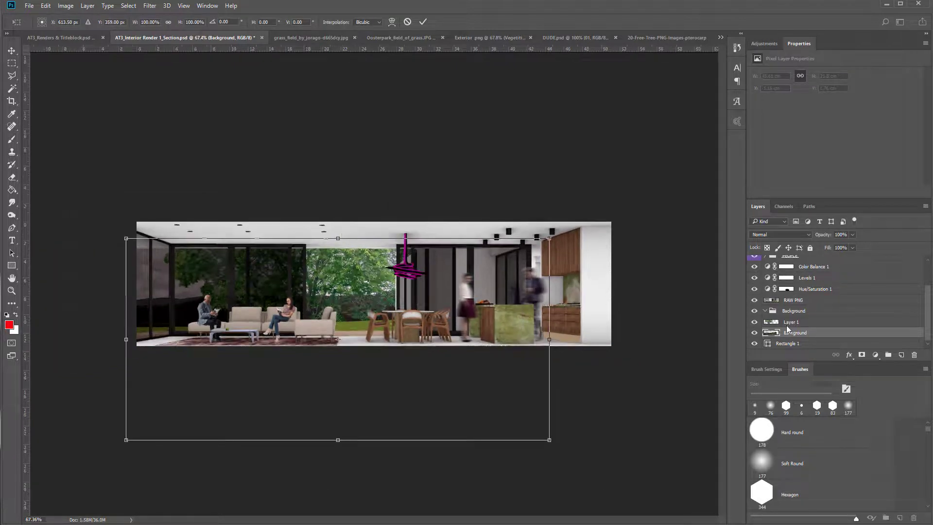
key("Return")
Scale the tree on Layer 1 to about 43.5% and position it behind the living room windows near the seated man.
left_click(790, 321)
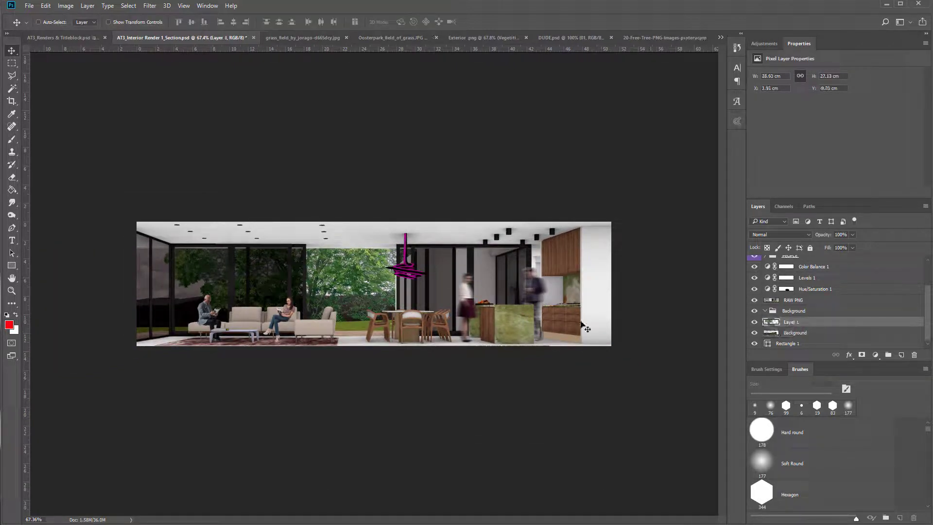
key("ctrl+t")
left_click_drag(431, 389, 238, 242)
left_click_drag(230, 190, 192, 296)
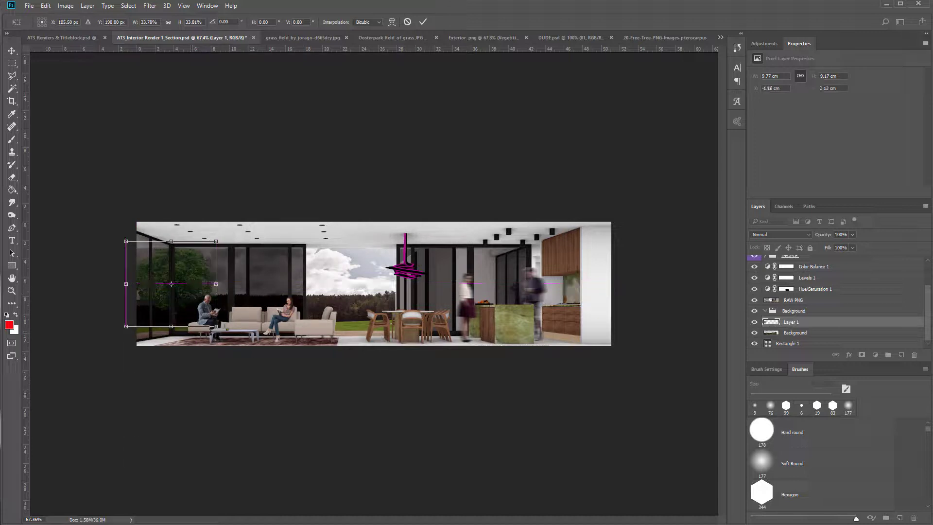
left_click_drag(216, 329, 229, 339)
left_click_drag(209, 267, 238, 223)
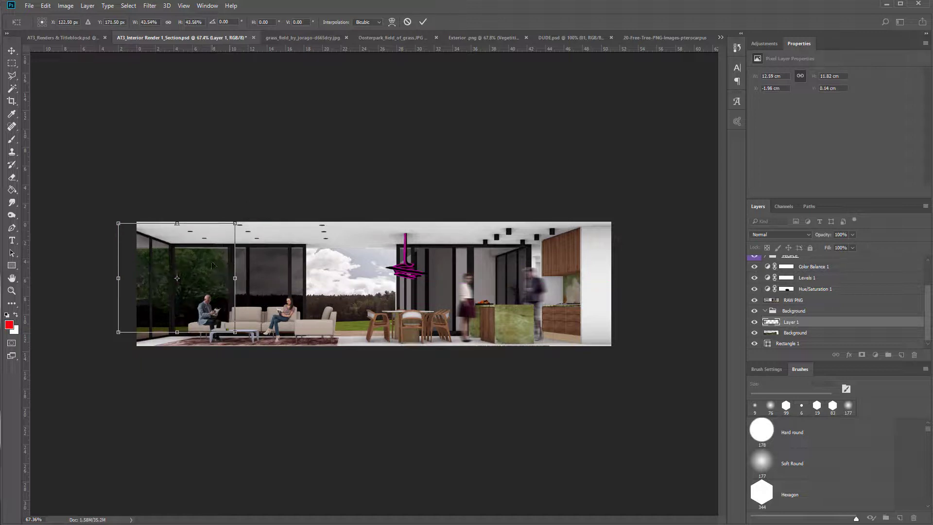
key("Return")
left_click_drag(200, 289, 194, 288)
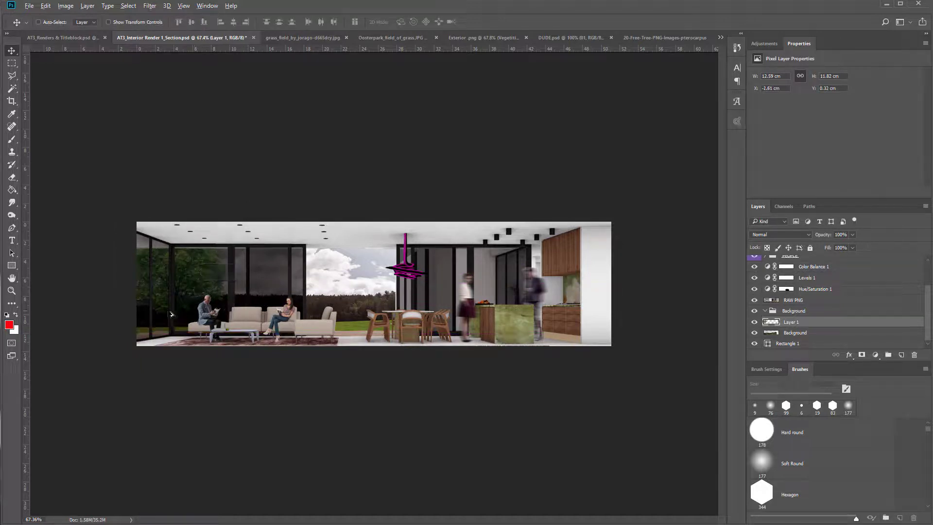
Apply a Color Balance to the tree layer's midtones with levels +9 toward red and -15 toward magenta, comparing the preview.
scroll(333, 285, "up", 3)
left_click_drag(267, 435, 391, 441)
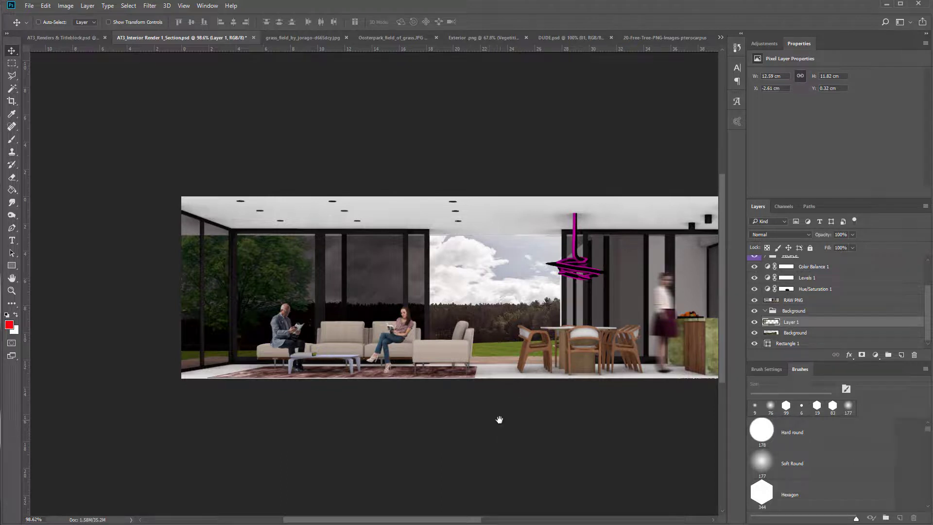
left_click_drag(499, 420, 466, 429)
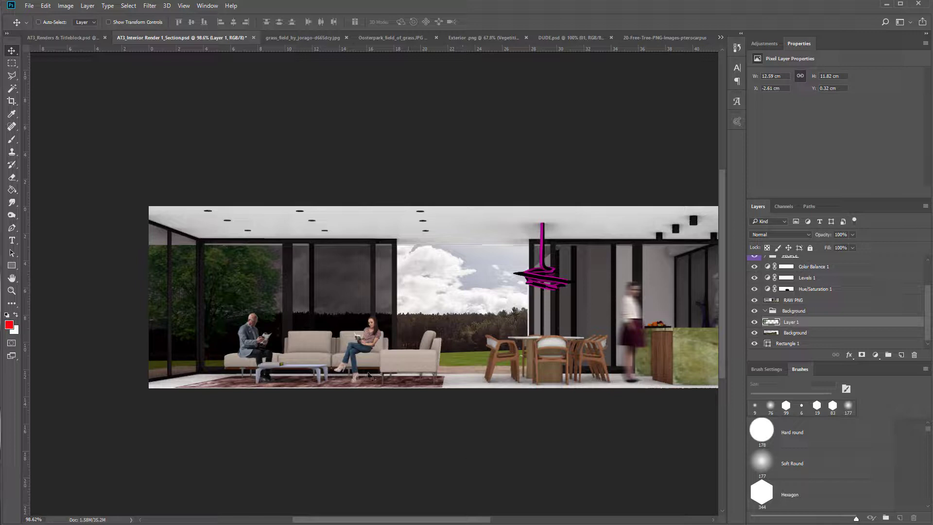
left_click(126, 5)
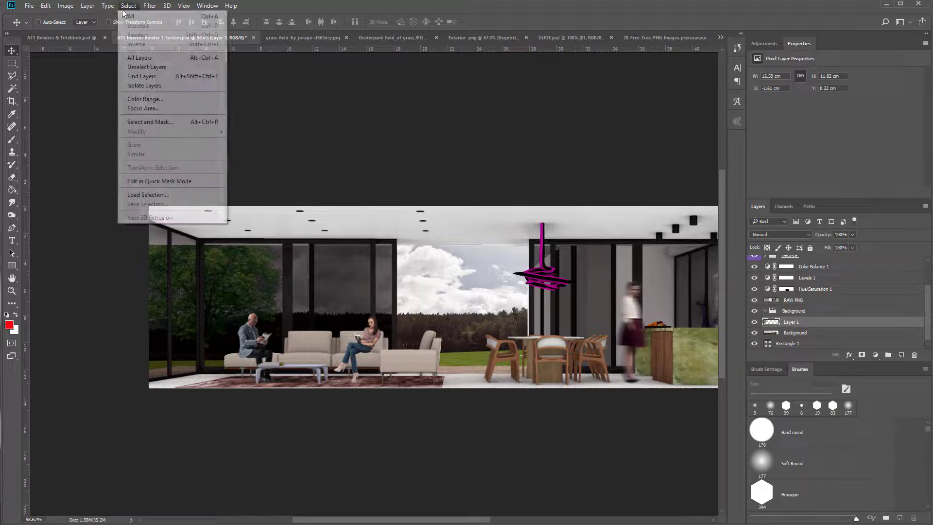
left_click(86, 8)
left_click(86, 8)
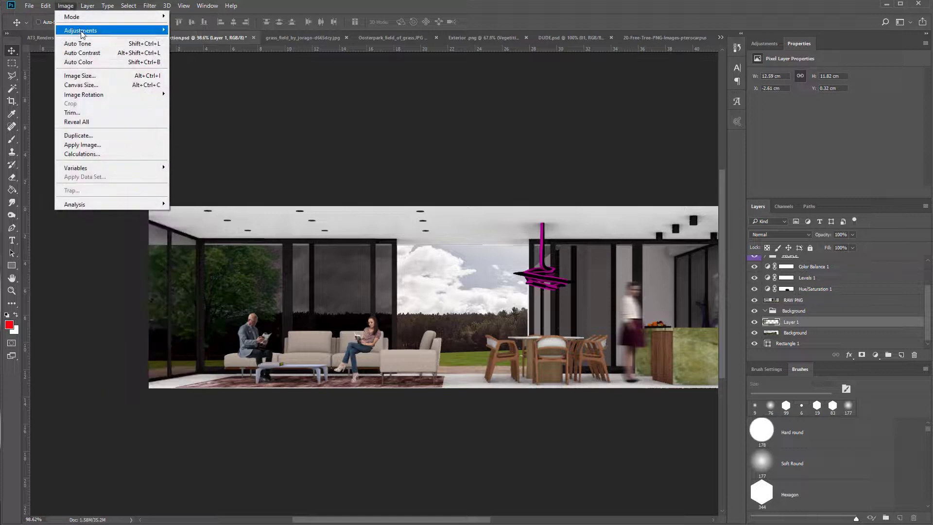
mouse_move(111, 31)
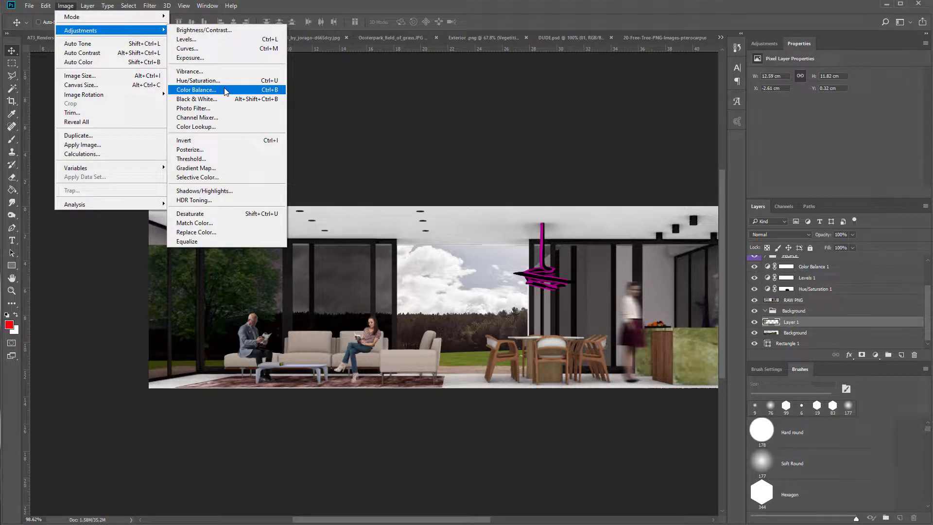
left_click(226, 91)
left_click_drag(380, 139, 384, 137)
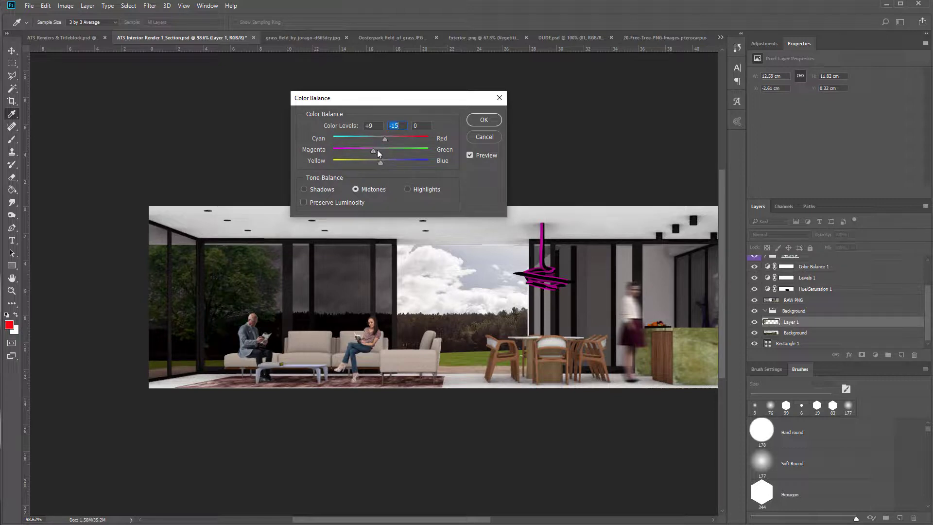
left_click(470, 156)
left_click(469, 156)
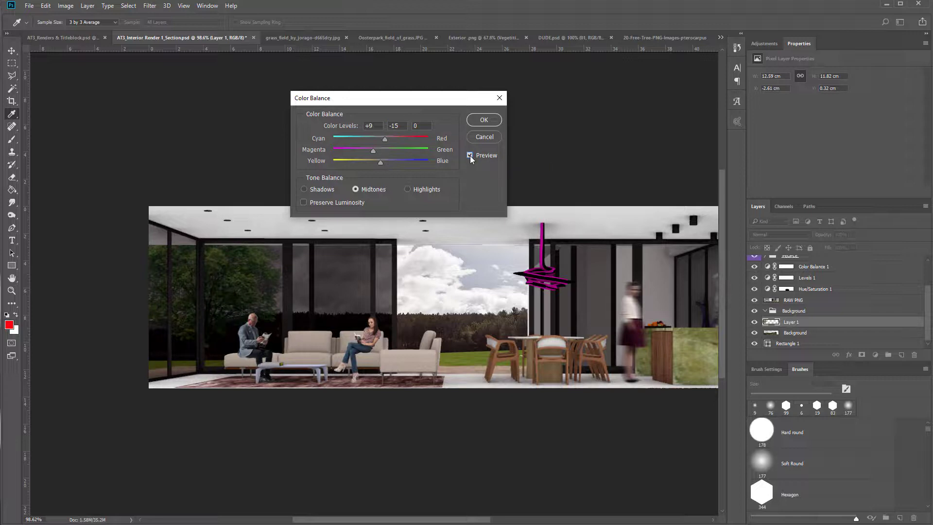
left_click(486, 119)
scroll(350, 460, "right", 1)
scroll(349, 460, "right", 2)
scroll(350, 461, "right", 1)
scroll(349, 461, "down", 1)
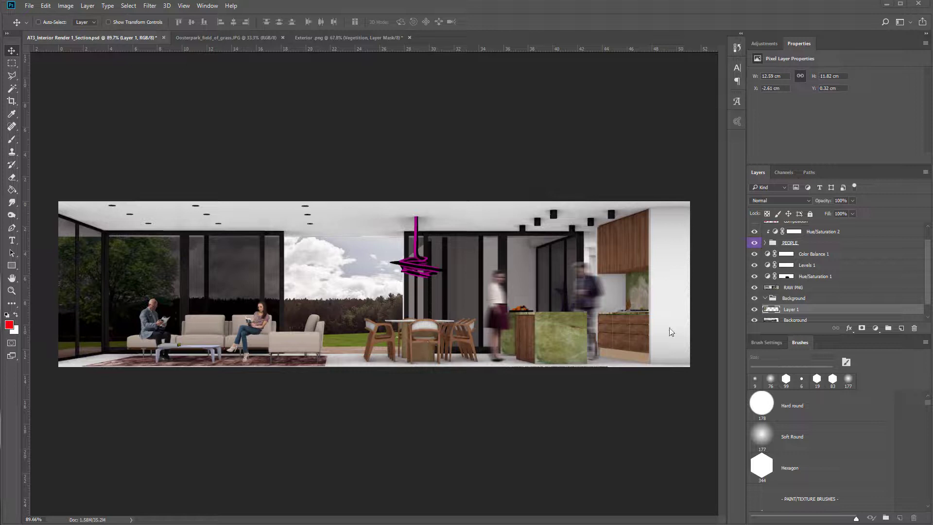
key("ctrl")
key("ctrl")
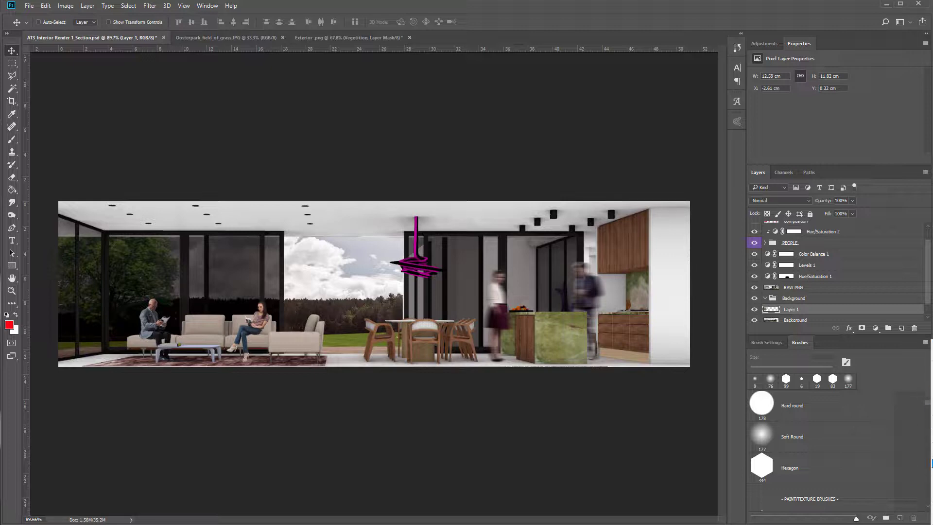
Open the dialog for loading ABR brush files and close it without loading a brush set.
left_click(931, 472)
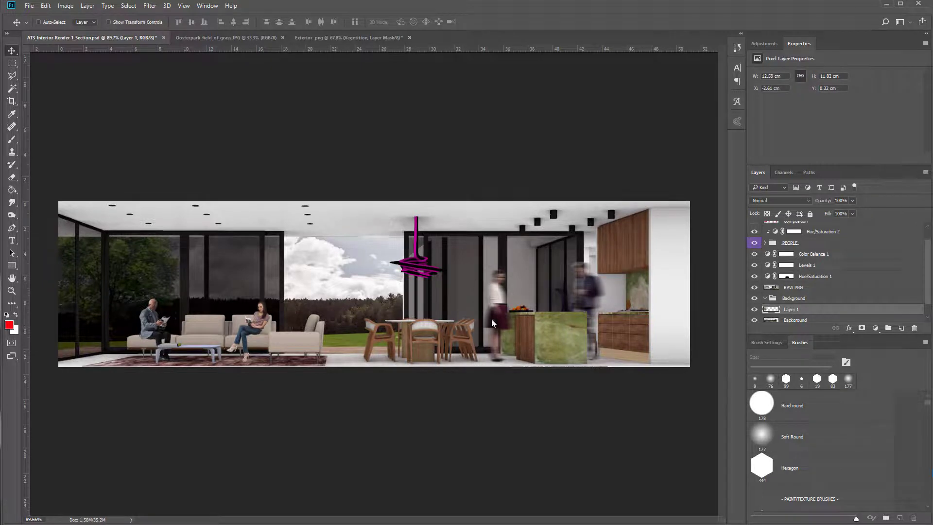
left_click_drag(464, 13, 543, 28)
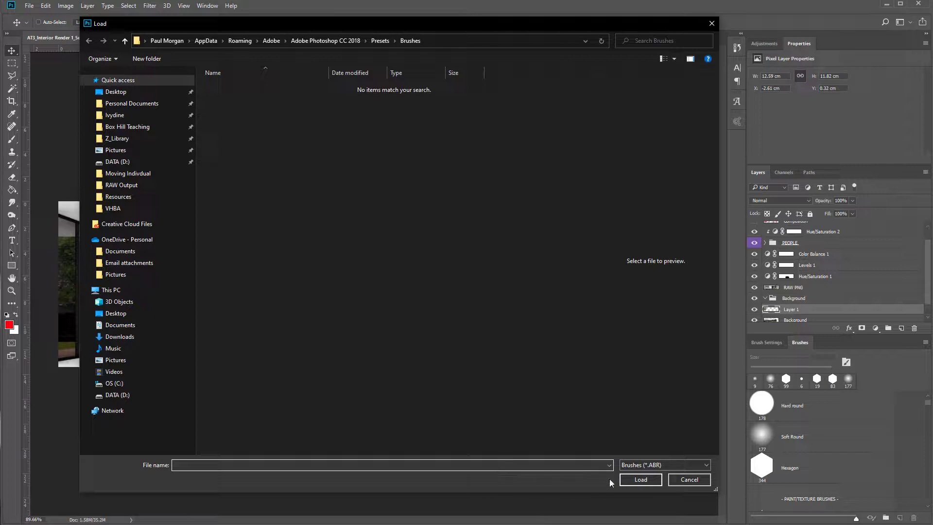
left_click(689, 480)
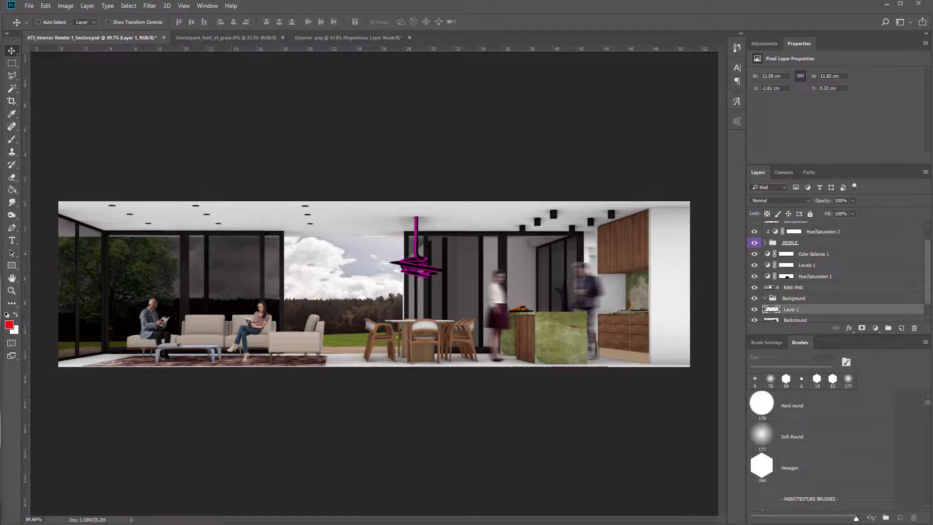
Switch to the browser and examine the overview, price and included file details of the Arqui9 Learn Brush Set.
key("alt+Tab")
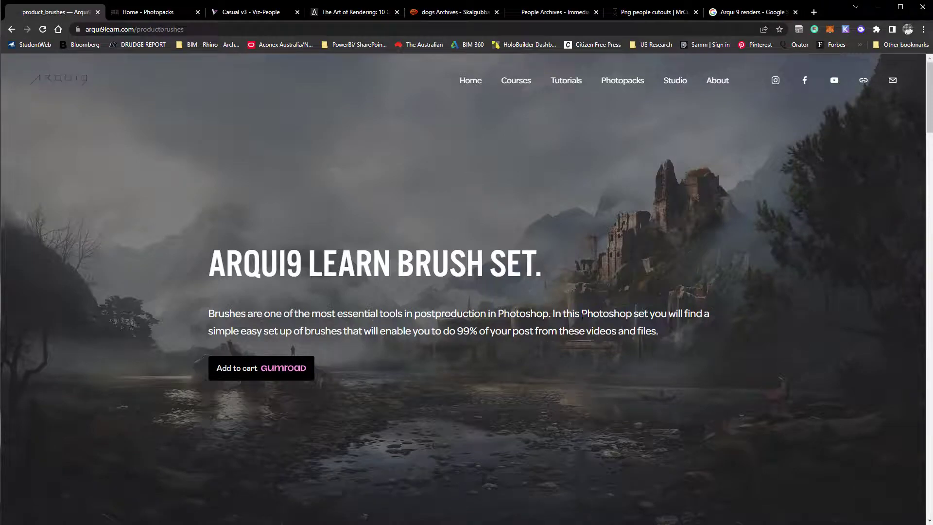
scroll(564, 313, "down", 10)
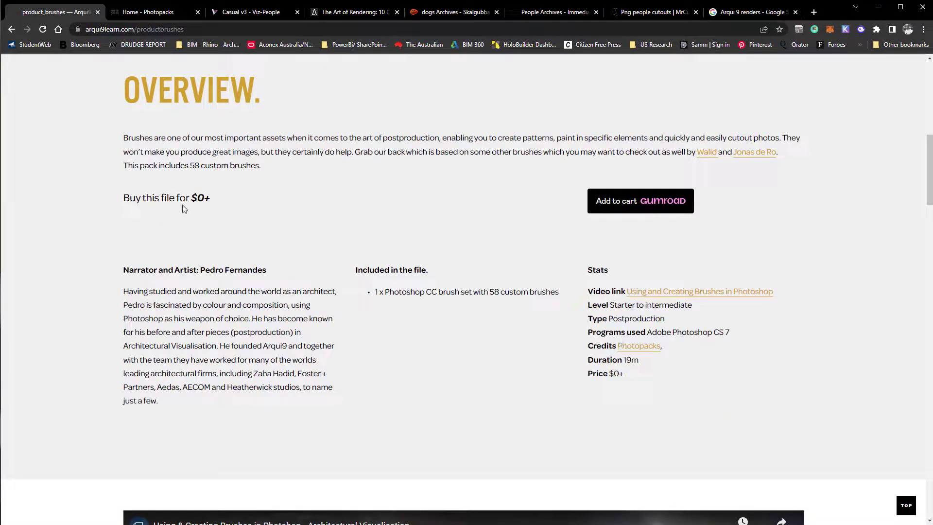
left_click_drag(184, 200, 223, 199)
left_click(294, 318)
scroll(477, 277, "down", 1)
left_click_drag(401, 243, 523, 250)
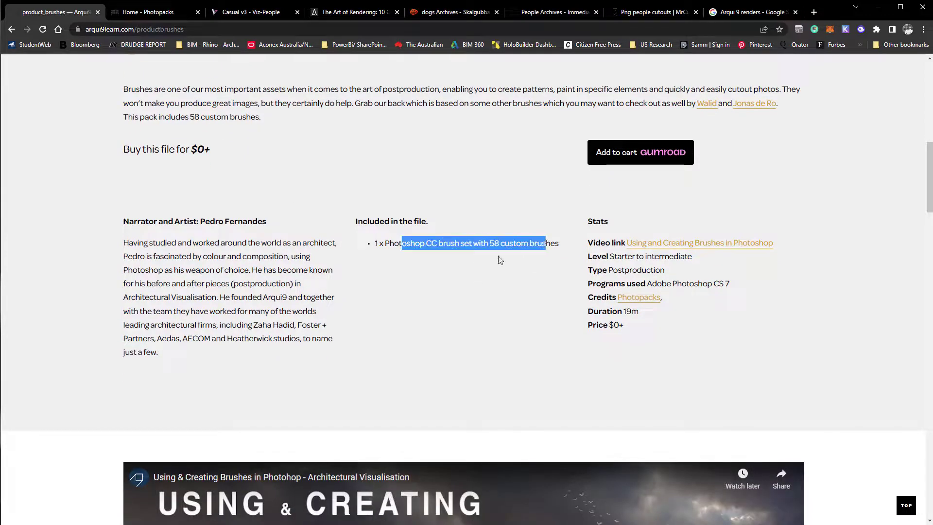
left_click(522, 251)
Examine the brush tutorial video and brush set preview images on the page, and return to Photoshop.
scroll(499, 281, "down", 7)
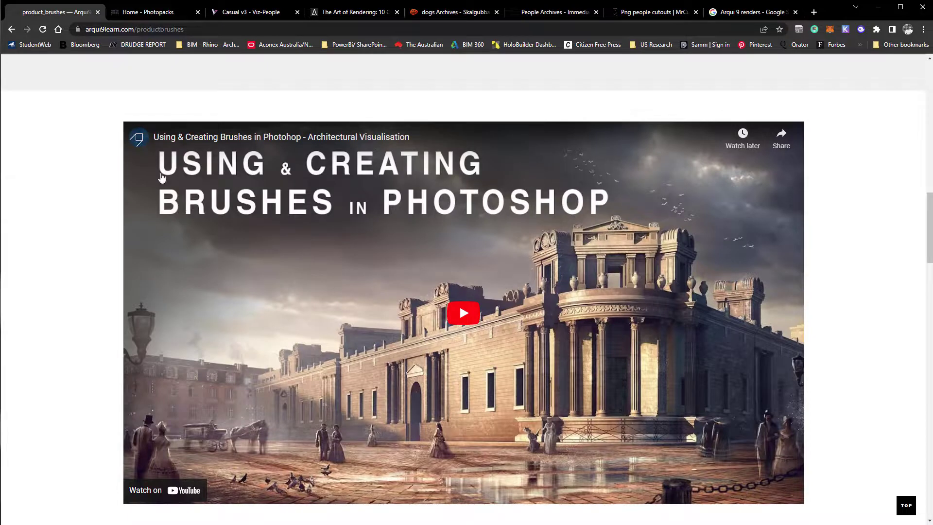
scroll(389, 279, "down", 2)
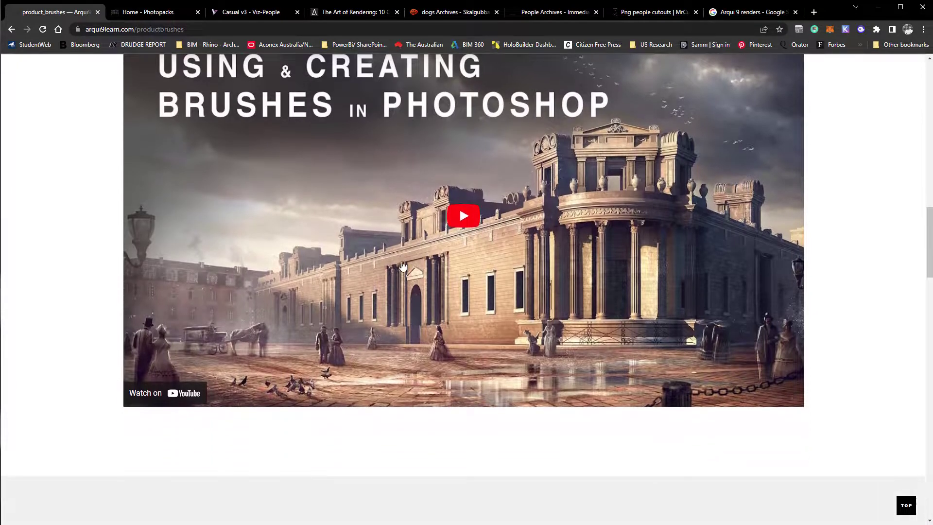
scroll(486, 345, "up", 1)
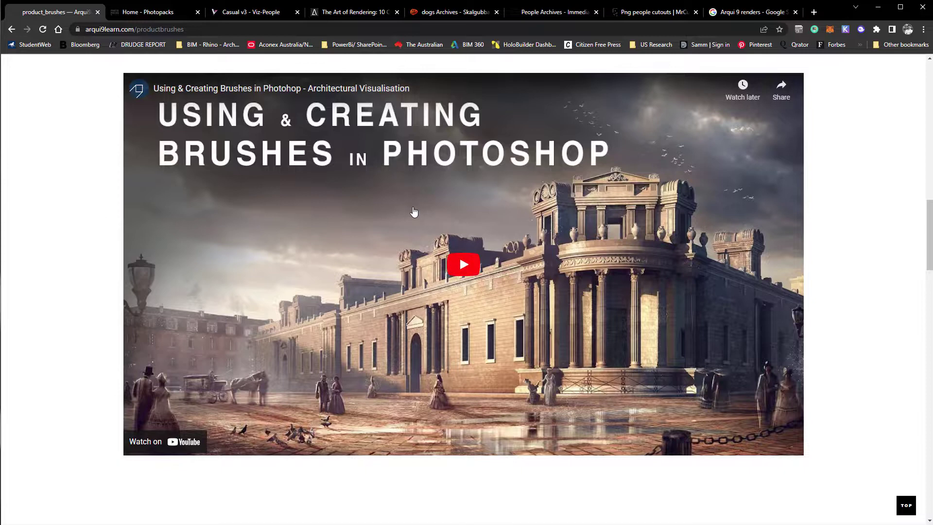
scroll(336, 281, "down", 14)
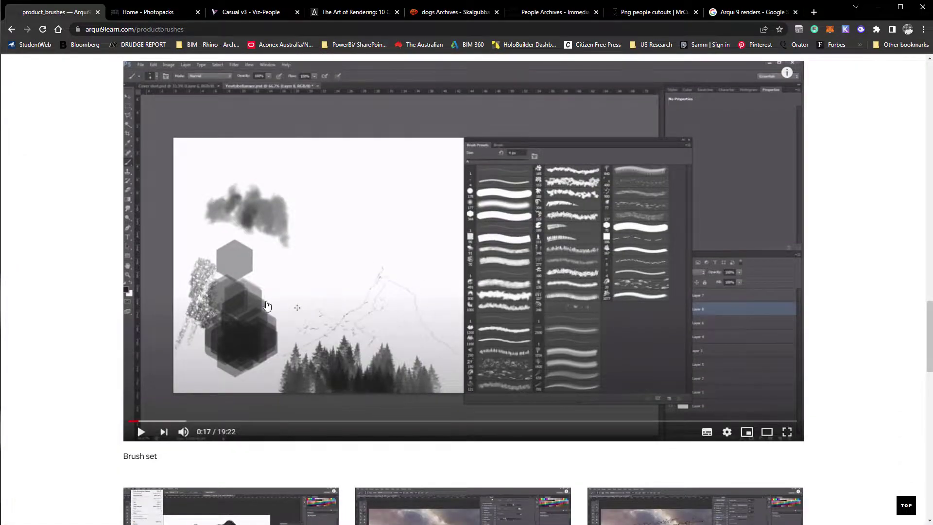
scroll(276, 312, "down", 3)
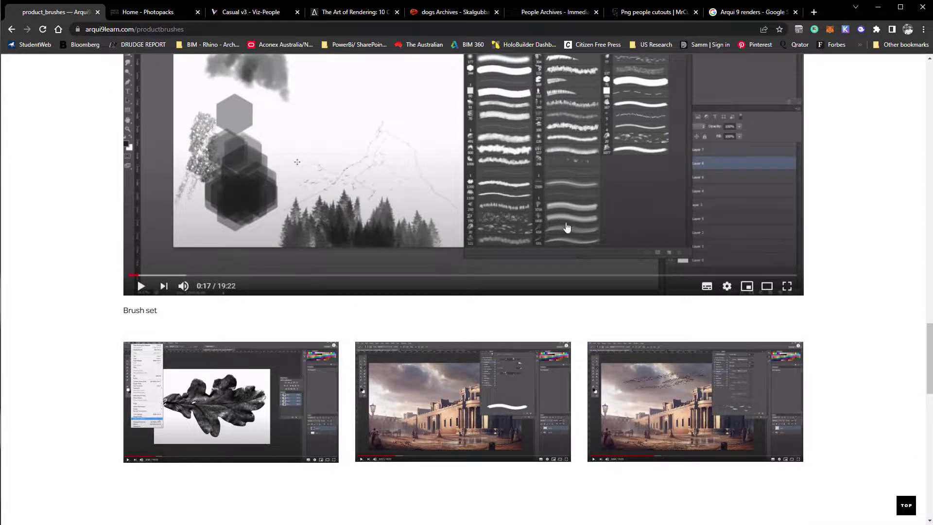
scroll(538, 290, "up", 2)
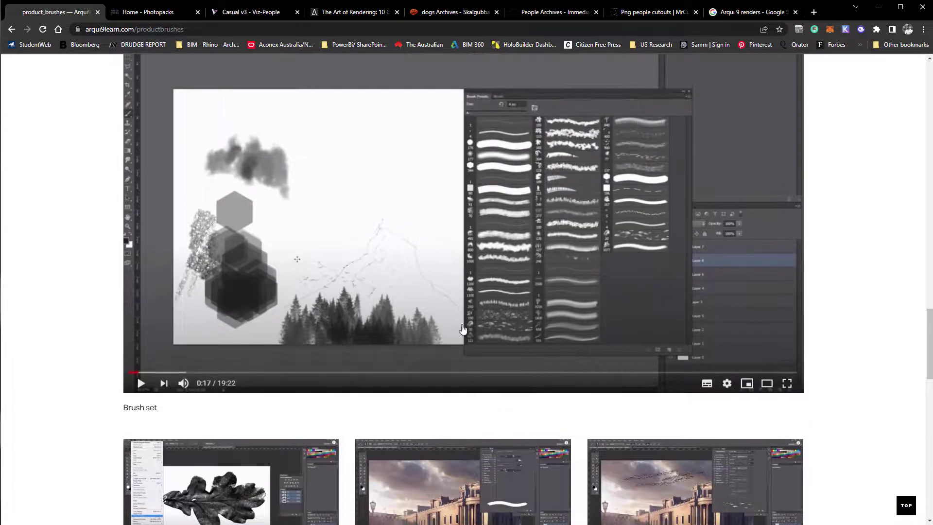
left_click(880, 13)
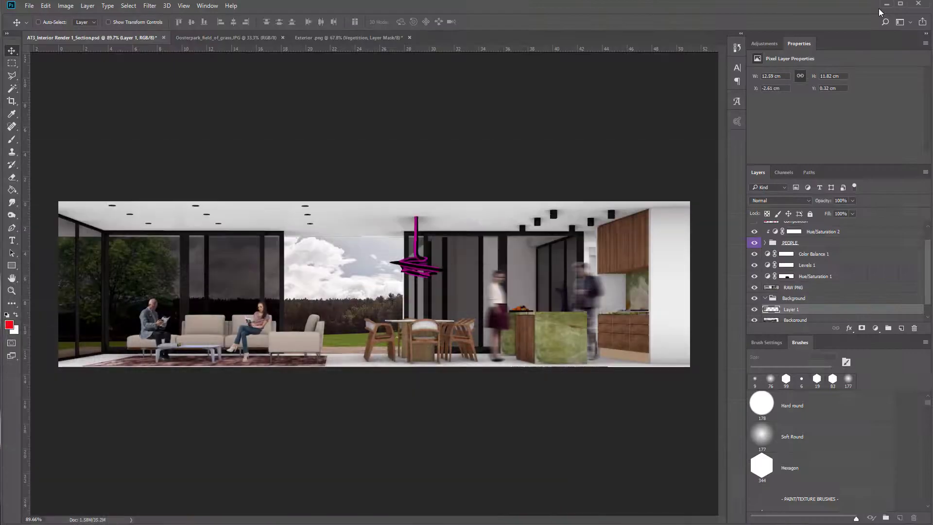
Switch to the Exterior .png document and open sky-31.jpg from the Resources folder of Class Video 15.
left_click(324, 41)
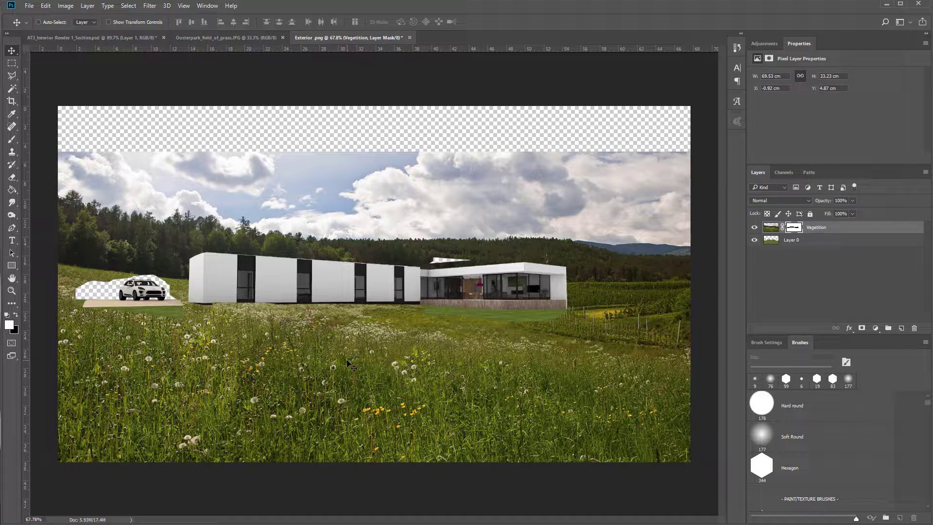
key("ctrl+o")
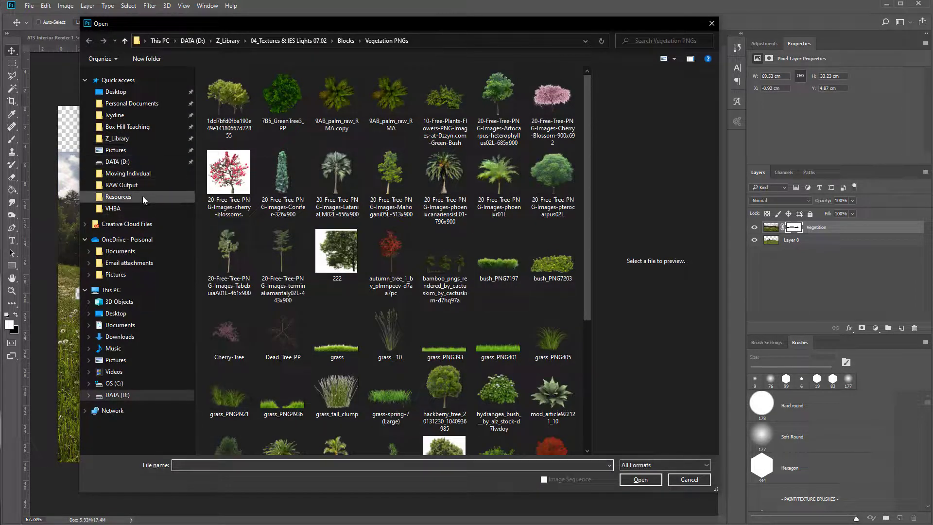
left_click(140, 126)
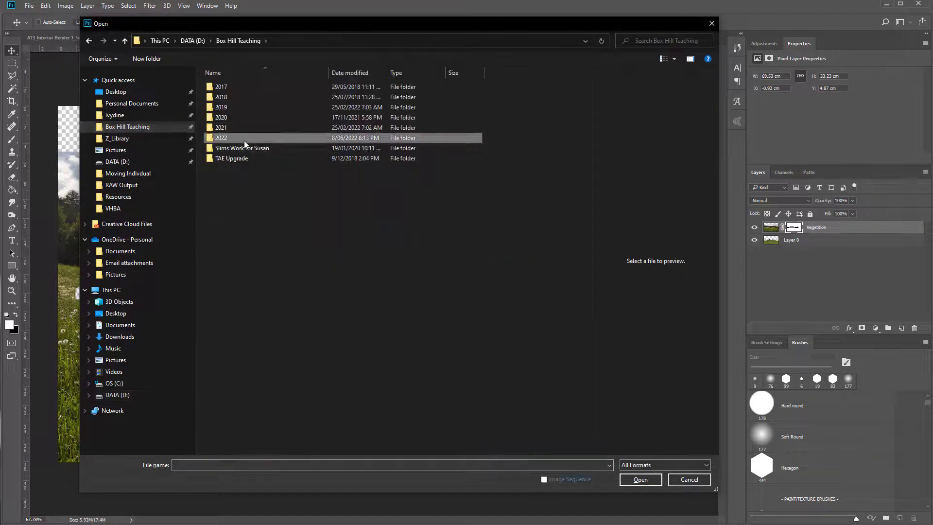
double_click(244, 141)
double_click(245, 118)
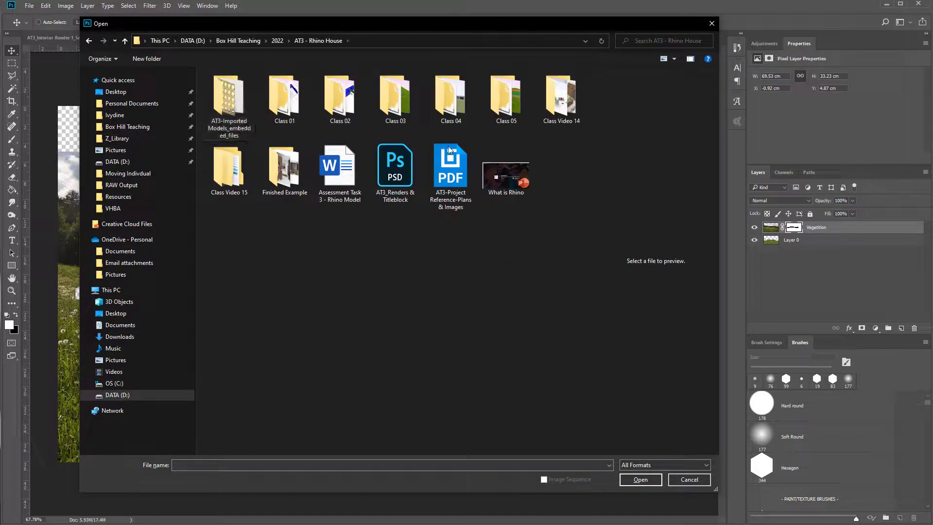
double_click(228, 170)
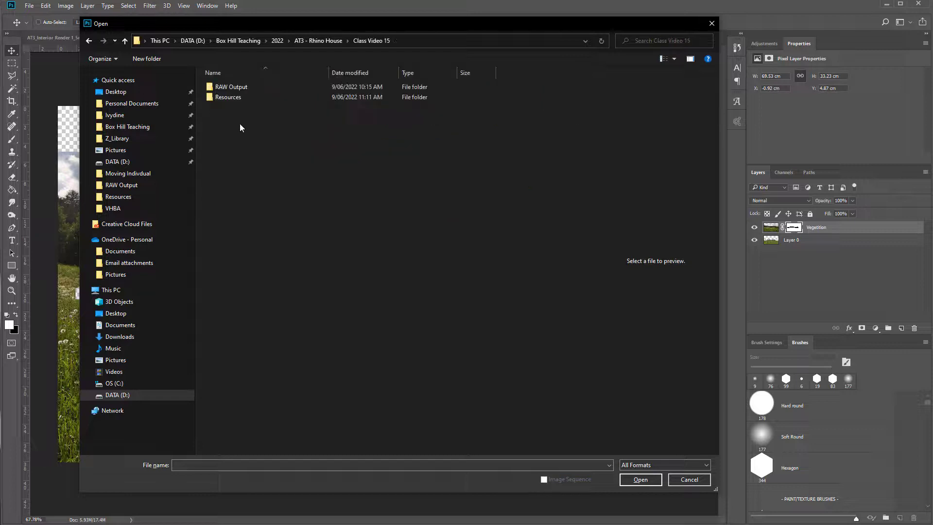
double_click(244, 98)
double_click(229, 162)
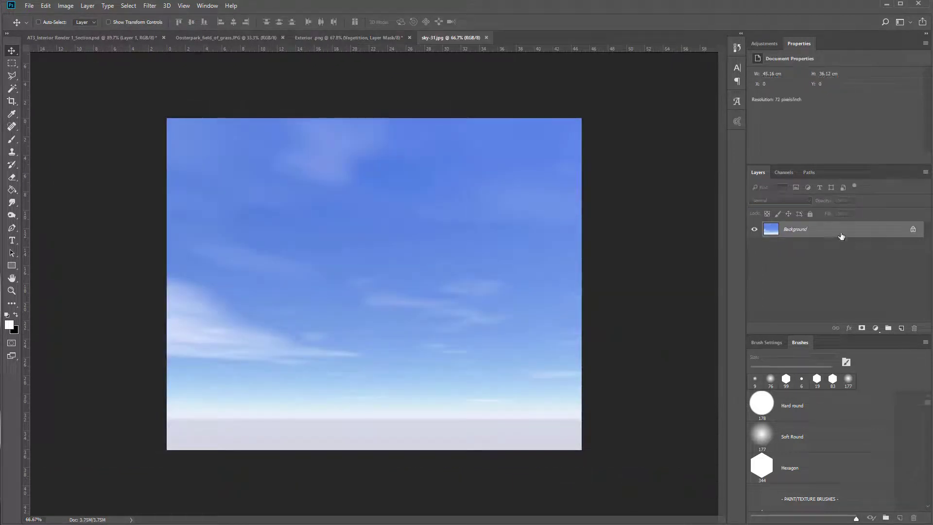
Try placing the unlocked sky image beneath the Vegetition layer of the exterior document, and remove it.
left_click(912, 229)
left_click_drag(344, 364, 262, 273)
left_click_drag(851, 228, 840, 247)
left_click_drag(279, 131, 344, 152)
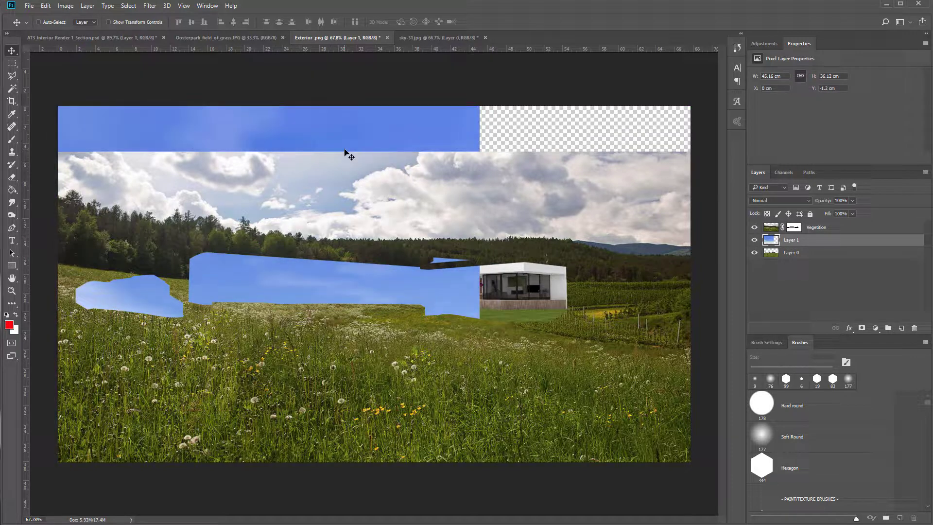
key("Delete")
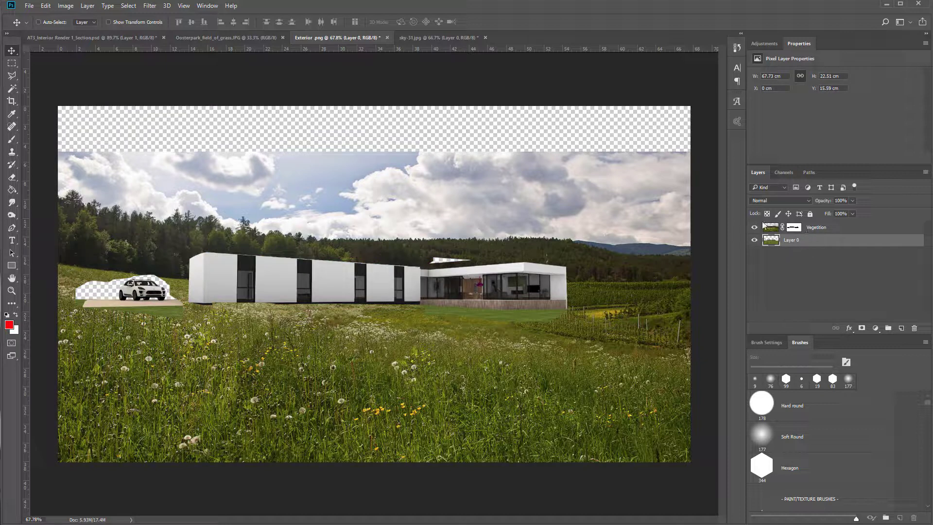
Select a full-width strip of upper sky on the Vegetition layer and stretch it up to the canvas's upper edge, covering the transparent gap.
left_click(776, 231)
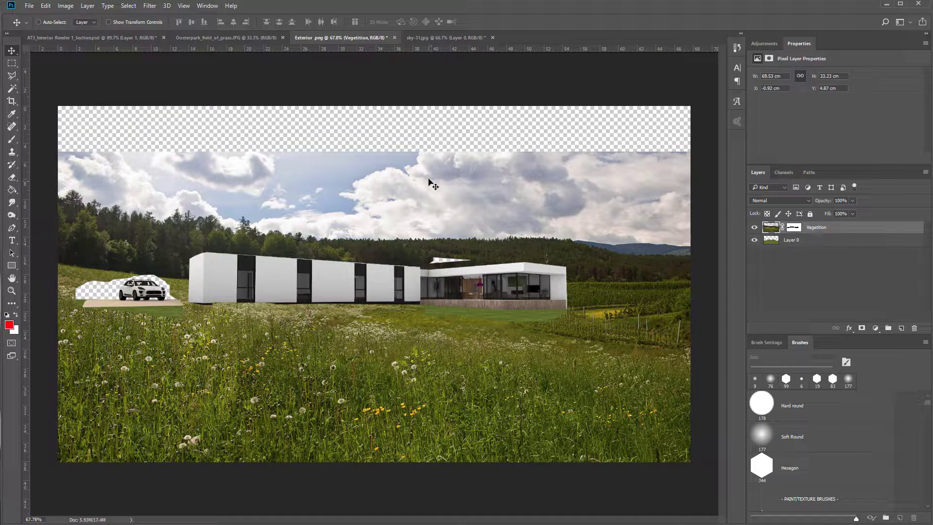
key("m")
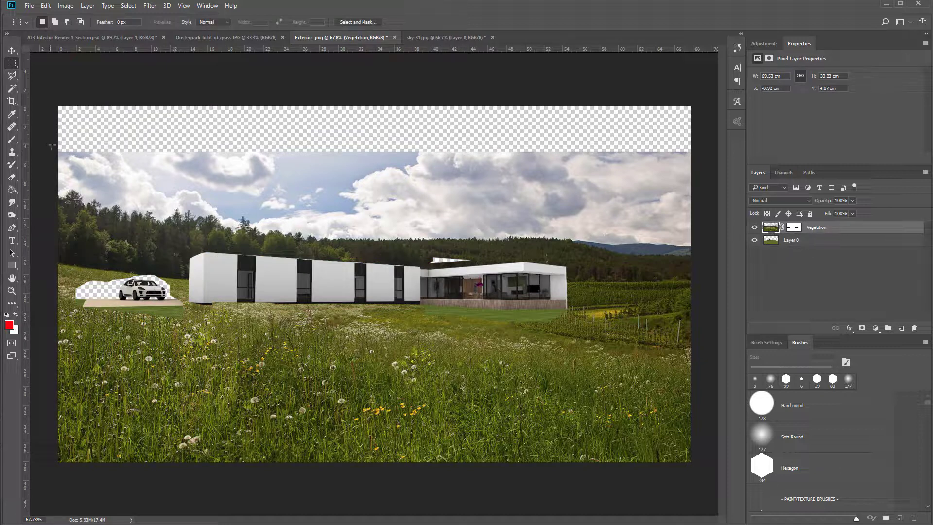
left_click_drag(684, 203, 695, 188)
key("v")
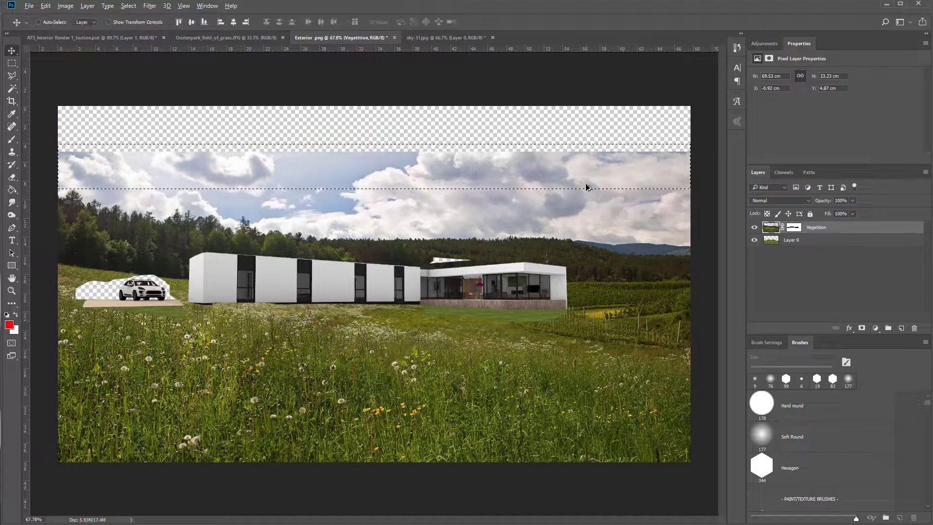
left_click_drag(586, 186, 586, 158)
key("ctrl+z")
key("ctrl+t")
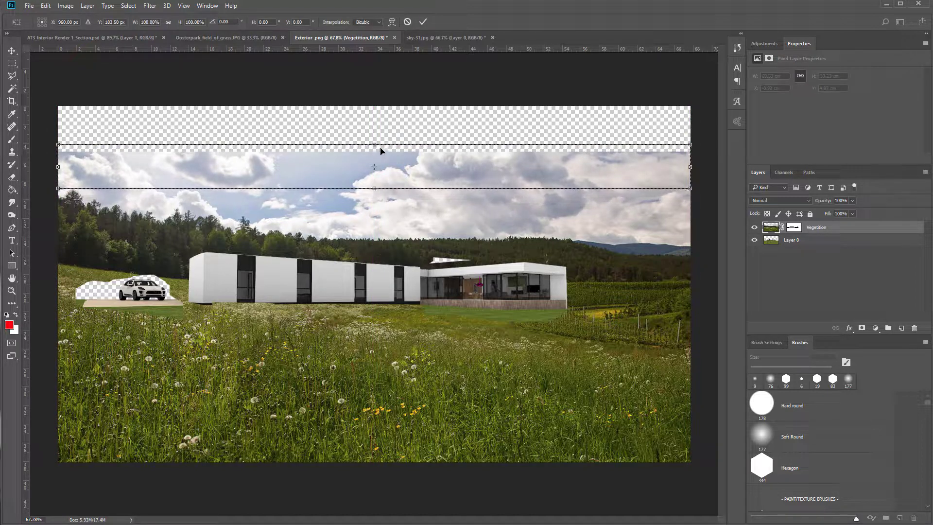
left_click_drag(374, 144, 385, 91)
key("Return")
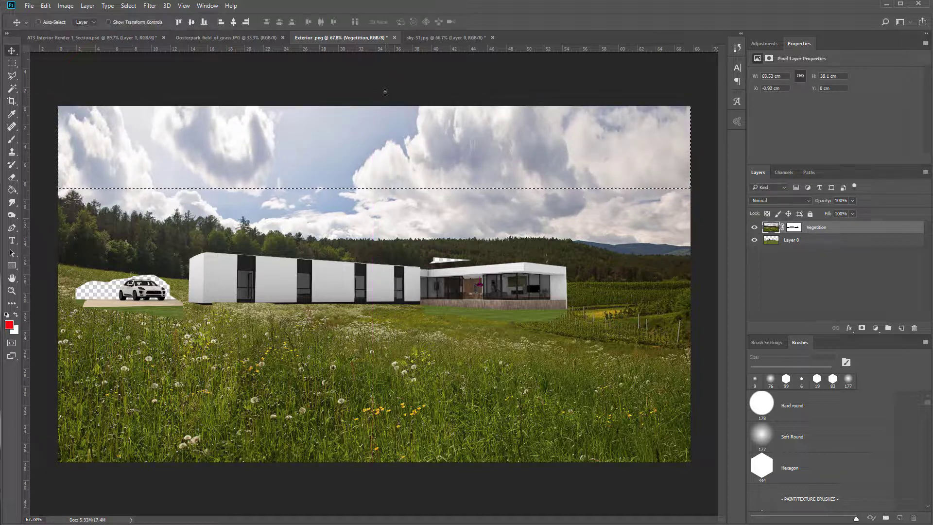
key("ctrl+d")
Add a new layer named Clouds above the Vegetition layer and choose the Clouds 4 atmosphere brush.
left_click(901, 329)
double_click(792, 227)
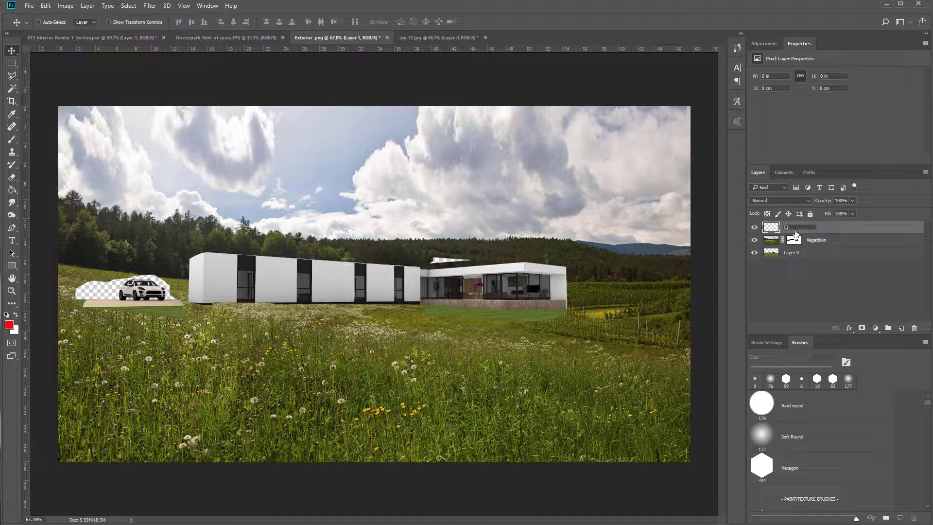
key("b")
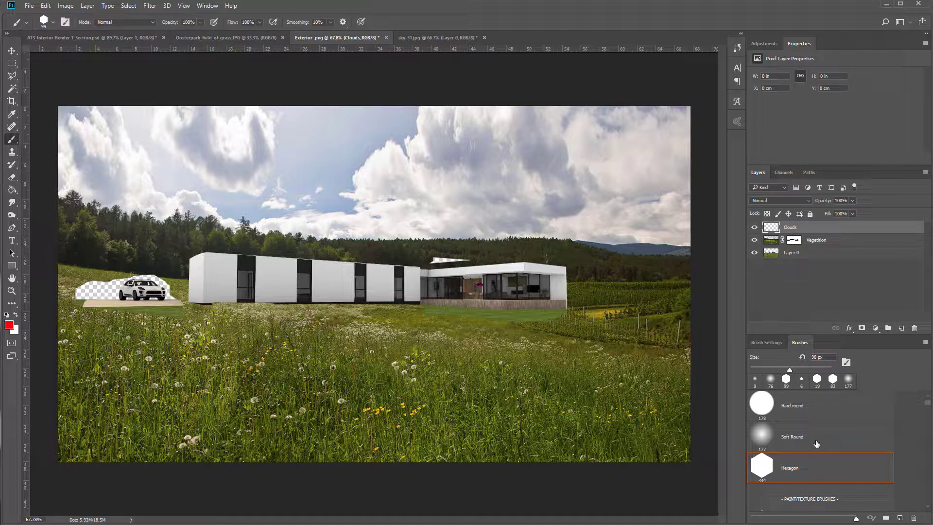
left_click_drag(927, 401, 928, 408)
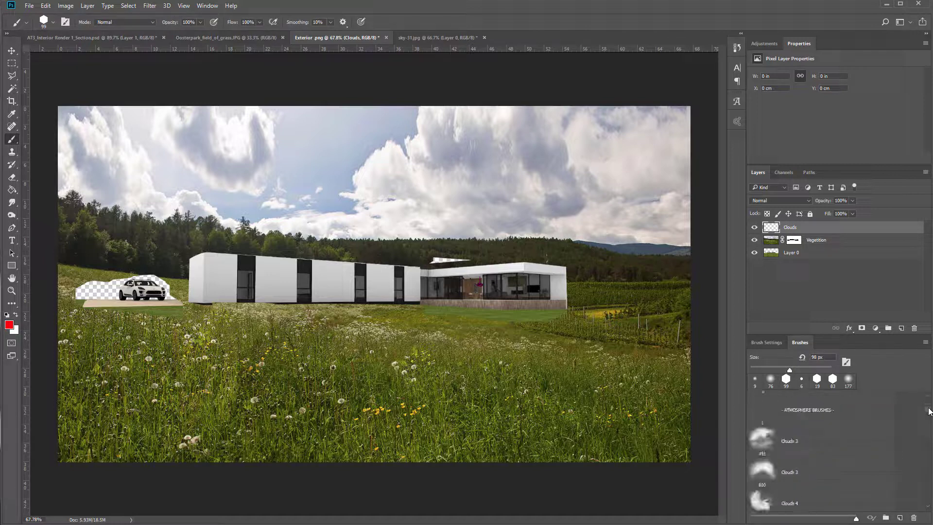
scroll(777, 450, "down", 1)
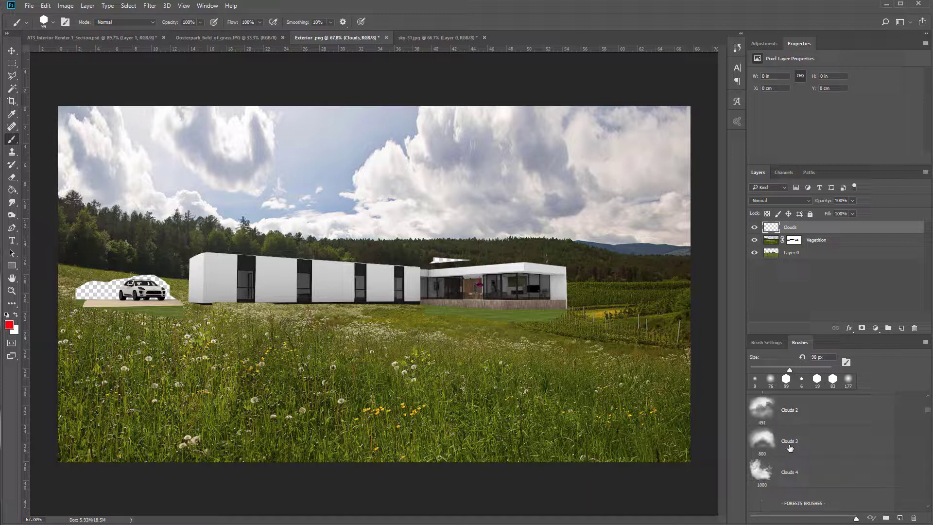
scroll(816, 444, "down", 1)
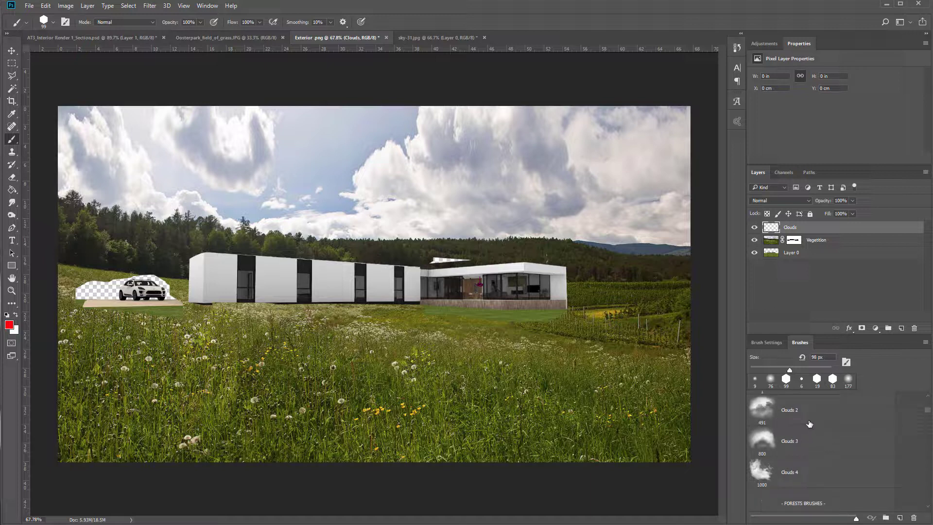
left_click(787, 475)
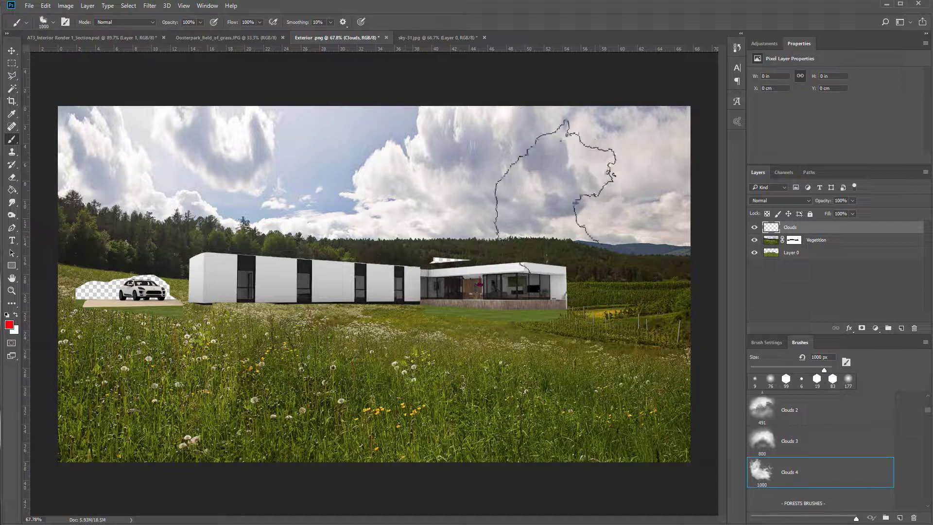
Test the Clouds 4 brush with red 1000 px stamps across the image, and undo all of them.
left_click(355, 216)
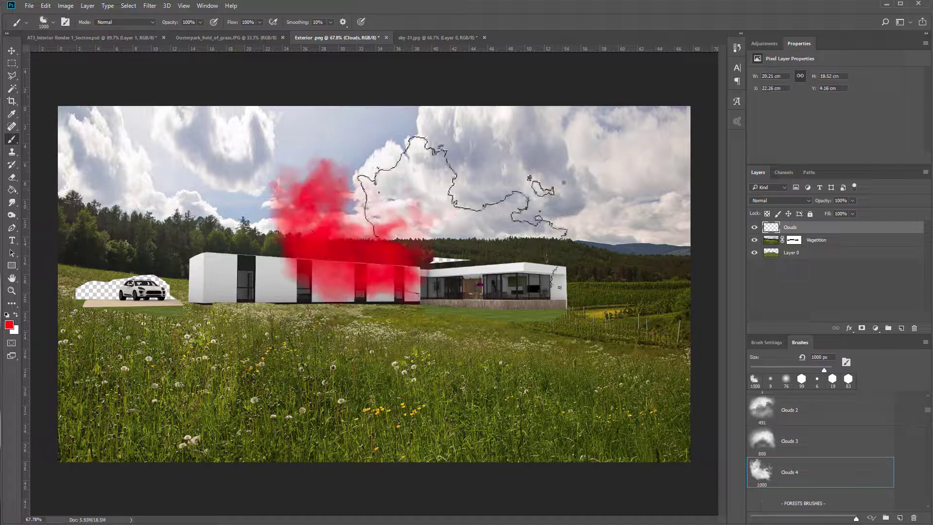
left_click(567, 174)
left_click(418, 340)
left_click(245, 340)
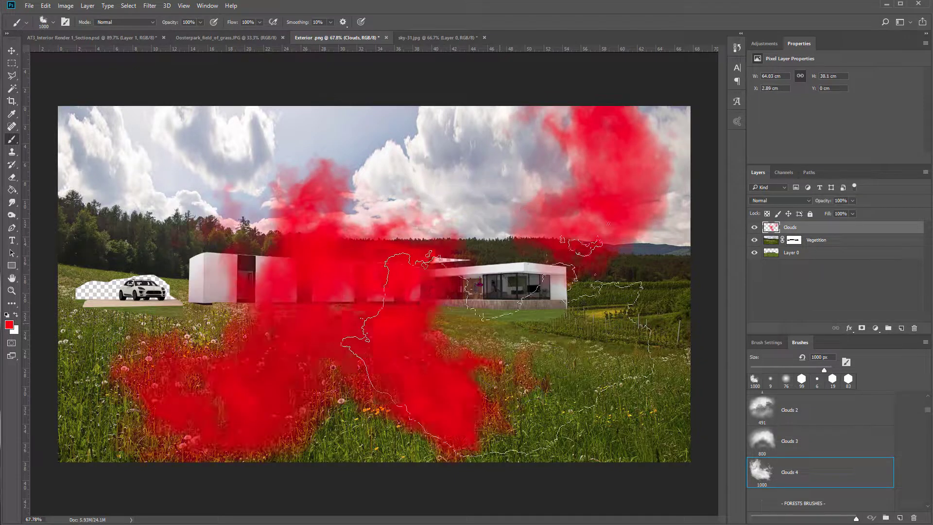
left_click(559, 349)
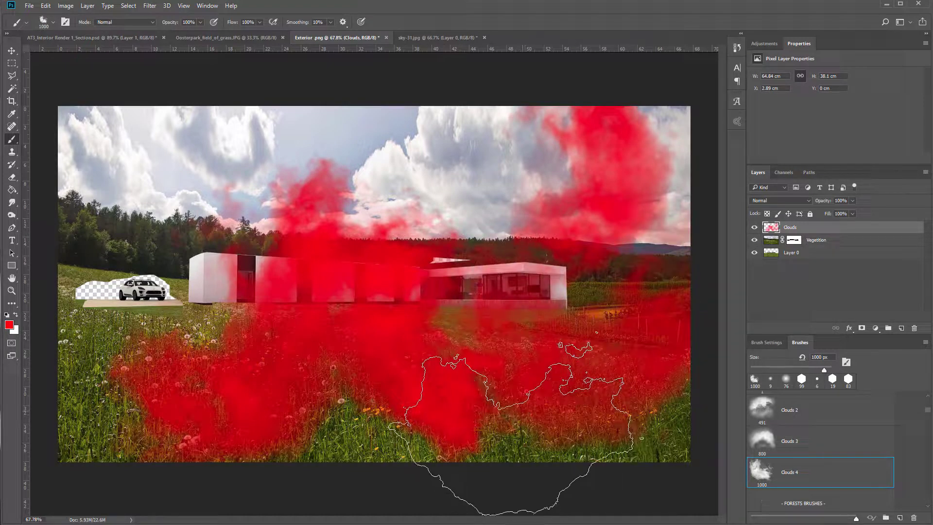
key("ctrl+z")
key("ctrl+z")
key("ctrl+z")
key("ctrl+z")
key("ctrl+z")
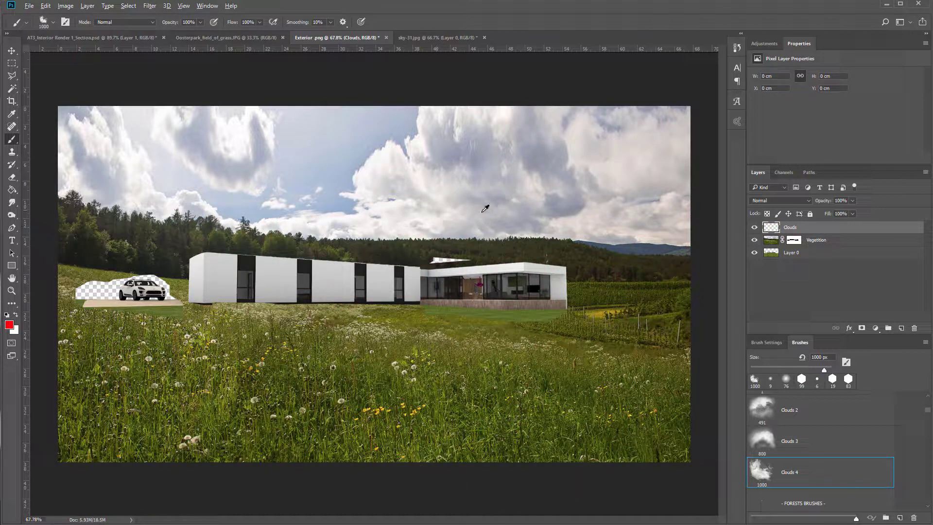
Paint clouds over the left and central sky in sampled cloud colours, using Clouds 4 at about 250 px and 62% opacity.
left_click(485, 185, "alt")
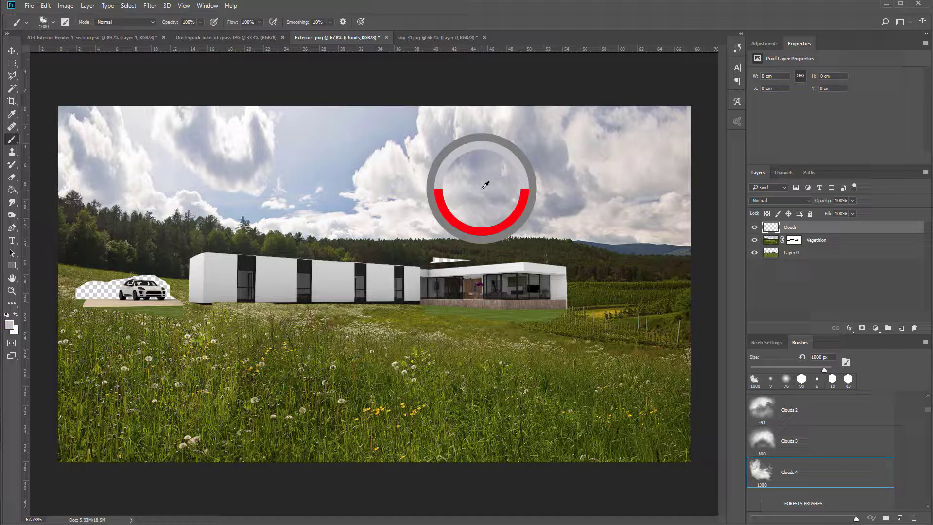
left_click_drag(482, 189, 481, 184)
left_click_drag(377, 188, 309, 209)
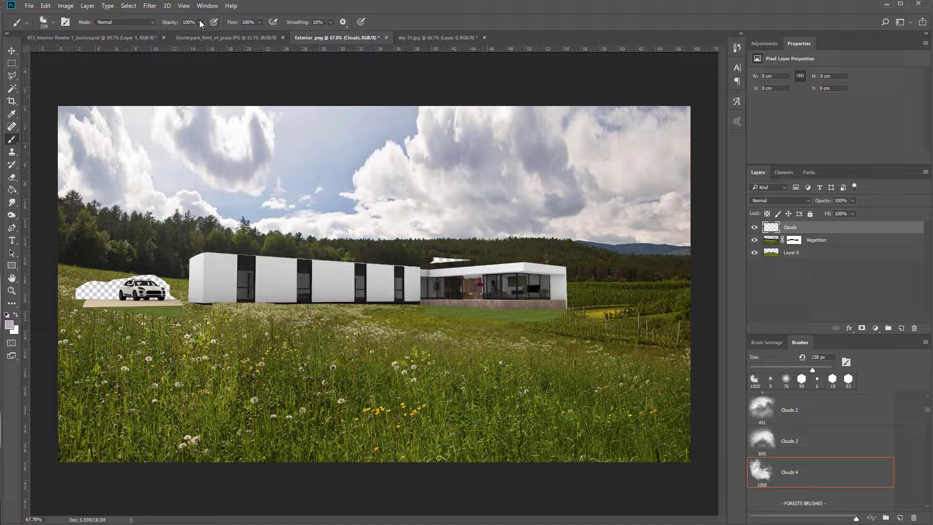
left_click_drag(187, 33, 183, 33)
mouse_move(298, 153)
left_mouse_down()
mouse_move(201, 192)
mouse_move(340, 228)
mouse_move(531, 209)
left_mouse_up()
left_click(378, 128, "alt")
mouse_move(358, 177)
left_mouse_down()
mouse_move(395, 208)
mouse_move(476, 238)
left_mouse_up()
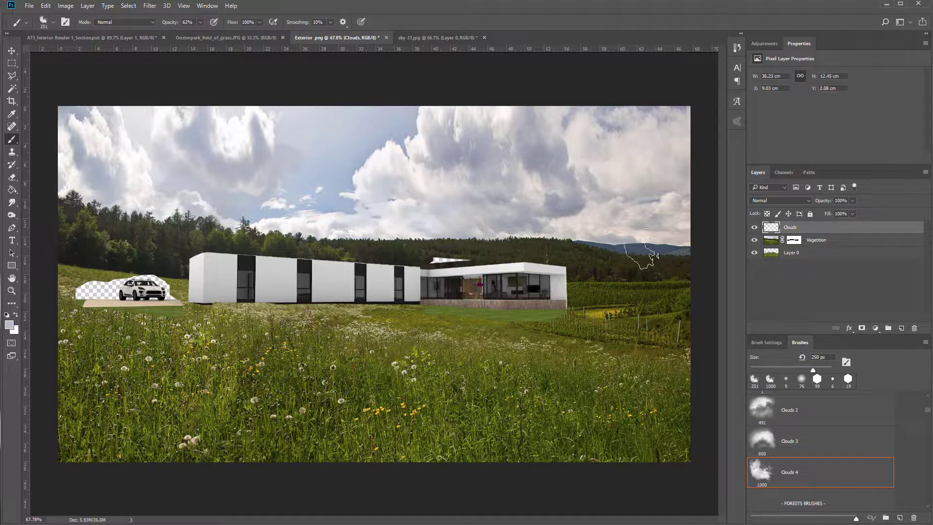
Paint haze over the right-hand hills and more clouds across the right and central sky, resampling the cloud colours between strokes.
left_click_drag(637, 232, 671, 238)
left_click(629, 165, "alt")
mouse_move(593, 160)
left_mouse_down()
mouse_move(525, 158)
mouse_move(544, 151)
left_mouse_up()
left_click(448, 135, "alt")
left_click_drag(398, 152, 368, 133)
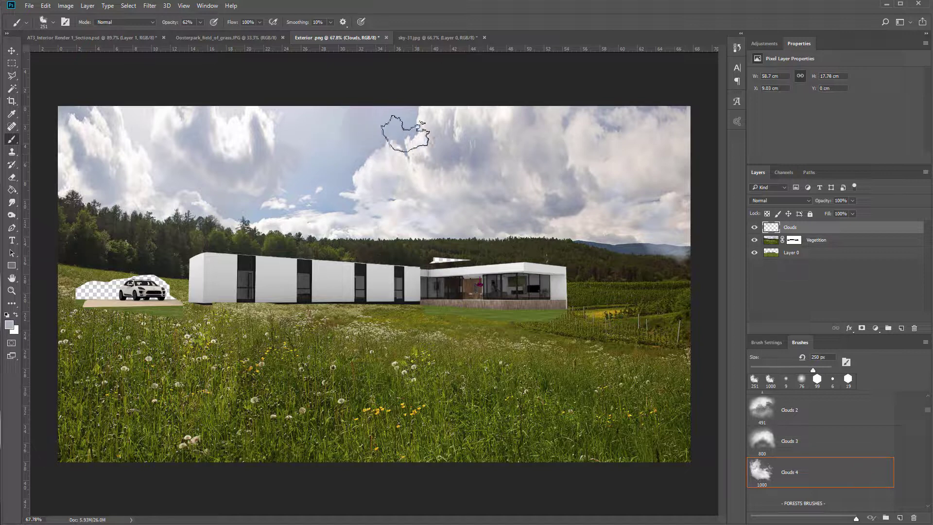
left_click(424, 172, "alt")
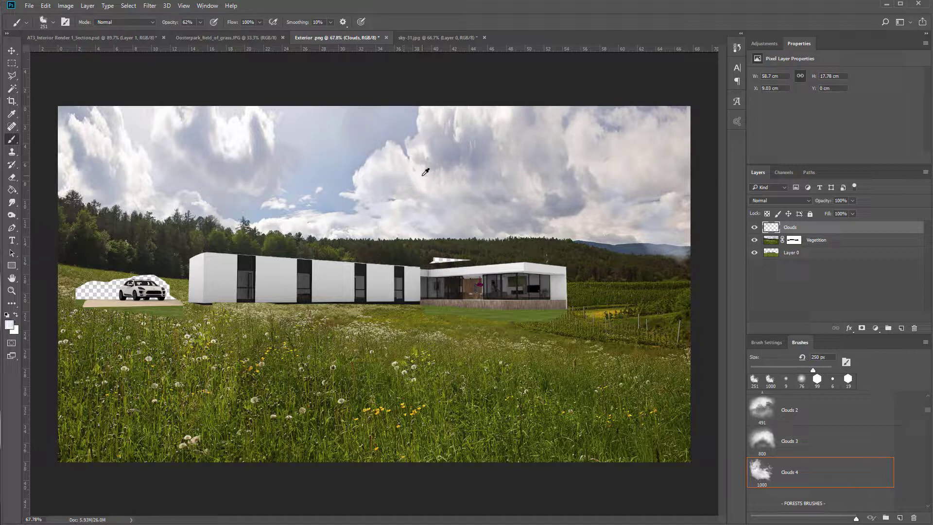
mouse_move(358, 135)
left_mouse_down()
mouse_move(413, 126)
mouse_move(349, 146)
mouse_move(403, 161)
left_mouse_up()
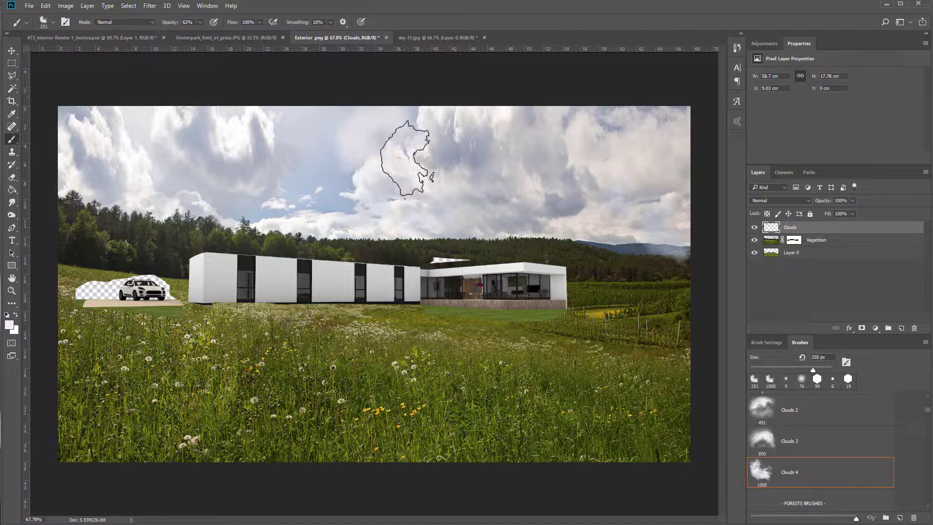
Blend clouds over the left sky and add sampled sky blue along the central tree line with the Clouds 4 brush.
mouse_move(301, 190)
left_mouse_down()
mouse_move(264, 167)
mouse_move(264, 205)
mouse_move(111, 169)
mouse_move(100, 132)
mouse_move(88, 128)
mouse_move(146, 114)
mouse_move(141, 129)
mouse_move(87, 145)
mouse_move(137, 142)
mouse_move(84, 171)
mouse_move(212, 131)
mouse_move(259, 128)
mouse_move(261, 141)
mouse_move(240, 133)
mouse_move(204, 157)
left_mouse_up()
left_click(253, 141, "alt")
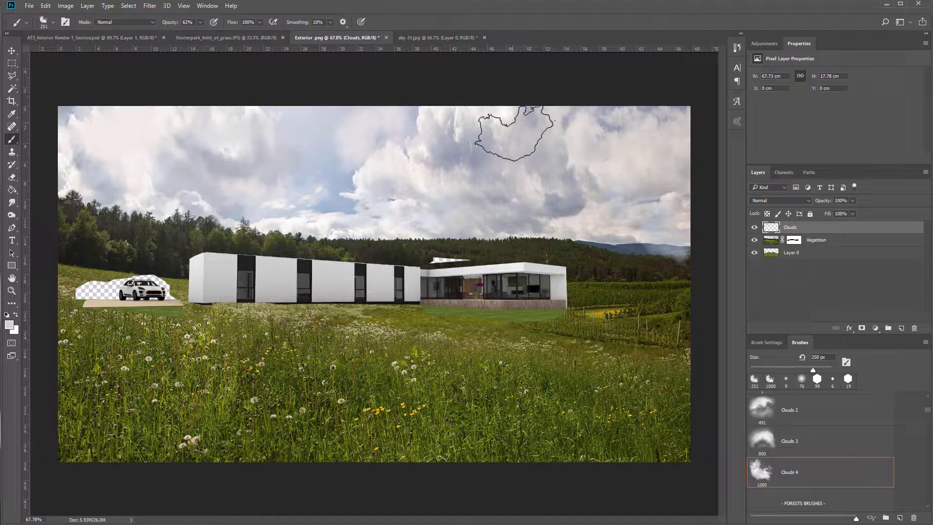
left_click(339, 204, "alt")
left_click_drag(334, 201, 439, 228)
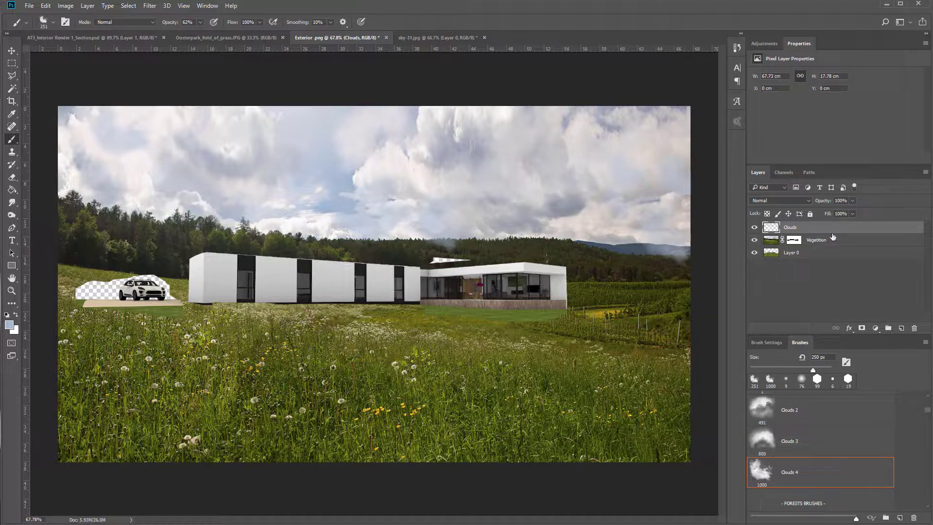
Add softer clouds to the sky with the Clouds 2 brush at about 390 px in sampled cloud colours.
left_click(795, 416)
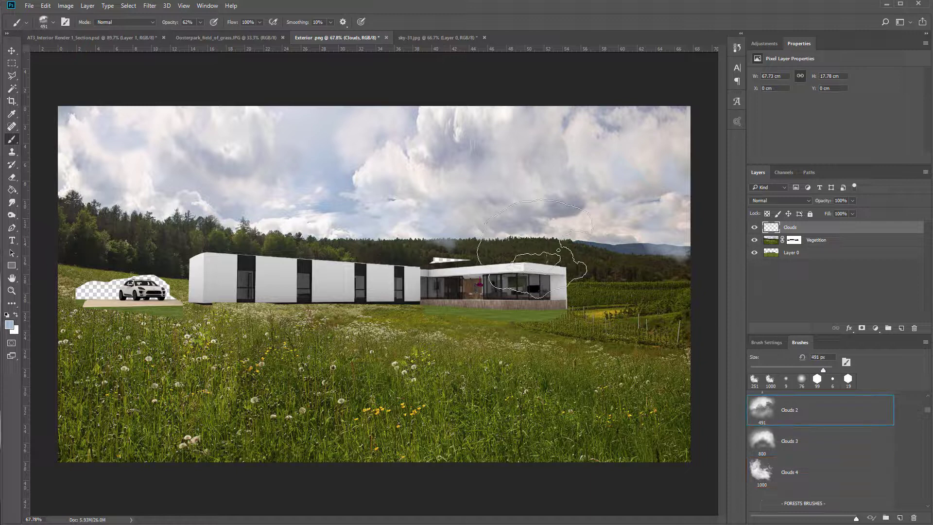
left_click(620, 228, "alt")
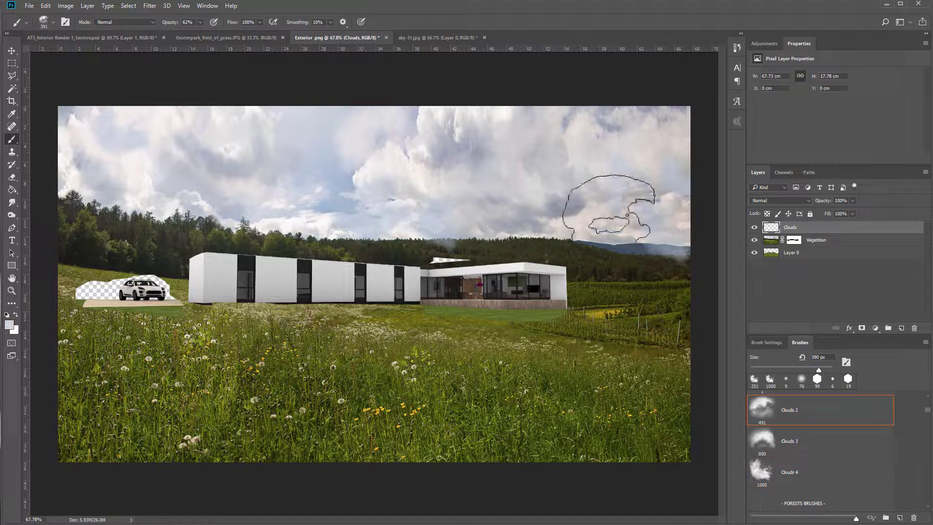
left_click(338, 181)
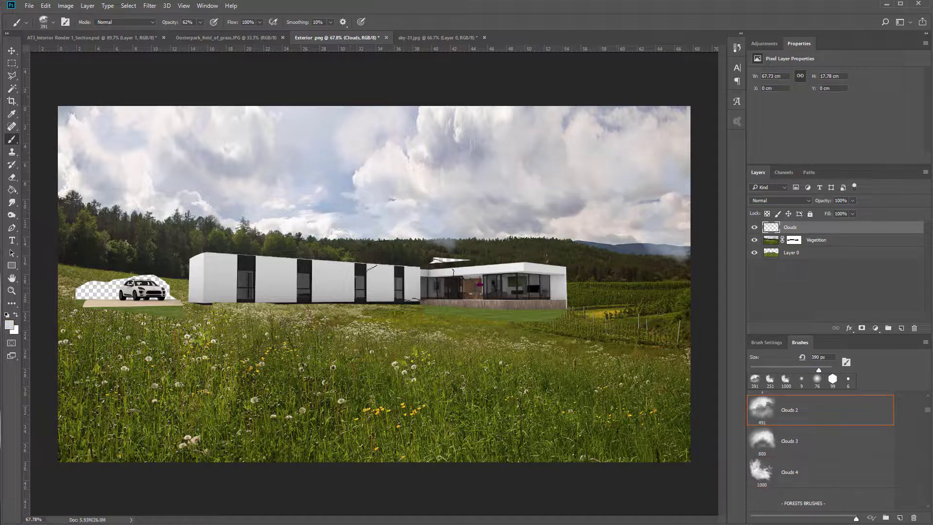
left_click_drag(509, 257, 483, 257)
Paint mist along the tree line and right-hand hills with the Clouds 3 brush at 242 px and 136 px in a sampled cloud colour.
left_click(789, 441)
left_click_drag(617, 255, 558, 264)
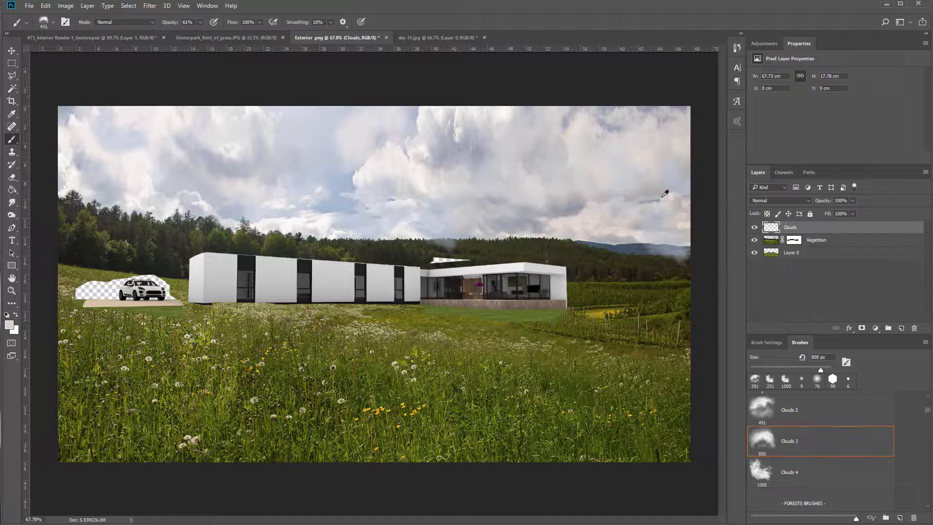
left_click(370, 178, "alt")
left_click_drag(492, 236, 460, 242)
left_click_drag(83, 228, 233, 219)
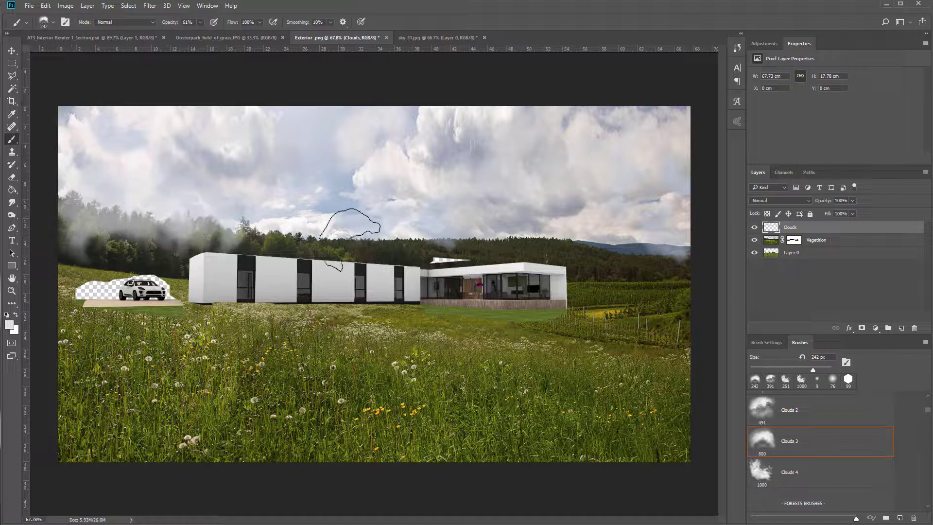
left_click_drag(344, 238, 364, 241)
mouse_move(492, 227)
left_mouse_down()
mouse_move(471, 236)
mouse_move(533, 221)
mouse_move(579, 238)
mouse_move(617, 234)
left_mouse_up()
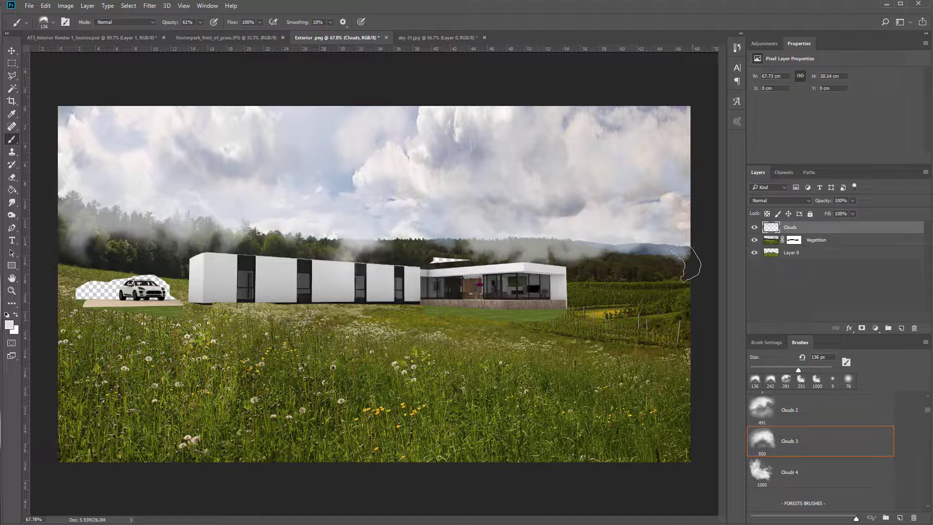
left_click(675, 250)
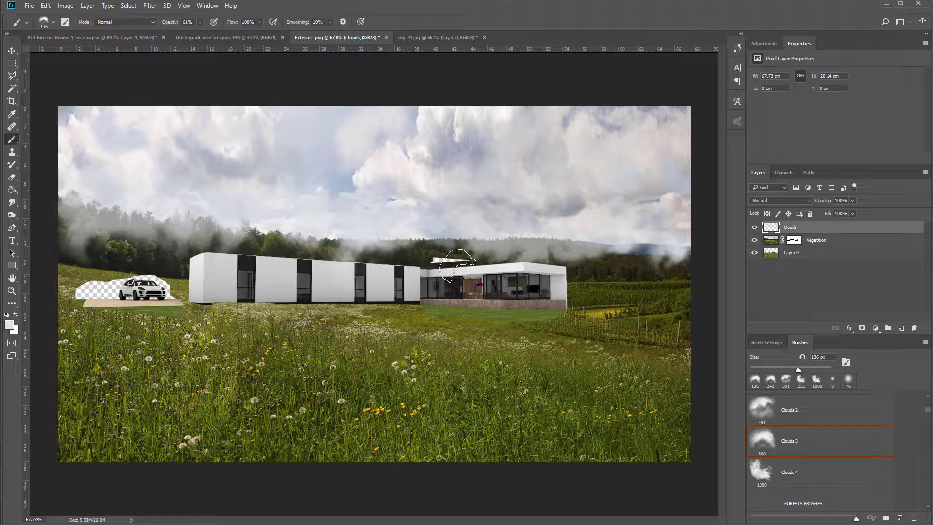
Add a layer mask to the Clouds layer and paint it black with Clouds 4 at about 230 px to thin the tree-line mist.
left_click(780, 479)
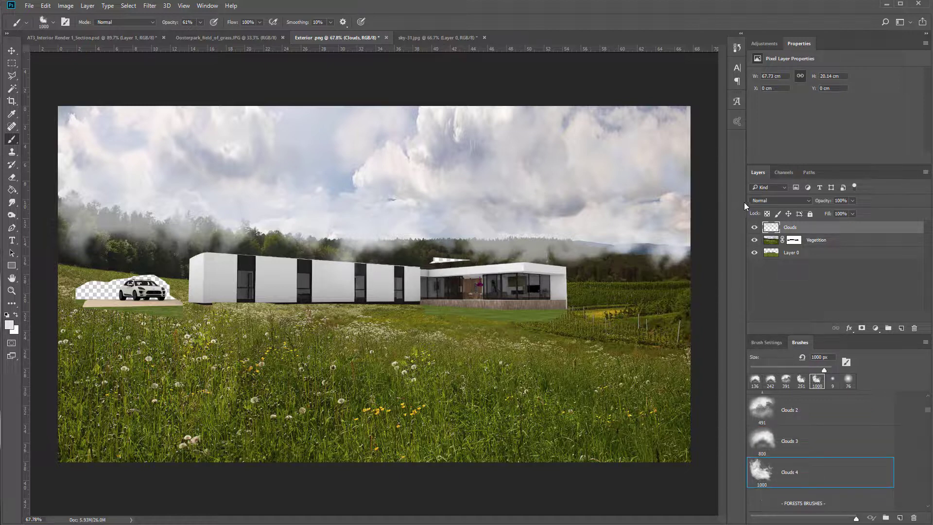
left_click(858, 328)
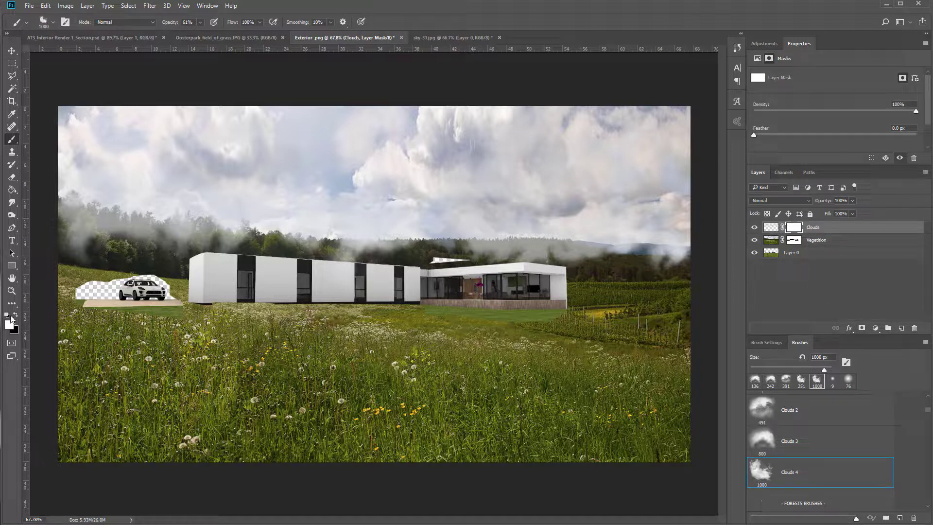
left_click(292, 204)
key("ctrl+z")
left_click_drag(442, 314, 330, 315)
left_click_drag(522, 293, 490, 294)
left_click_drag(665, 268, 514, 263)
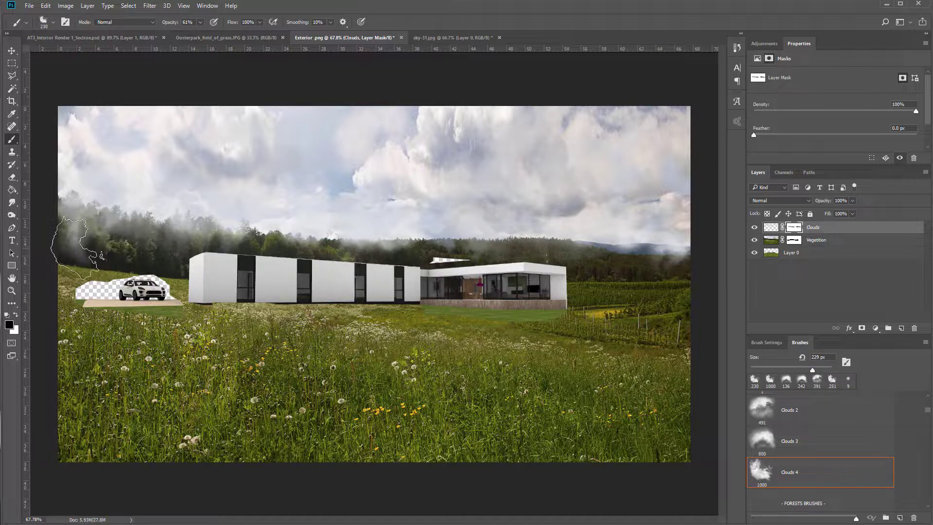
Lower the brush opacity to 26% and soften the mask over the mist behind the house and on the right-hand hills.
left_click(200, 23)
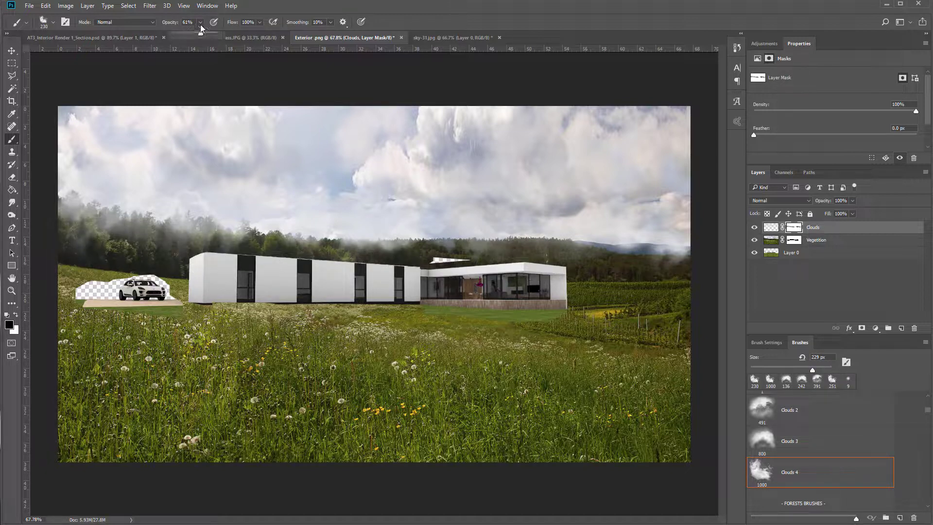
left_click_drag(194, 34, 184, 34)
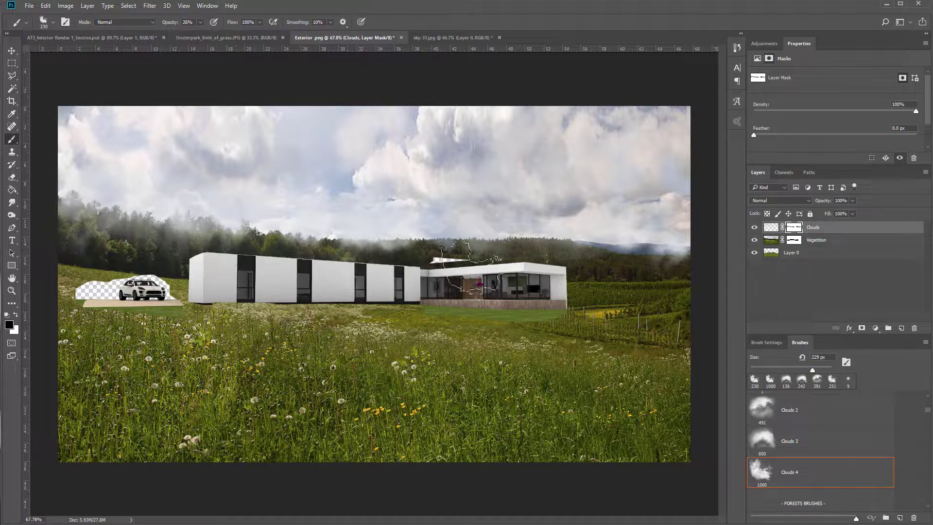
mouse_move(395, 259)
left_mouse_down()
mouse_move(406, 245)
mouse_move(361, 235)
left_mouse_up()
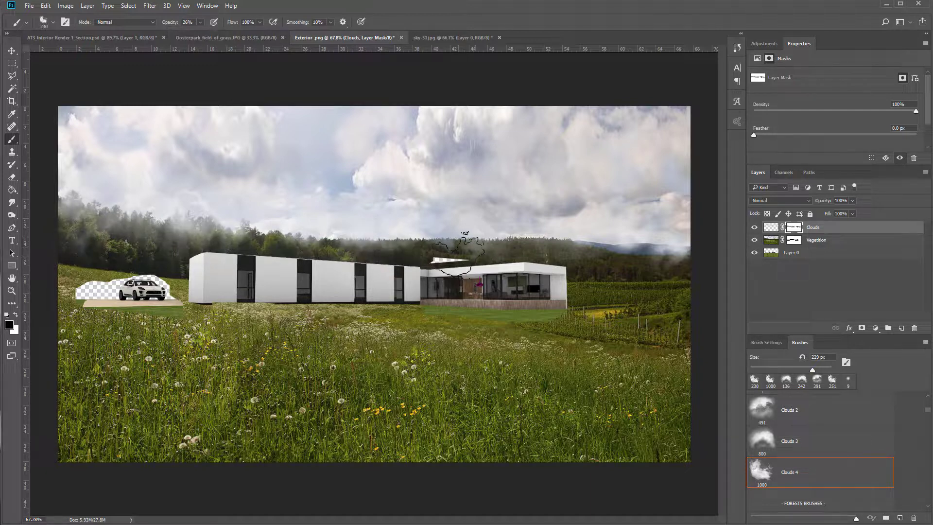
mouse_move(670, 268)
left_mouse_down()
mouse_move(684, 264)
mouse_move(669, 266)
left_mouse_up()
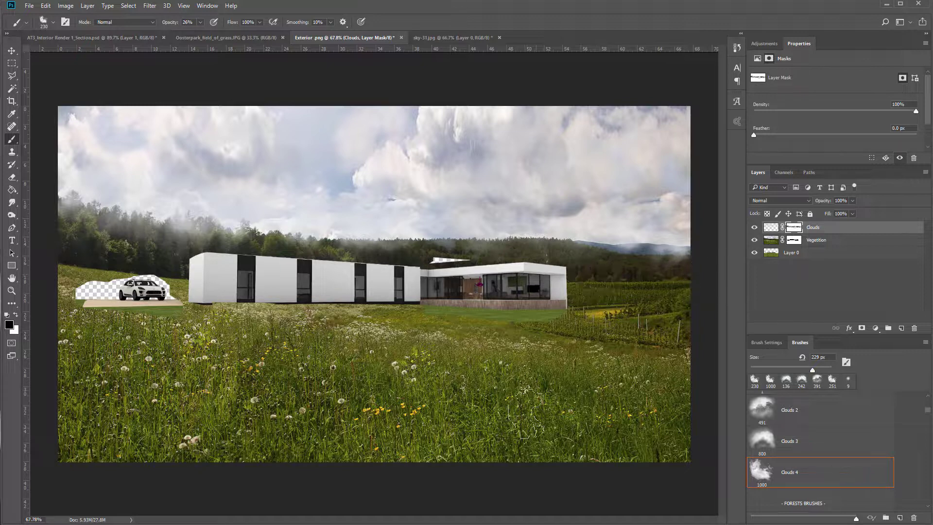
Compare the exterior scene with and without the Clouds layer.
key("v")
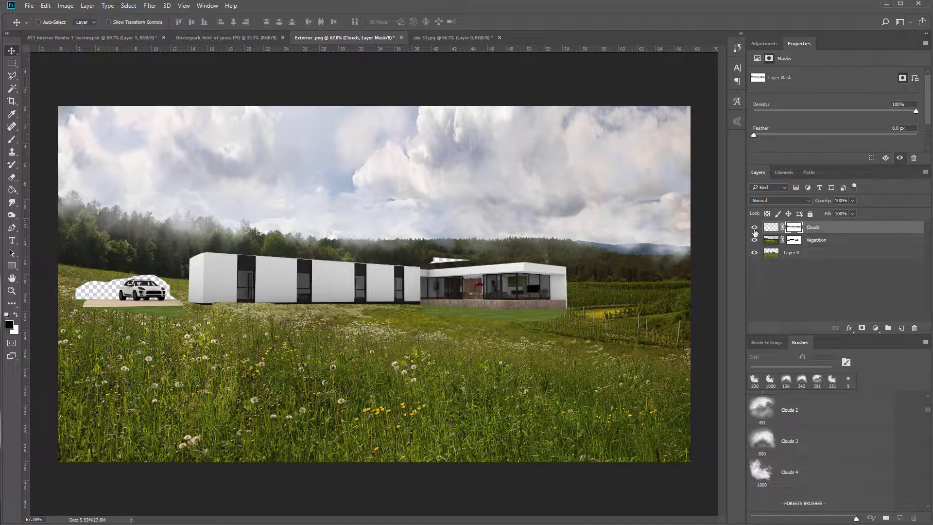
left_click(754, 228)
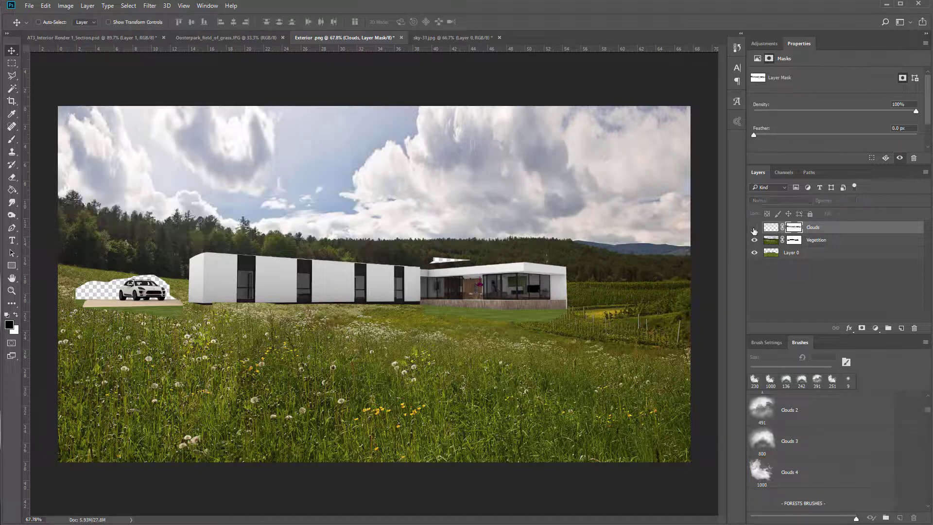
left_click(754, 228)
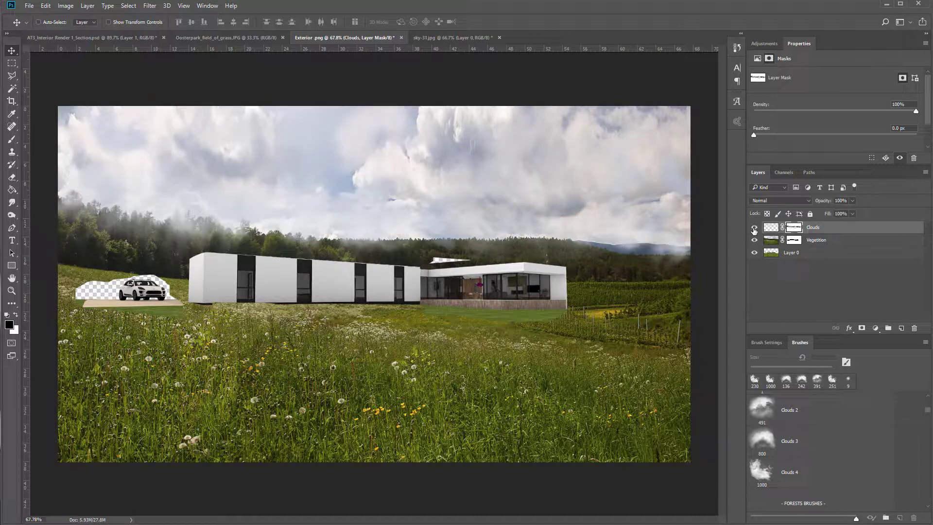
left_click(754, 227)
left_click(754, 228)
Review the interior render's window background and return to the exterior image to inspect the meadow around the house.
left_click(98, 41)
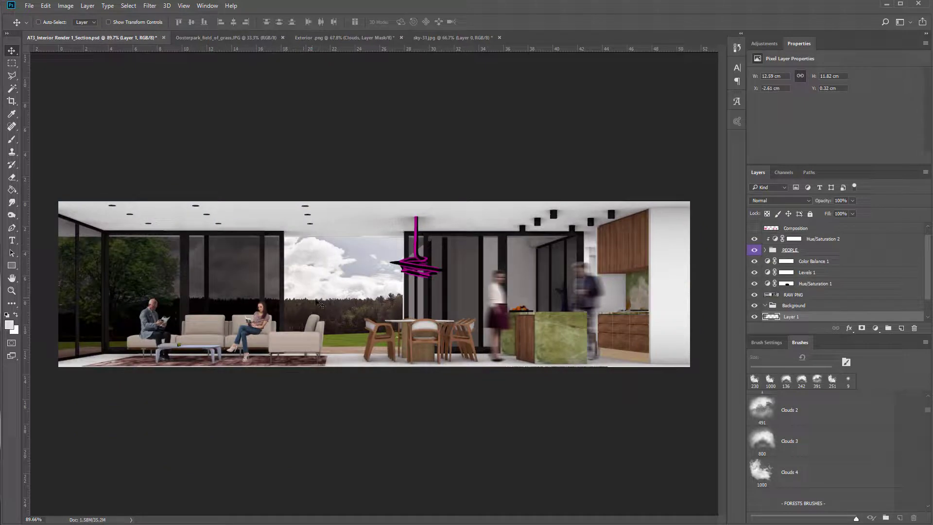
key("ctrl")
key("ctrl")
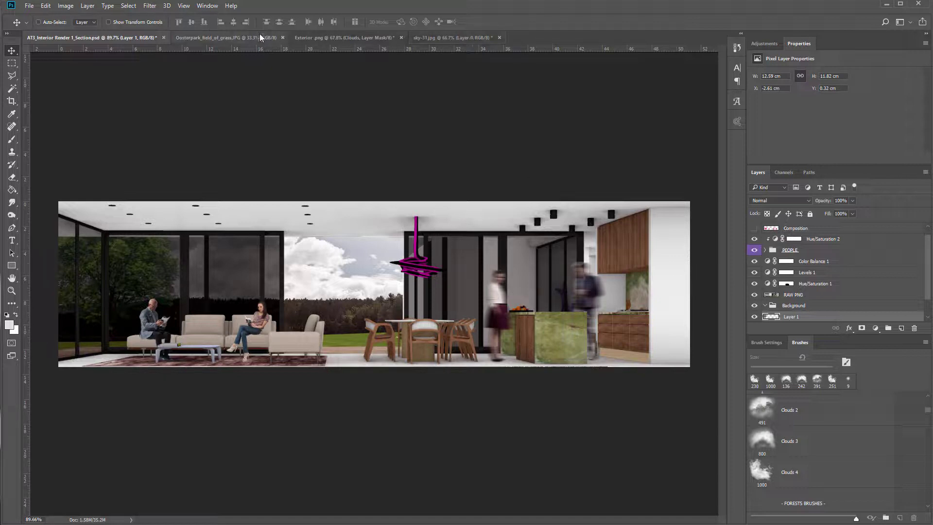
left_click(310, 38)
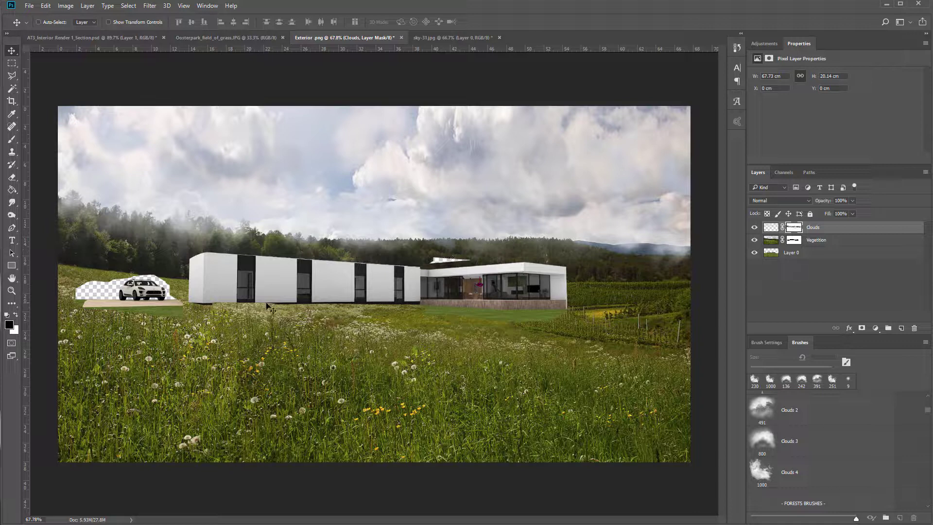
scroll(267, 306, "up", 2)
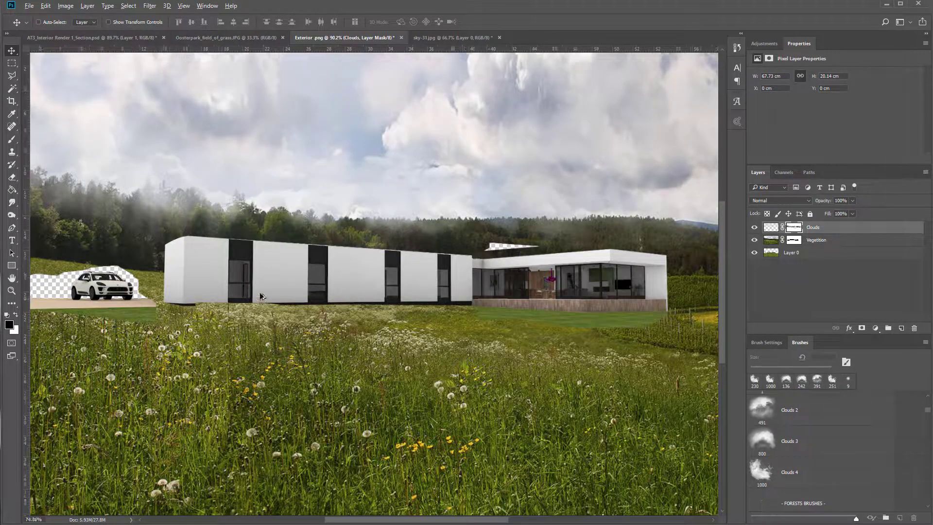
scroll(262, 297, "down", 2)
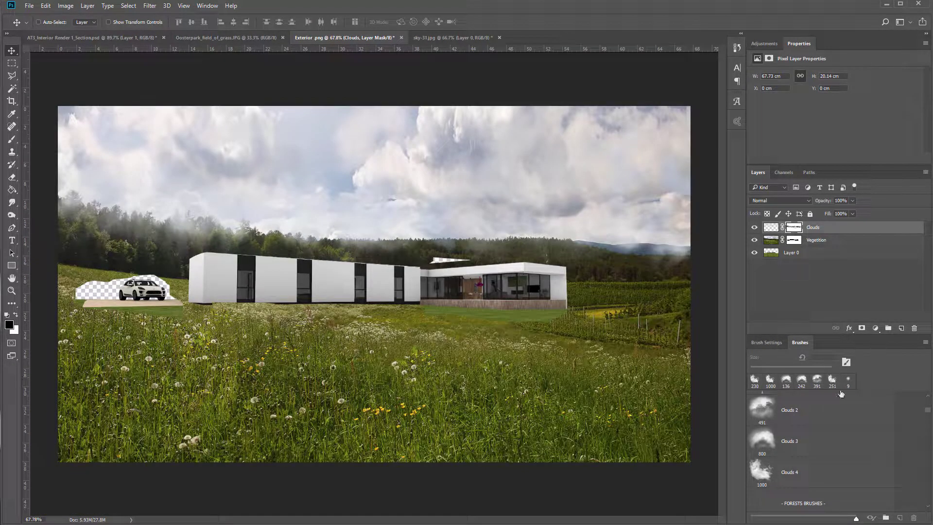
Add a new layer above Clouds and name it Grass.
left_click(901, 329)
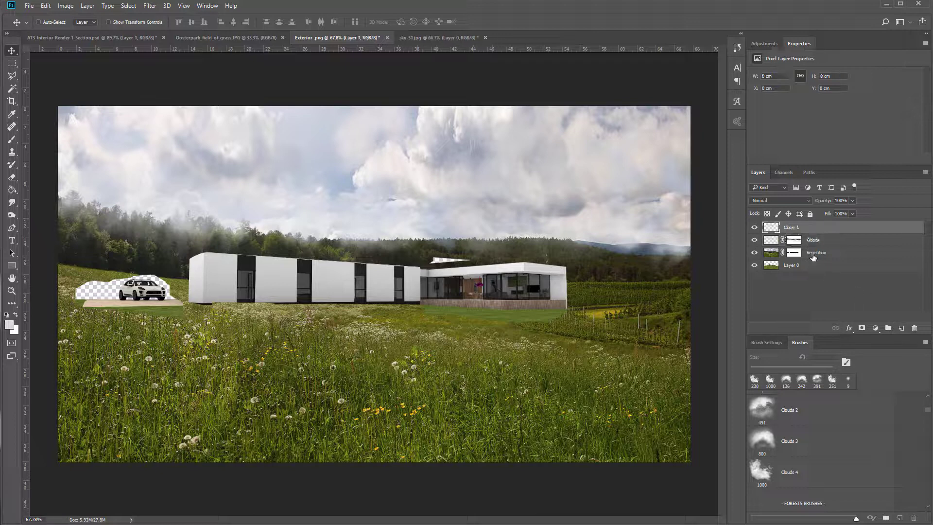
left_click(794, 229)
type("Grass")
key("Return")
Choose the herbe3 grass brush at 127 px with a light foreground colour and set its opacity to 100%.
scroll(811, 455, "down", 5)
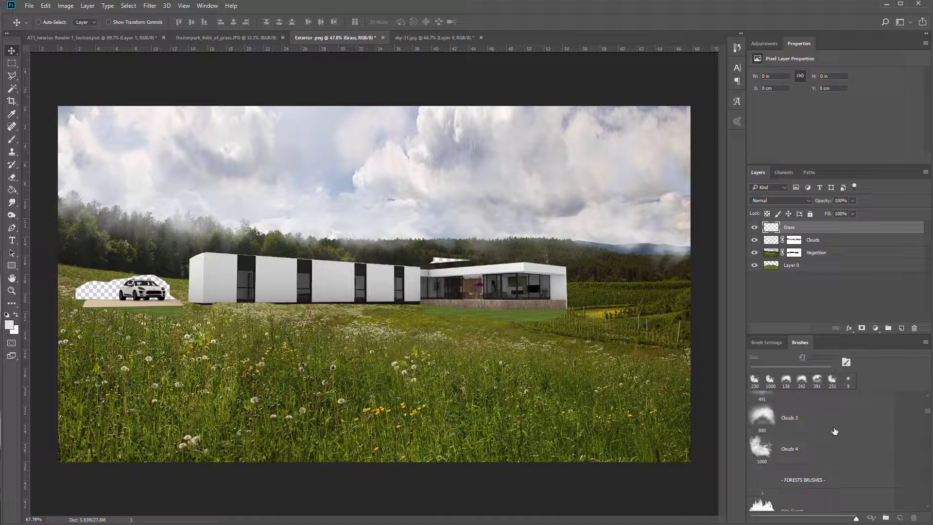
scroll(810, 455, "down", 6)
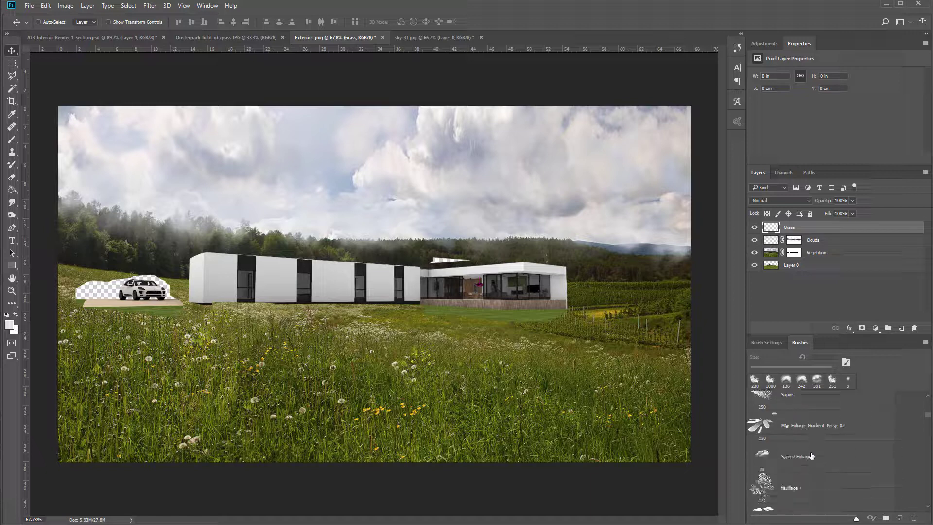
scroll(808, 457, "down", 1)
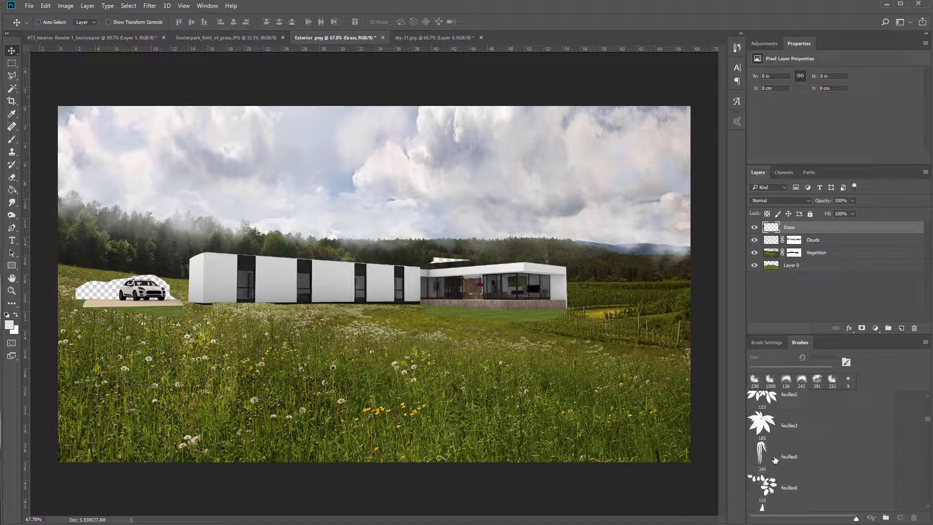
scroll(776, 422, "down", 8)
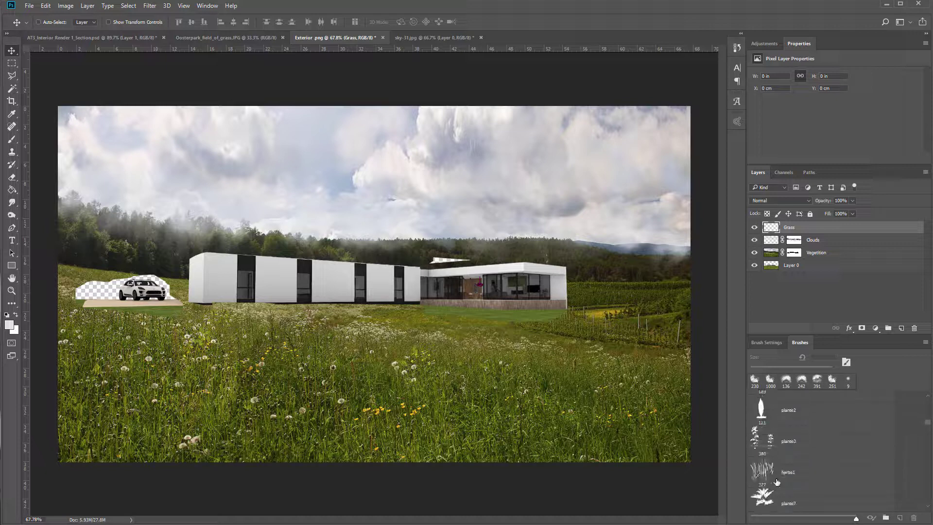
scroll(780, 495, "down", 1)
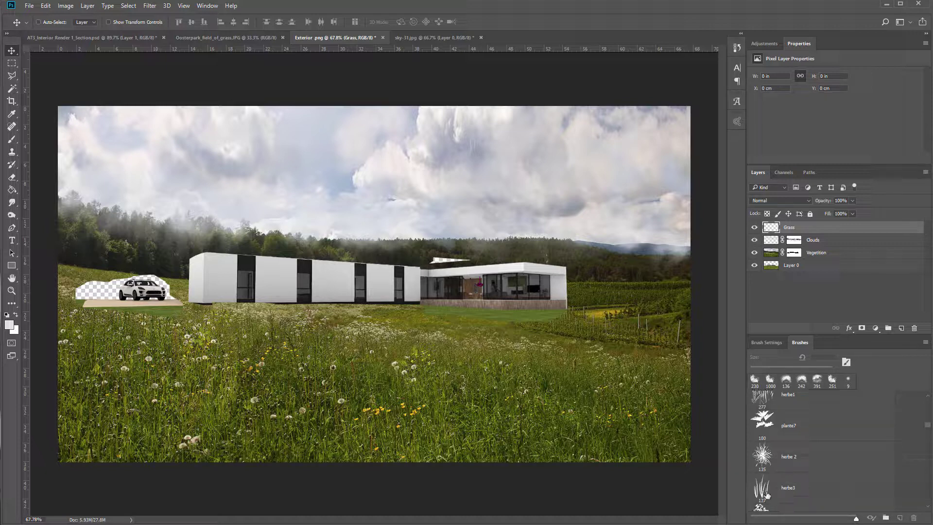
scroll(773, 500, "down", 1)
scroll(787, 496, "up", 1)
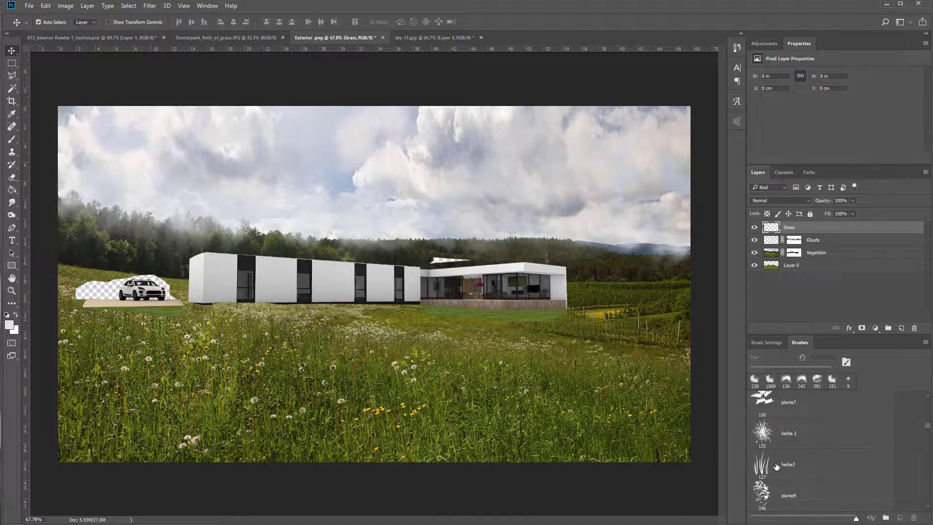
left_click(767, 470)
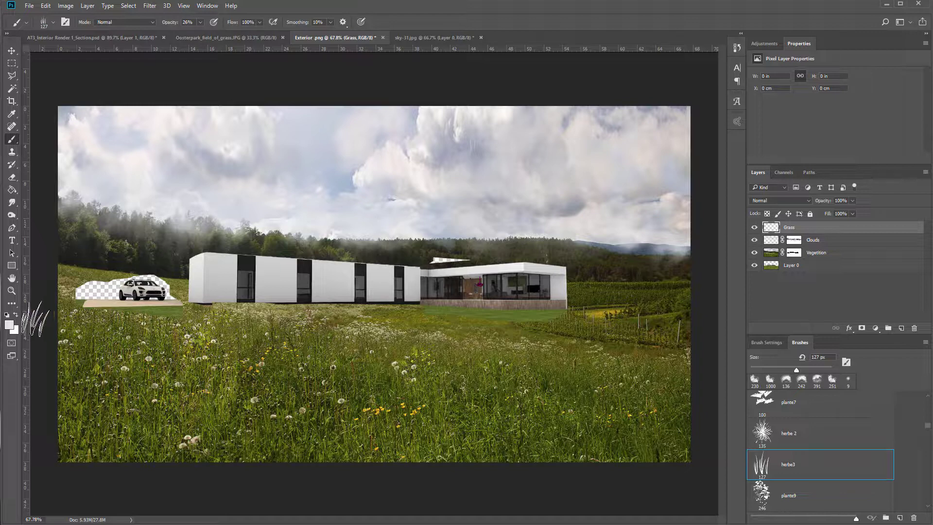
left_click(8, 326)
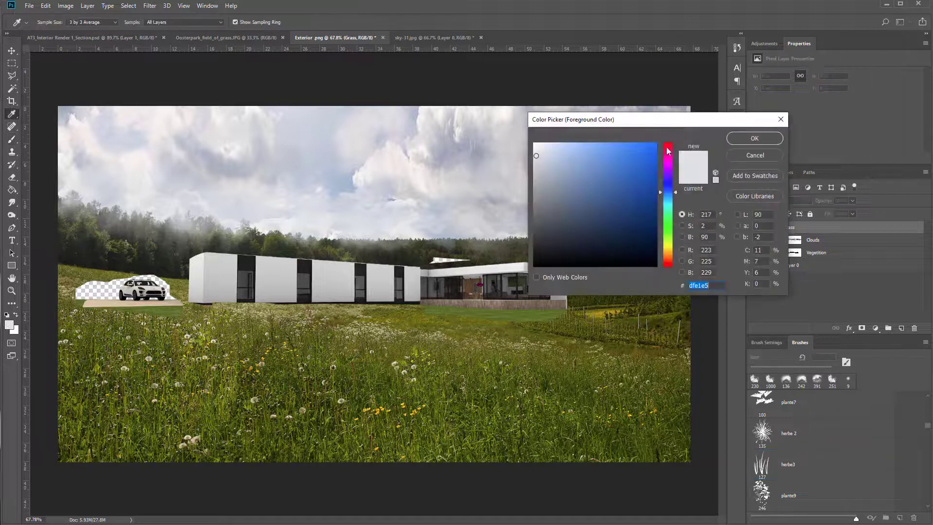
left_click(491, 158)
left_click(766, 140)
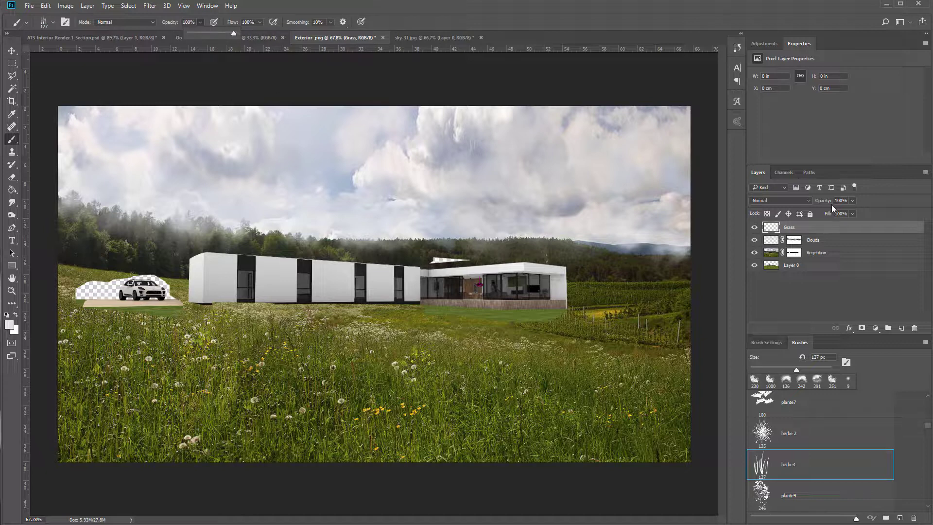
Paint light test tufts of grass across the meadow with the herbe3 brush at 127 px on the Grass layer.
left_click_drag(472, 346, 364, 346)
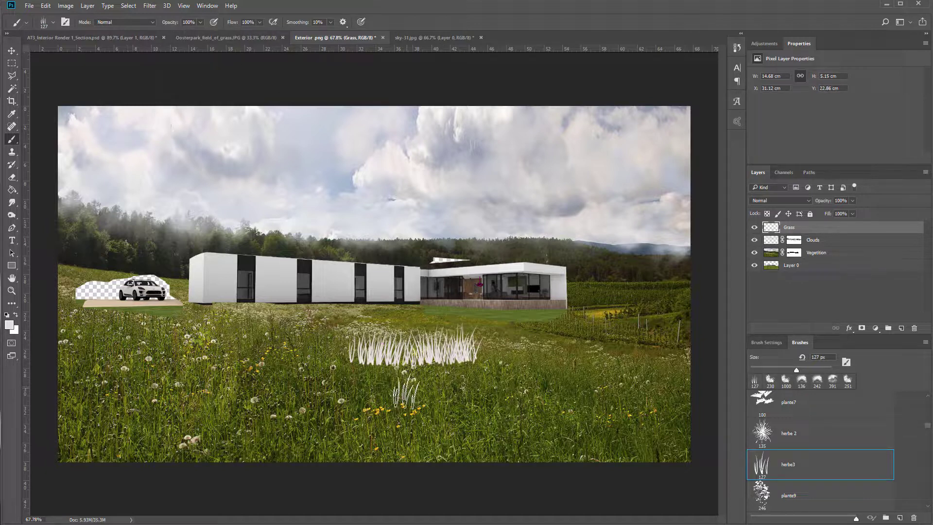
left_click_drag(407, 391, 480, 389)
left_click_drag(558, 399, 527, 401)
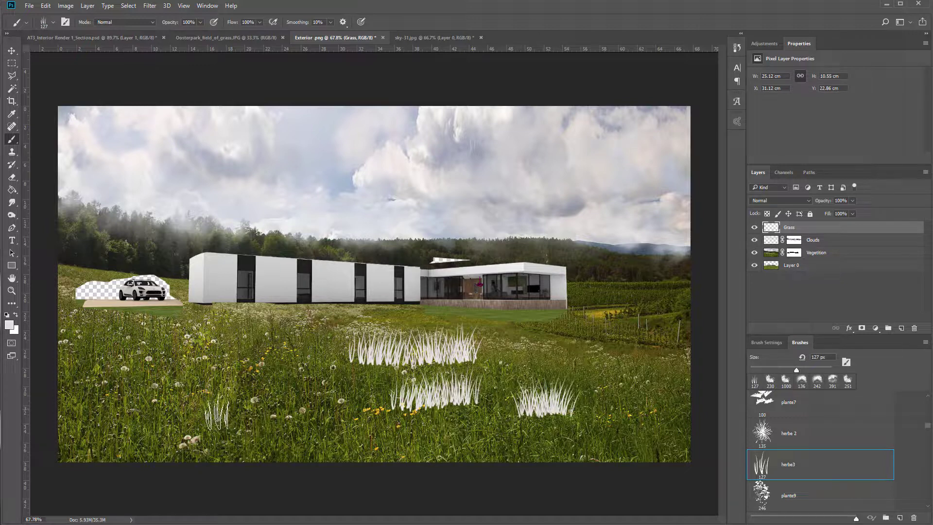
left_click_drag(160, 407, 289, 409)
left_click(252, 340)
left_click(280, 370)
left_click(348, 389)
left_click(302, 371)
left_click(320, 351)
left_click(328, 375)
left_click(351, 421)
left_click(455, 436)
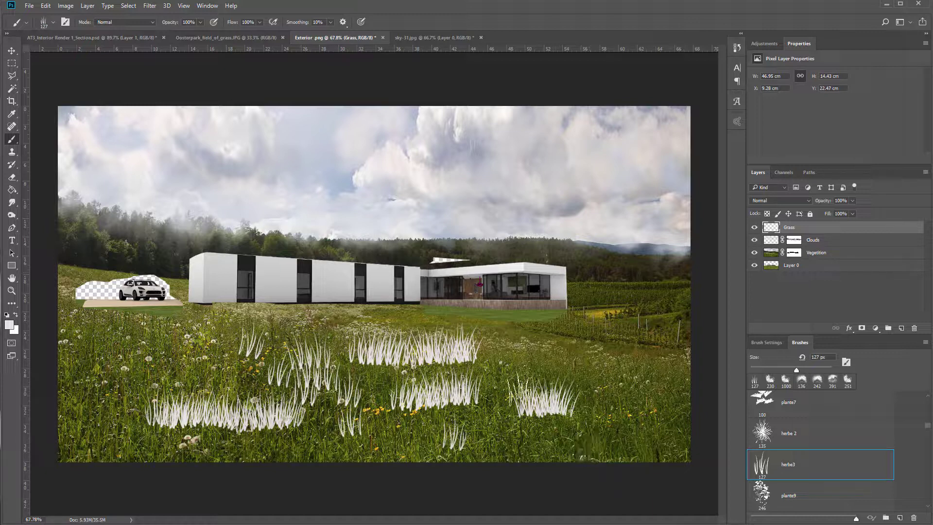
Delete the test tufts from the Grass layer within a rectangular selection, deselect, and return to the Brush tool.
key("m")
left_click_drag(110, 284, 615, 461)
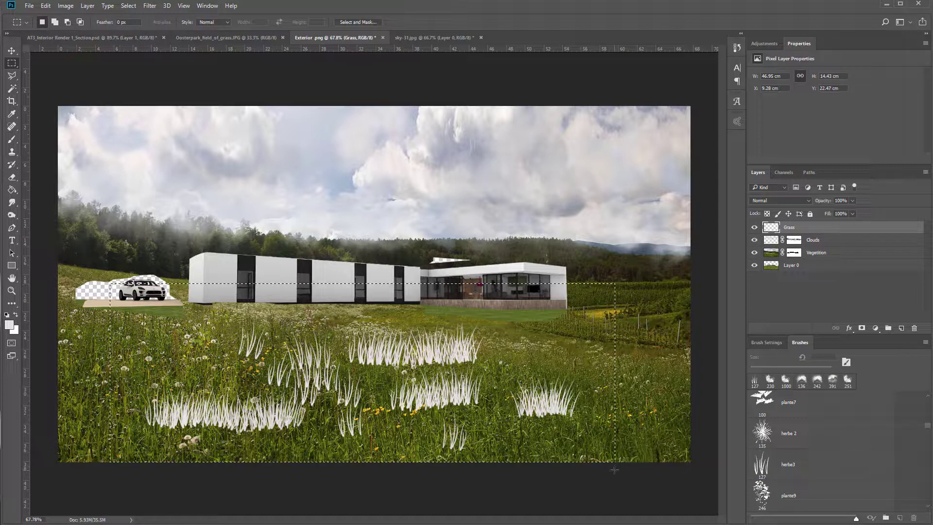
key("v")
key("Delete")
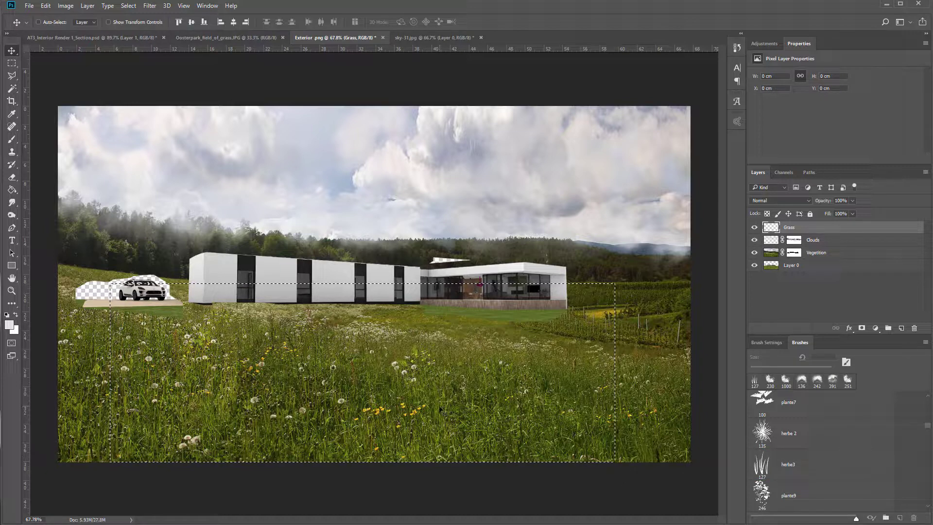
key("ctrl+d")
key("b")
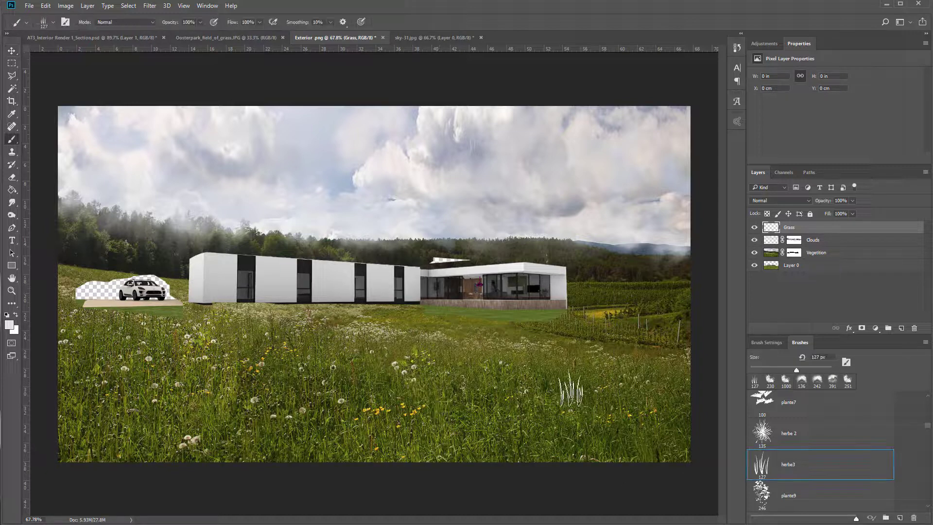
Sample a green from the meadow and paint grass tufts in it with the herbe3 brush enlarged to 195 px.
right_click(534, 394, "alt")
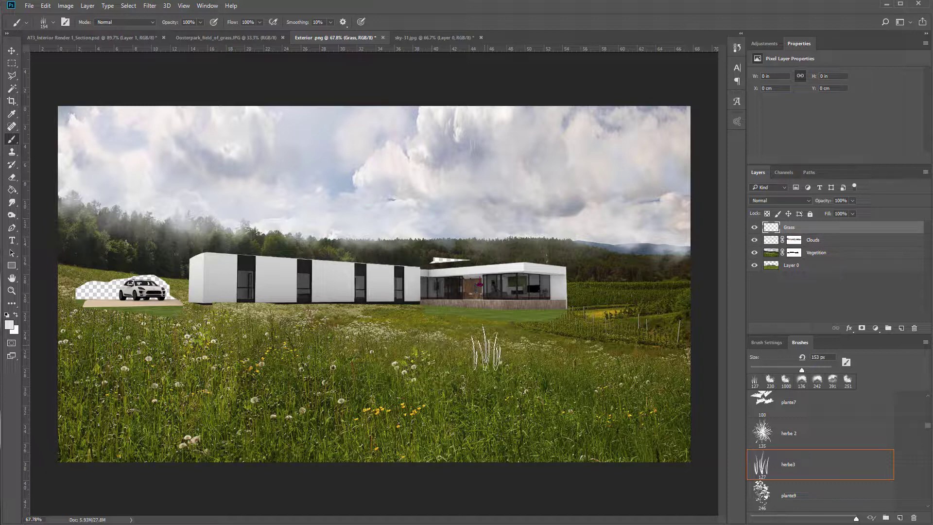
left_click(462, 365, "alt")
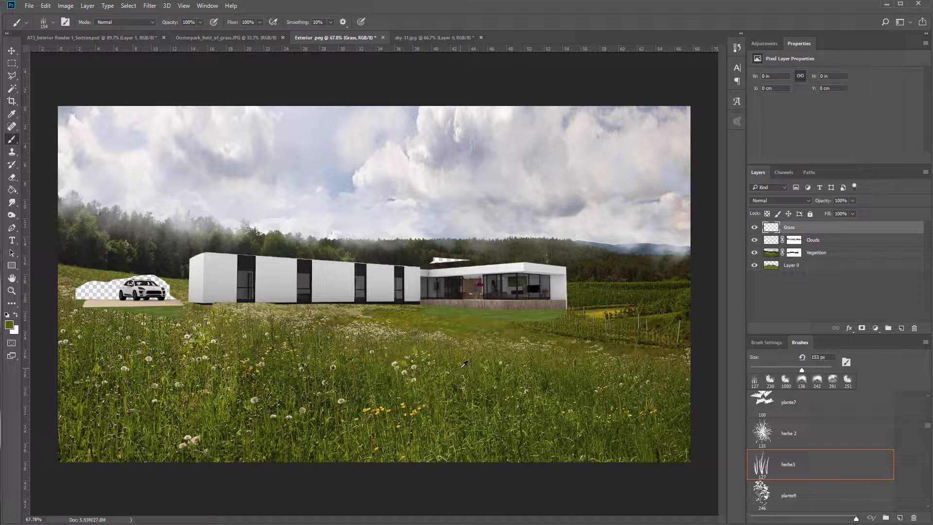
right_click(459, 353, "alt")
left_click_drag(460, 353, 470, 354)
left_click(465, 354)
left_click(495, 396)
left_click(368, 334)
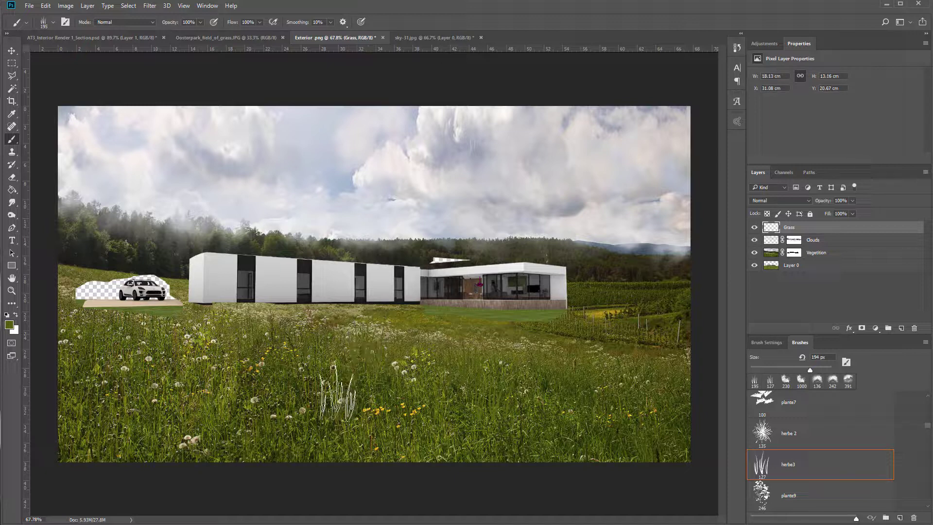
Sample another meadow colour and paint smaller tufts across the middle of the field with herbe3 at 118 px.
left_click(332, 333, "alt")
right_click(346, 344, "alt")
left_click(346, 345)
left_click(388, 353)
left_click(409, 404)
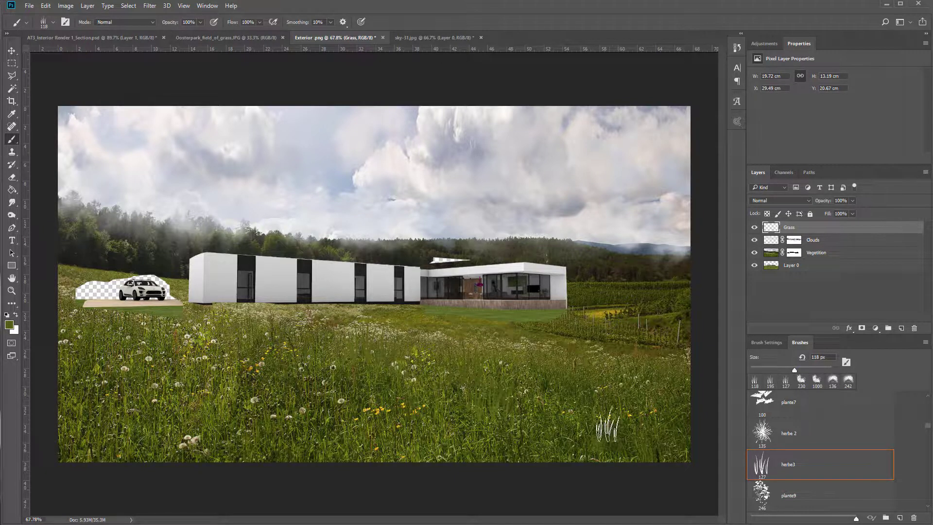
Paint herbe3 grass at 27 px along the base of the white facade in a pale green sampled beside the wall.
scroll(430, 326, "up", 3)
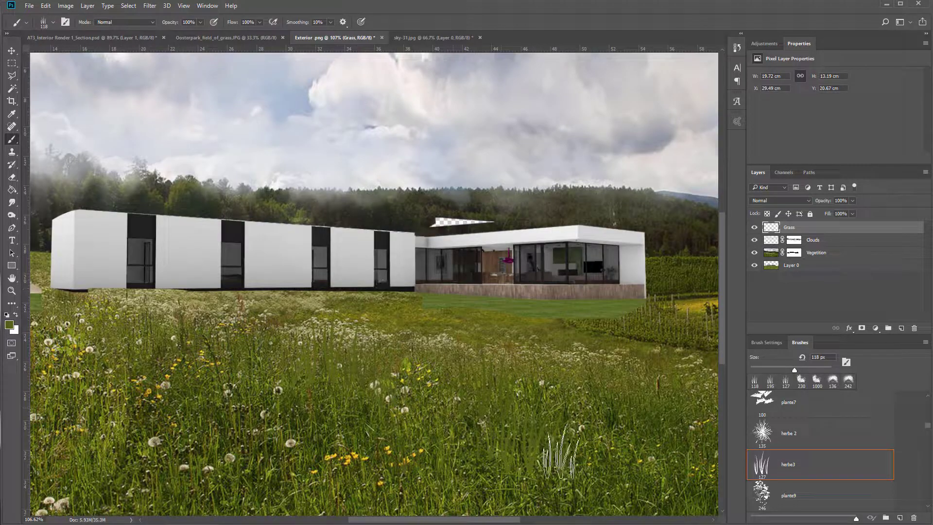
scroll(458, 427, "down", 3)
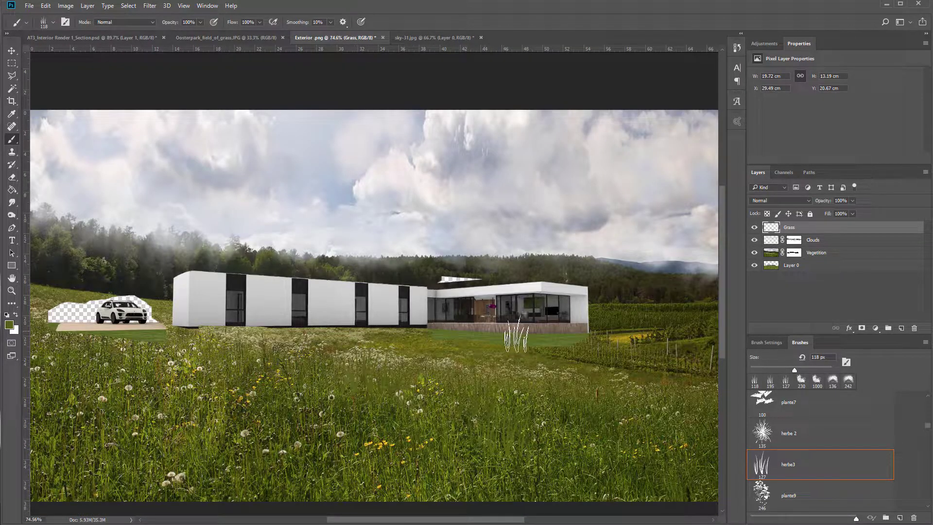
scroll(281, 323, "up", 5)
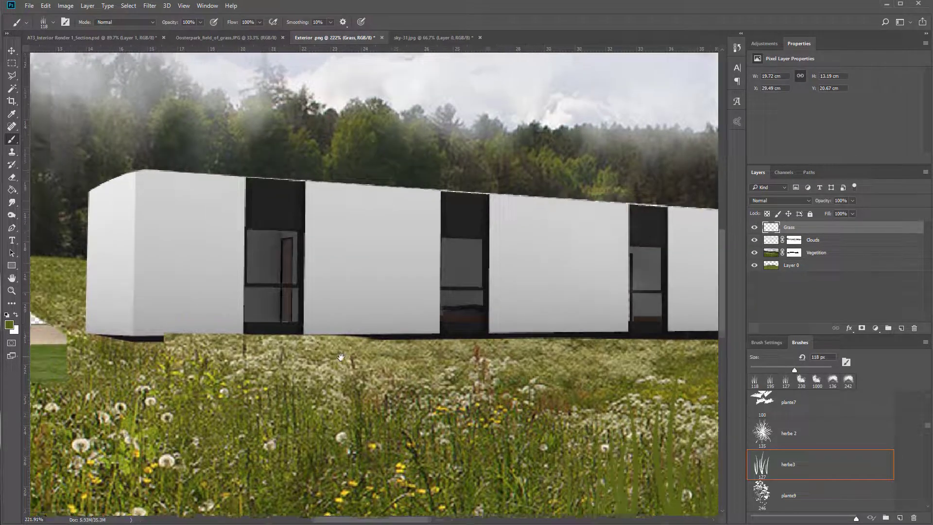
left_click_drag(358, 332, 488, 357)
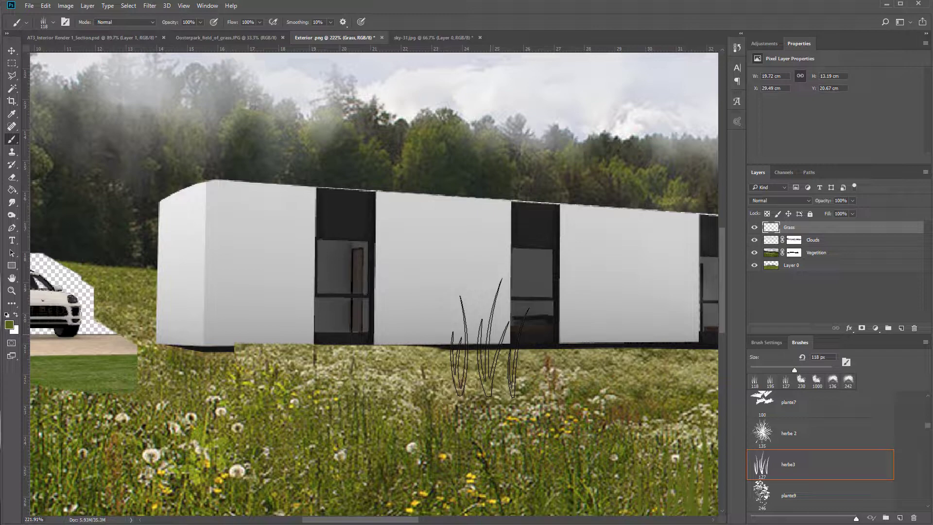
scroll(457, 327, "up", 2)
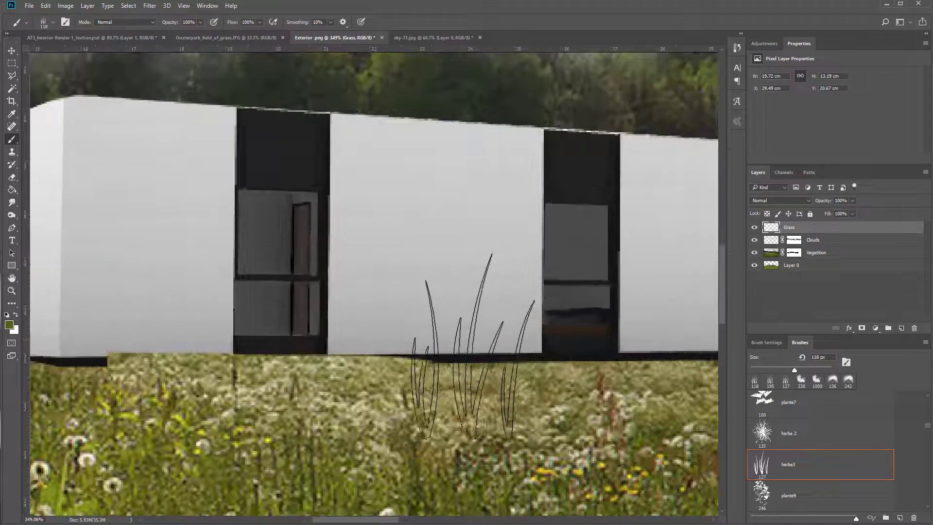
left_click(481, 360, "alt")
left_click_drag(483, 359, 474, 373)
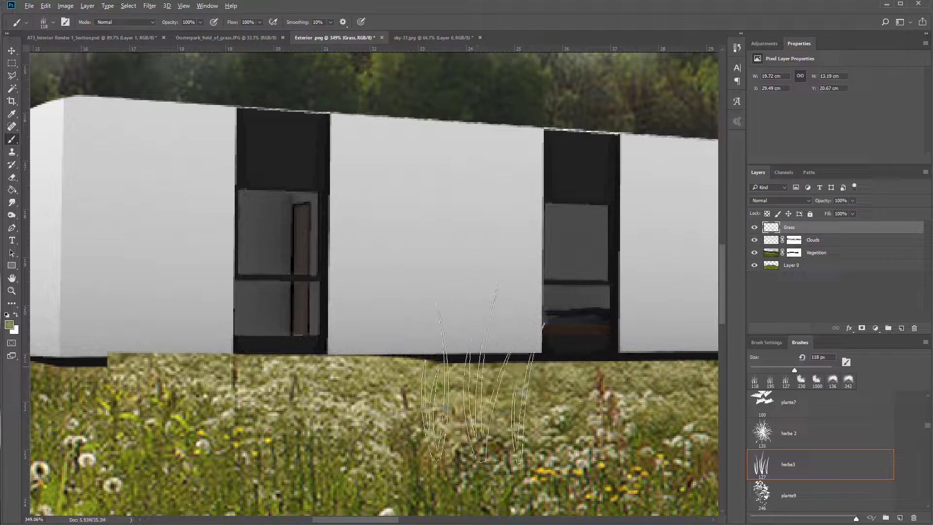
mouse_move(473, 337)
left_mouse_down()
mouse_move(429, 346)
mouse_move(459, 334)
mouse_move(488, 367)
mouse_move(494, 347)
mouse_move(462, 354)
mouse_move(426, 343)
mouse_move(388, 360)
left_mouse_up()
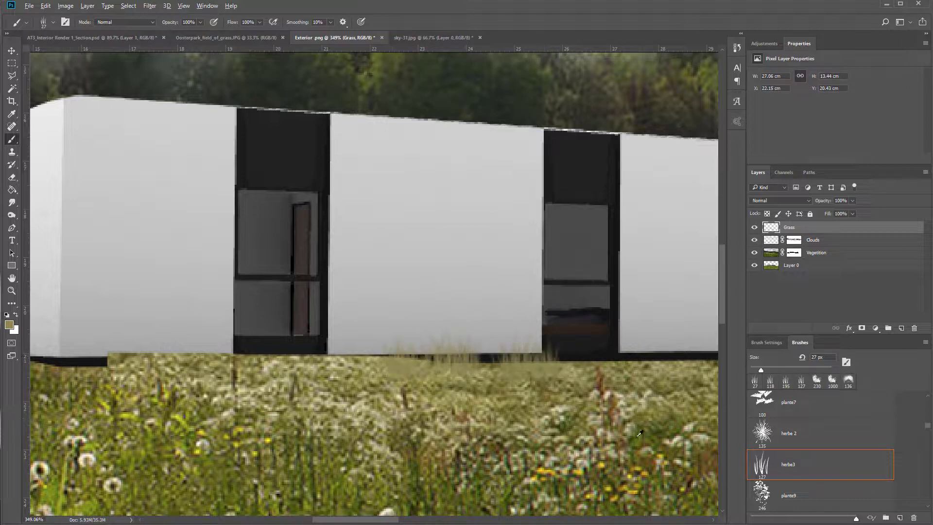
Extend the 27 px grass along the wall base to the building's near corner in a yellow-green sampled from the meadow.
left_click(642, 467, "alt")
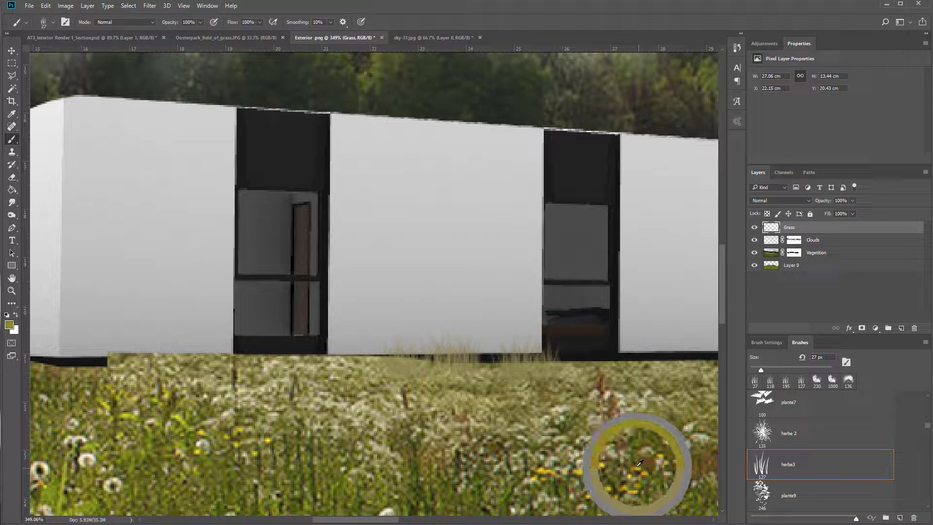
left_click_drag(463, 362, 478, 360)
left_click_drag(410, 371, 344, 369)
left_click_drag(180, 346, 243, 348)
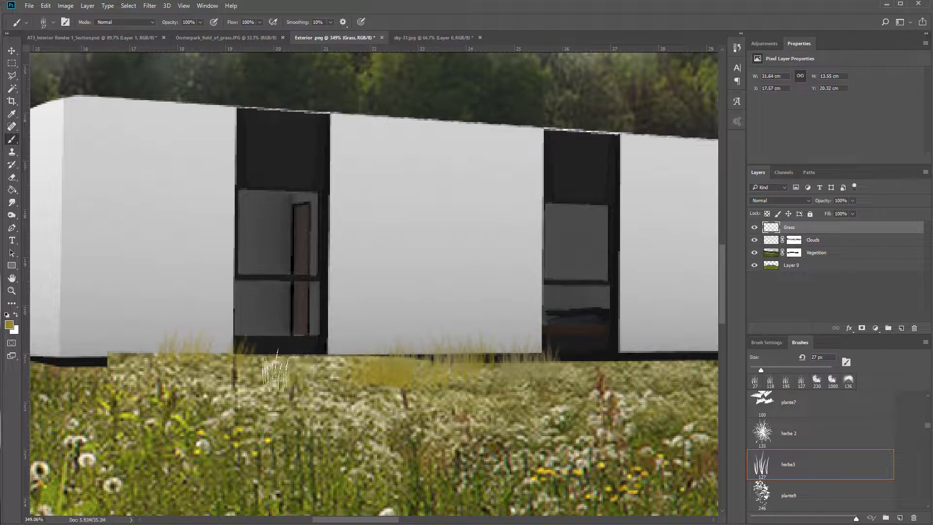
left_click_drag(85, 357, 124, 355)
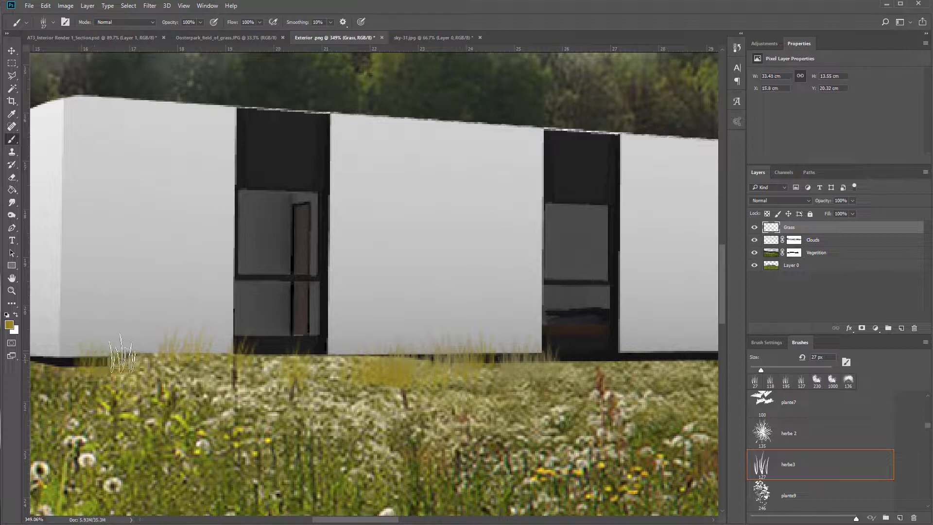
Add 27 px grass tufts under the facade bays farther along the building, using colours sampled from the meadow.
scroll(492, 394, "down", 5)
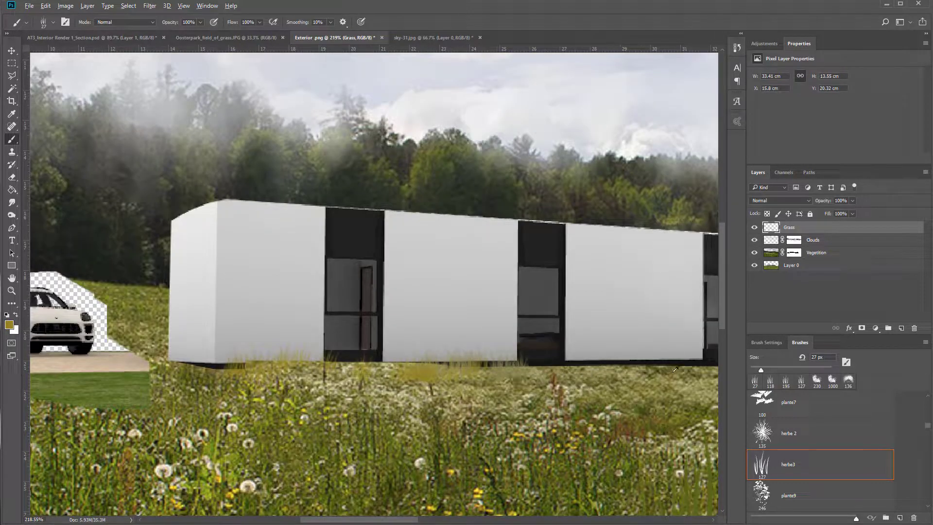
scroll(672, 370, "up", 5)
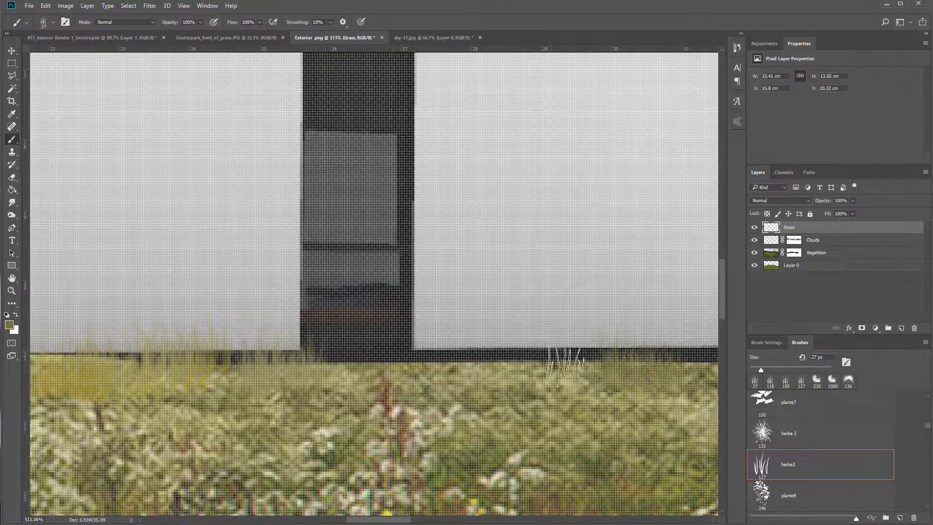
scroll(553, 357, "down", 4)
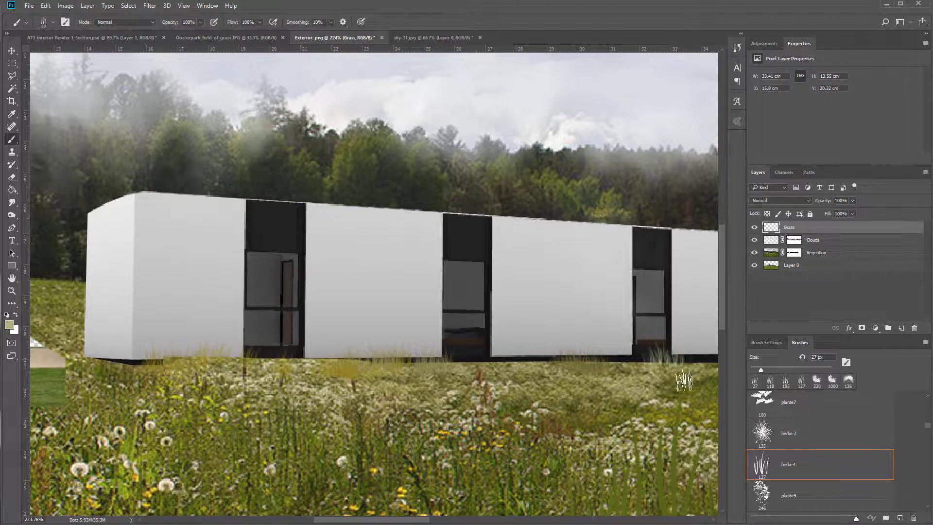
scroll(678, 370, "down", 4)
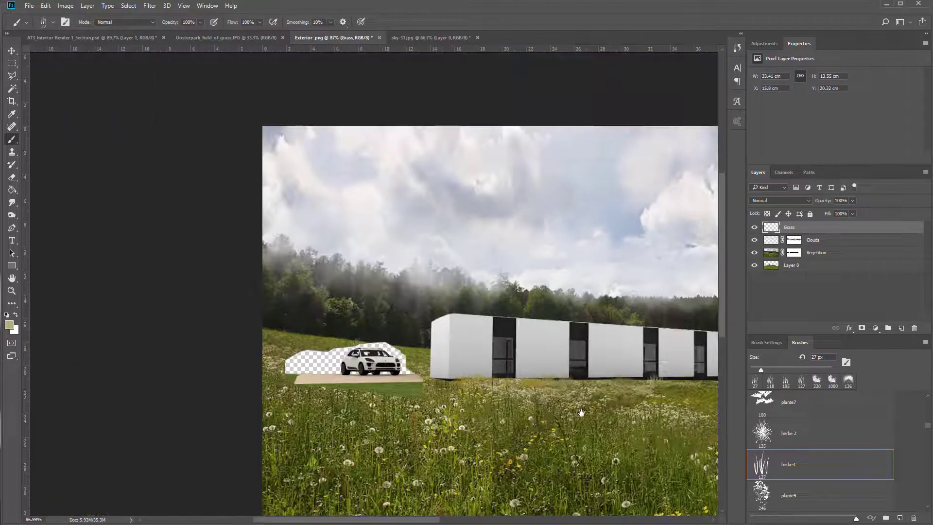
left_click_drag(576, 412, 357, 307)
left_click(427, 283)
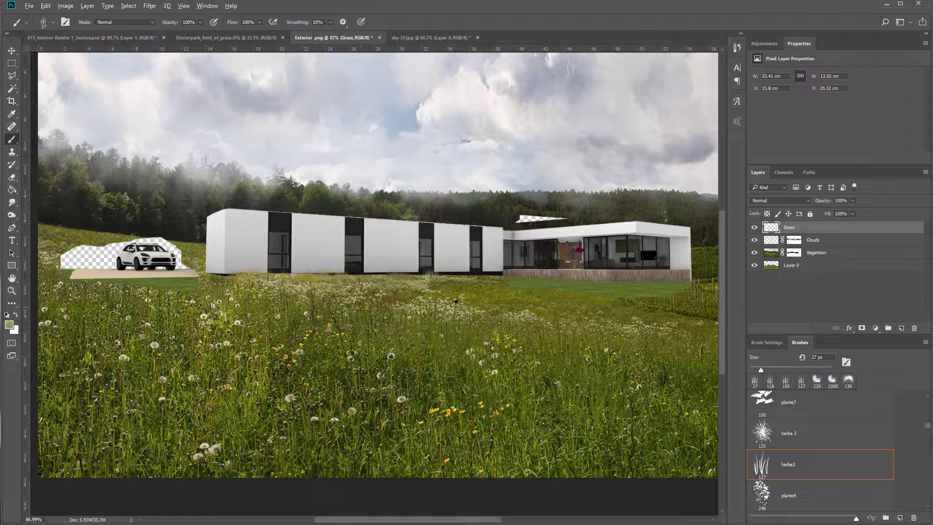
Choose the herbe1 brush, sample a meadow colour and paint grass clumps across the central foreground.
scroll(777, 437, "up", 3)
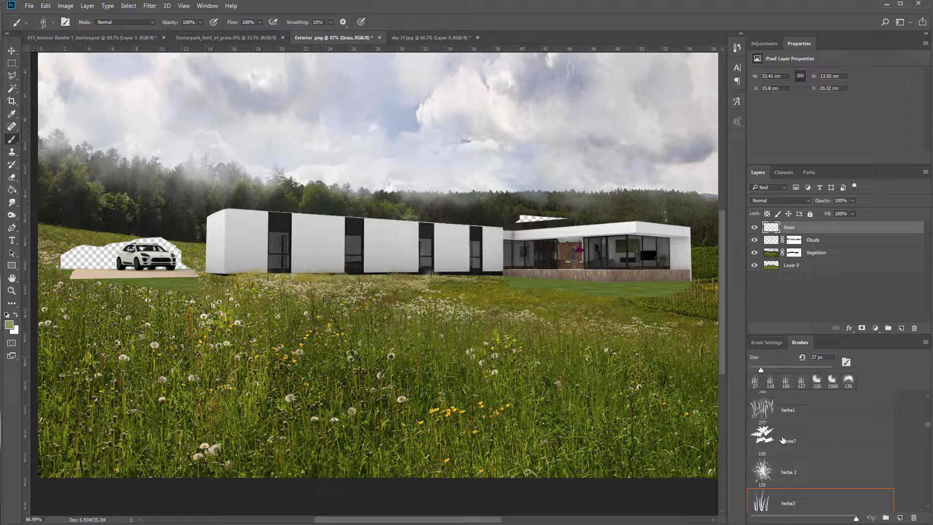
left_click(774, 424)
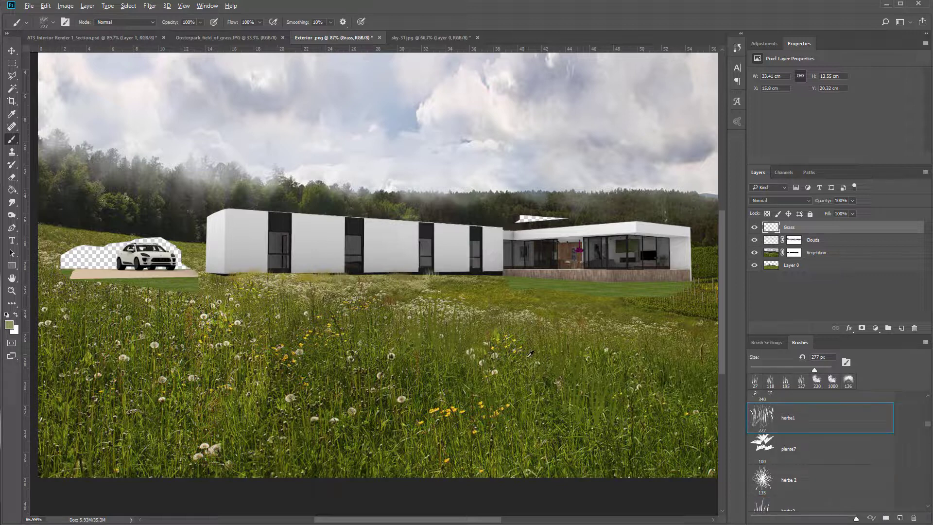
left_click(400, 399, "alt")
left_click(275, 420)
left_click(439, 455)
right_click(449, 440, "alt")
left_click(506, 416)
left_click(340, 436)
left_click(430, 393)
Sample a pale colour from the dandelions and paint light herbe1 clumps in the foreground corners at 344 px and 305 px.
left_click_drag(341, 291, 357, 288, "alt")
left_click(205, 445, "alt")
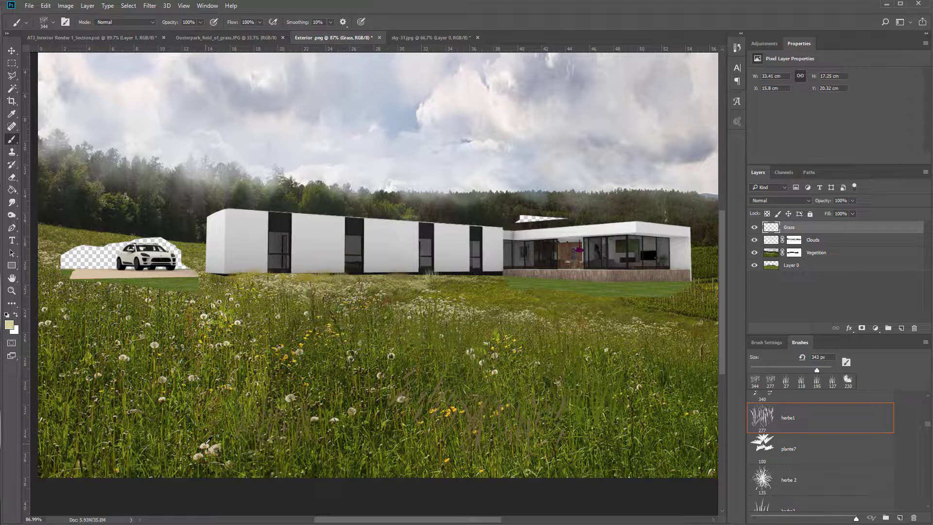
left_click(91, 423)
left_click(632, 457)
left_click_drag(242, 380, 225, 380, "alt")
left_click(224, 380)
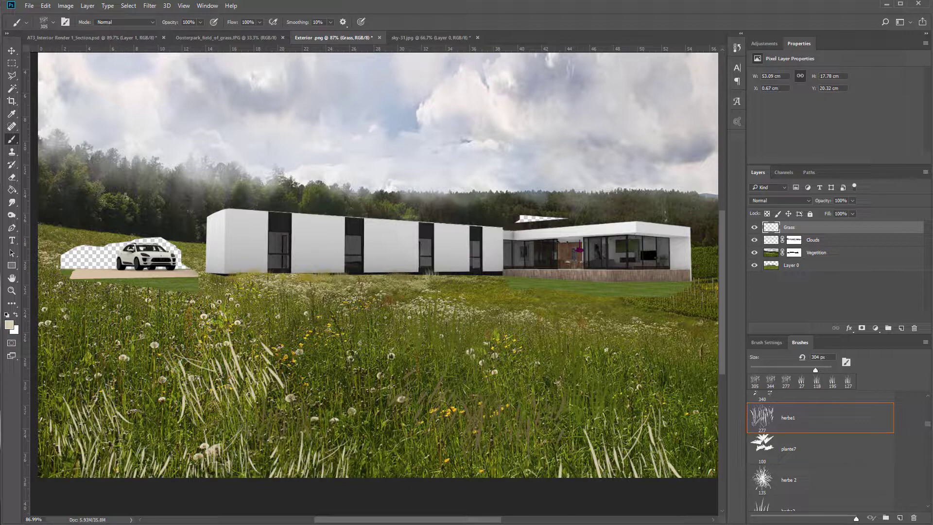
Reset the colours to default black and paint dark herbe1 grass at 305 px along the near foreground, including the car-side corner.
left_click(6, 316)
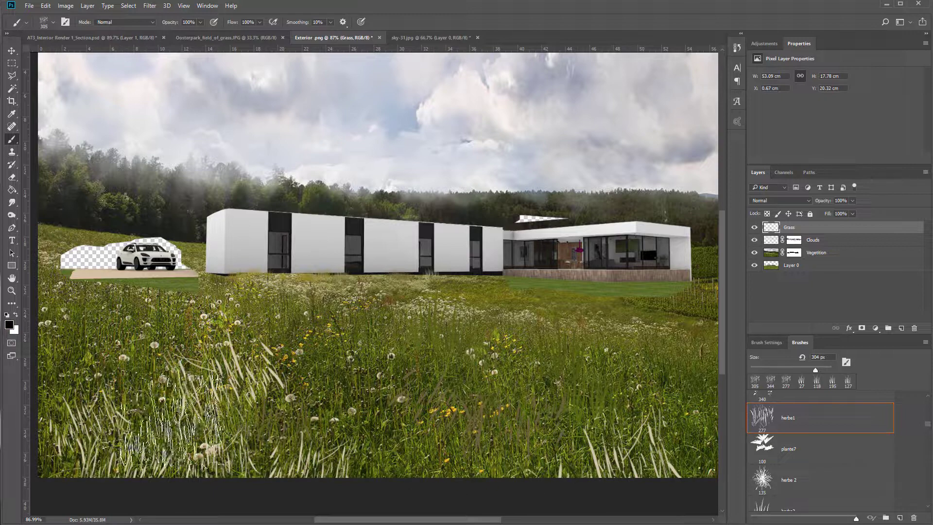
left_click(73, 399)
mouse_move(119, 459)
left_mouse_down()
mouse_move(195, 482)
mouse_move(150, 463)
mouse_move(155, 453)
mouse_move(170, 458)
mouse_move(126, 446)
mouse_move(200, 462)
mouse_move(63, 445)
mouse_move(70, 396)
mouse_move(203, 444)
mouse_move(193, 405)
mouse_move(307, 431)
mouse_move(149, 390)
mouse_move(272, 437)
left_mouse_up()
left_click_drag(420, 473, 505, 477)
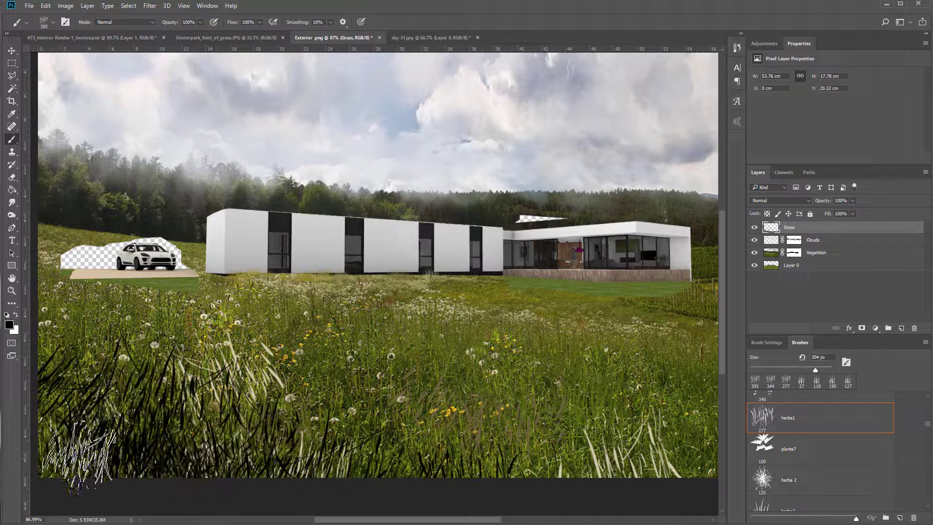
Switch back to the herbe3 brush and paint black blades along the foreground at 155 px and 288 px.
left_click(781, 505)
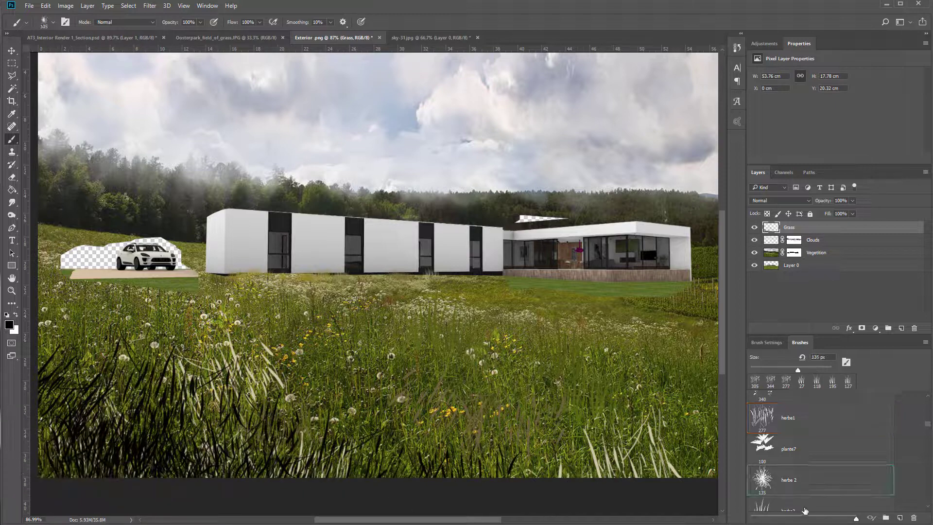
left_click_drag(154, 381, 167, 381, "alt")
left_click_drag(73, 350, 137, 382)
left_click_drag(111, 422, 141, 423, "alt")
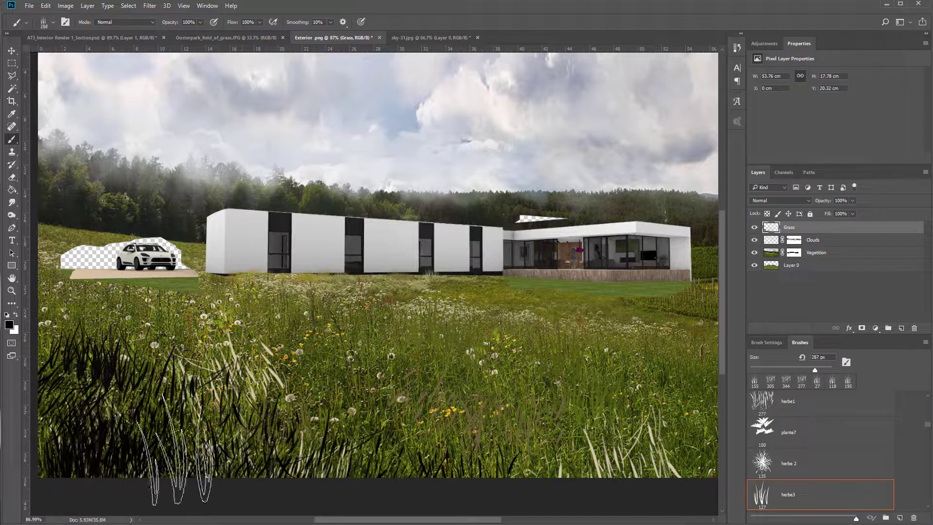
left_click(457, 451)
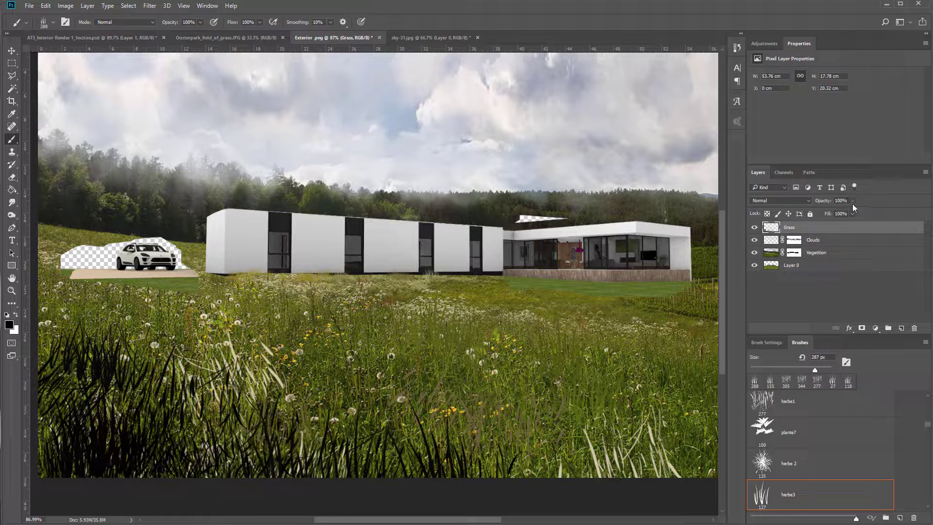
Lower the Grass layer's opacity to 49% and compare the render with and without the layer.
left_click_drag(829, 211, 830, 211)
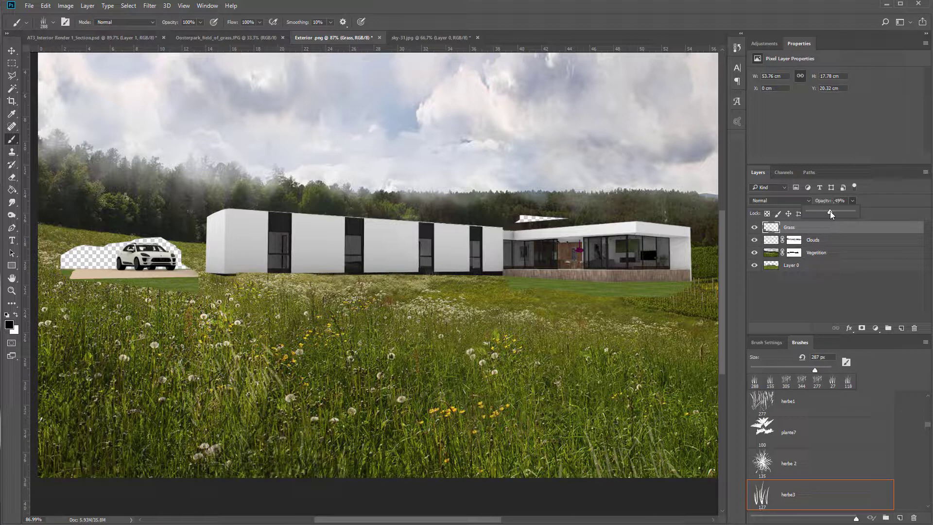
key("v")
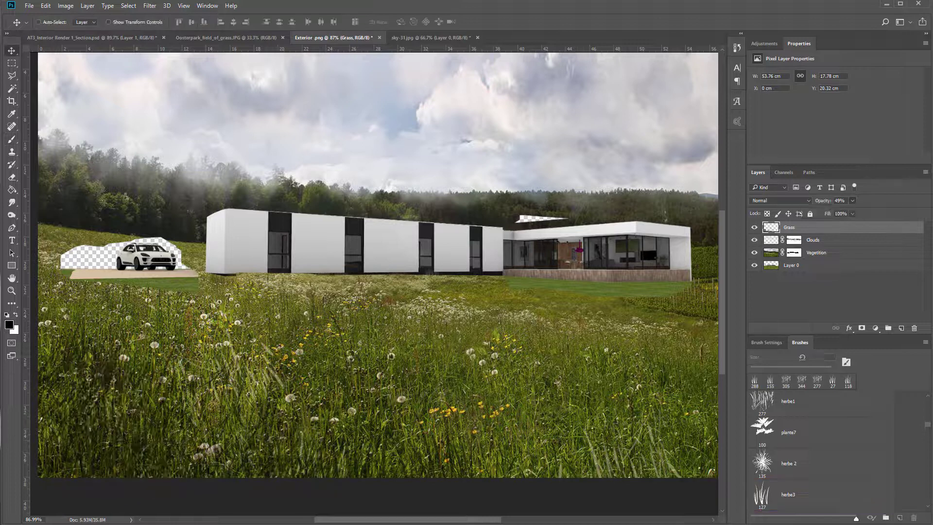
left_click(85, 398, "ctrl")
left_click(753, 227)
left_click(754, 228)
left_click(753, 228)
left_click(754, 229)
left_click(754, 228)
scroll(564, 299, "down", 3)
left_click(754, 228)
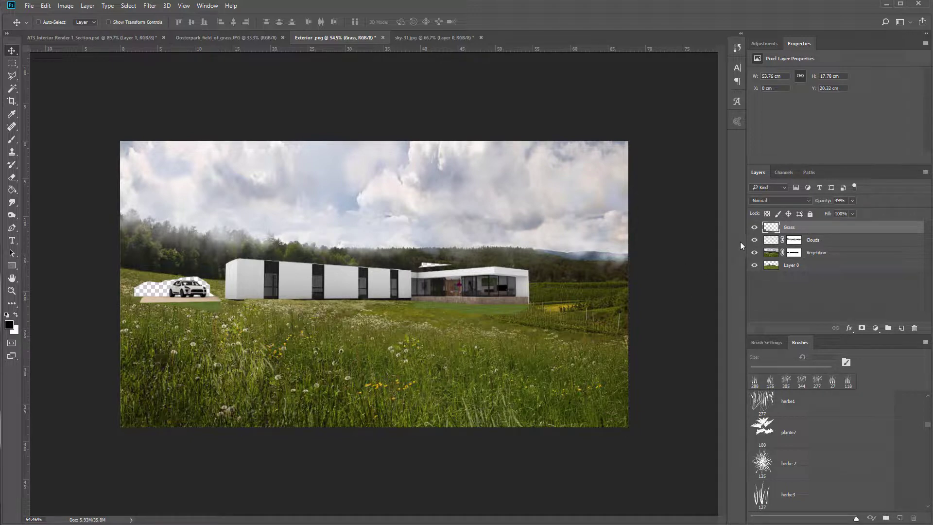
Duplicate Layer 0, place the copy above the Grass layer, view it on its own, and hide it.
left_click(792, 266)
key("ctrl+j")
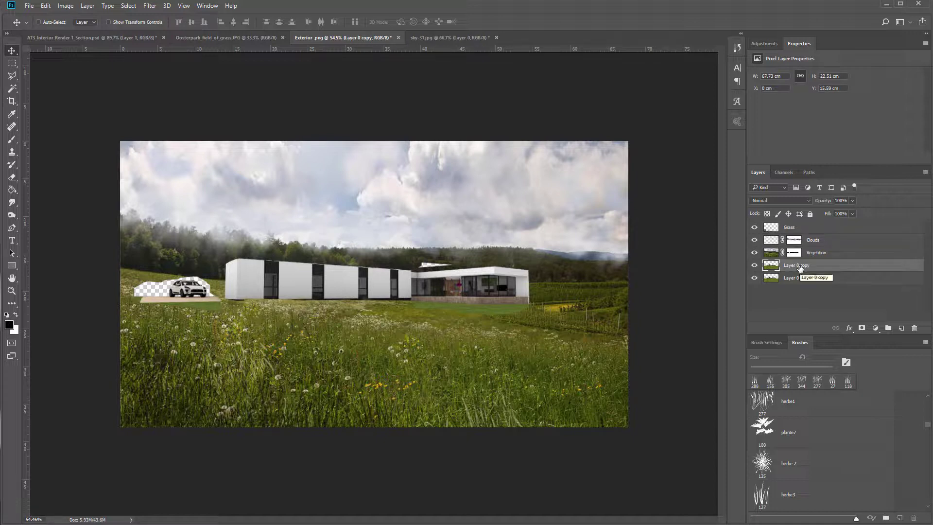
left_click_drag(800, 268, 757, 229)
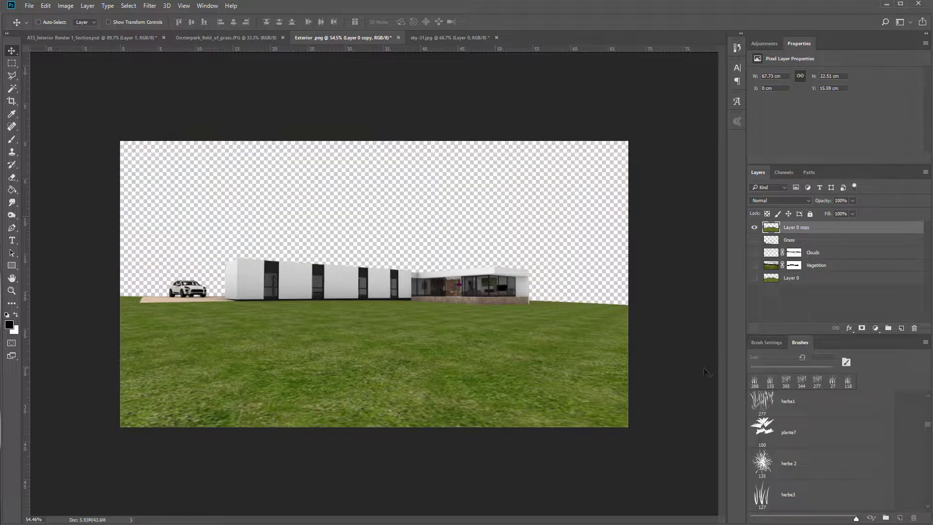
left_click(755, 228)
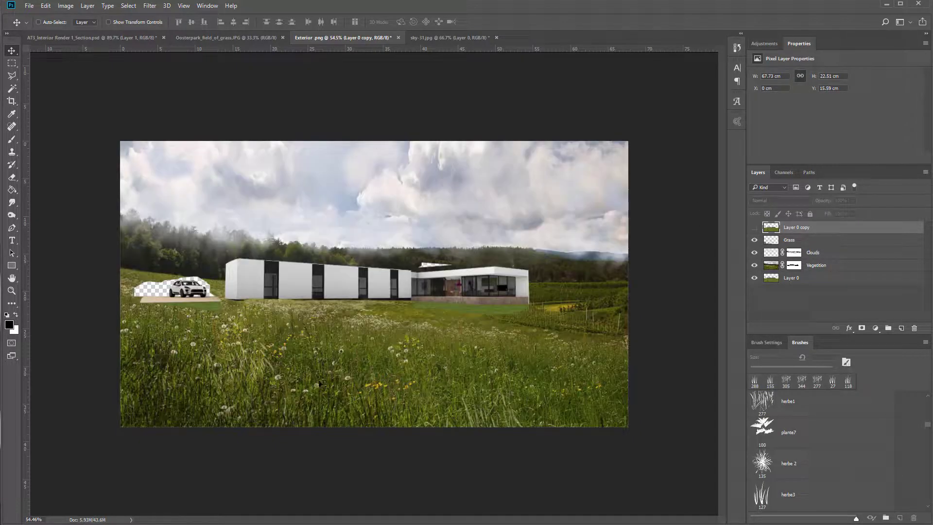
scroll(435, 409, "up", 3)
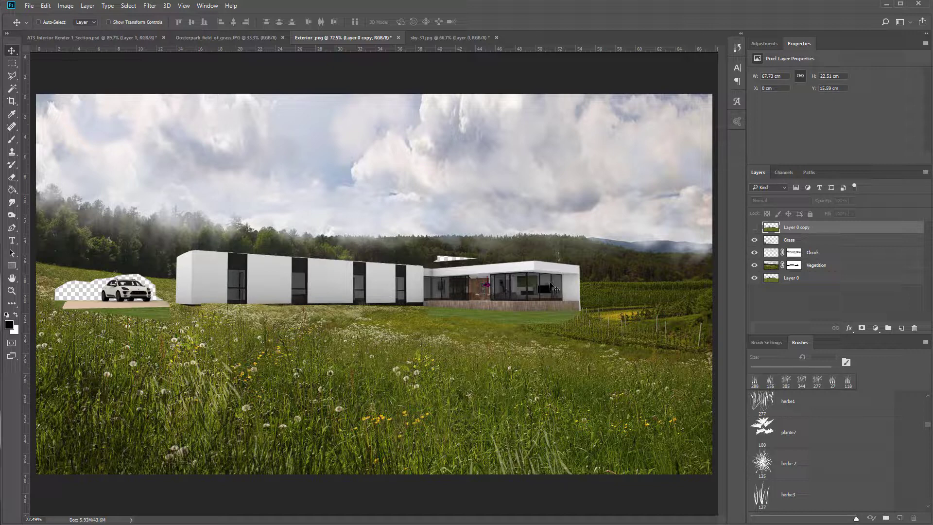
Pick the Waters 1 brush with white as the foreground colour and add a new layer above the Grass layer.
left_click(811, 457)
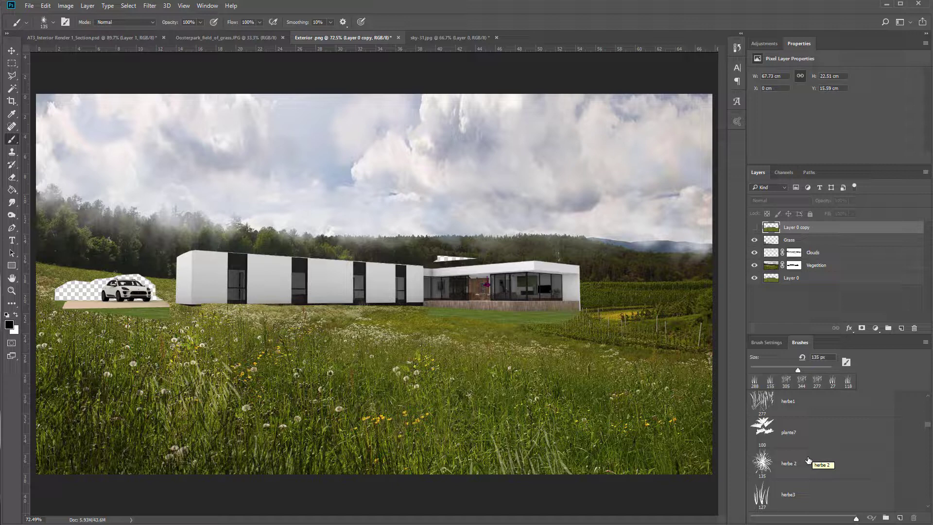
scroll(804, 432, "down", 3)
left_click(777, 472)
scroll(778, 466, "down", 5)
scroll(782, 462, "down", 5)
left_click(768, 487)
scroll(767, 486, "down", 2)
key("v")
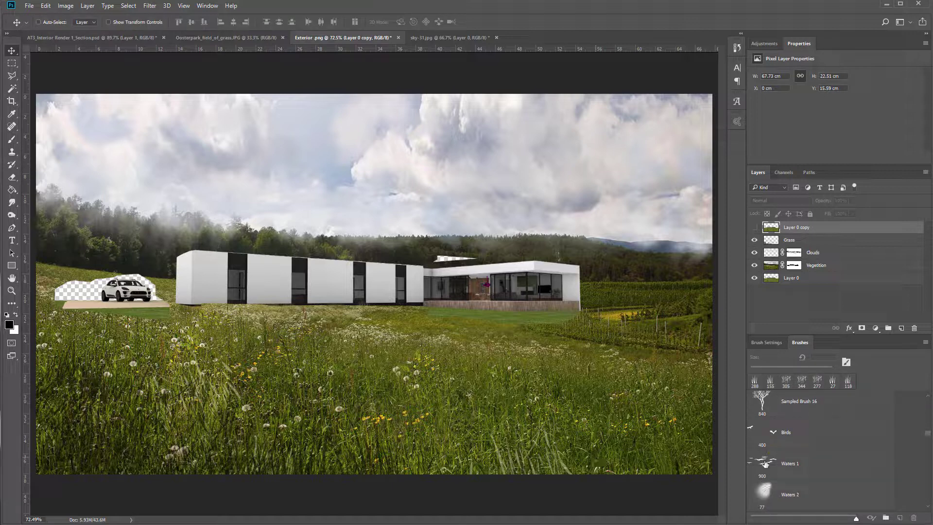
scroll(782, 467, "up", 1)
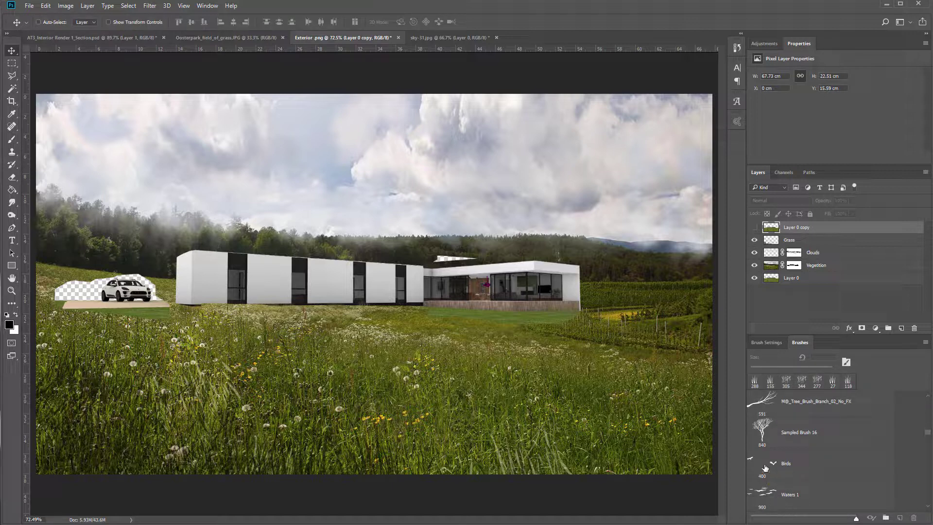
left_click(752, 492)
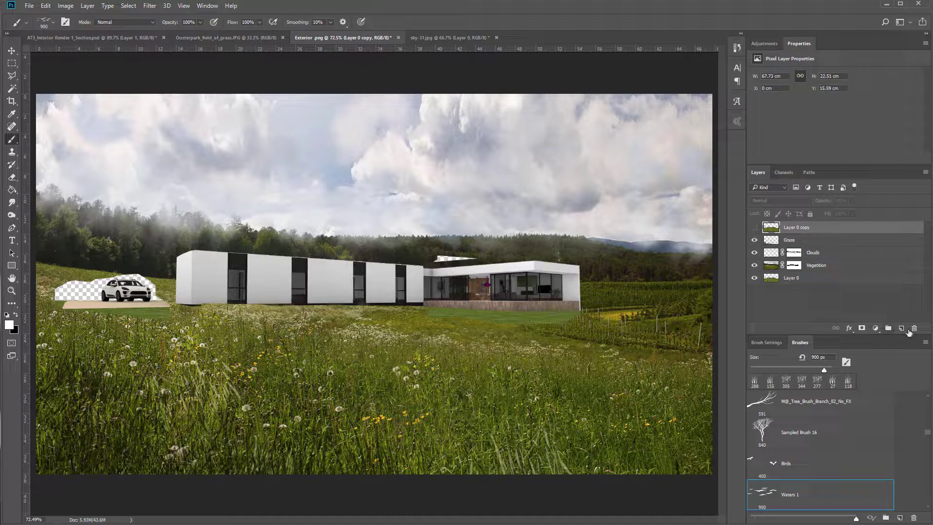
left_click(902, 329)
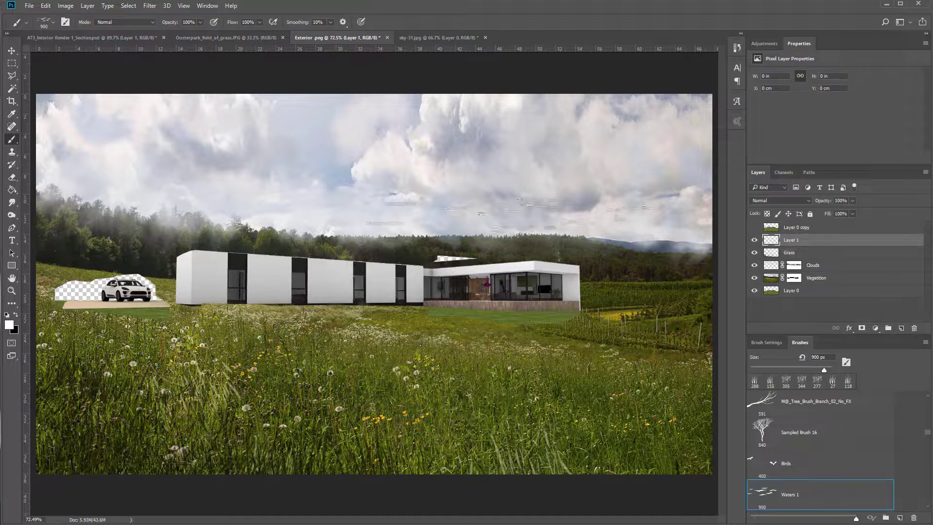
Paint small white Waters 1 marks at 141 px in the low sky above the house's glazed wing.
left_click_drag(534, 195, 404, 203)
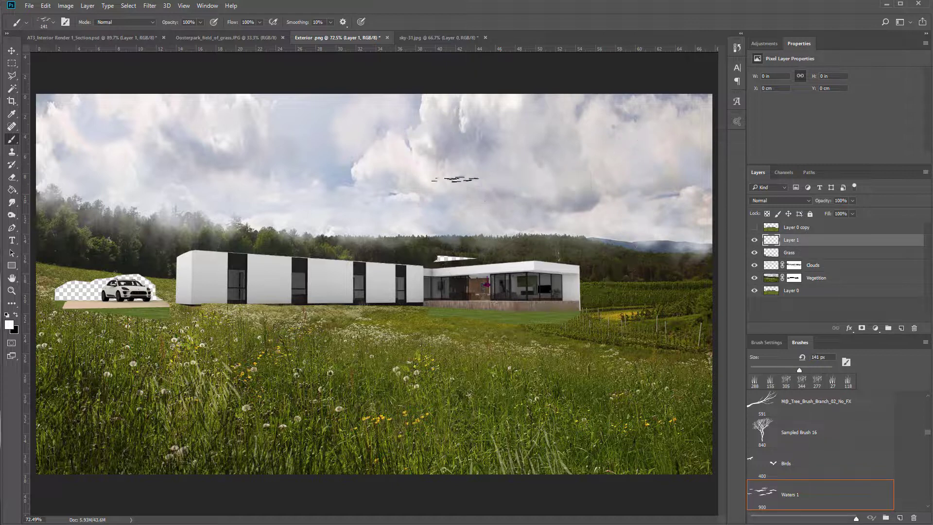
left_click(536, 189)
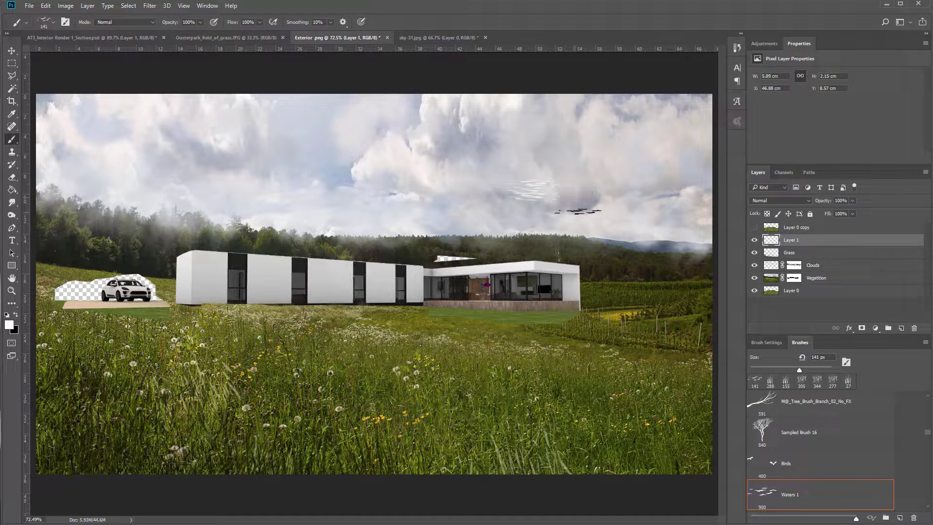
left_click(621, 232)
left_click(528, 232)
Switch to the Birds brush and paint white birds at about 210 px in the sky above the glazed wing.
left_click(776, 470)
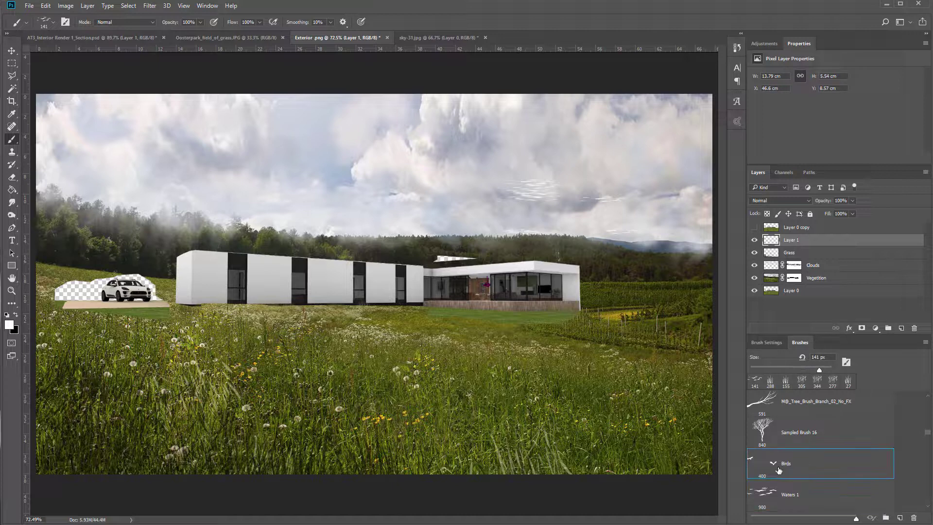
left_click_drag(564, 165, 526, 168)
left_click(568, 170)
left_click(616, 170)
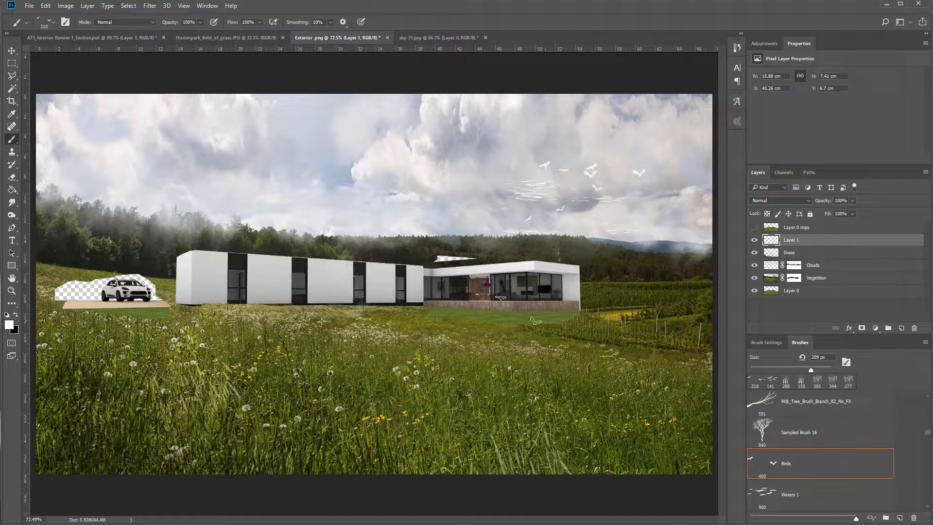
left_click(616, 138)
scroll(631, 440, "down", 4)
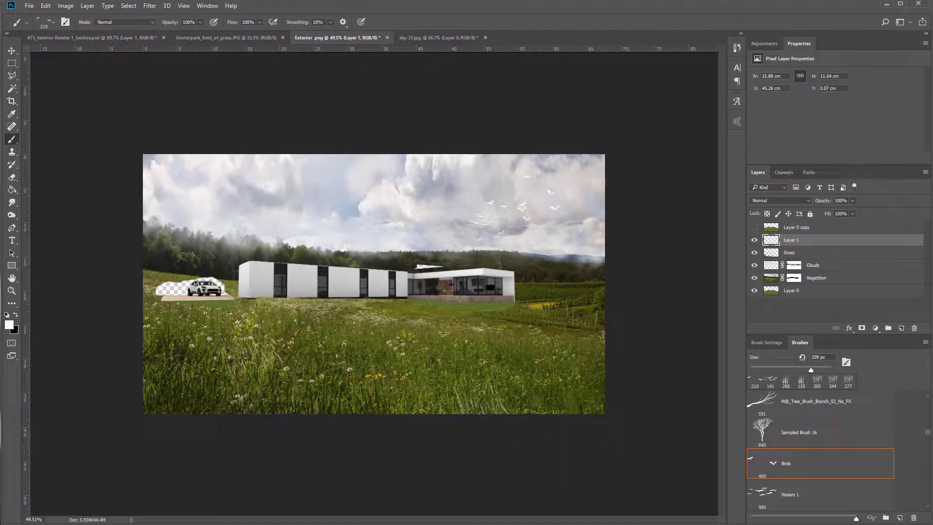
Switch to the interior section render document and select the Soft Round brush at 177 px.
left_click(93, 37)
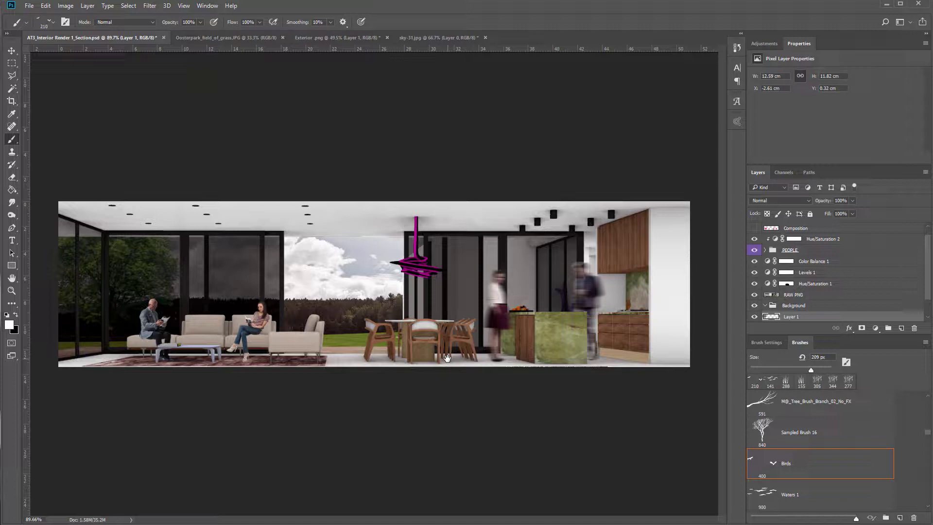
scroll(820, 432, "down", 10)
left_click_drag(927, 413, 926, 398)
left_click(774, 491)
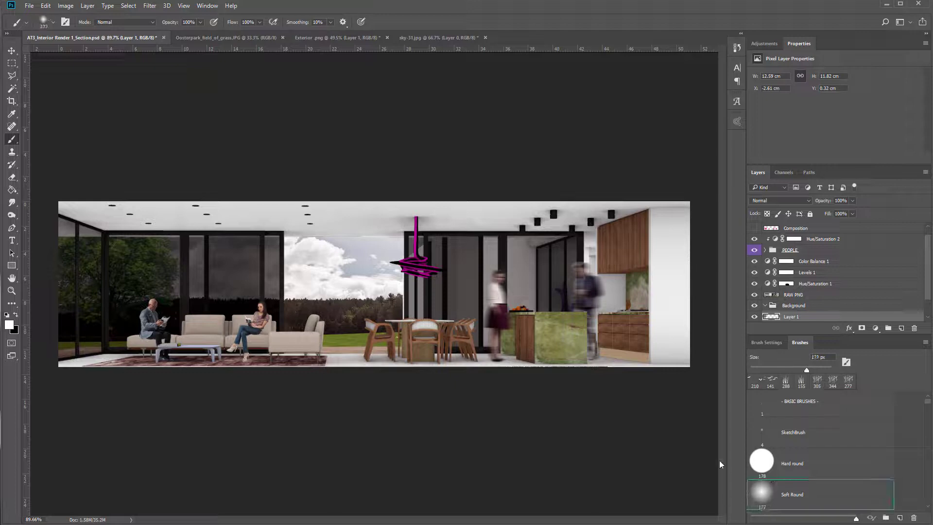
scroll(399, 373, "up", 4)
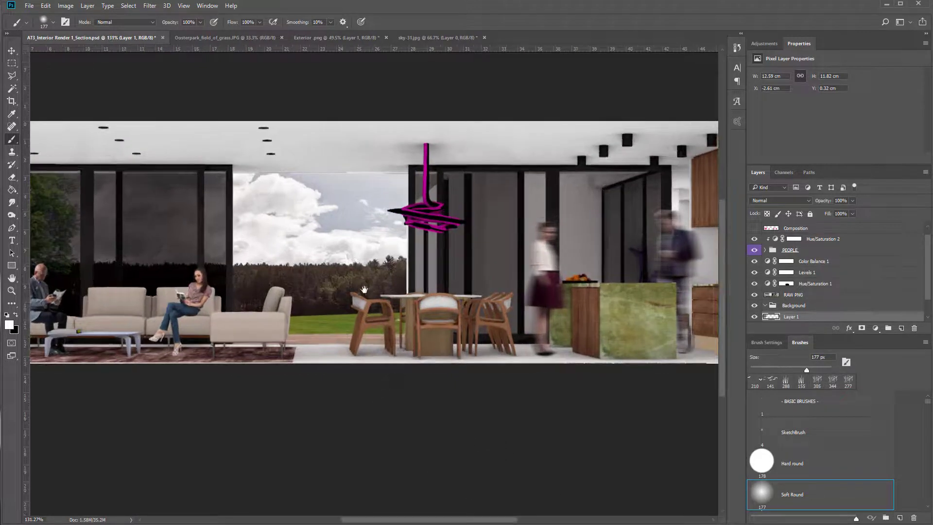
left_click_drag(340, 275, 491, 326)
scroll(491, 326, "down", 4)
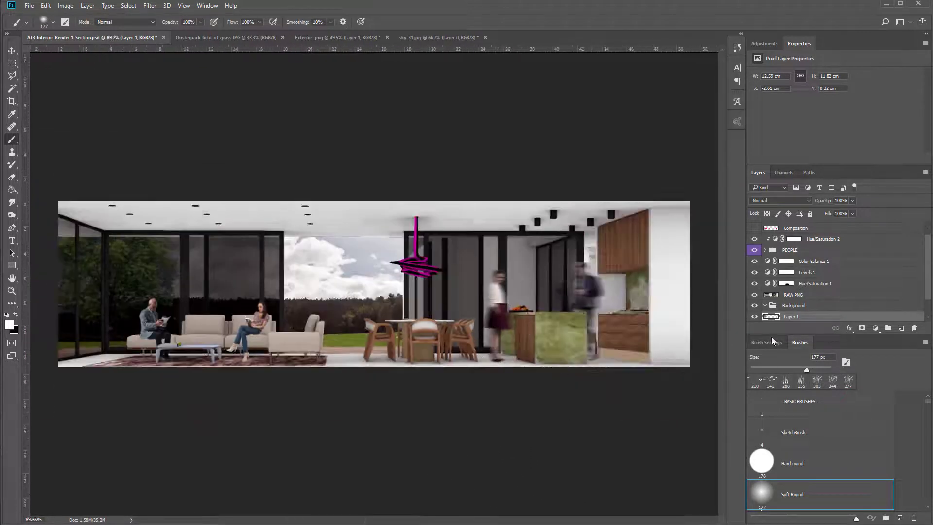
Add a new layer above Hue/Saturation 2 and a group named MASTER BRUSHES above it.
scroll(870, 275, "up", 1)
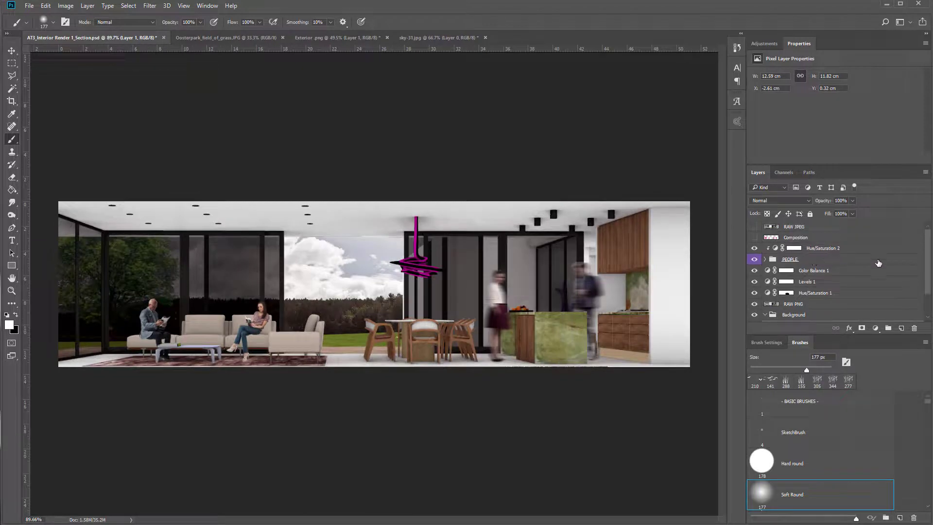
left_click(901, 328)
left_click_drag(795, 317, 797, 243)
left_click(887, 328)
double_click(790, 248)
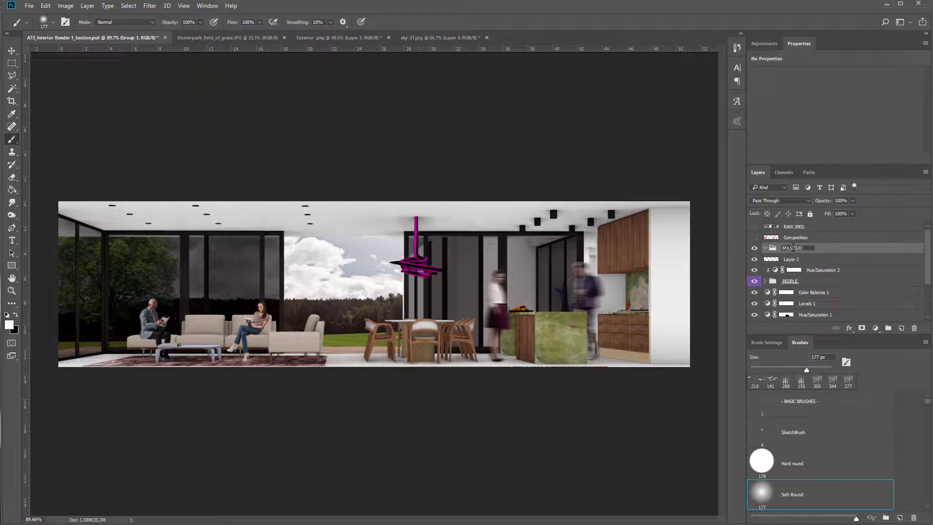
key("Return")
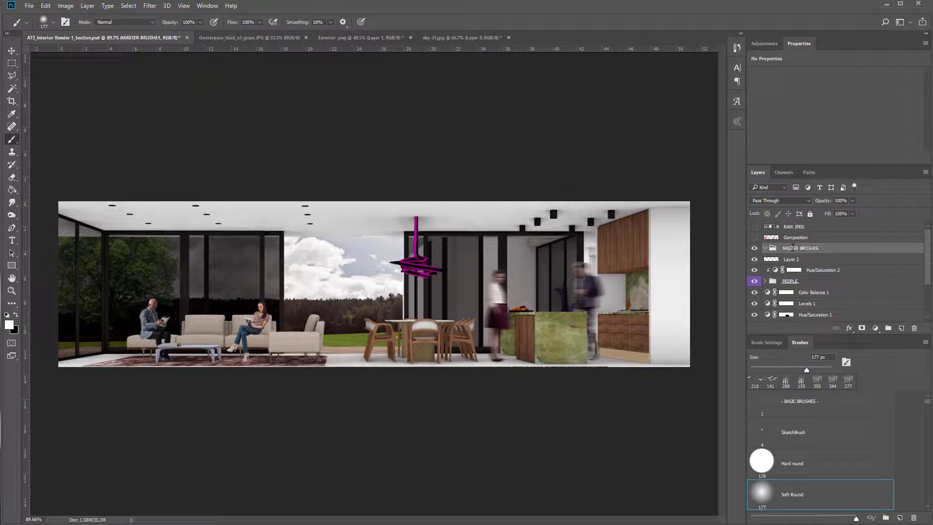
Rename the new layer below the MASTER BRUSHES group as Light.
double_click(791, 259)
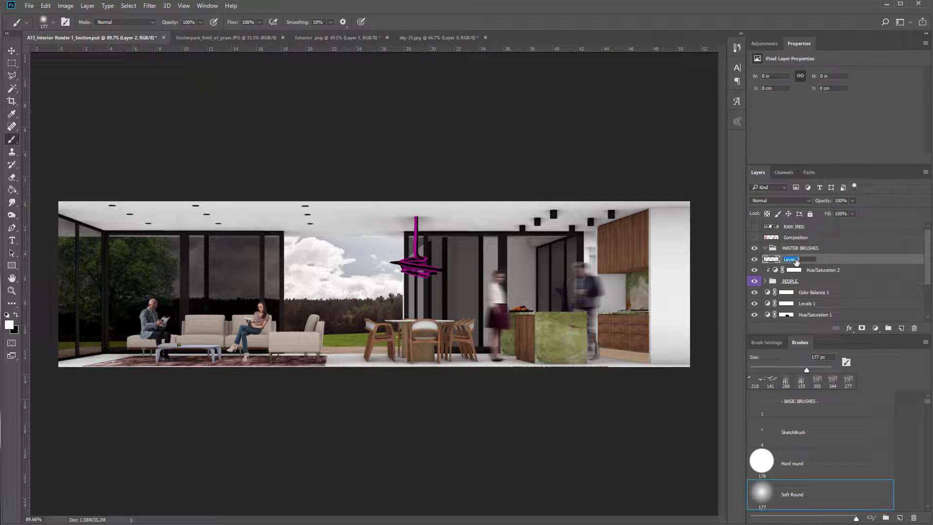
type("Light")
key("Return")
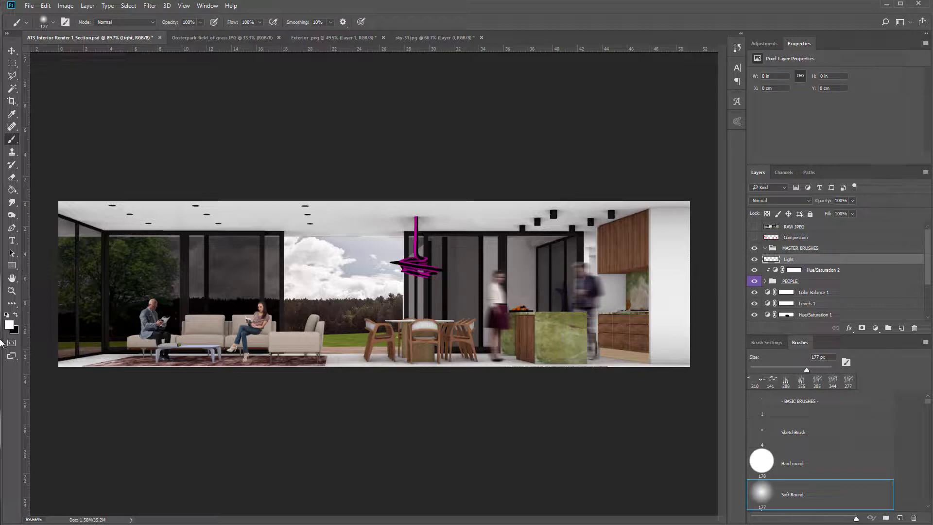
Paint a soft white glow at 213 px on the Light layer where the living room meets the open view.
left_click(124, 262)
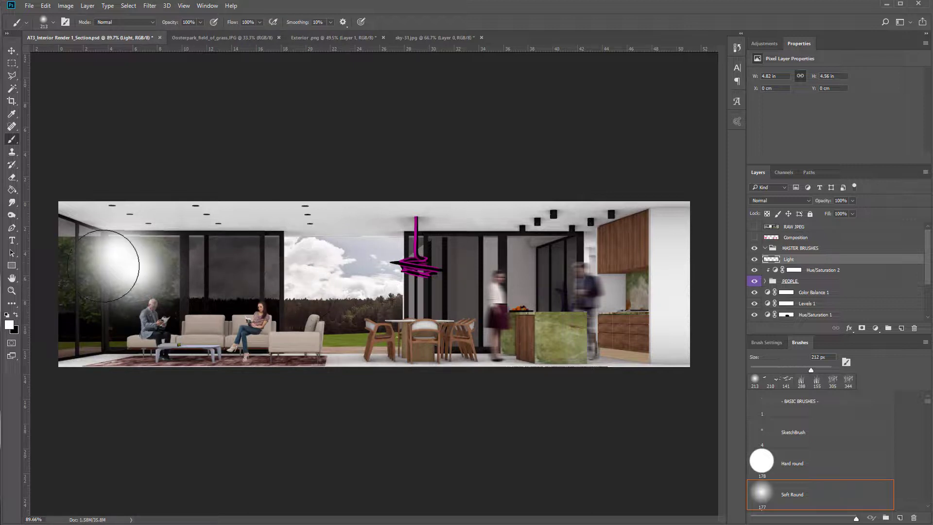
key("ctrl+z")
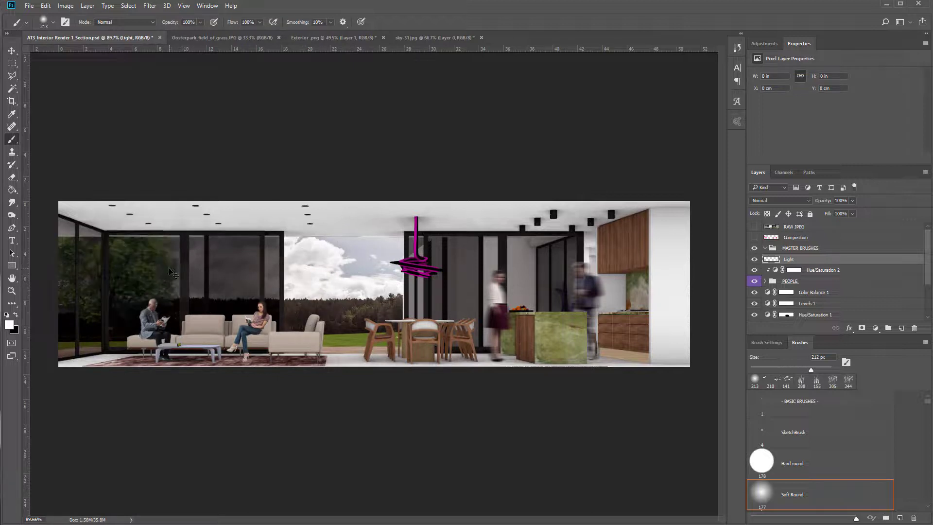
left_click(277, 281)
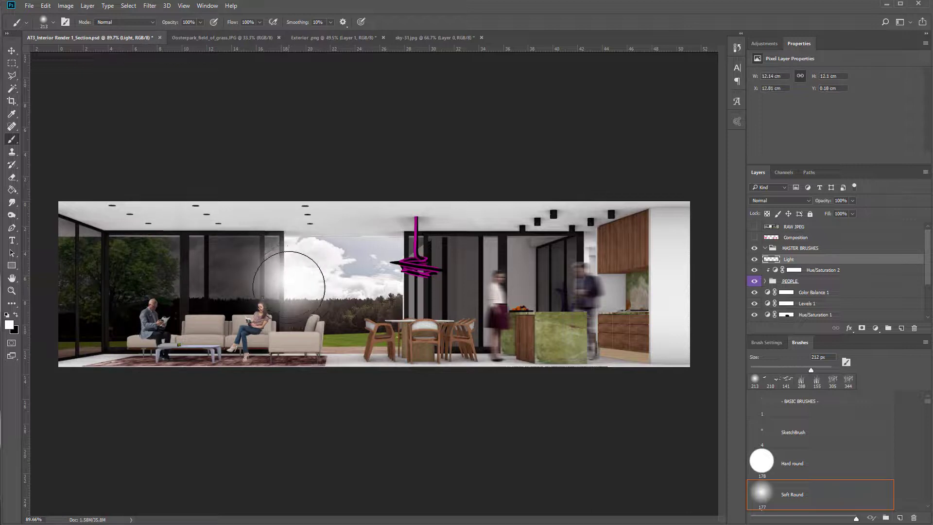
right_click(285, 308, "alt")
left_click(280, 294)
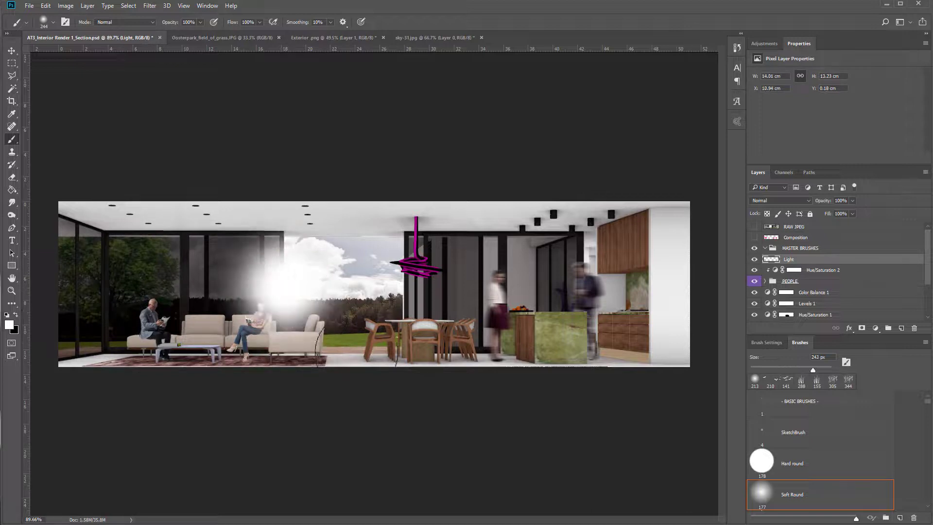
Extend the white glow at 244 px over the sofas, opening and floor beside the dining chairs, and lower the Light layer's opacity to 24%.
left_click(325, 331)
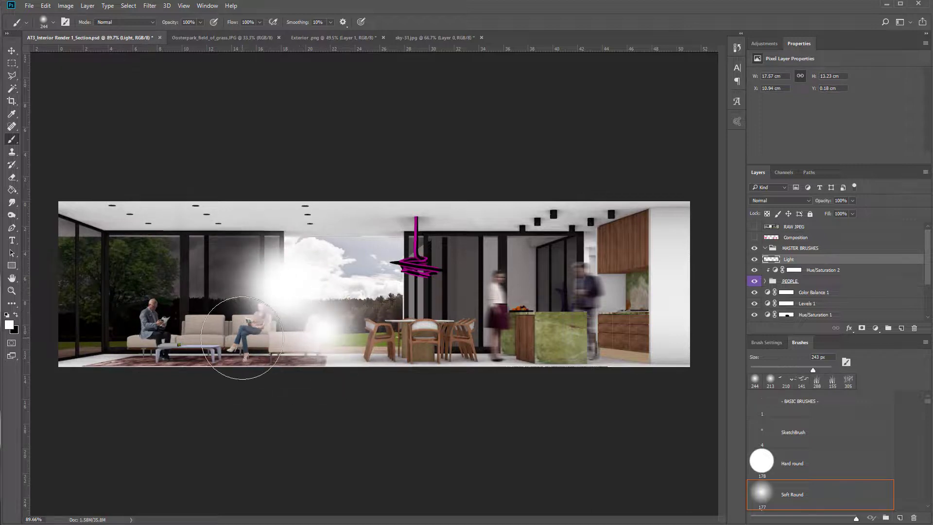
left_click(241, 338)
left_click(287, 291)
left_click(308, 257)
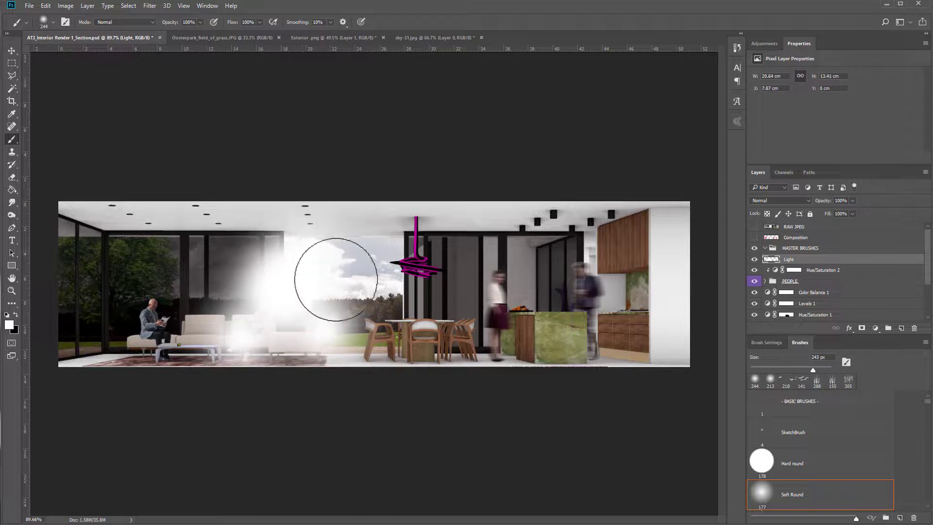
left_click(383, 340)
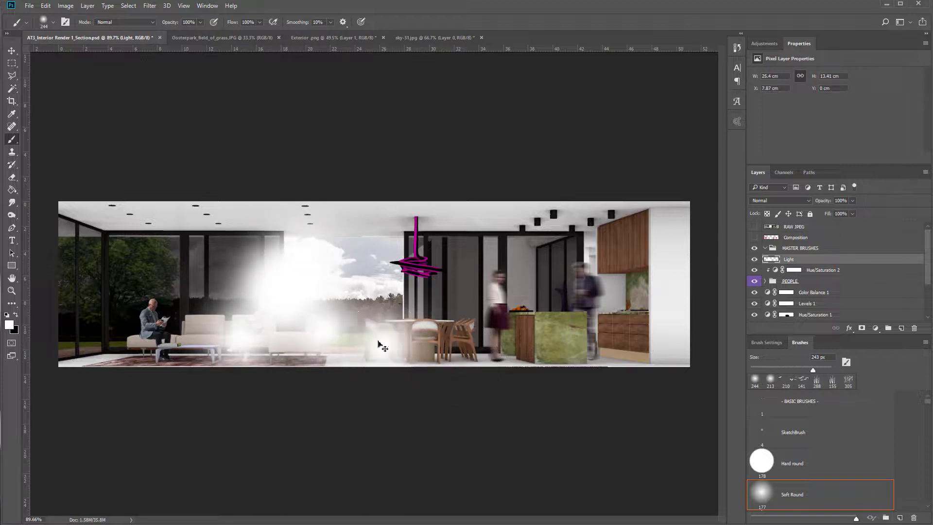
key("ctrl+z")
left_click(360, 337)
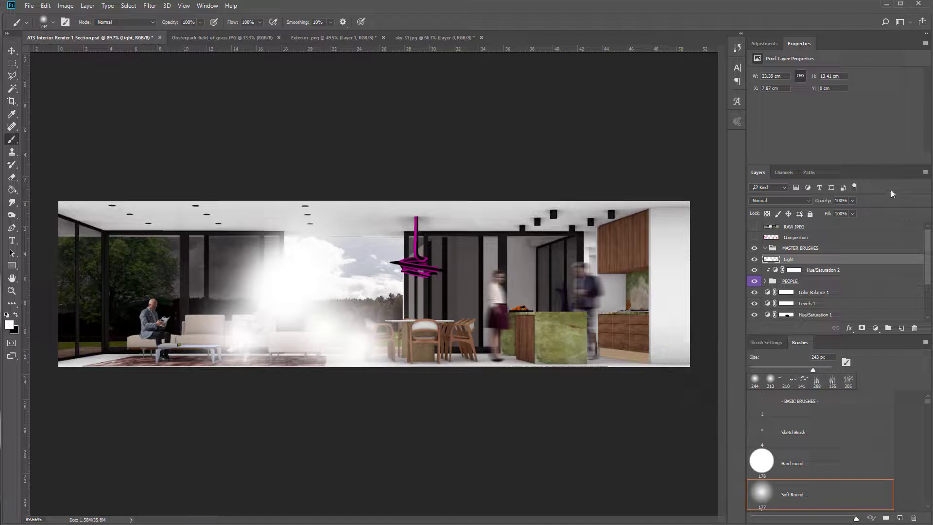
left_click(852, 200)
left_click_drag(827, 214, 819, 211)
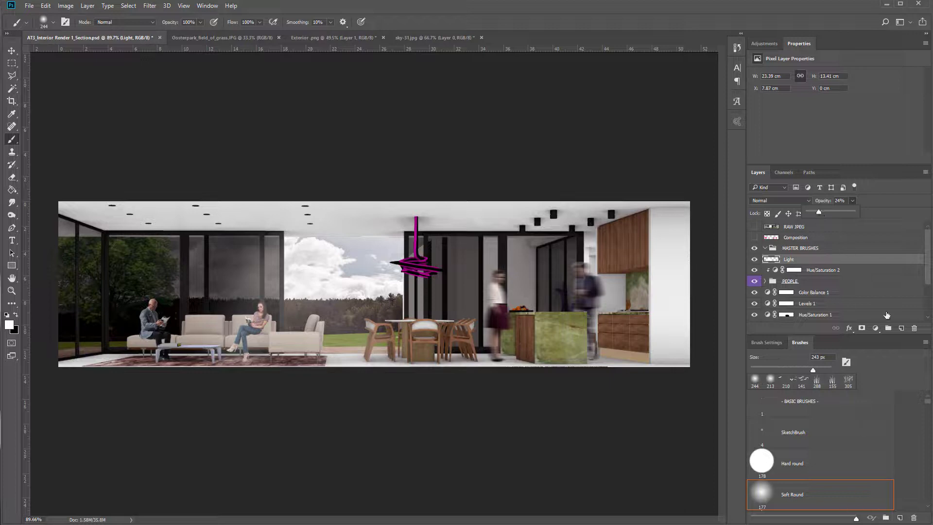
left_click(900, 329)
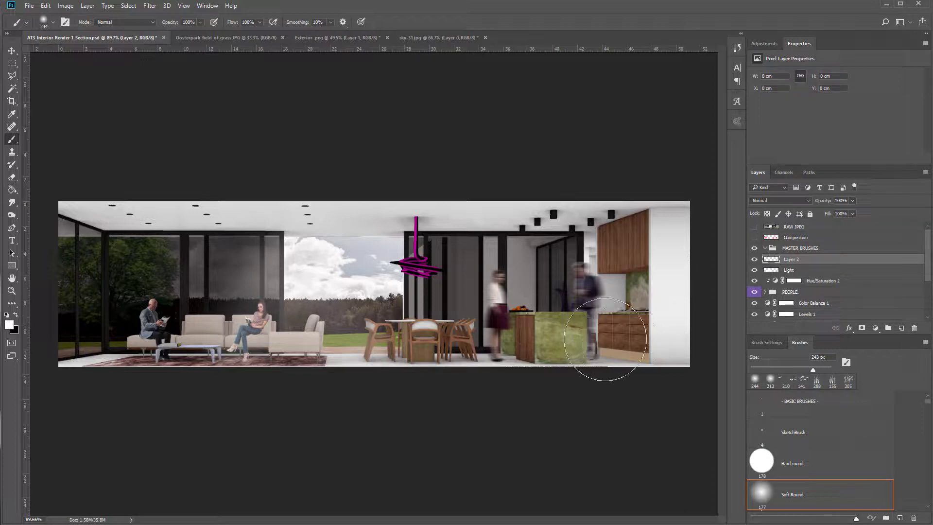
mouse_move(598, 340)
left_mouse_down()
mouse_move(591, 339)
mouse_move(607, 340)
left_mouse_up()
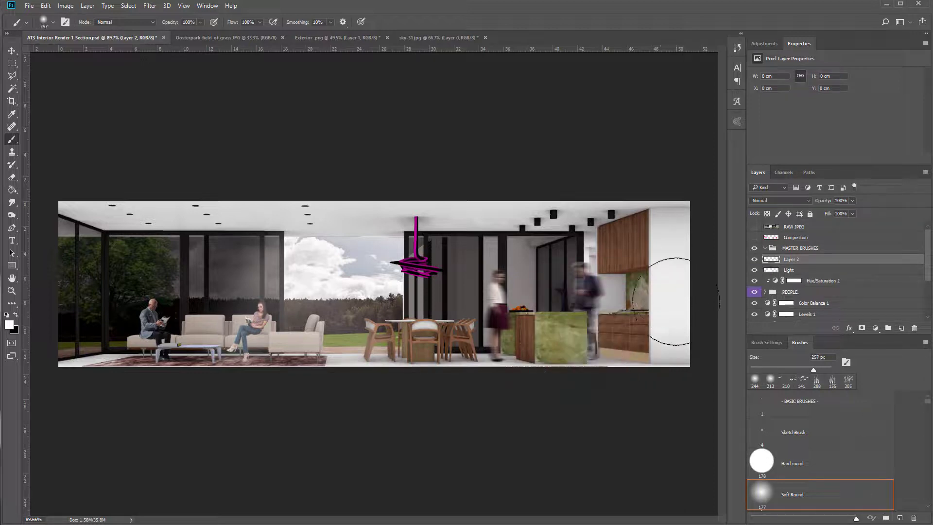
left_click(631, 331)
mouse_move(504, 335)
left_mouse_down()
mouse_move(549, 349)
mouse_move(420, 387)
mouse_move(458, 371)
left_mouse_up()
key("ctrl+z")
key("ctrl+z")
key("ctrl+z")
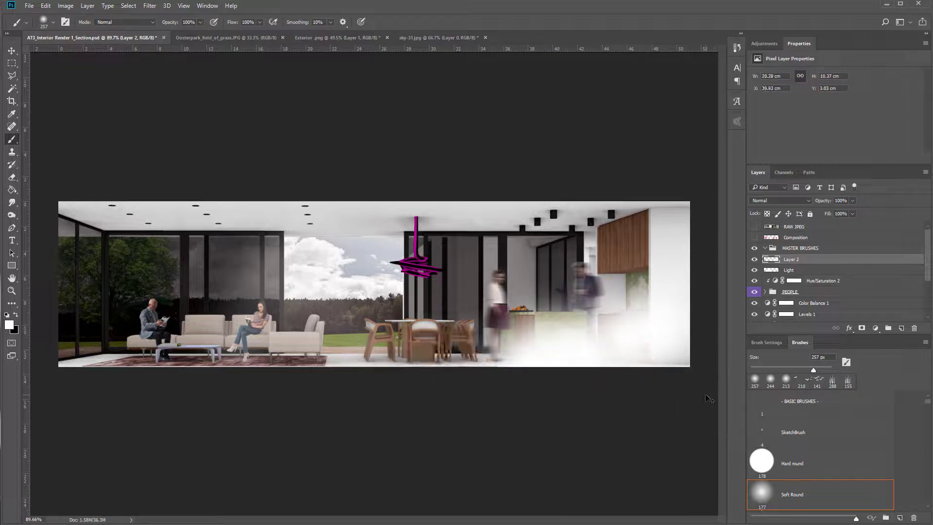
key("ctrl+z")
key("ctrl+z")
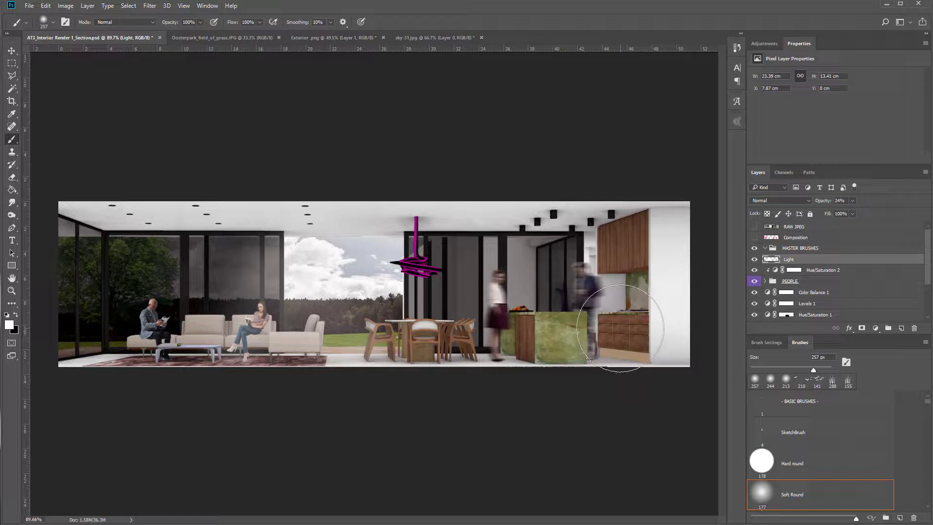
Paint soft white light at 257 px over the kitchen on the Light layer and add a new layer above it.
mouse_move(607, 333)
left_mouse_down()
mouse_move(564, 354)
mouse_move(613, 302)
mouse_move(593, 272)
mouse_move(617, 281)
mouse_move(609, 252)
left_mouse_up()
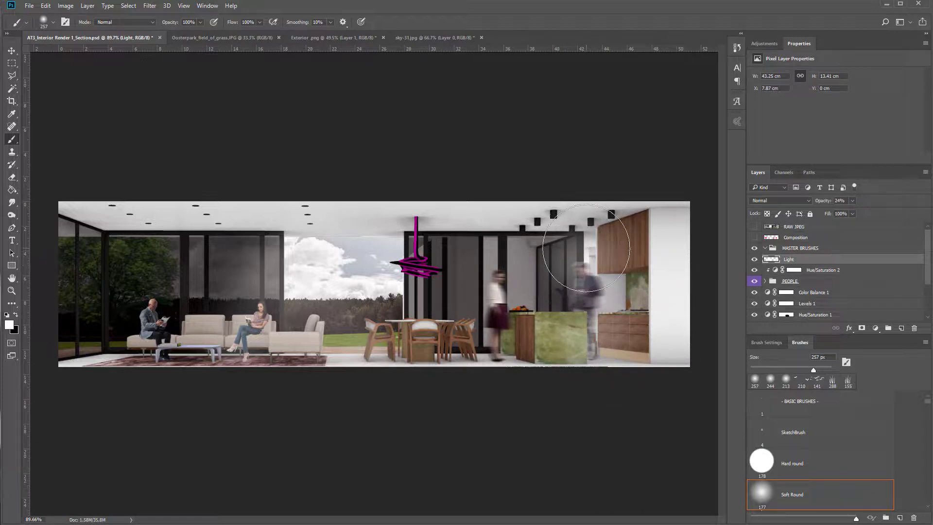
left_click(505, 319)
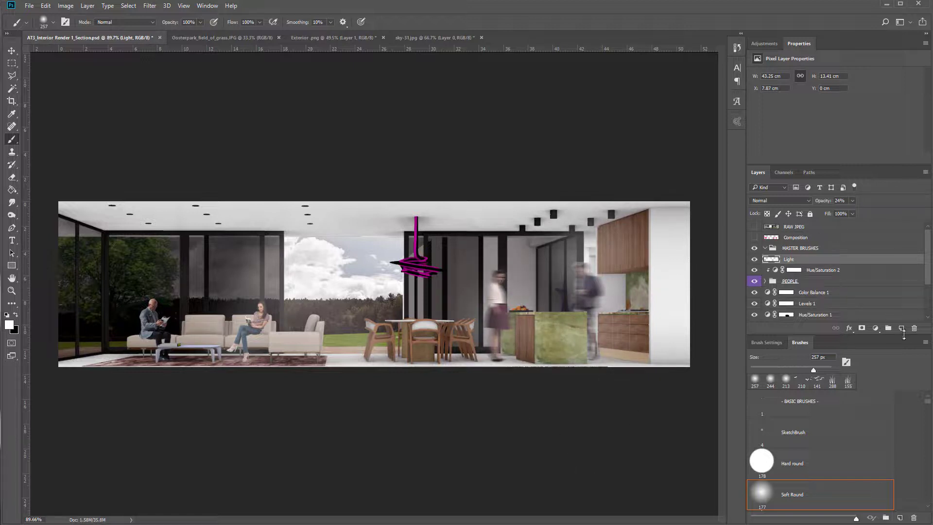
left_click(902, 330)
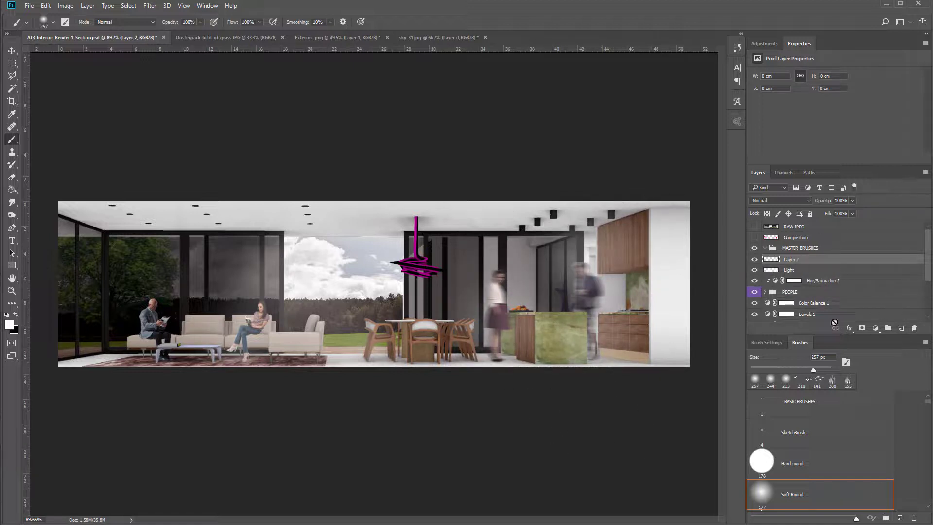
Paint soft black shading at 257 px on Layer 2 along the floor below the sofas, coffee table, dining set and kitchen island.
left_click(15, 316)
mouse_move(682, 356)
left_mouse_down()
mouse_move(2, 349)
mouse_move(178, 381)
left_mouse_up()
key("ctrl+z")
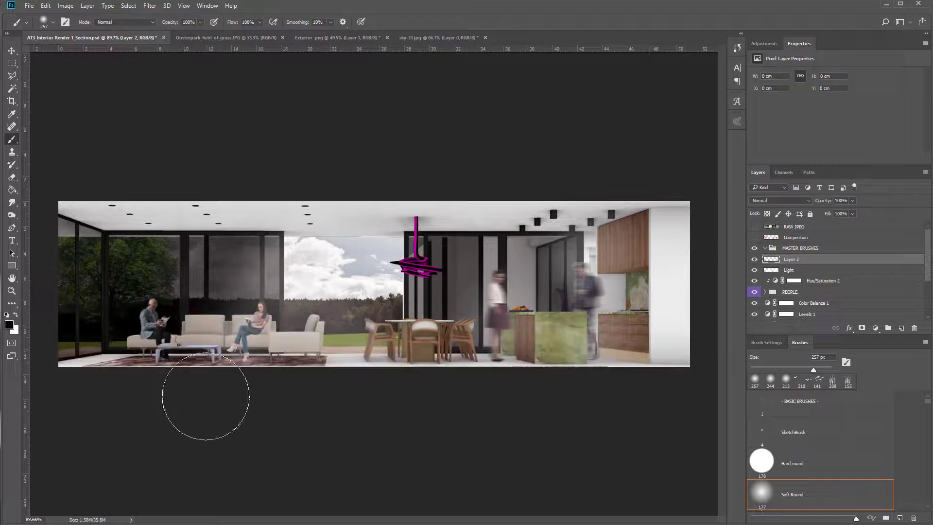
left_click(207, 379)
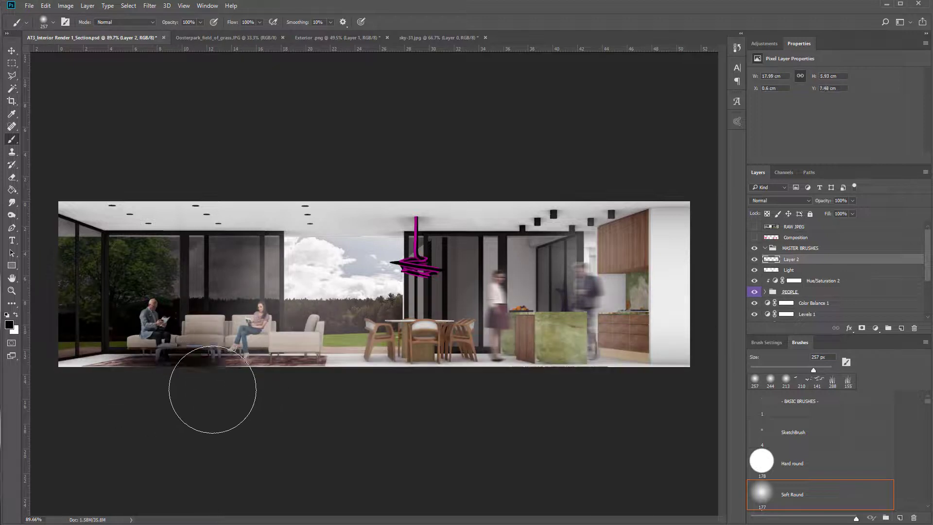
mouse_move(537, 385)
left_mouse_down()
mouse_move(412, 394)
mouse_move(374, 383)
mouse_move(424, 381)
mouse_move(420, 408)
mouse_move(435, 424)
mouse_move(450, 390)
mouse_move(410, 402)
left_mouse_up()
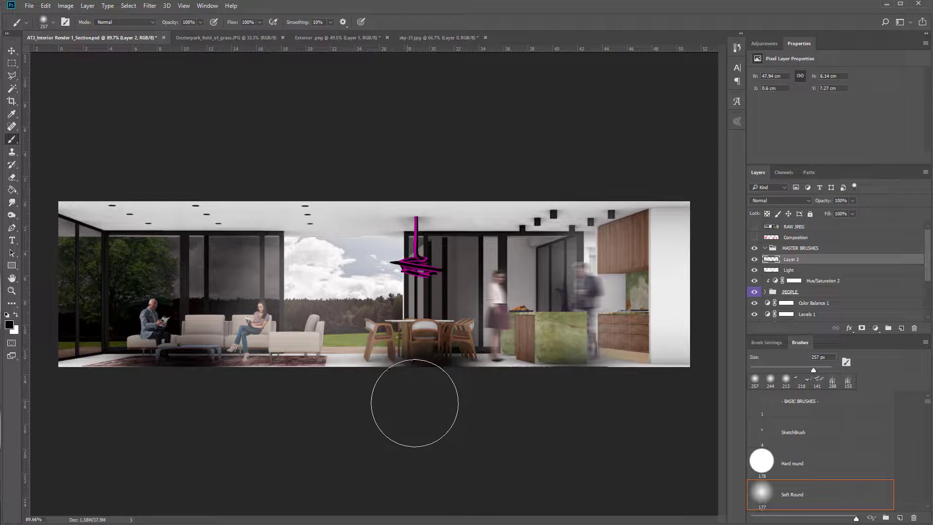
Lower the opacity of Layer 2 to 26% and of the Light layer to 9%.
mouse_move(852, 200)
left_mouse_down()
mouse_move(841, 215)
mouse_move(820, 211)
left_mouse_up()
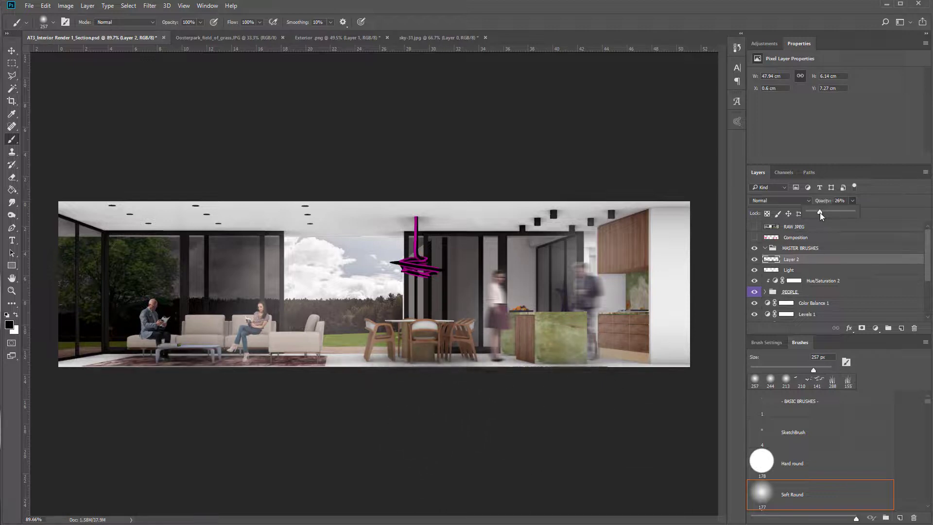
left_click(755, 227)
left_click(755, 228)
left_click(755, 228)
left_click(754, 228)
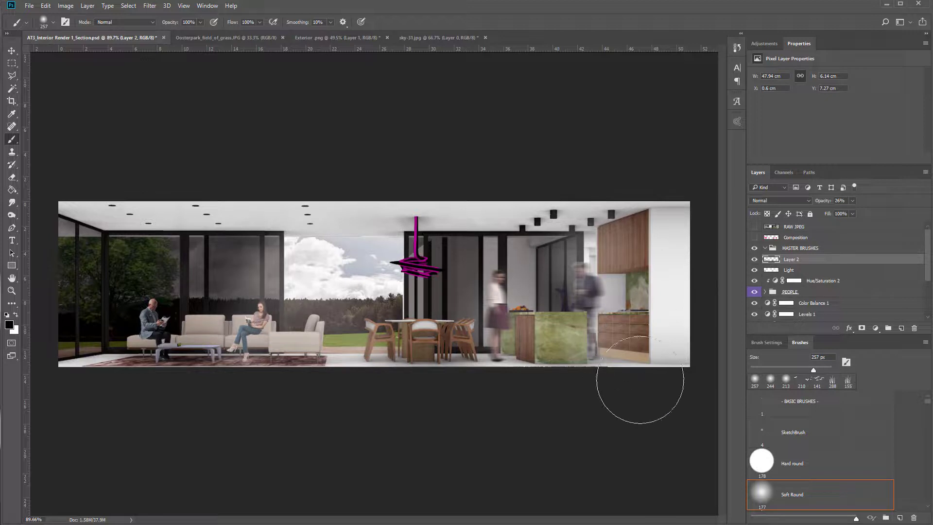
key("v")
left_click(818, 270)
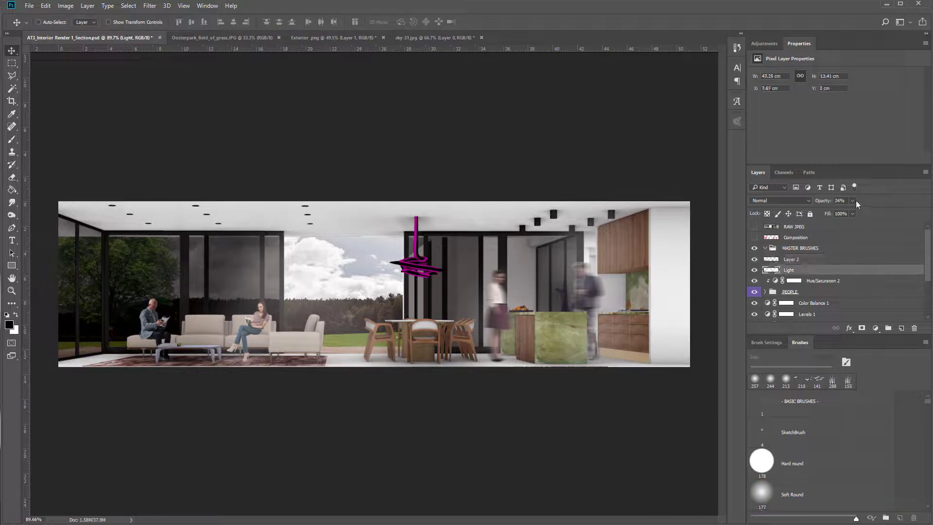
left_click_drag(849, 209, 846, 214)
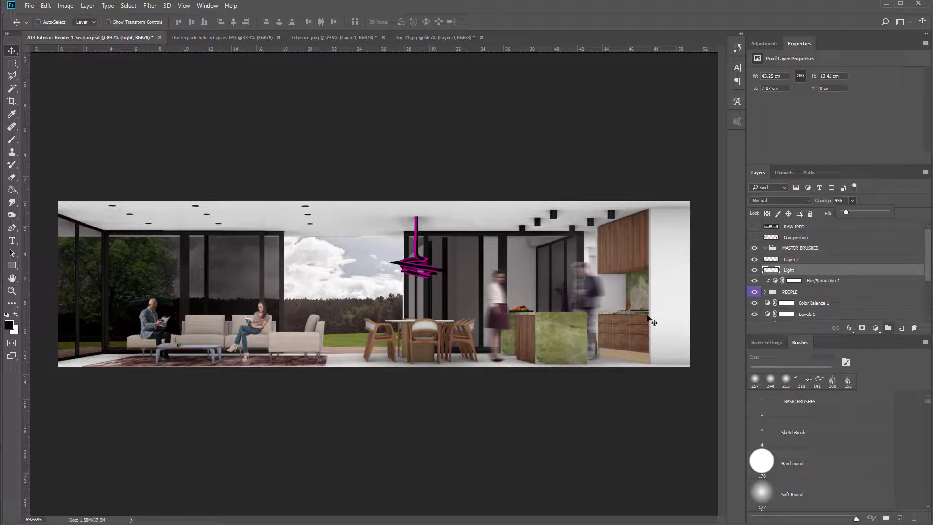
left_click(316, 408)
Add a new layer above Layer 2 and set the brush's foreground colour to light pink ffadee.
left_click(899, 328)
left_click_drag(788, 272, 792, 255)
key("b")
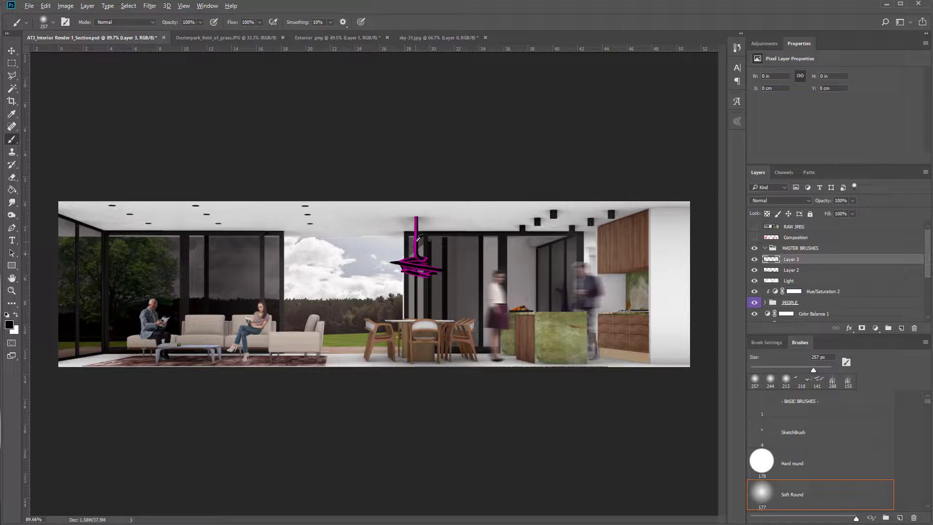
left_click(8, 324)
left_click_drag(631, 146, 573, 140)
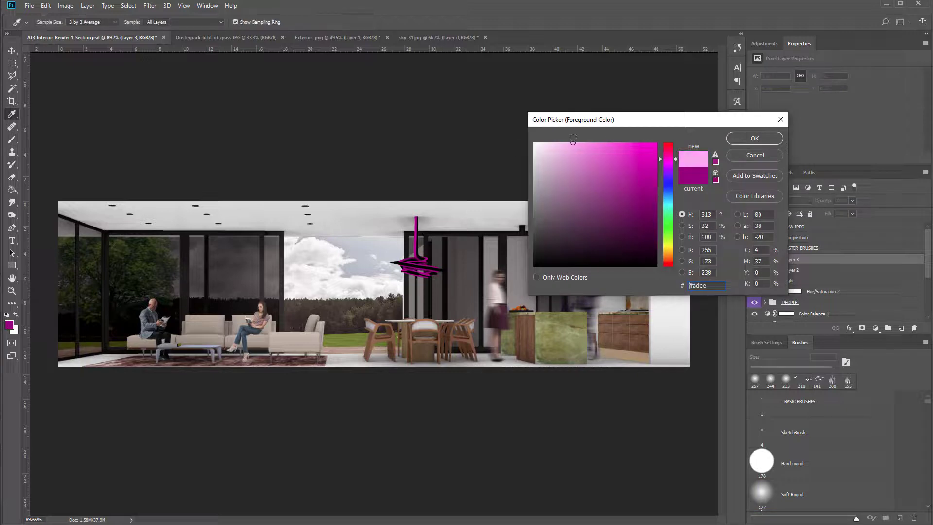
left_click(755, 138)
key("b")
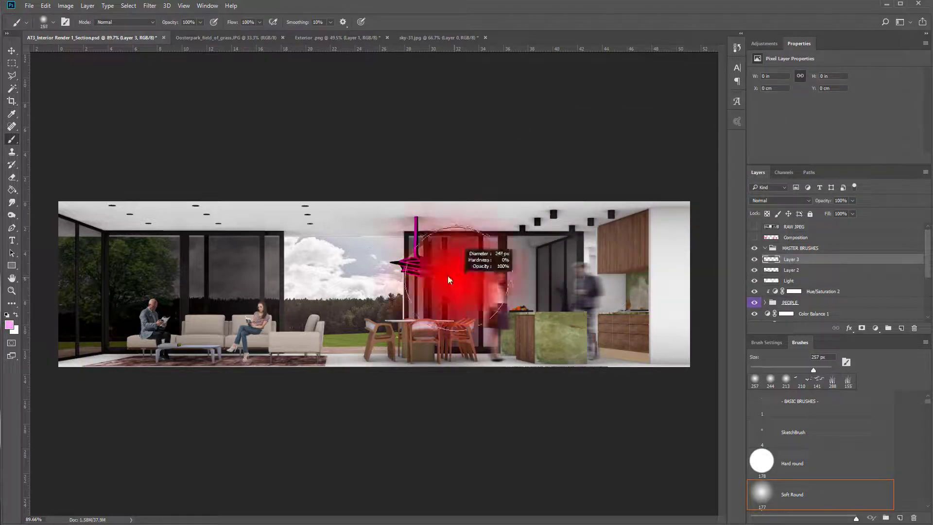
Paint a soft pink glow at 47 px over the pendant lamp and its cord on Layer 3.
scroll(388, 251, "up", 4)
left_click_drag(441, 262, 377, 276)
mouse_move(439, 172)
left_mouse_down()
mouse_move(459, 278)
mouse_move(423, 298)
mouse_move(468, 286)
mouse_move(491, 302)
left_mouse_up()
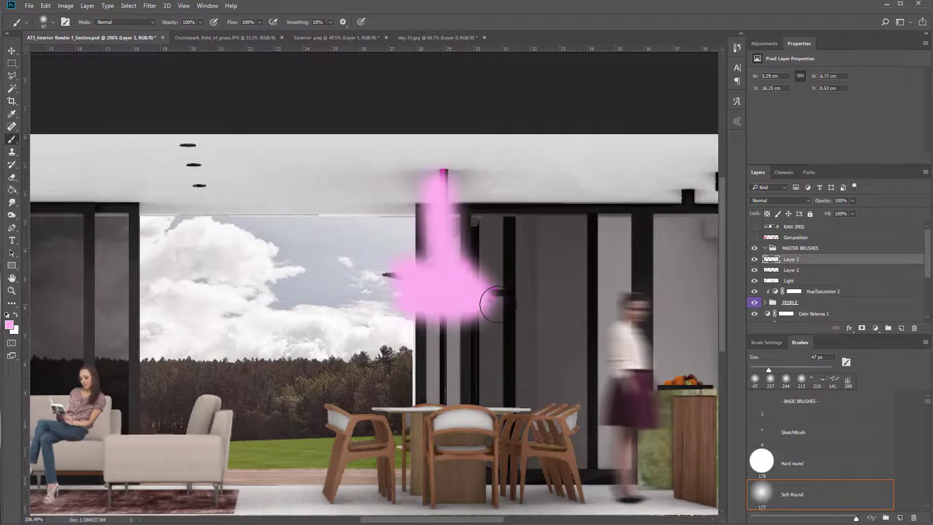
Paint a broad pink glow at about 371 px and 25% brush opacity around the dining set and the living room on Layer 3.
scroll(488, 302, "down", 3)
left_click_drag(437, 330, 522, 328)
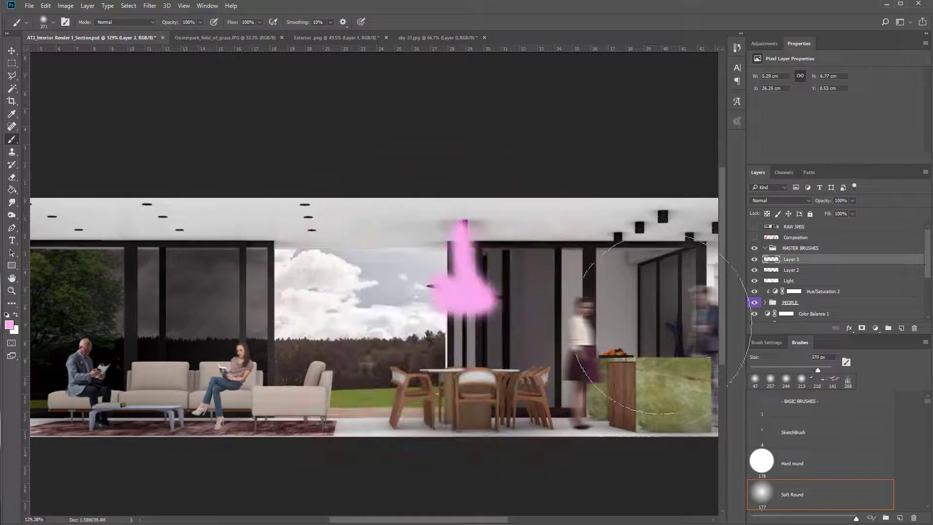
left_click_drag(175, 35, 167, 37)
scroll(415, 299, "down", 4)
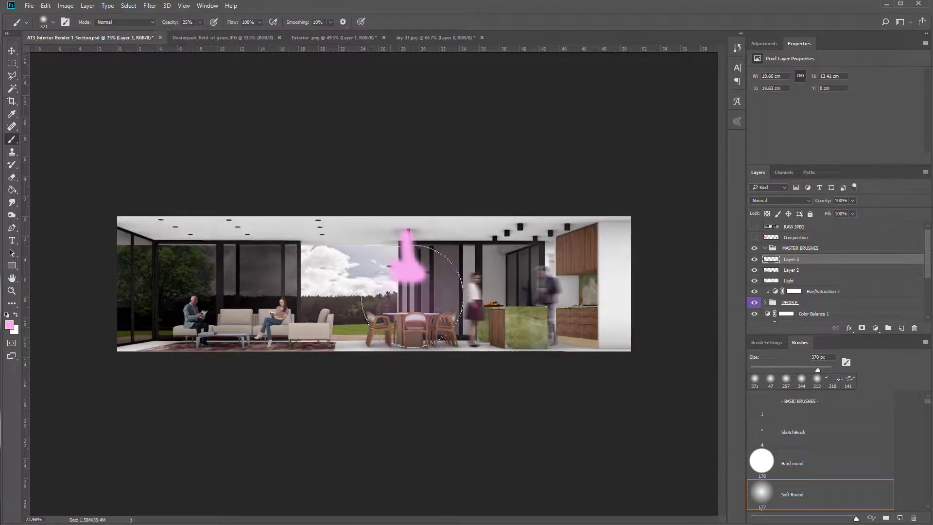
left_click(401, 301)
left_click(212, 338)
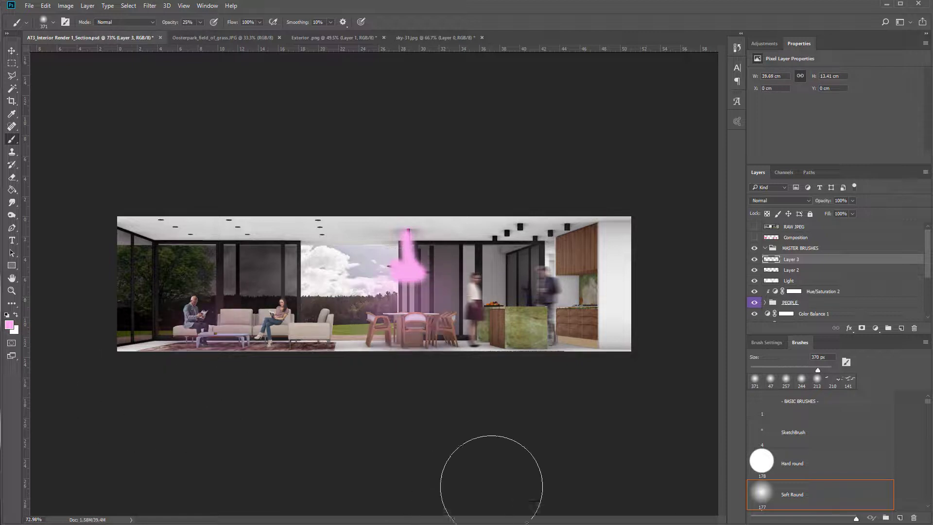
left_click(174, 296)
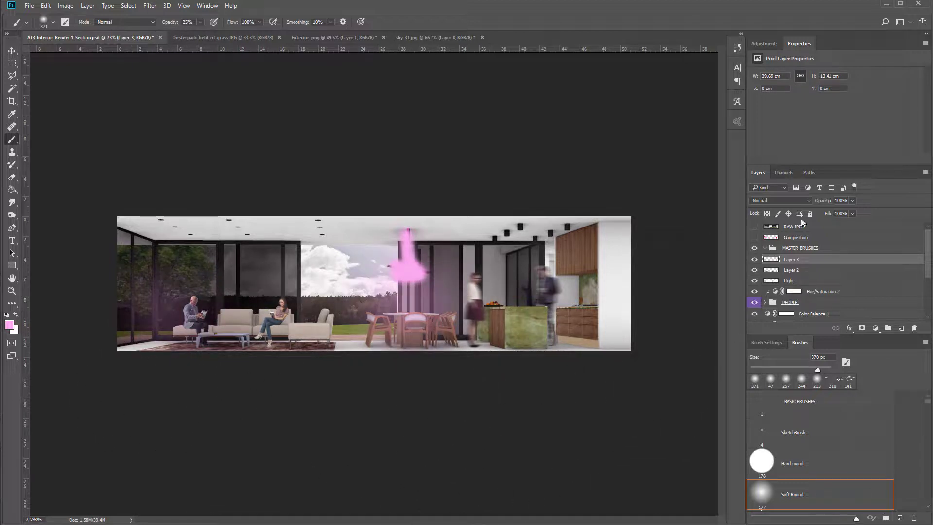
Lower Layer 3's opacity to 17% and compare the image with and without the pink glow.
left_click_drag(819, 208, 818, 209)
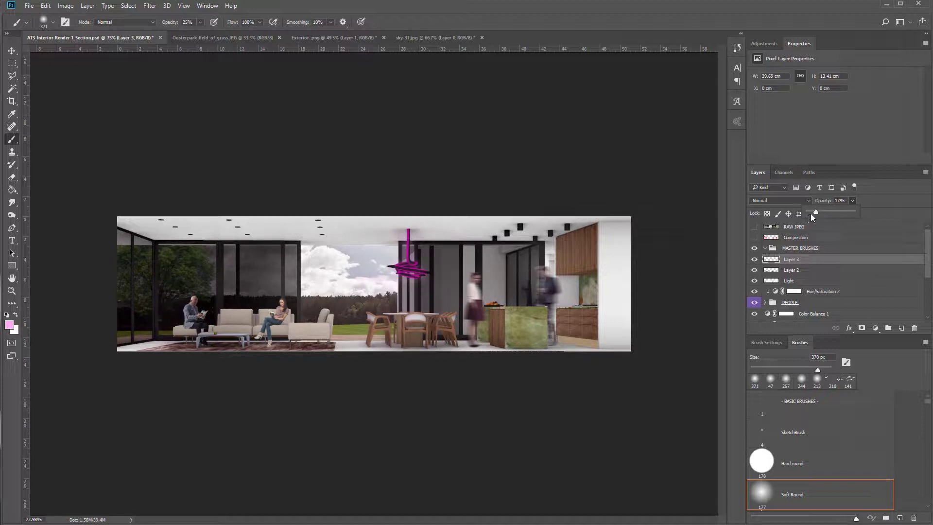
left_click(755, 259)
left_click(756, 260)
left_click(756, 261)
left_click(756, 261)
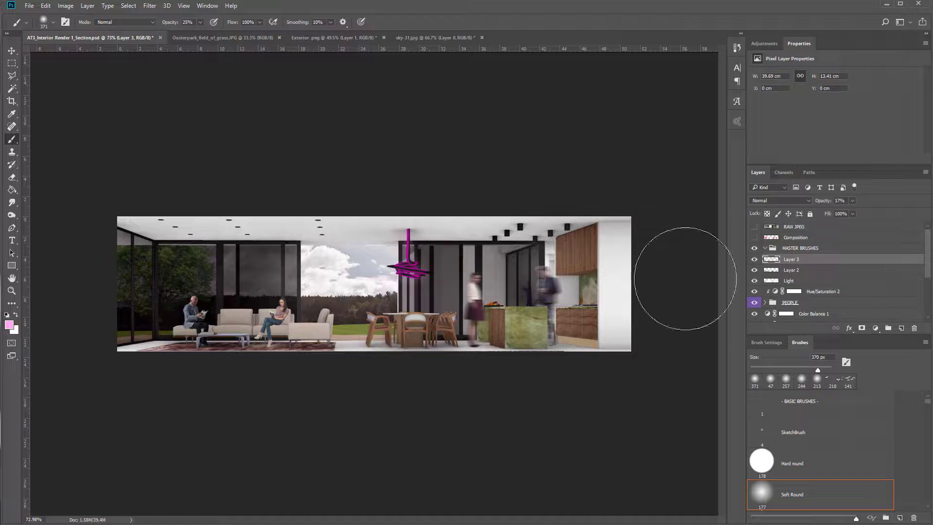
key("ctrl")
key("ctrl")
key("ctrl")
key("ctrl")
key("ctrl")
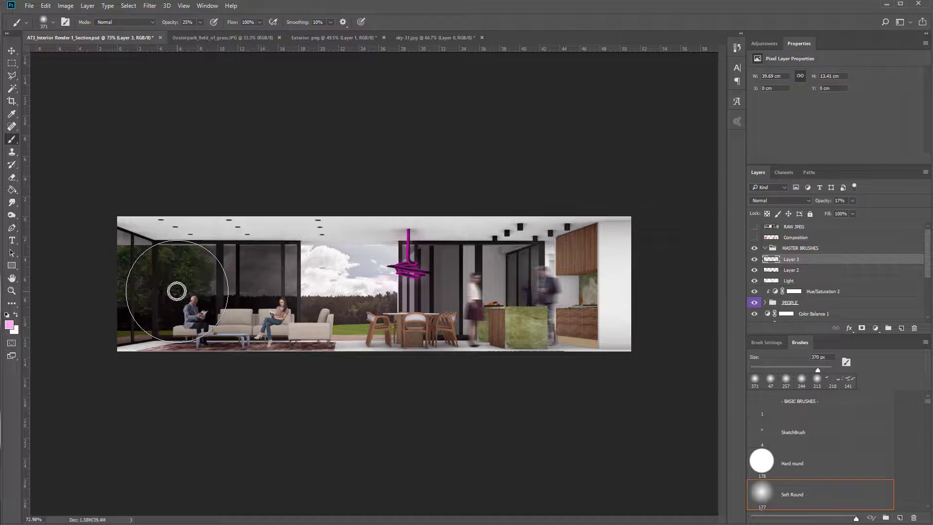
Close the sky-31.jpg document without saving its changes.
key("v")
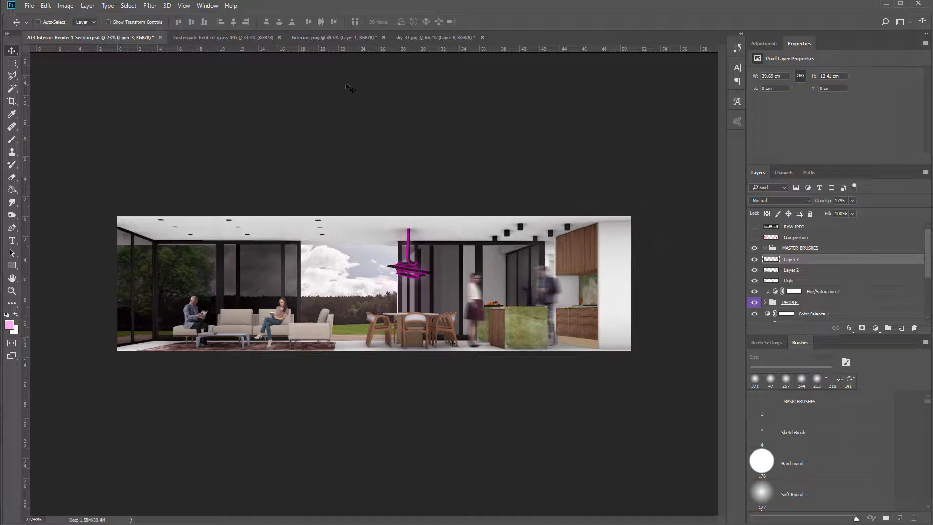
left_click(439, 39)
left_click(335, 38)
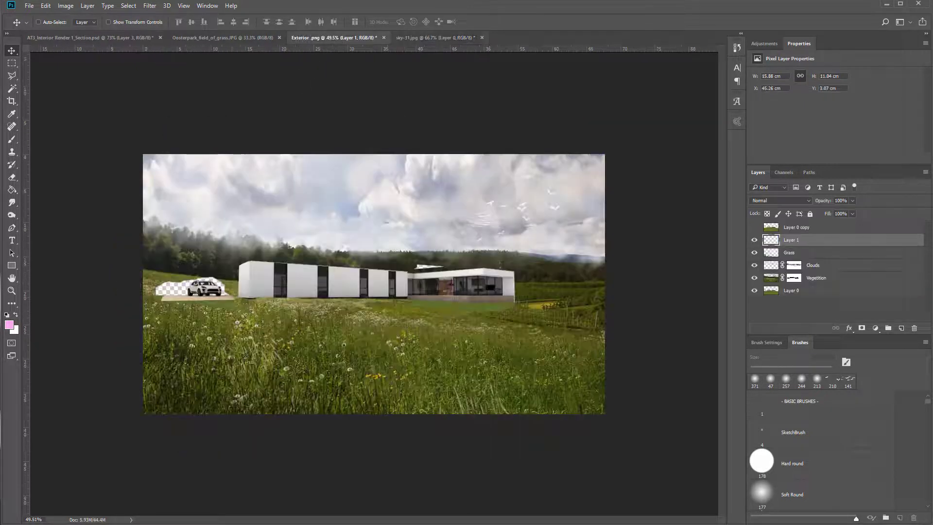
left_click(481, 37)
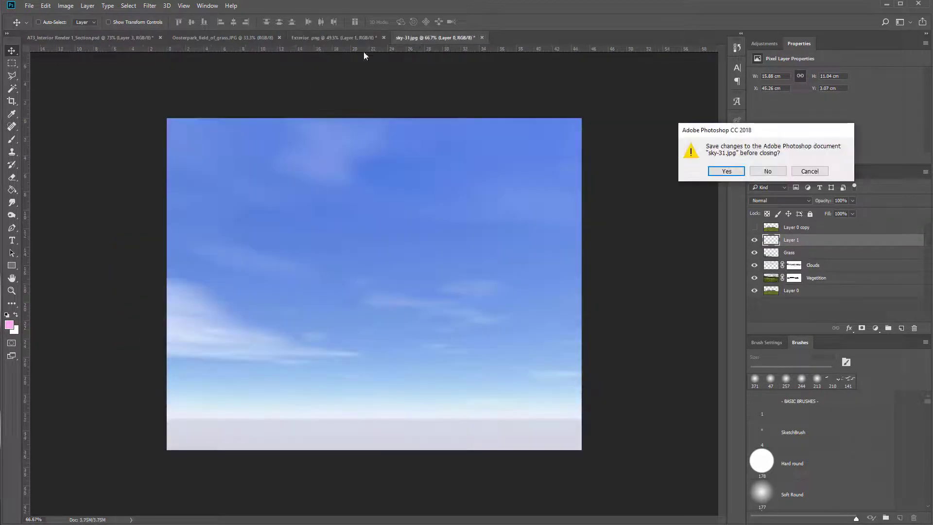
left_click(767, 171)
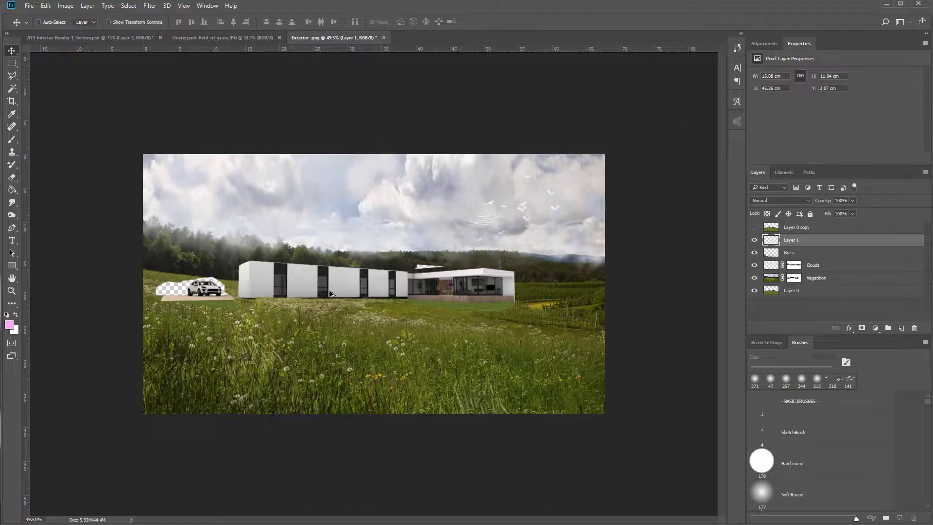
Check the exterior render's windows, and unlock the Background layer in the Oosterpark field of grass photo.
scroll(355, 302, "up", 3)
scroll(293, 295, "up", 3)
left_click_drag(333, 322, 384, 320)
left_click_drag(483, 358, 437, 370)
left_click(211, 37)
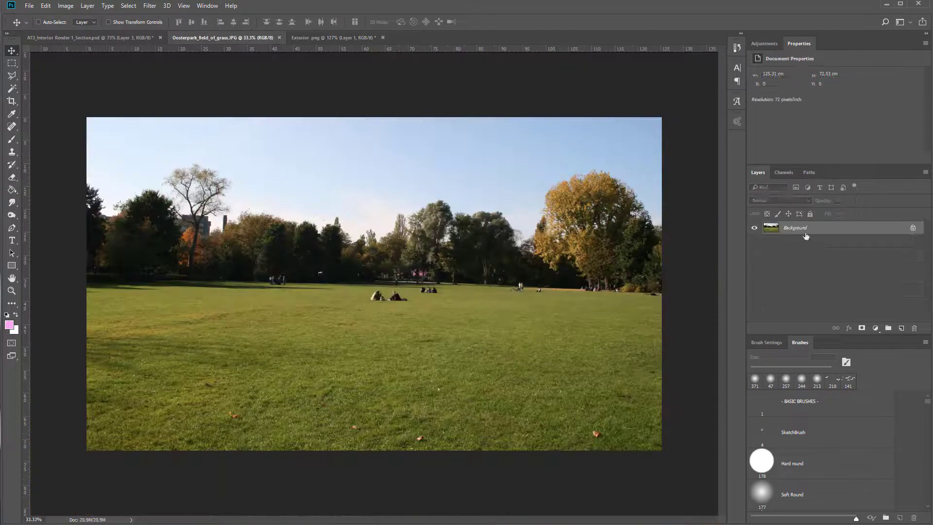
left_click(913, 229)
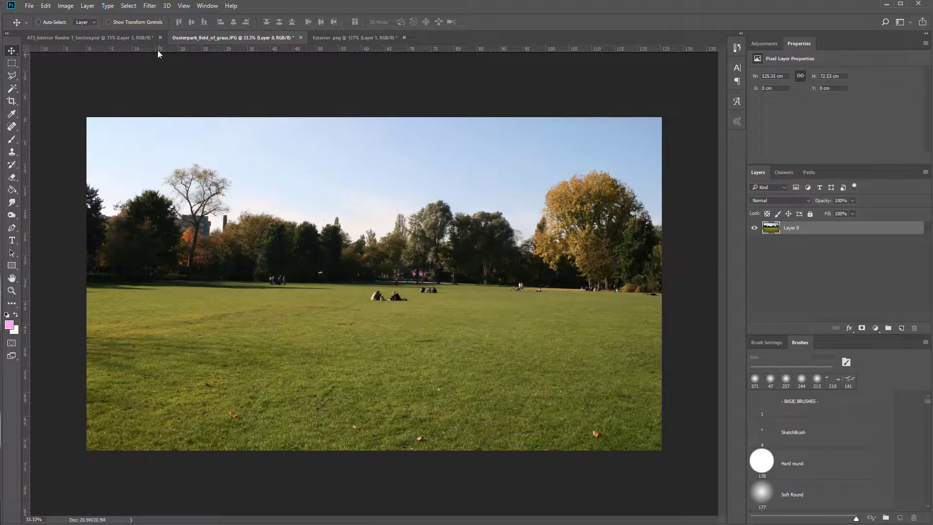
In Exterior.png, select both glass panes of one facade window and the upper pane of the next window with the Polygonal Lasso.
left_click(334, 37)
scroll(301, 302, "up", 3)
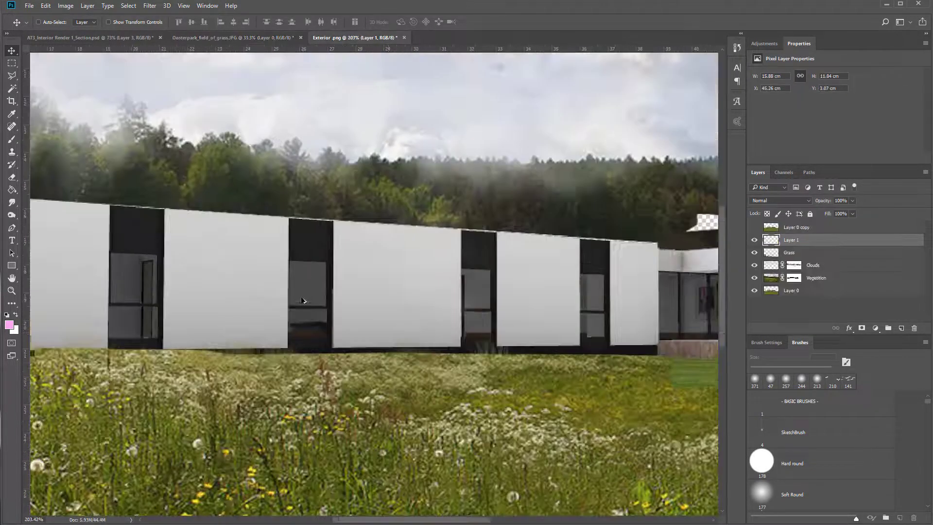
left_click_drag(390, 304, 407, 300)
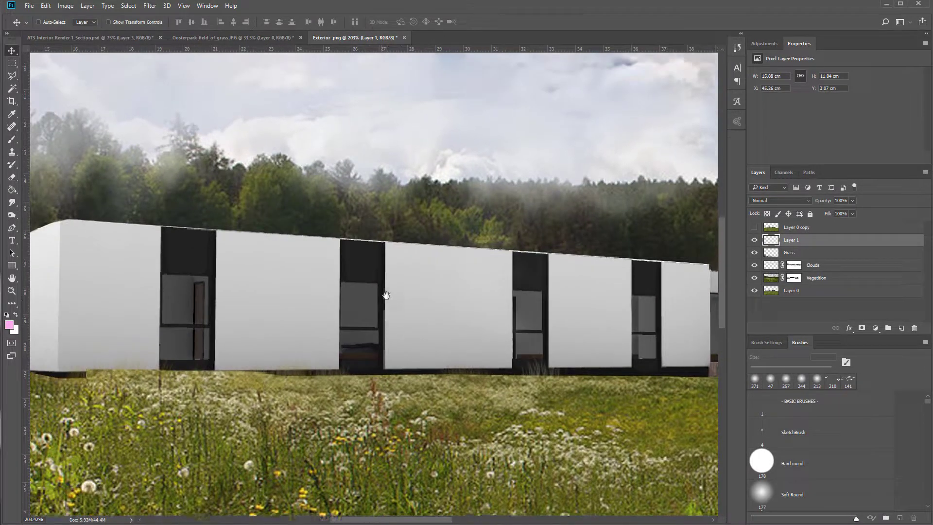
scroll(340, 327, "up", 2)
left_click_drag(416, 335, 462, 330)
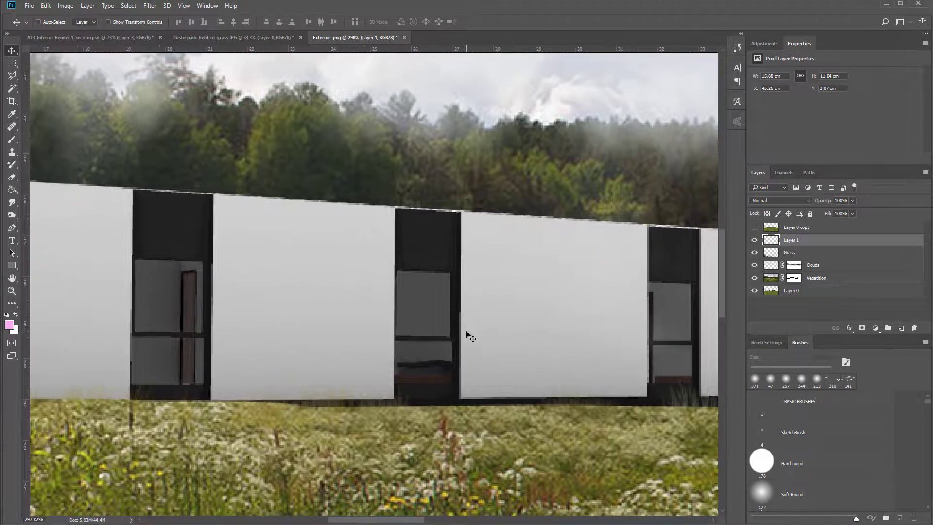
key("l")
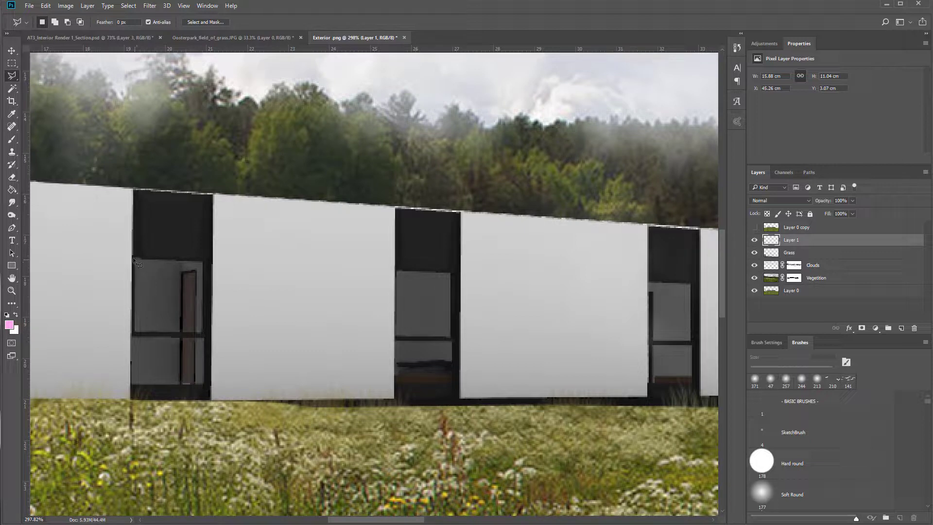
left_click(202, 258)
left_click(135, 334)
key("shift")
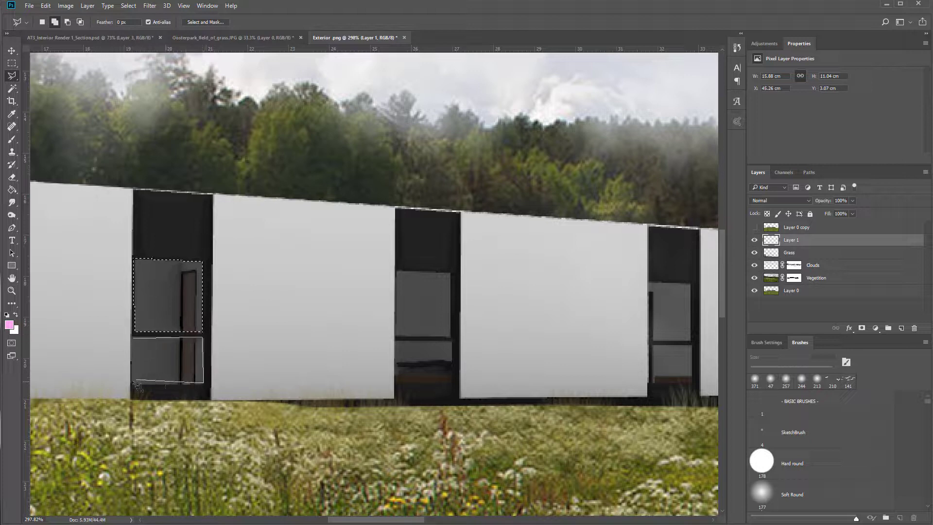
left_click(137, 388)
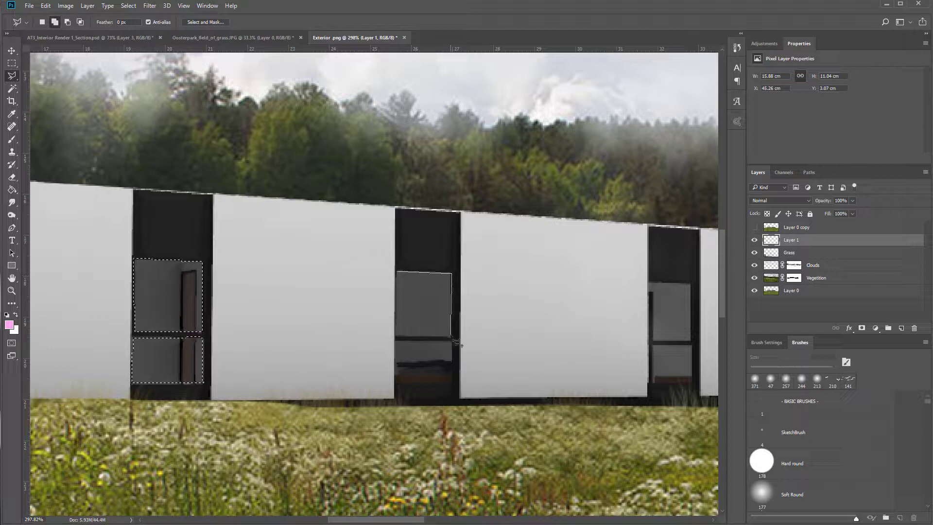
left_click(394, 335)
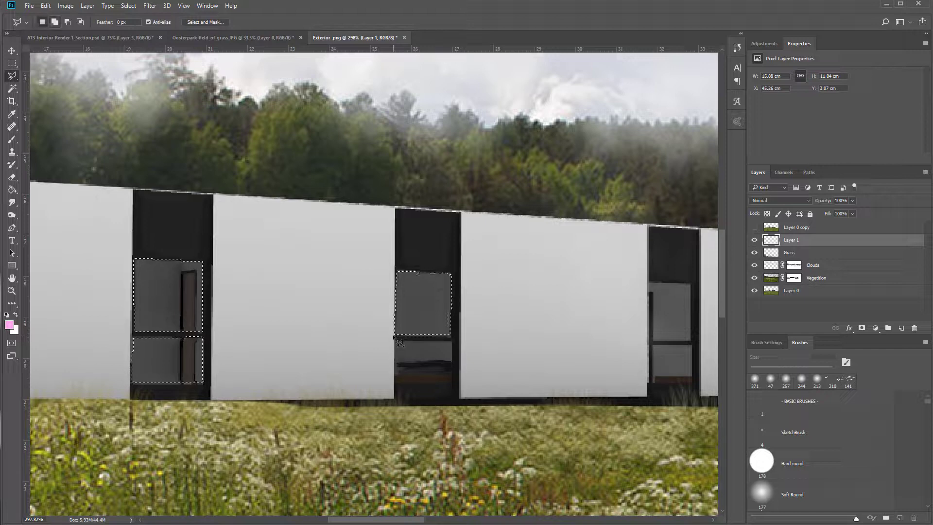
left_click(395, 339)
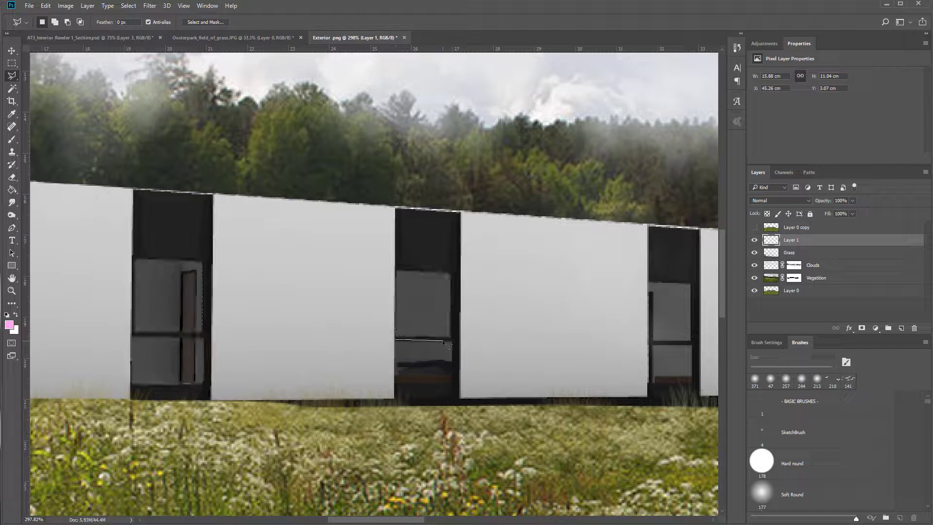
key("Escape")
left_click(394, 341)
key("Escape")
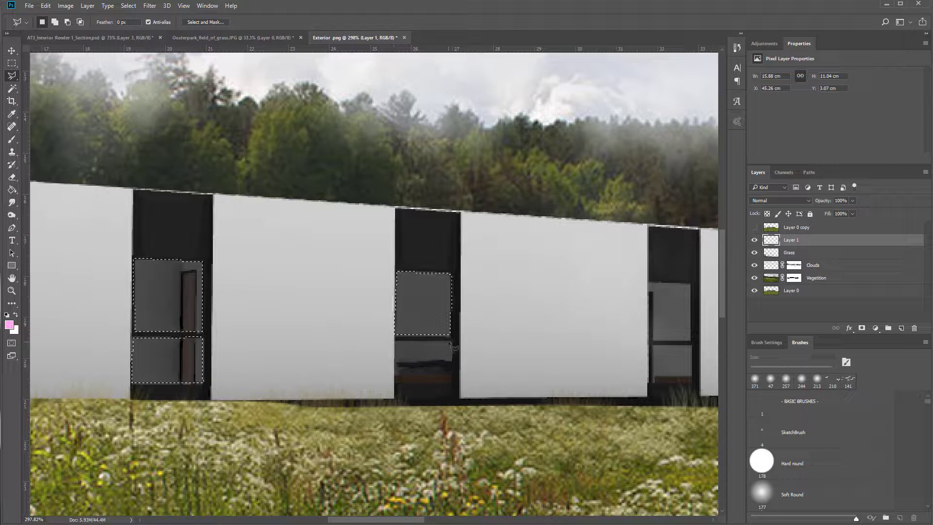
Add the lower glass pane of the middle facade window to the selection with the Polygonal Lasso.
left_click(394, 341, "shift")
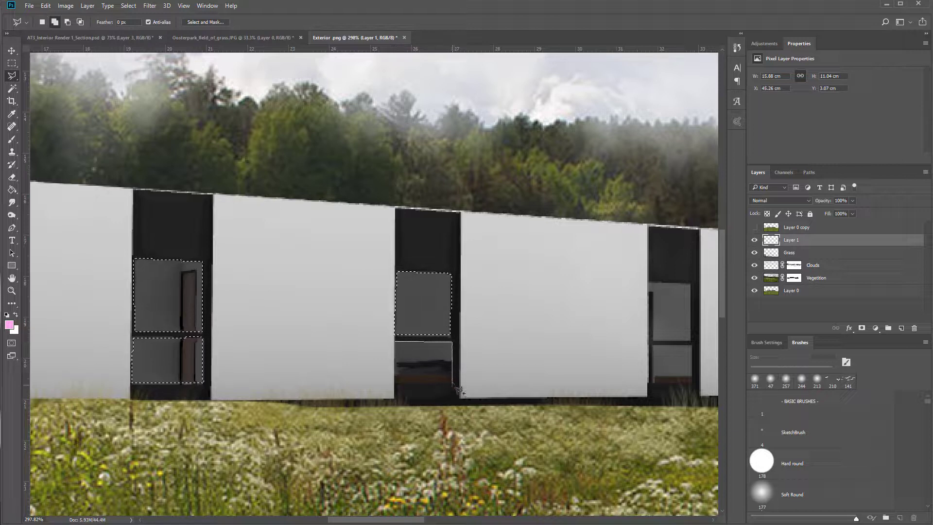
double_click(395, 392)
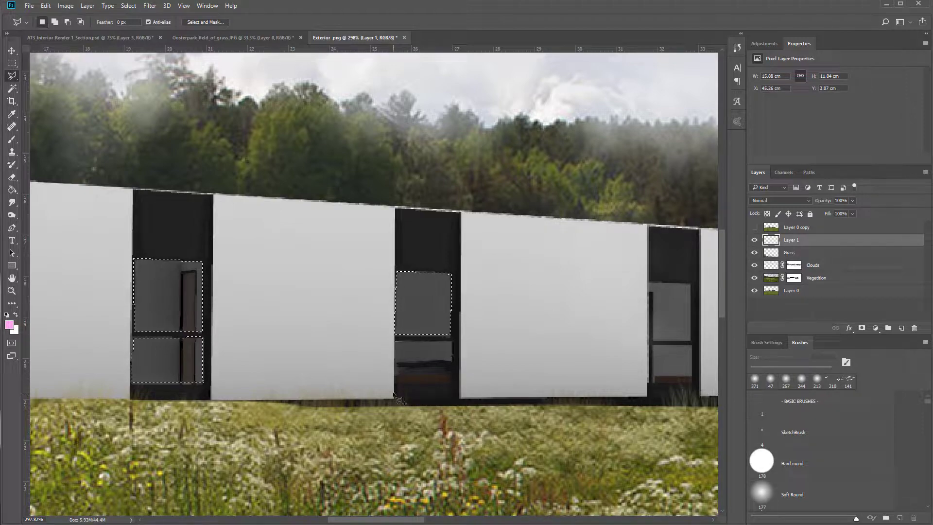
Select the glazing on both faces of the living room corner in the far wing with the Polygonal Lasso.
scroll(430, 345, "down", 3)
scroll(430, 344, "right", 5)
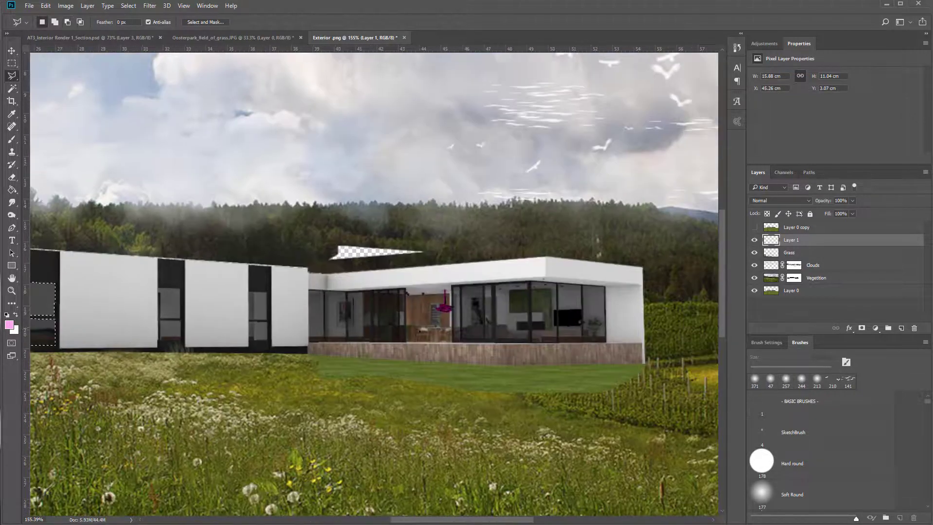
scroll(488, 318, "up", 4)
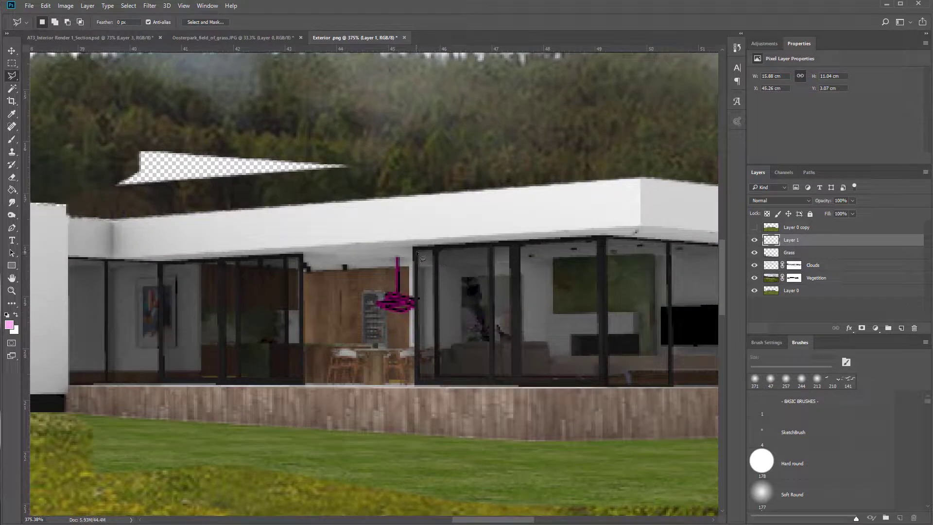
left_click(418, 250)
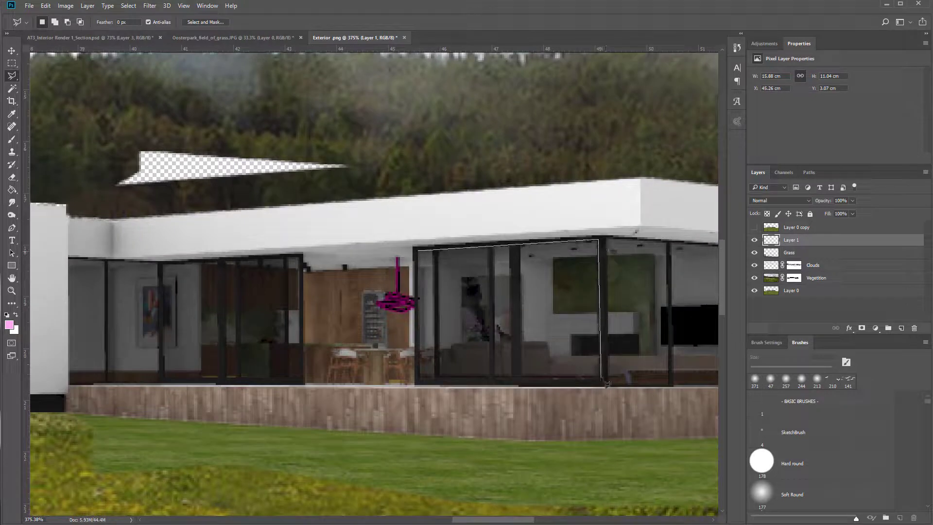
double_click(419, 379)
scroll(597, 350, "right", 5)
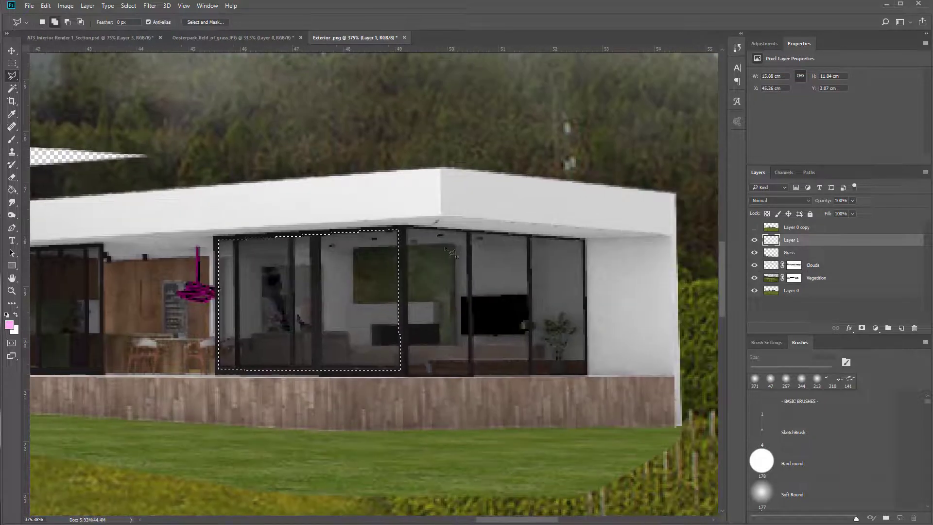
left_click(407, 227)
left_click(584, 239)
left_click(585, 375)
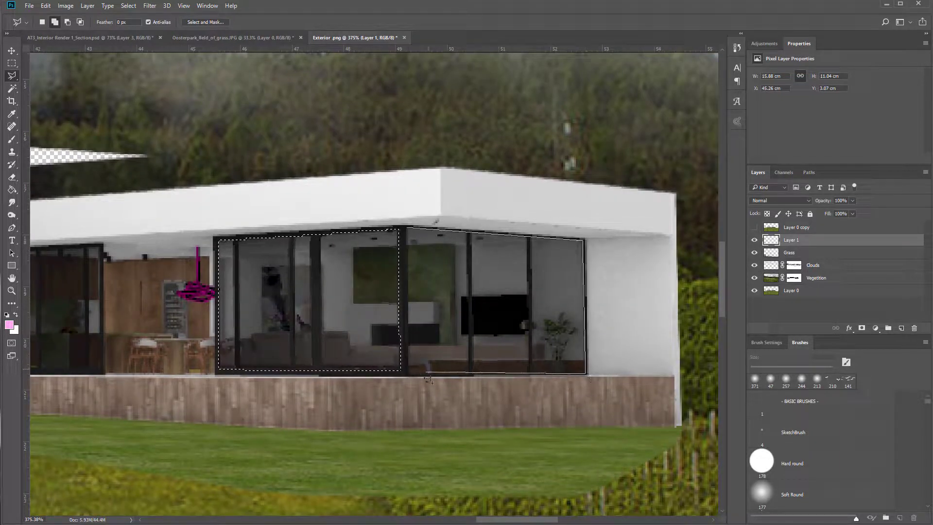
double_click(413, 378)
scroll(413, 378, "down", 6)
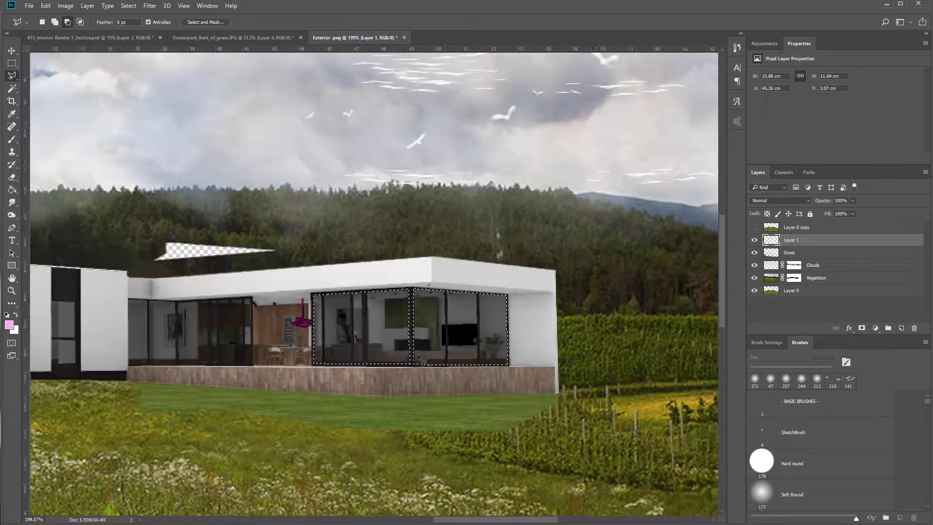
scroll(298, 392, "down", 3)
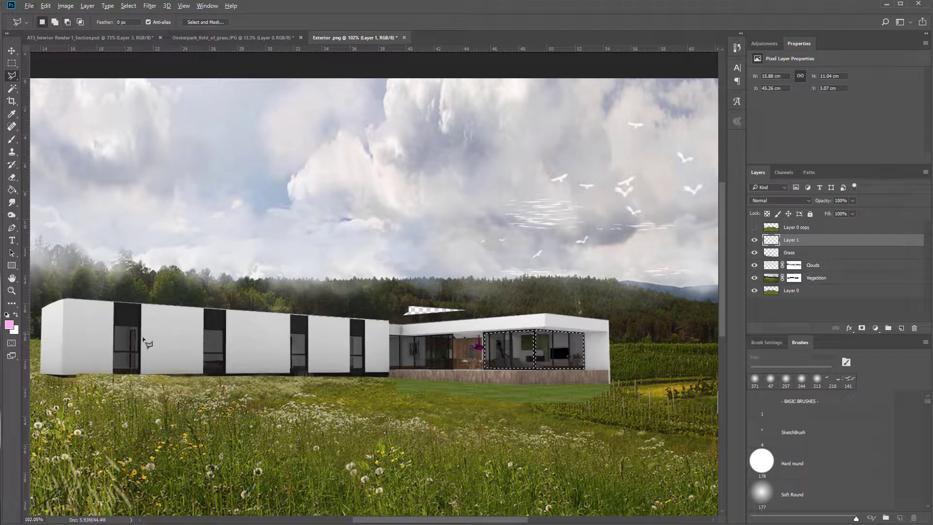
scroll(471, 348, "up", 8)
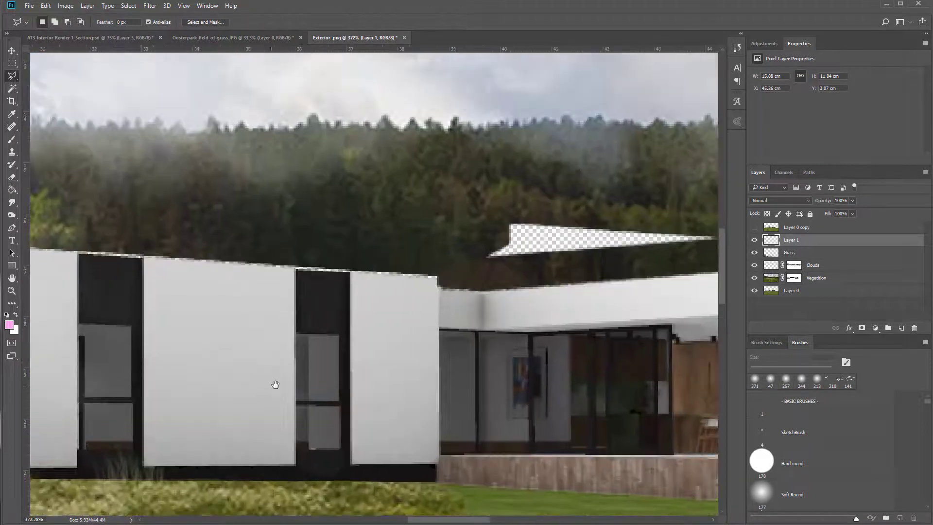
left_click_drag(274, 384, 315, 340)
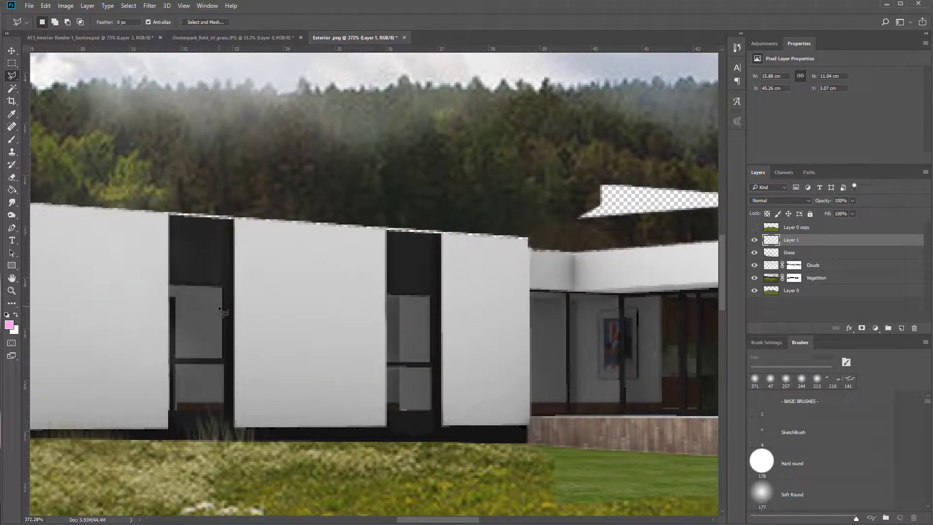
left_click(389, 296)
double_click(392, 367)
scroll(486, 365, "right", 1)
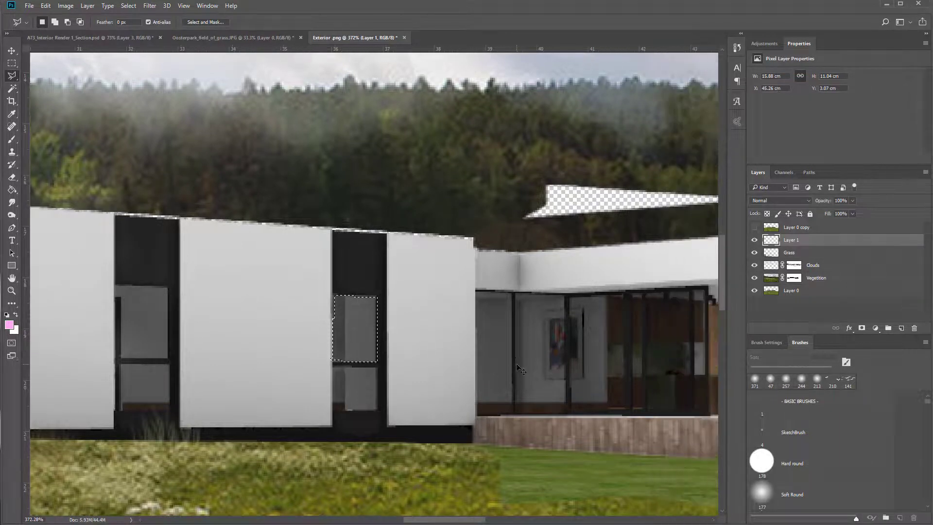
scroll(516, 369, "right", 1)
scroll(517, 370, "down", 5)
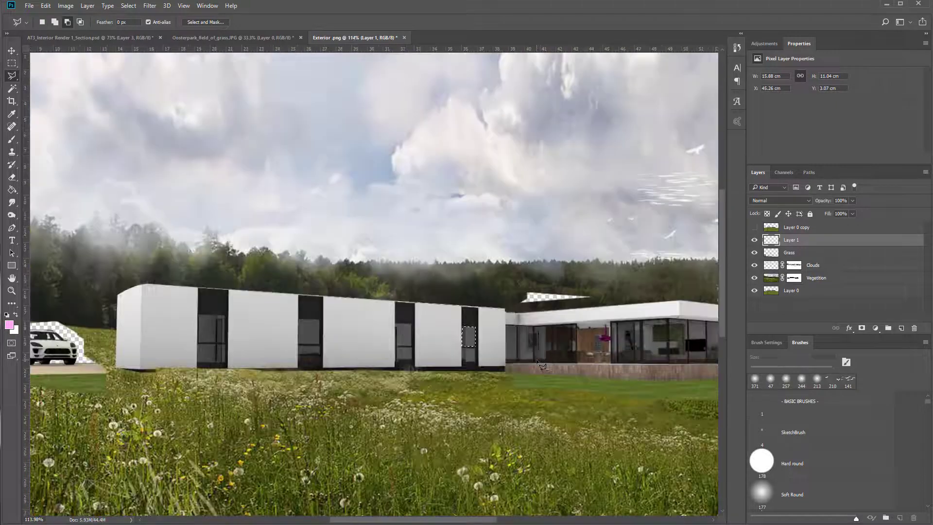
key("ctrl+z")
Add the upper and lower panes of the facade window nearest the glazed wing to the selection.
scroll(505, 366, "up", 2)
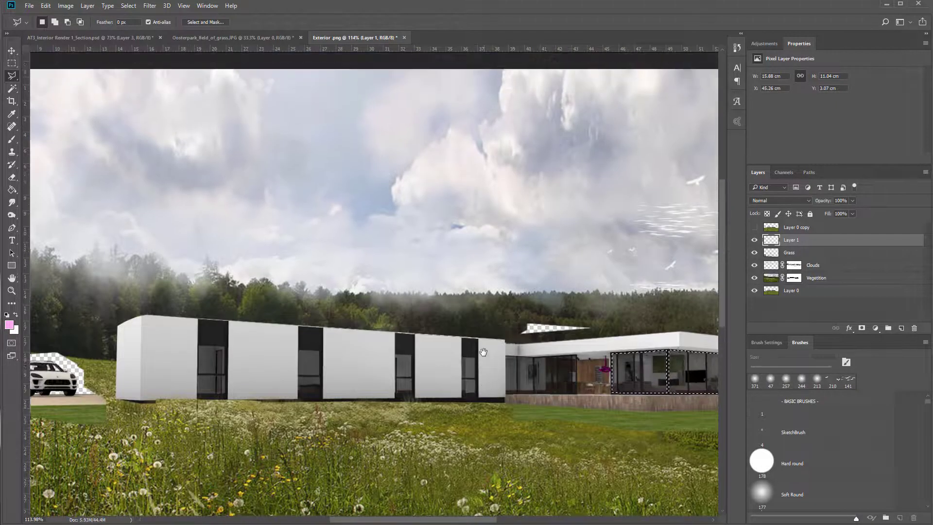
scroll(418, 365, "right", 2)
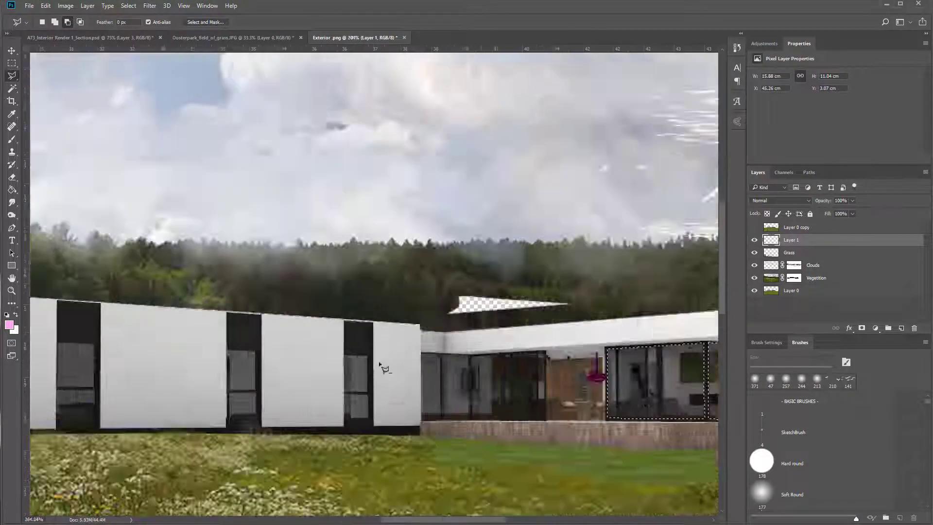
scroll(383, 364, "up", 6)
left_click_drag(393, 397, 382, 337)
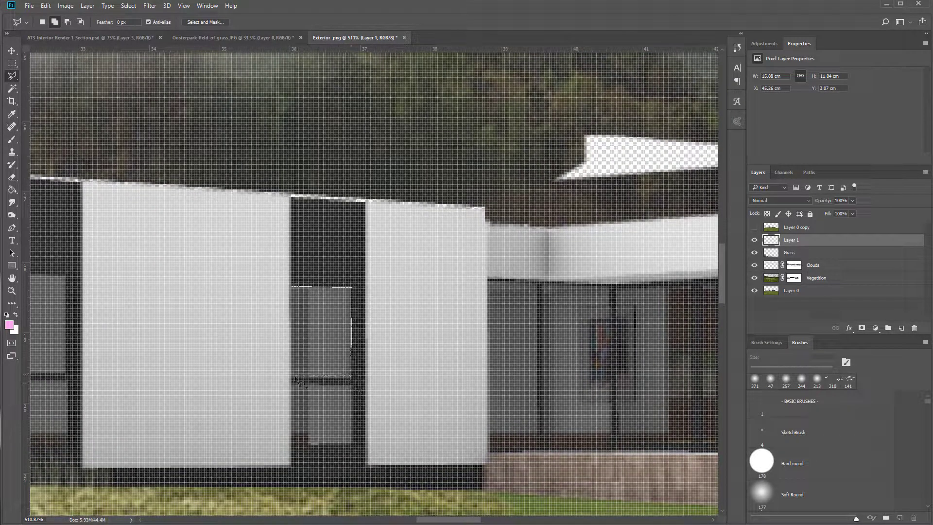
double_click(294, 378)
left_click(292, 386)
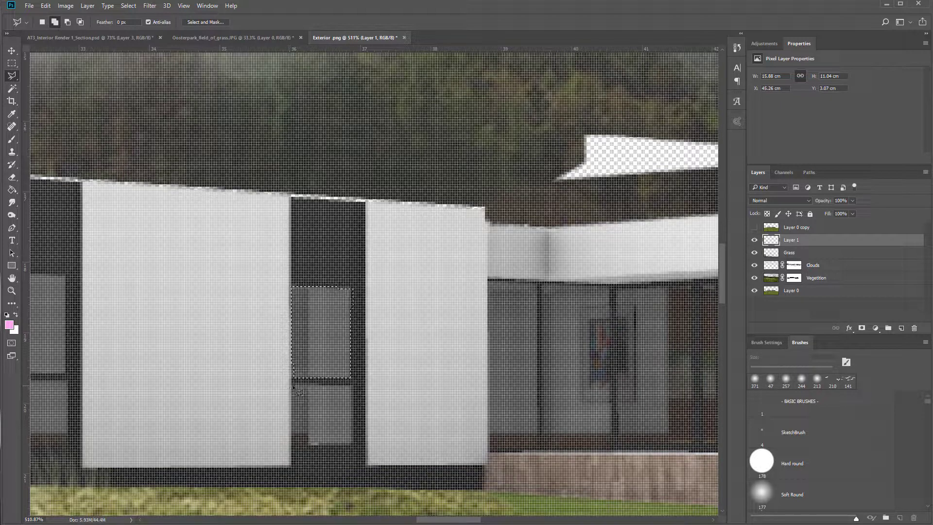
left_click(352, 443)
double_click(292, 443)
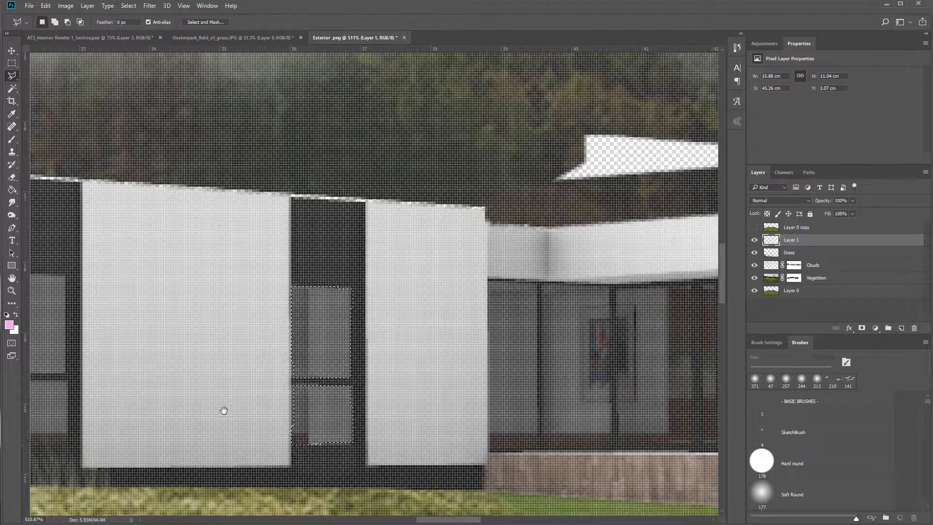
Add both glass panes of the neighbouring facade window, second from the glazed wing, to the selection.
left_click_drag(235, 418, 424, 405)
left_click(201, 277, "shift")
left_click(273, 275)
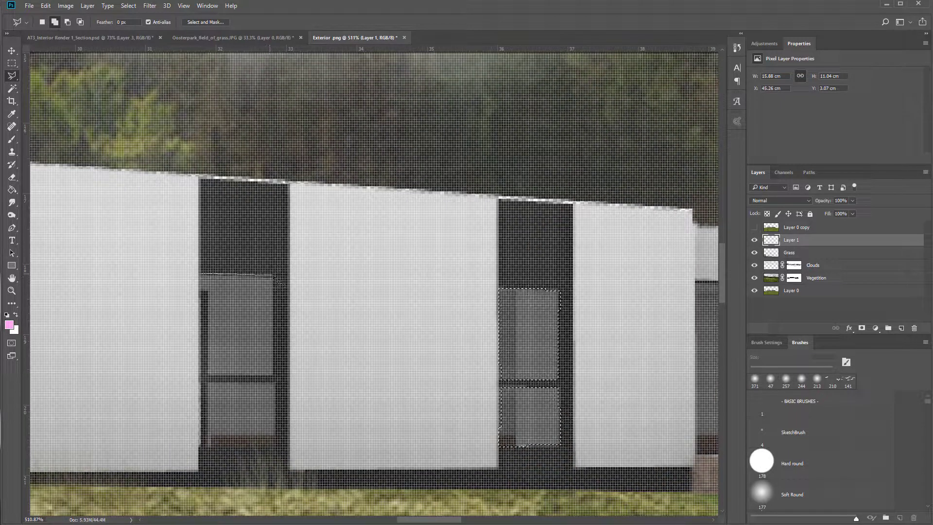
left_click(273, 375)
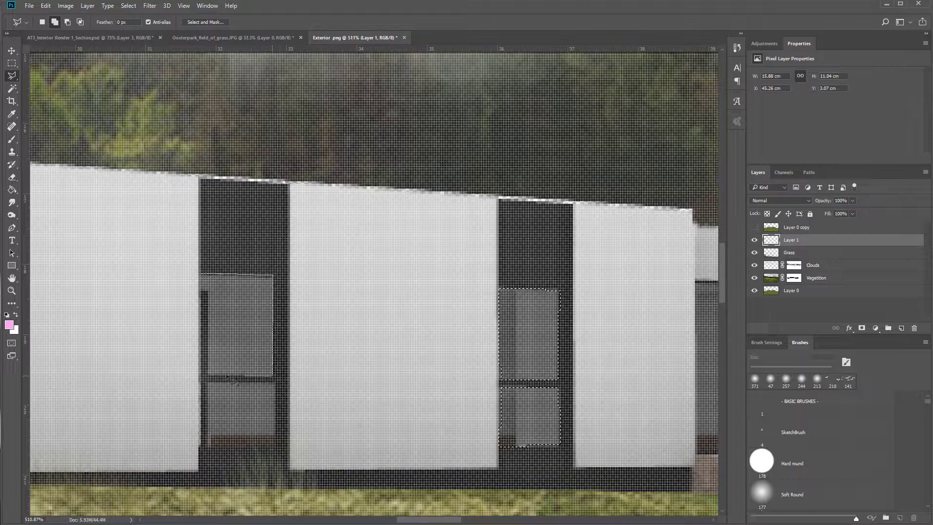
double_click(202, 376)
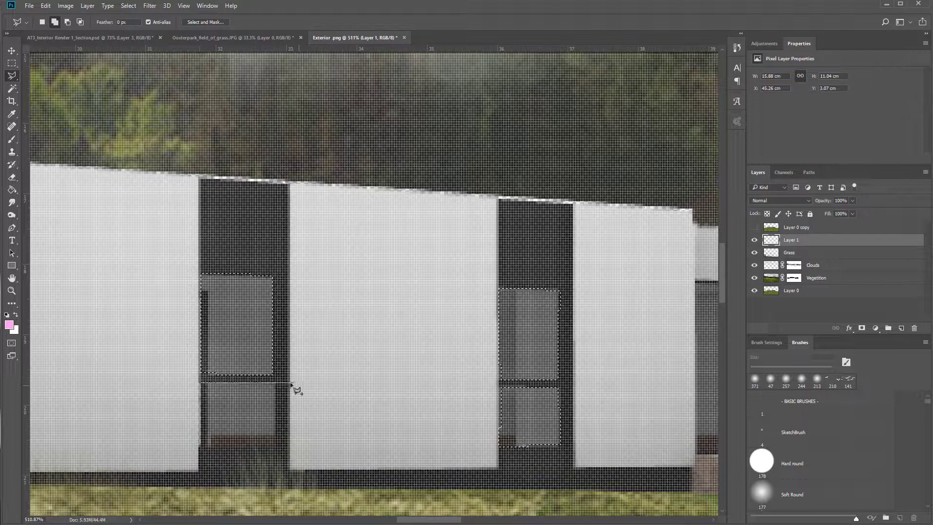
left_click(275, 383)
left_click(275, 447)
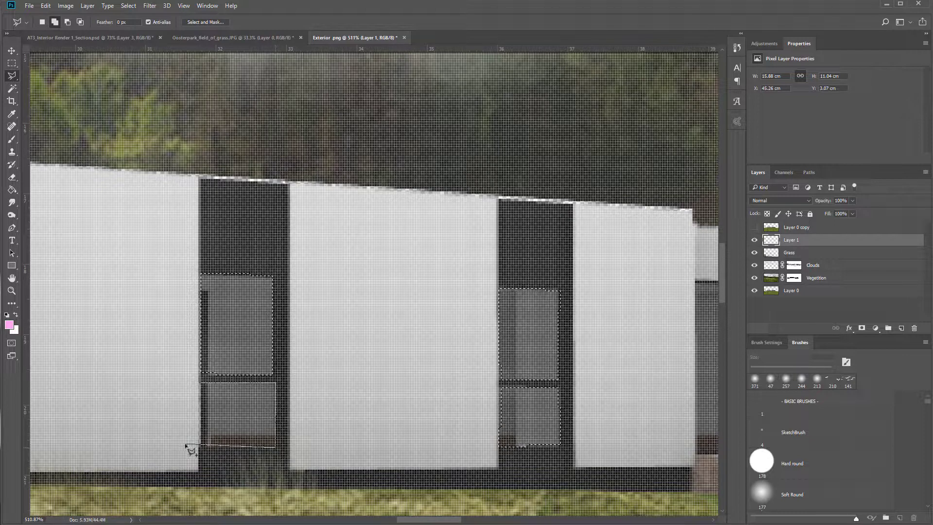
double_click(202, 449)
Save the selection as a new channel named Glazing in Exterior.png, and deselect the panes.
scroll(308, 422, "down", 3)
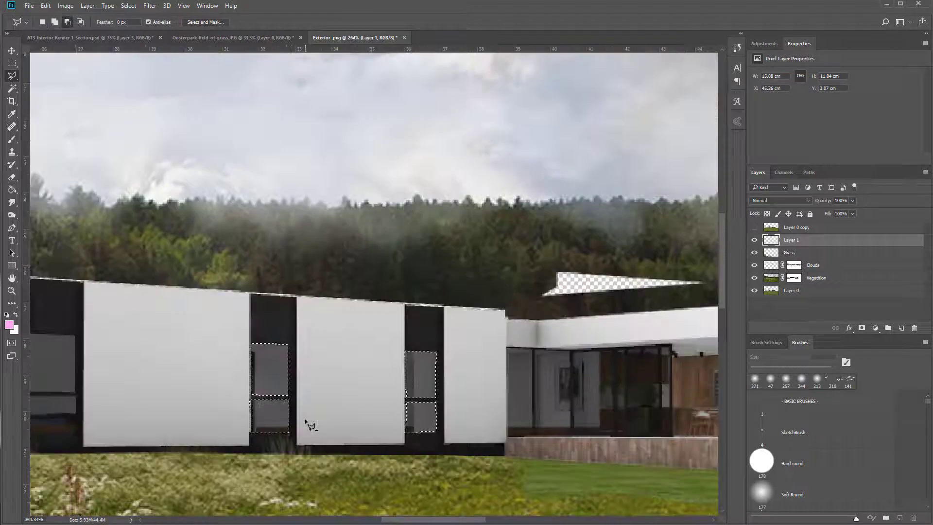
scroll(311, 410, "down", 1)
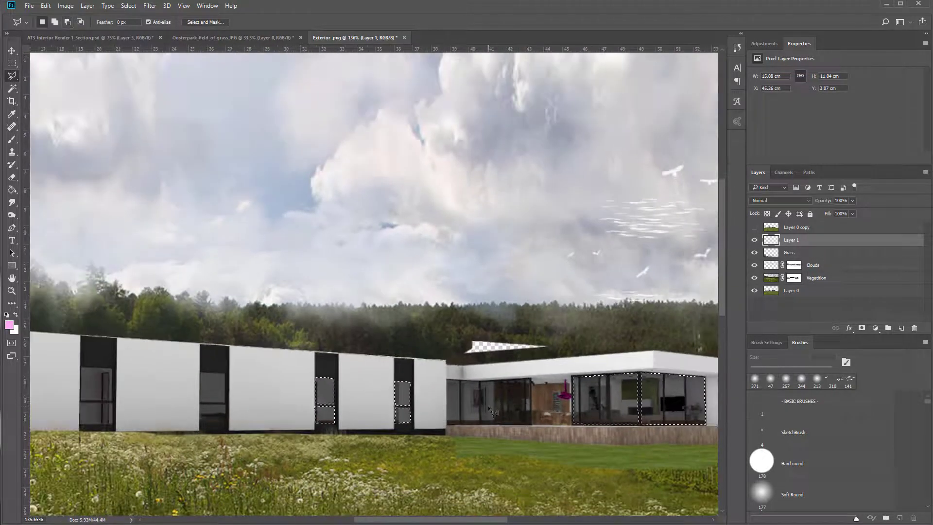
left_click_drag(452, 408, 435, 406)
left_click(129, 6)
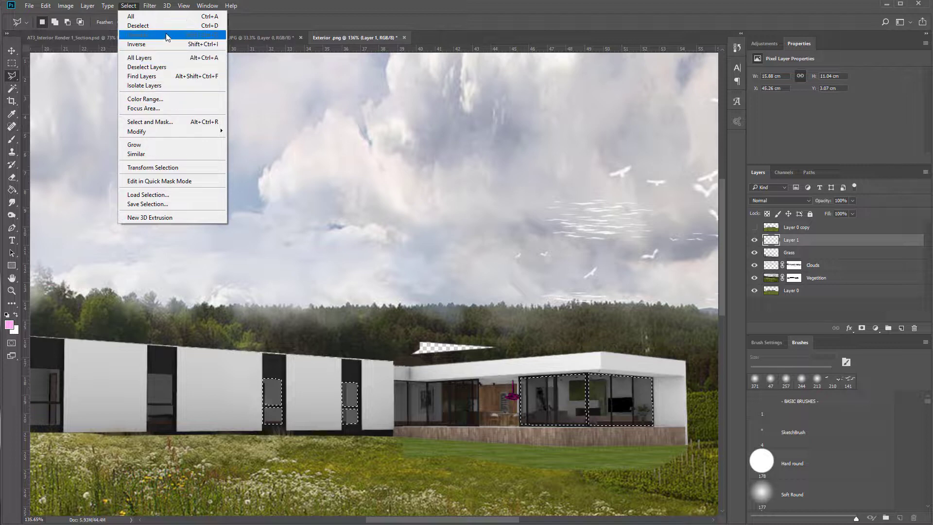
left_click(184, 203)
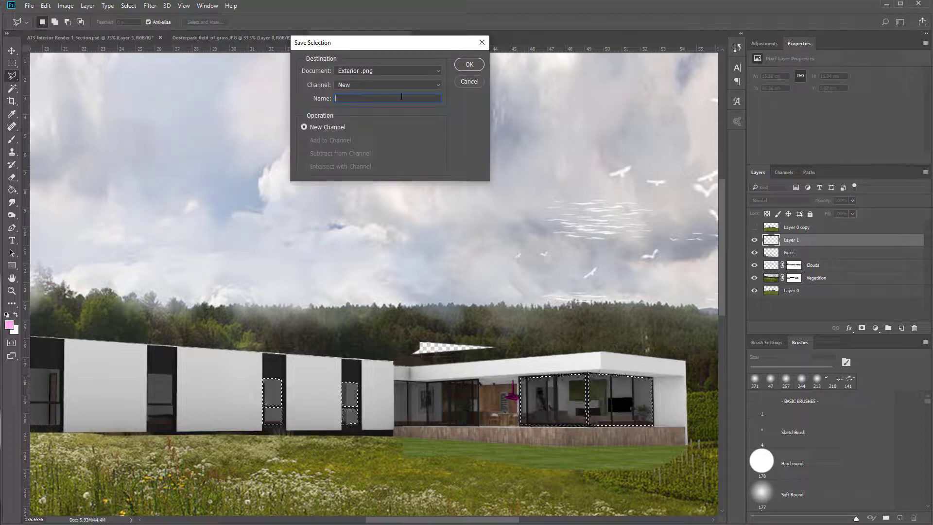
type("Glazing")
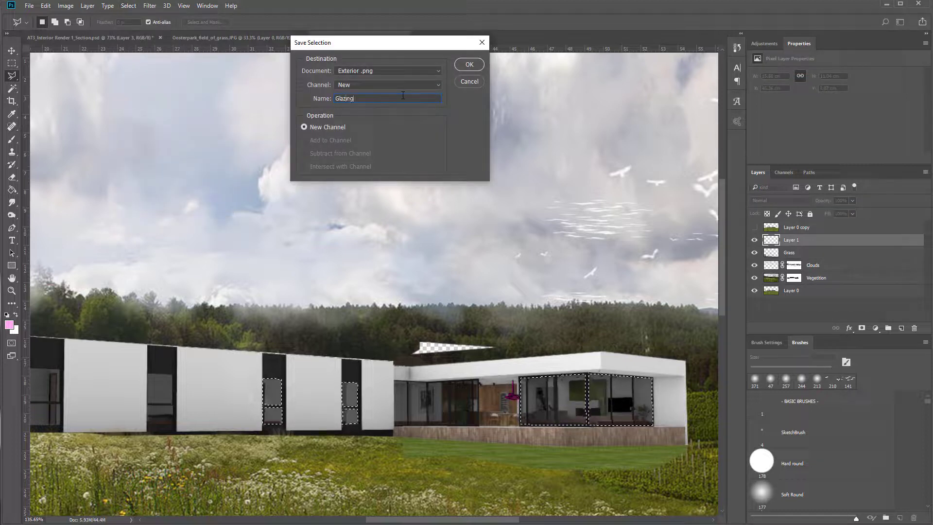
key("Return")
key("v")
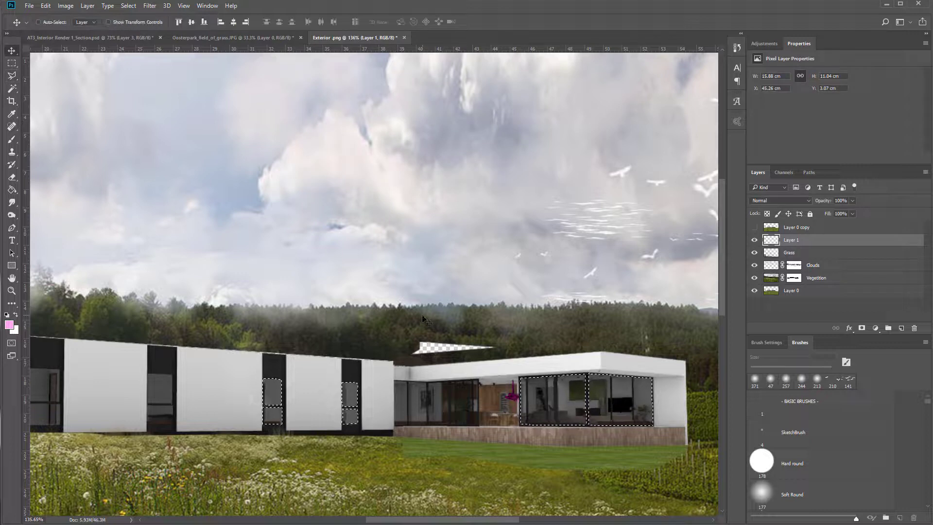
key("ctrl+d")
scroll(491, 423, "down", 1)
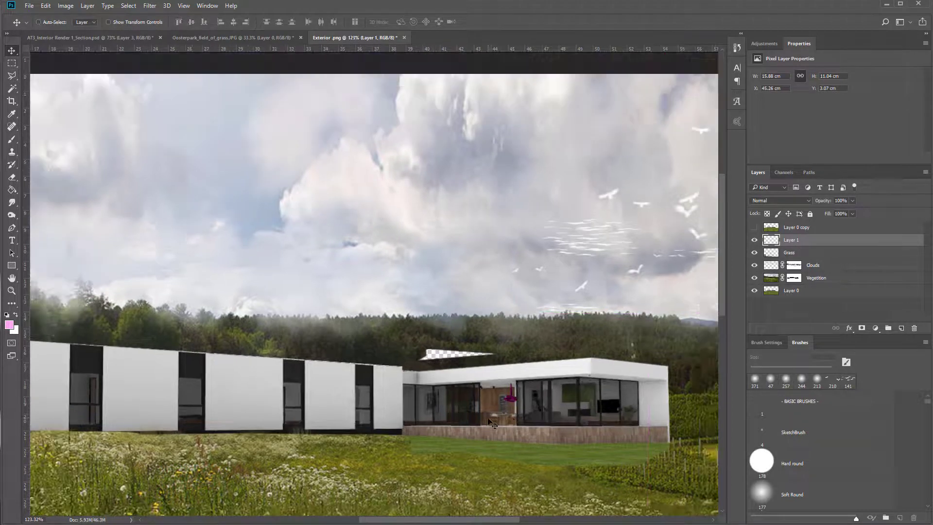
Load the saved Glazing channel as a new selection.
left_click(129, 6)
left_click(176, 200)
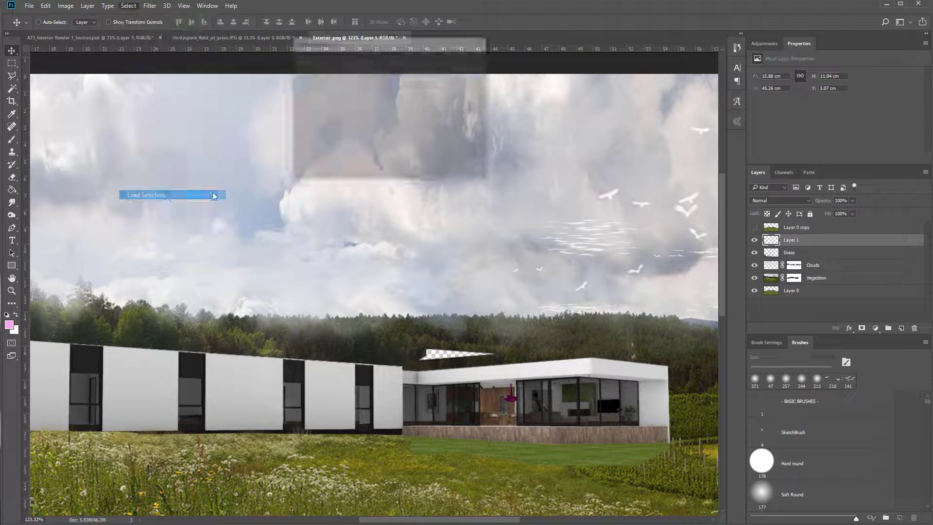
left_click(351, 85)
left_click(346, 111)
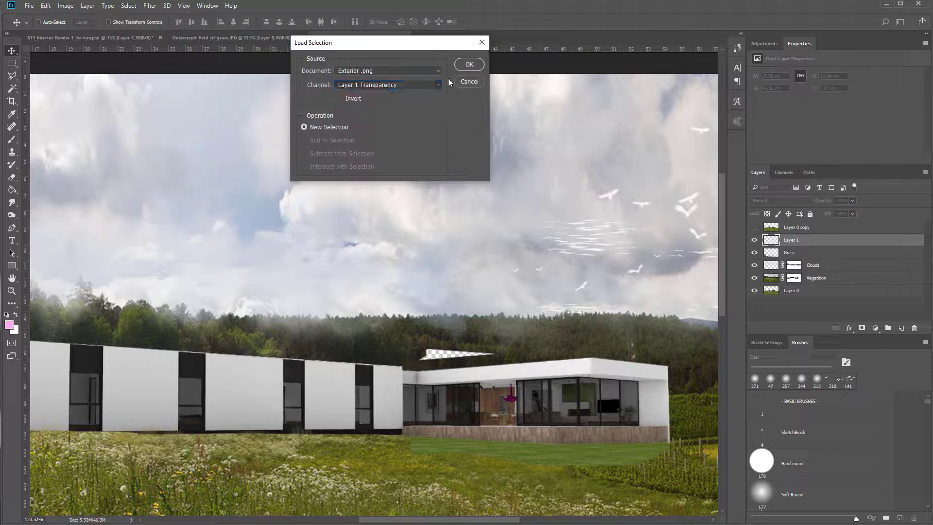
left_click(421, 85)
left_click(357, 107)
left_click(469, 65)
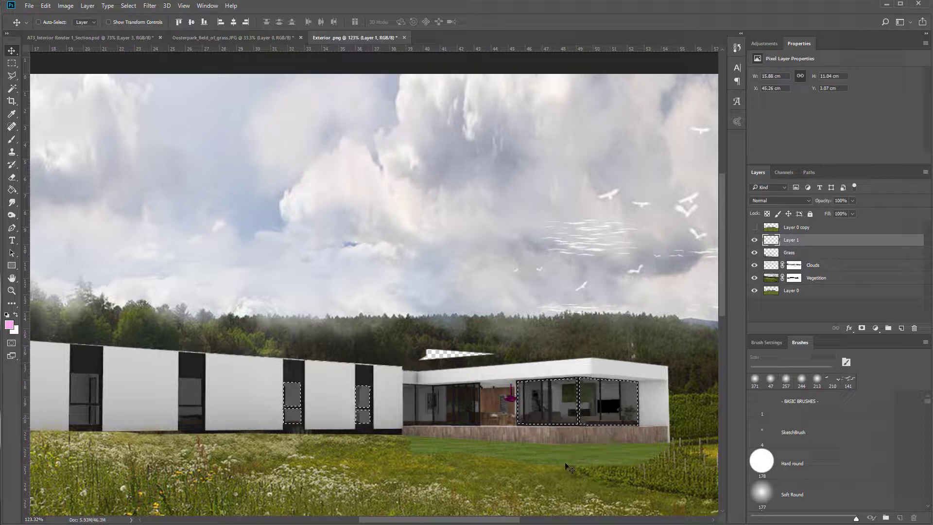
Deselect the glazing panes in Exterior.png and move Layer 1 above the hidden Layer 0 copy.
left_click(201, 41)
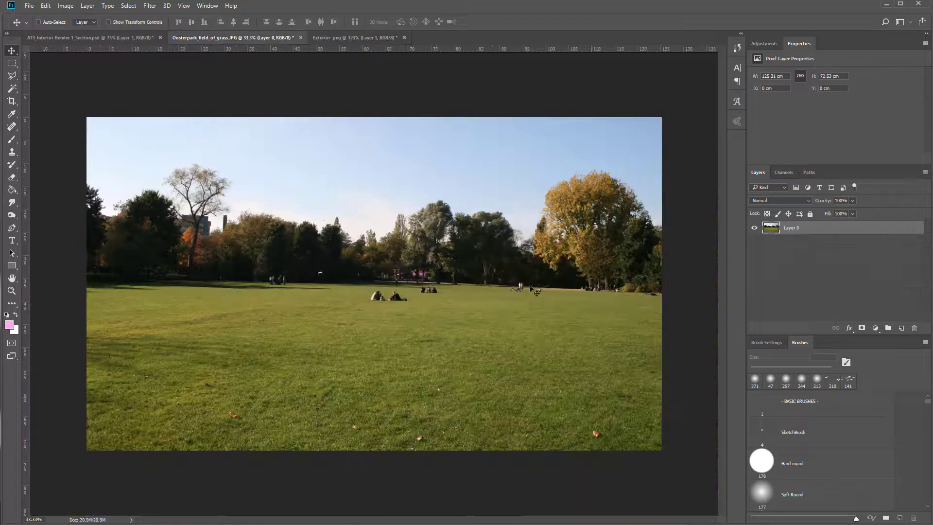
left_click(357, 39)
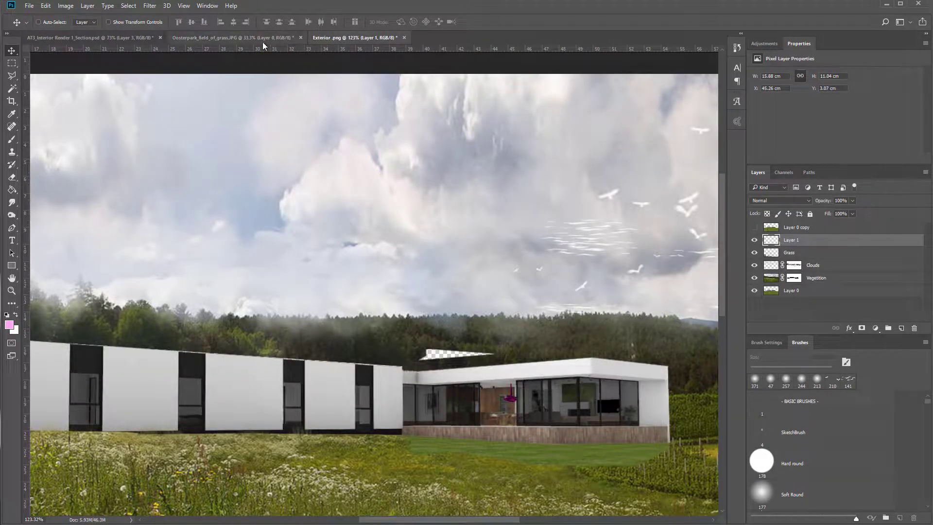
left_click(264, 41)
left_click_drag(474, 294, 392, 233)
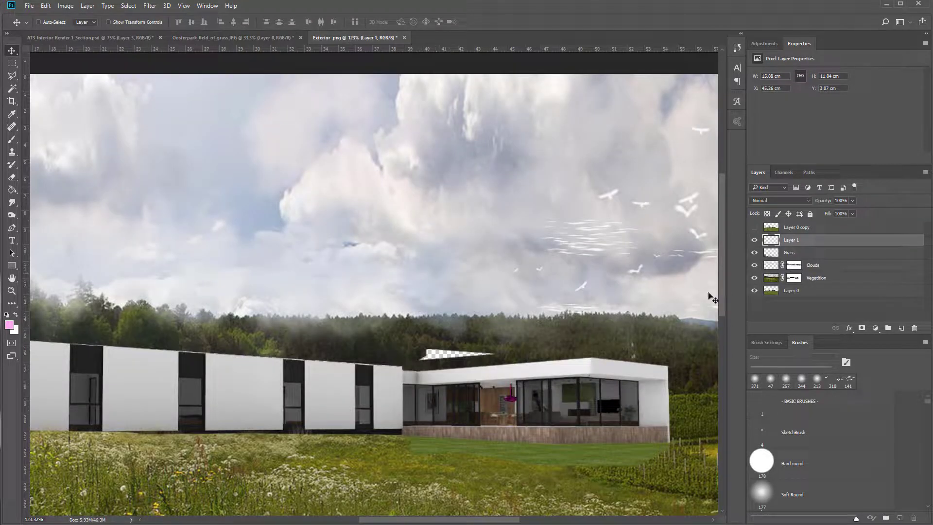
left_click_drag(801, 243, 801, 223)
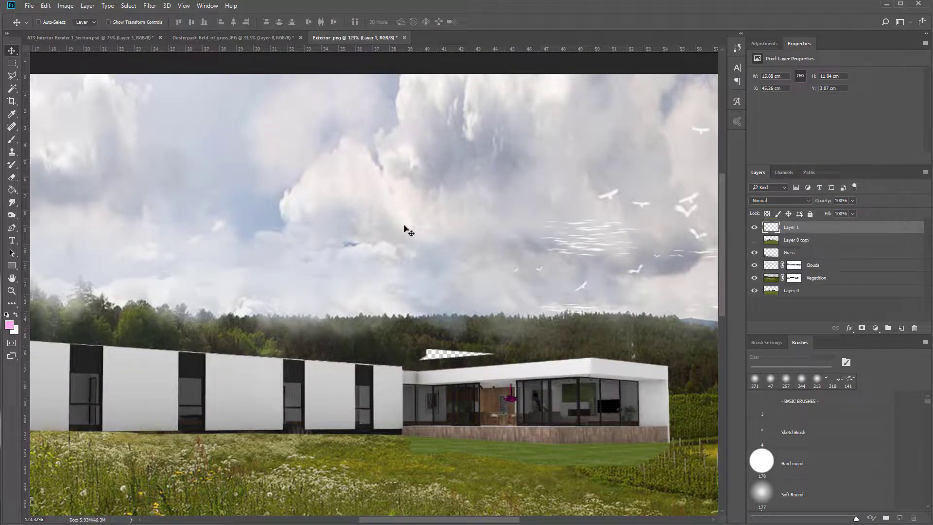
Copy the Oosterpark field-of-grass photo into Exterior.png as a new layer at the top of the layer stack.
left_click(241, 39)
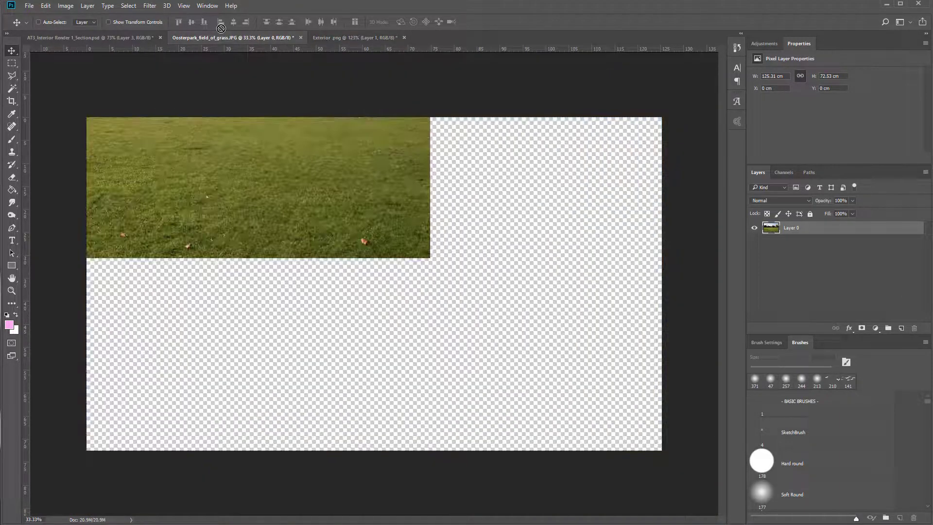
left_click_drag(324, 37, 482, 377)
key("ctrl+0")
Scale the park photo down to about 44.7 × 25.8 cm and place it over the house so it covers the glazing.
key("ctrl+t")
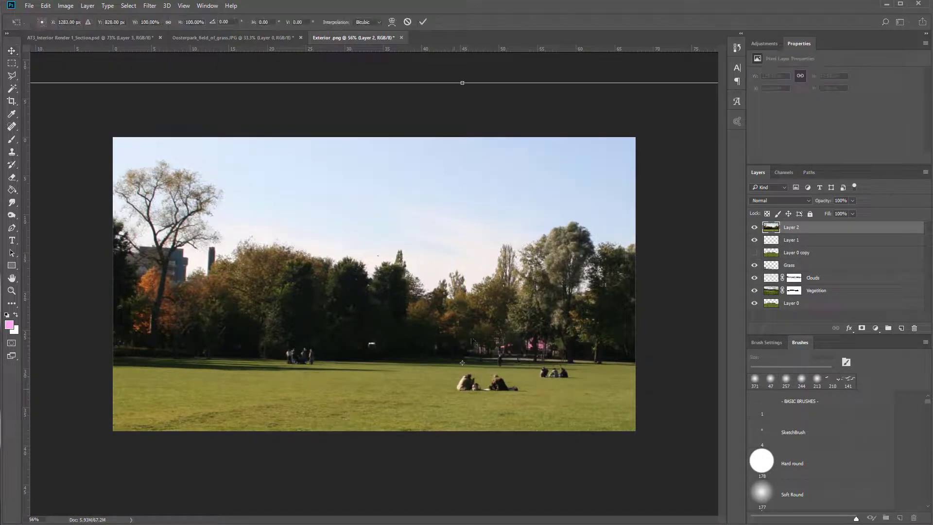
key("ctrl+0")
left_click_drag(666, 469, 432, 334)
left_click_drag(373, 287, 444, 339)
left_click_drag(505, 386, 450, 329)
key("Return")
scroll(450, 330, "up", 3)
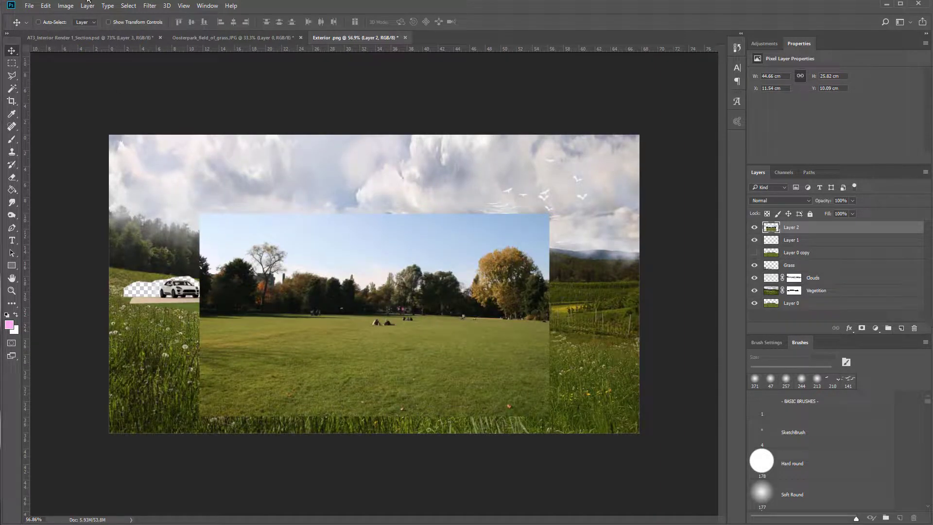
Load the saved Glazing channel as a selection over the park photo.
left_click(127, 6)
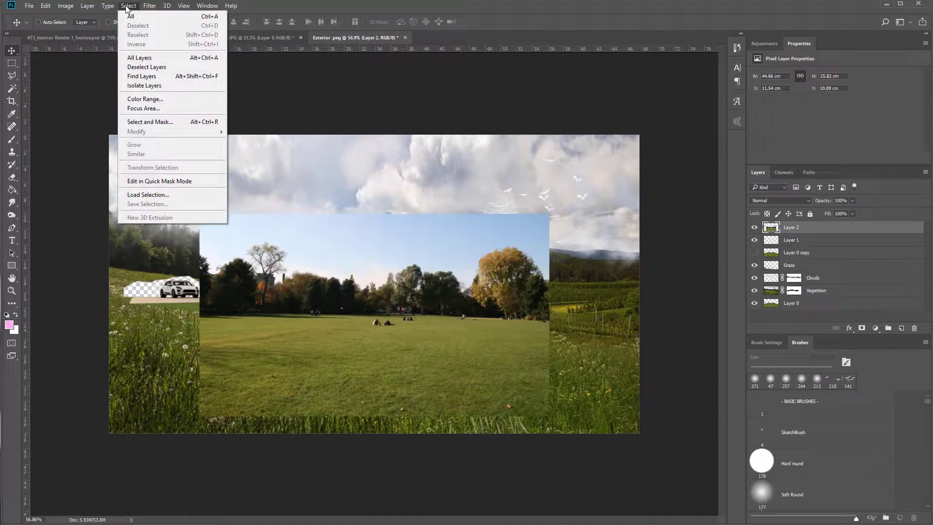
left_click(140, 195)
left_click(355, 85)
left_click(354, 106)
left_click(468, 65)
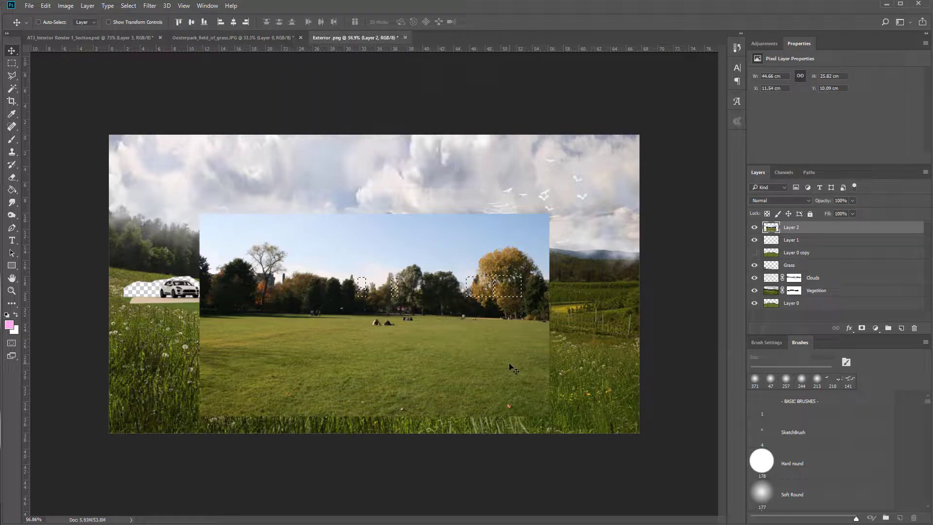
Try to mask the park photo layer with the inverted glazing selection, and restore the original selection.
key("ctrl+shift+i")
left_click(861, 328)
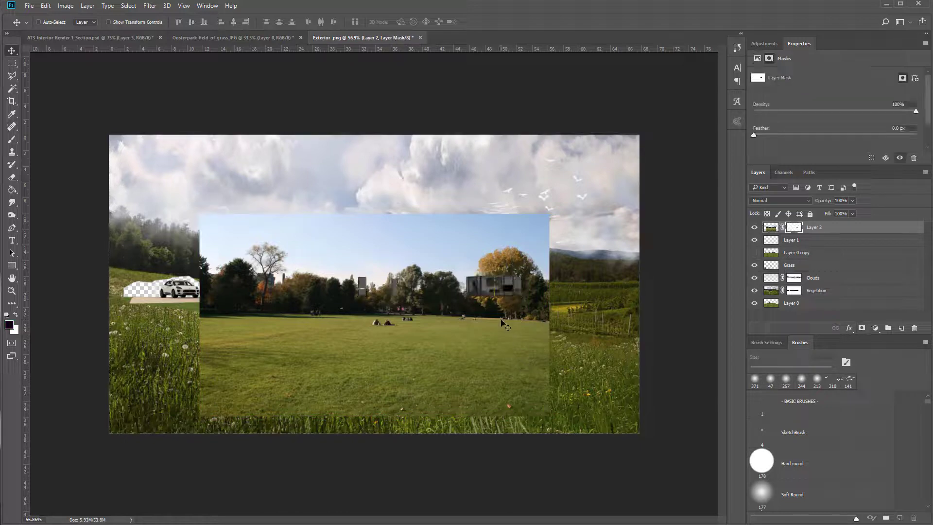
key("ctrl+z")
key("ctrl+shift+i")
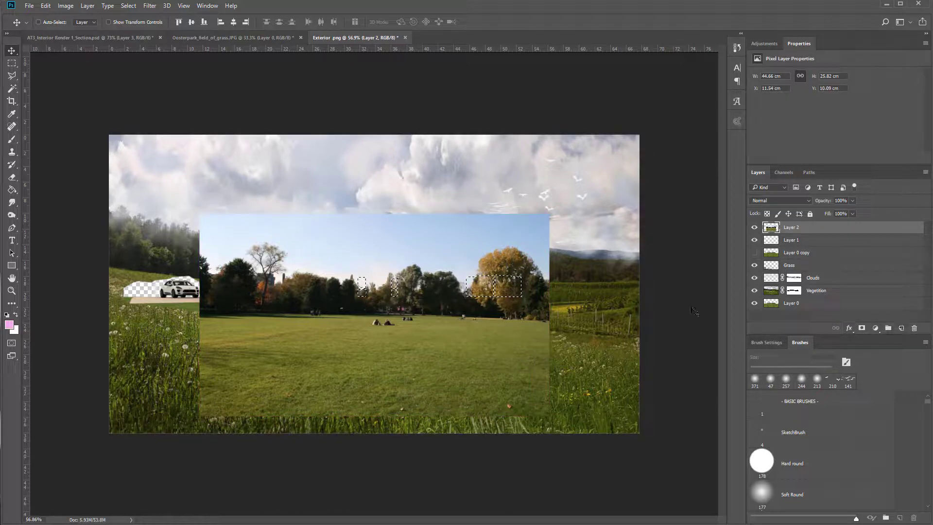
Mask the park photo layer to the glazing selection and set the layer's opacity to 16%.
left_click(862, 328)
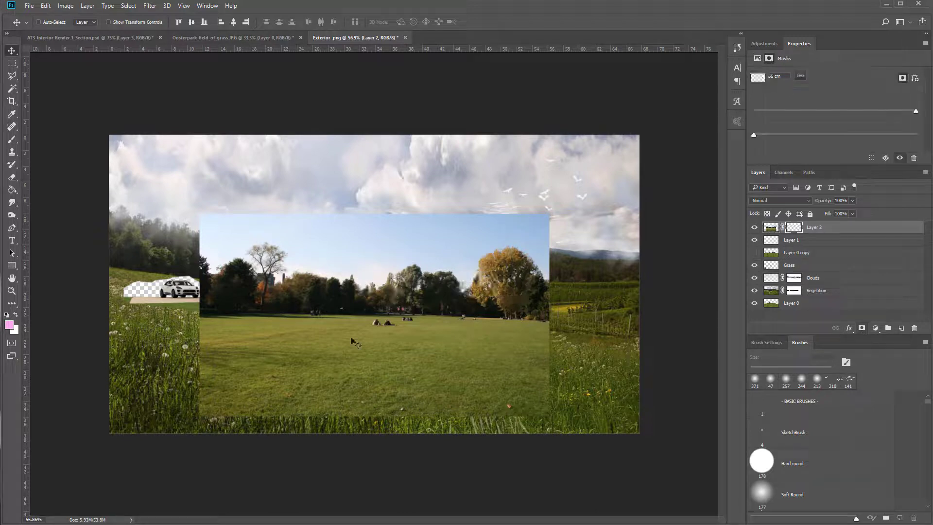
scroll(449, 294, "up", 4)
scroll(449, 294, "up", 2)
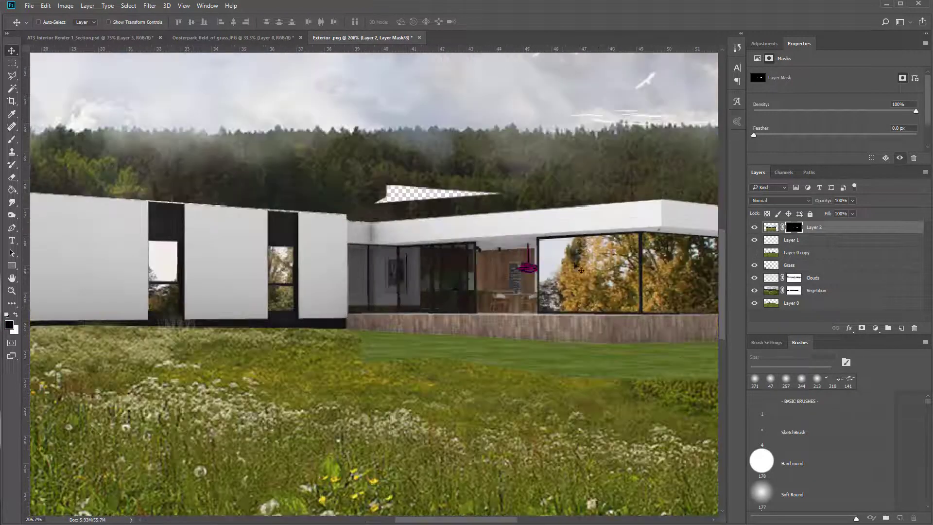
left_click_drag(431, 327, 360, 321)
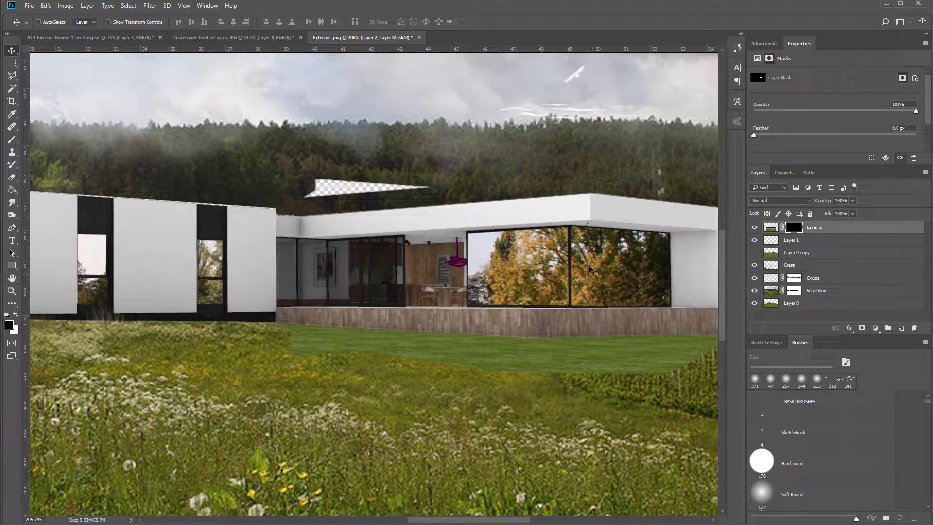
scroll(518, 239, "down", 1)
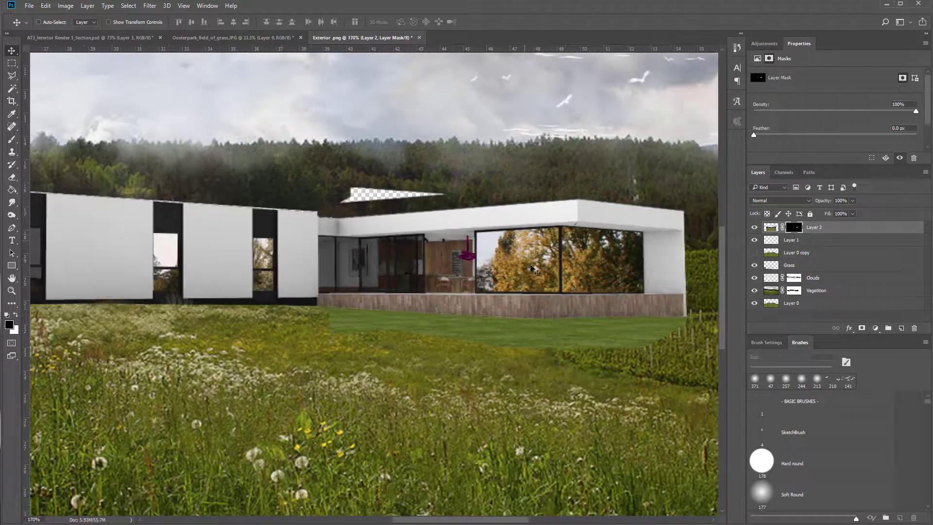
left_click_drag(826, 211, 821, 212)
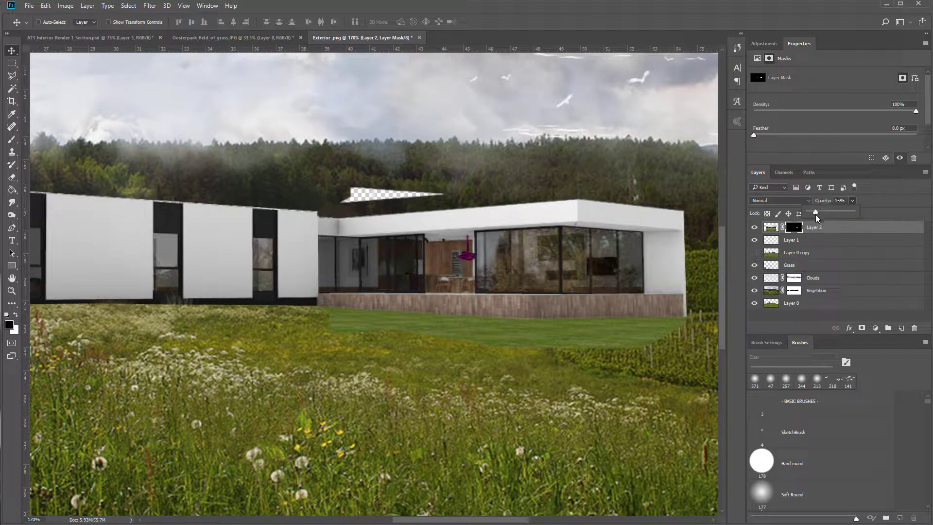
Examine the glass reflections along the facade and glazed wing, comparing them with the park photo layer hidden and shown.
scroll(477, 280, "up", 1)
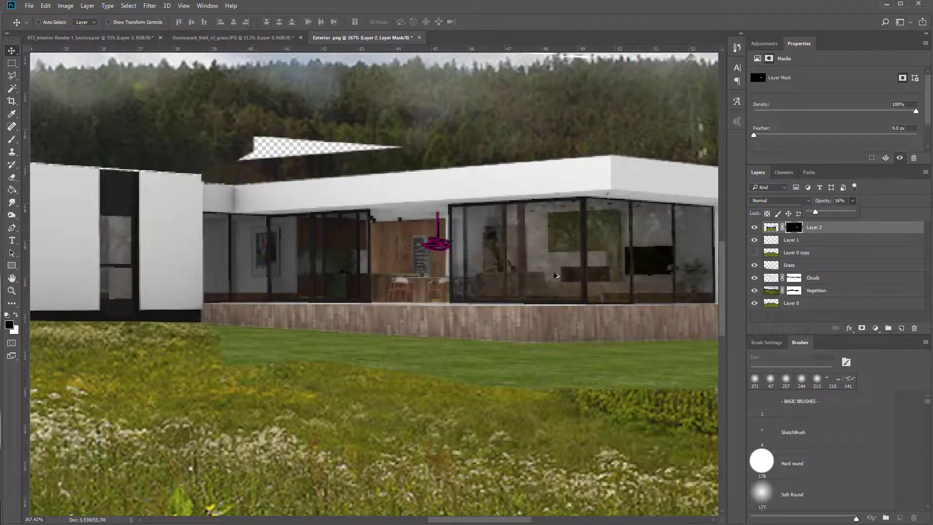
scroll(519, 242, "up", 1)
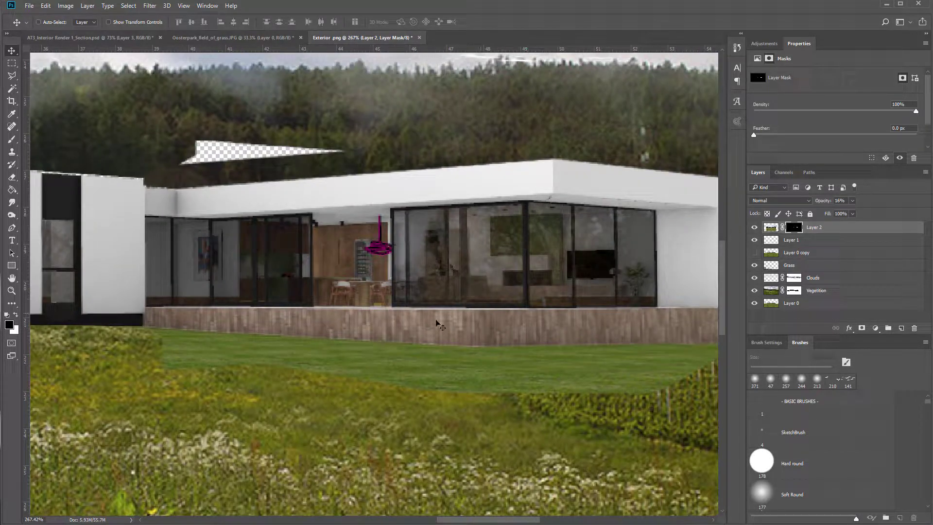
left_click_drag(495, 311, 628, 333)
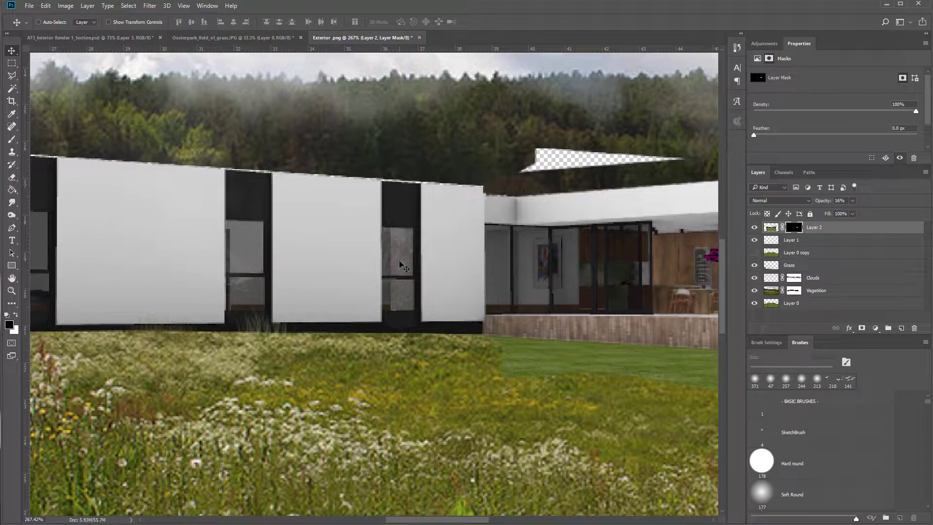
left_click_drag(188, 343, 260, 351)
left_click_drag(499, 356, 247, 354)
key("ctrl+z")
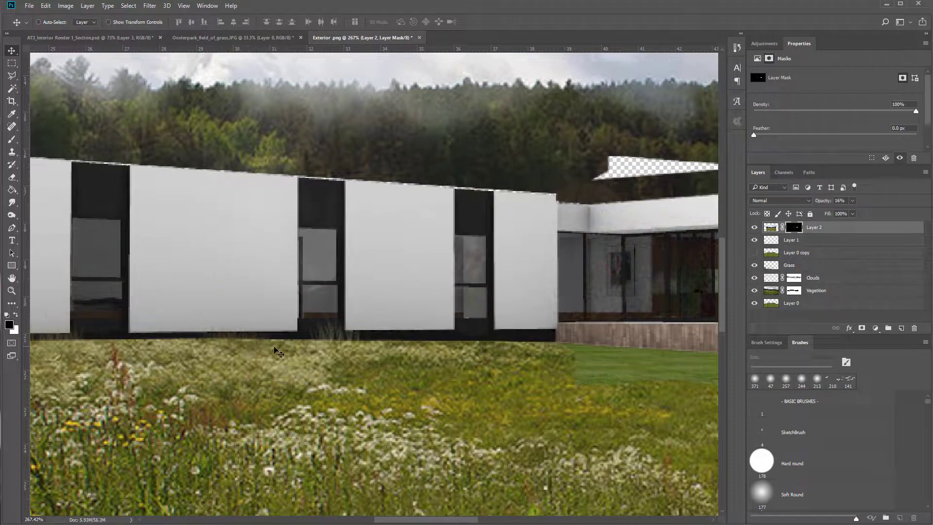
scroll(491, 370, "down", 1)
left_click_drag(617, 383, 421, 386)
left_click(755, 227)
scroll(604, 378, "down", 1)
left_click_drag(603, 381, 565, 392)
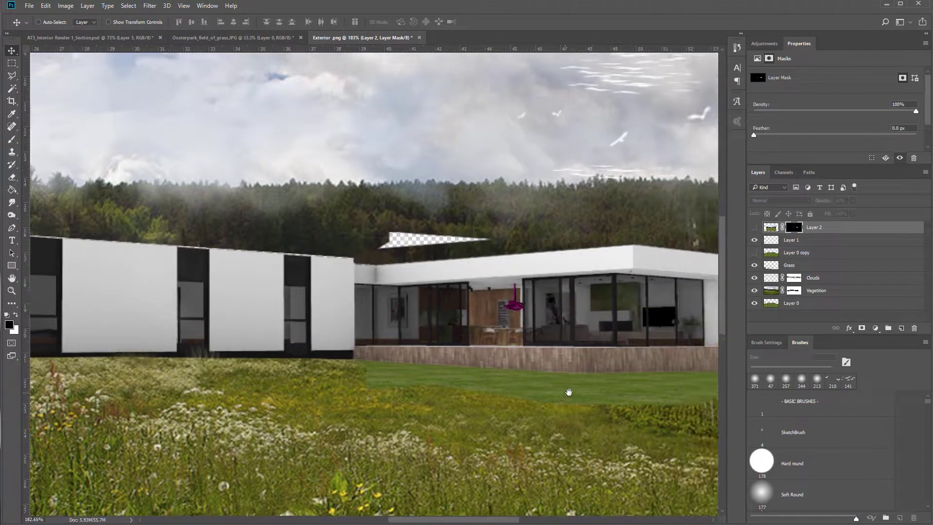
left_click(754, 227)
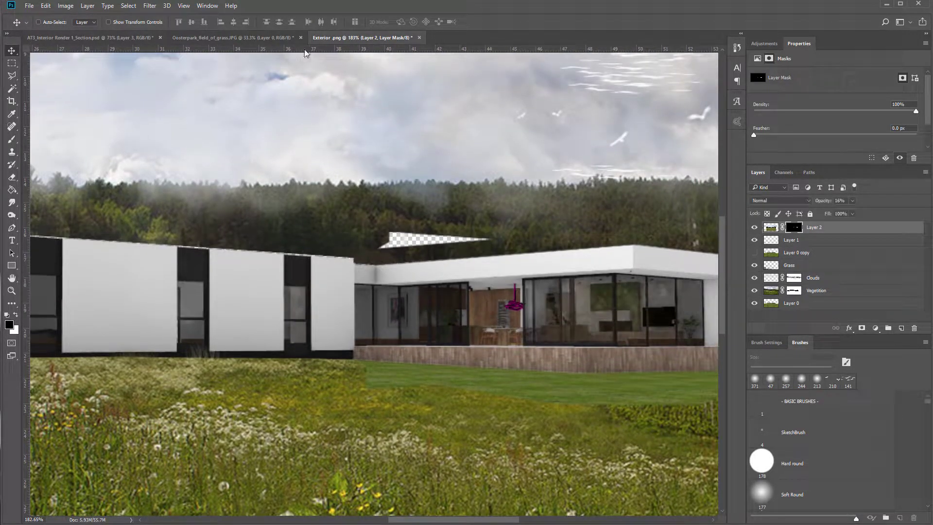
Switch to the AT3_Interior Render 1_Section document and examine its living, dining and kitchen areas.
left_click(250, 38)
left_click(74, 38)
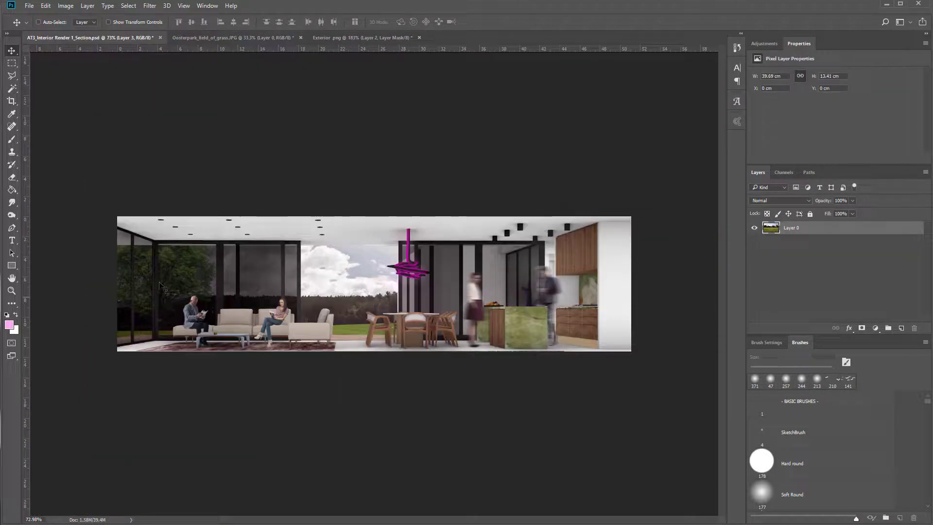
scroll(145, 289, "up", 5)
left_click_drag(313, 319, 416, 316)
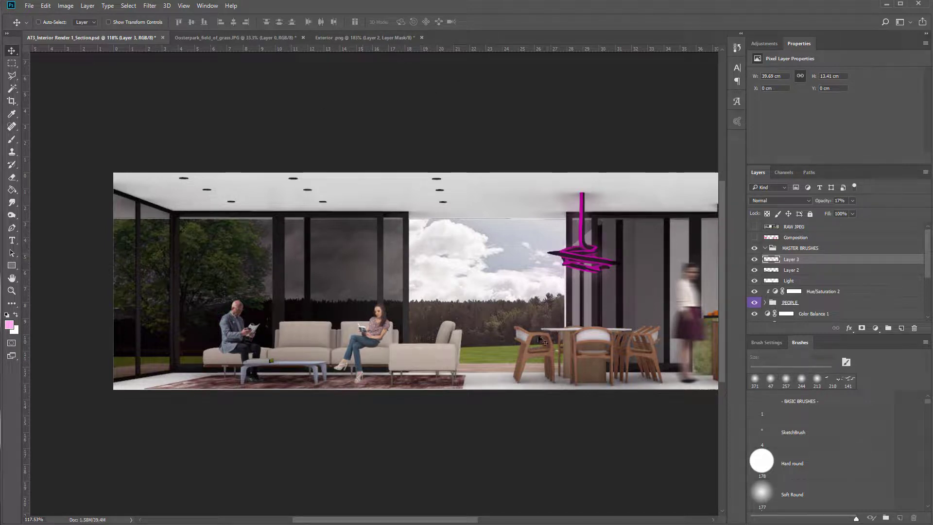
left_click_drag(529, 369, 445, 364)
scroll(449, 369, "down", 3)
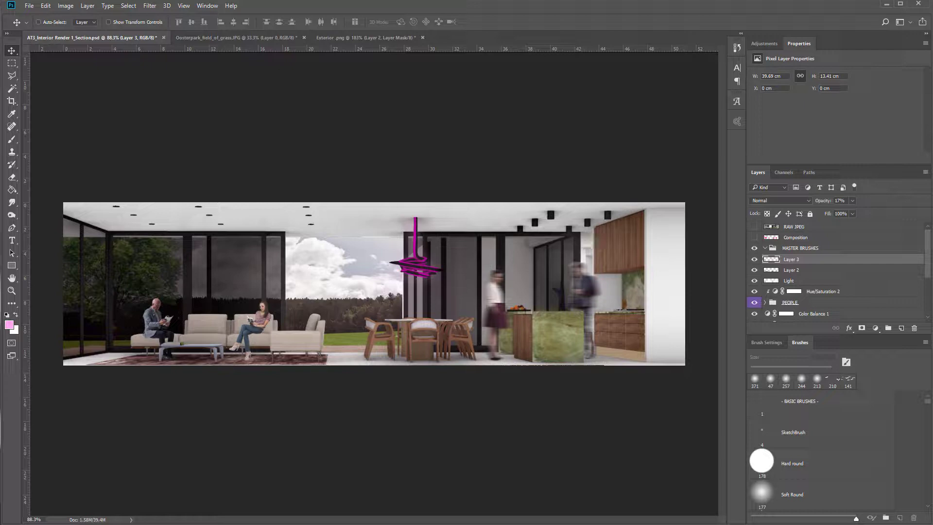
Open the sun_7 image from the Z_Library folder 04_Textures & IES Lights 07.02, Blocks, Misolanious.
key("ctrl")
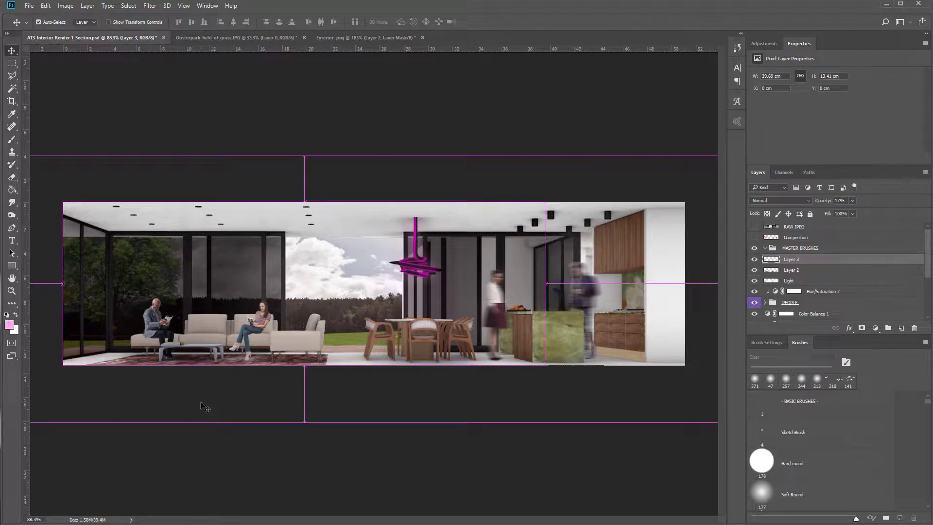
key("ctrl+o")
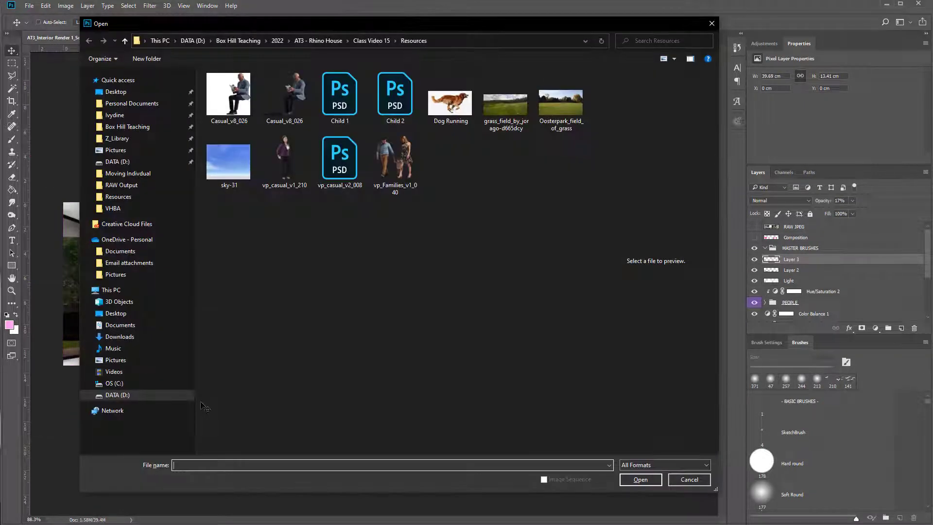
left_click(125, 40)
left_click(125, 41)
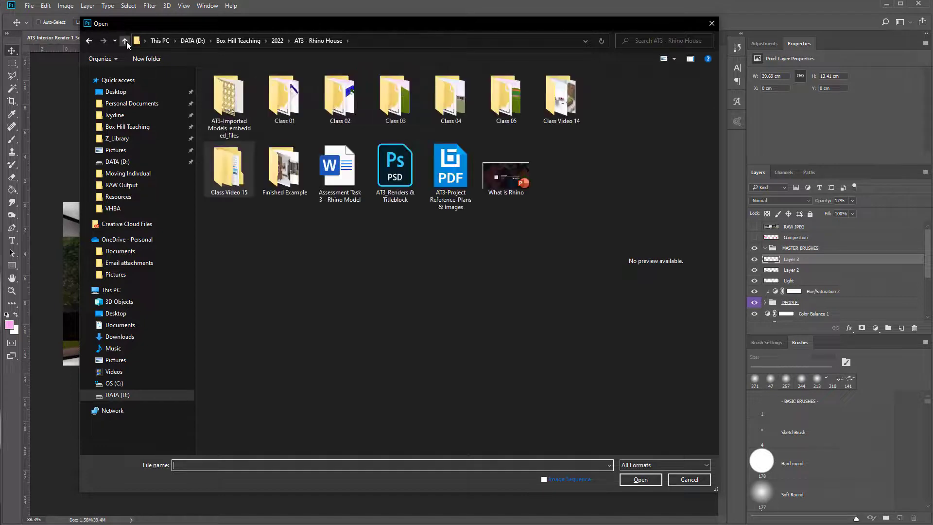
left_click(131, 142)
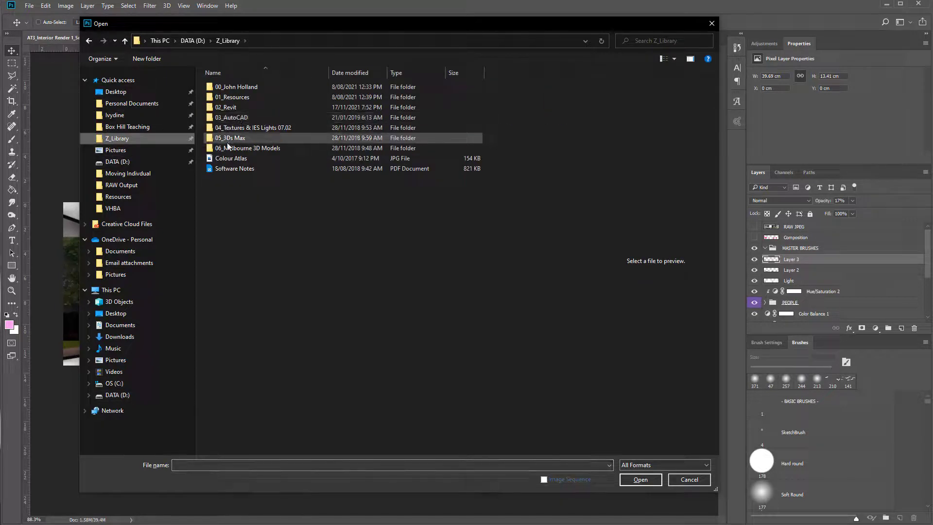
double_click(255, 129)
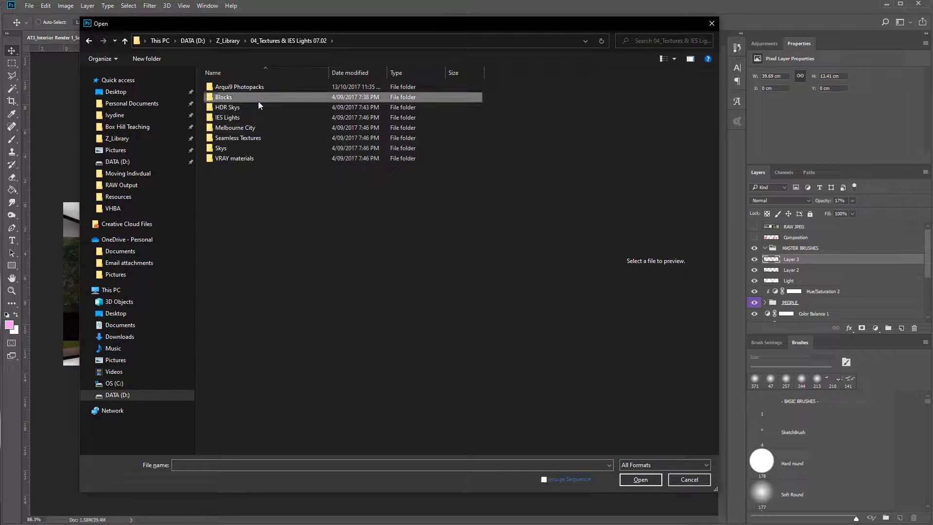
double_click(258, 97)
double_click(263, 128)
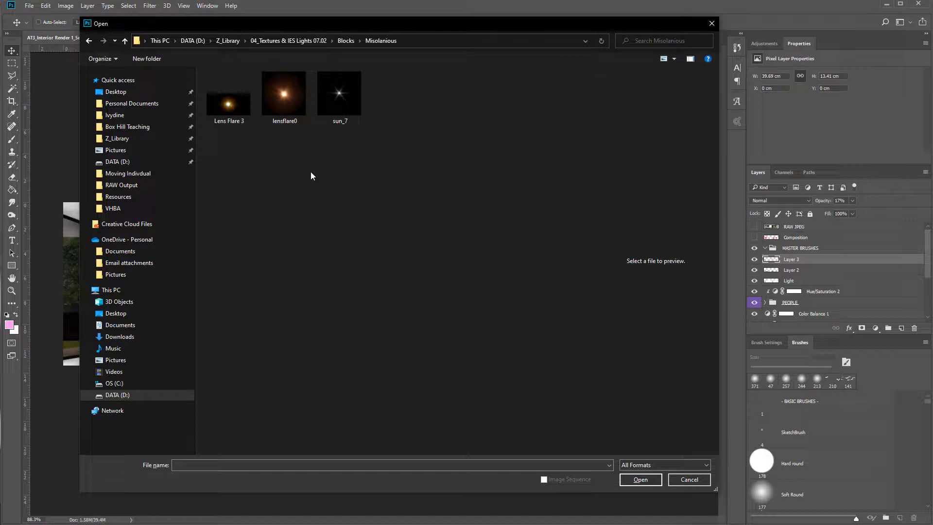
left_click(342, 108)
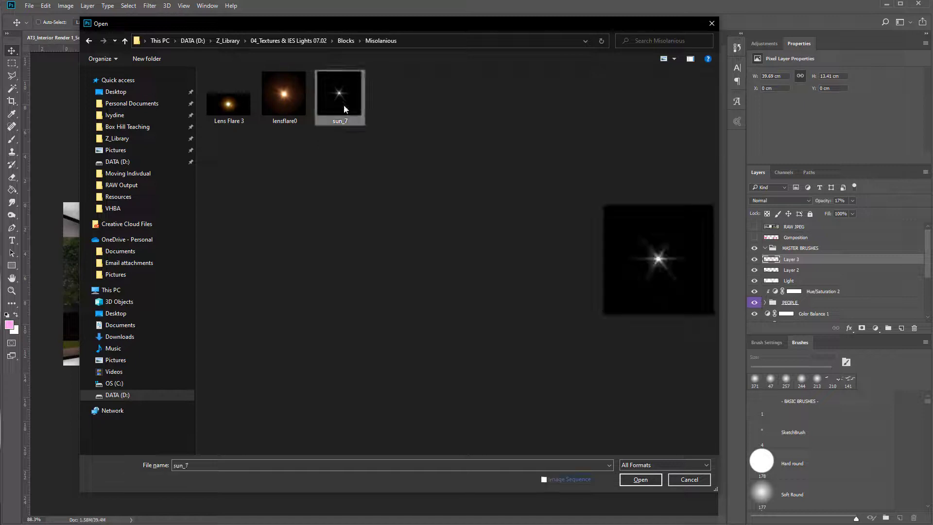
left_click(634, 477)
Copy the sun flare image into the interior render as a new layer and move it above the MASTER BRUSHES group.
left_click_drag(357, 307, 404, 288)
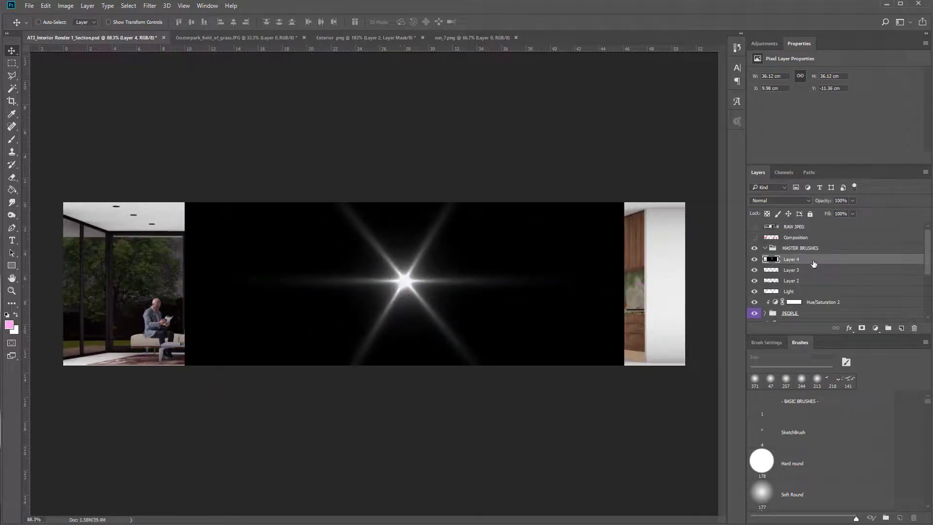
left_click(802, 265, "alt")
left_click(835, 278)
left_click_drag(831, 262, 820, 244)
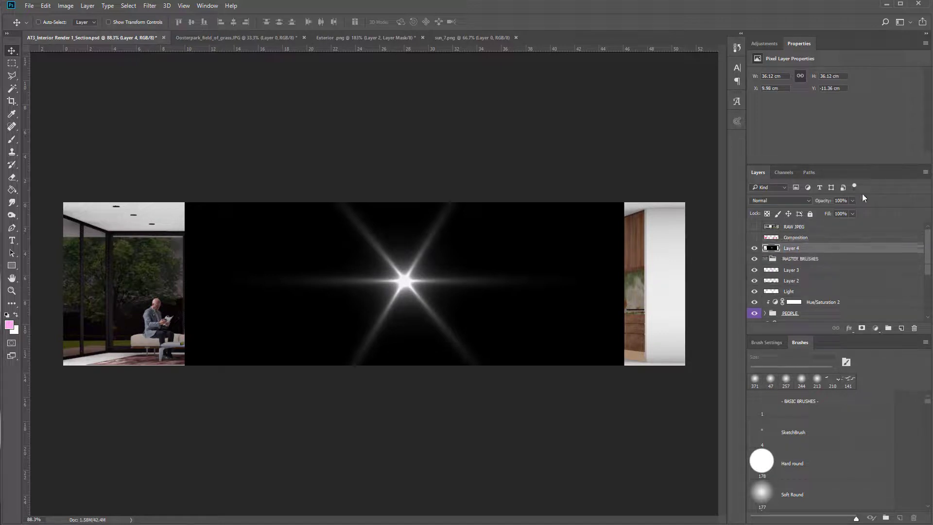
Try the Overlay and Lighten blend modes on the sun flare layer.
left_click(809, 201)
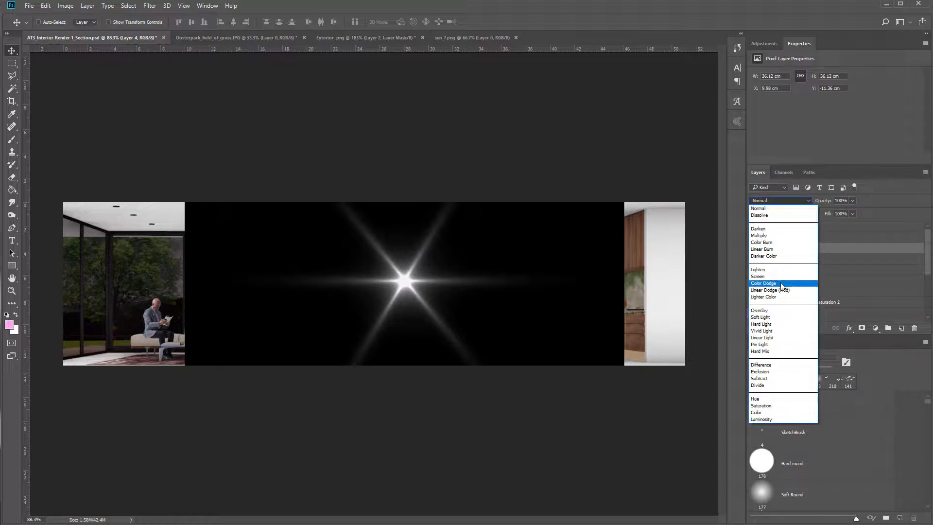
left_click(776, 310)
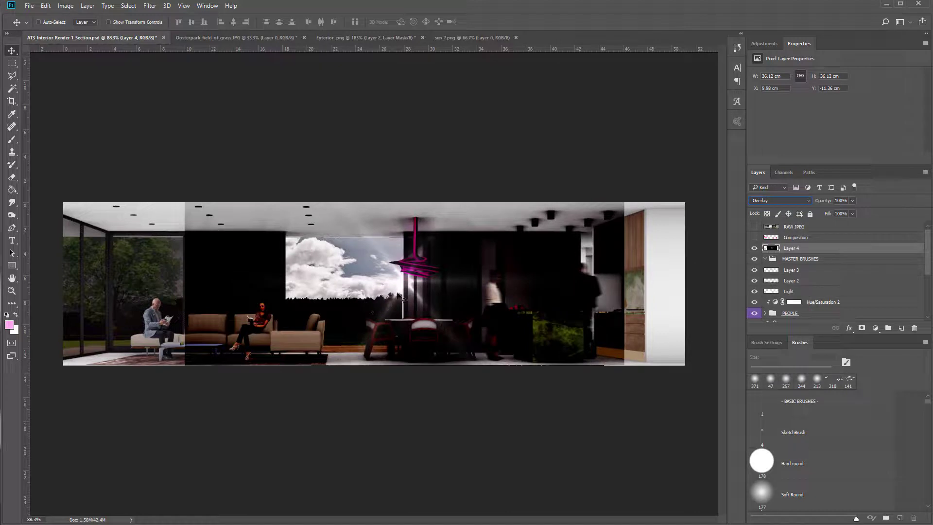
left_click(773, 199)
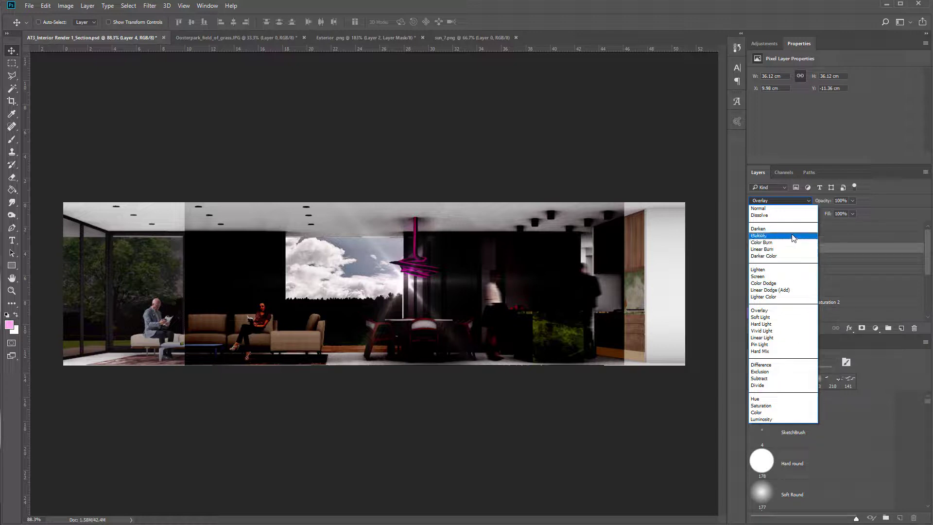
left_click(767, 235)
scroll(802, 203, "down", 4)
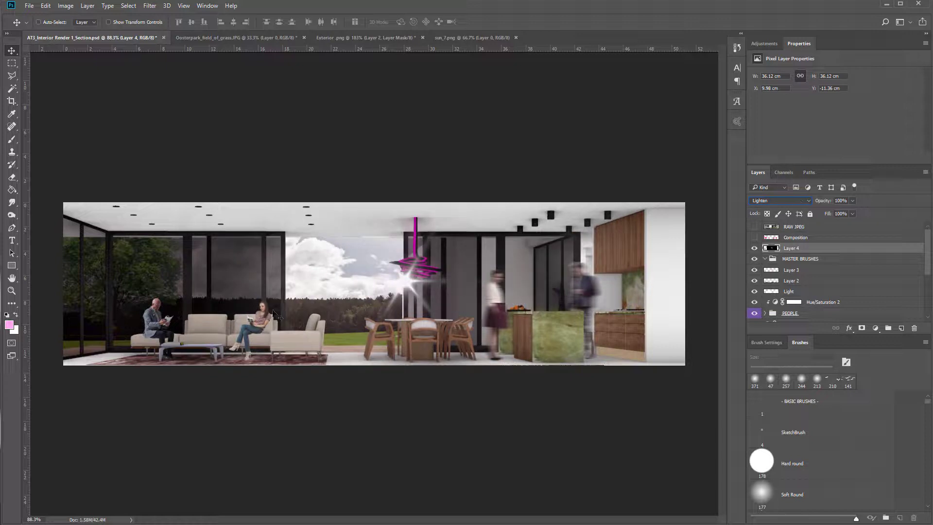
Move the sun flare onto the wooden kitchen cabinets and set its blend mode to Screen.
left_click_drag(416, 291, 597, 237)
key("Down")
left_click(777, 201)
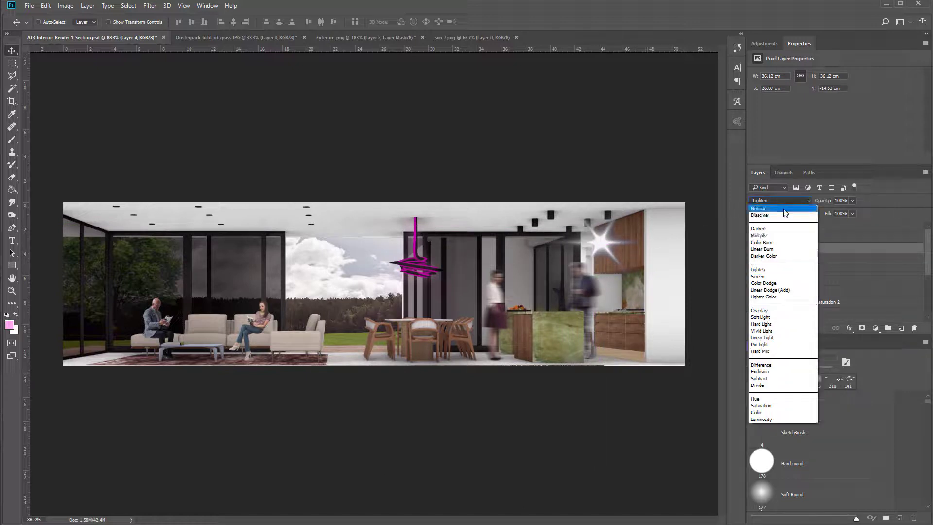
left_click(762, 277)
Scale the sun flare to 13.48% and place it directly beneath the ceiling spotlight nearest the kitchen cabinets.
left_click_drag(585, 258, 611, 230)
key("ctrl+t")
key("ctrl+minus")
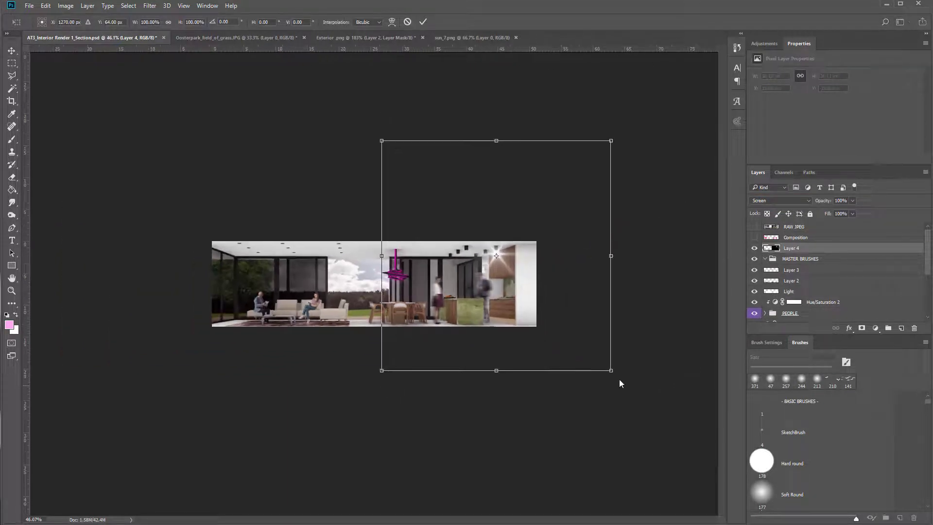
left_click_drag(611, 370, 503, 266)
scroll(494, 255, "up", 4)
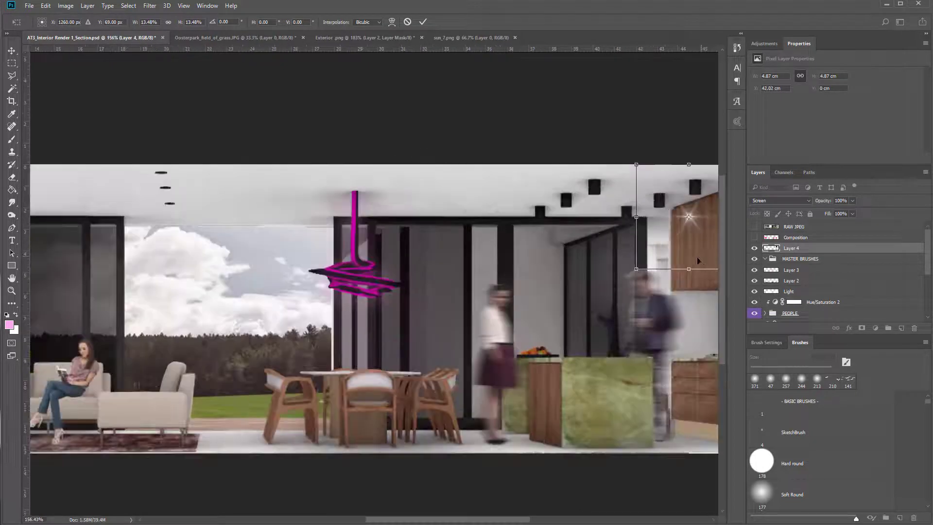
left_click_drag(531, 322, 382, 412)
key("Return")
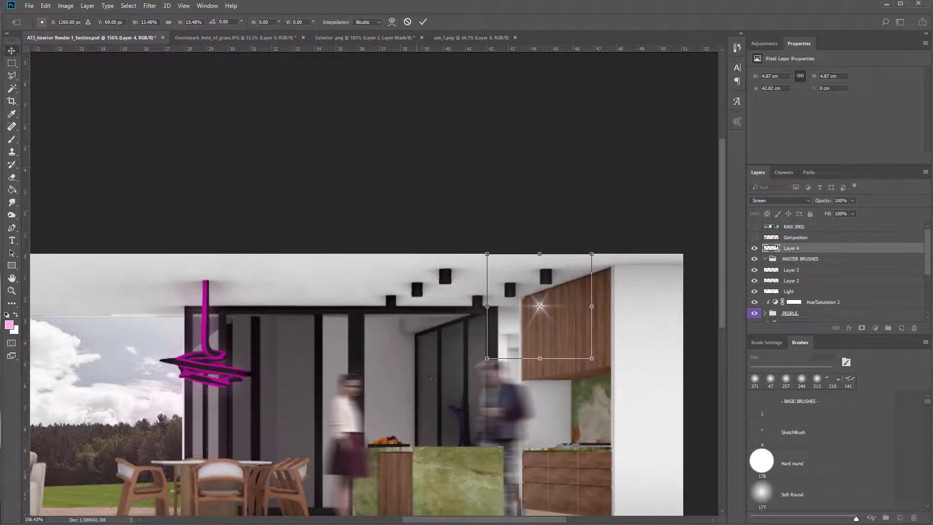
left_click_drag(549, 306, 553, 284)
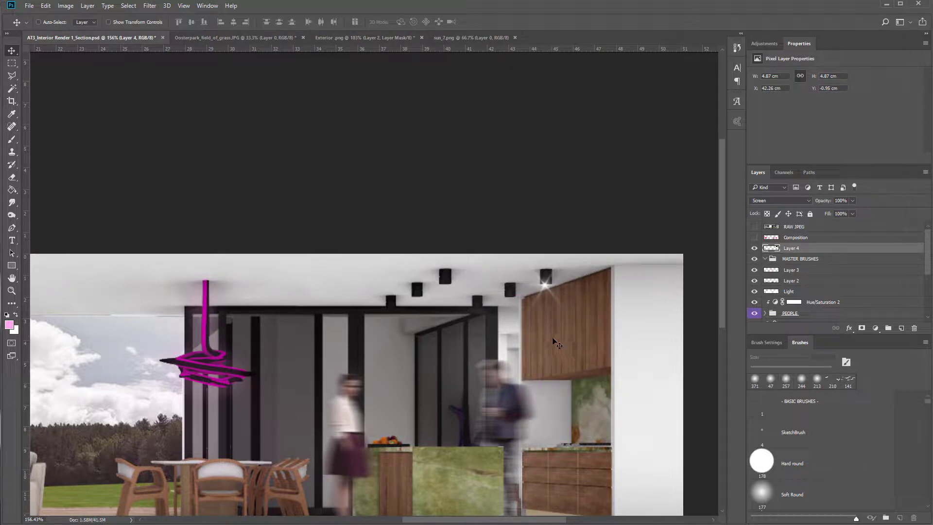
Try to duplicate the flare within its layer, using a rectangular selection to copy it towards the neighbouring spotlights.
key("m")
left_click_drag(520, 219, 613, 347)
left_click_drag(560, 318, 544, 317)
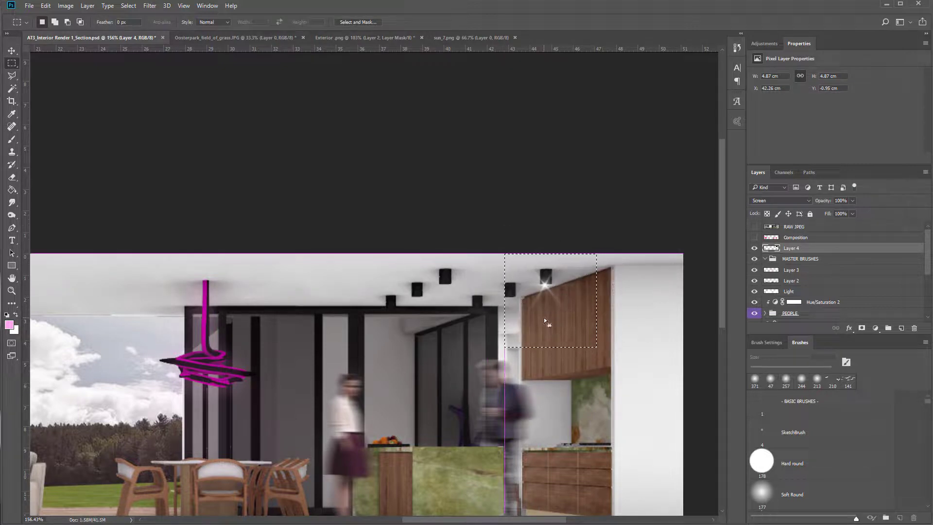
key("v")
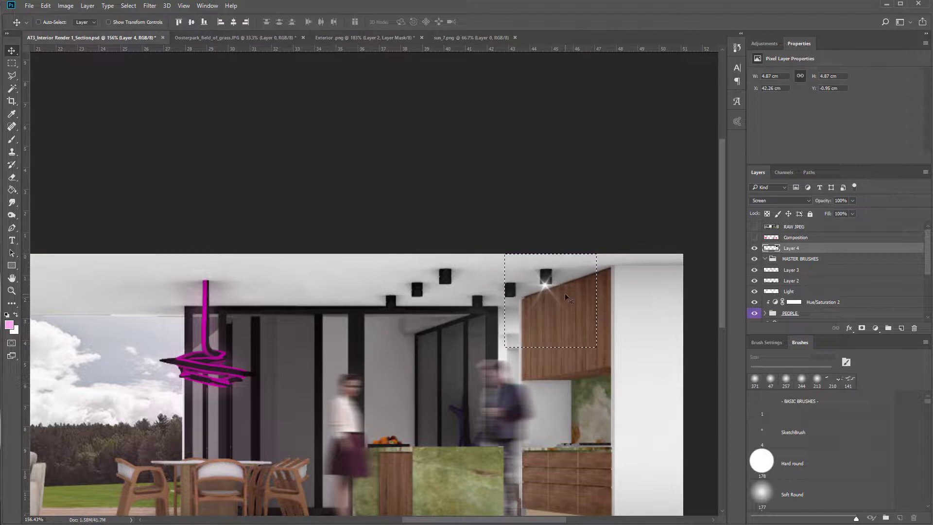
left_click_drag(565, 295, 531, 396)
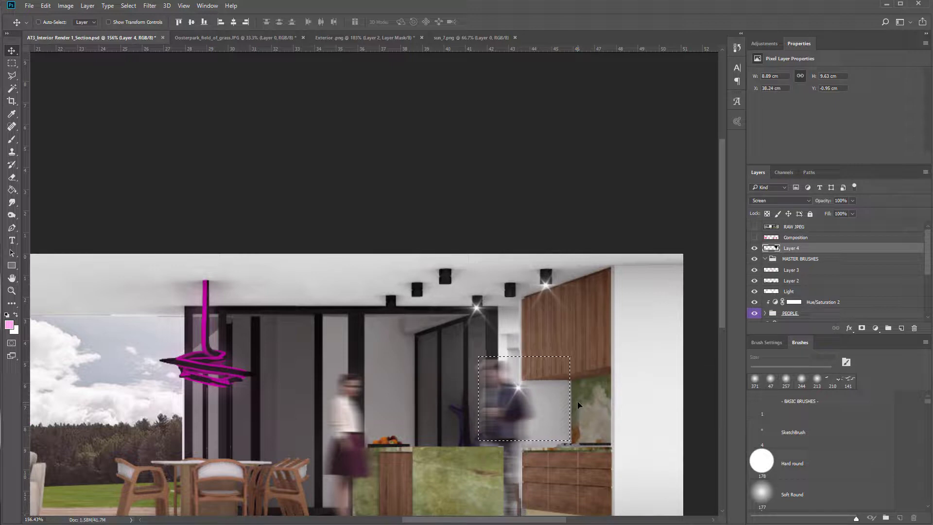
Clear the selection, try to move the loose flare copy under the next spotlight, and undo the move and deselection.
key("ctrl+d")
key("m")
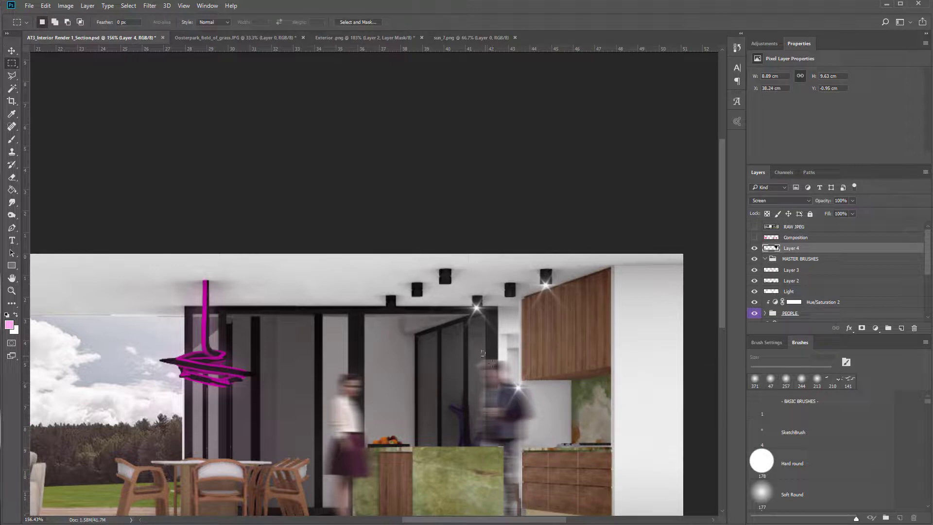
key("b")
key("v")
left_click_drag(518, 386, 510, 297)
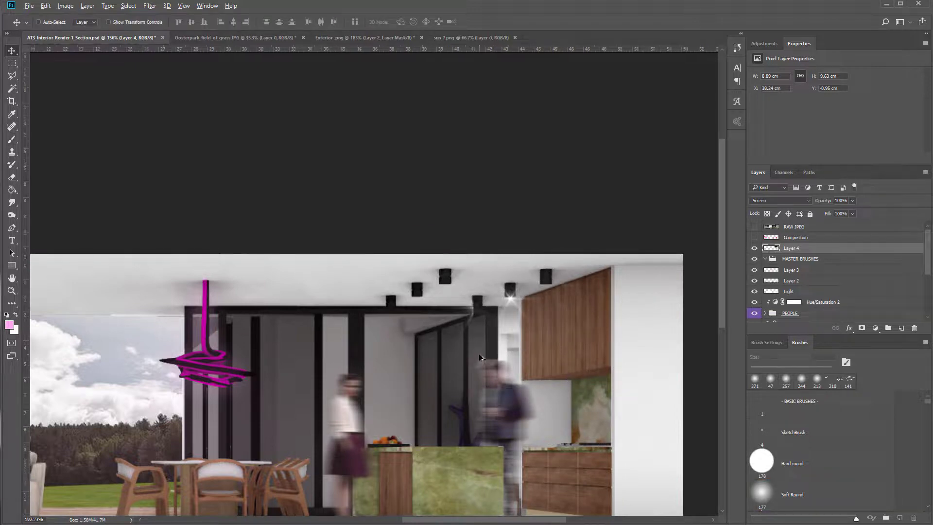
scroll(482, 359, "down", 3)
key("ctrl+z")
key("ctrl+z")
key("ctrl+z")
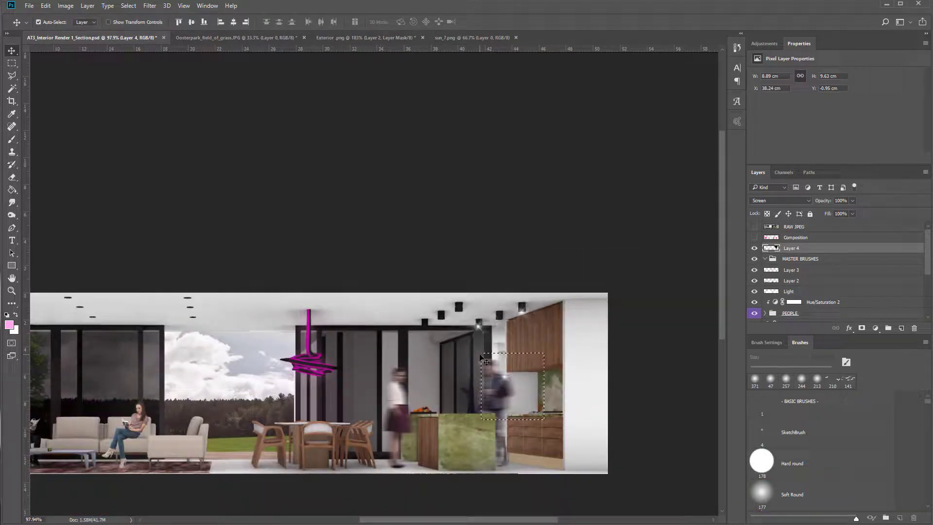
Try to reposition the selected flare copy, and undo the duplicates back to the single flare beside the kitchen cabinets.
scroll(514, 388, "up", 3)
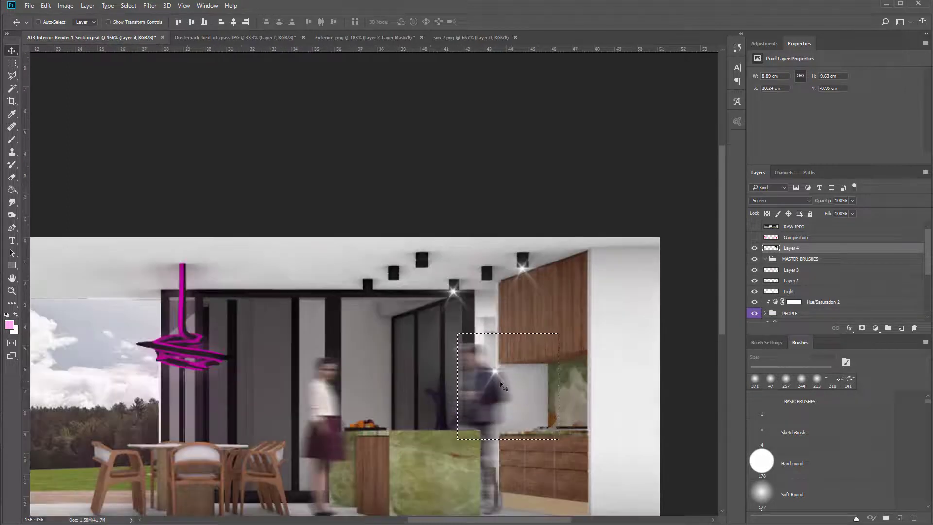
left_click_drag(501, 380, 536, 363)
scroll(537, 330, "down", 5)
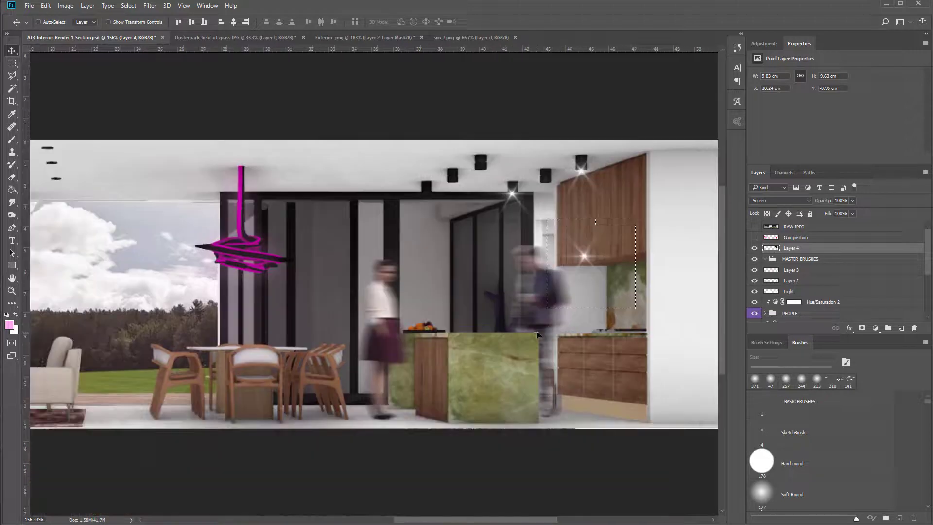
key("Delete")
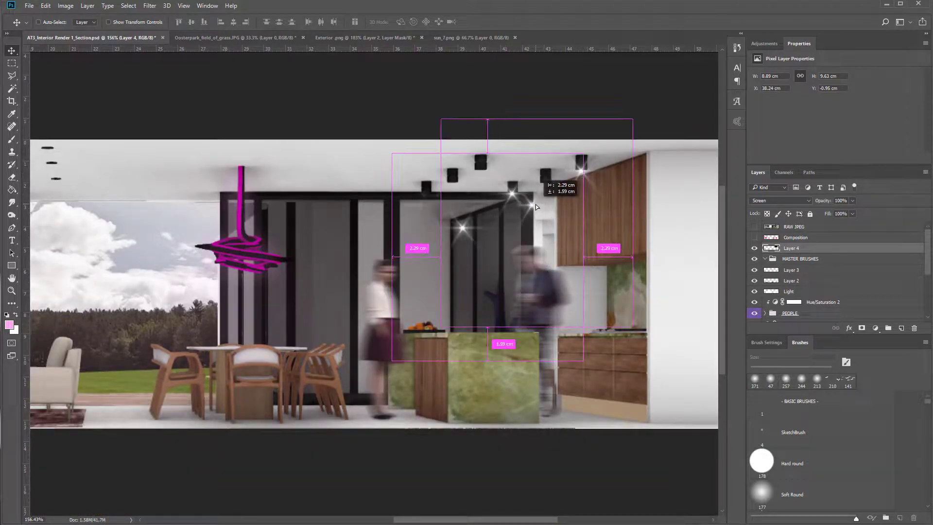
key("ctrl+z")
key("ctrl+alt+z")
key("ctrl+alt+z")
key("ctrl+alt+z")
key("ctrl+alt+z")
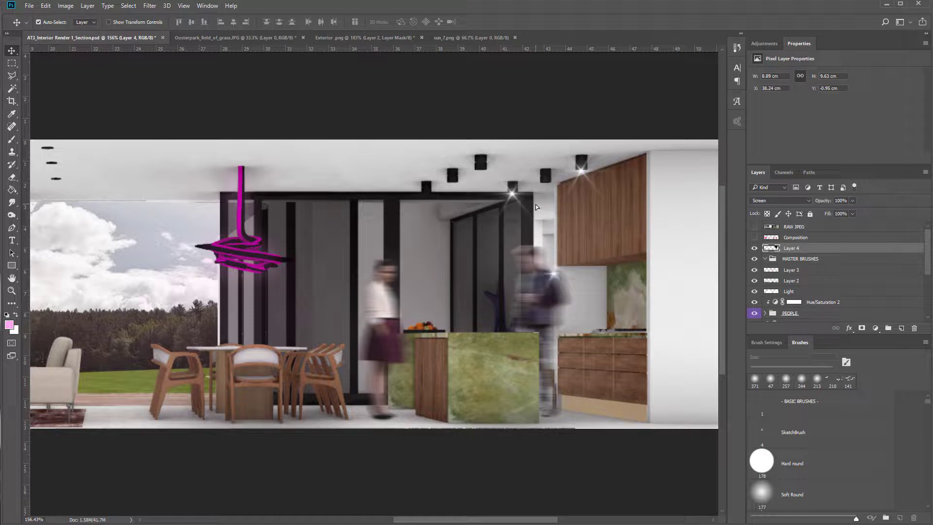
left_click(587, 187)
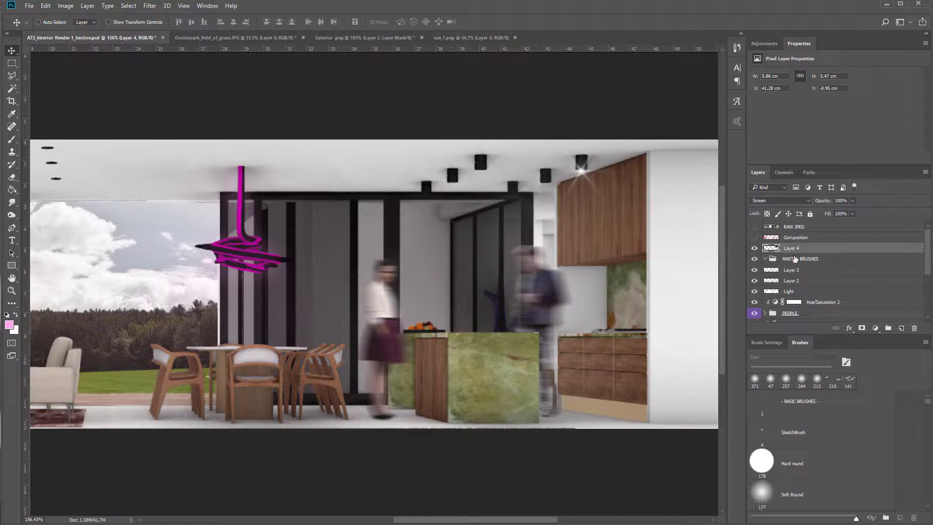
Duplicate the flare on separate layers beneath three more kitchen spotlights and add a layer mask to the topmost copy.
left_click_drag(587, 171, 488, 173)
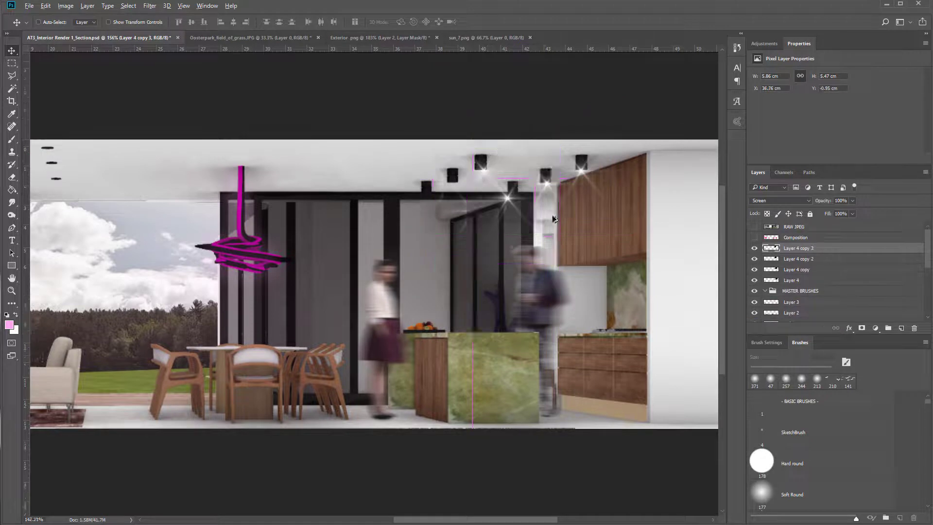
key("ctrl+0")
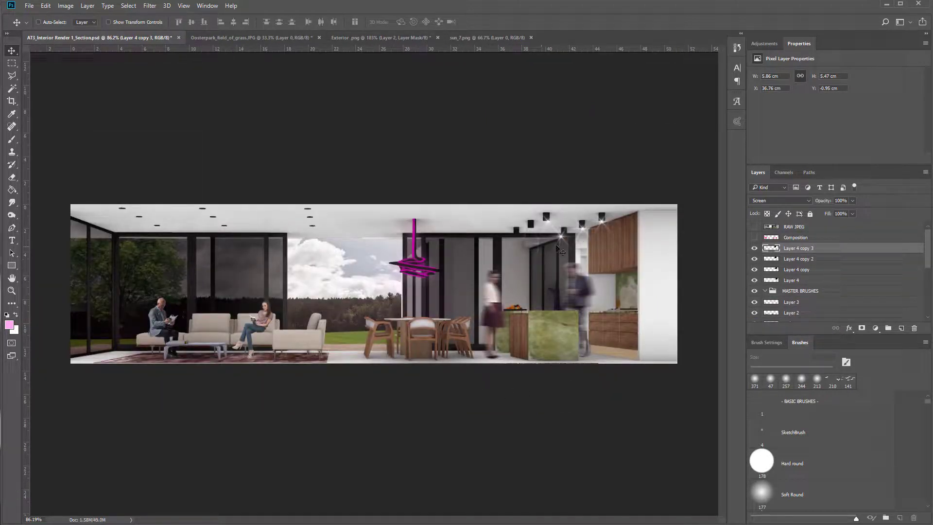
key("b")
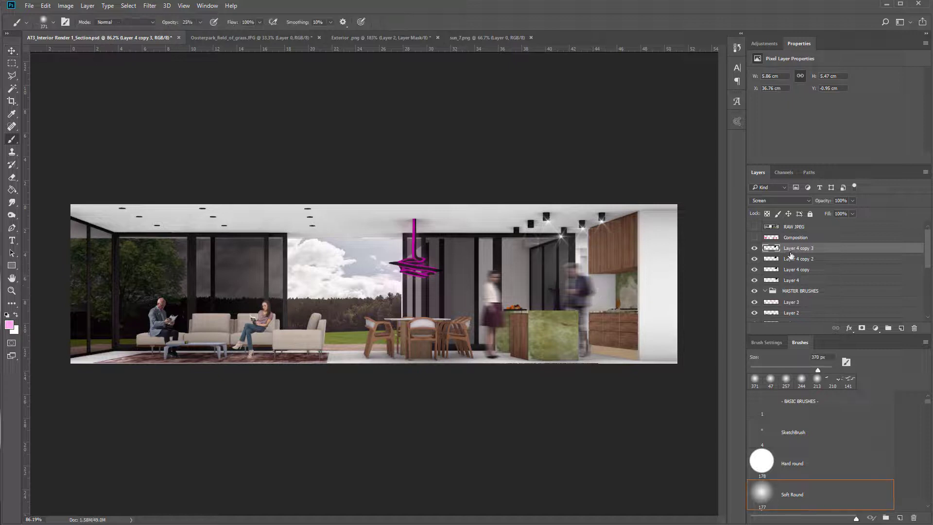
left_click(861, 328)
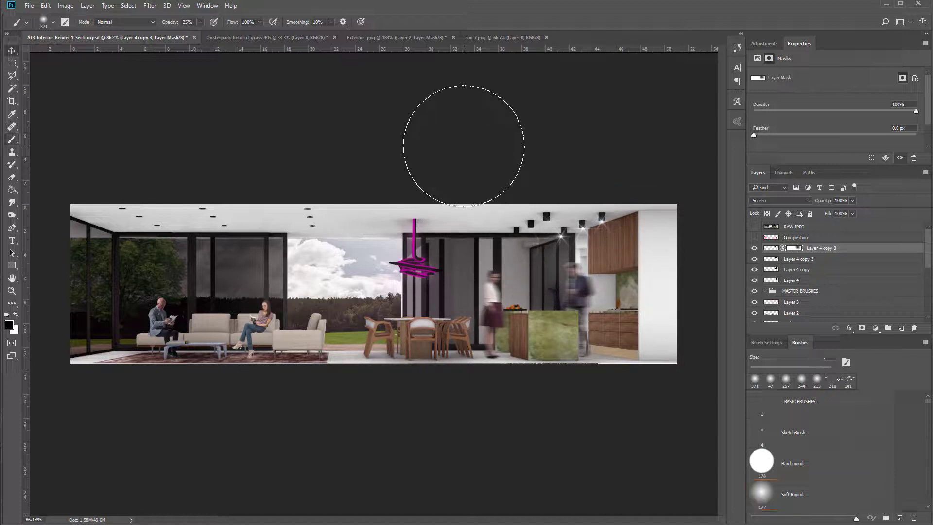
key("v")
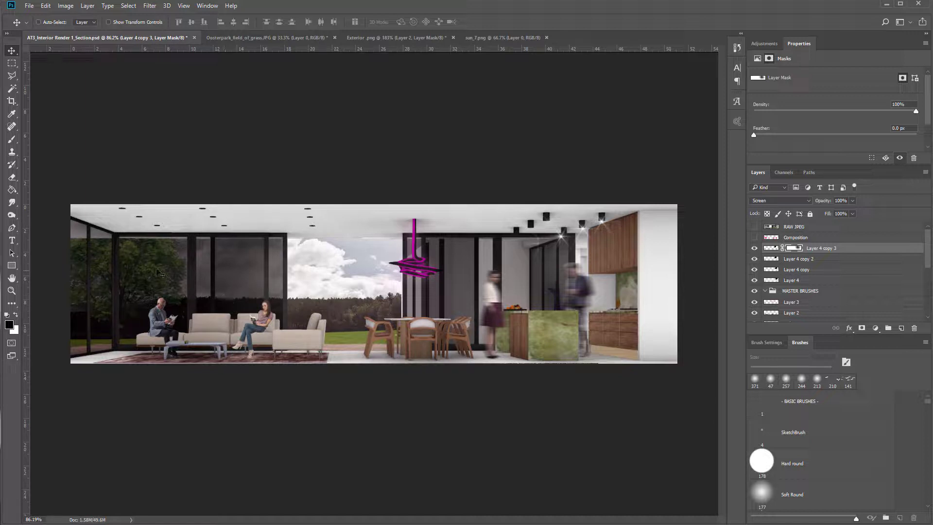
Add a Brightness/Contrast adjustment layer above the Composition layer with brightness 9.
left_click(824, 238)
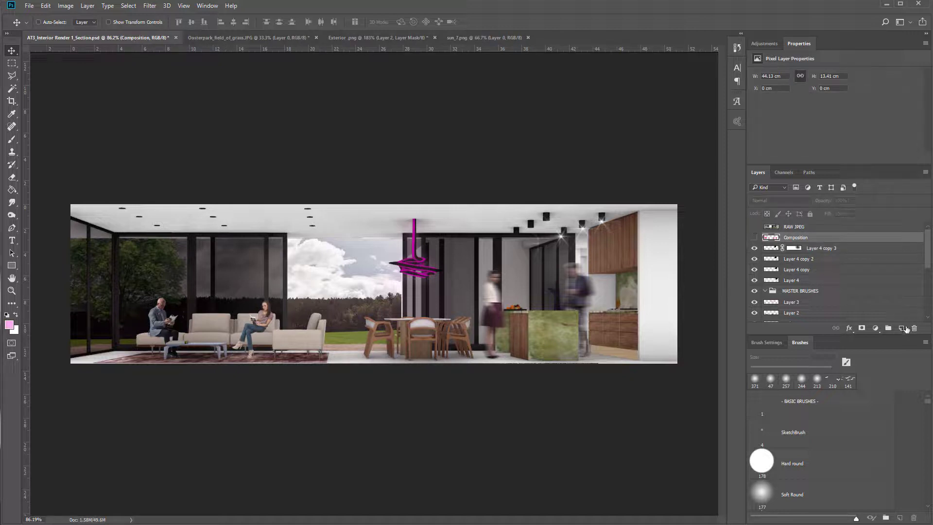
left_click(874, 328)
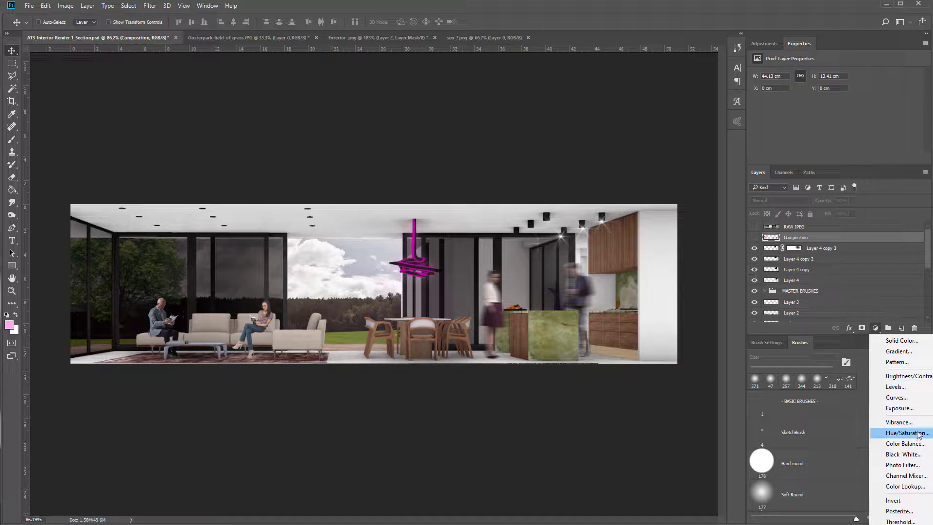
left_click(907, 376)
left_click_drag(835, 97, 837, 98)
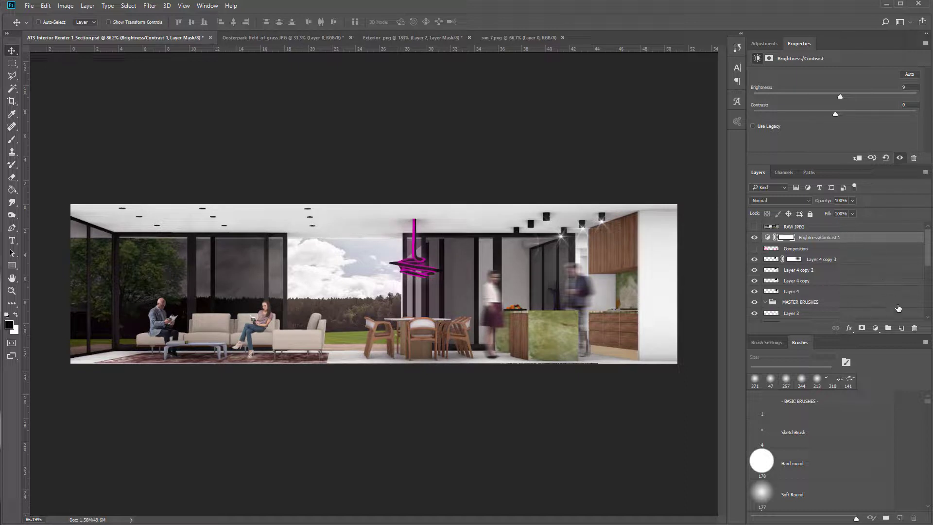
Add a Hue/Saturation adjustment layer above the Brightness/Contrast adjustment with saturation -7.
left_click(874, 331)
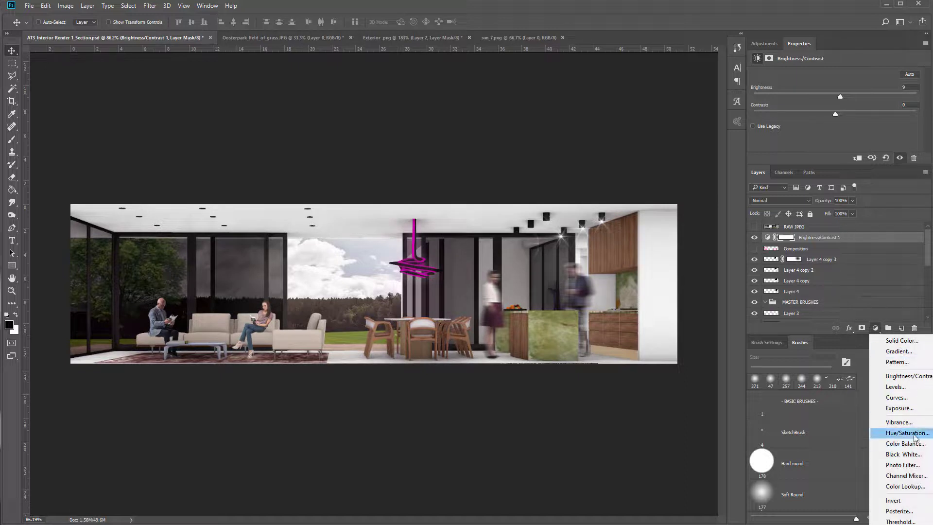
left_click(895, 433)
mouse_move(829, 126)
left_mouse_down()
mouse_move(821, 127)
mouse_move(828, 126)
left_mouse_up()
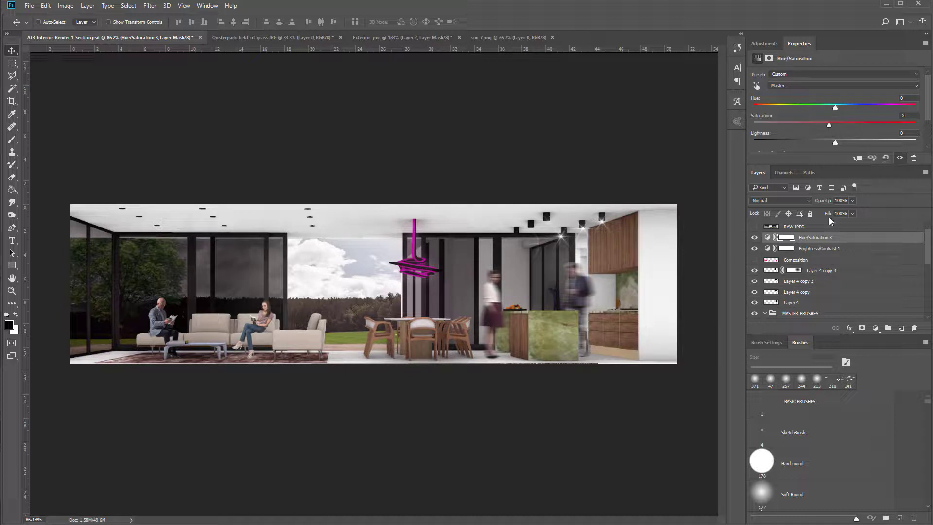
Add a Color Balance adjustment layer on top with the midtones' Cyan-Red value at +5.
left_click(876, 330)
left_click(895, 443)
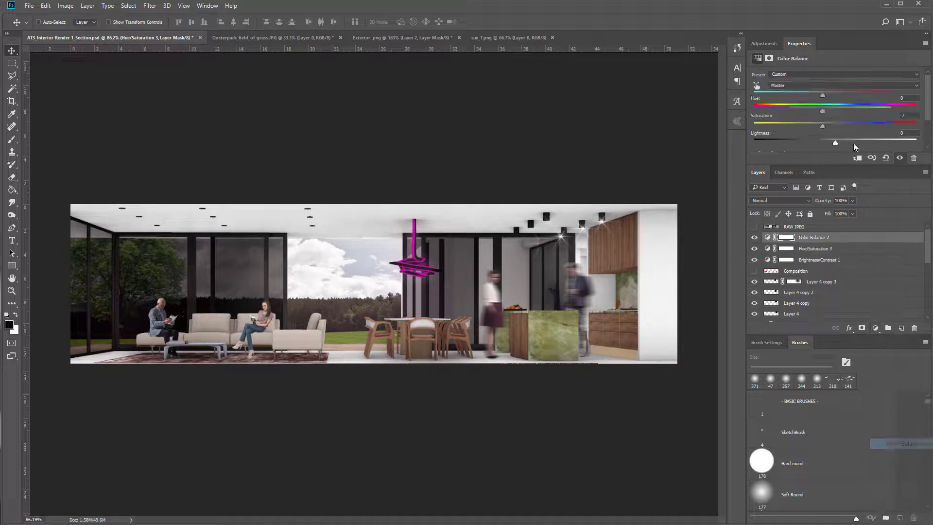
left_click_drag(821, 94, 825, 93)
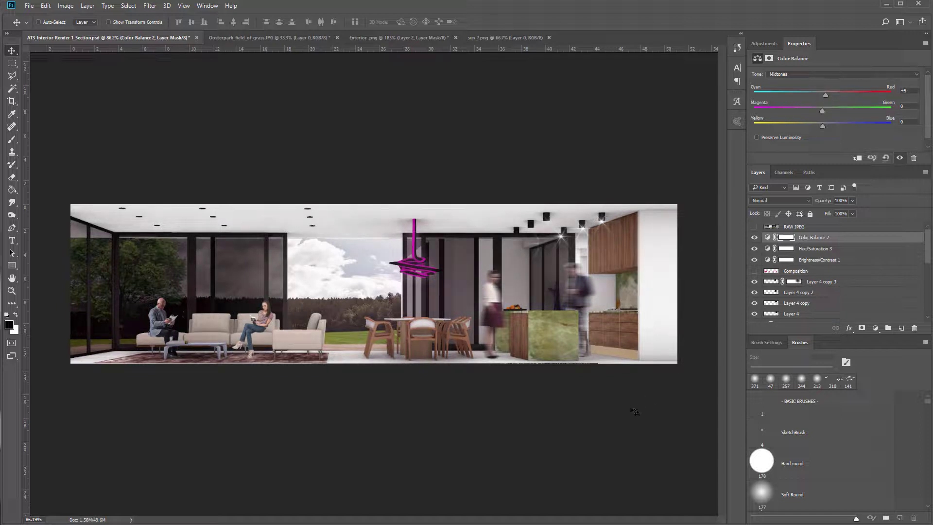
Compare the edited interior with the original render by repeatedly showing and hiding the RAW JPEG layer.
left_click(755, 226)
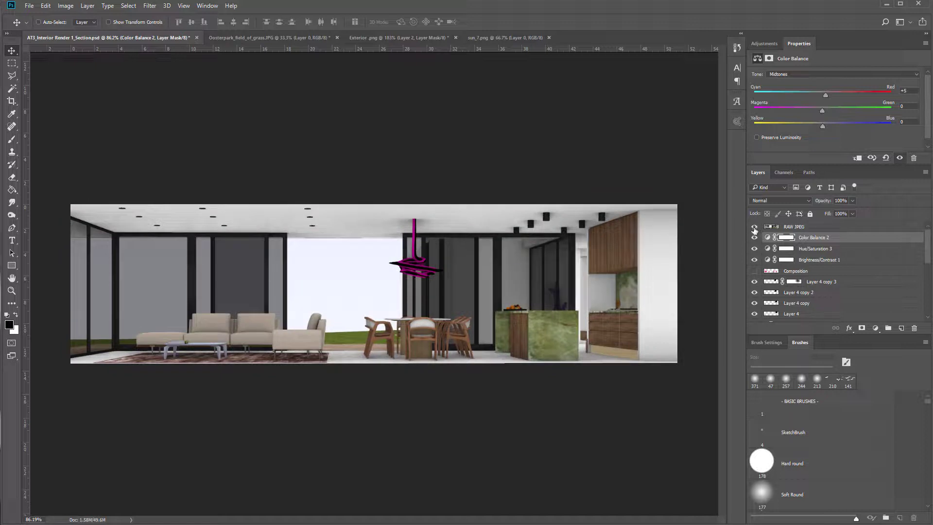
left_click(755, 227)
left_click(755, 228)
left_click(755, 228)
left_click(755, 227)
left_click(754, 227)
left_click(754, 228)
left_click(754, 227)
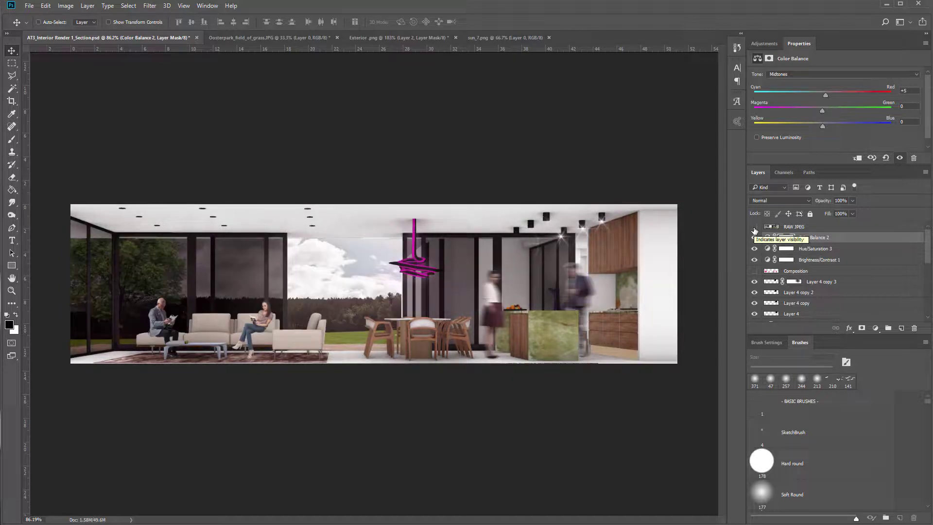
left_click(755, 228)
left_click(754, 227)
left_click(754, 227)
left_click(754, 228)
left_click(754, 227)
left_click(754, 227)
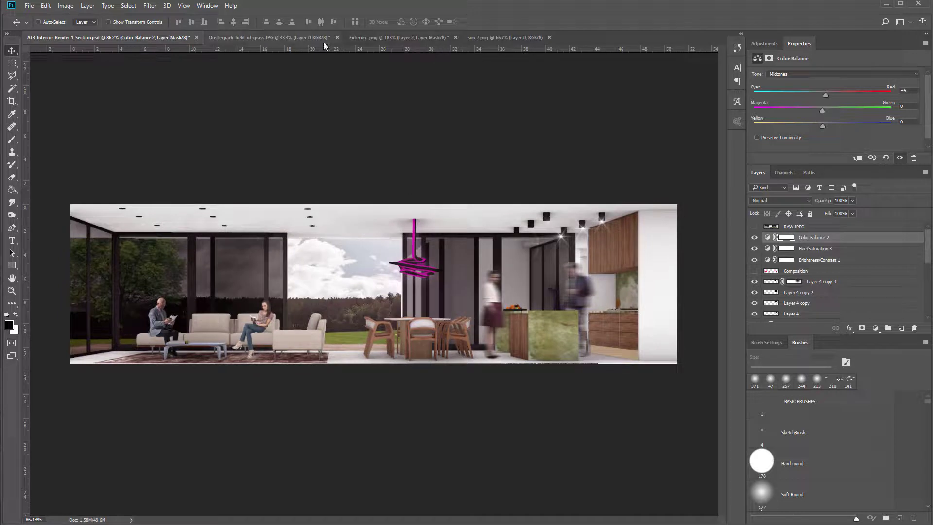
Switch to the Exterior .png document to resume work on the exterior render.
left_click(415, 38)
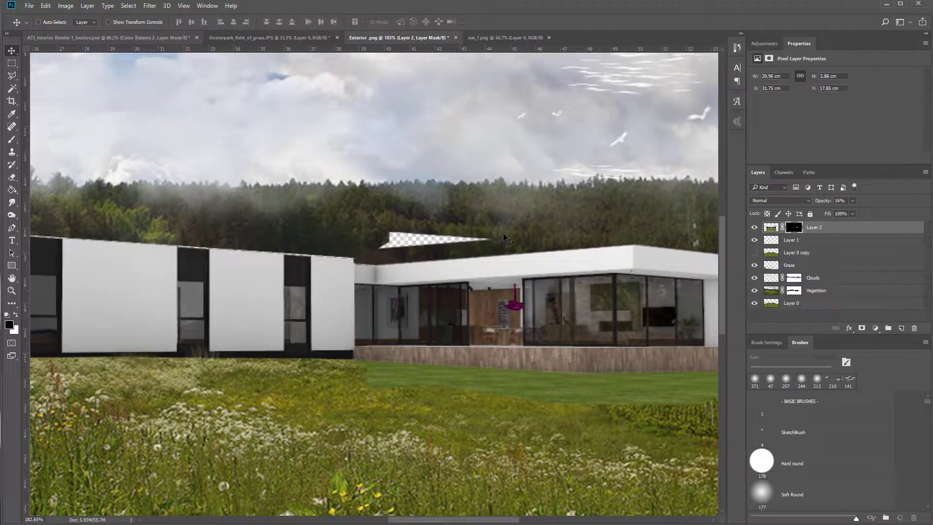
scroll(505, 238, "right", 2)
scroll(503, 257, "down", 8)
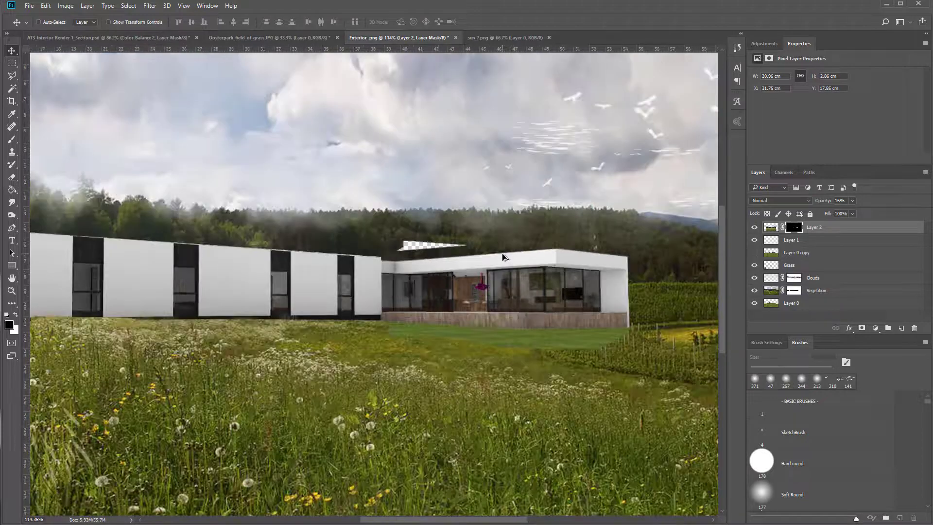
left_click_drag(393, 289, 421, 334)
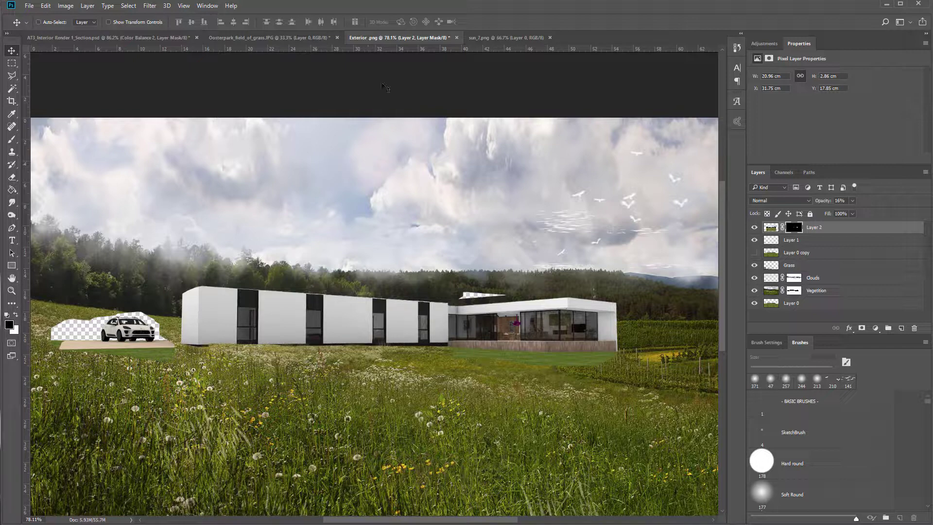
Open Child 1.psd from the Resources folder of Class Video 15 in the 2022 AT3 - Rhino House folder.
key("ctrl+o")
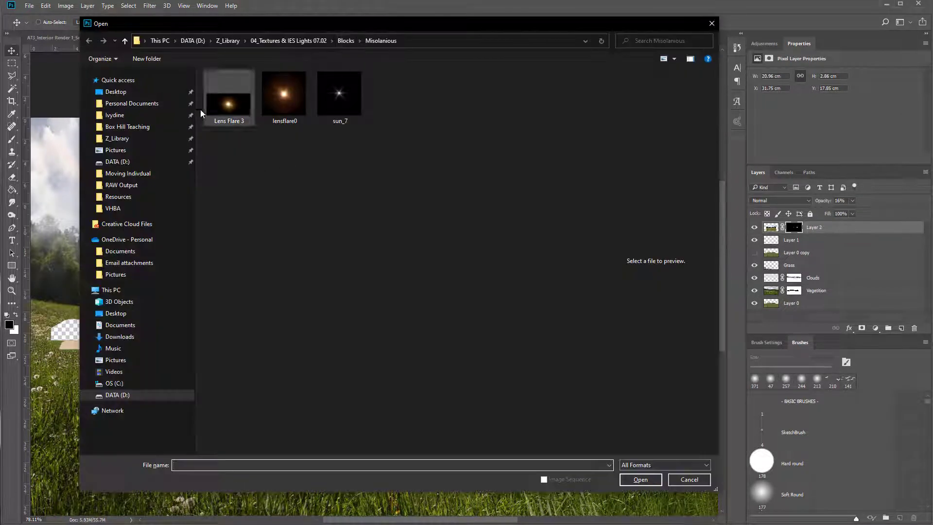
left_click(128, 126)
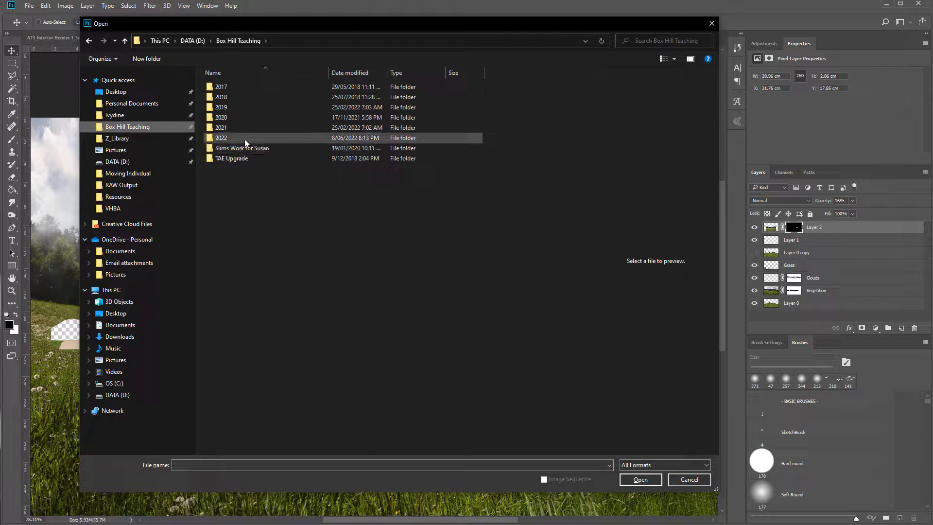
double_click(230, 138)
double_click(236, 127)
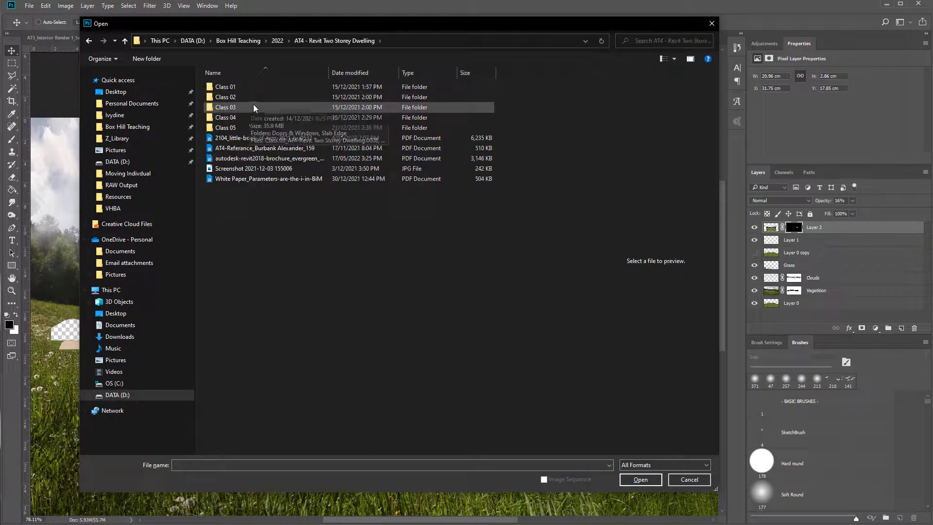
key("alt+Up")
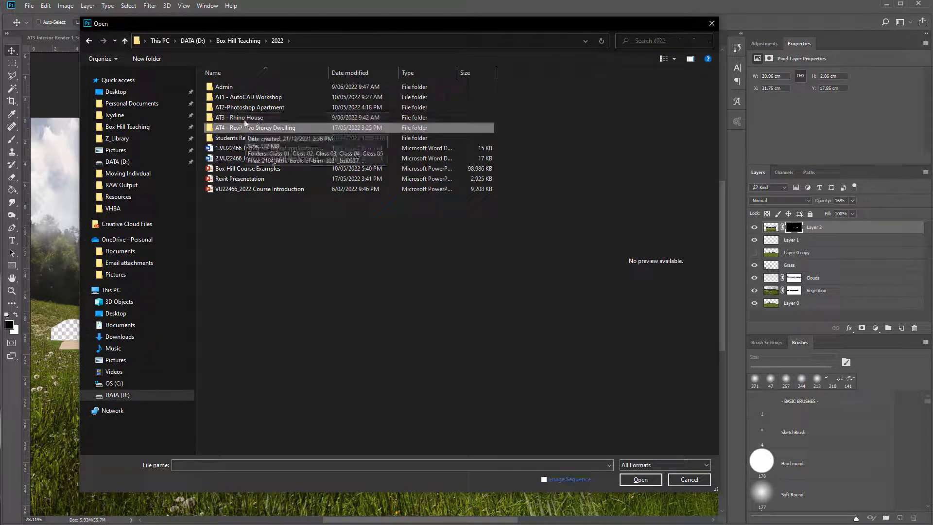
double_click(258, 126)
double_click(245, 177)
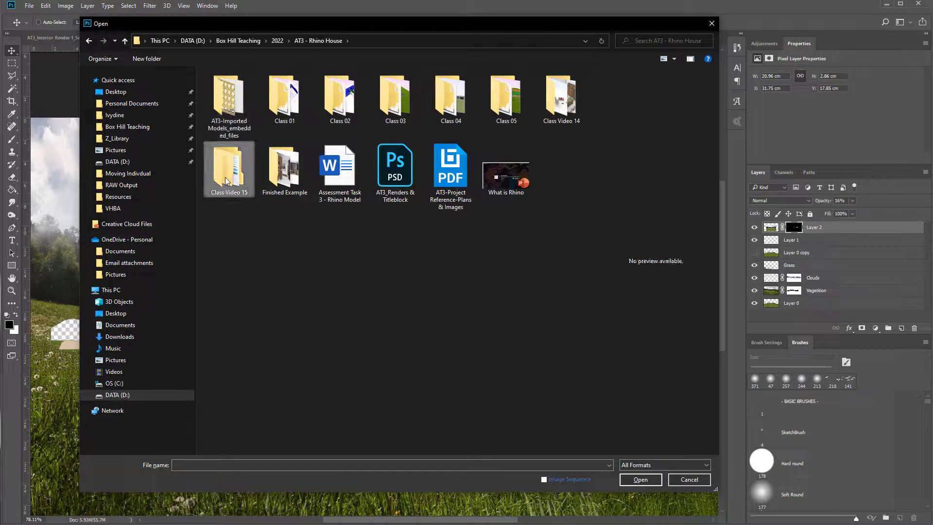
double_click(235, 97)
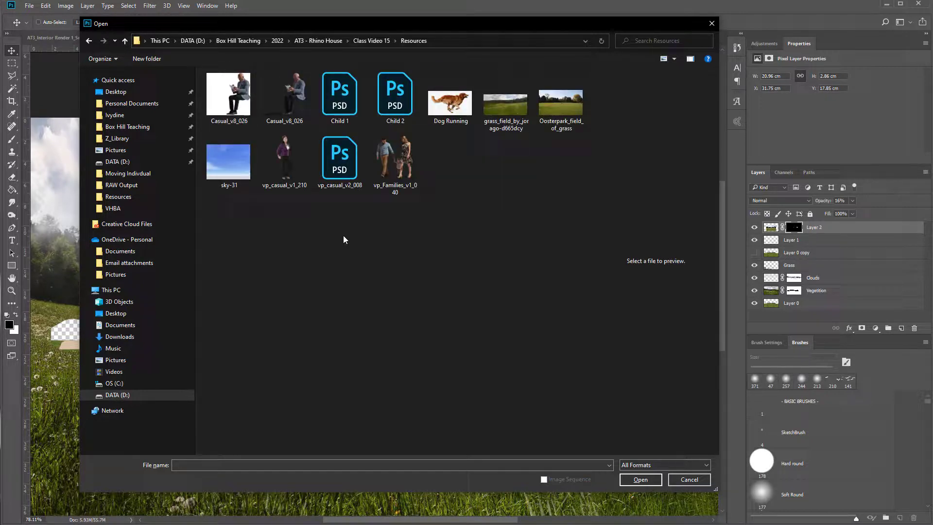
left_click(340, 105)
double_click(329, 101)
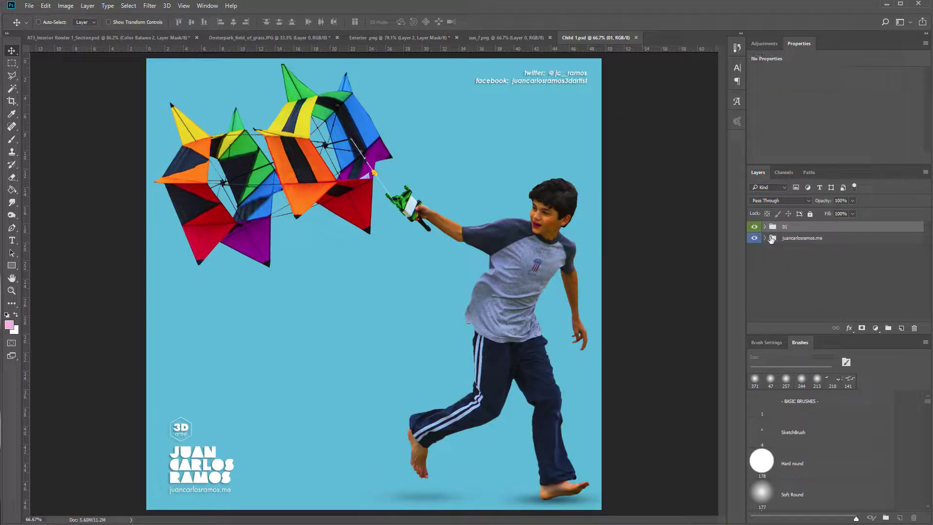
Bring the 01 artwork of the boy with kites from Child 1.psd into the Exterior .png document as a smart object.
left_click(764, 227)
left_click(793, 246)
left_click_drag(516, 293, 514, 225)
key("ctrl+0")
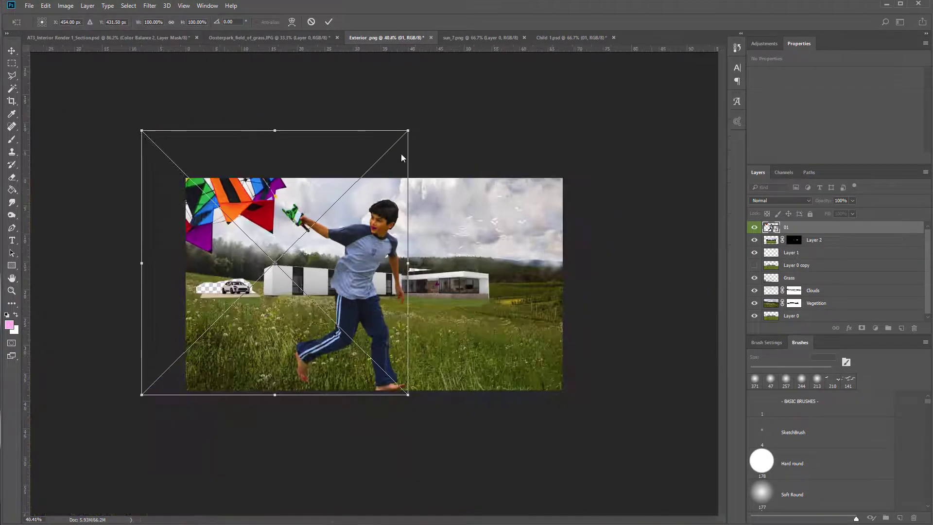
Scale the boy with kites to about 18% and place him in the meadow in front of the house's left end.
left_click_drag(407, 132, 225, 313)
left_click_drag(221, 354, 350, 291)
left_click_drag(352, 253, 319, 324)
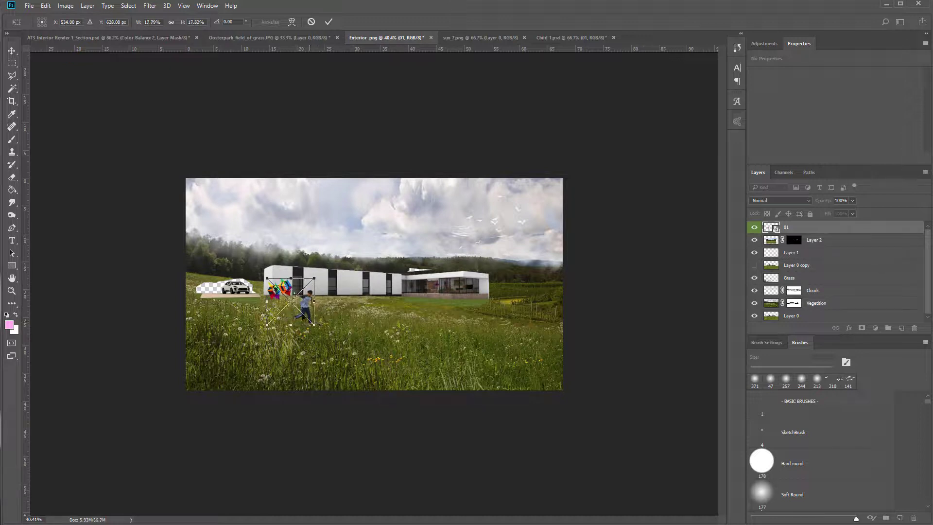
key("Return")
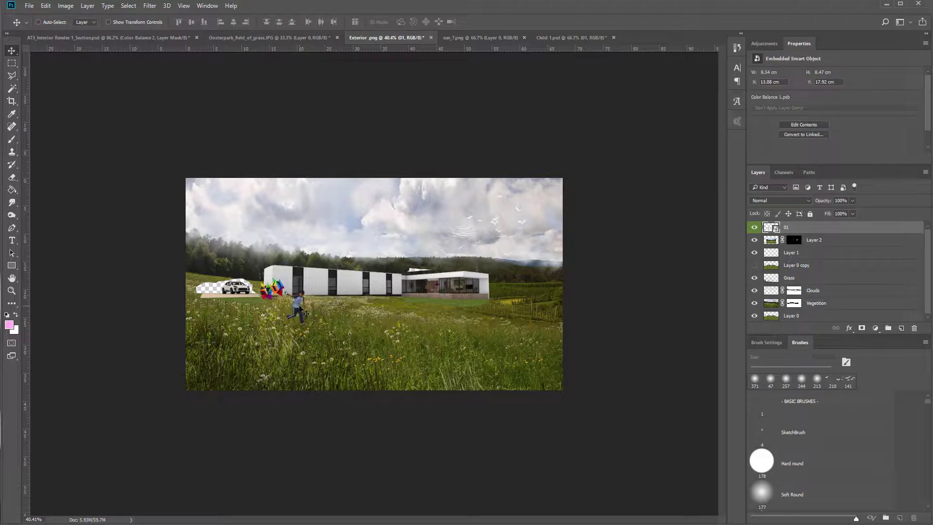
scroll(283, 318, "up", 3)
scroll(265, 320, "up", 5)
left_click_drag(266, 320, 372, 323)
left_click_drag(293, 334, 310, 334)
Add a layer mask to the 01 layer and choose the herbe1 grass brush for painting on it.
left_click(861, 329)
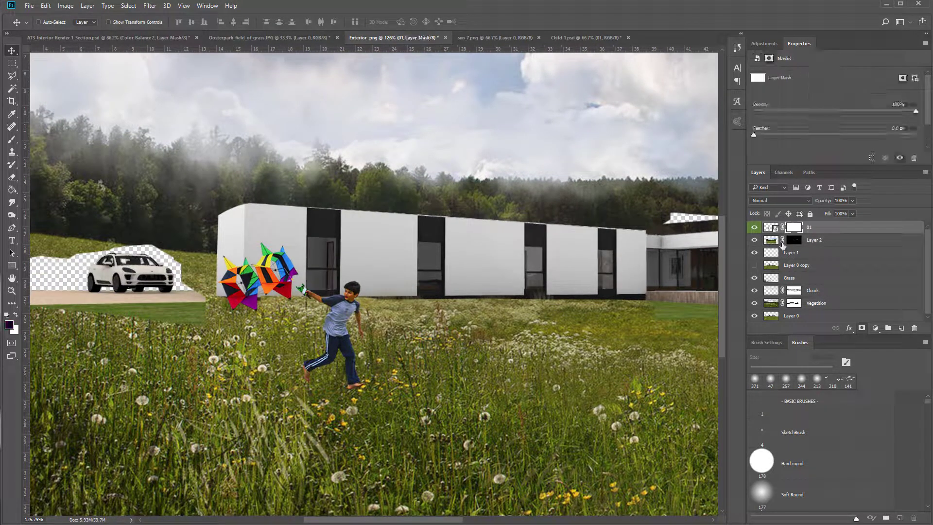
key("b")
scroll(792, 478, "down", 8)
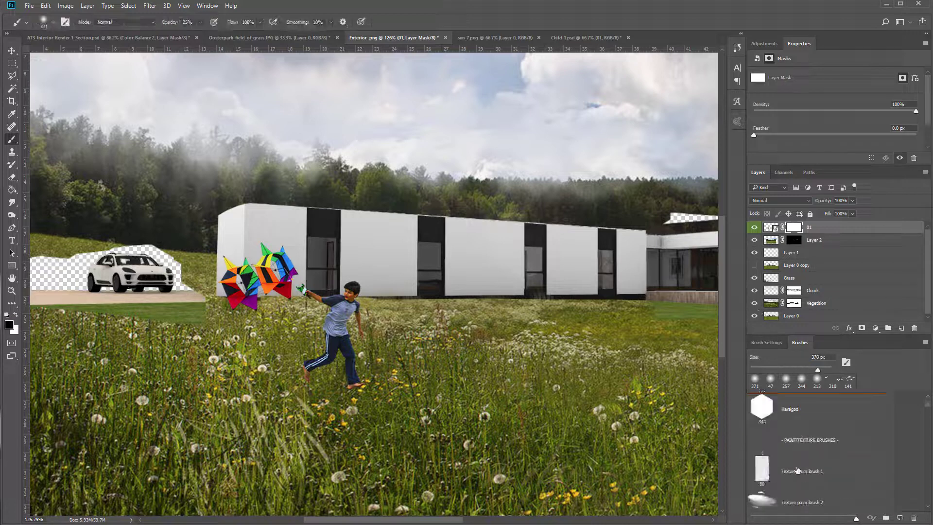
scroll(792, 477, "down", 10)
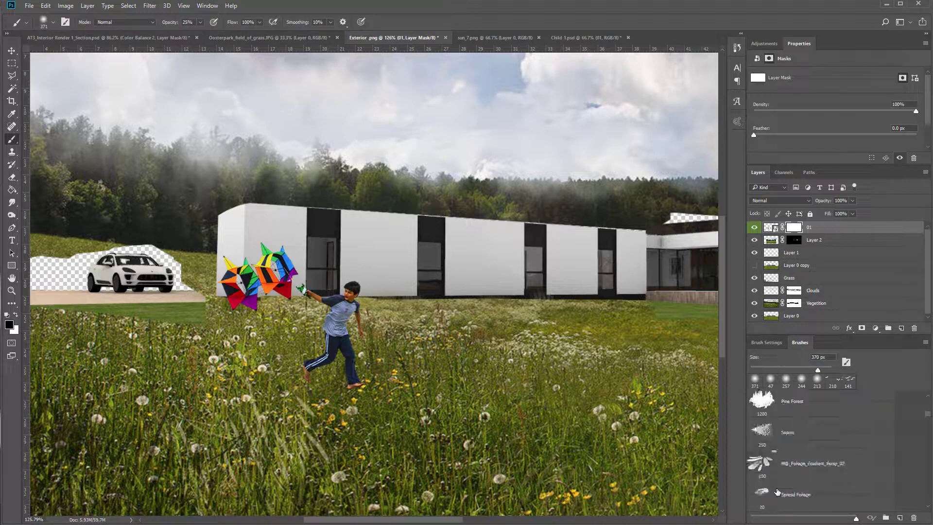
scroll(777, 483, "down", 5)
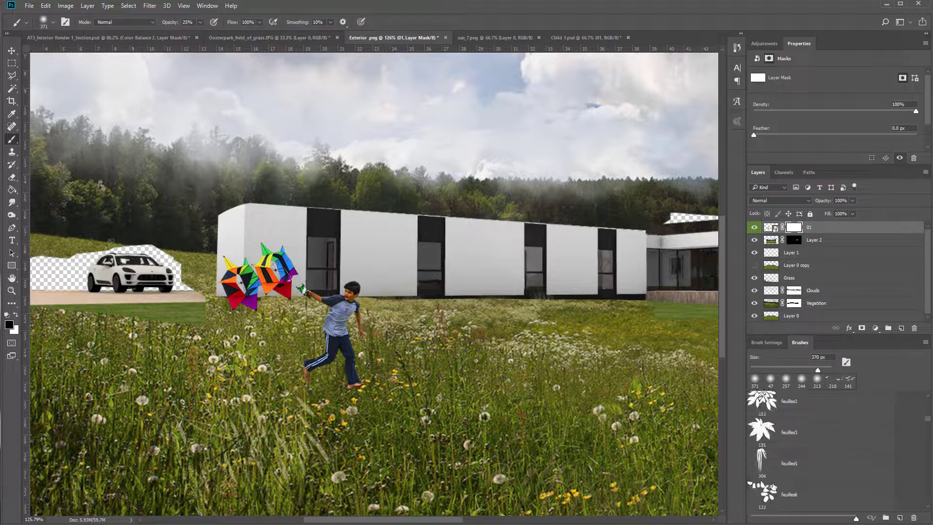
scroll(776, 482, "down", 3)
left_click(775, 459)
left_click_drag(467, 396, 439, 397)
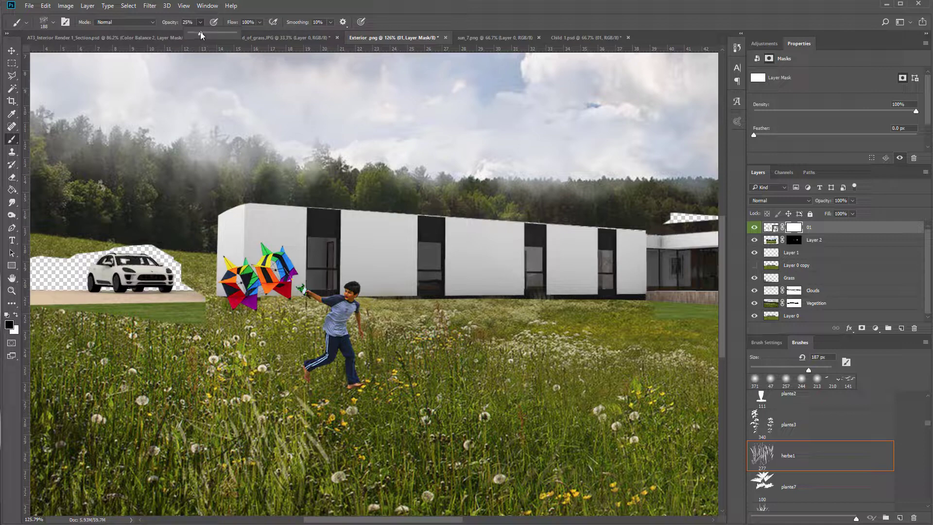
Paint black grass strokes on the 01 mask over the boy's feet at 24% brush opacity, using smaller brush sizes.
left_click_drag(283, 334, 265, 341)
scroll(364, 386, "up", 3)
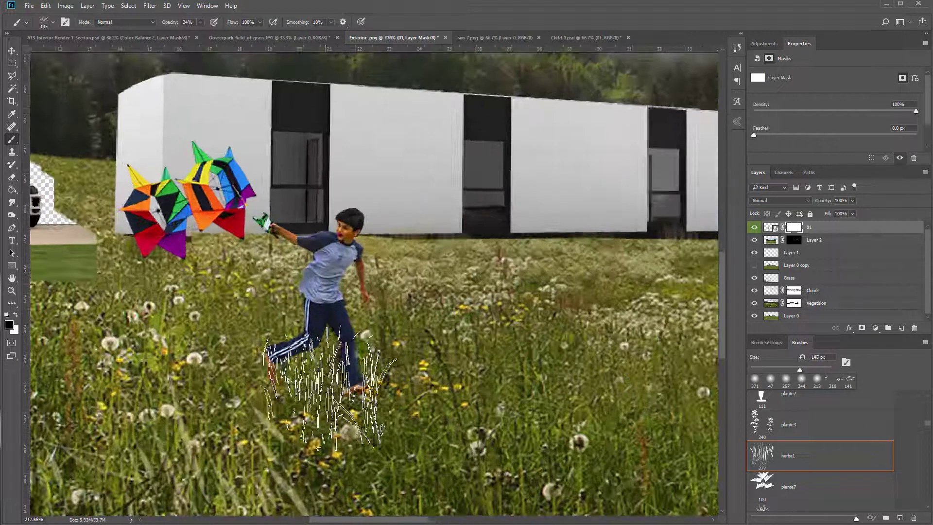
left_click(327, 379)
left_click_drag(327, 380, 233, 381)
left_click(376, 386)
left_click(338, 384)
left_click(347, 385)
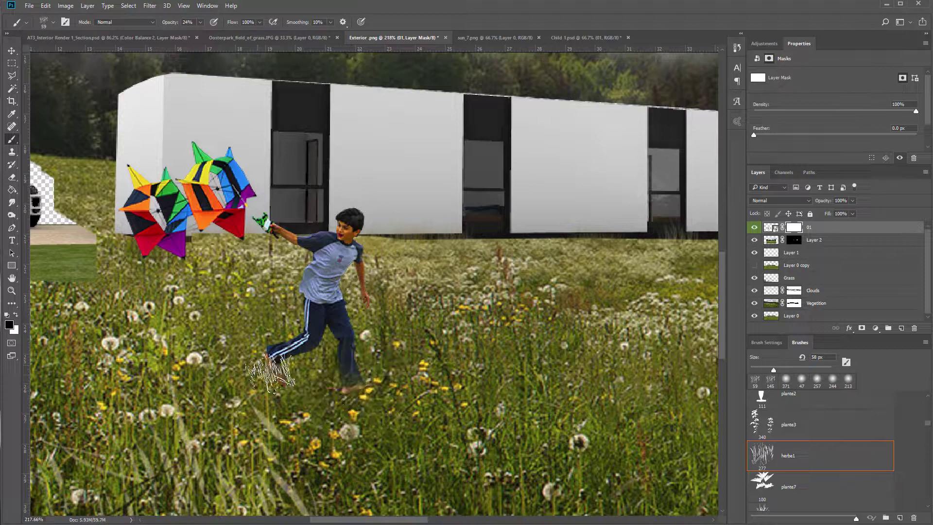
Raise the brush opacity to 86% and mask the boy's feet and lower legs with grass strokes.
left_click(199, 22)
left_click_drag(198, 33, 232, 34)
mouse_move(284, 371)
left_mouse_down()
mouse_move(309, 390)
mouse_move(285, 378)
mouse_move(284, 395)
mouse_move(275, 370)
left_mouse_up()
mouse_move(358, 392)
left_mouse_down()
mouse_move(332, 391)
mouse_move(374, 391)
mouse_move(360, 389)
mouse_move(357, 399)
mouse_move(331, 386)
mouse_move(309, 391)
mouse_move(275, 340)
mouse_move(291, 384)
mouse_move(277, 370)
mouse_move(288, 378)
mouse_move(277, 341)
mouse_move(334, 352)
mouse_move(298, 365)
mouse_move(302, 386)
mouse_move(258, 359)
mouse_move(285, 339)
mouse_move(317, 379)
mouse_move(325, 354)
left_mouse_up()
left_click(286, 355)
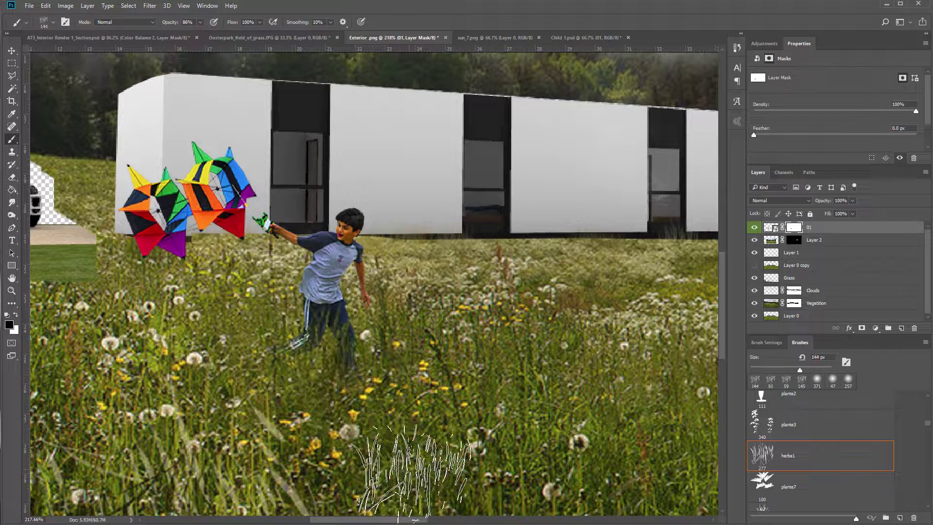
Apply a Motion Blur to the boy on the 01 layer with angle 0° and distance 30 pixels.
scroll(422, 366, "down", 3)
scroll(417, 408, "down", 3)
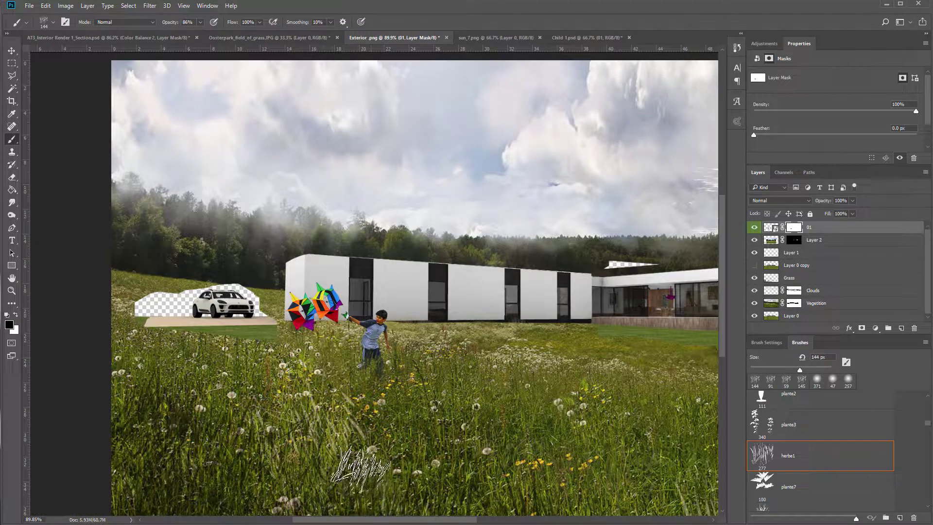
key("v")
right_click(371, 338)
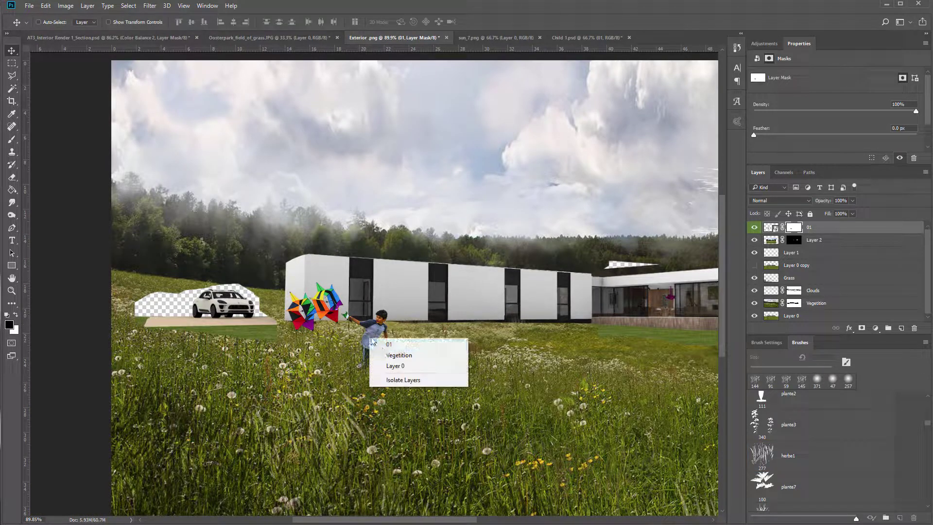
left_click(384, 345)
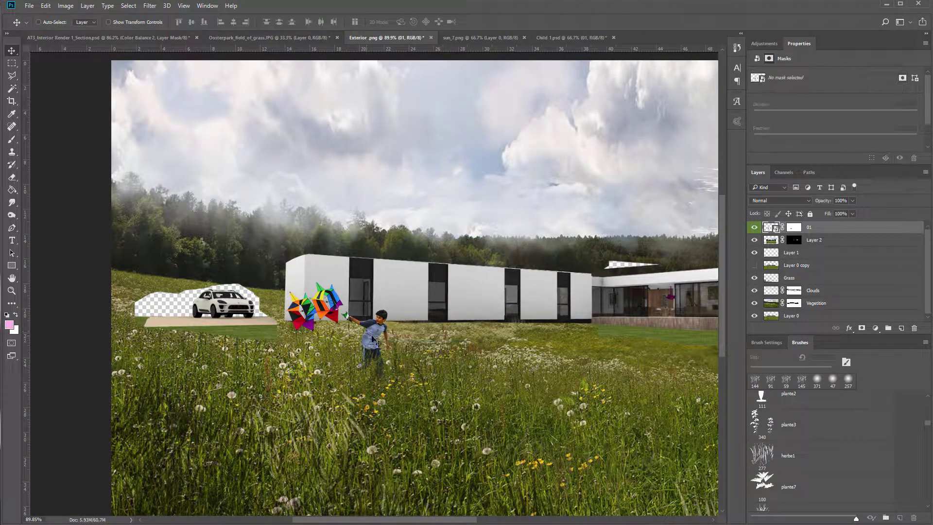
scroll(563, 408, "down", 2)
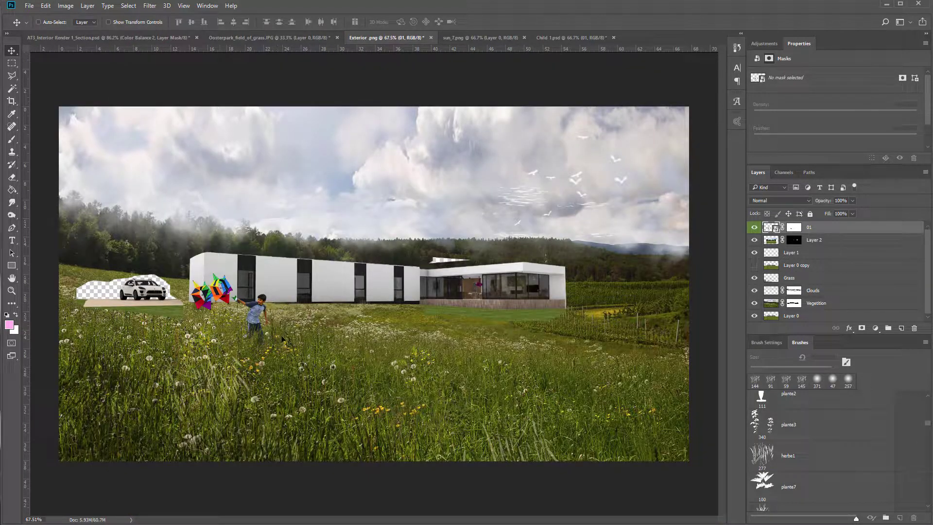
left_click(185, 6)
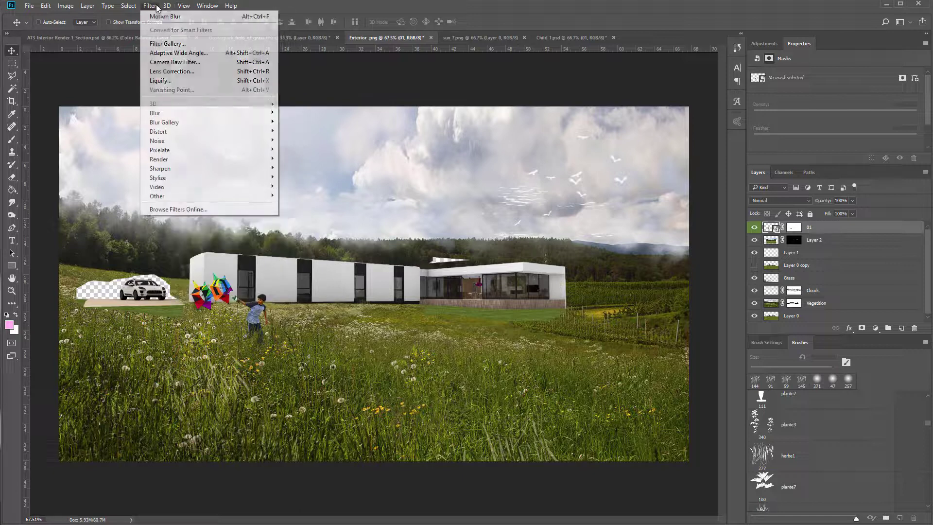
left_click(152, 16)
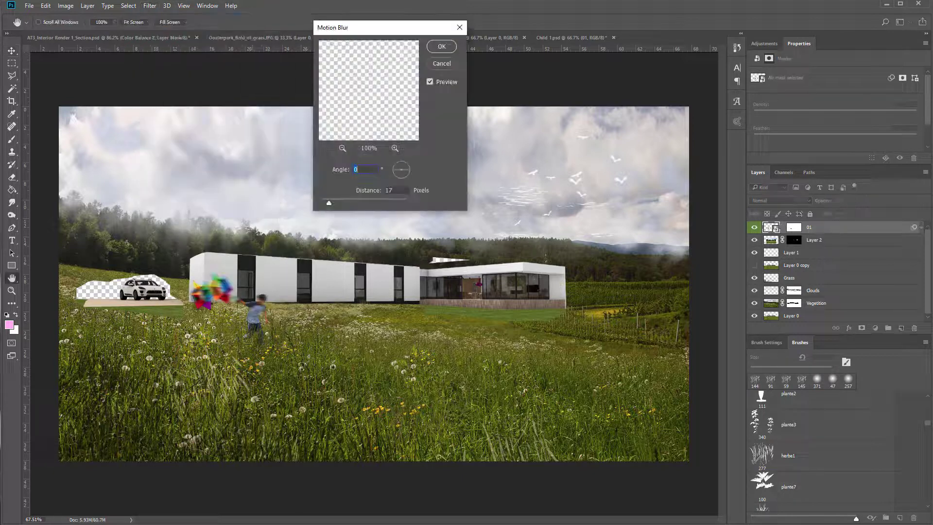
left_click_drag(330, 201, 335, 200)
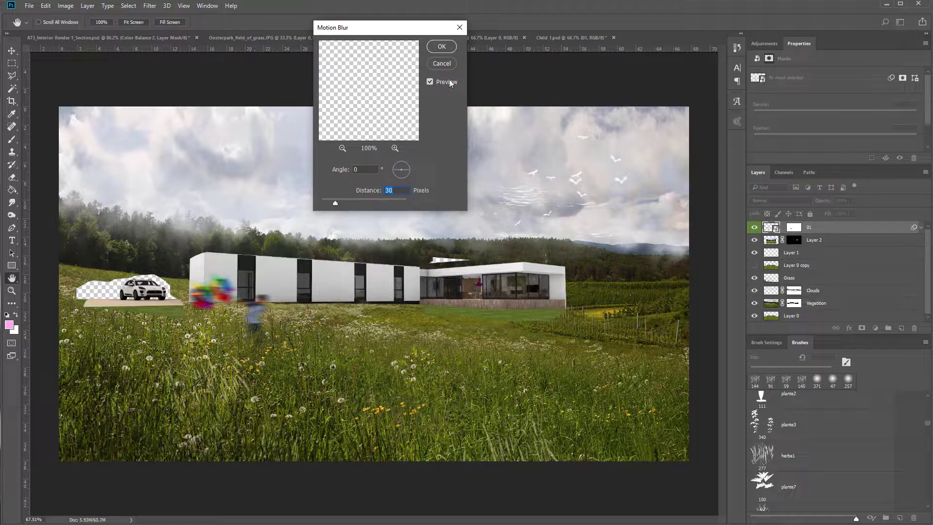
left_click(440, 46)
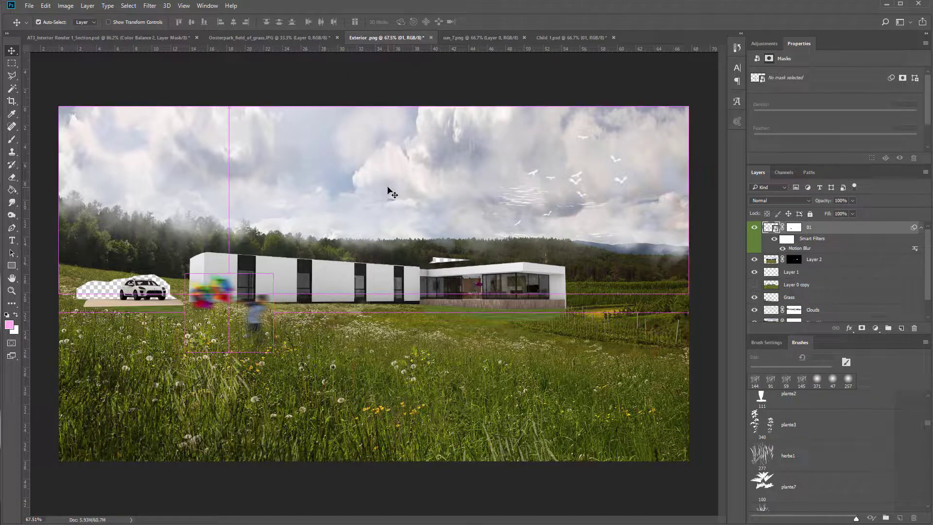
Open Dog Running.png from the Resources folder.
key("ctrl+o")
left_click(461, 124)
double_click(462, 124)
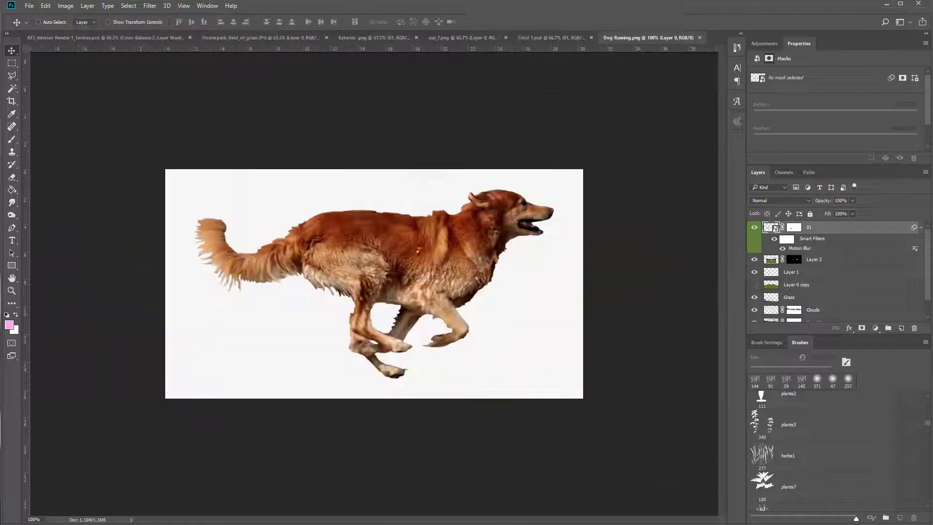
Cut out the running dog by using a Color Range selection to delete the white background.
left_click(127, 6)
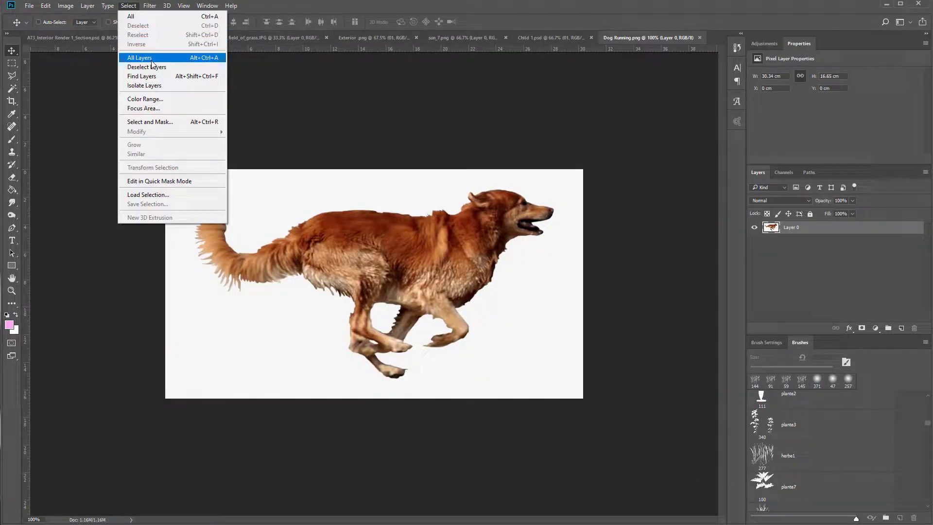
left_click(146, 99)
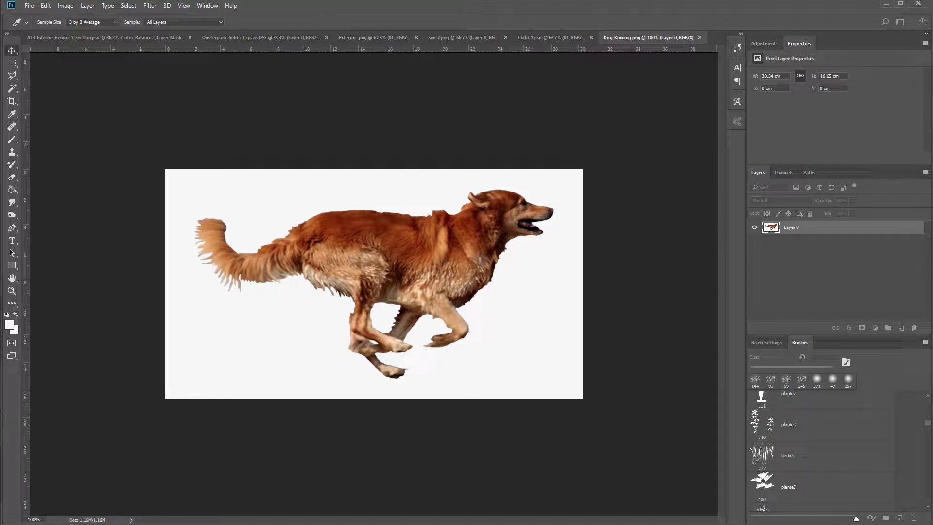
key("ctrl+shift+i")
key("Delete")
key("ctrl+d")
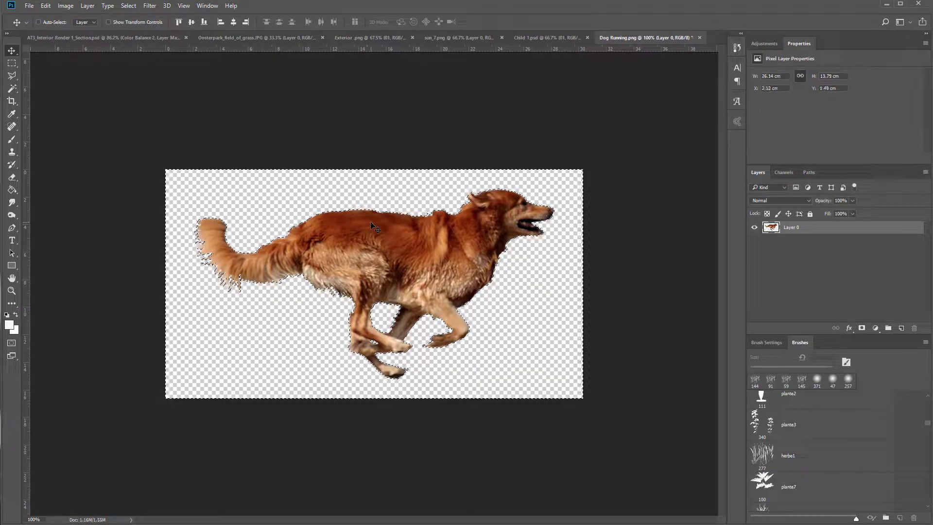
Bring the dog into the Exterior .png document and scale it to about 8.5 cm wide in the meadow behind the running boy.
key("c")
key("v")
left_click_drag(429, 257, 331, 323)
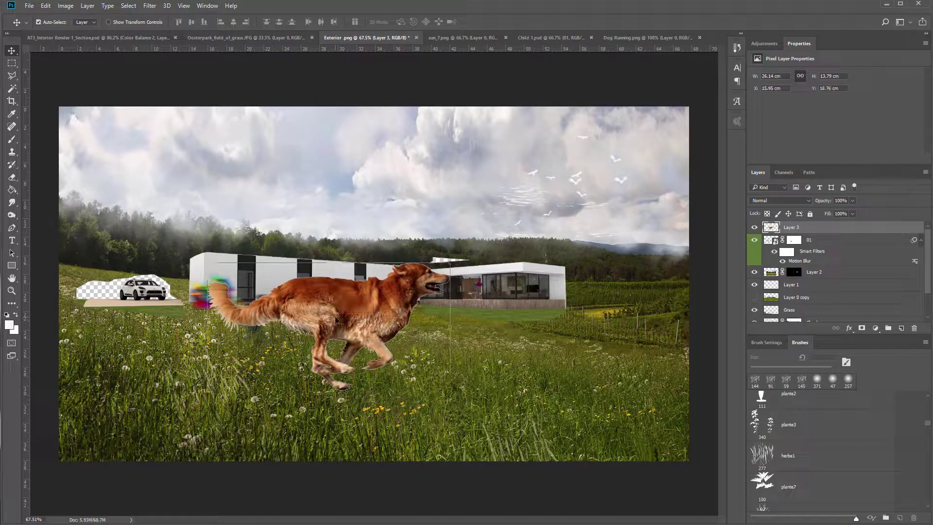
key("ctrl+t")
left_click_drag(450, 262, 352, 346)
key("Return")
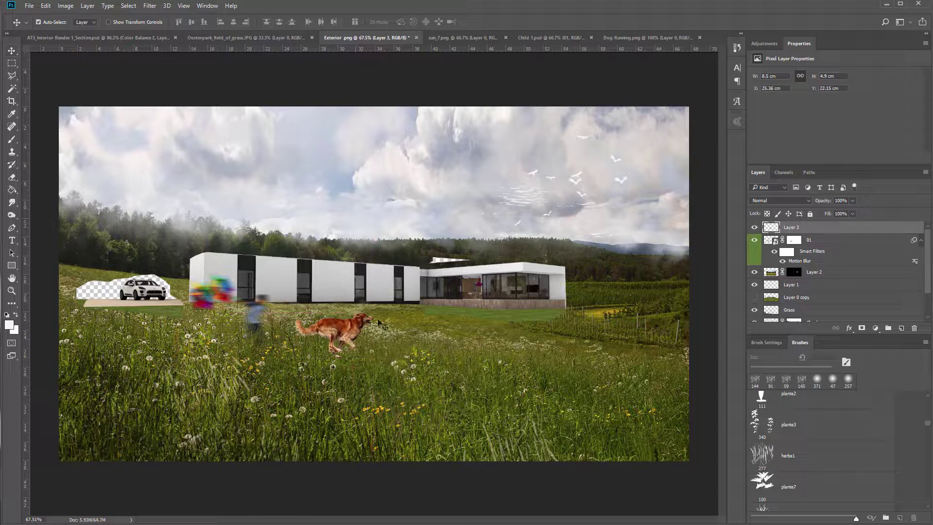
Scale the running dog on Layer 3 down to about 7.5 cm wide in the meadow.
key("ctrl+t")
left_click_drag(374, 314, 368, 316)
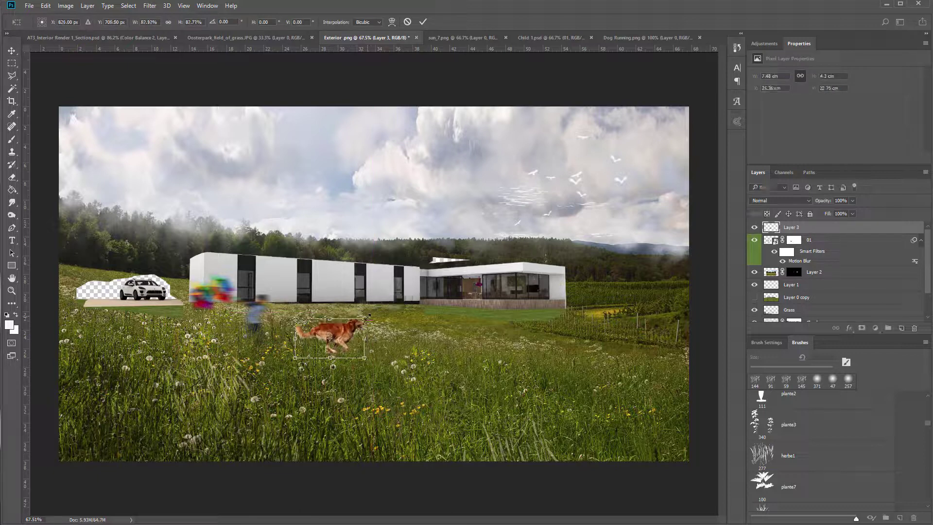
key("Return")
Add a layer mask to Layer 3 and paint black with the 144 px grass brush over the dog's legs to blend them into the meadow.
left_click(861, 328)
key("b")
key("x")
scroll(327, 347, "up", 5)
mouse_move(326, 367)
left_mouse_down()
mouse_move(372, 367)
mouse_move(333, 371)
mouse_move(375, 379)
mouse_move(401, 360)
mouse_move(250, 350)
mouse_move(255, 357)
mouse_move(234, 330)
mouse_move(238, 376)
mouse_move(228, 337)
mouse_move(330, 376)
left_mouse_up()
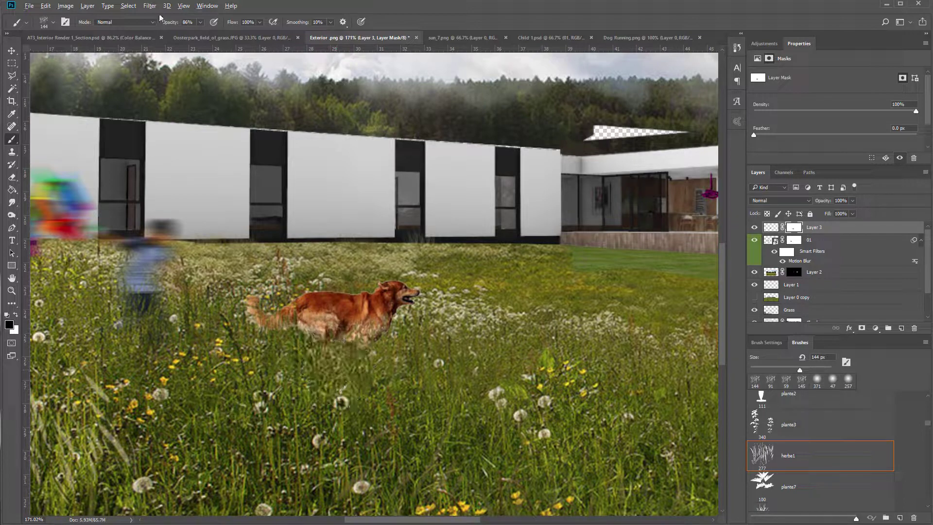
Try repeating the previous Motion Blur on the dog image of Layer 3 and undo it.
key("alt+v")
key("Escape")
left_click(771, 227)
left_click(150, 6)
left_click(165, 15)
scroll(393, 396, "down", 6)
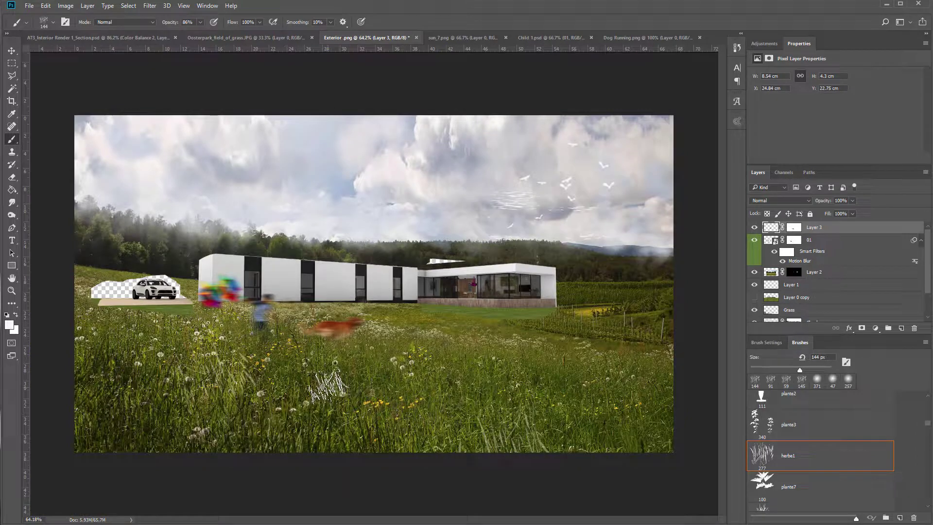
key("ctrl+z")
Apply a Motion Blur to the dog on Layer 3 with angle 0° and a distance somewhat shorter than 30 pixels.
key("v")
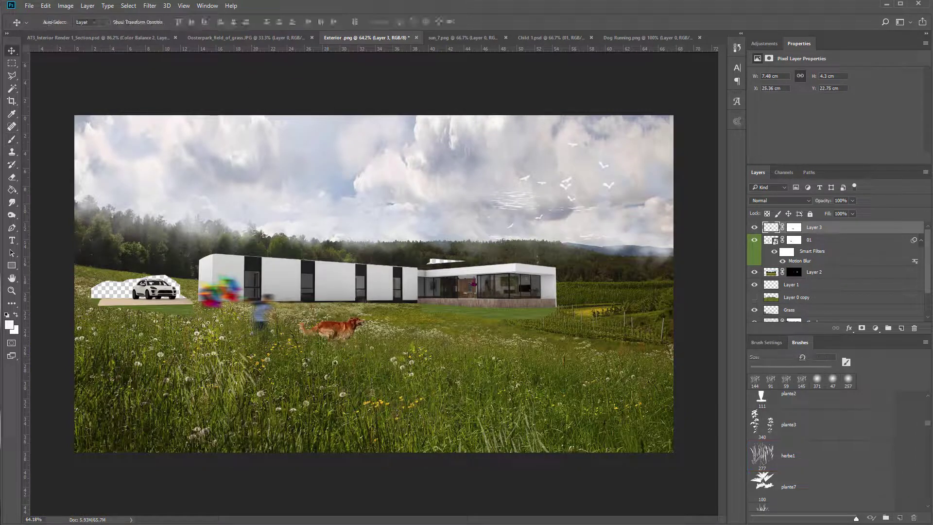
left_click(150, 5)
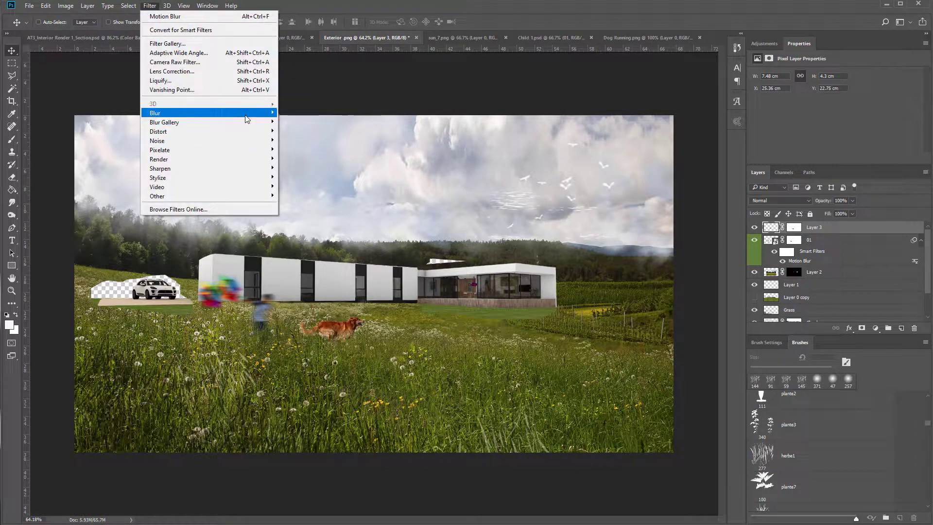
mouse_move(247, 114)
left_click(302, 168)
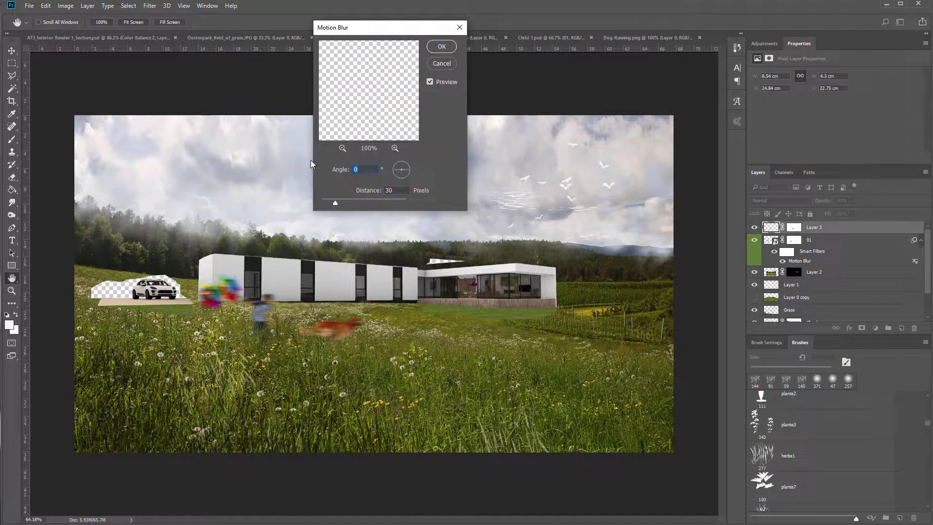
left_click_drag(335, 202, 333, 204)
left_click(441, 46)
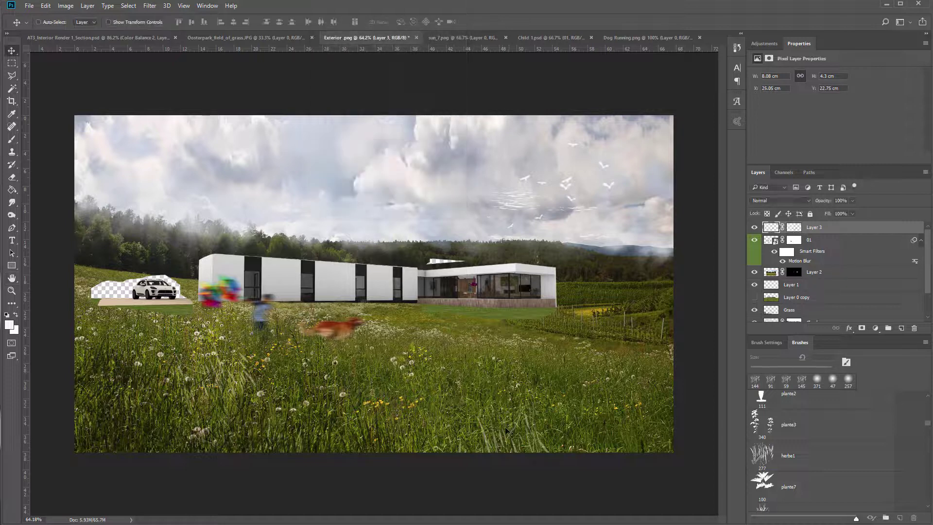
scroll(432, 410, "down", 2)
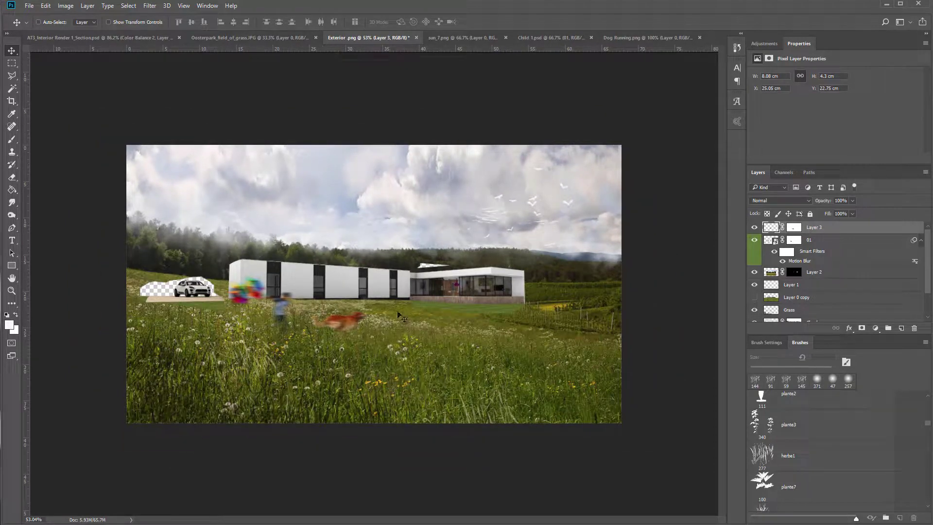
scroll(430, 327, "up", 2)
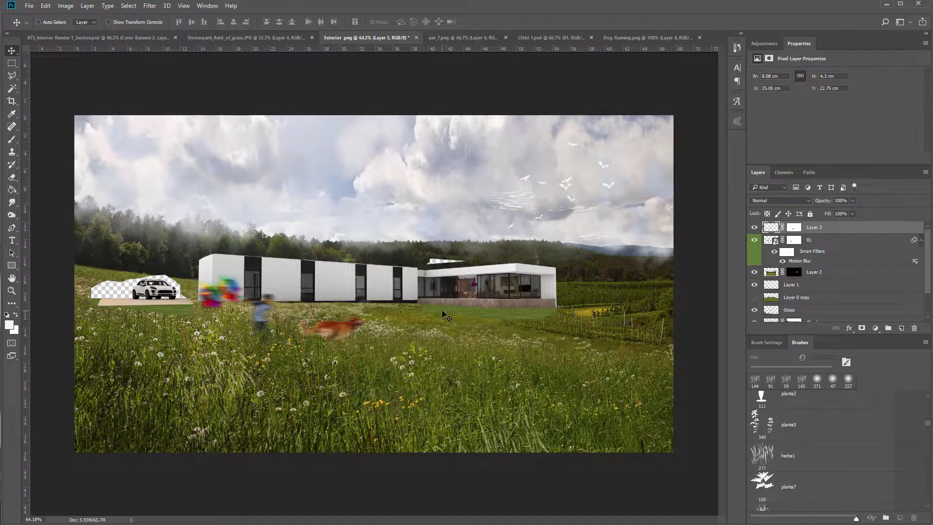